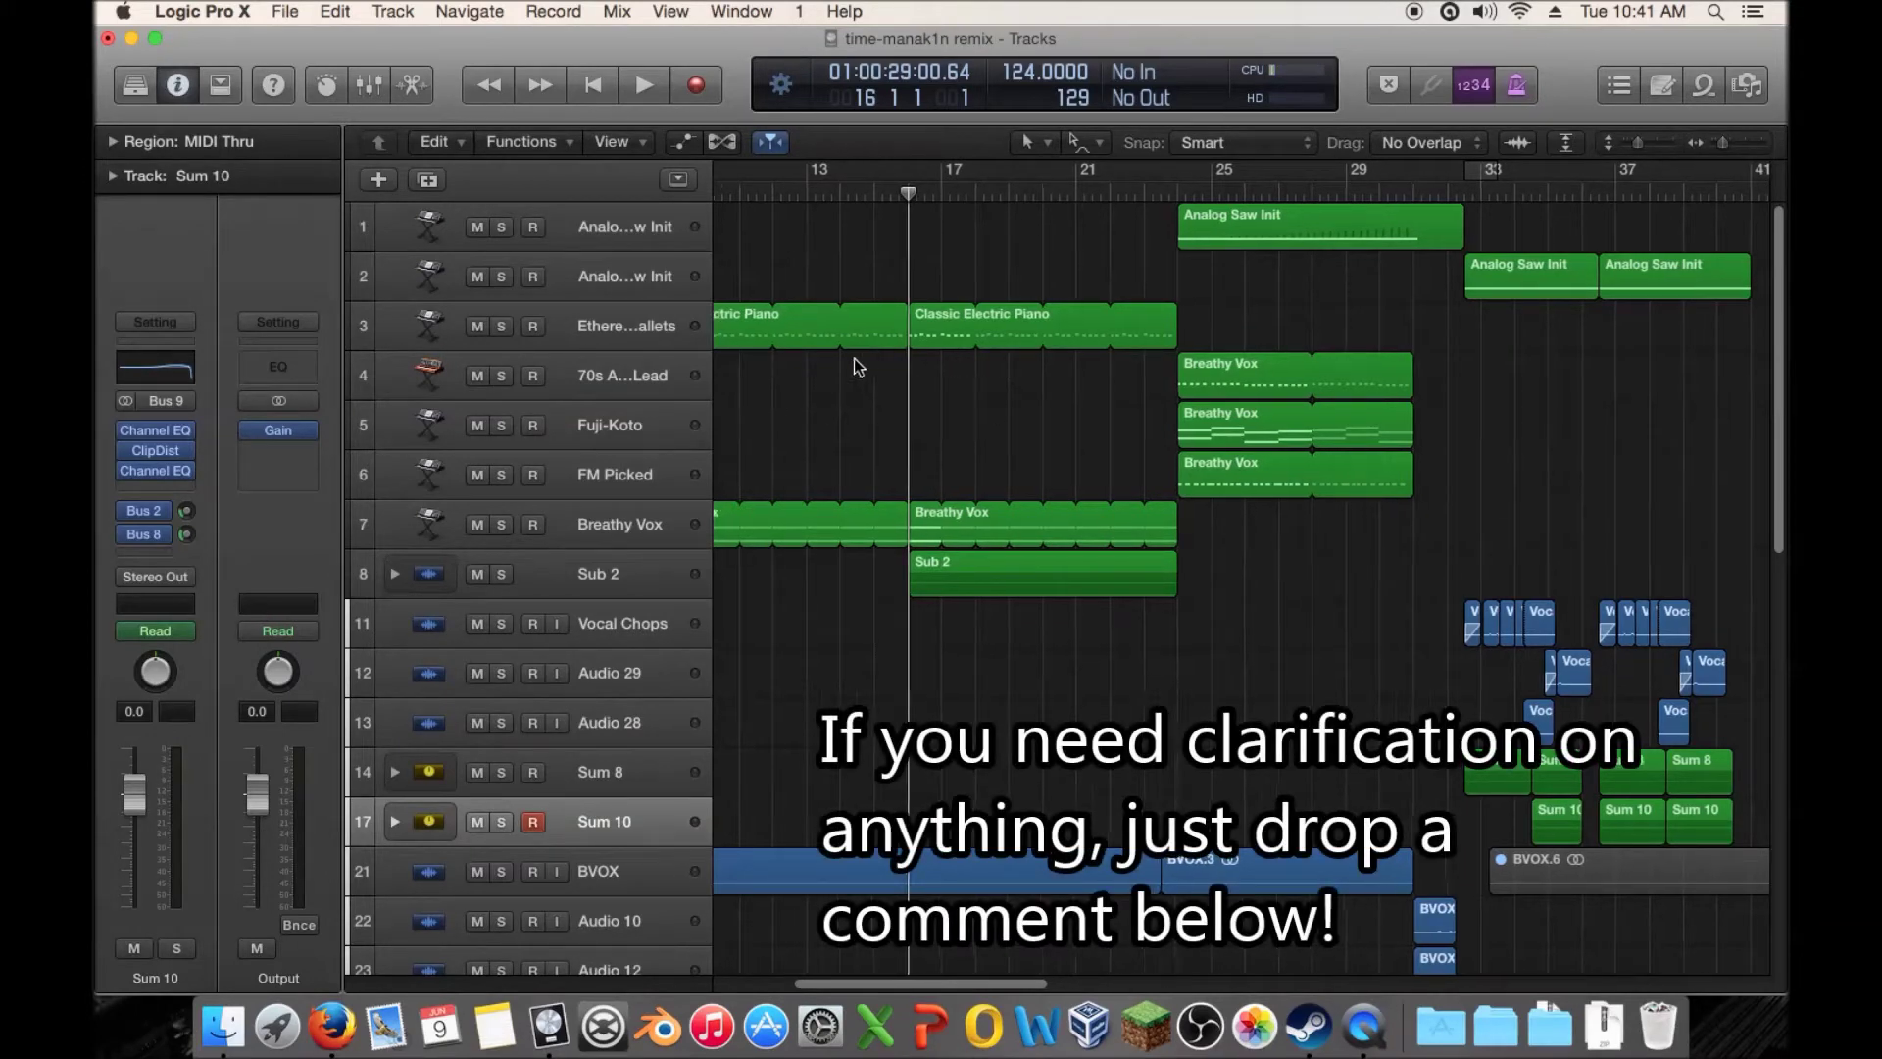
# Set the playhead to bar 24, solo the edm-snare-11 and Audio 11 tracks, and play the snare build
pyautogui.hscroll(-5, 867, 367)
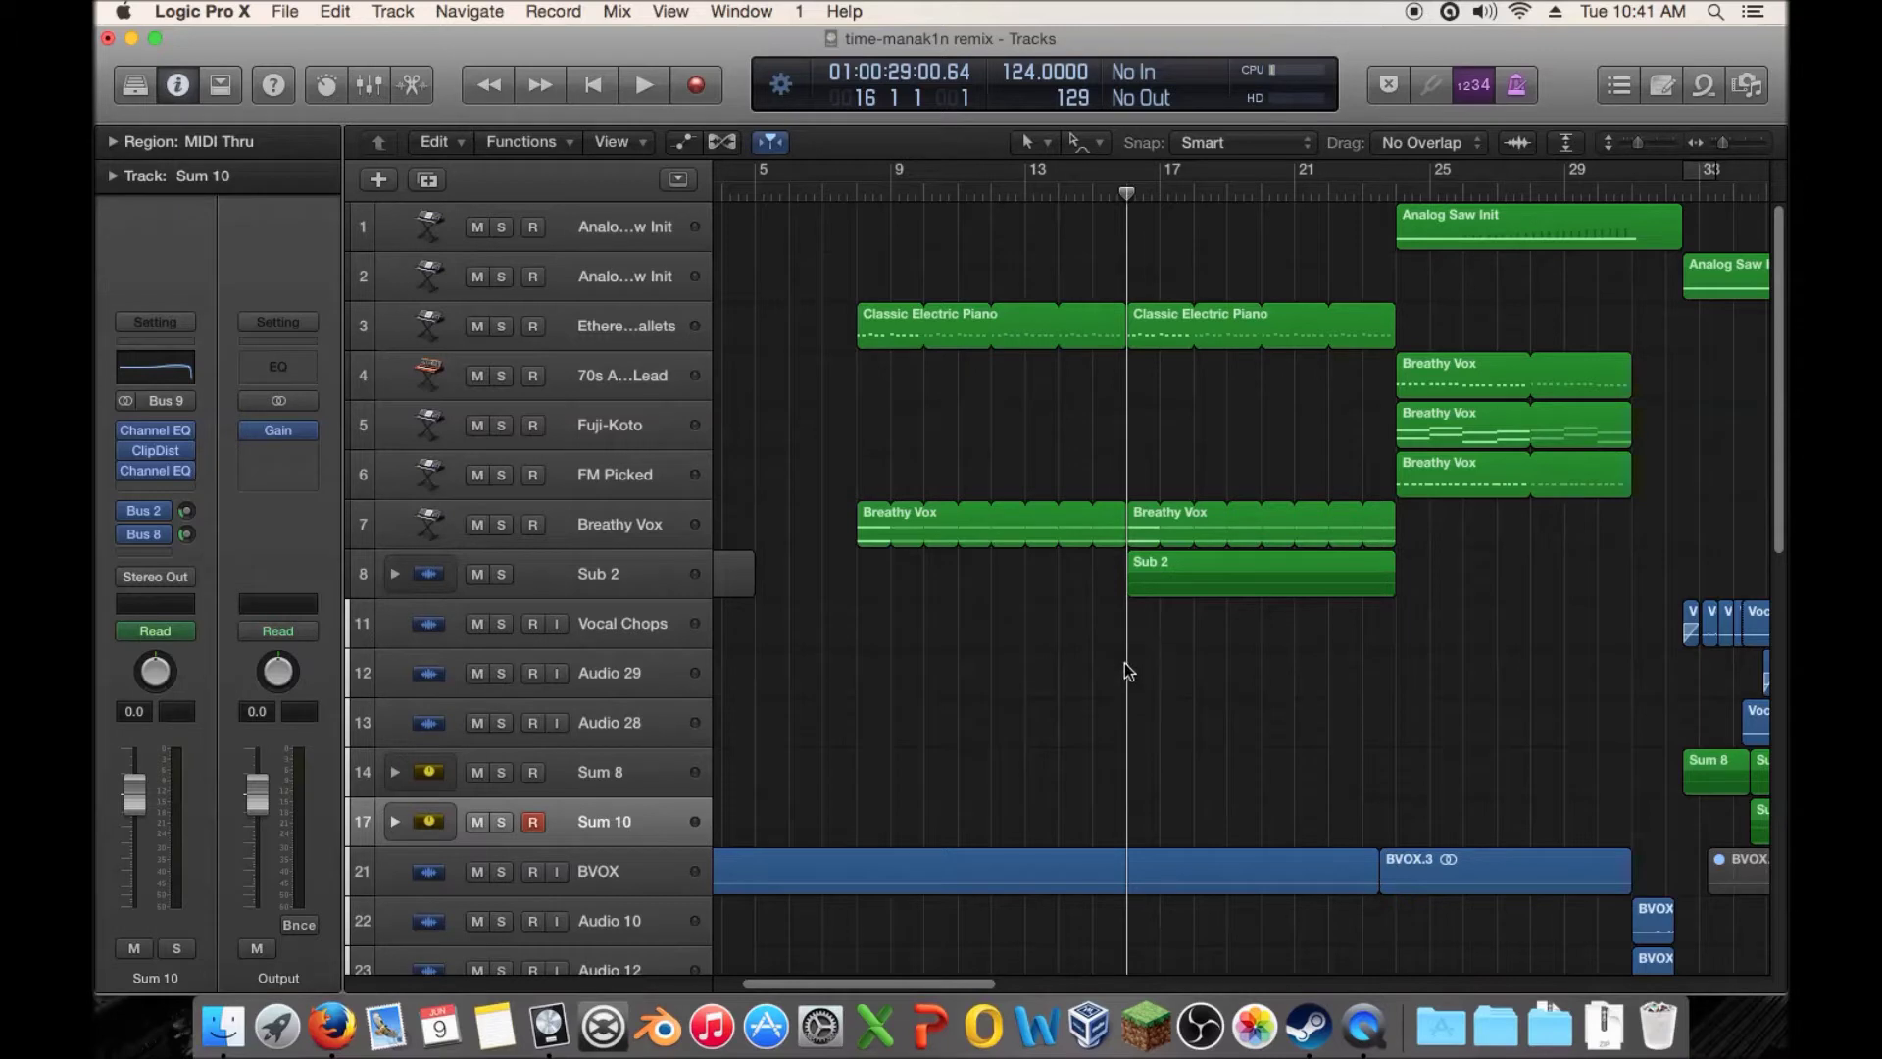
pyautogui.moveTo(1125, 385); pyautogui.dragTo(1390, 414)
pyautogui.hscroll(8, 1330, 462)
pyautogui.scroll(-15, 1314, 471)
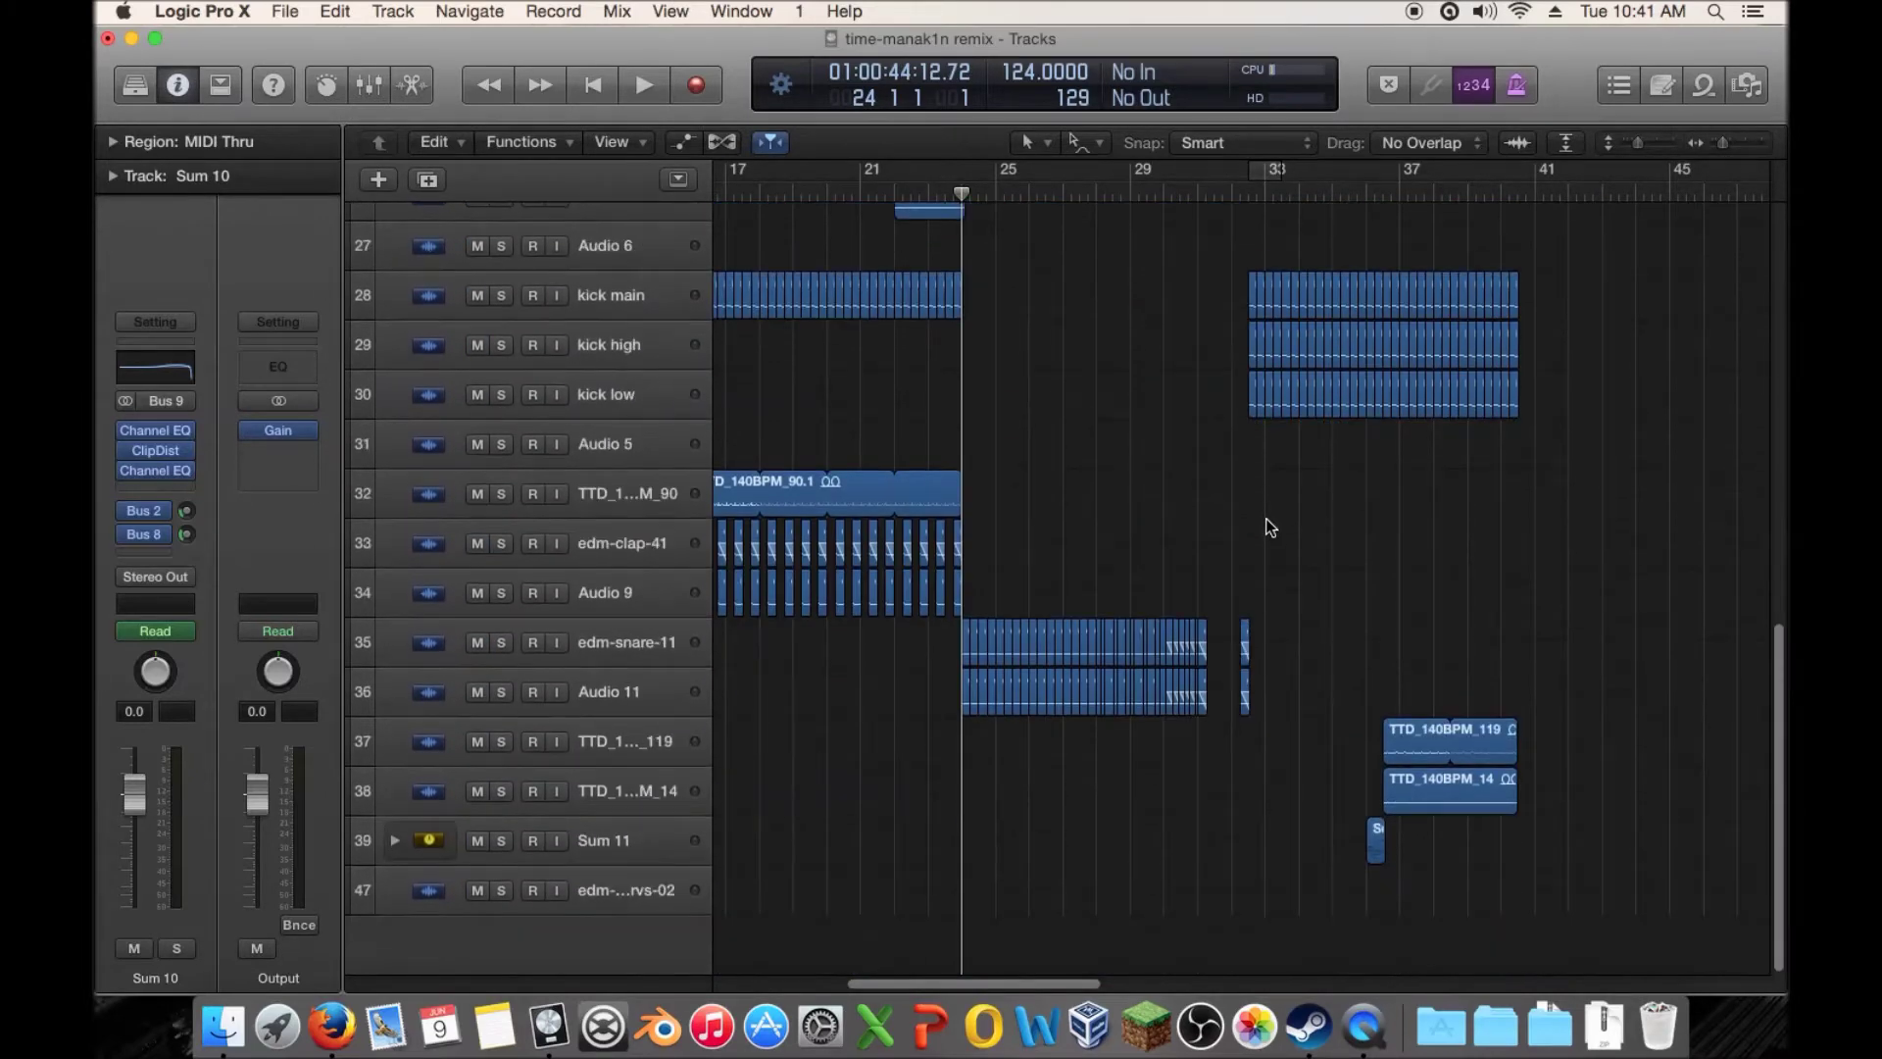
pyautogui.scroll(2, 1270, 527)
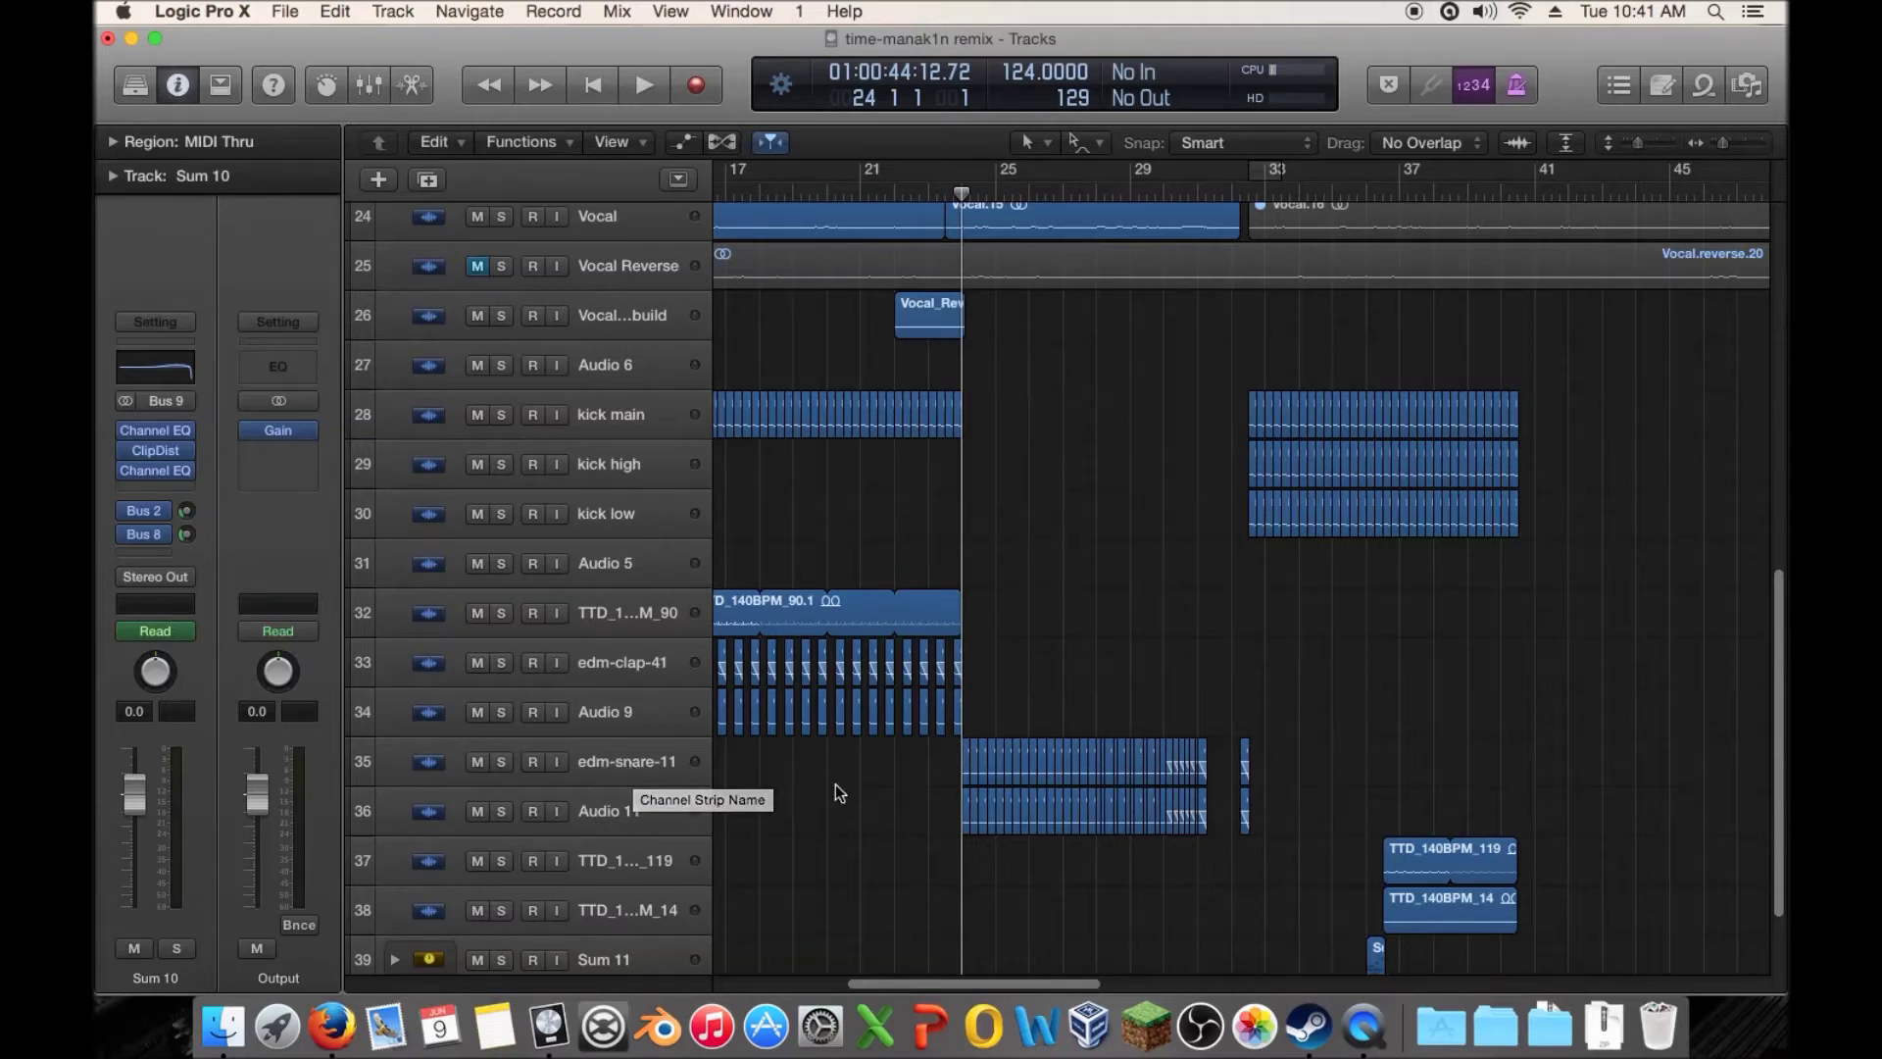
pyautogui.click(607, 782)
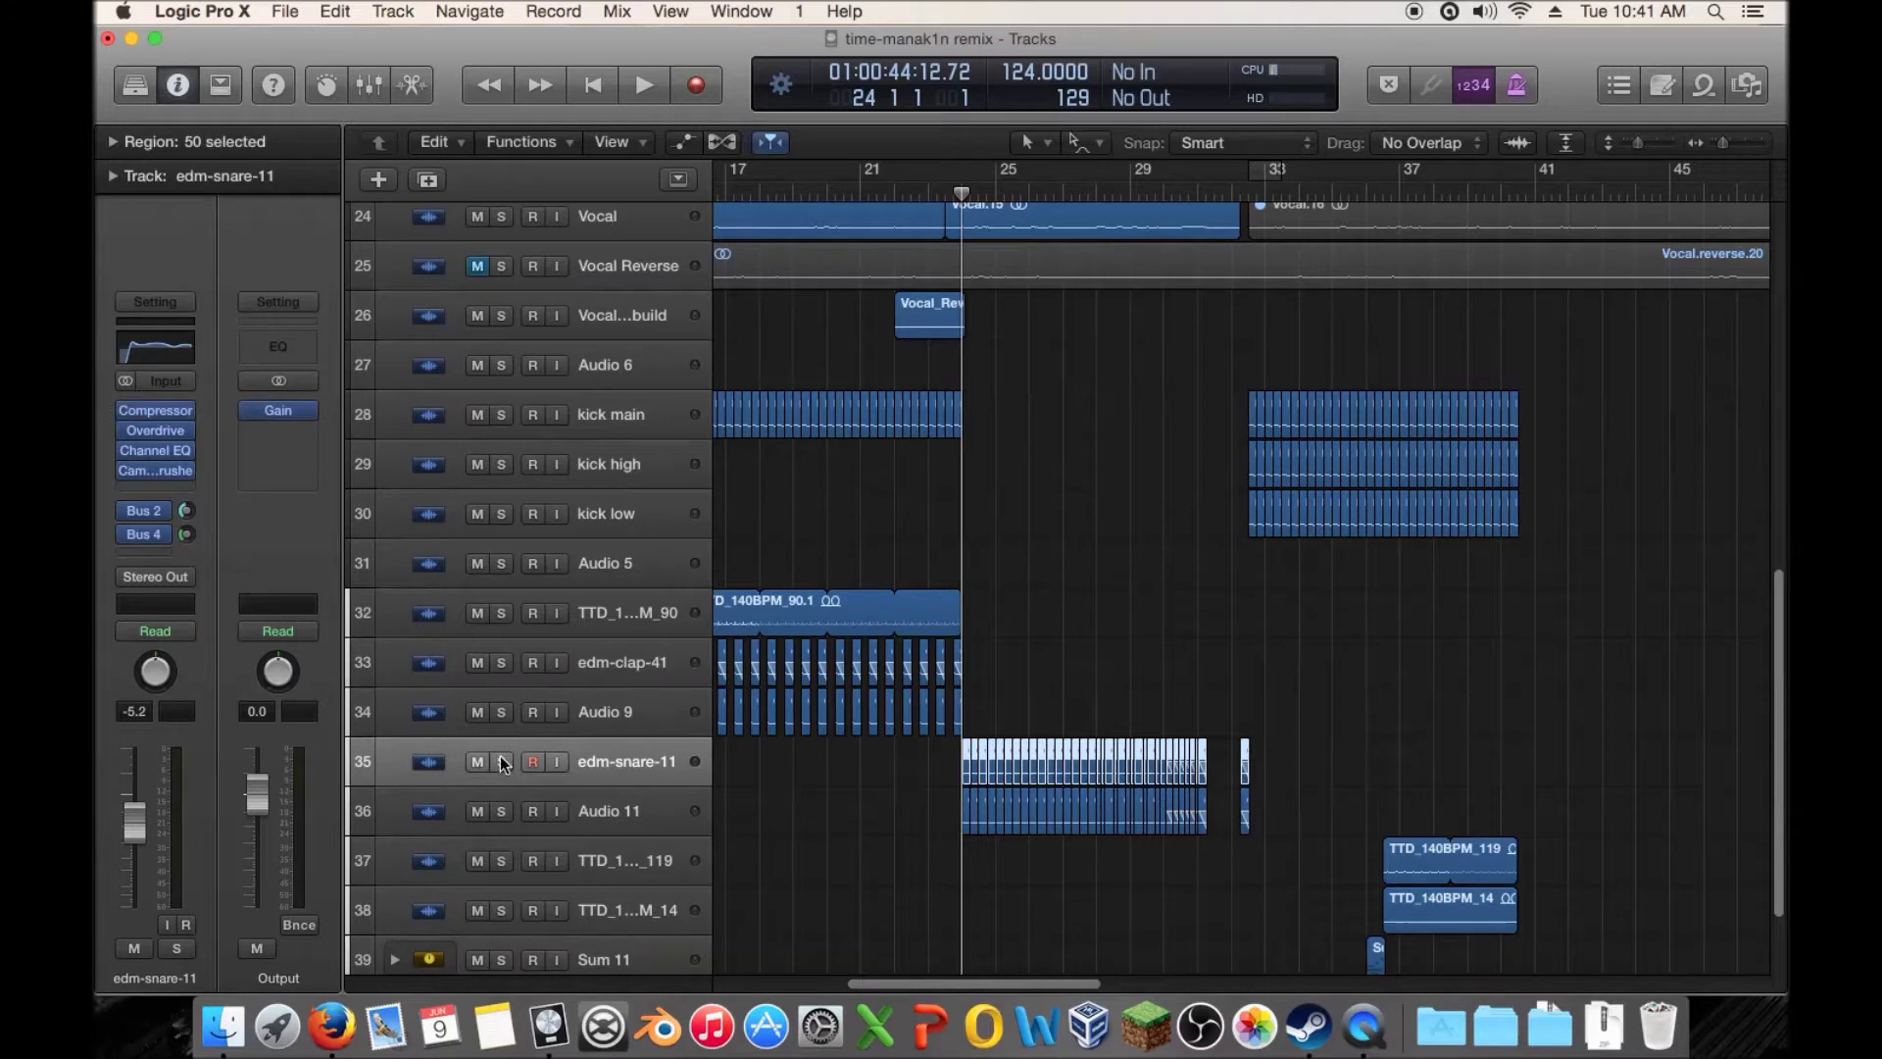
pyautogui.click(501, 763)
pyautogui.press('space')
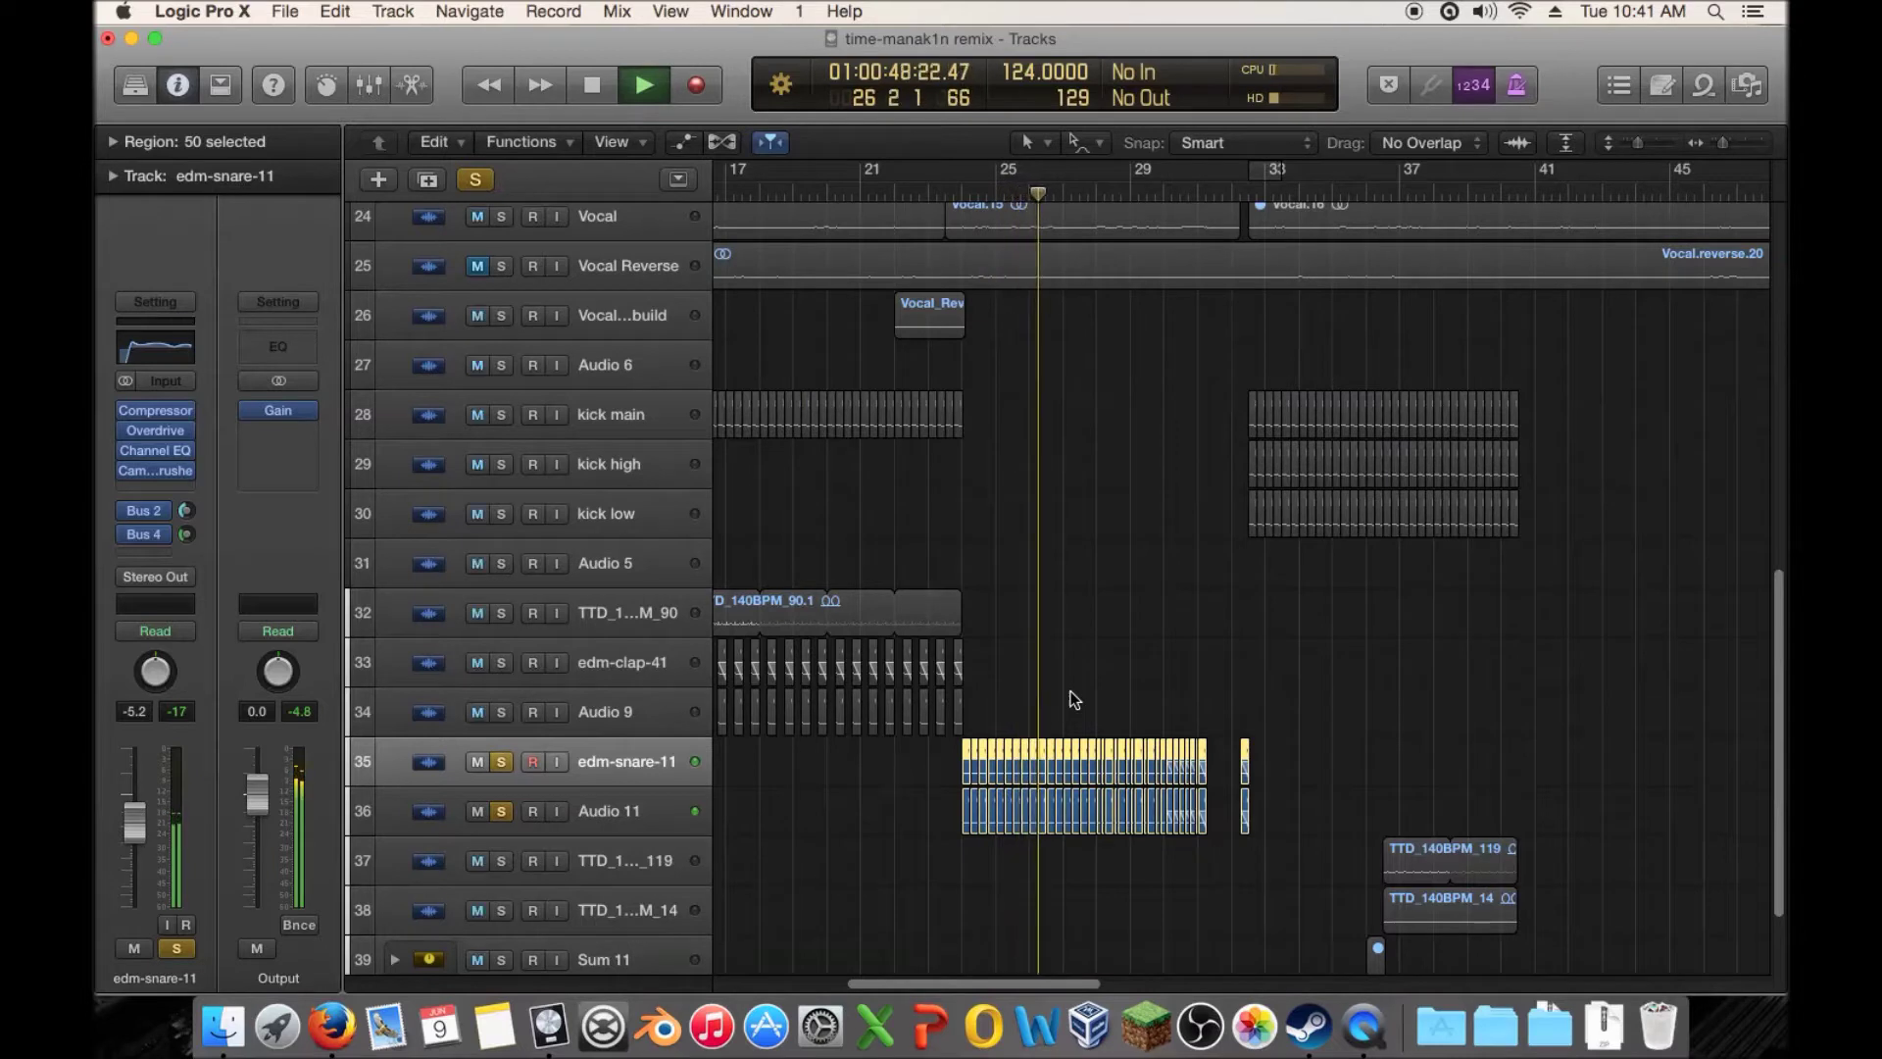
# Play the faster end of the soloed snare build from about bar 28
pyautogui.press('space')
pyautogui.click(1102, 186)
pyautogui.press('space')
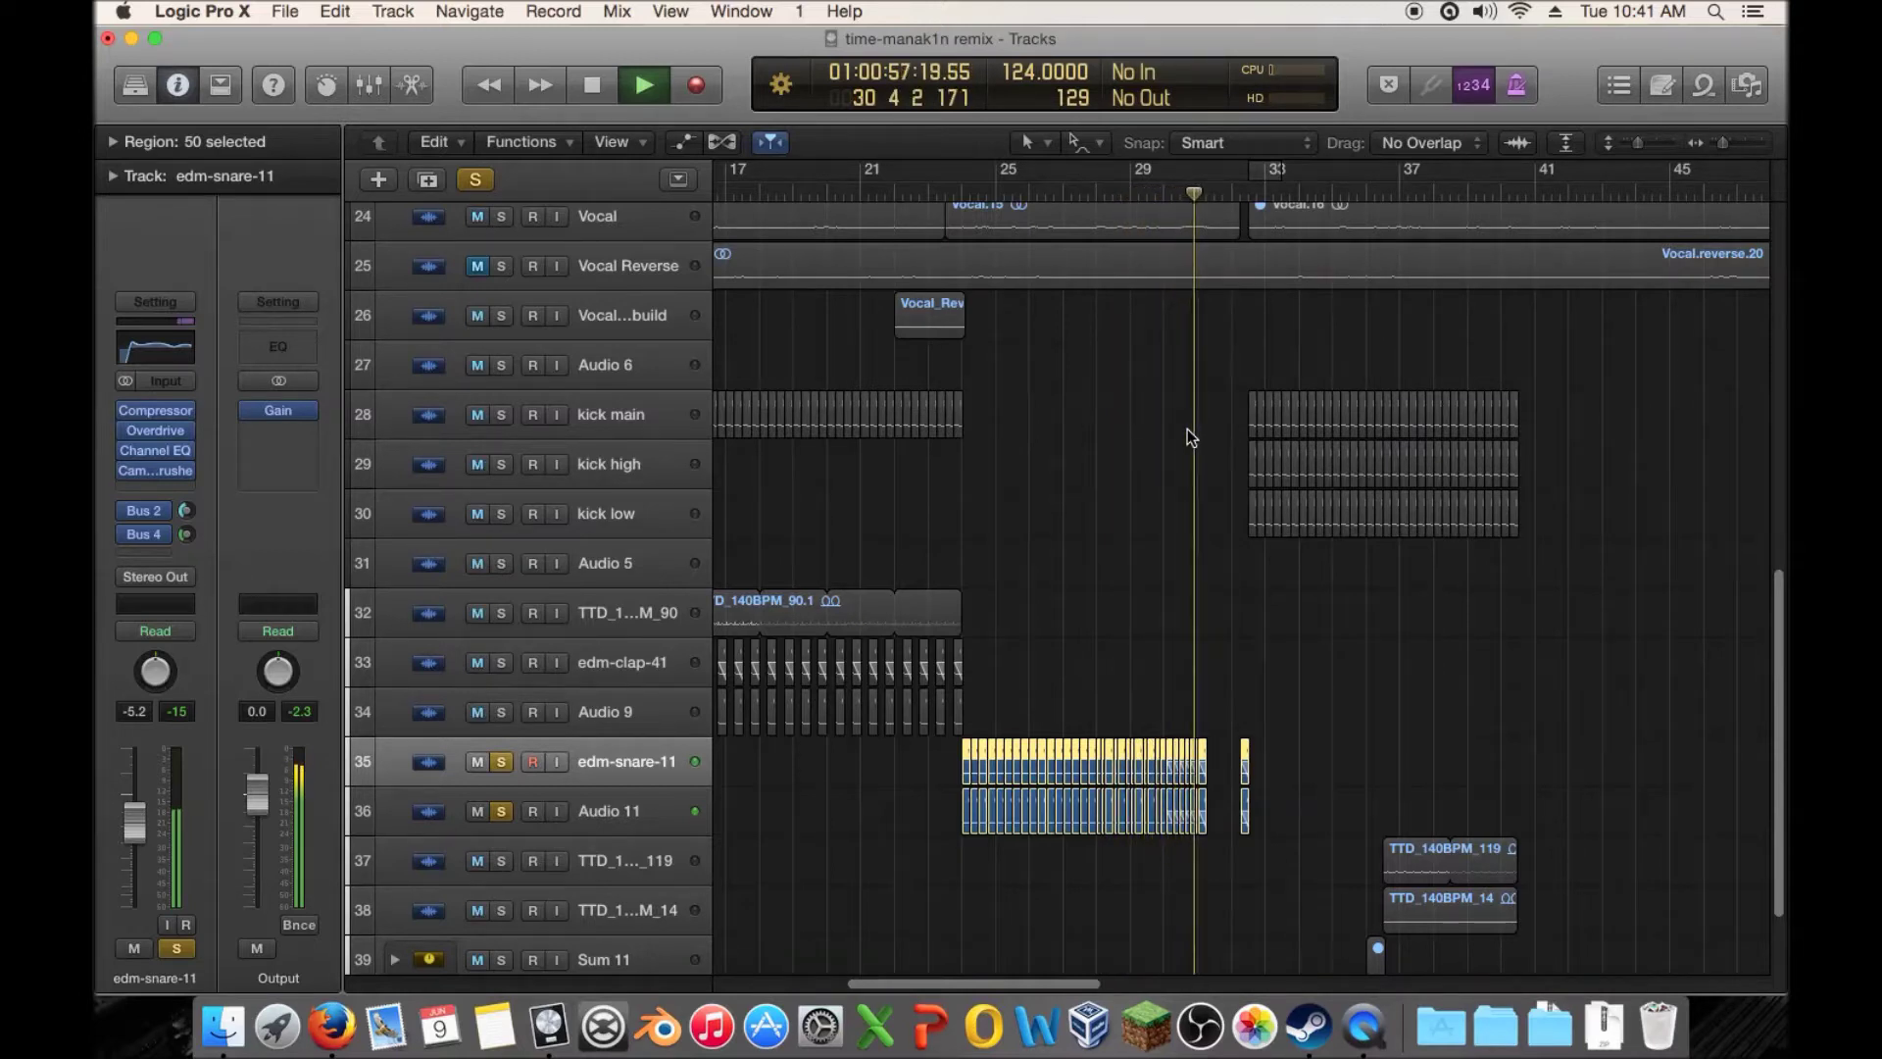
pyautogui.press('space')
# Copy one snare hit from both the edm-snare-11 and Audio 11 tracks to about bar 18
pyautogui.scroll(-3, 1140, 473)
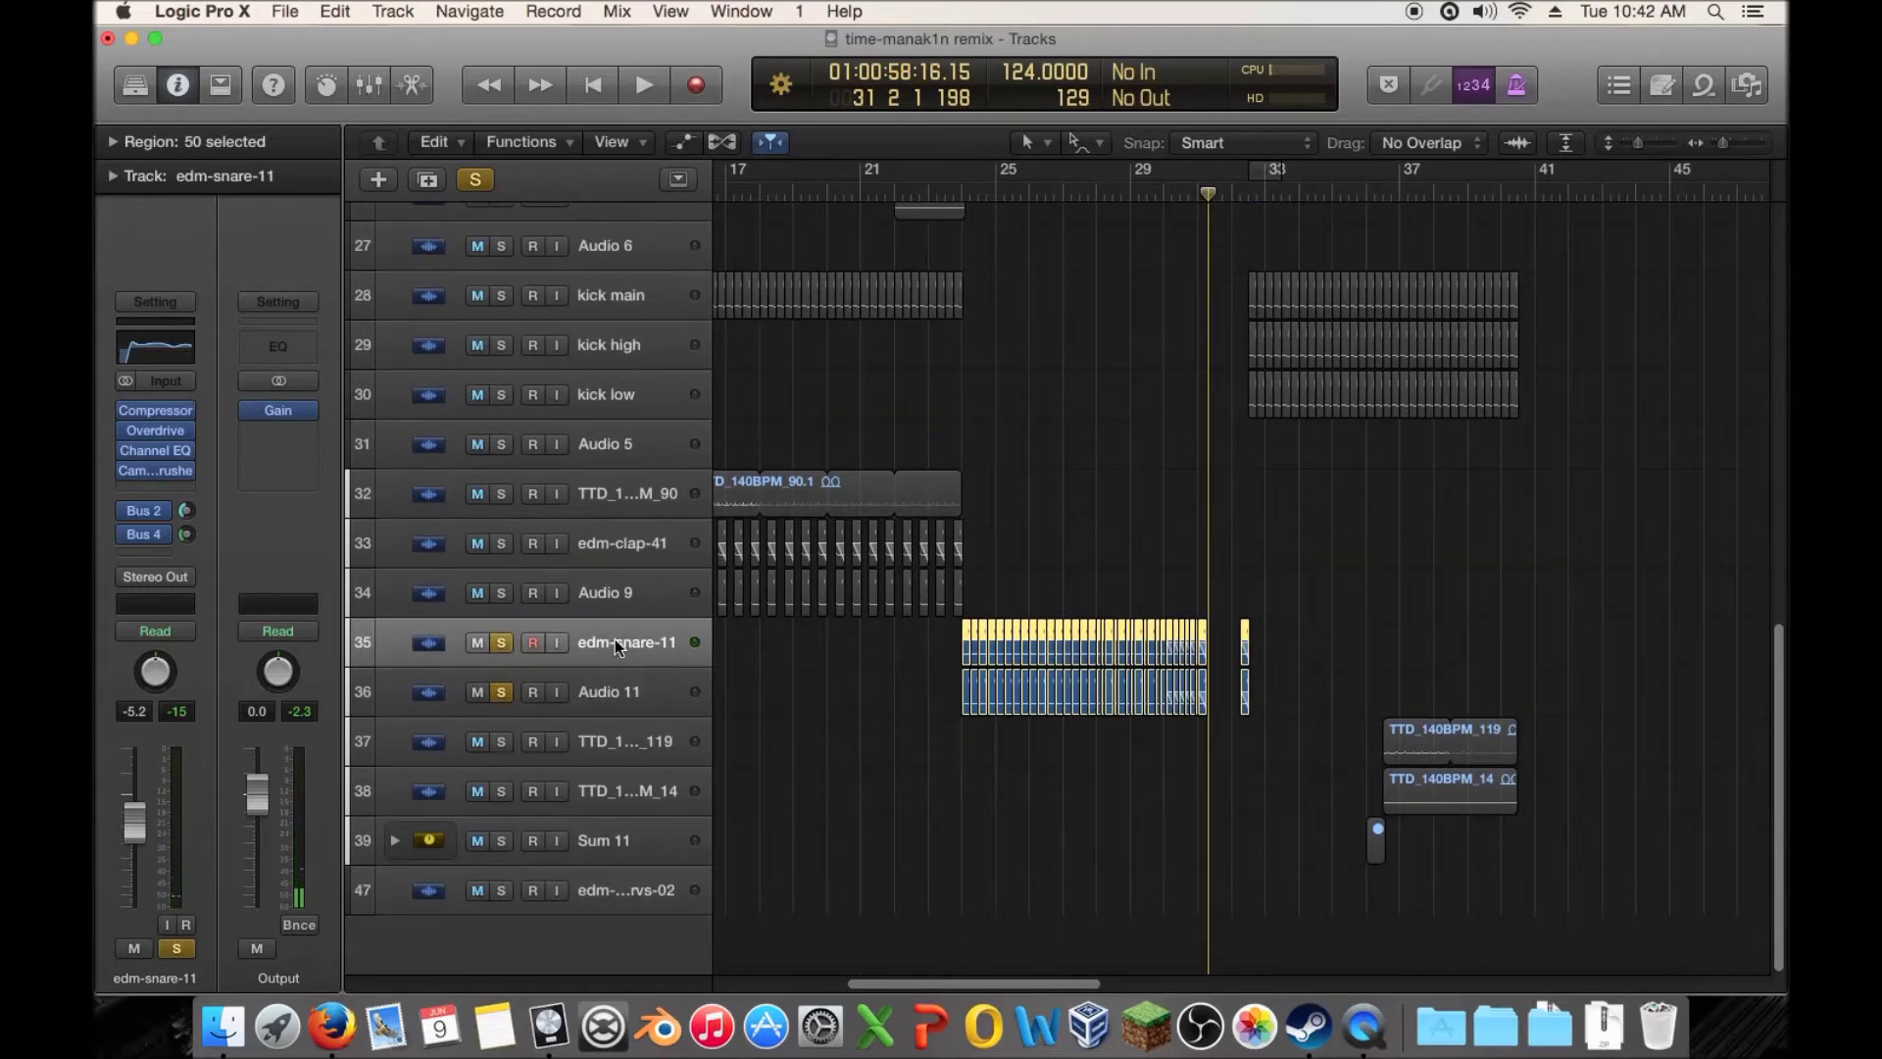
pyautogui.click(898, 765)
pyautogui.moveTo(938, 647); pyautogui.dragTo(768, 685)
pyautogui.click(823, 694)
pyautogui.hscroll(-5, 961, 676)
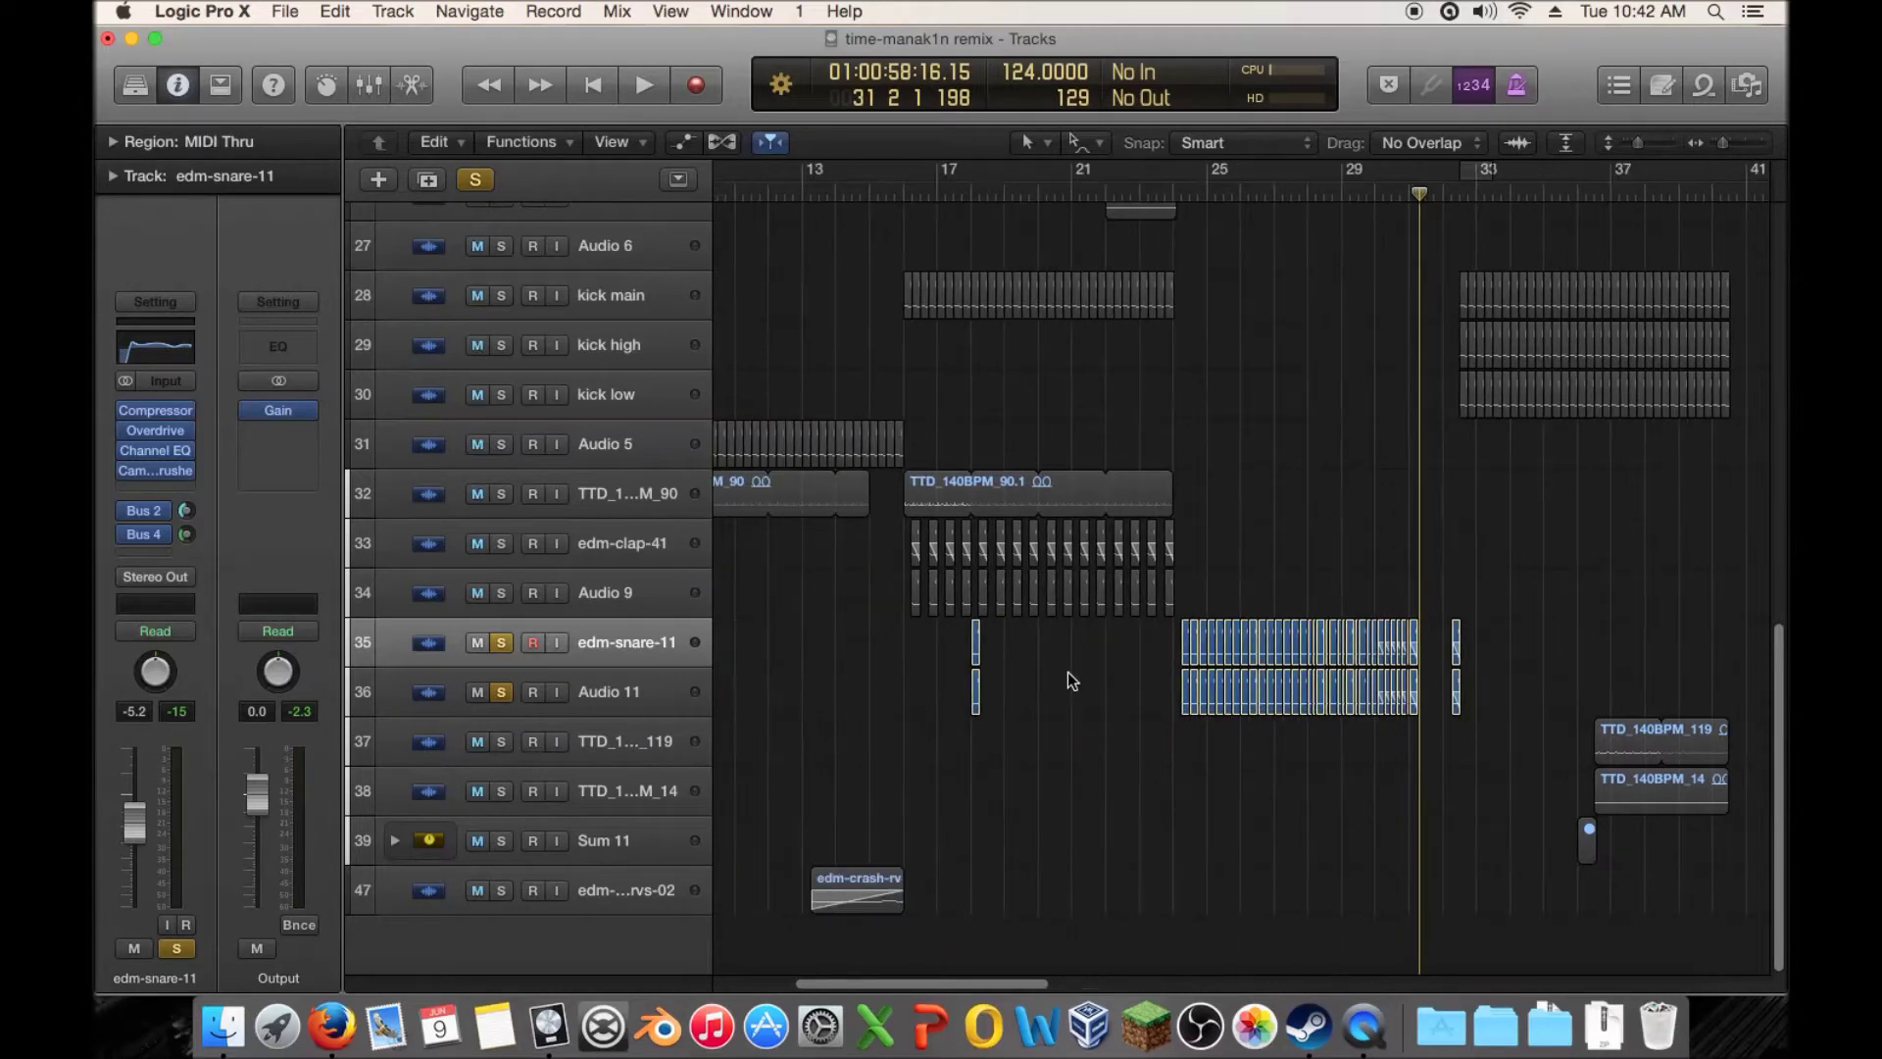
# Try a stereo Pitch Shifter in an empty effect slot of the edm-snare-11 track and remove it again
pyautogui.click(172, 487)
pyautogui.moveTo(253, 698)
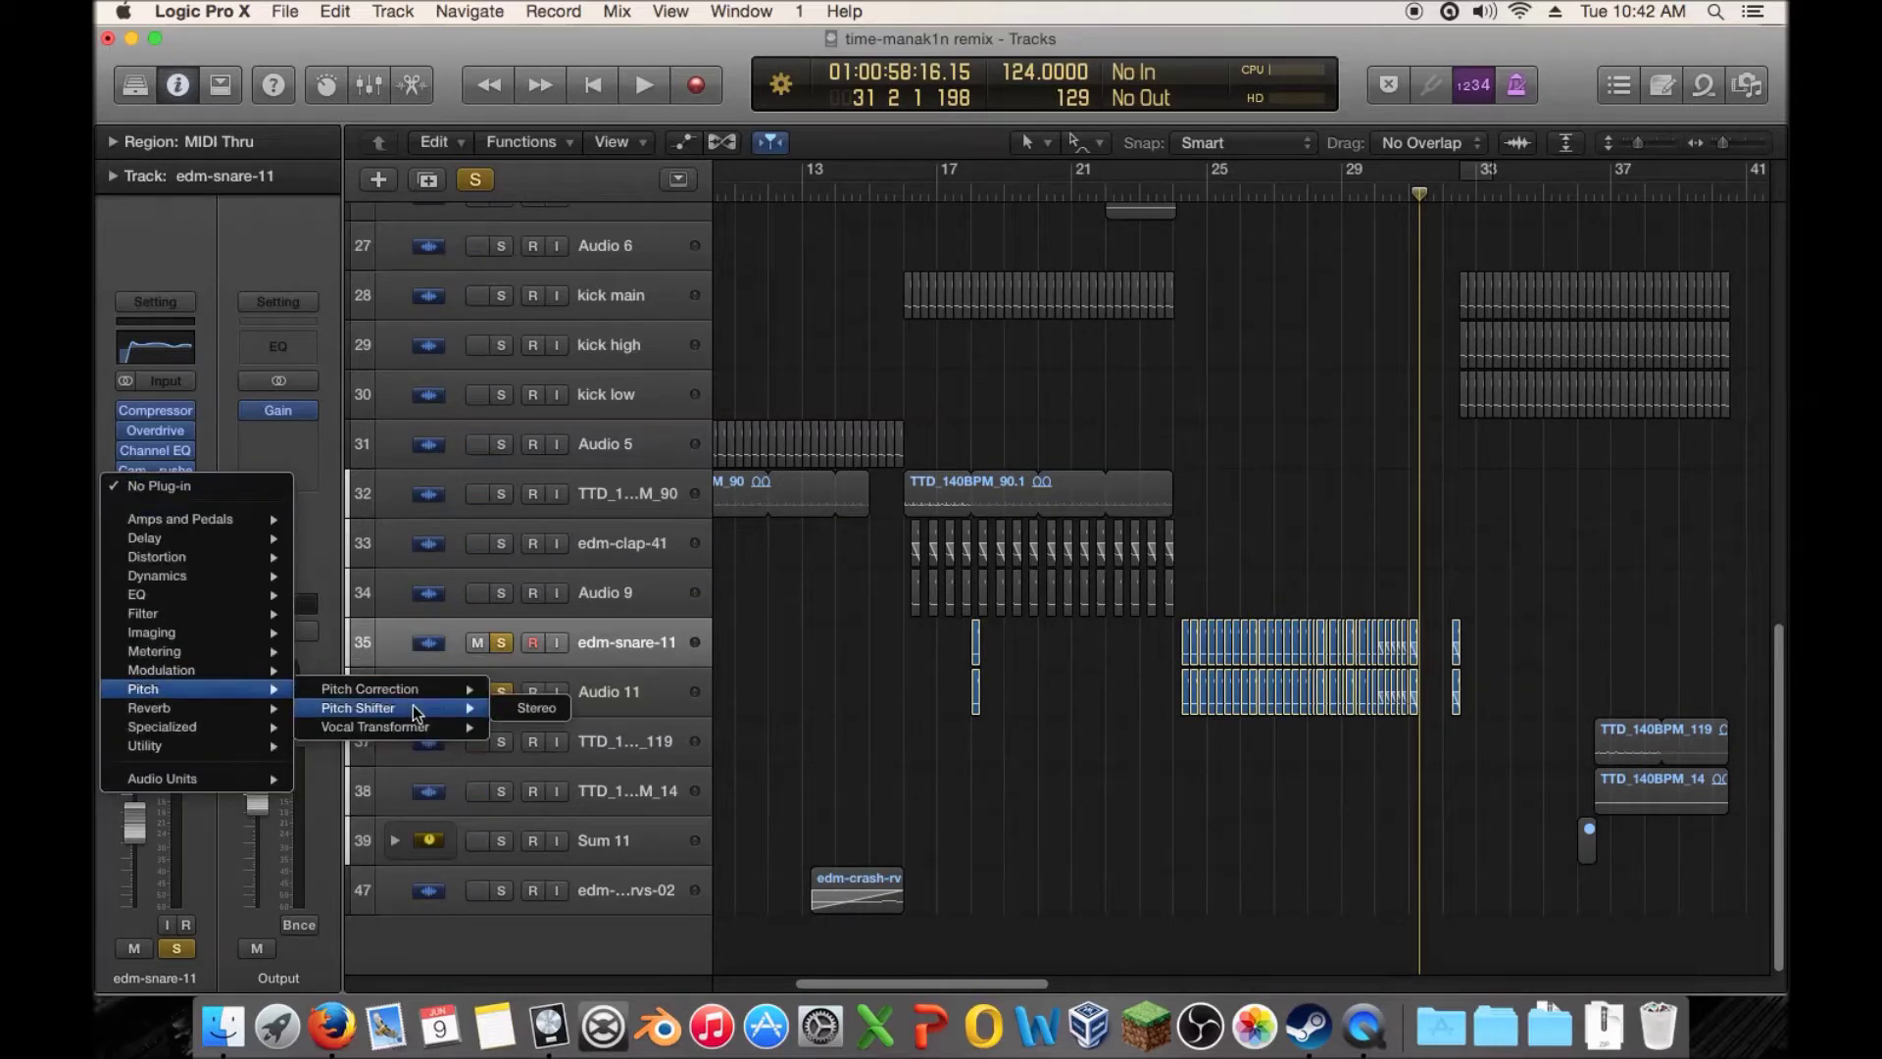
pyautogui.click(530, 707)
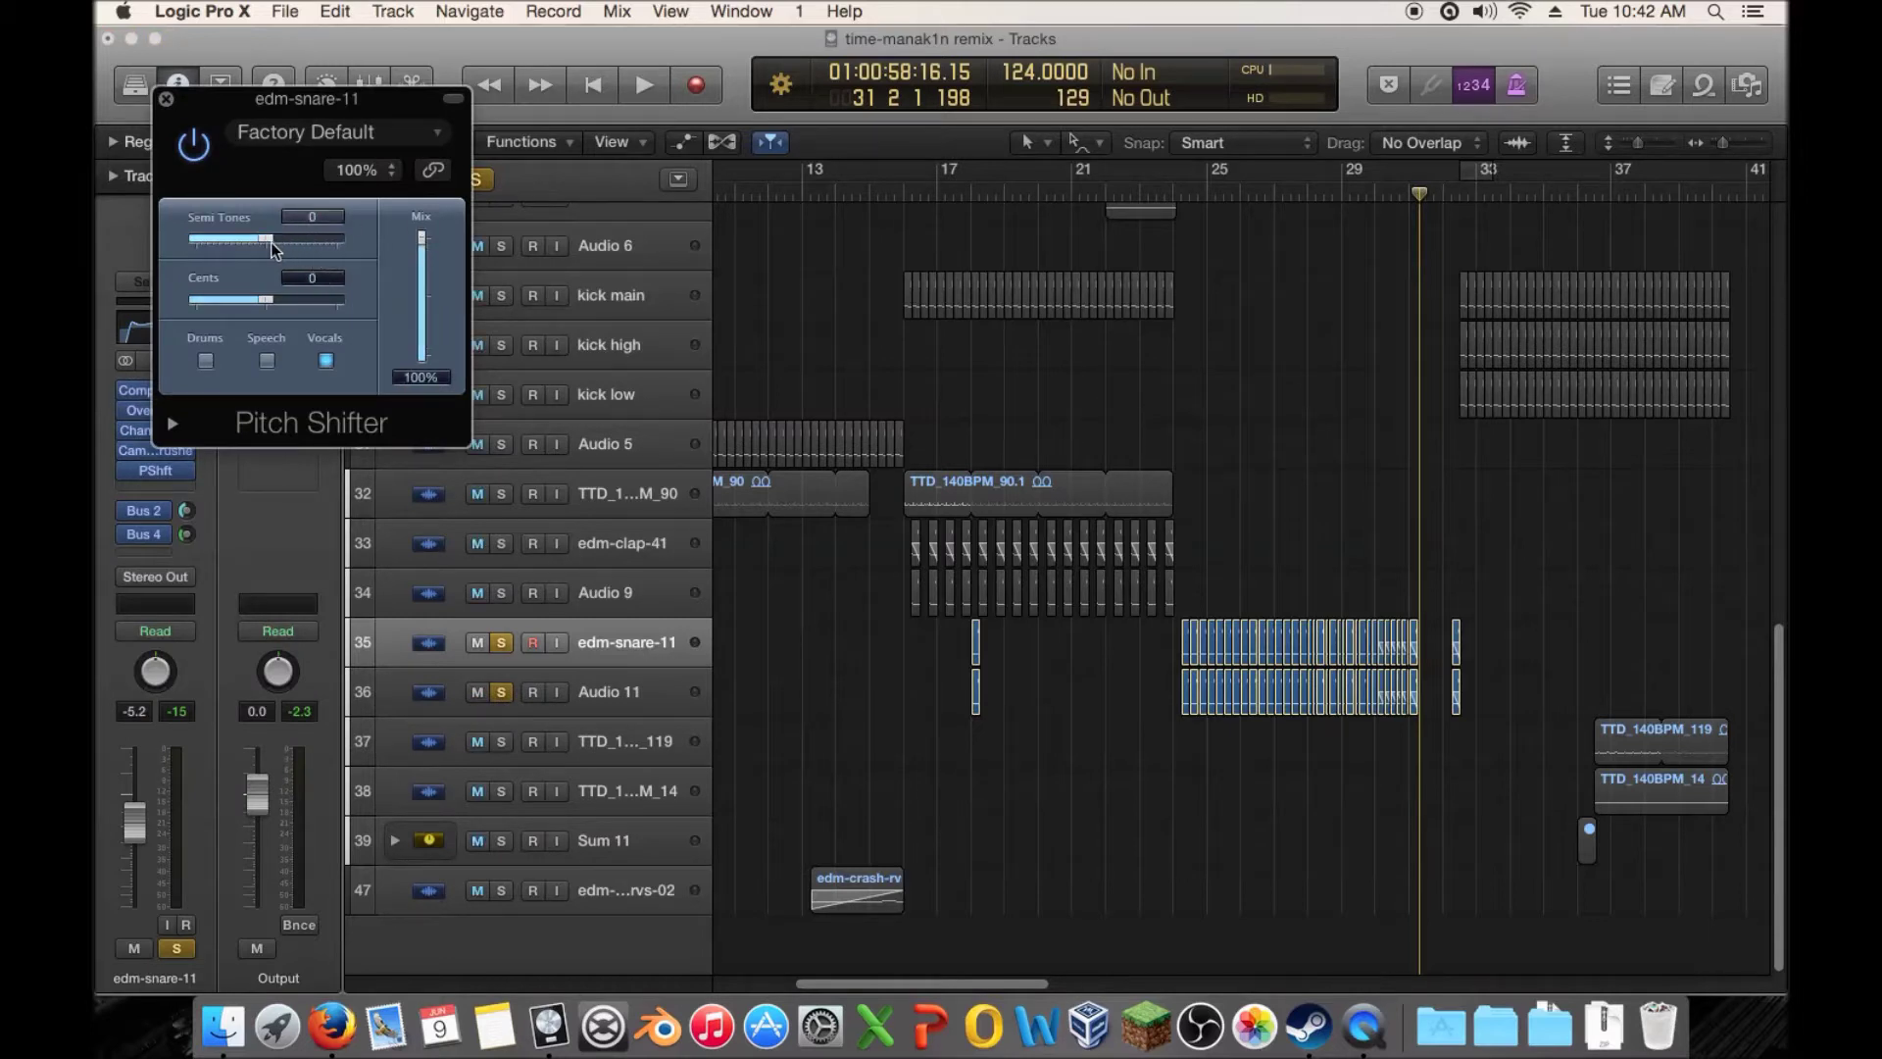
pyautogui.click(166, 99)
pyautogui.click(187, 470)
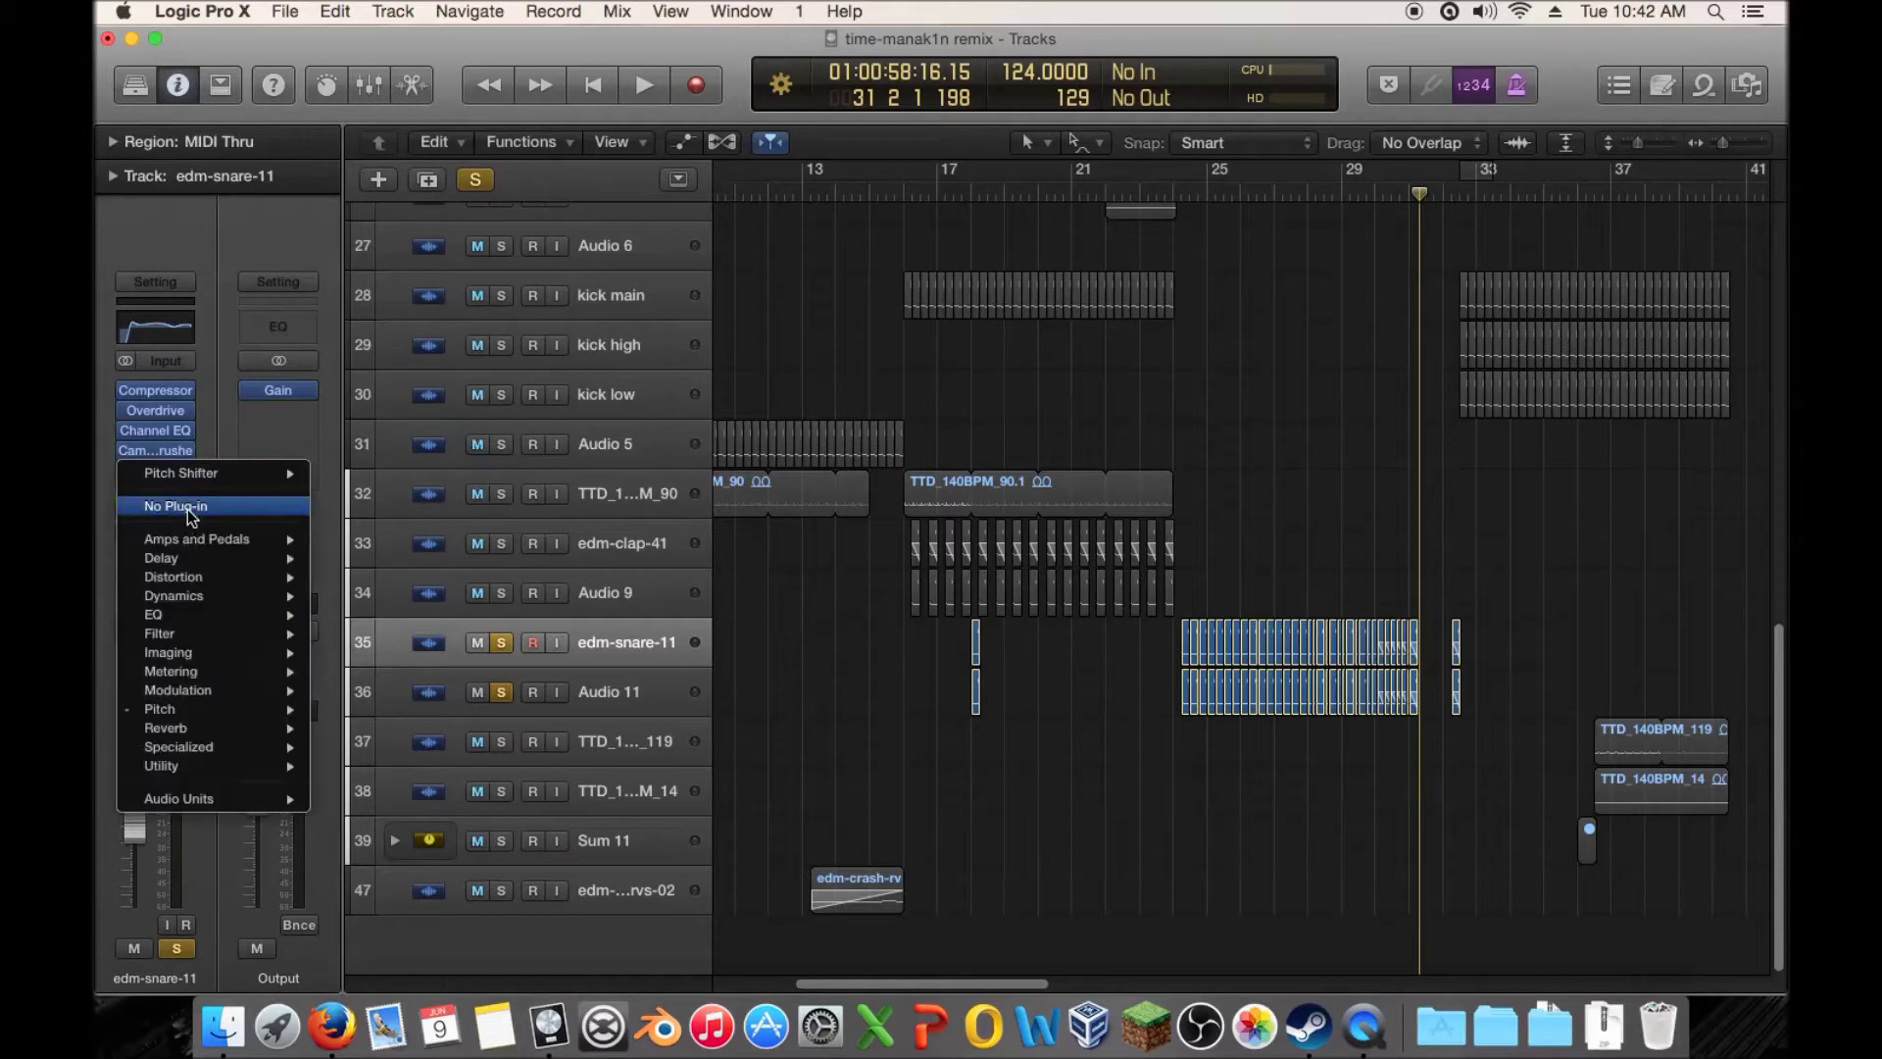
pyautogui.click(186, 506)
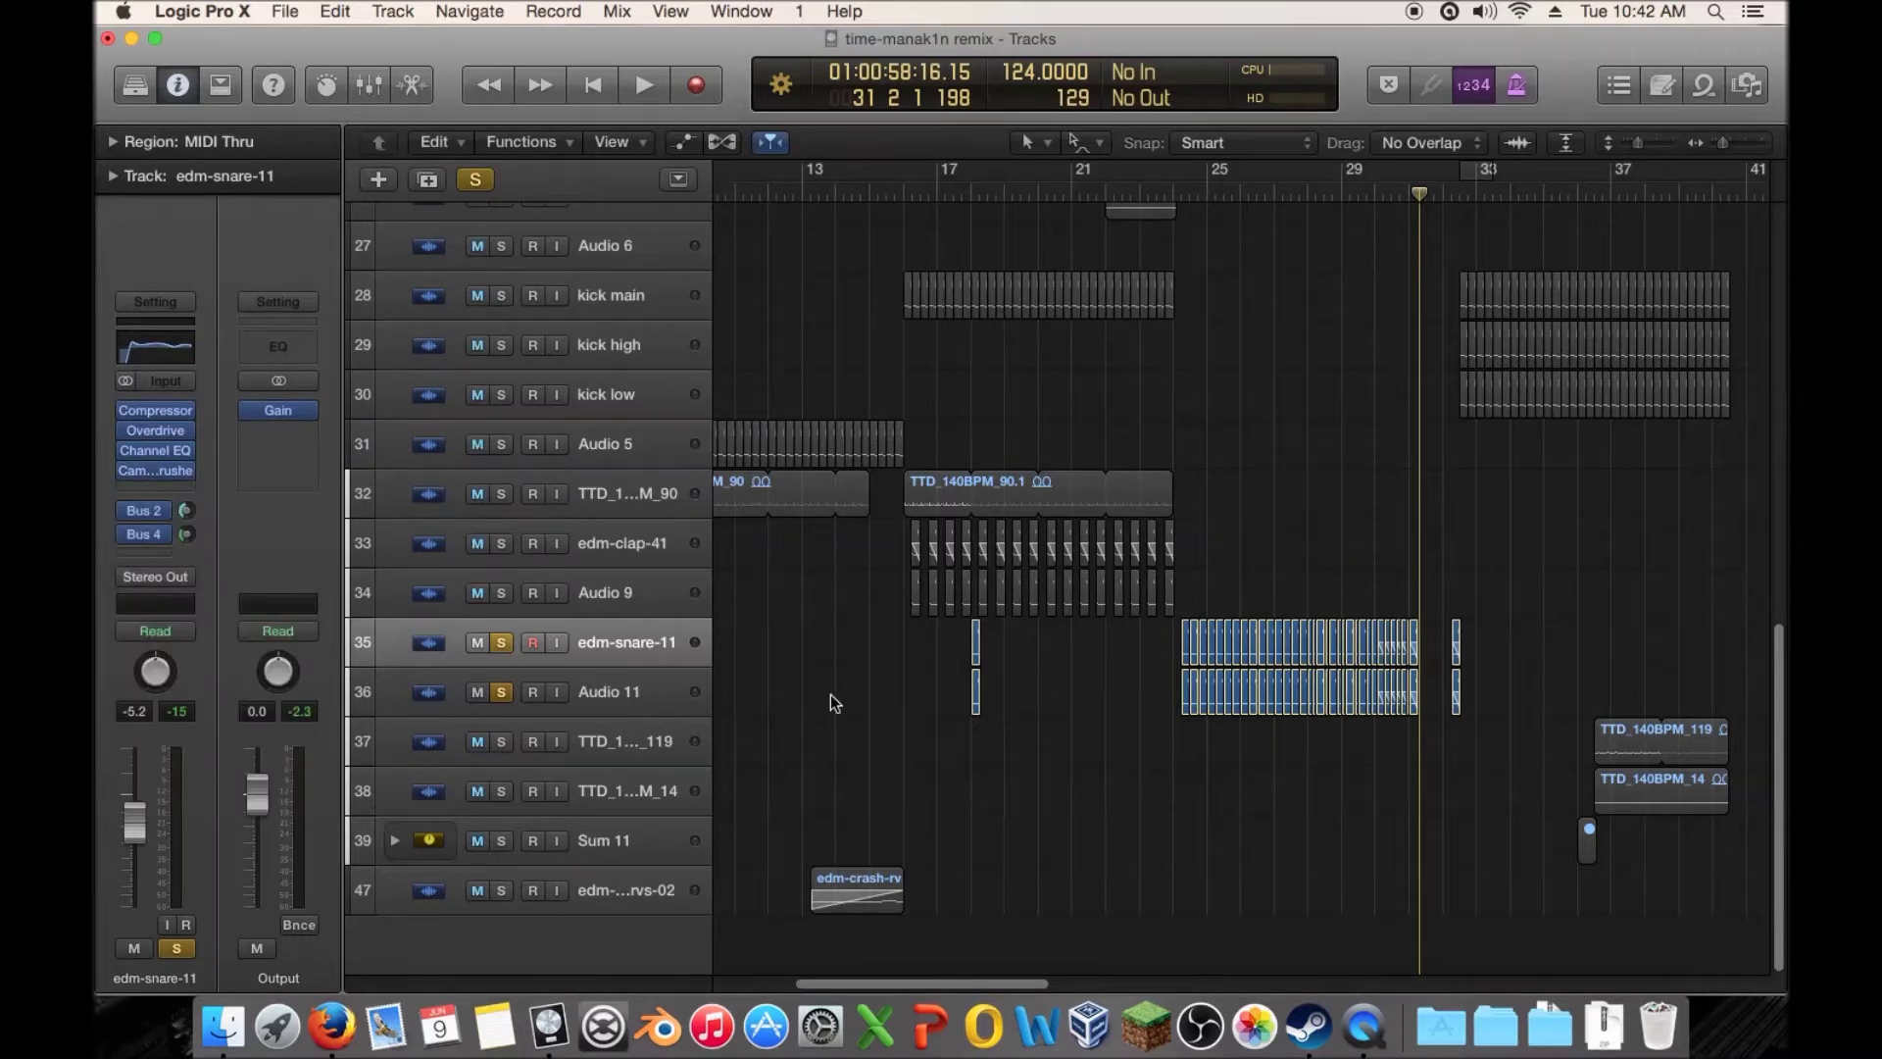
# Set the playhead to bar 18 and select the two copied snare regions there on edm-snare-11 and Audio 11
pyautogui.click(655, 684)
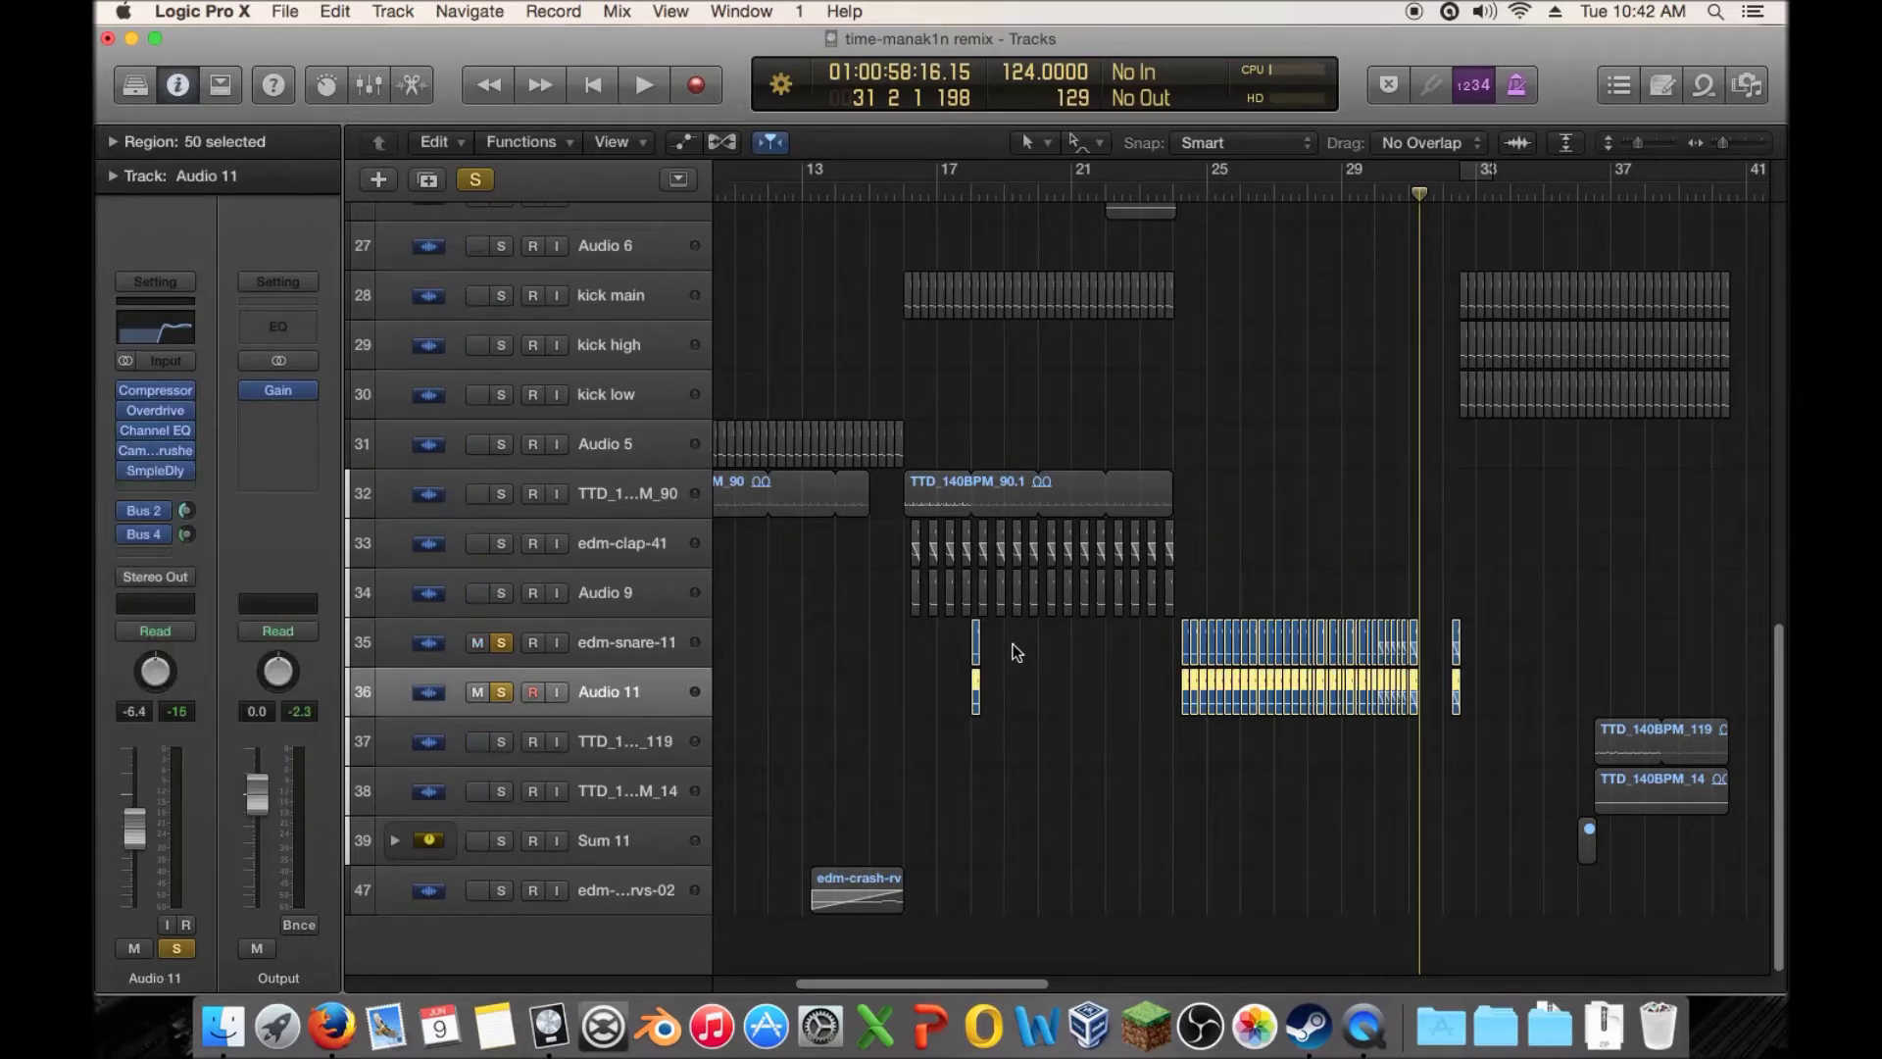
pyautogui.hscroll(-2, 1002, 515)
pyautogui.click(995, 188)
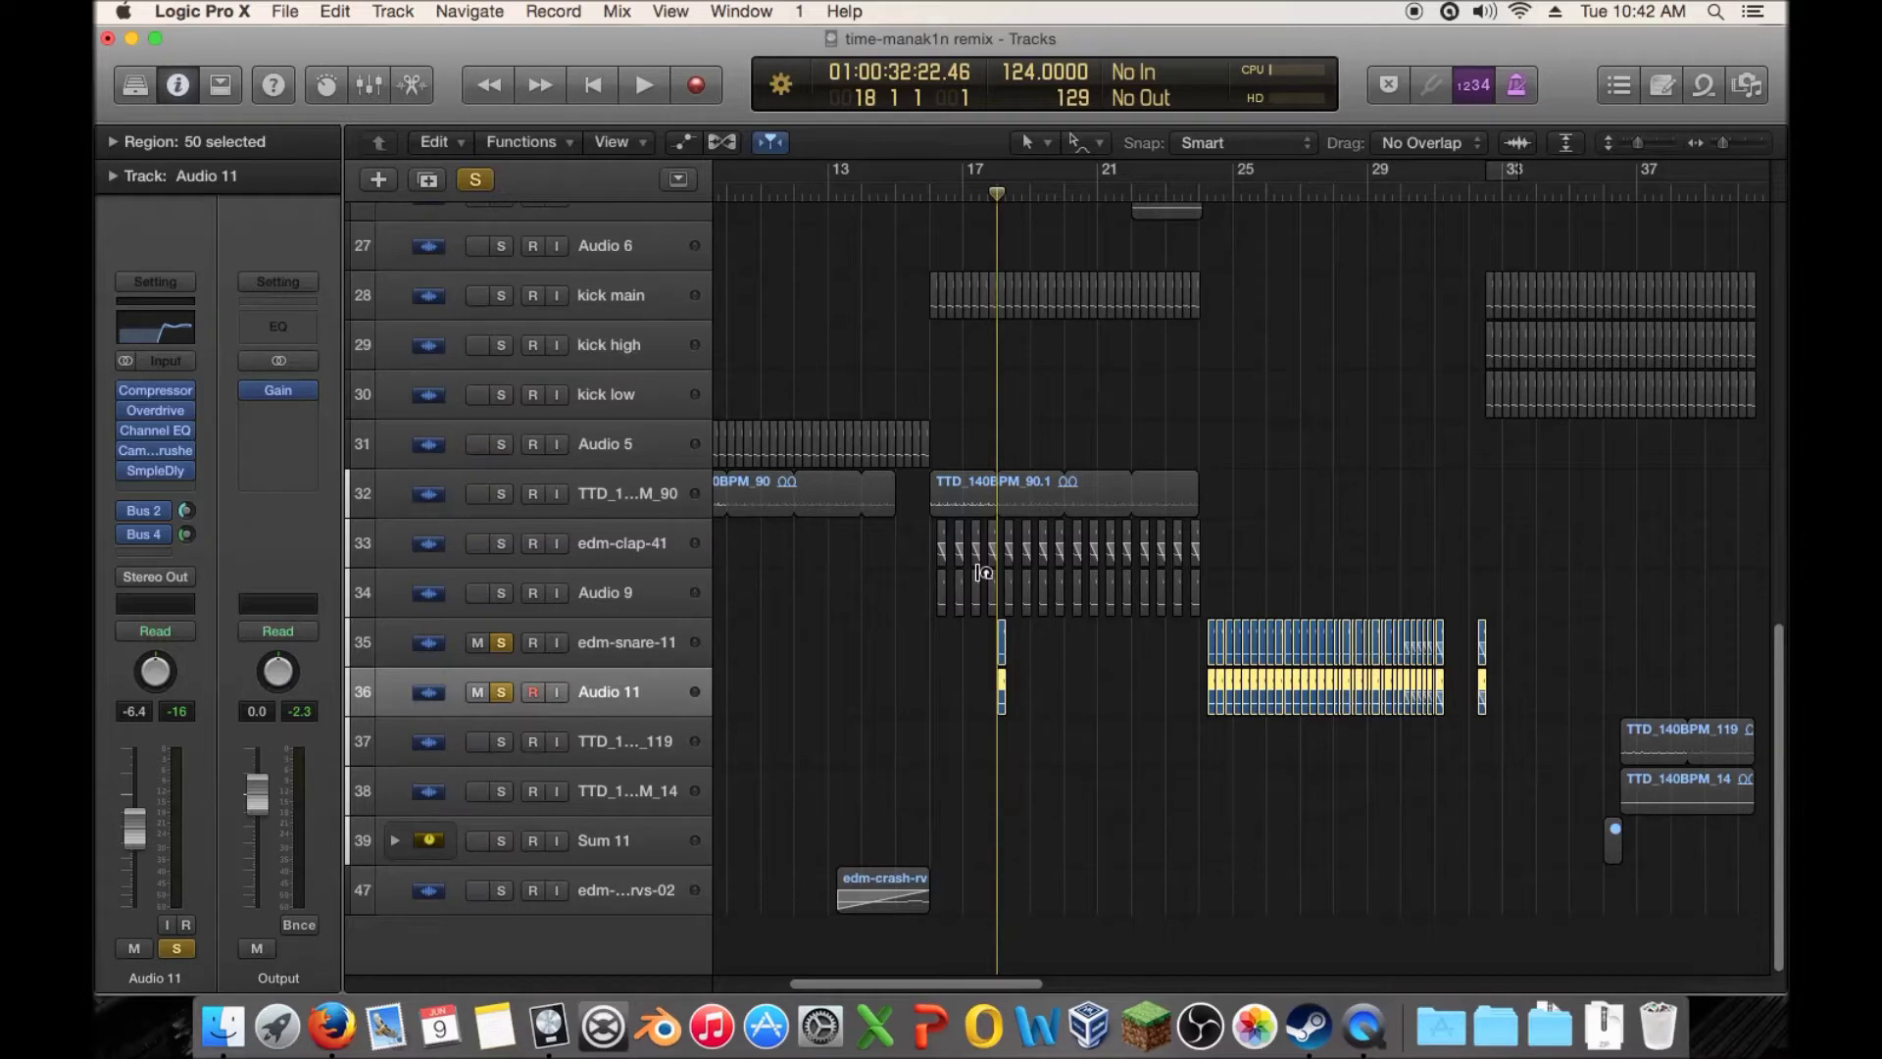
pyautogui.click(695, 653)
pyautogui.click(664, 690)
pyautogui.moveTo(1067, 660); pyautogui.dragTo(909, 696)
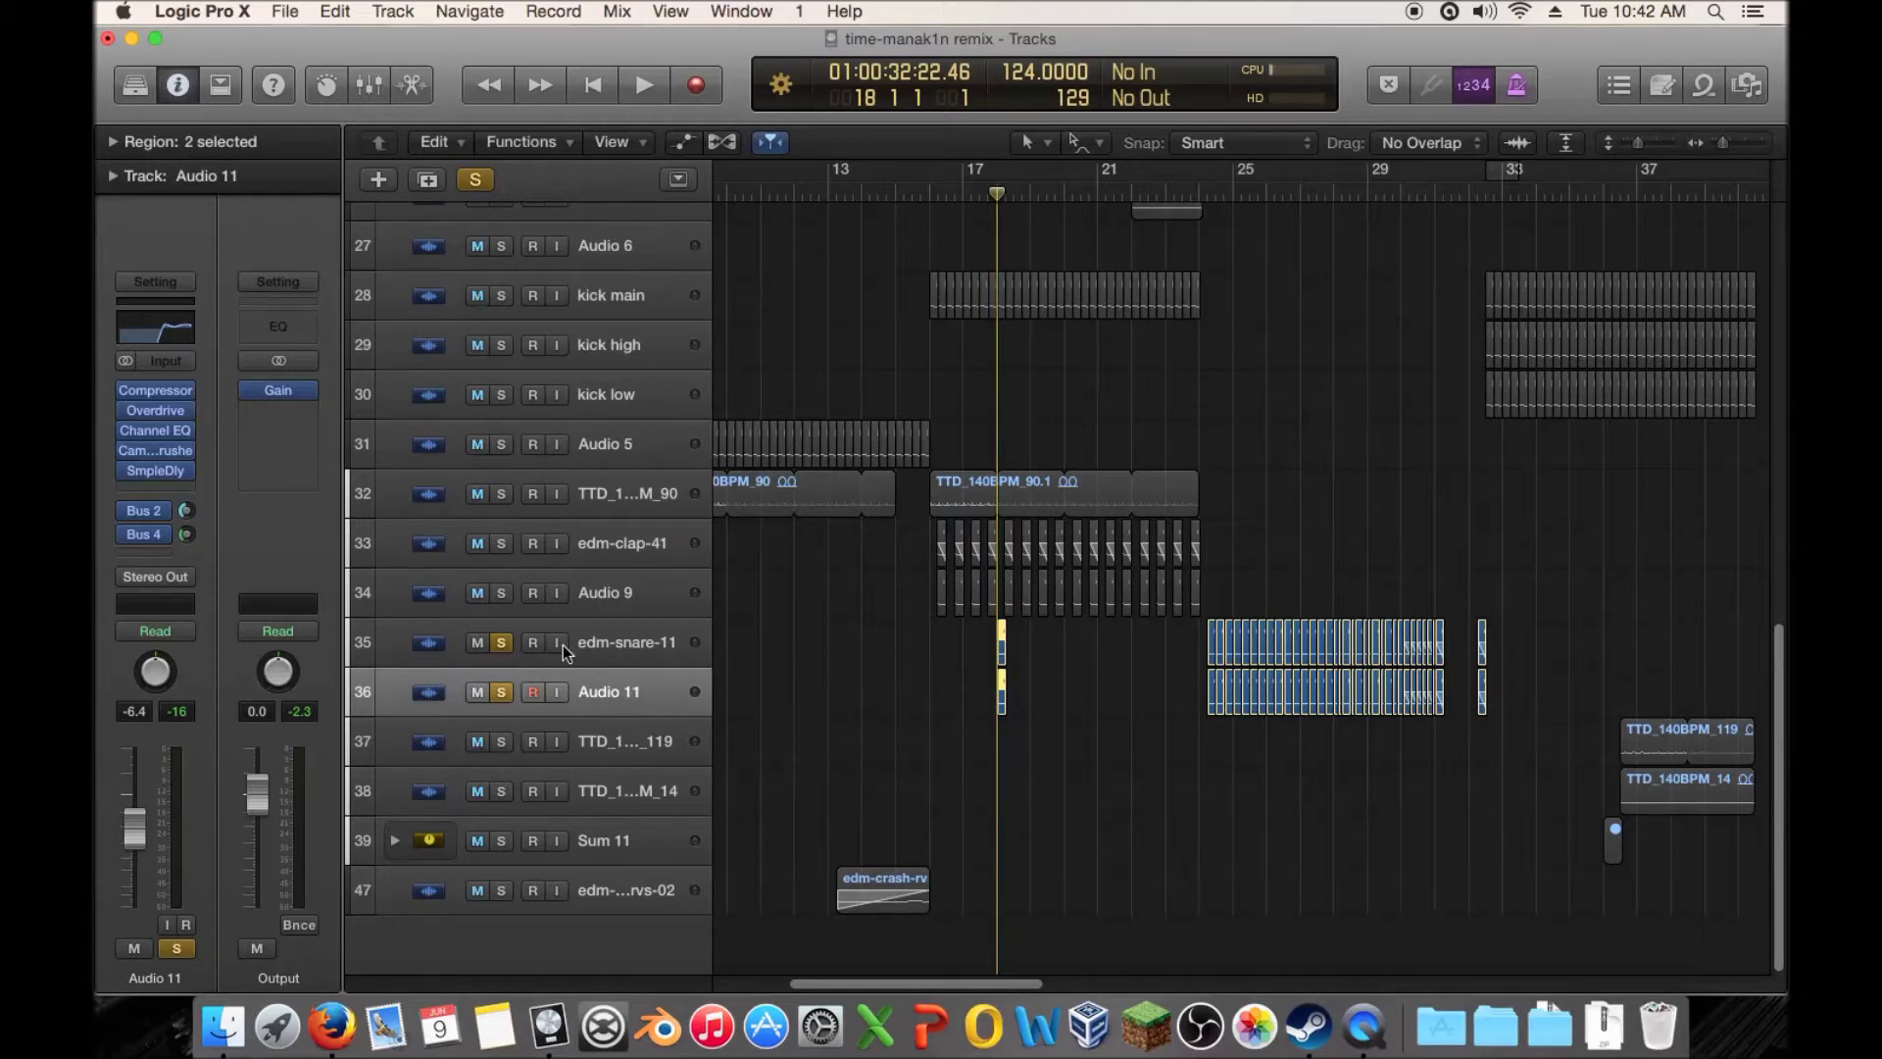
pyautogui.click(647, 642)
pyautogui.click(632, 692)
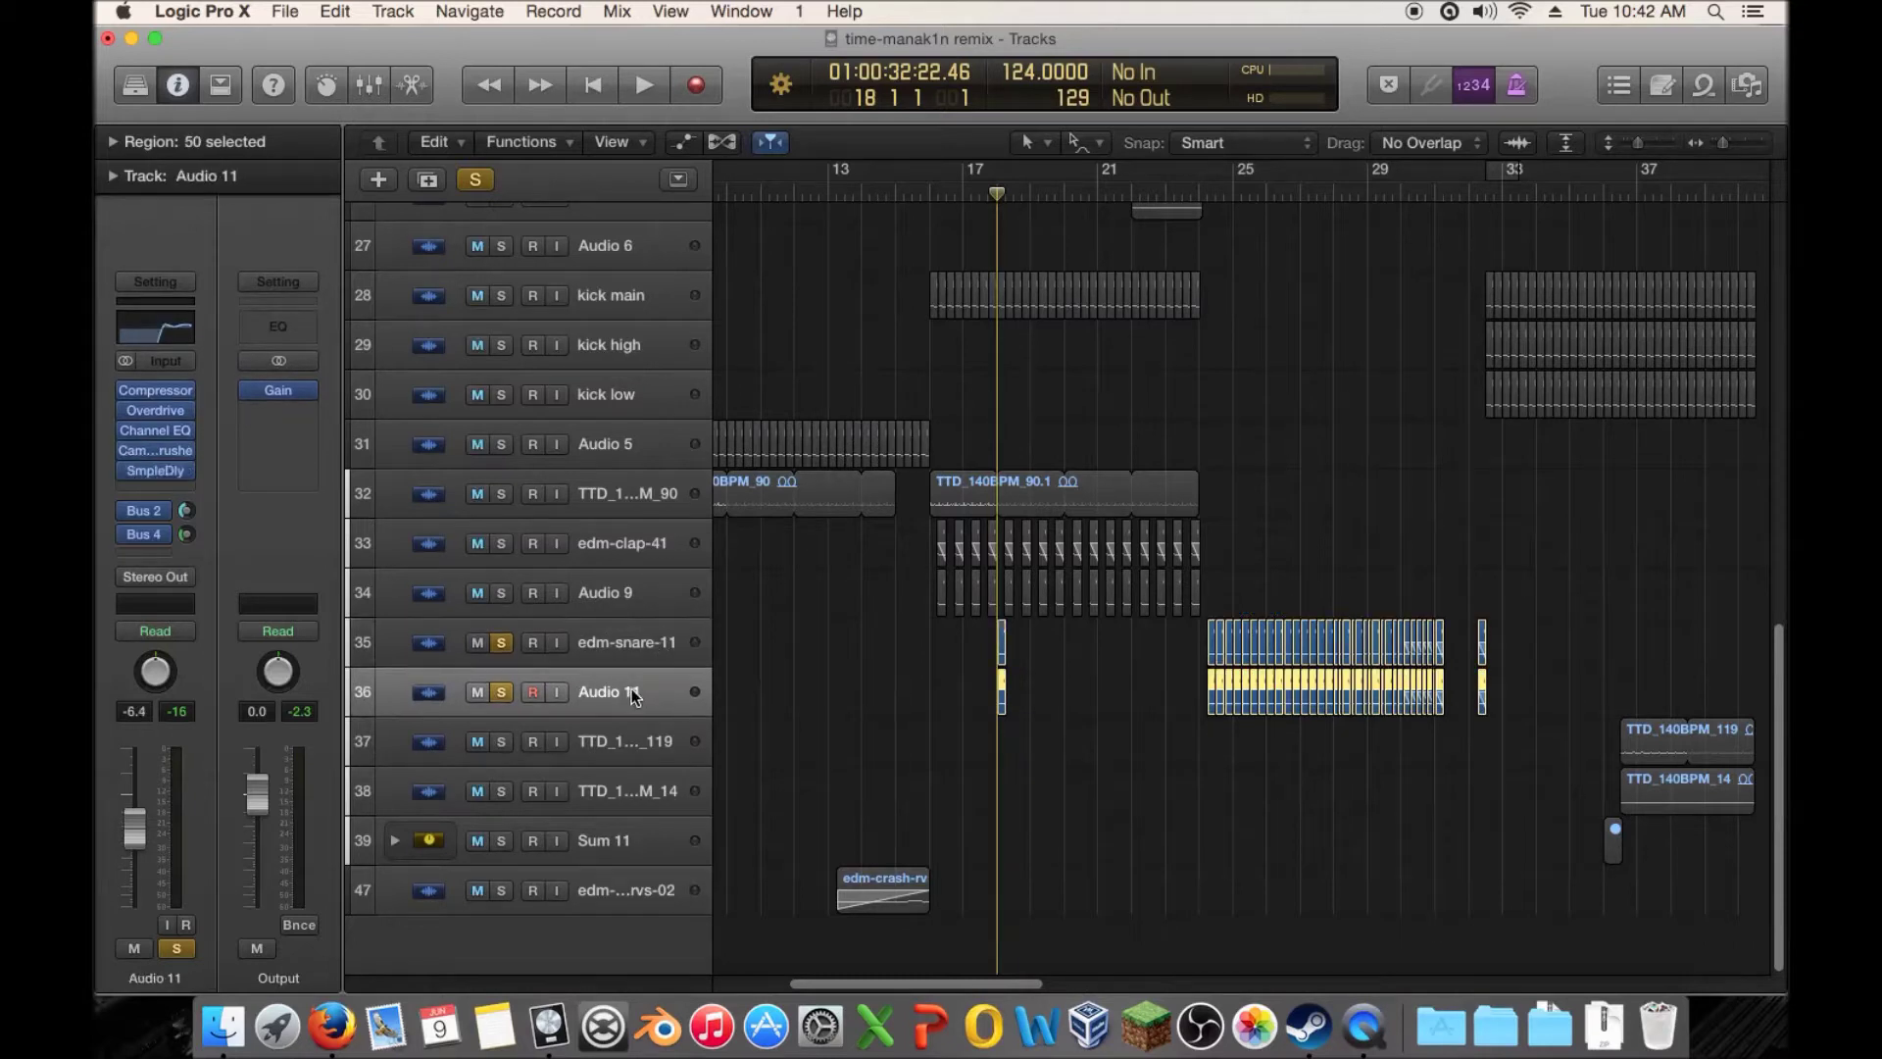
pyautogui.moveTo(1045, 649); pyautogui.dragTo(992, 686)
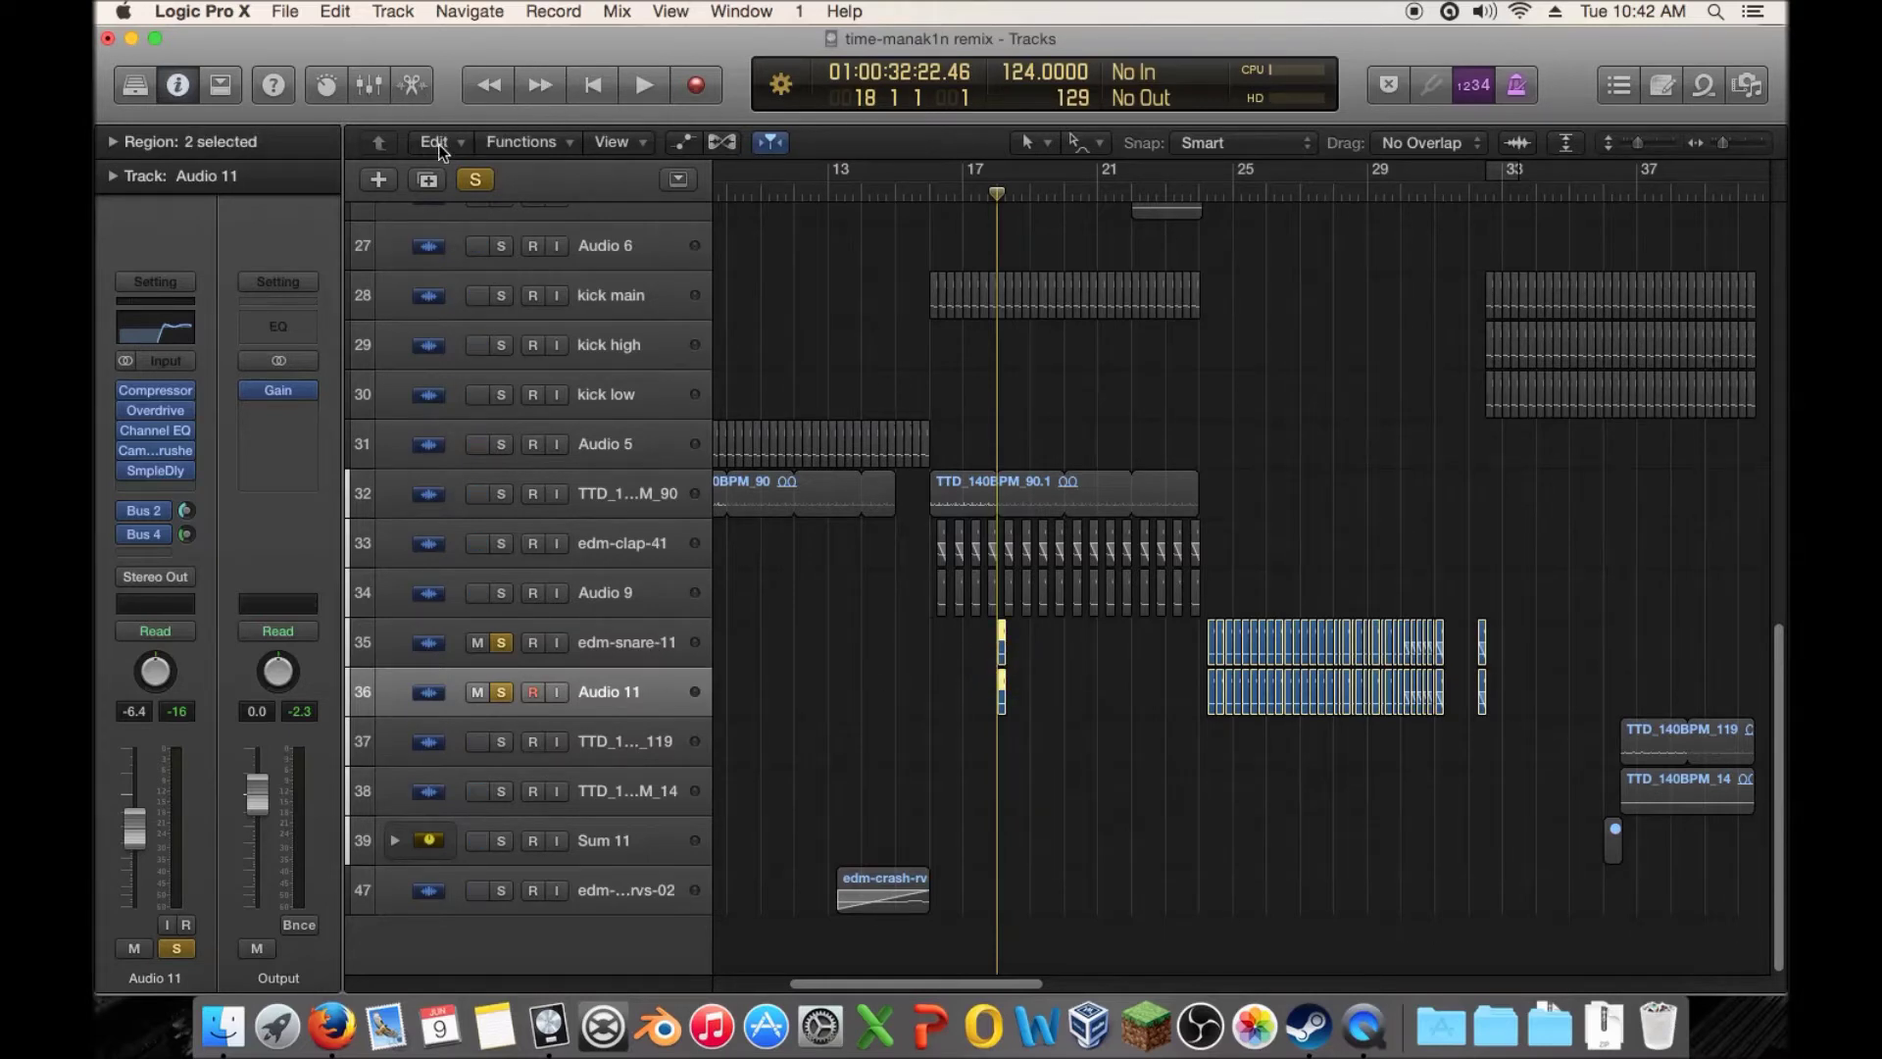
# Bounce the two selected snare regions in place to a new track named SnareBuild, muting the source regions
pyautogui.click(525, 144)
pyautogui.click(526, 144)
pyautogui.click(222, 87)
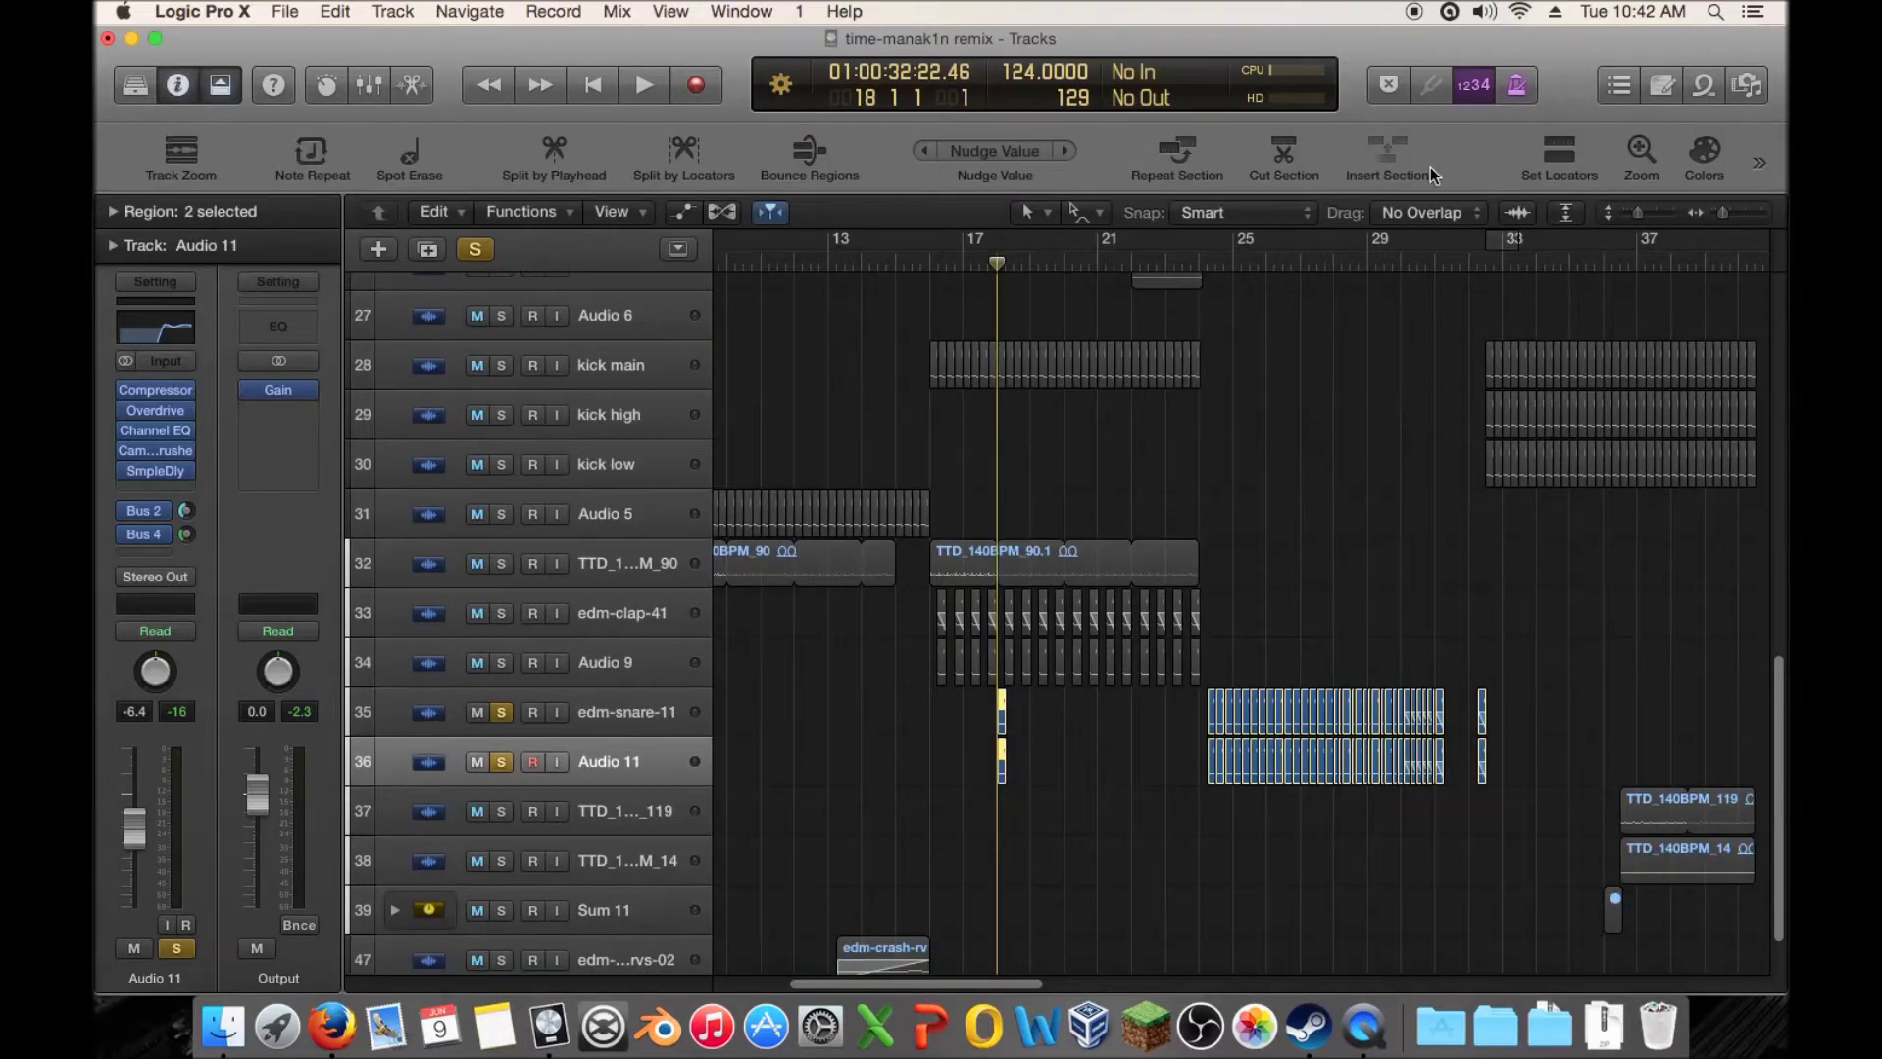
pyautogui.click(810, 152)
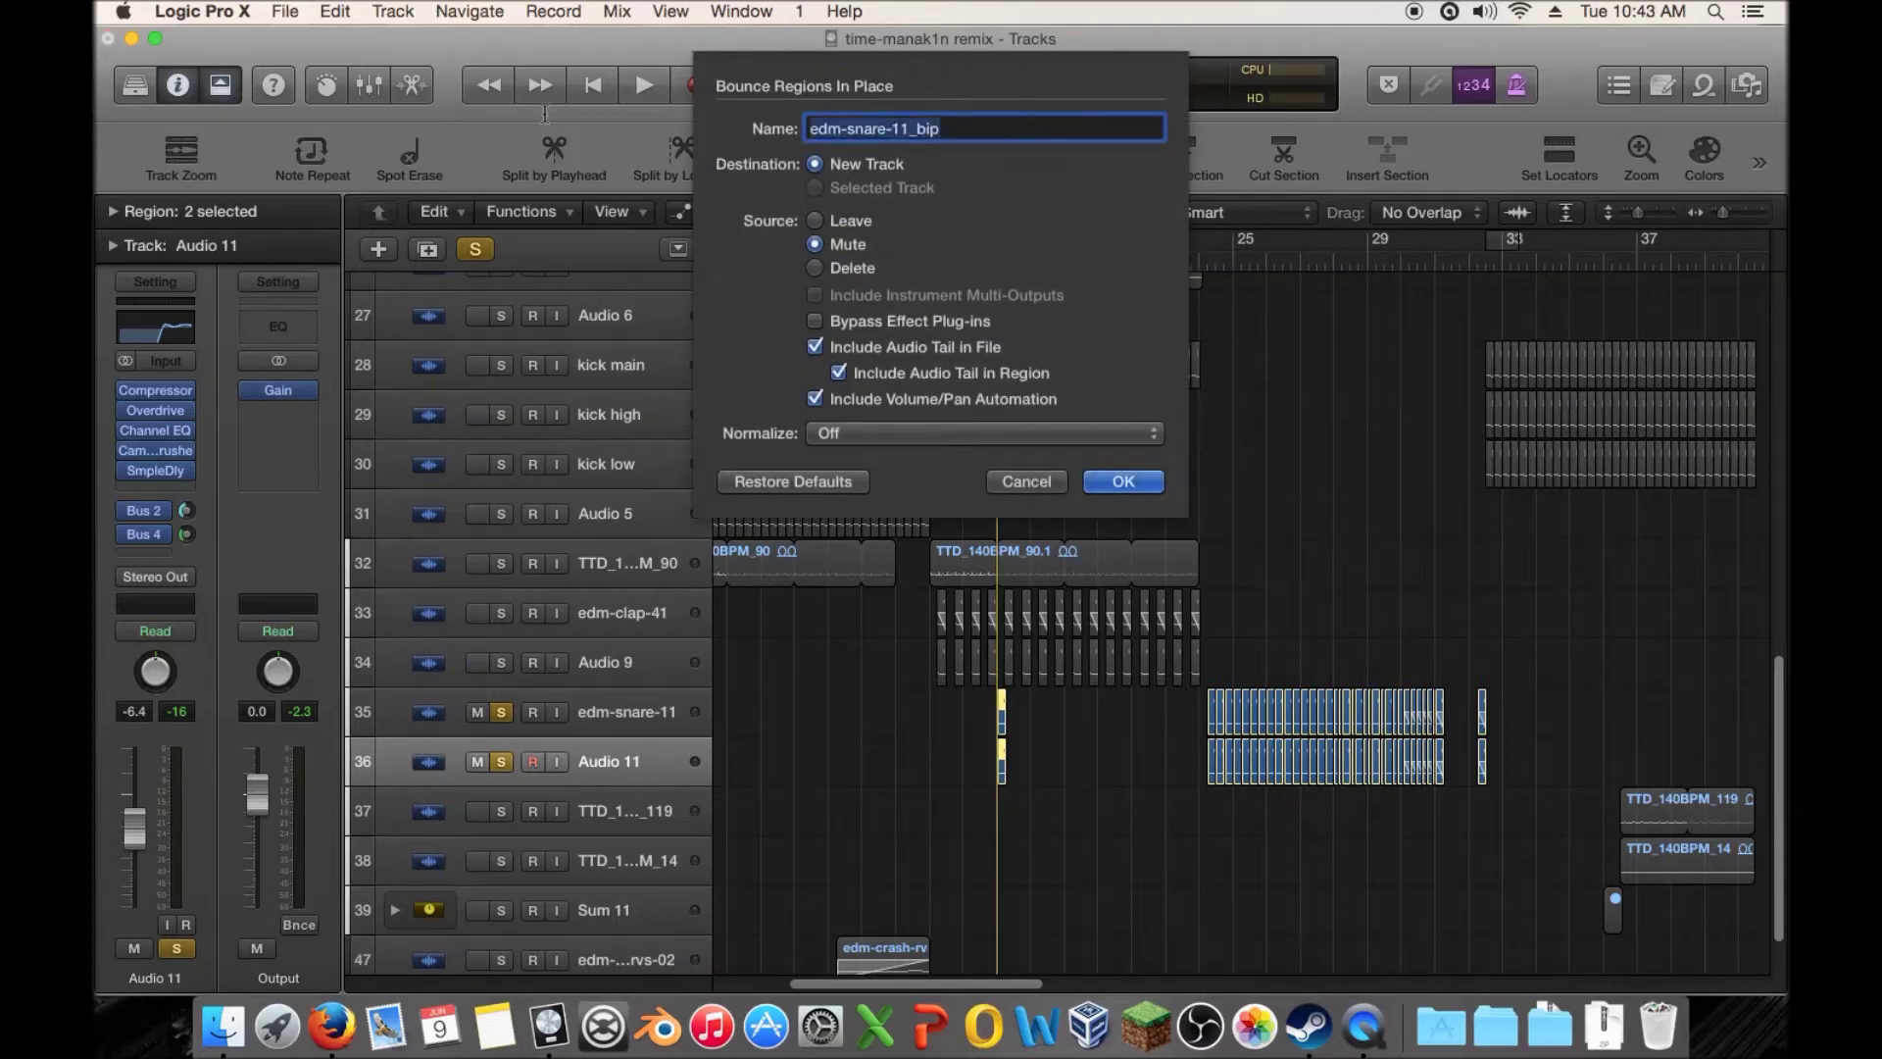
pyautogui.write('Snare')
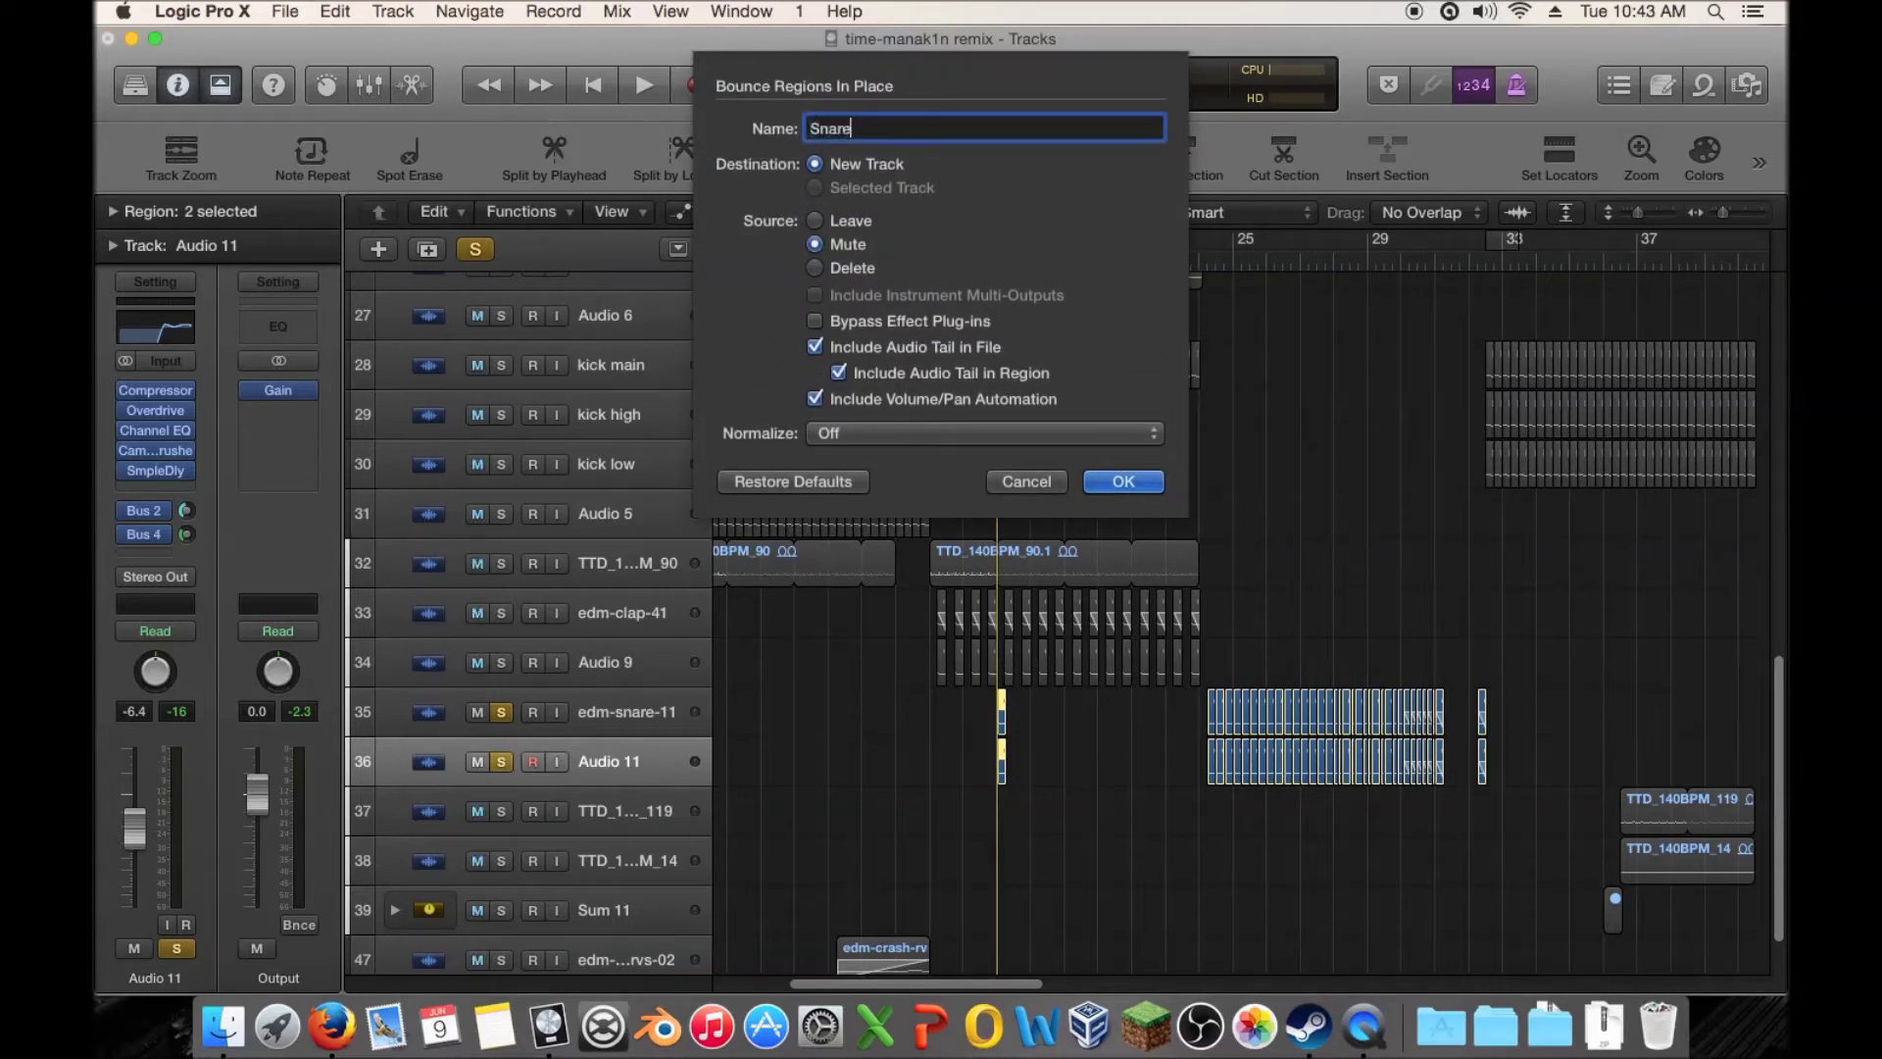
pyautogui.write('Build')
pyautogui.click(1124, 481)
pyautogui.scroll(-2, 969, 721)
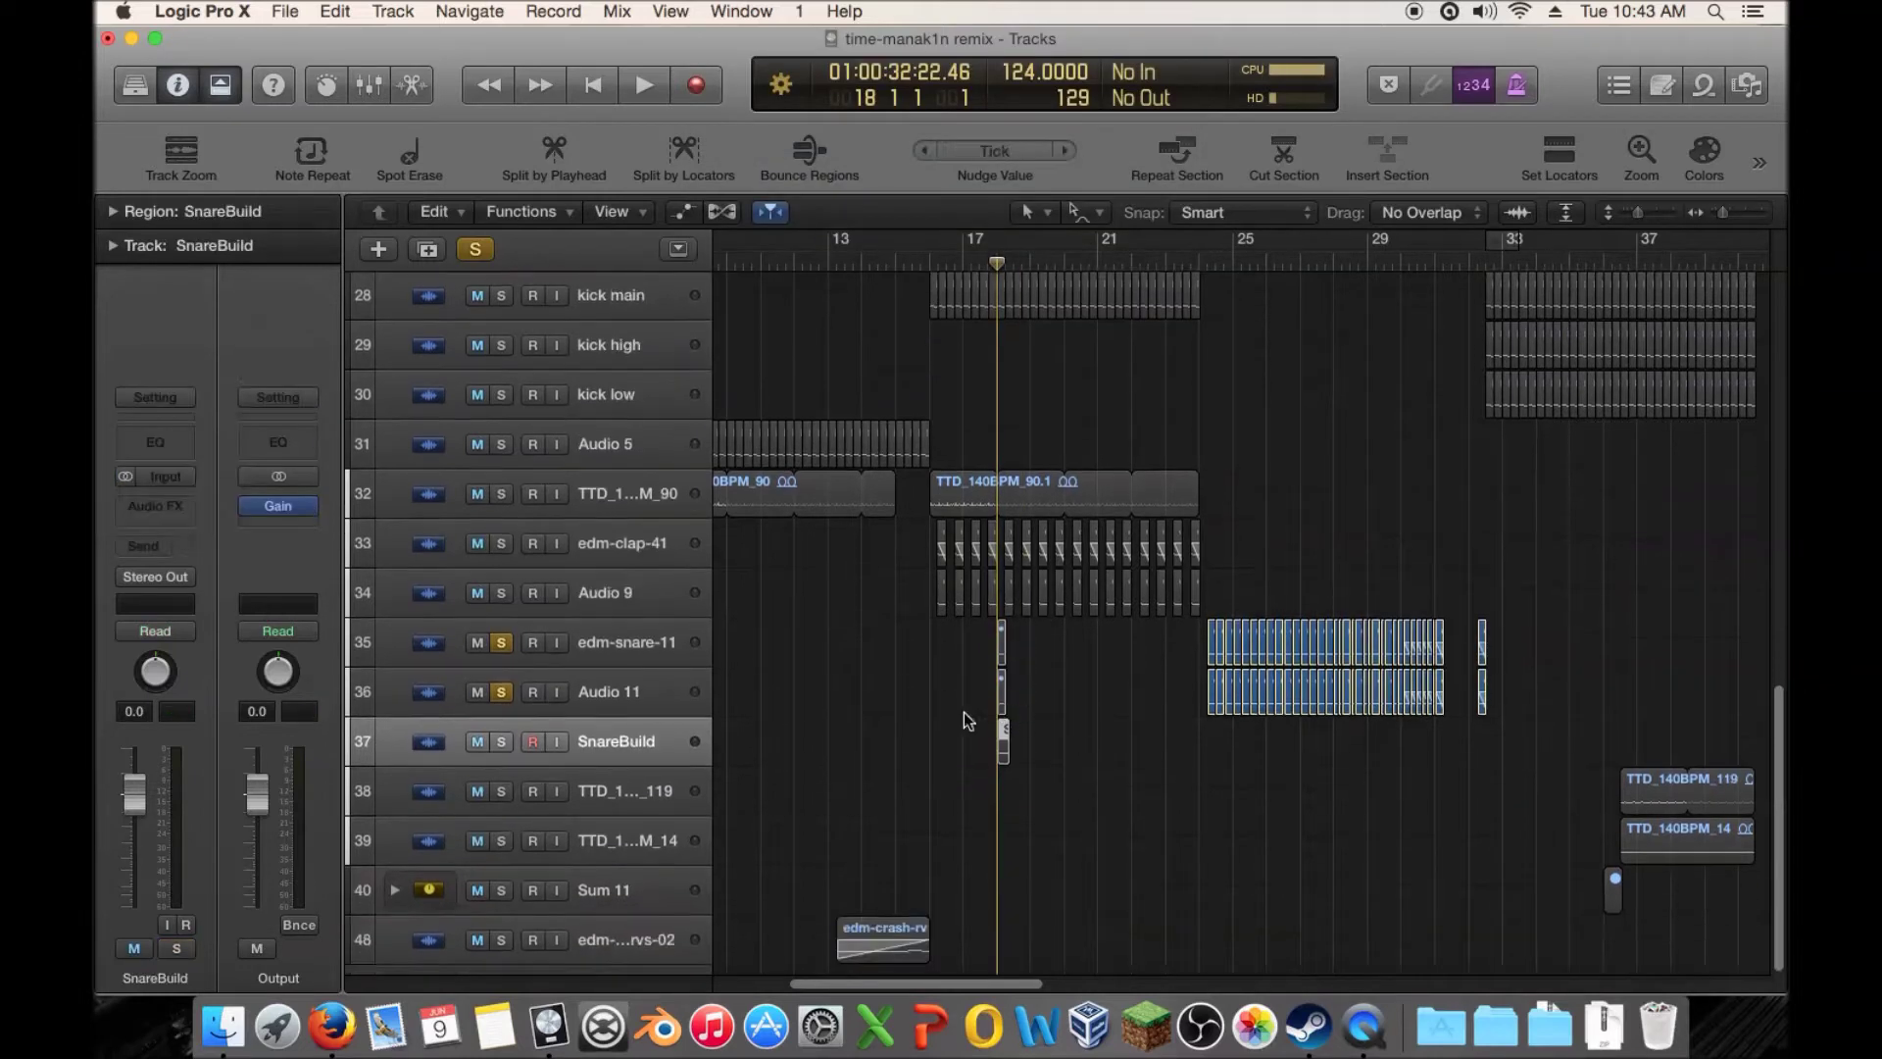
# Solo only the SnareBuild track and play its bounced region at bar 18
pyautogui.click(501, 742)
pyautogui.moveTo(501, 694); pyautogui.dragTo(500, 661)
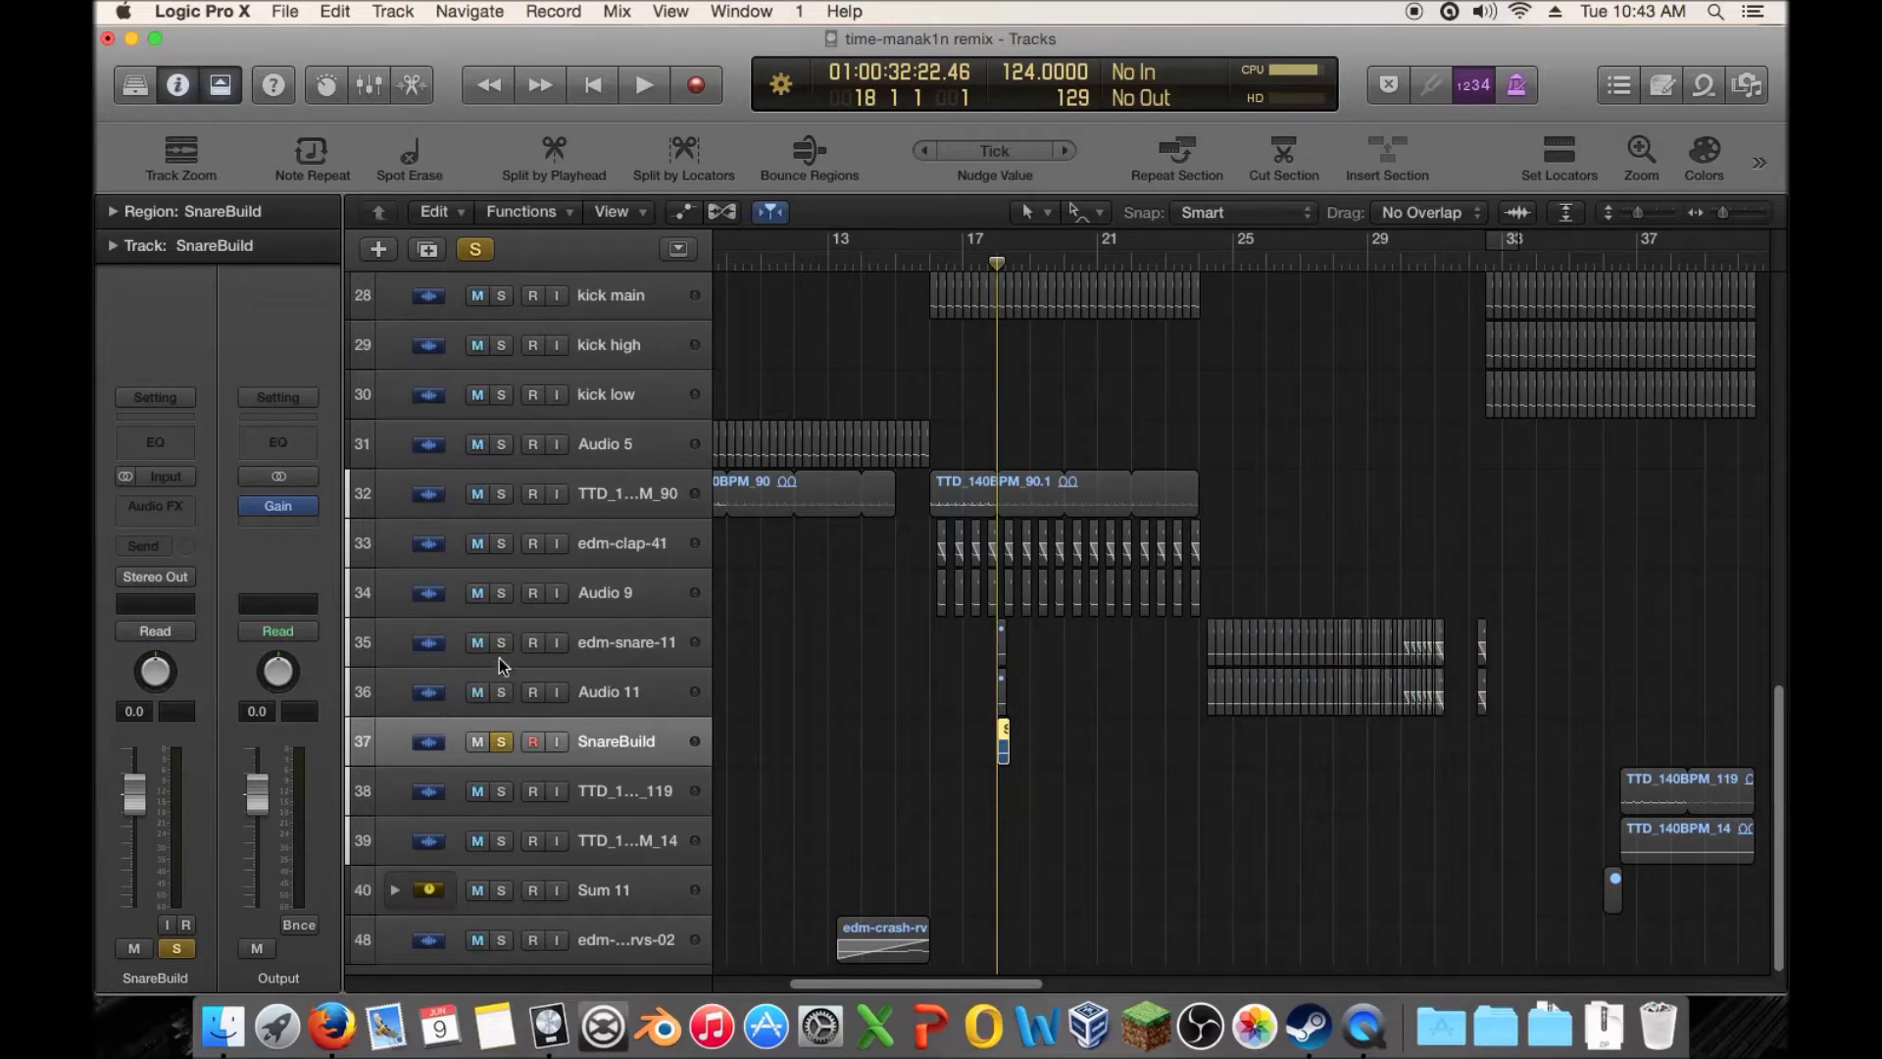
pyautogui.doubleClick(967, 255)
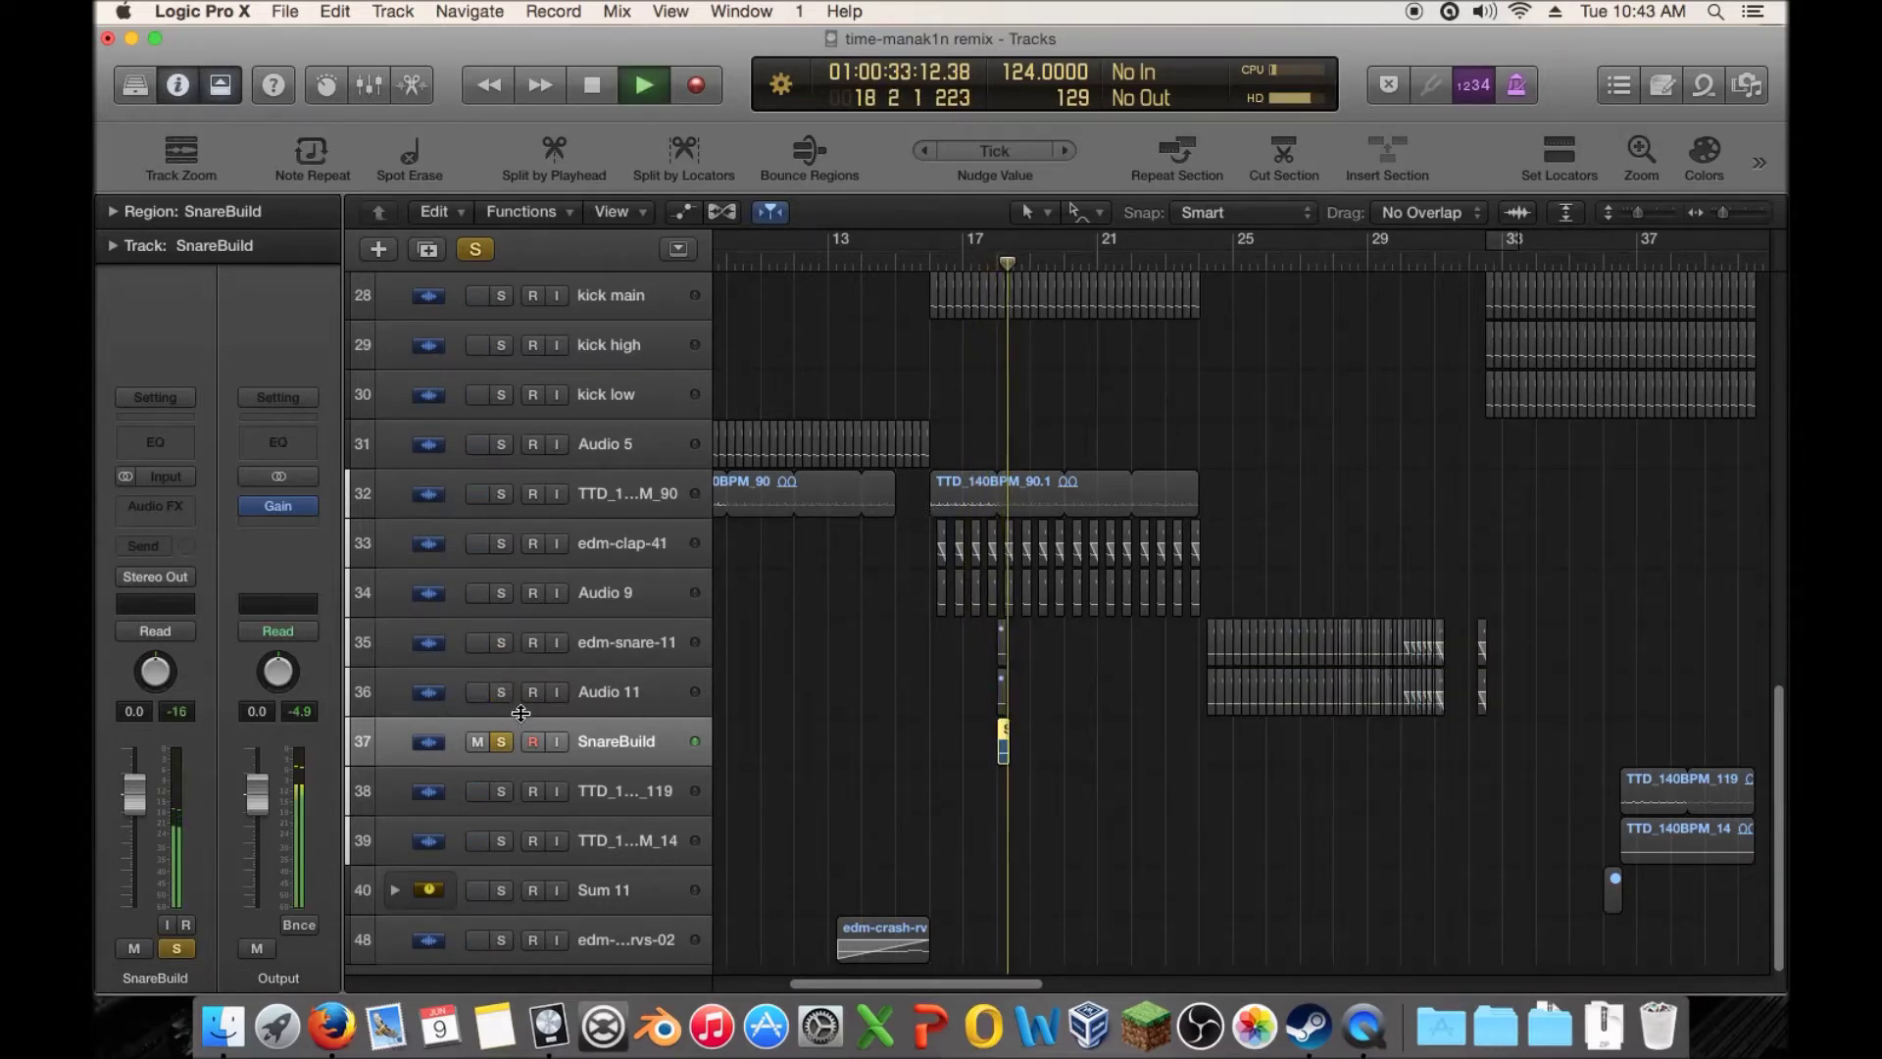
pyautogui.press('space')
# Return the solo to edm-snare-11 and Audio 11 and bypass both tracks' Bus 2 and Bus 4 sends
pyautogui.click(504, 742)
pyautogui.moveTo(503, 643); pyautogui.dragTo(496, 703)
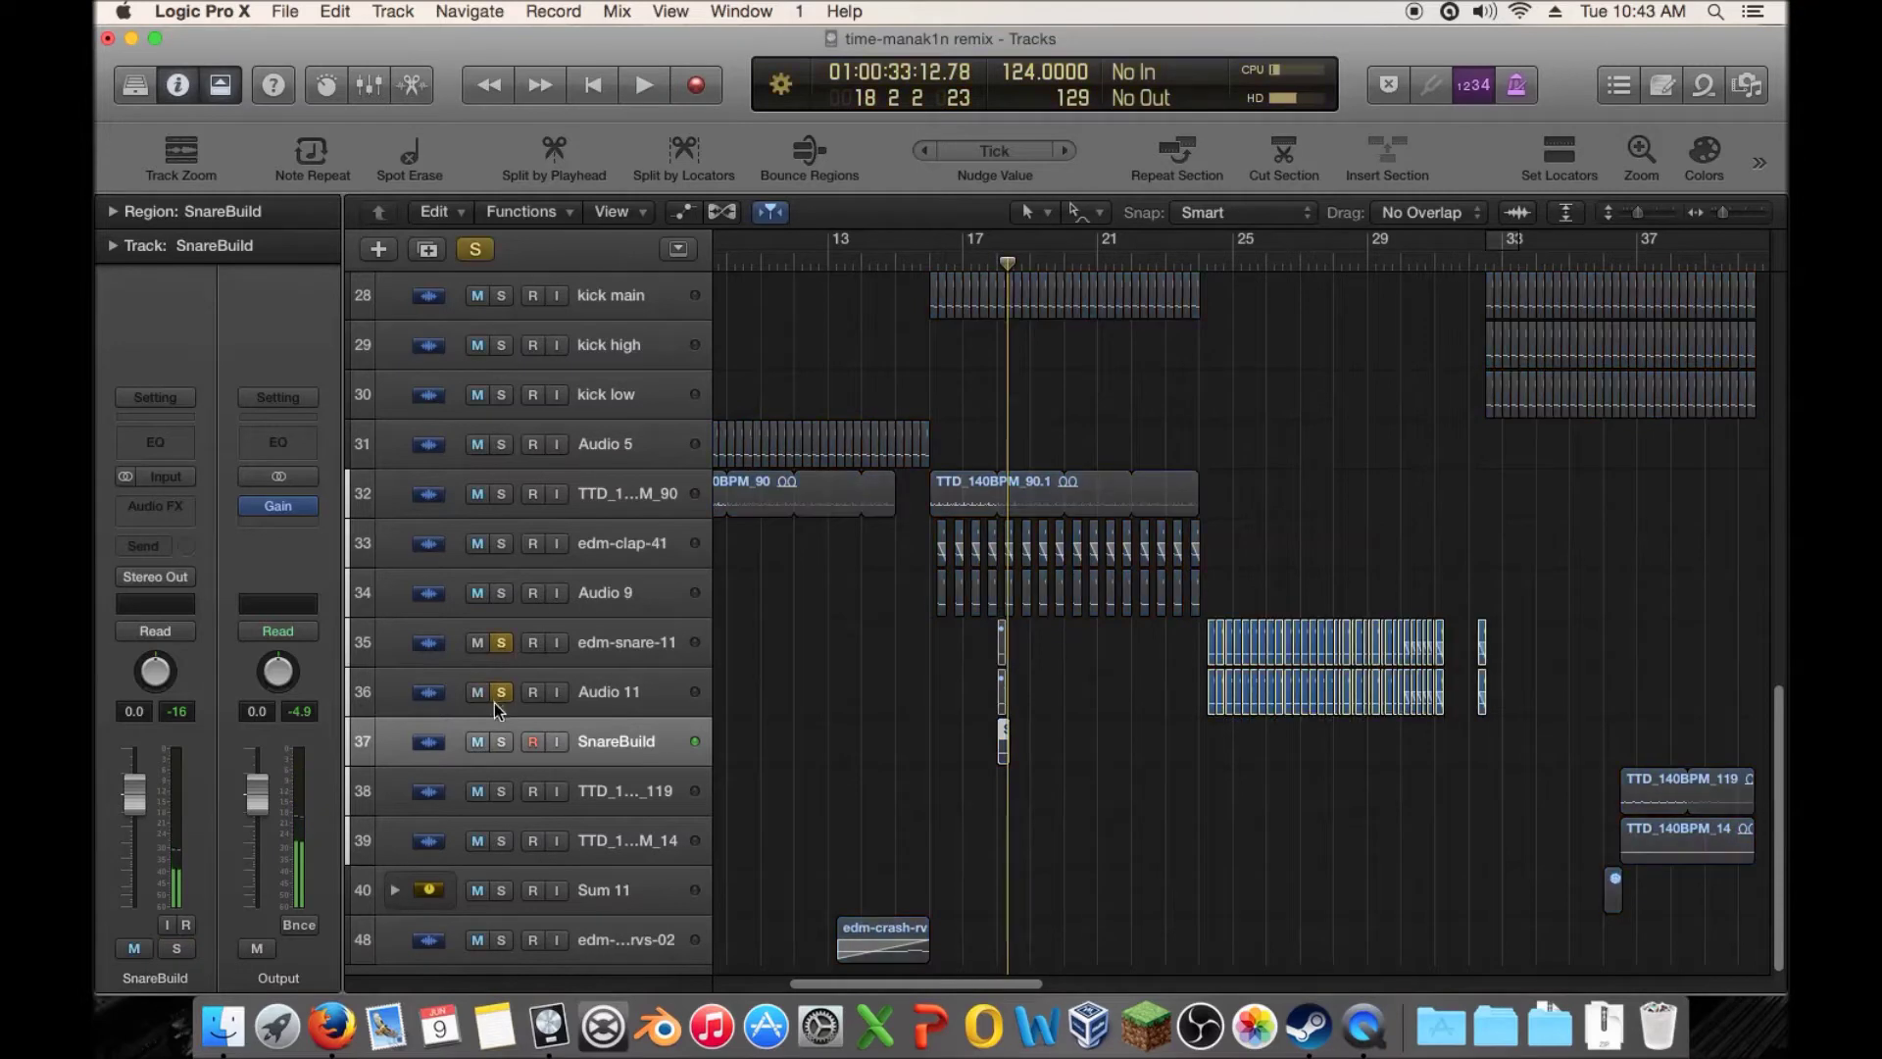
pyautogui.click(432, 644)
pyautogui.click(126, 510)
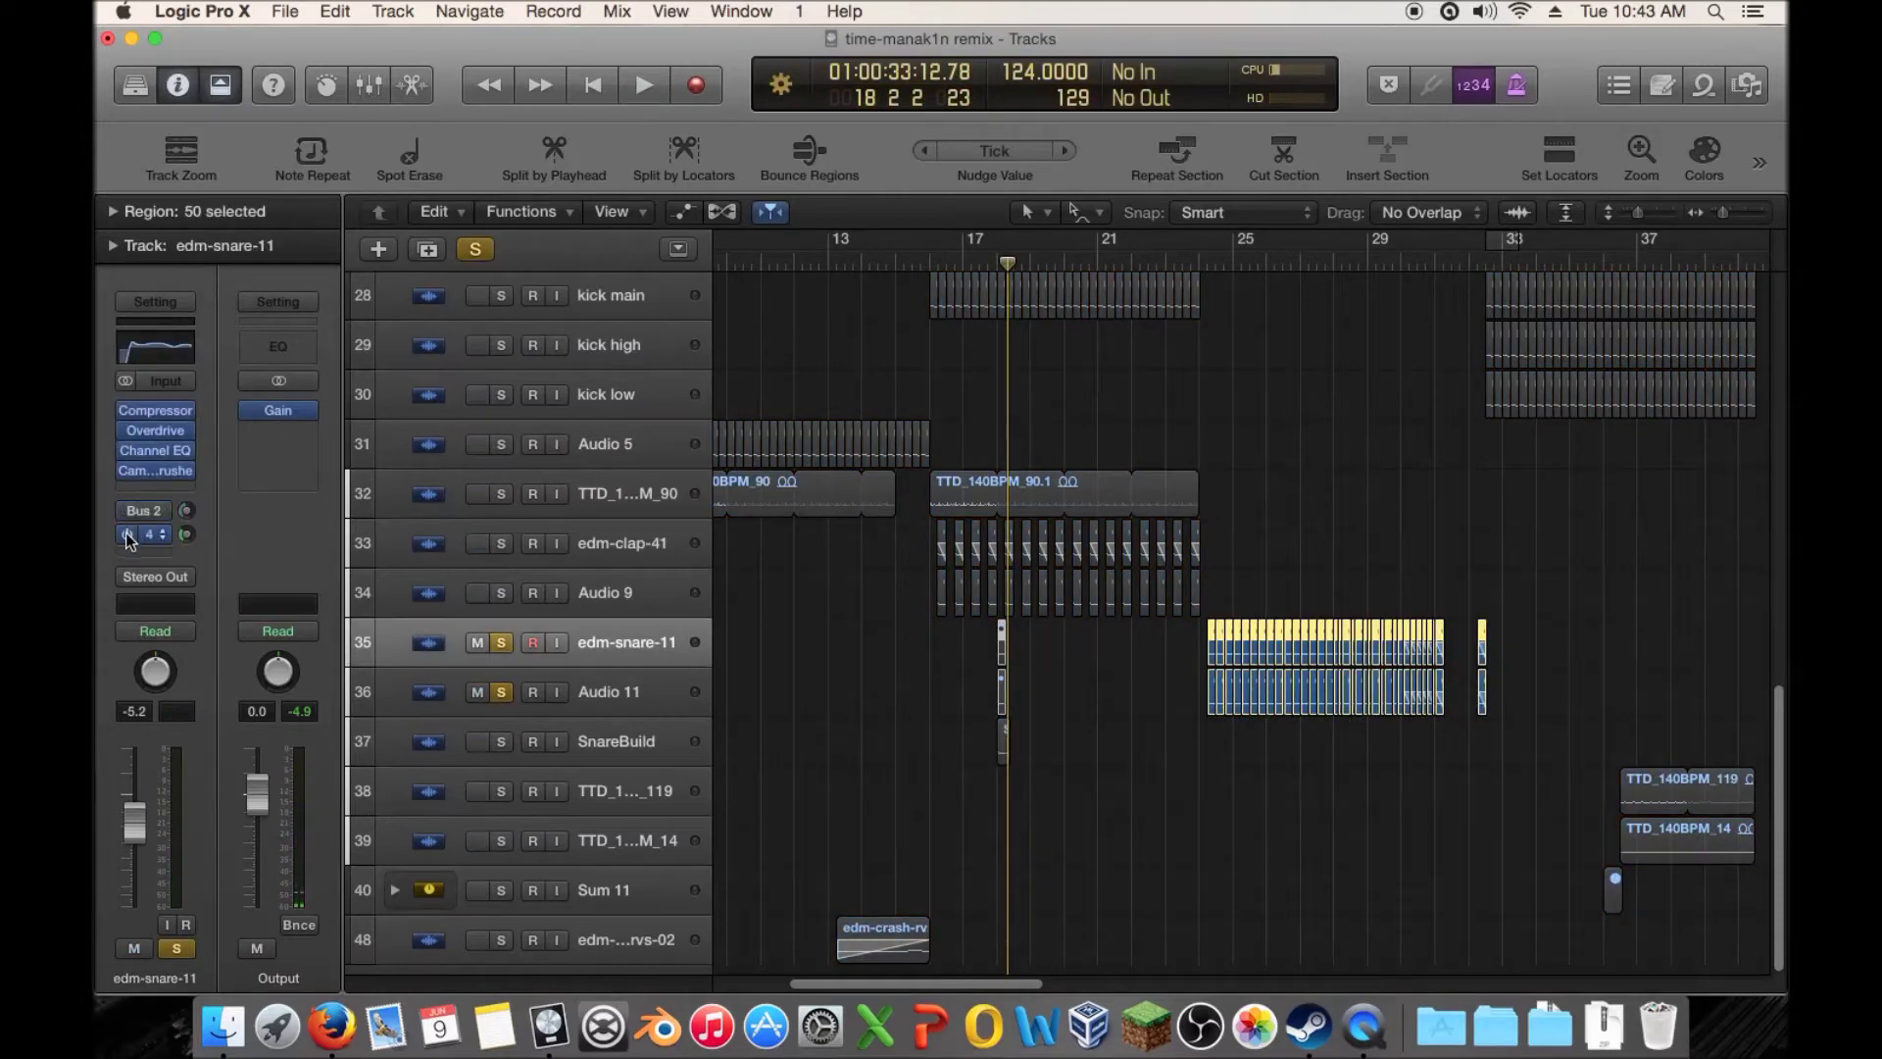
pyautogui.click(458, 689)
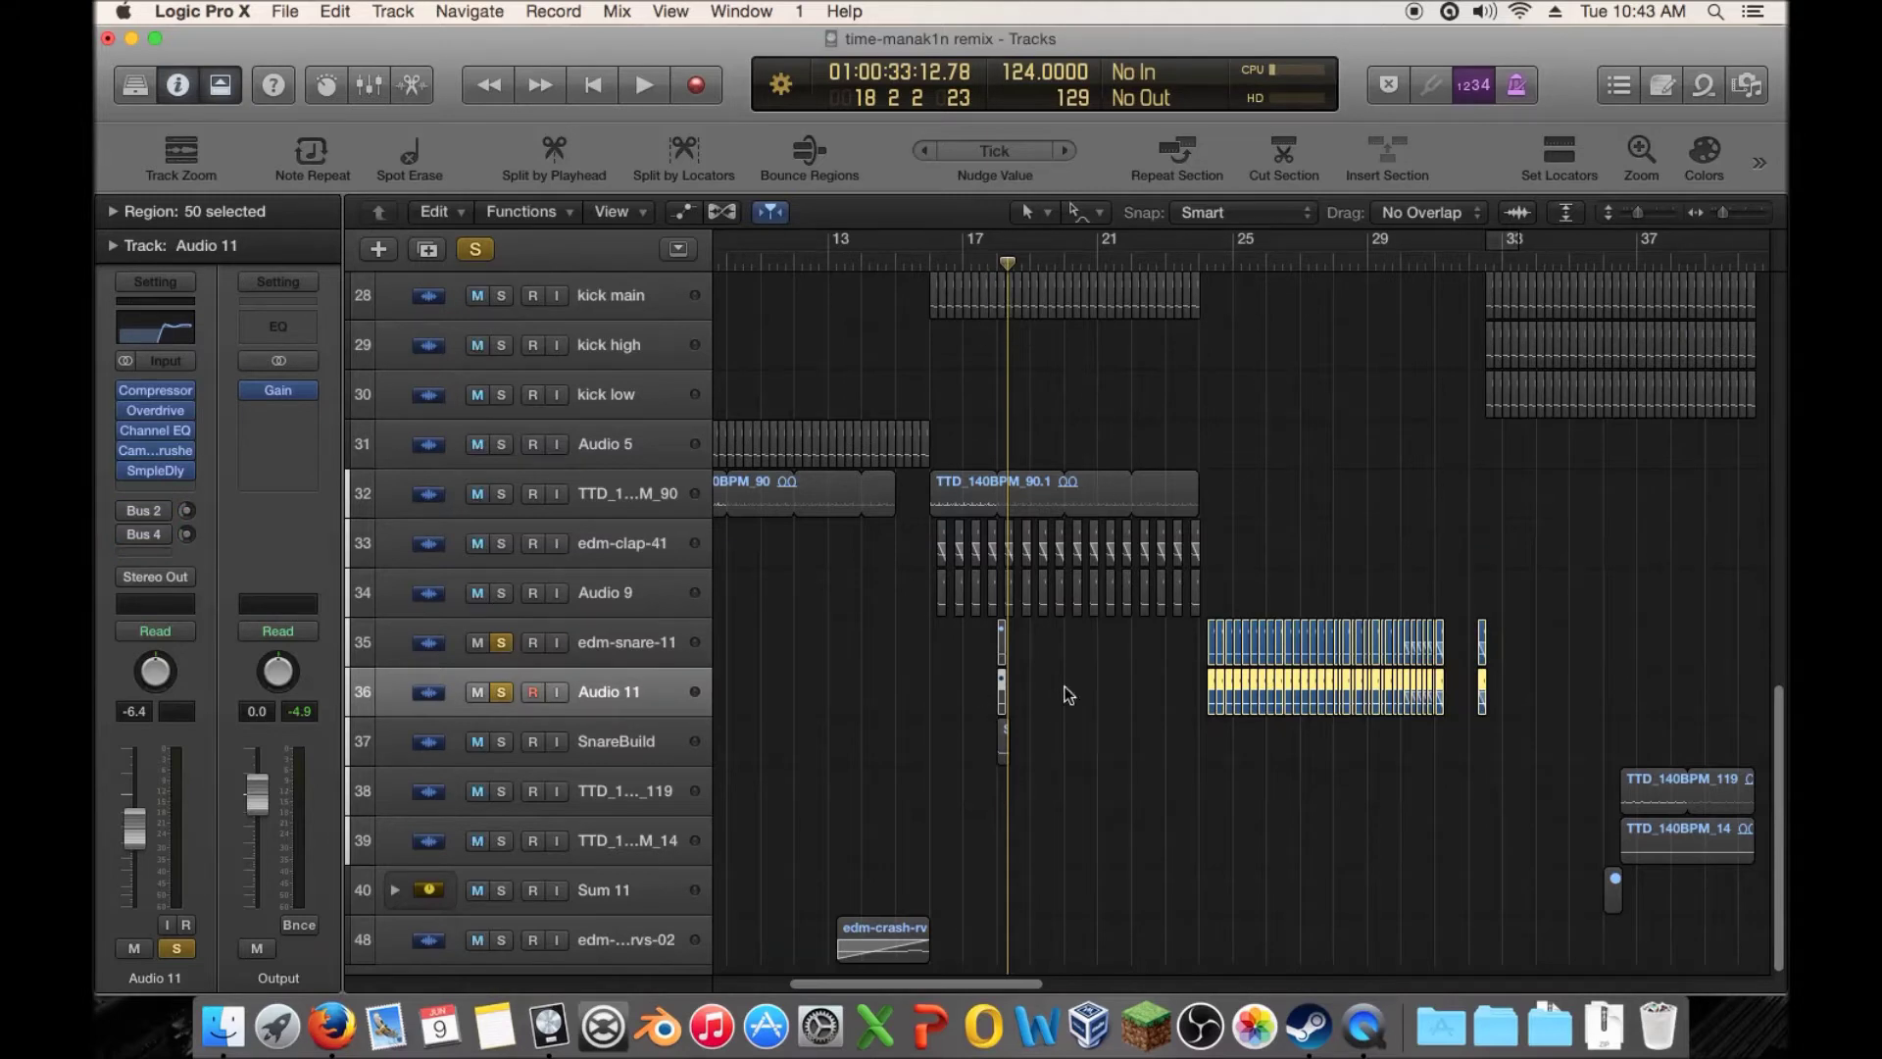
# Unmute the two source snare regions at bar 18 and play them from about bar 17
pyautogui.moveTo(1078, 702); pyautogui.dragTo(992, 574)
pyautogui.moveTo(1051, 663); pyautogui.dragTo(957, 689)
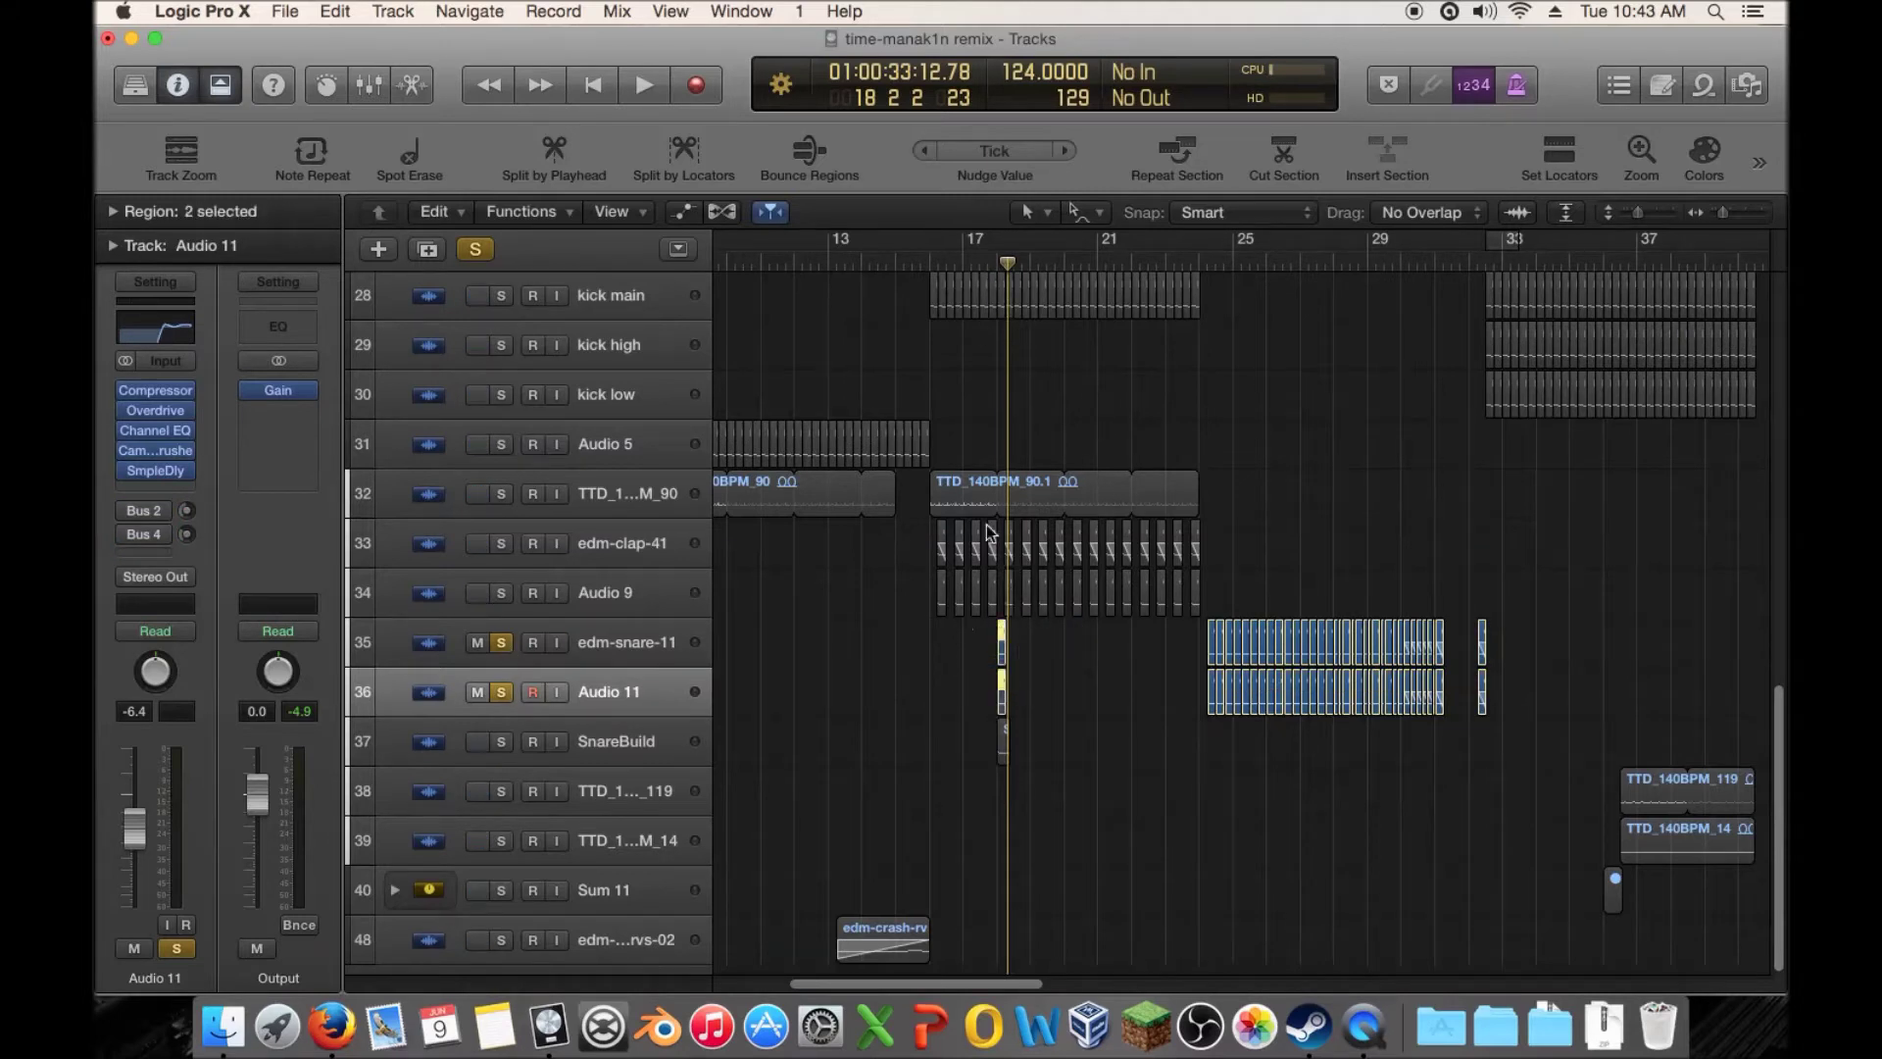
pyautogui.click(990, 263)
pyautogui.press('space')
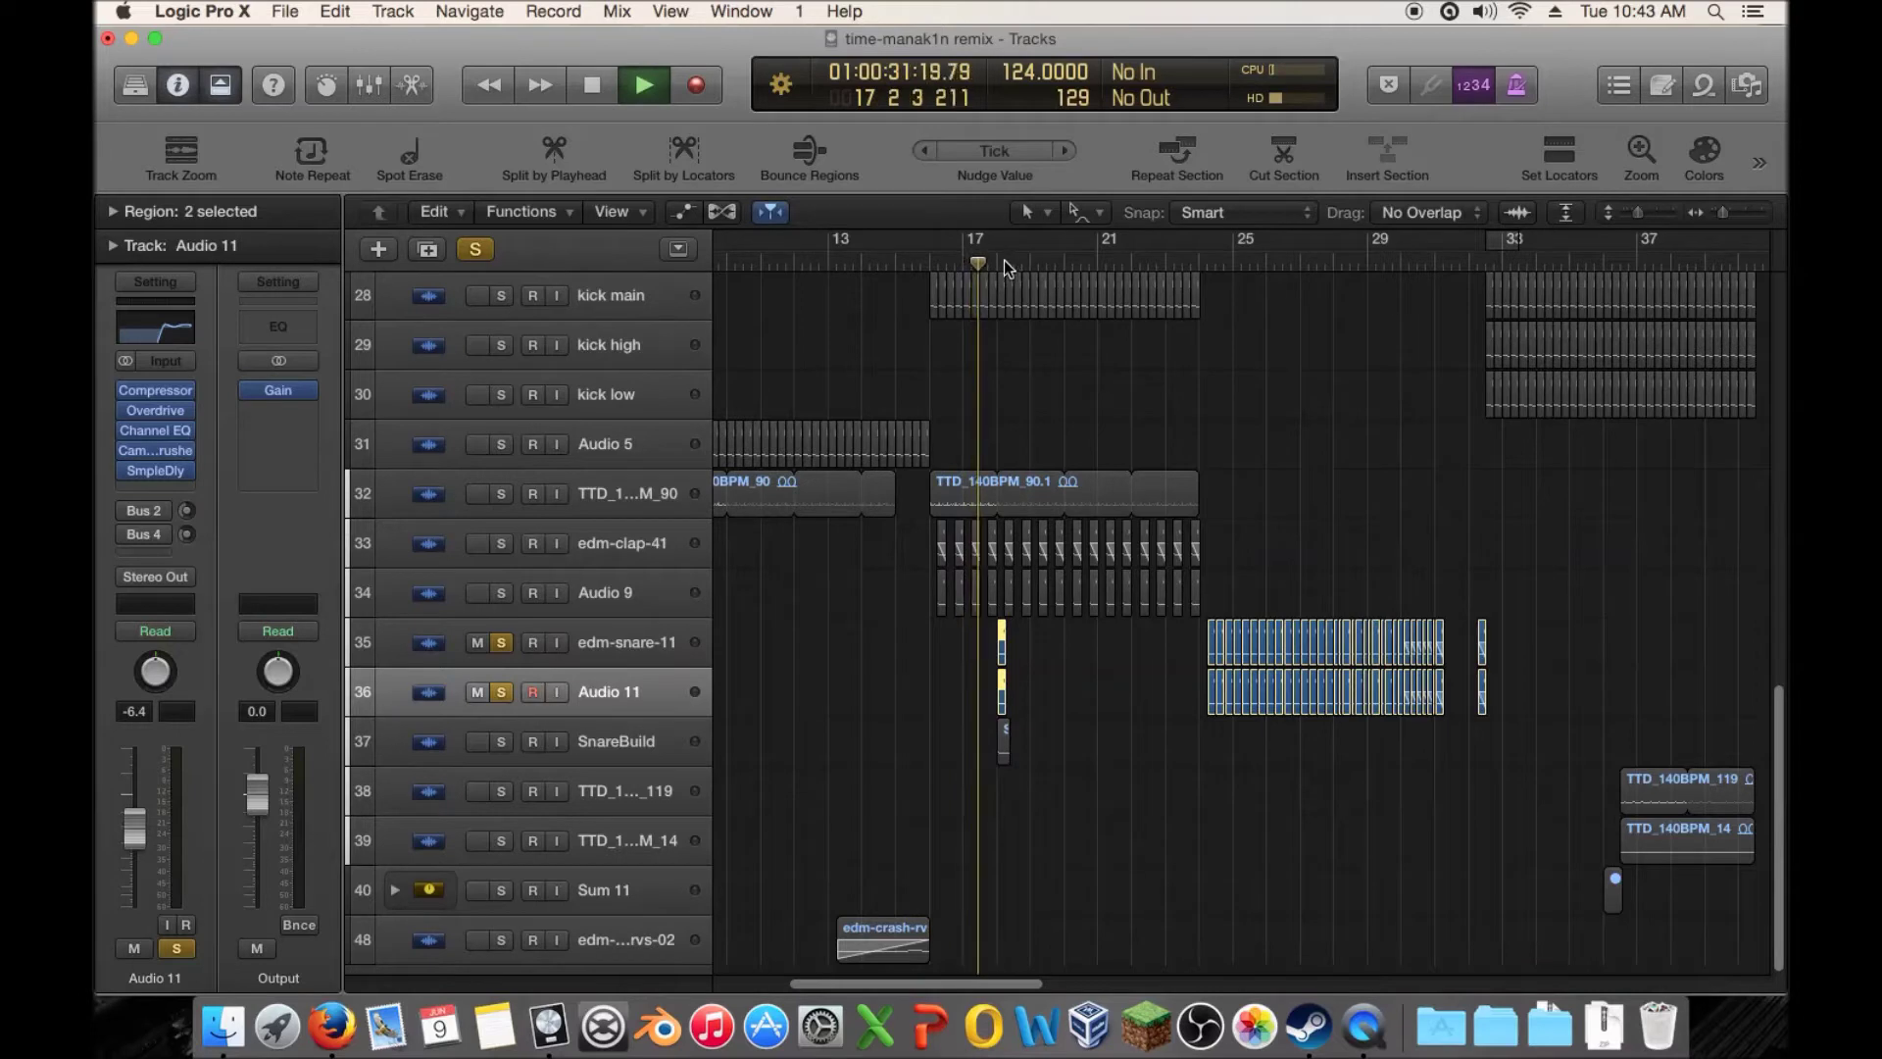
pyautogui.press('space')
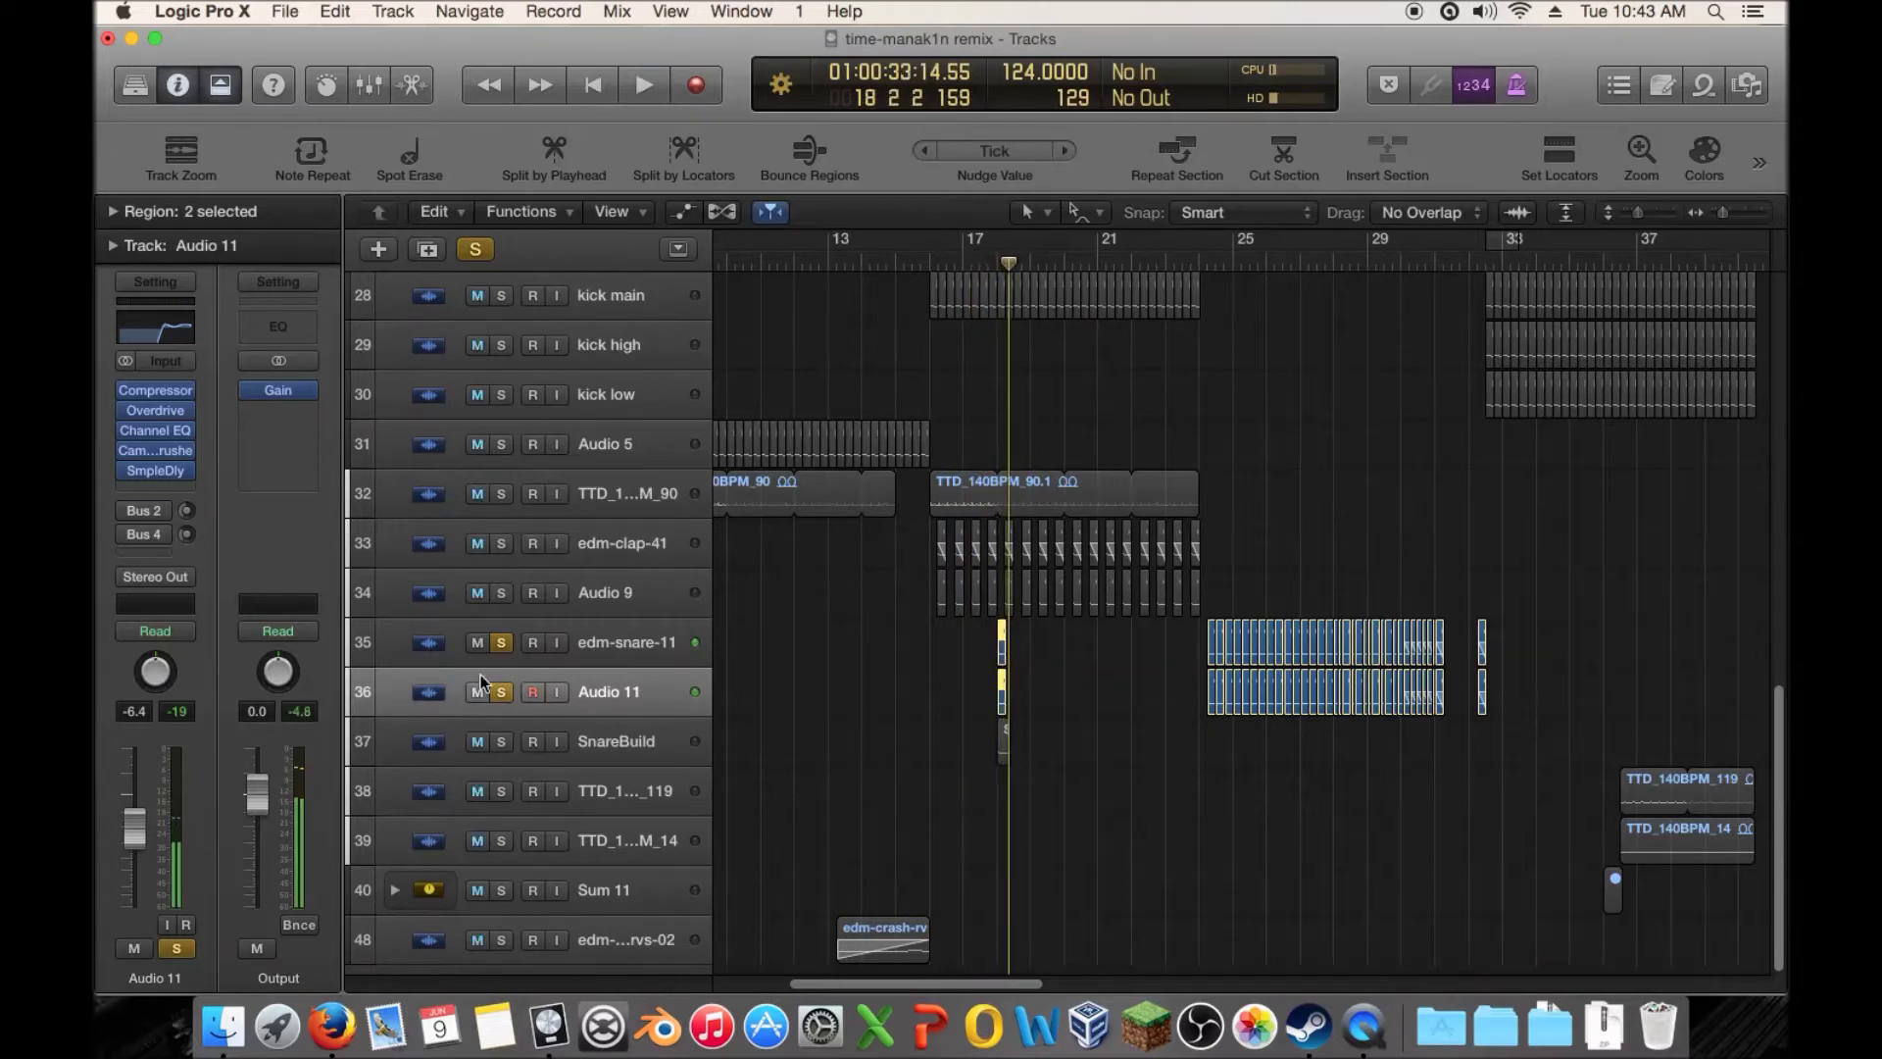
# Switch the solo from the two source snare tracks to SnareBuild and play the bounce for comparison
pyautogui.click(501, 644)
pyautogui.click(501, 743)
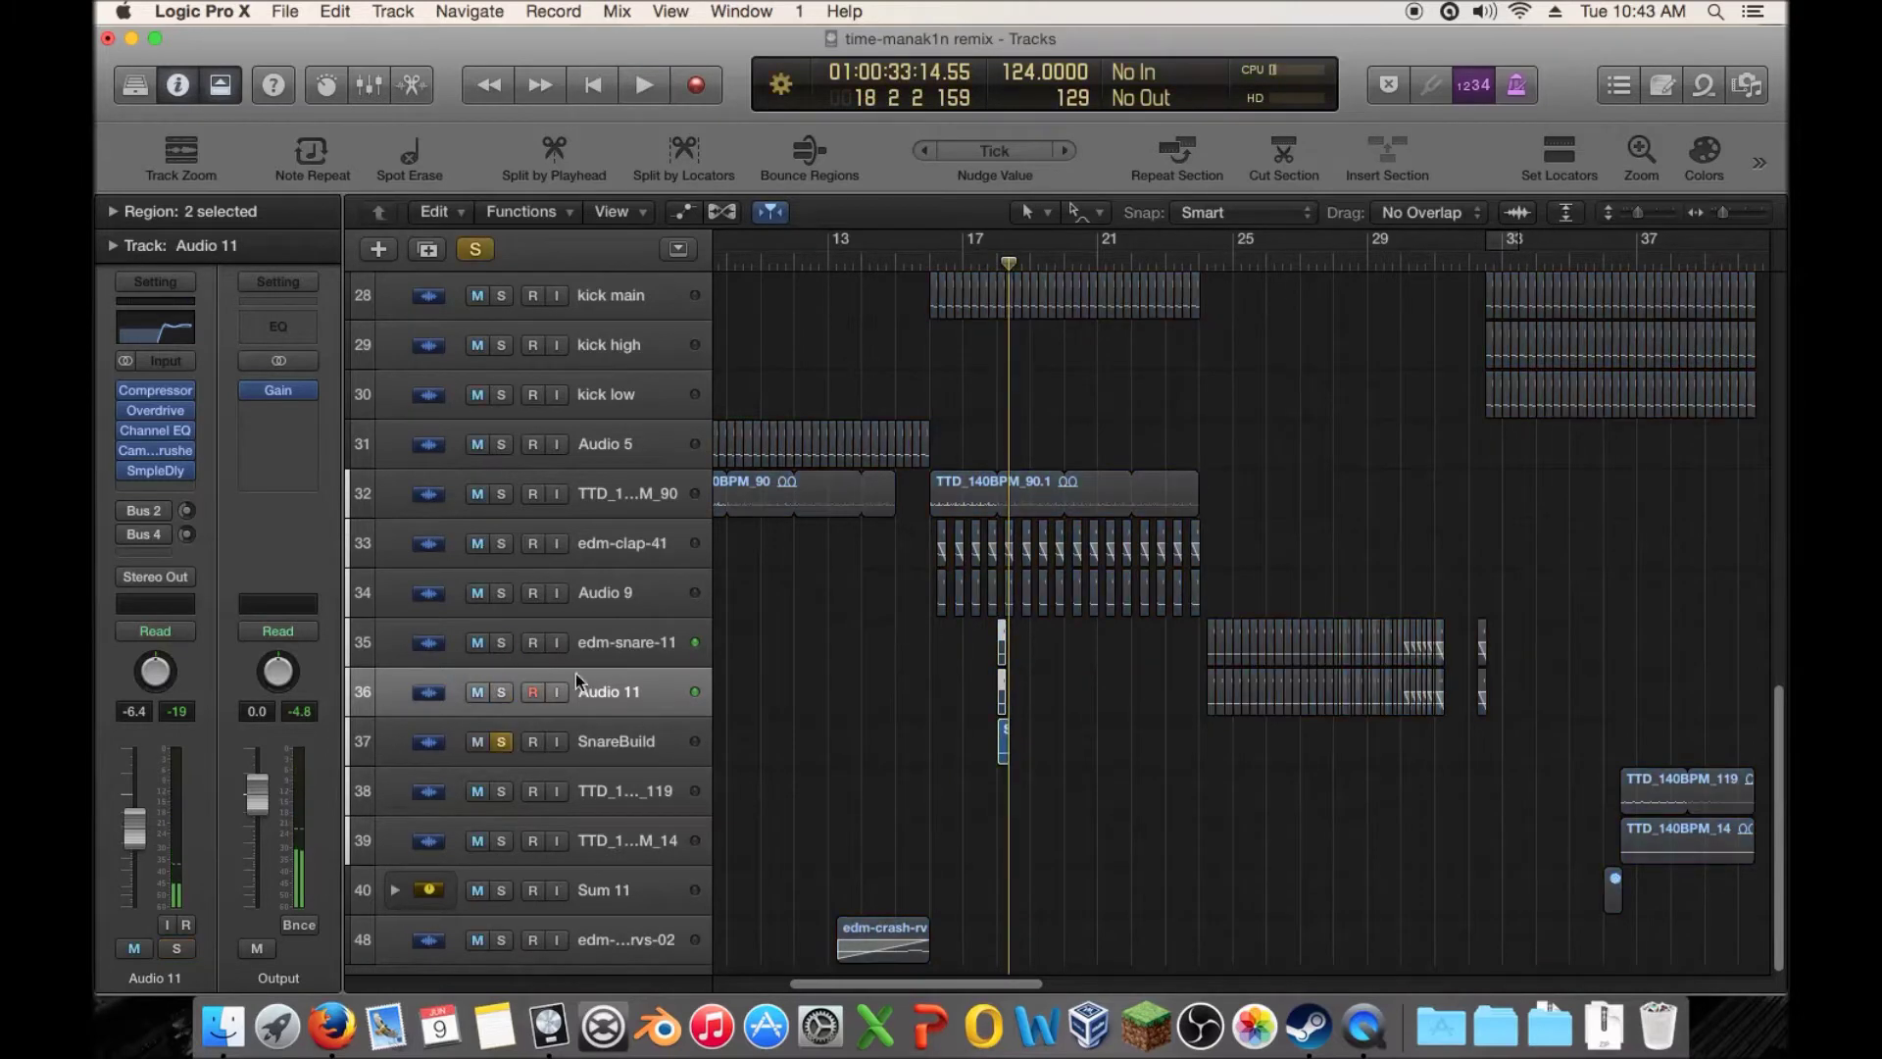
pyautogui.click(1005, 267)
pyautogui.press('space')
pyautogui.press('space')
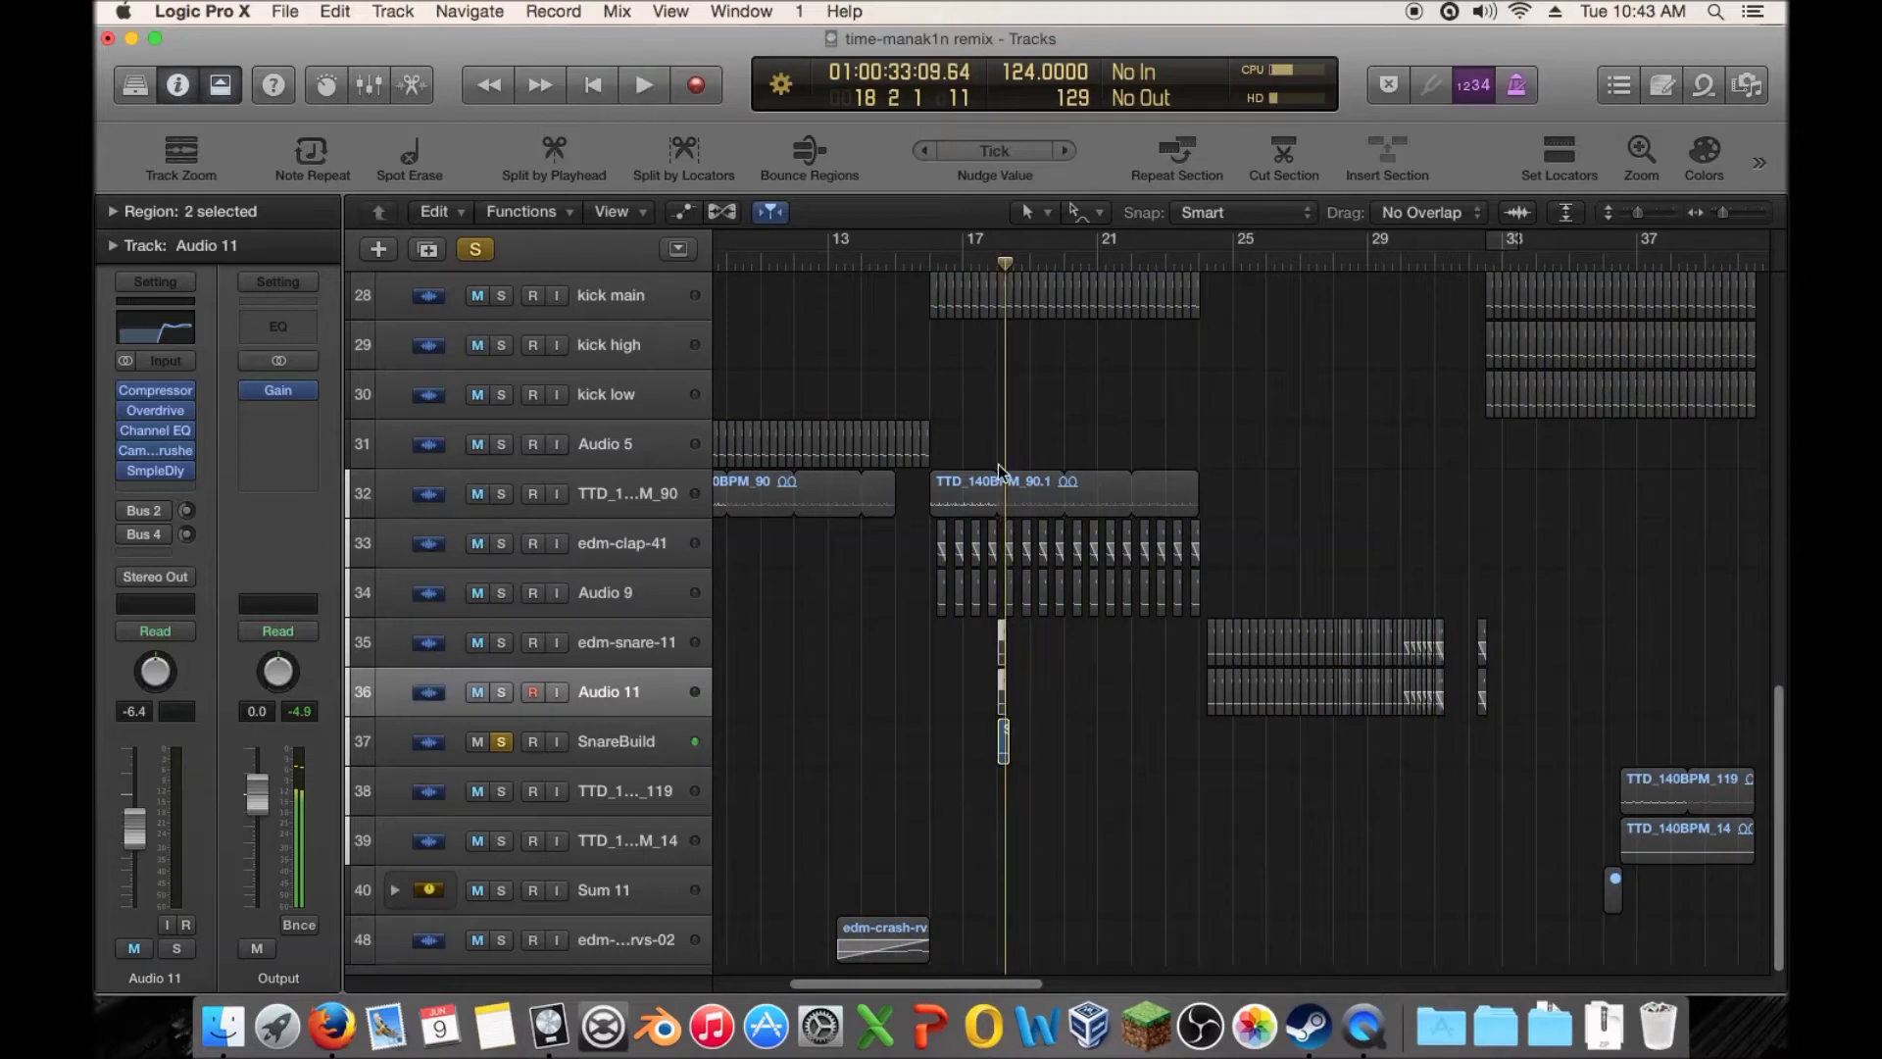
pyautogui.click(978, 265)
pyautogui.press('space')
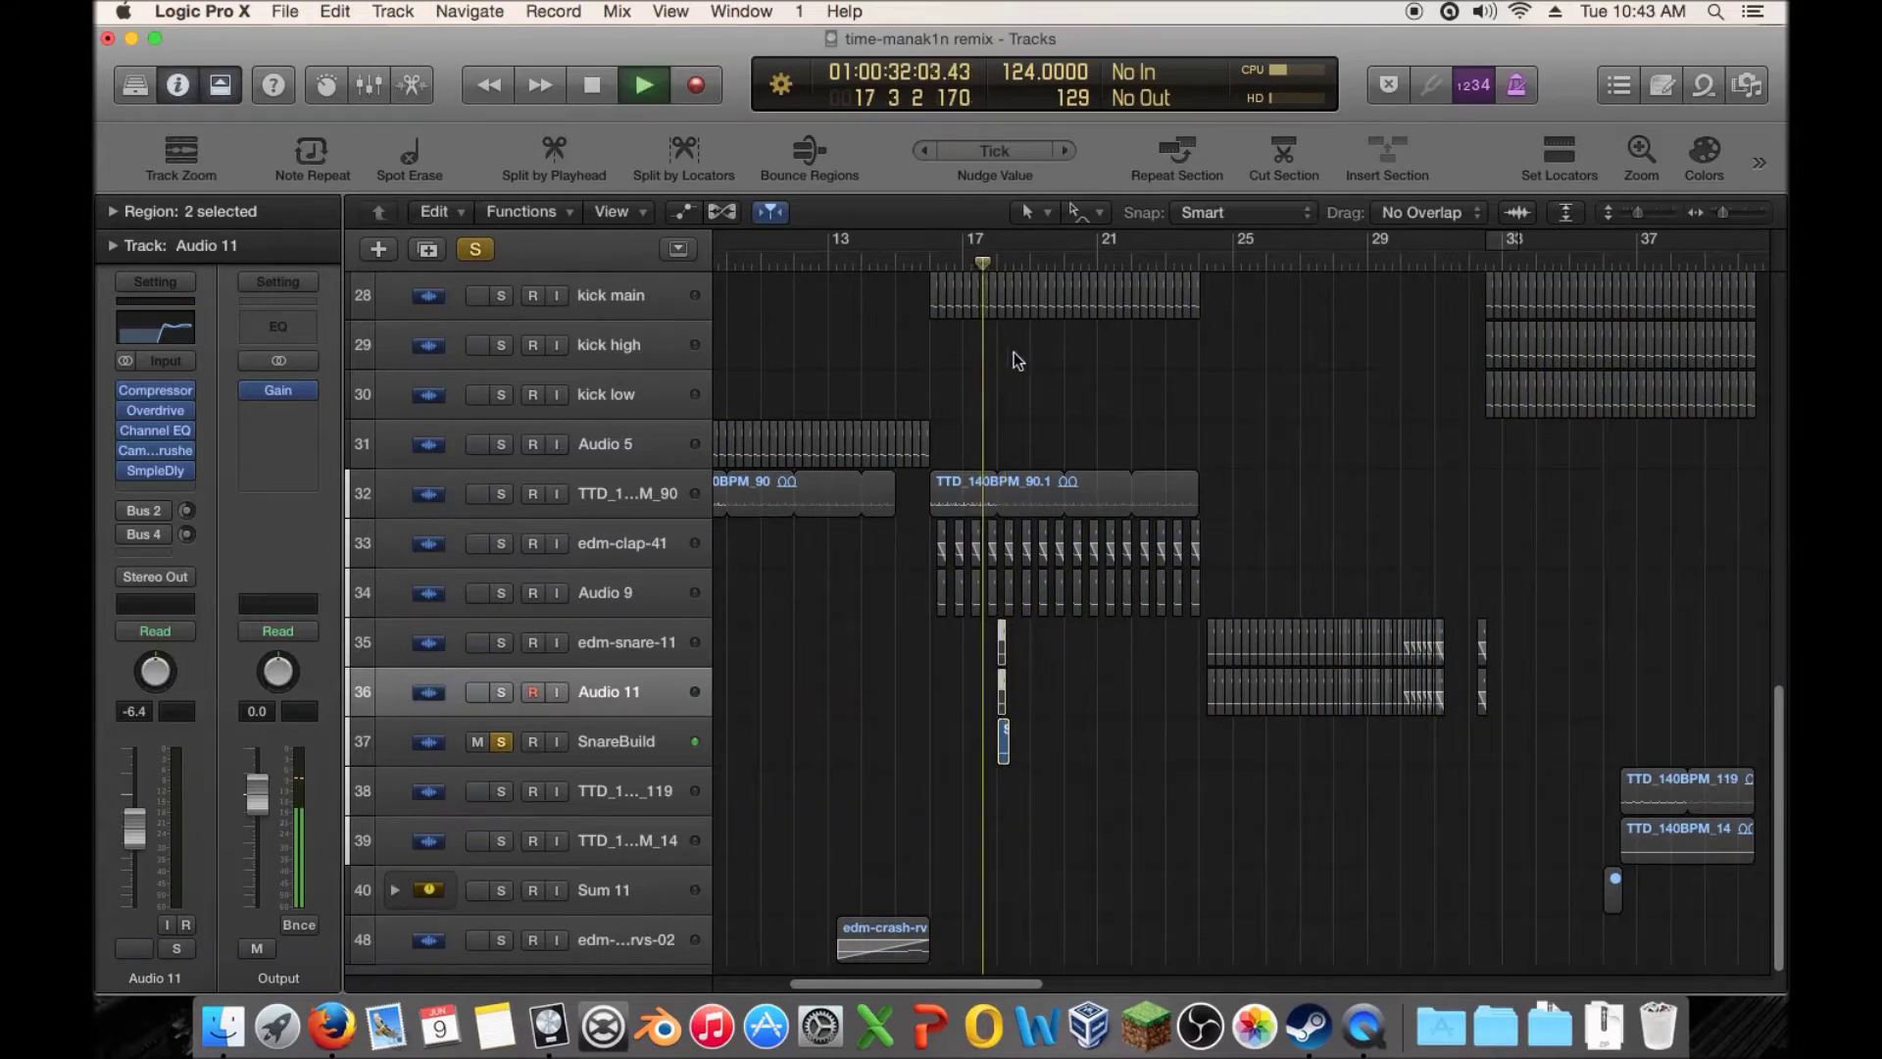
pyautogui.press('space')
# Switch the solo from SnareBuild to edm-snare-11 and play its snare hit at bar 18
pyautogui.click(501, 742)
pyautogui.click(501, 643)
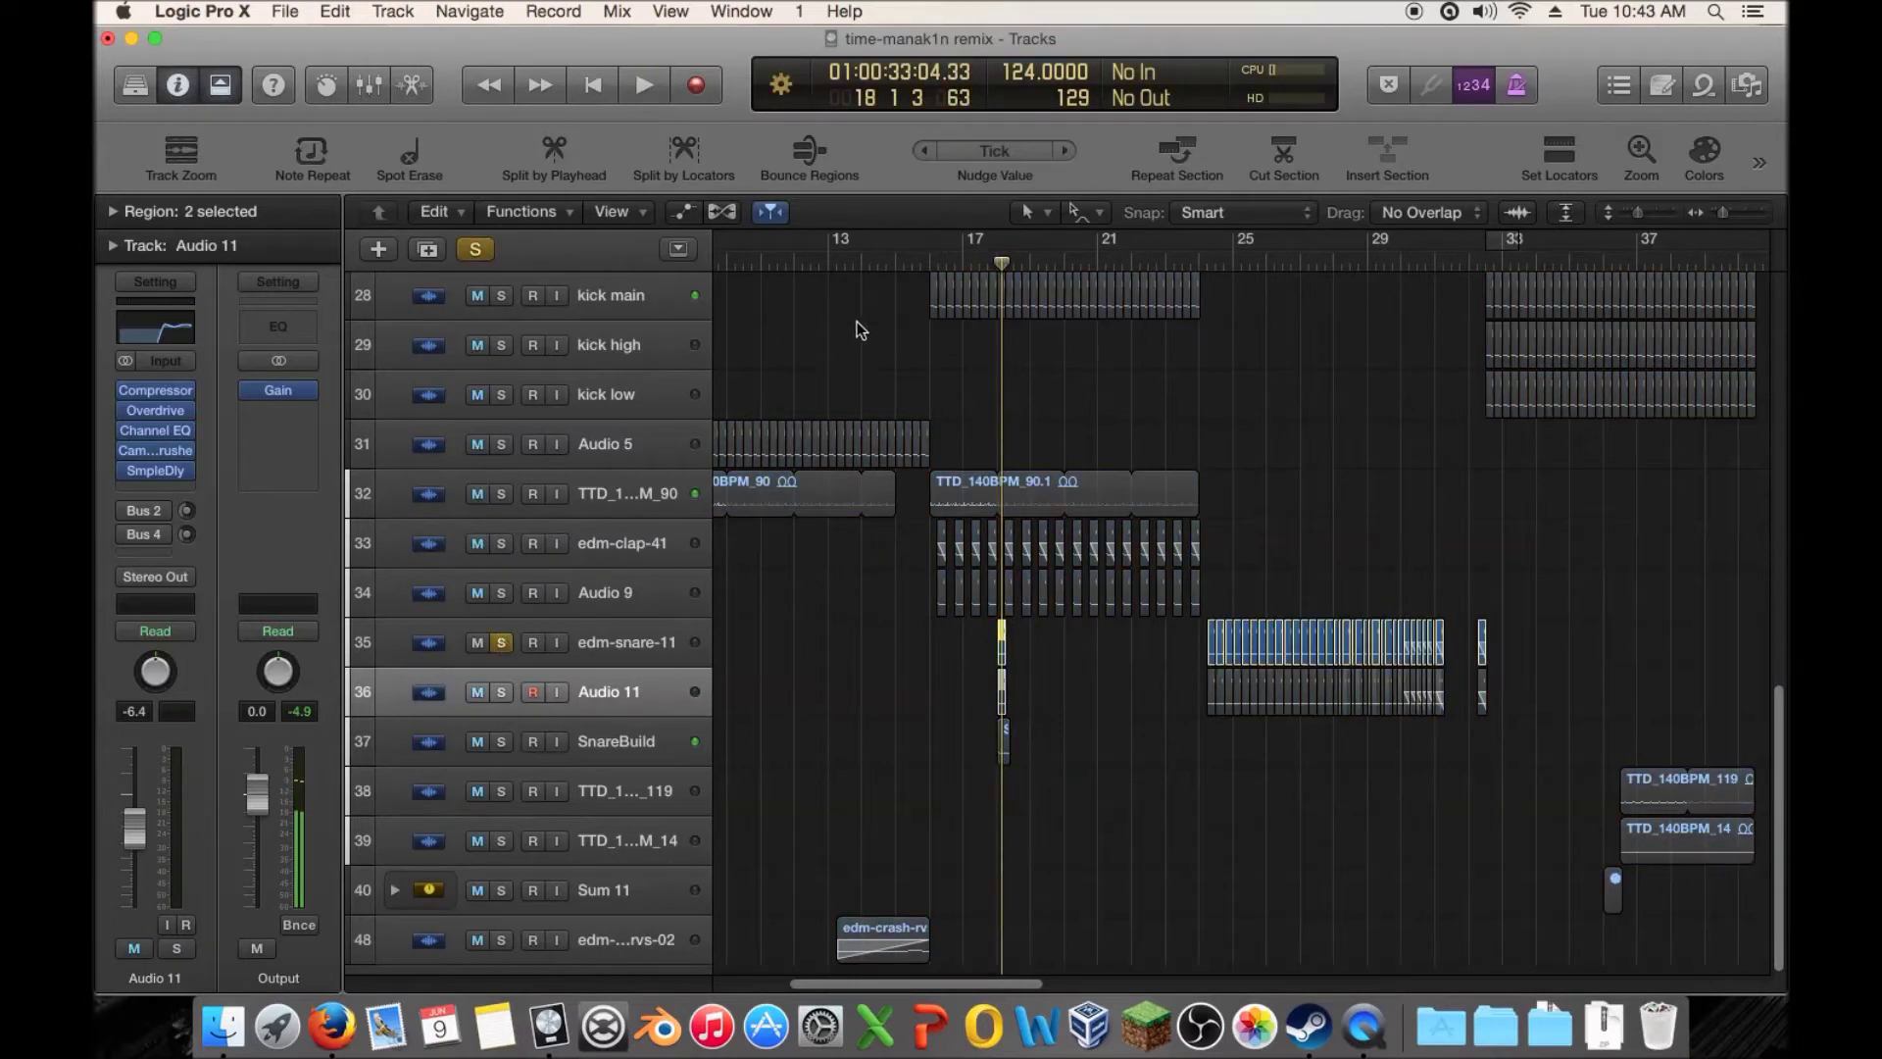
pyautogui.click(992, 260)
pyautogui.press('space')
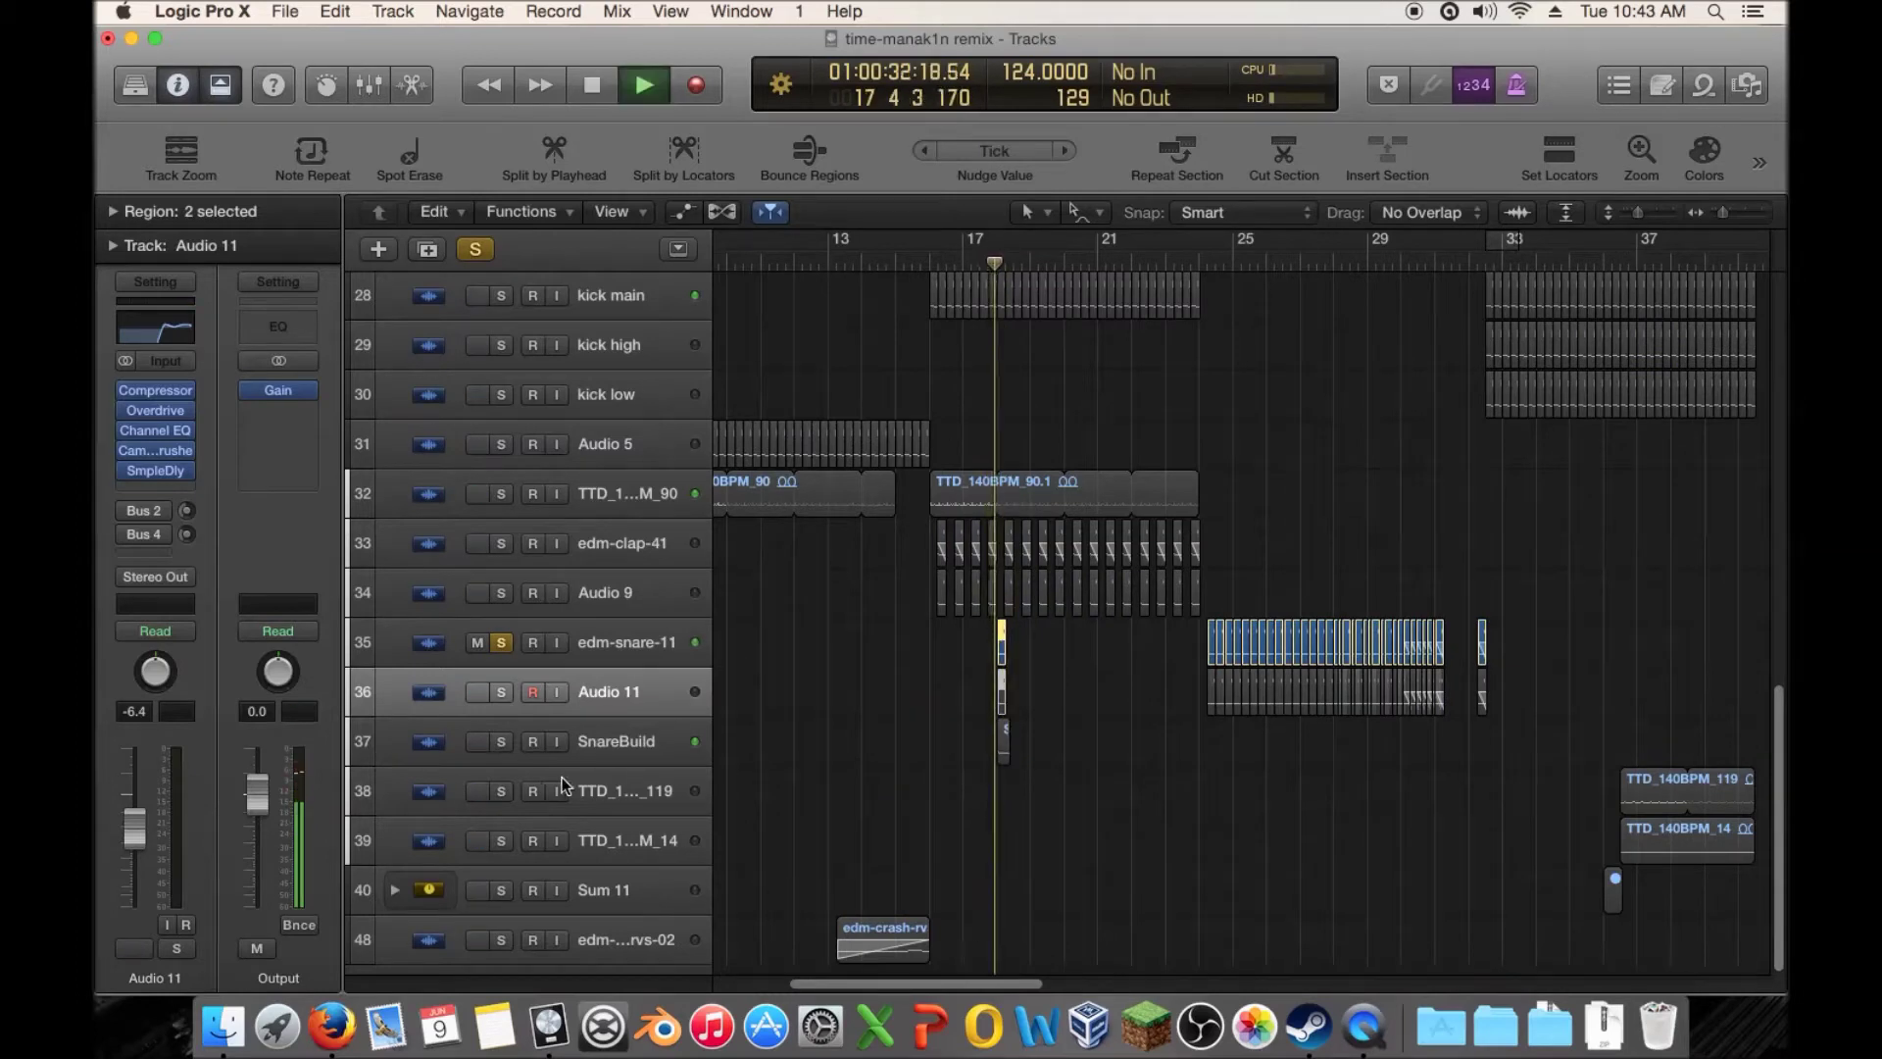
# Add SnareBuild to the edm-snare-11 solo, play from bar 17, and clear the solos on both tracks
pyautogui.click(500, 742)
pyautogui.press('space')
pyautogui.press('space')
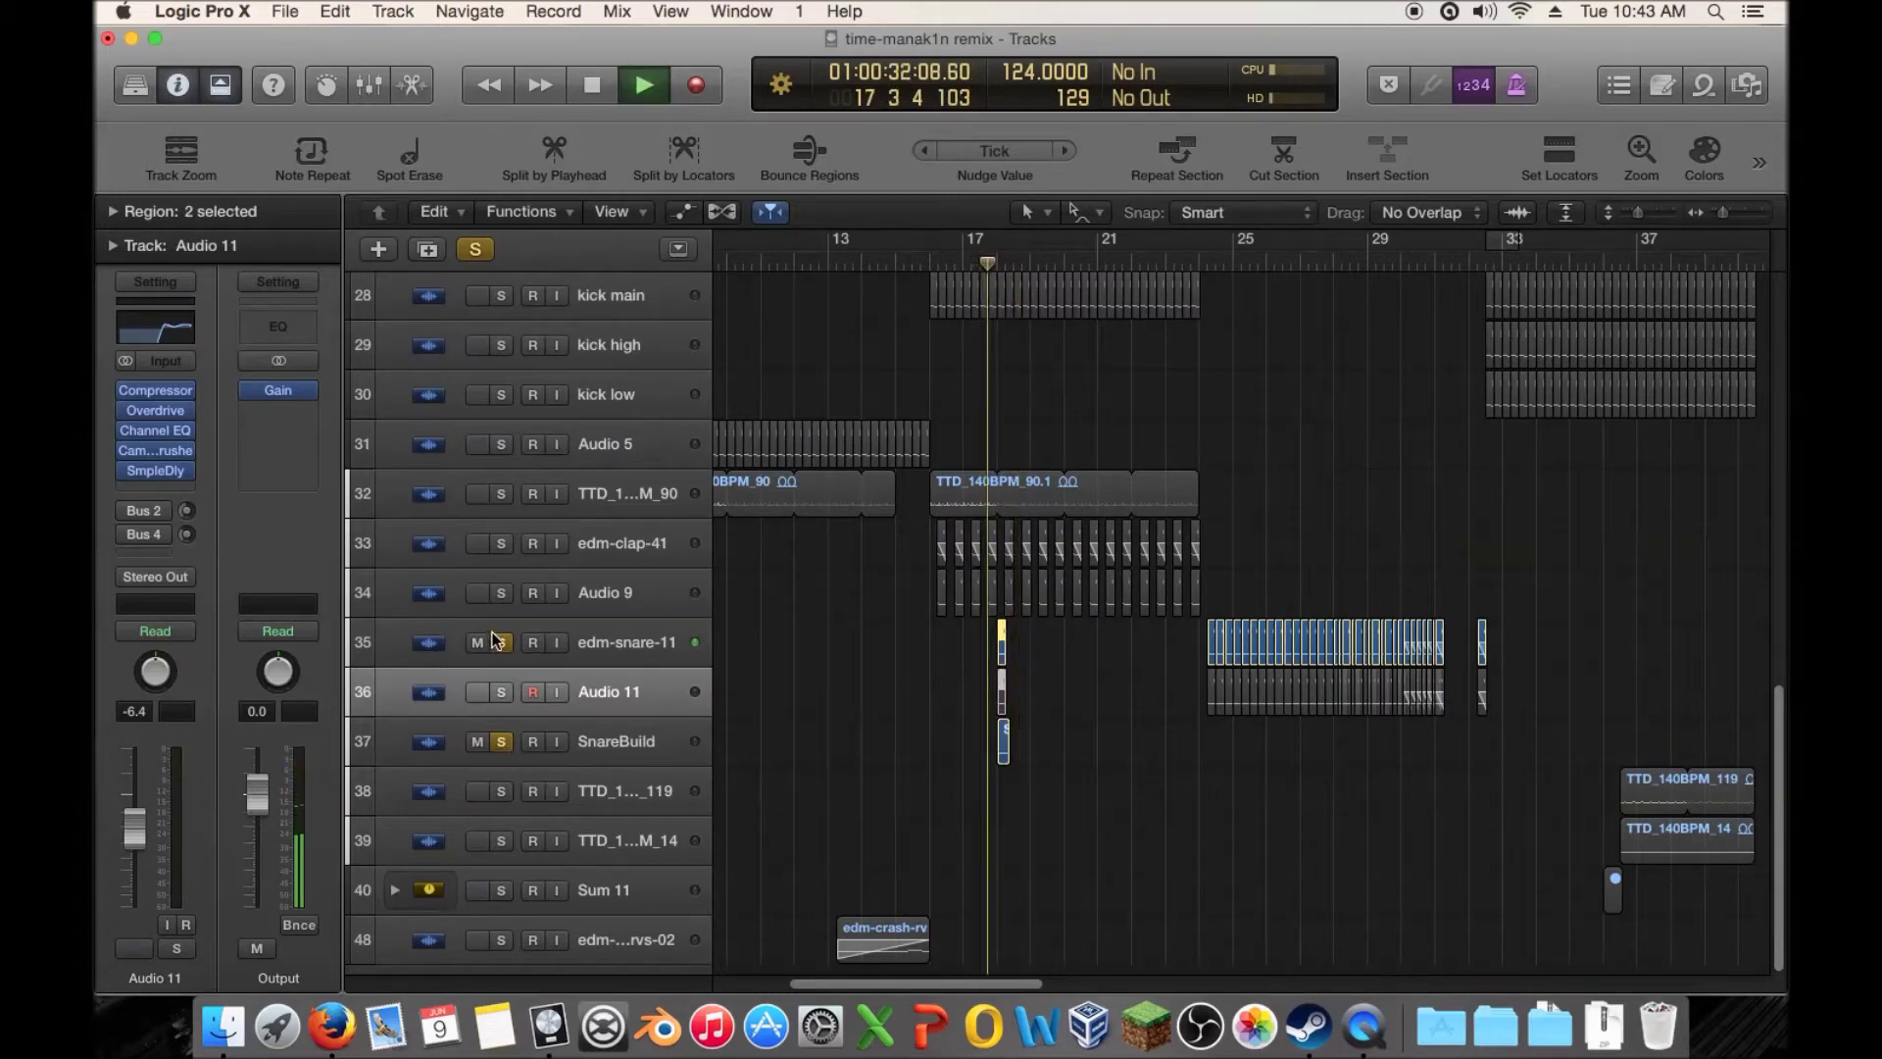
pyautogui.click(501, 642)
pyautogui.press('space')
pyautogui.click(501, 742)
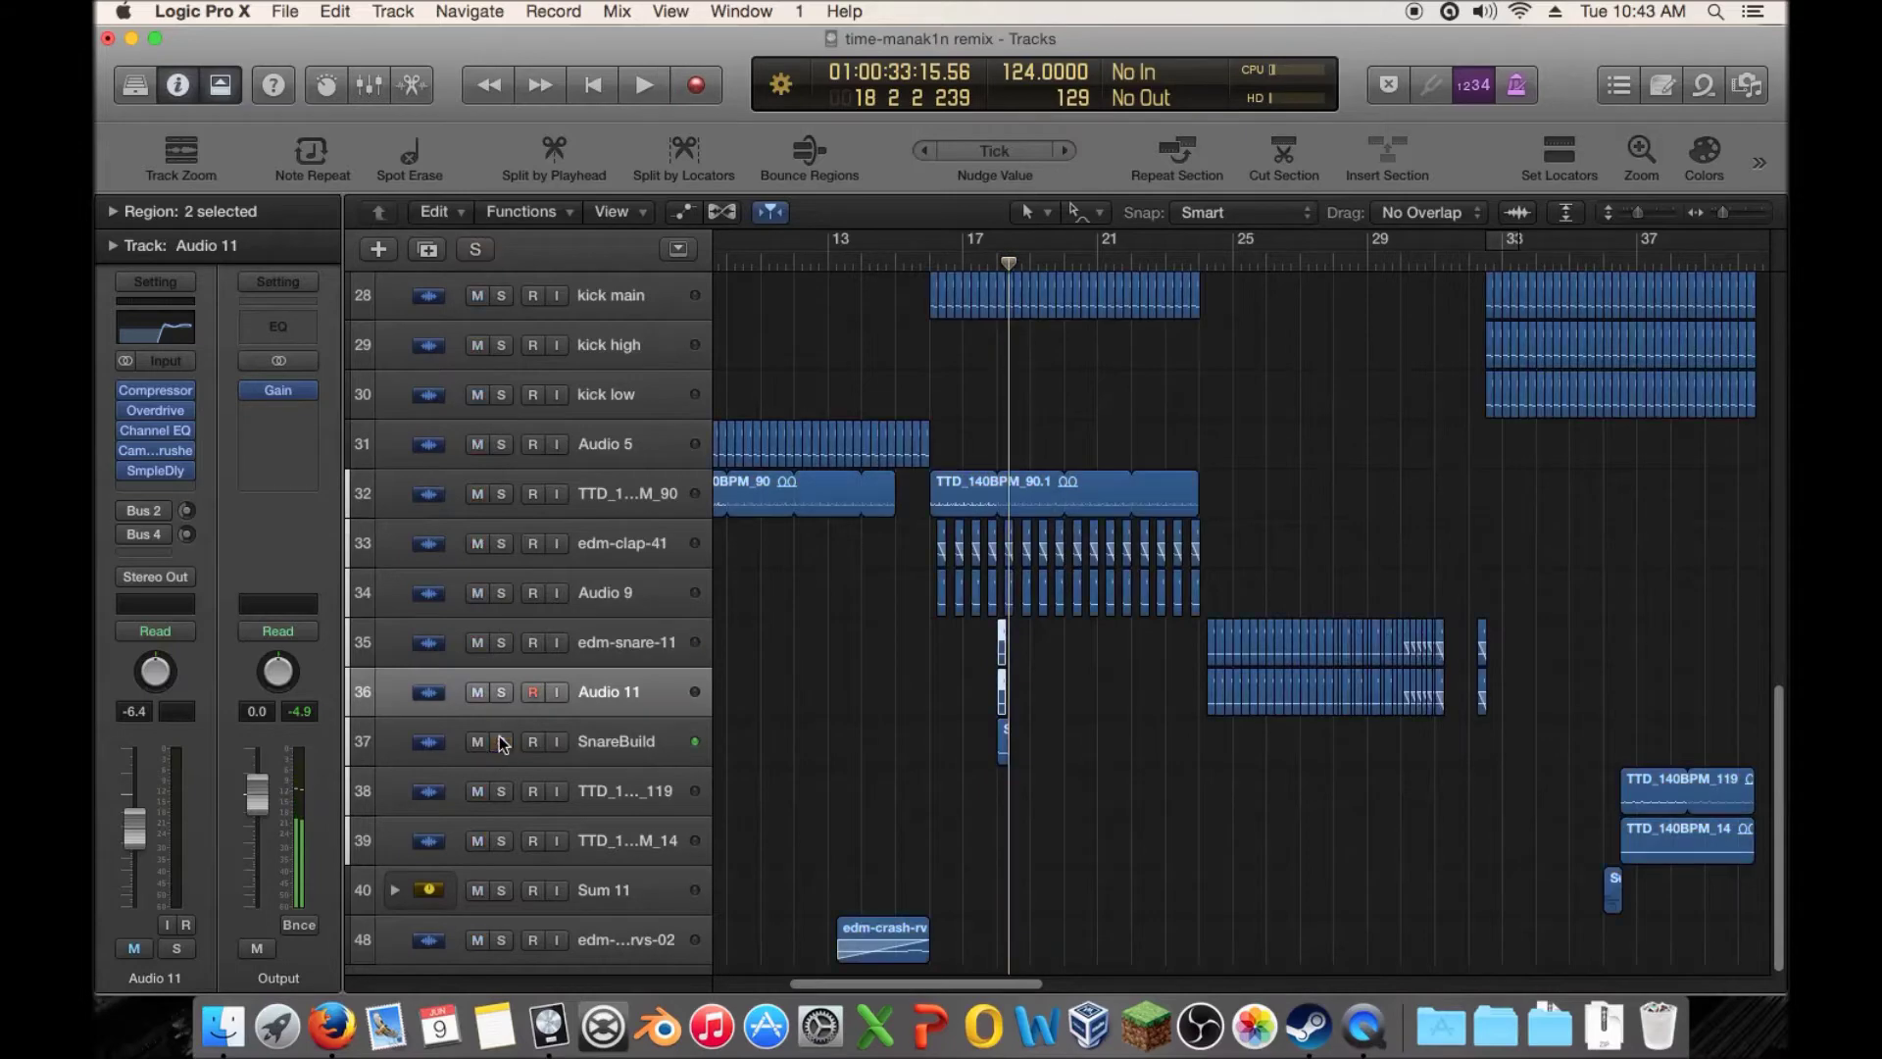
# Solo only SnareBuild and play its bounced region from bar 17
pyautogui.press('s')
pyautogui.moveTo(997, 265); pyautogui.dragTo(992, 264)
pyautogui.click(501, 692)
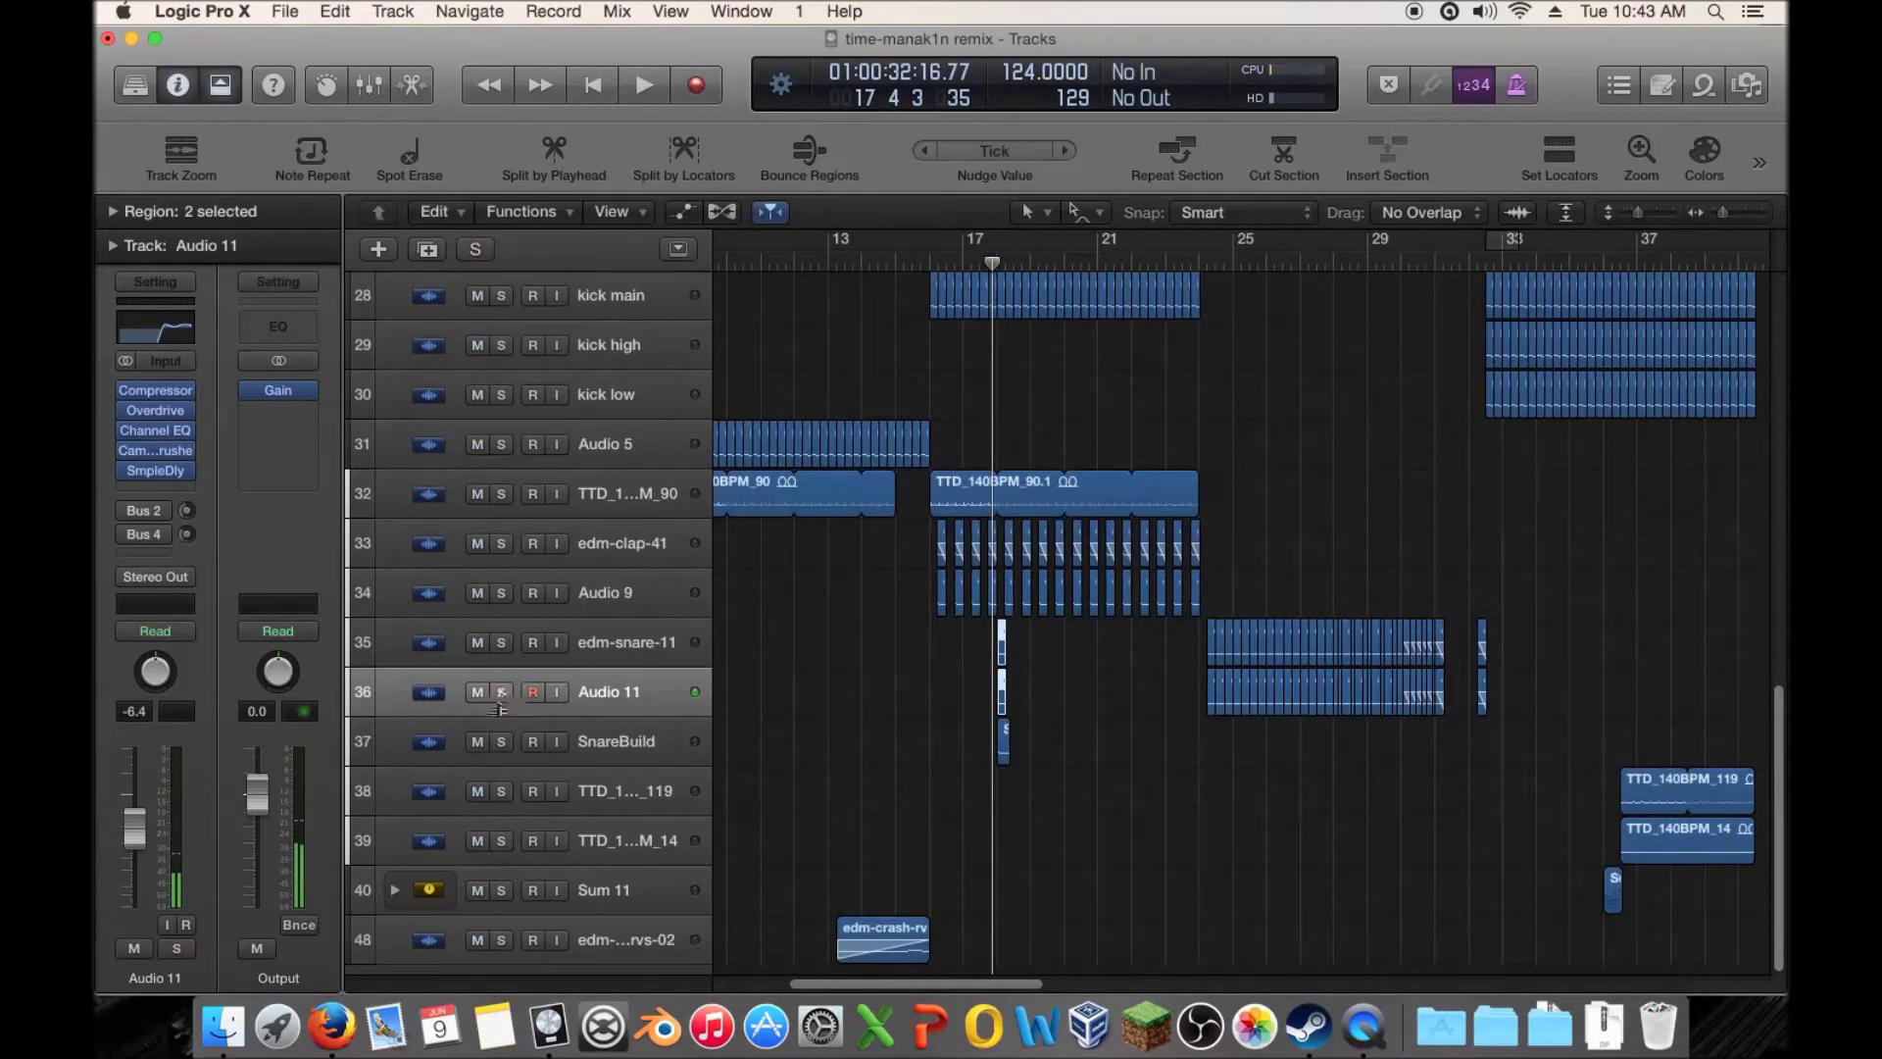
pyautogui.click(501, 741)
pyautogui.click(960, 259)
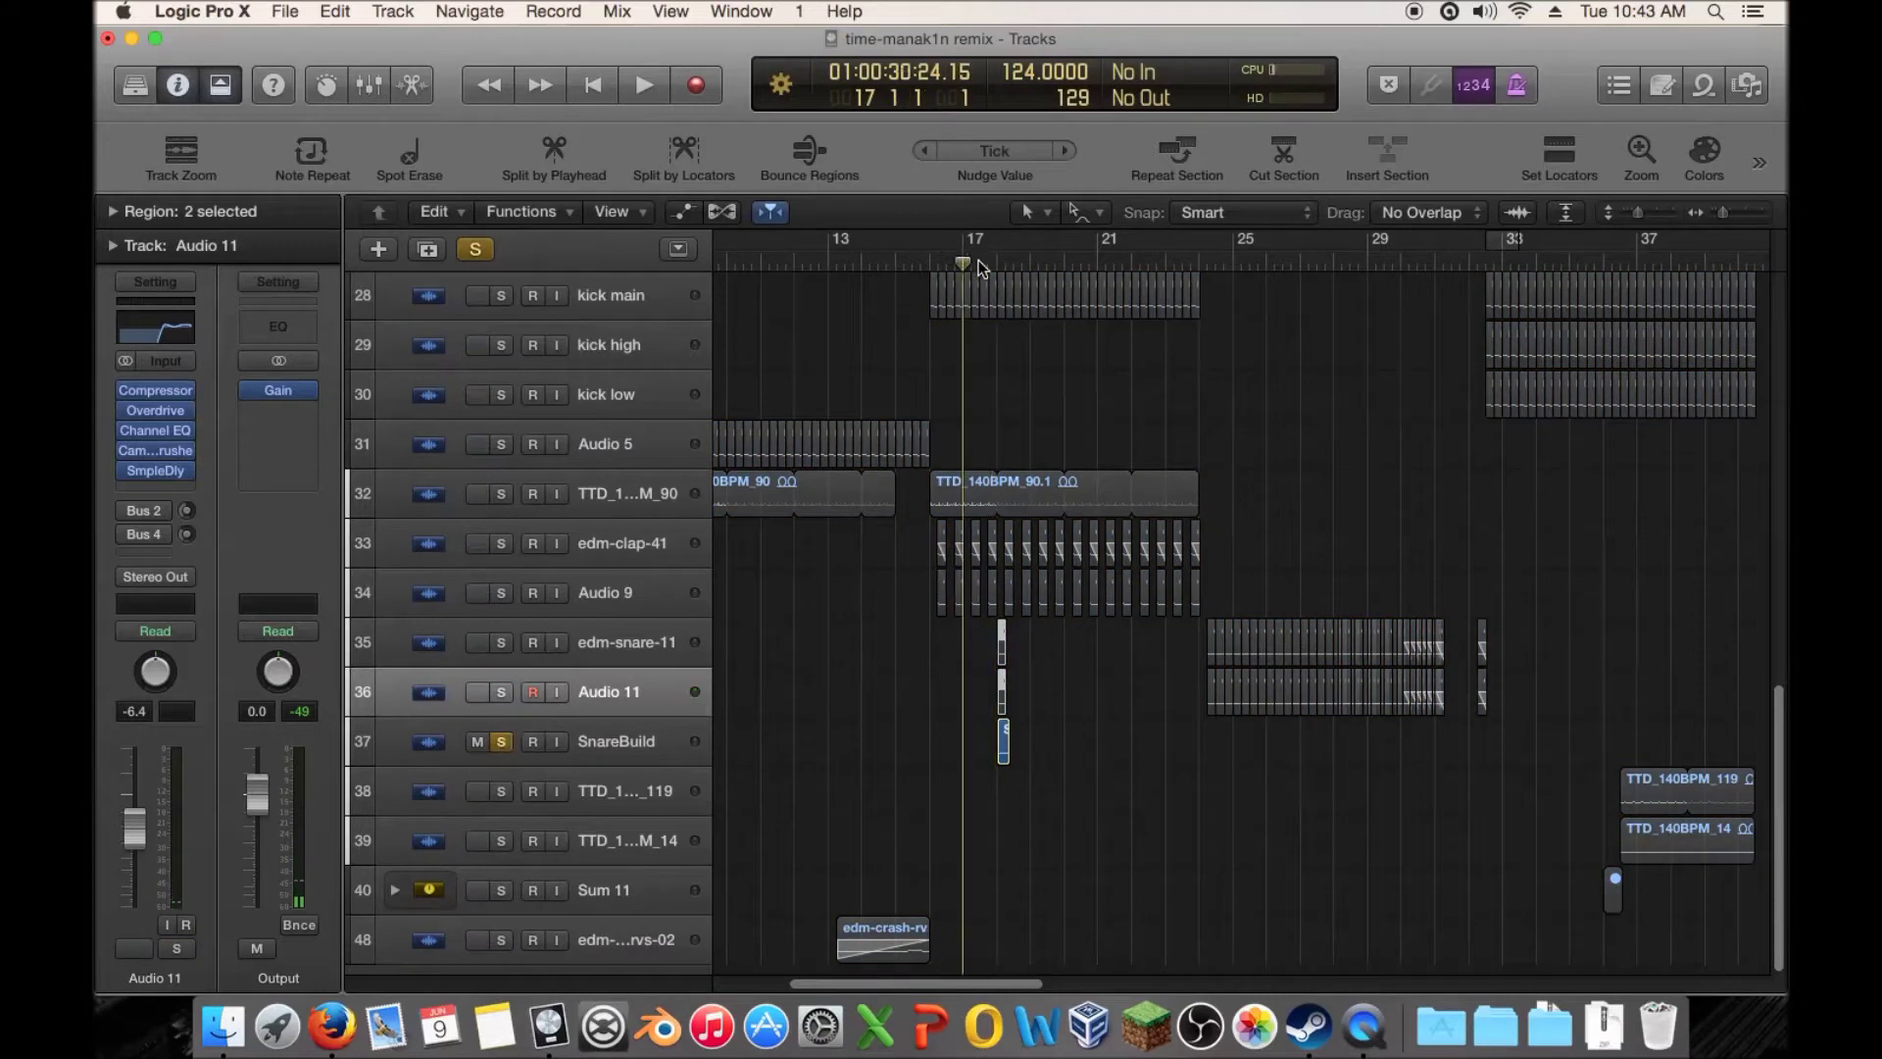
pyautogui.press('space')
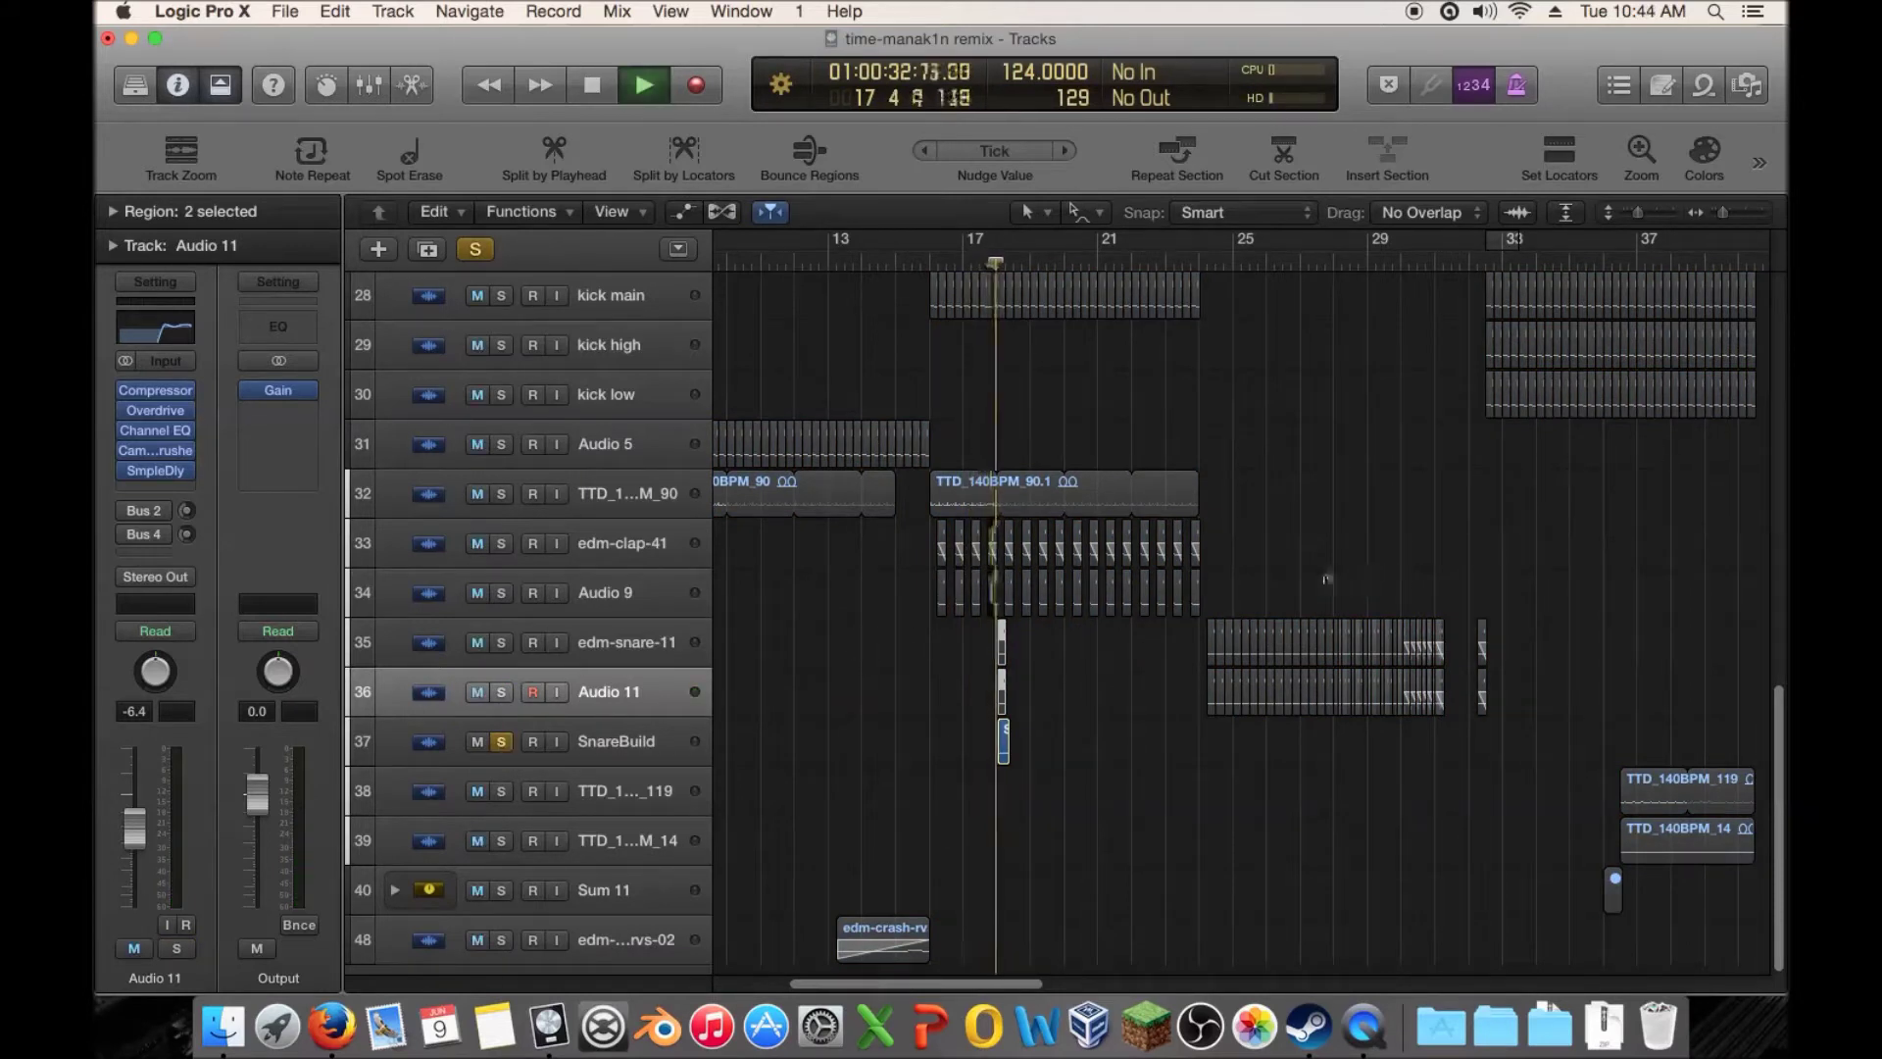
pyautogui.press('space')
# Re-enable the Bus 2 and Bus 4 sends on the edm-snare-11 and Audio 11 tracks
pyautogui.click(637, 651)
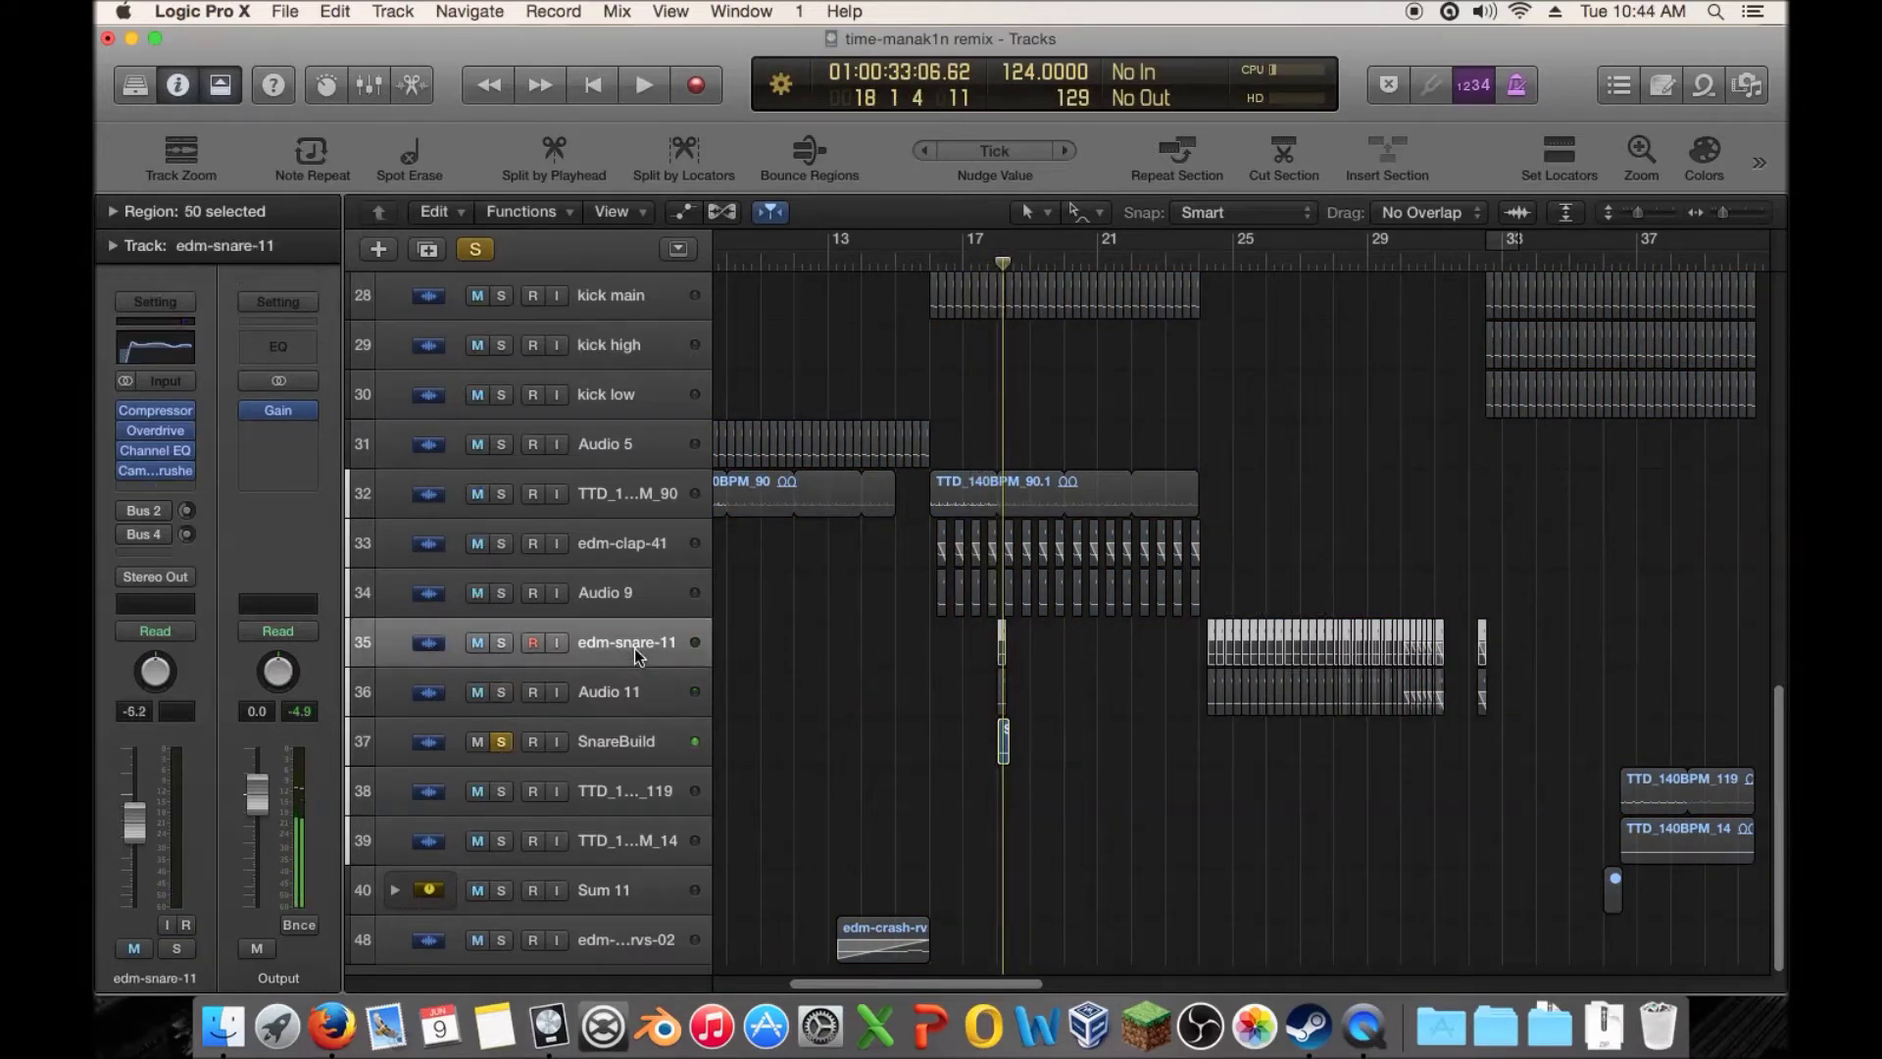
pyautogui.click(405, 686)
pyautogui.click(402, 658)
pyautogui.click(392, 706)
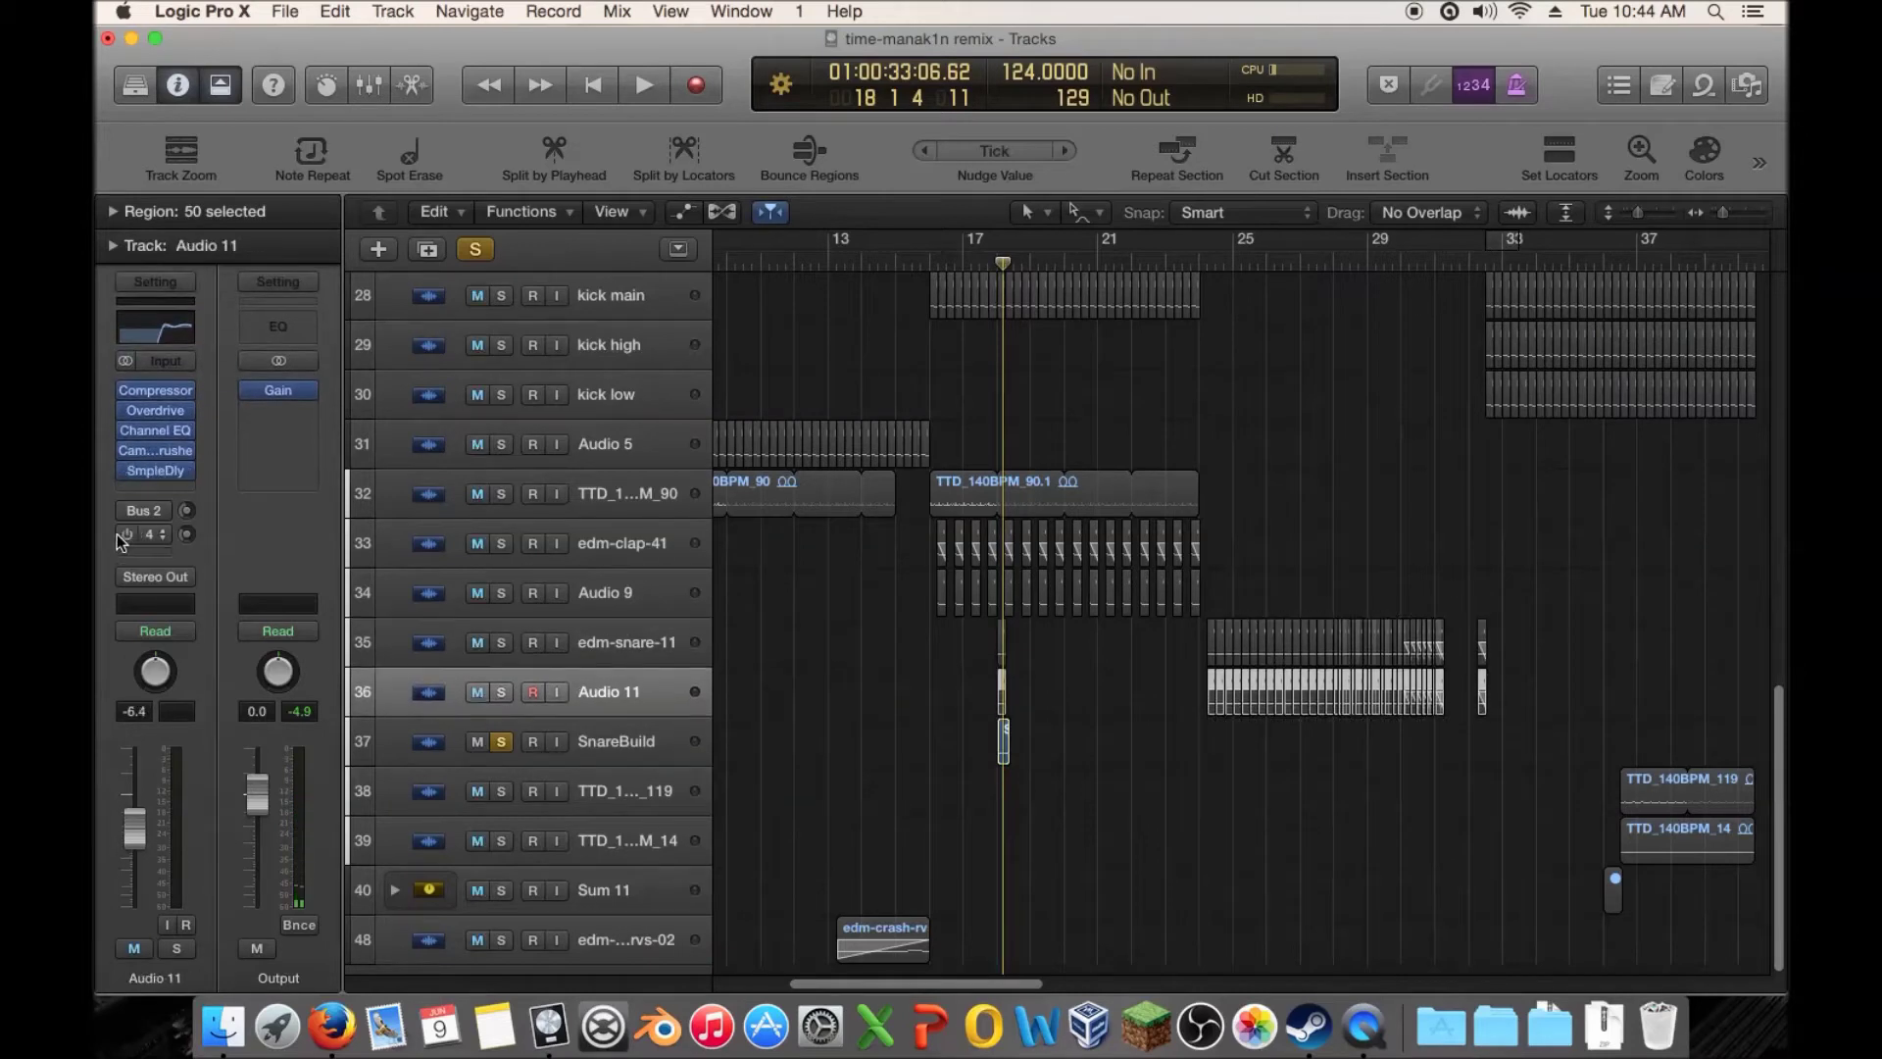
pyautogui.click(419, 647)
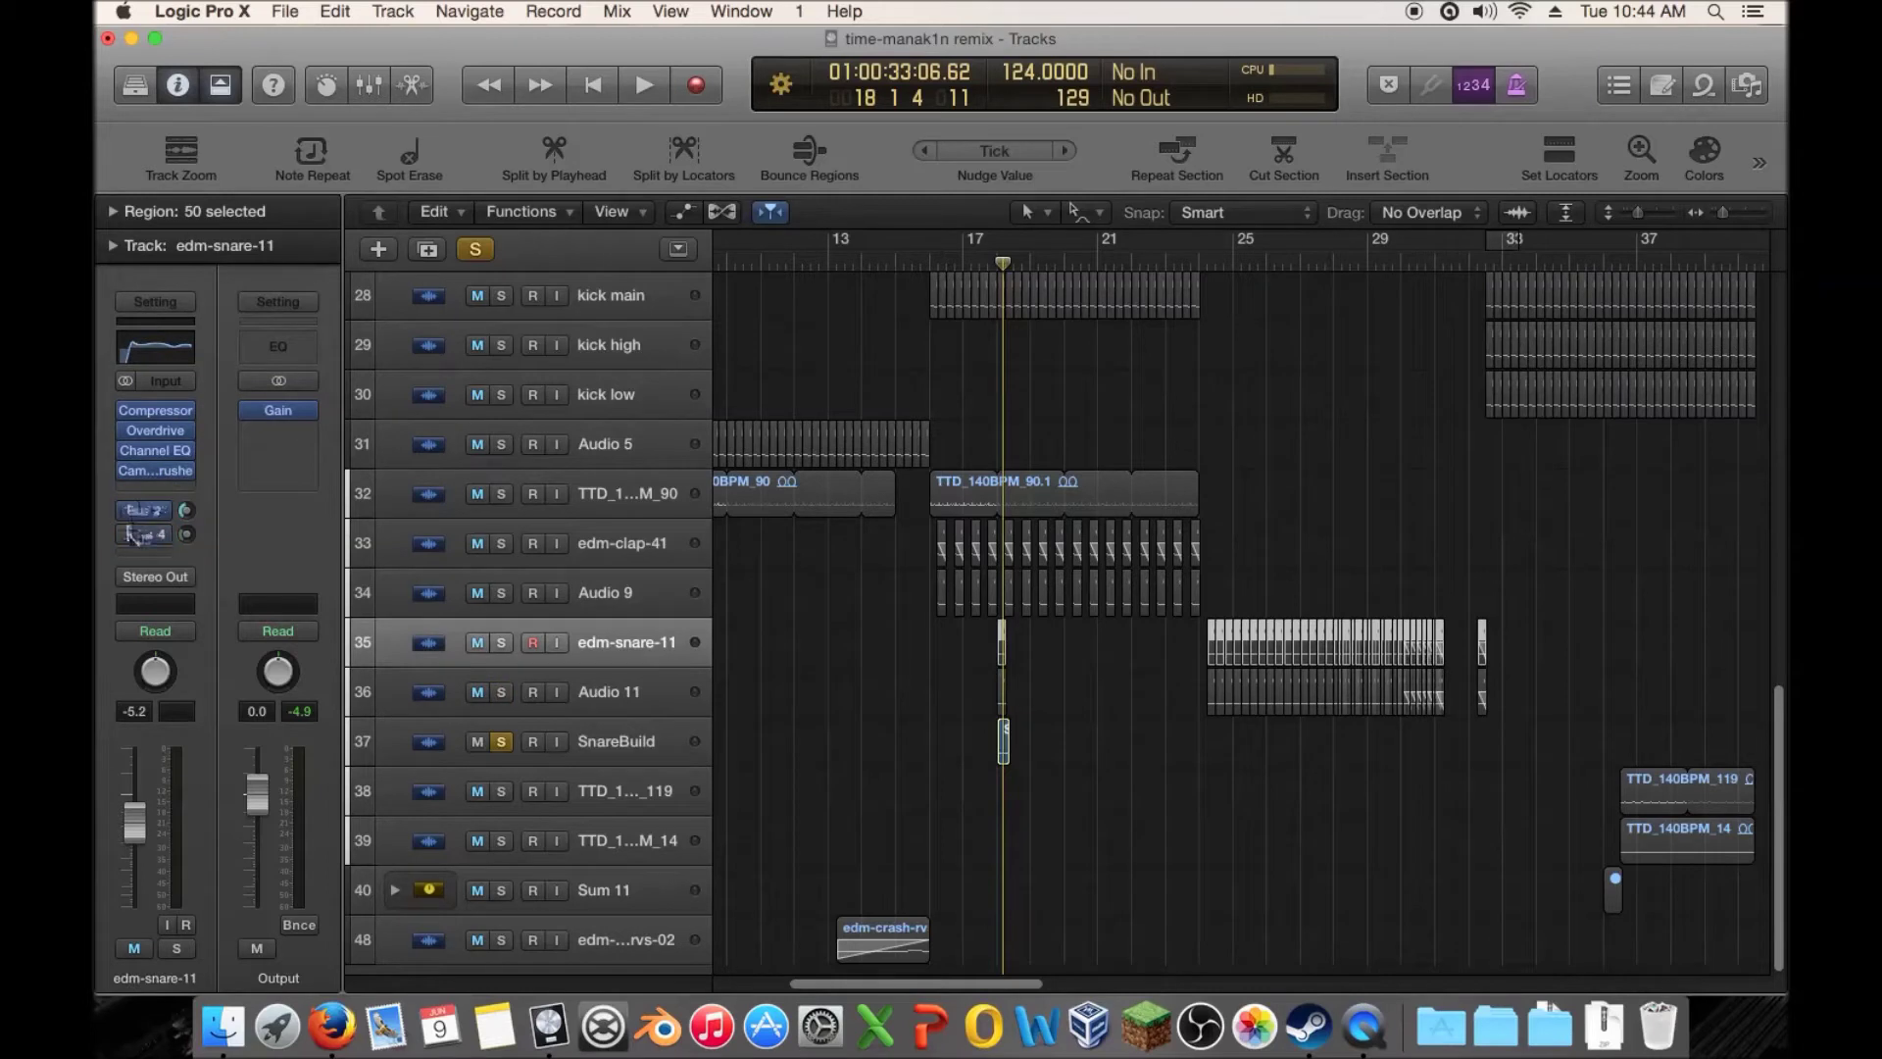
# Clear the SnareBuild solo and move its region and the two source snare regions from bar 18 to bar 24
pyautogui.moveTo(1046, 664); pyautogui.dragTo(976, 690)
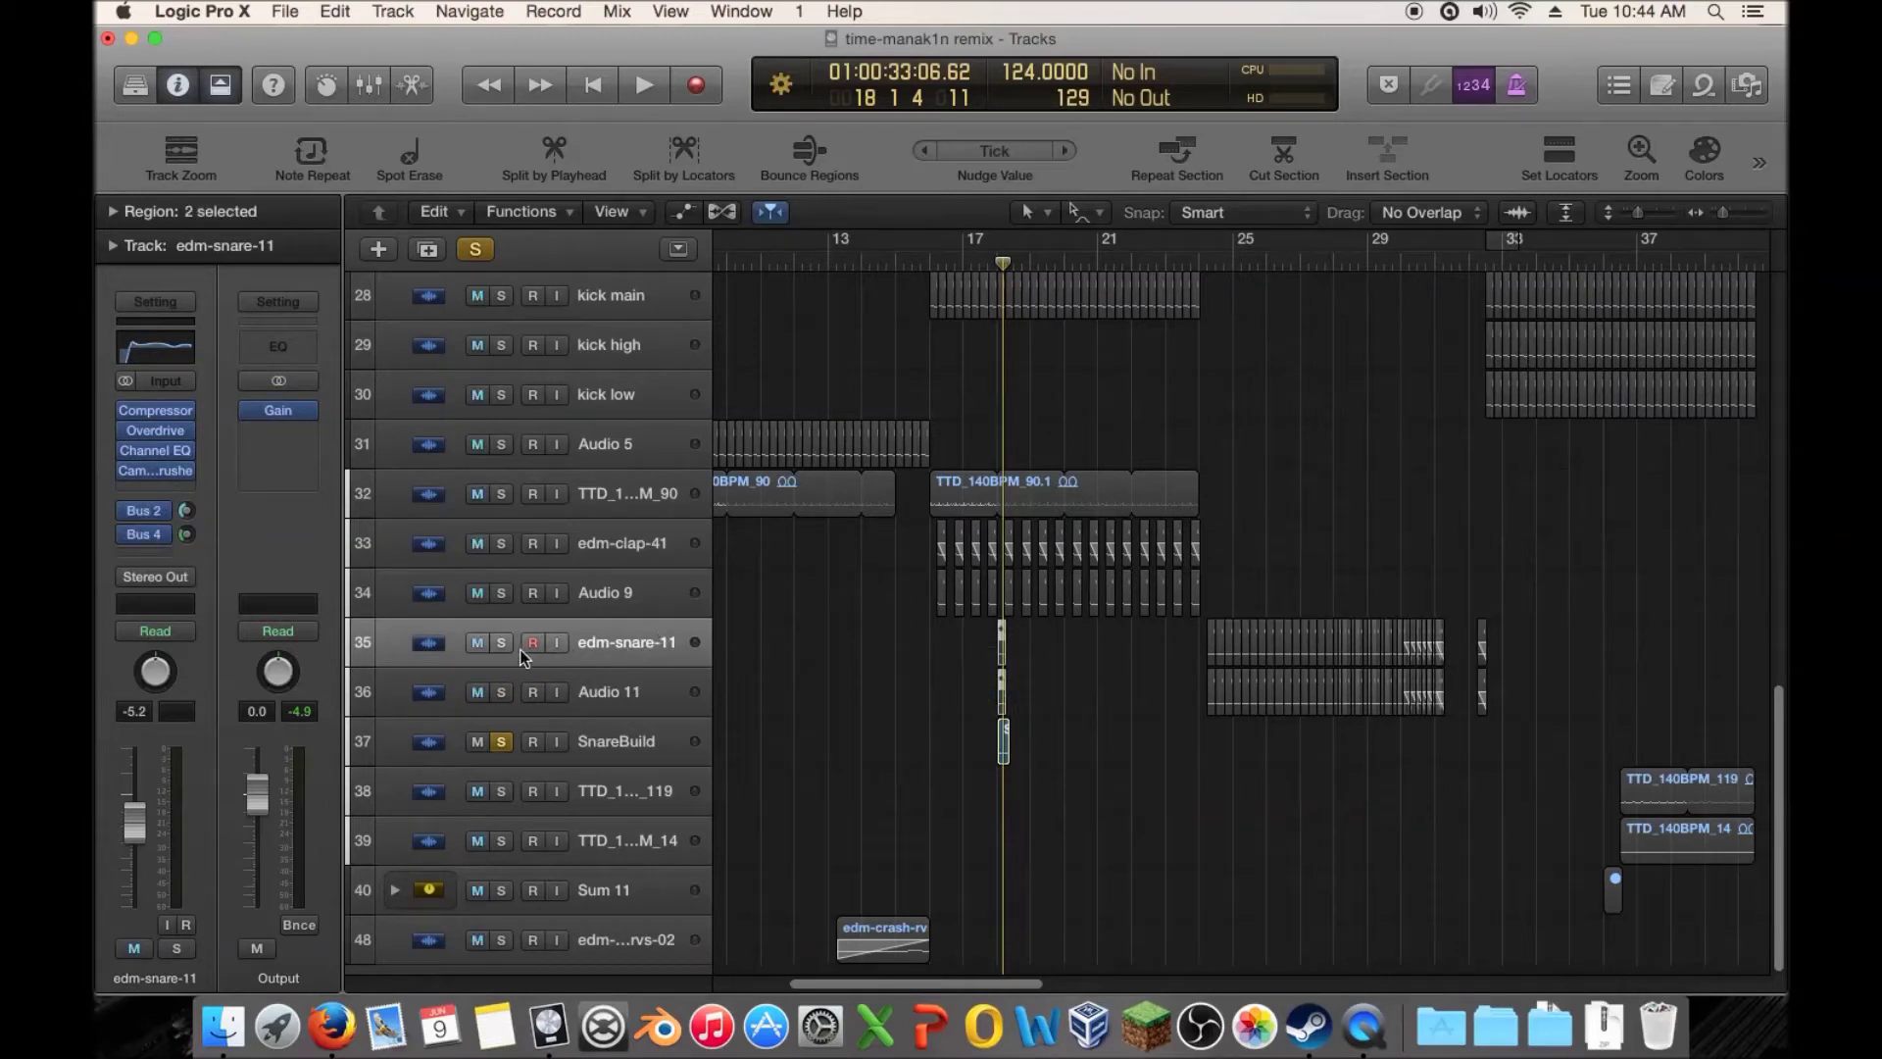
pyautogui.click(502, 741)
pyautogui.hscroll(3, 1198, 670)
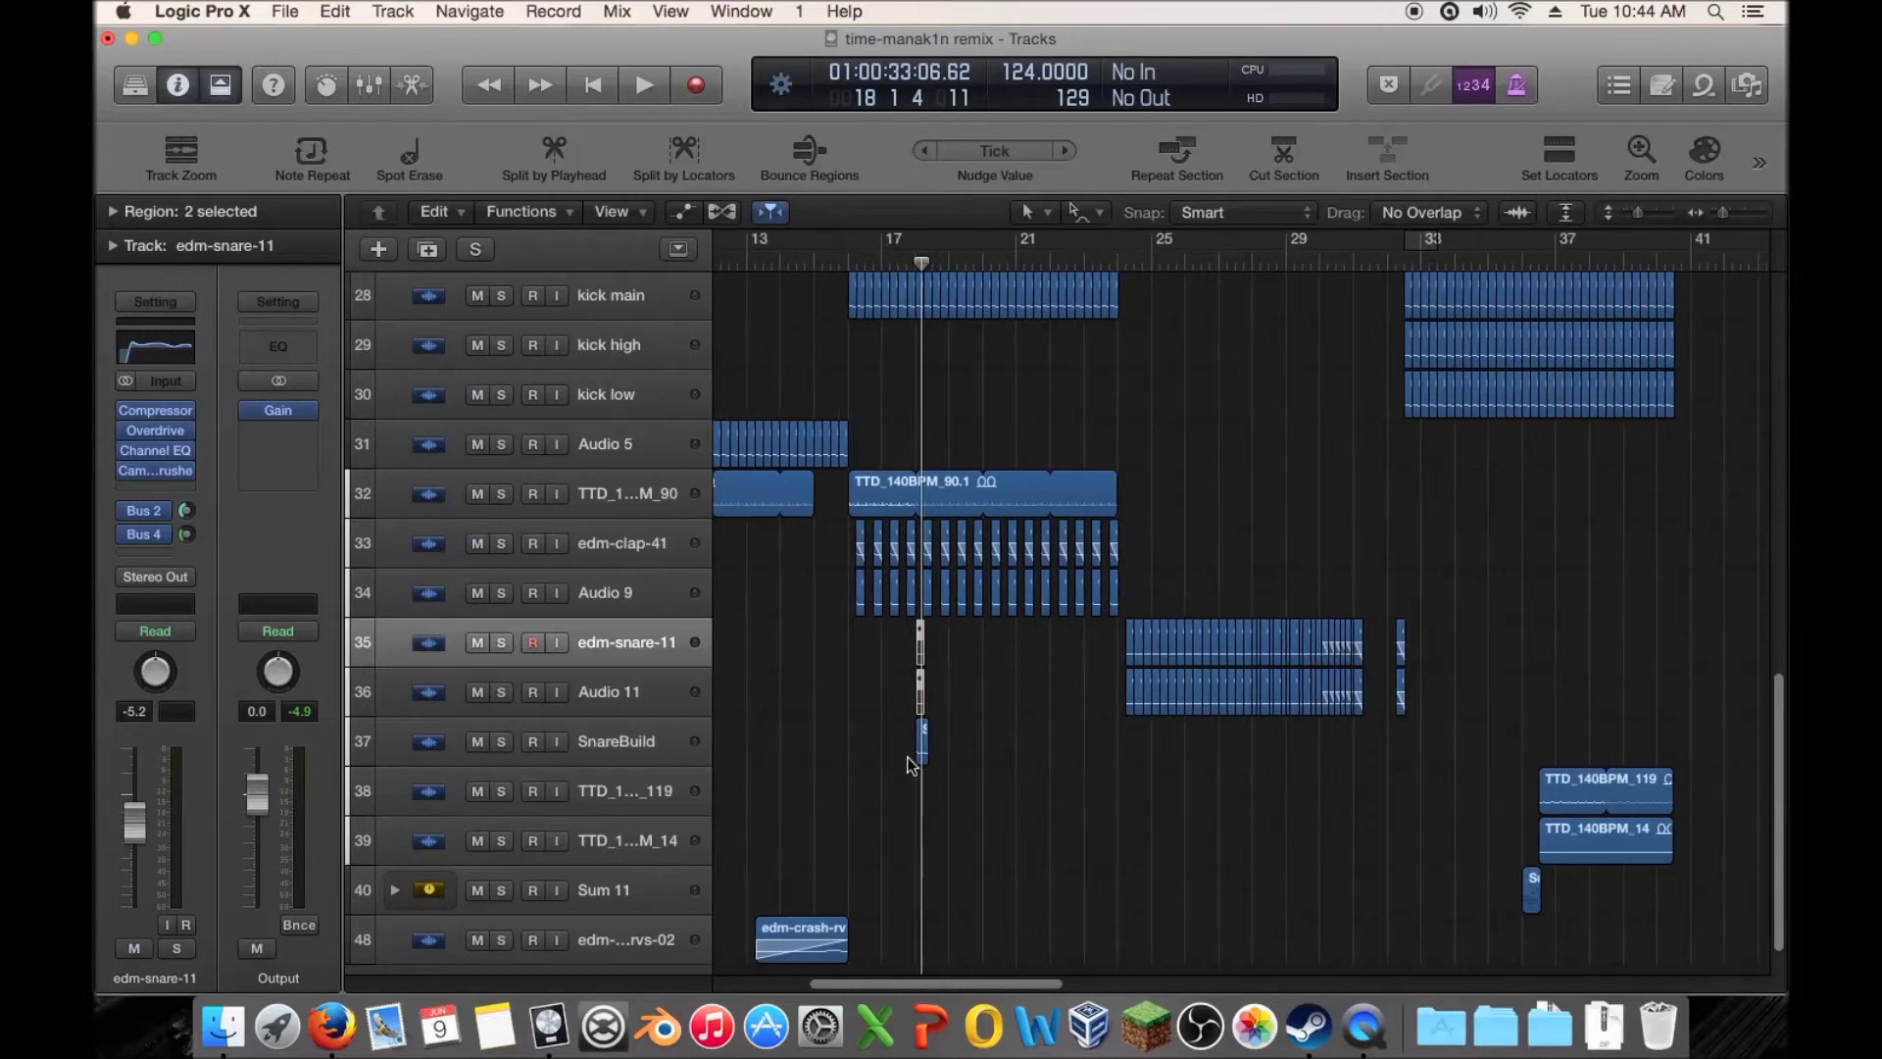
pyautogui.moveTo(925, 750); pyautogui.dragTo(1127, 749)
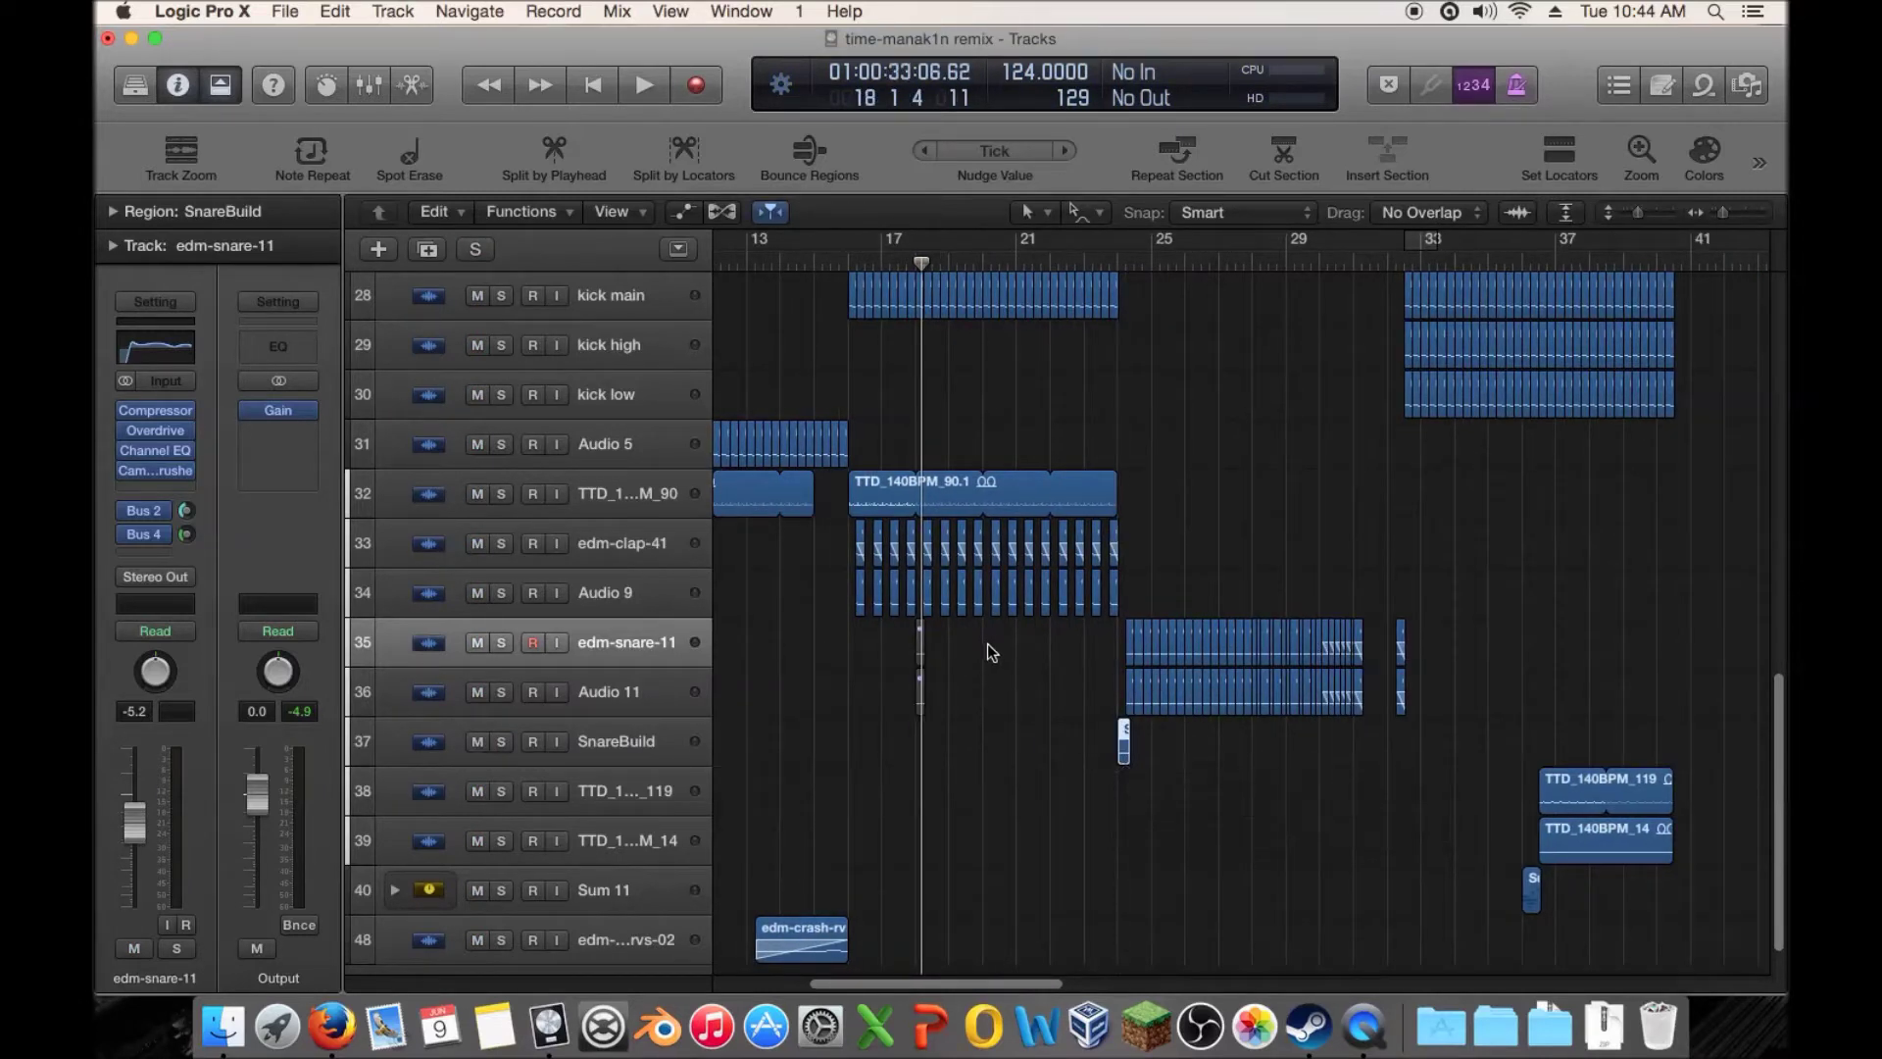
pyautogui.moveTo(1060, 632); pyautogui.dragTo(1121, 681)
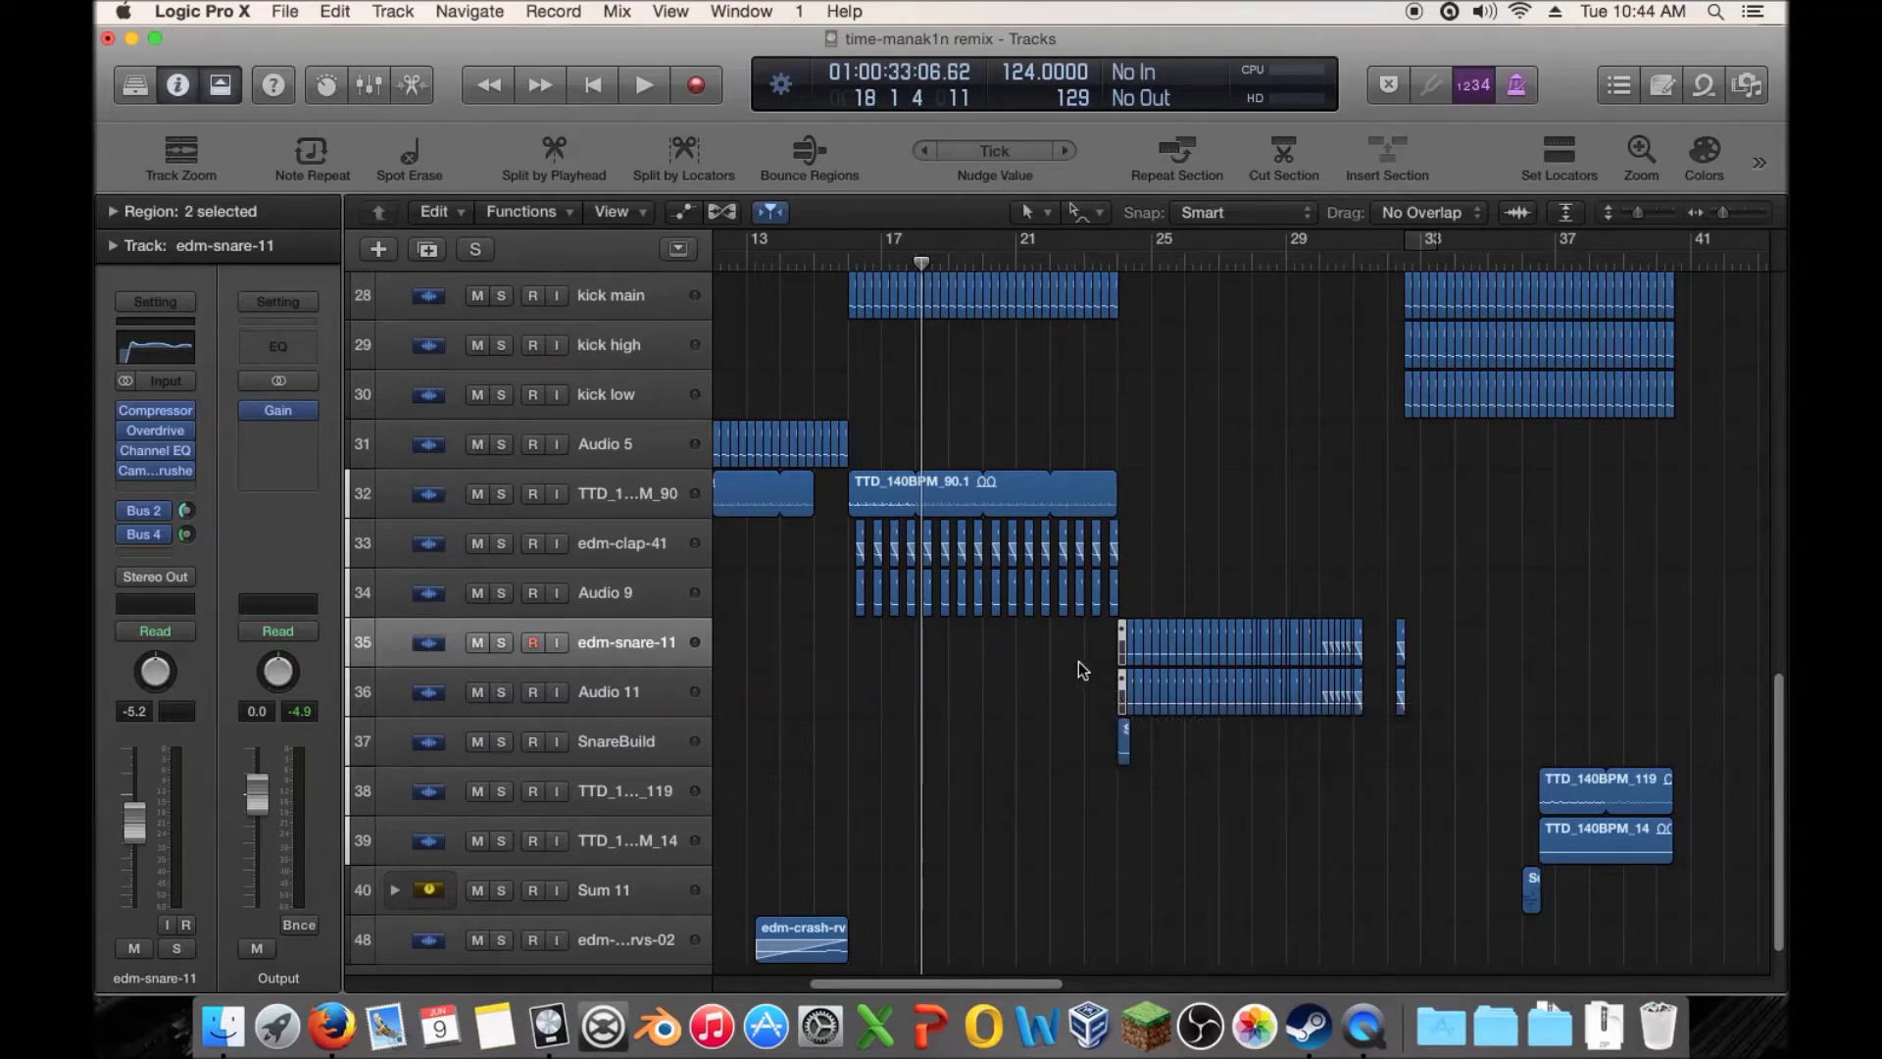
# Compare the channel strips of SnareBuild and Audio 11, including Audio 11's Bus 4 send
pyautogui.moveTo(1229, 773); pyautogui.dragTo(957, 751)
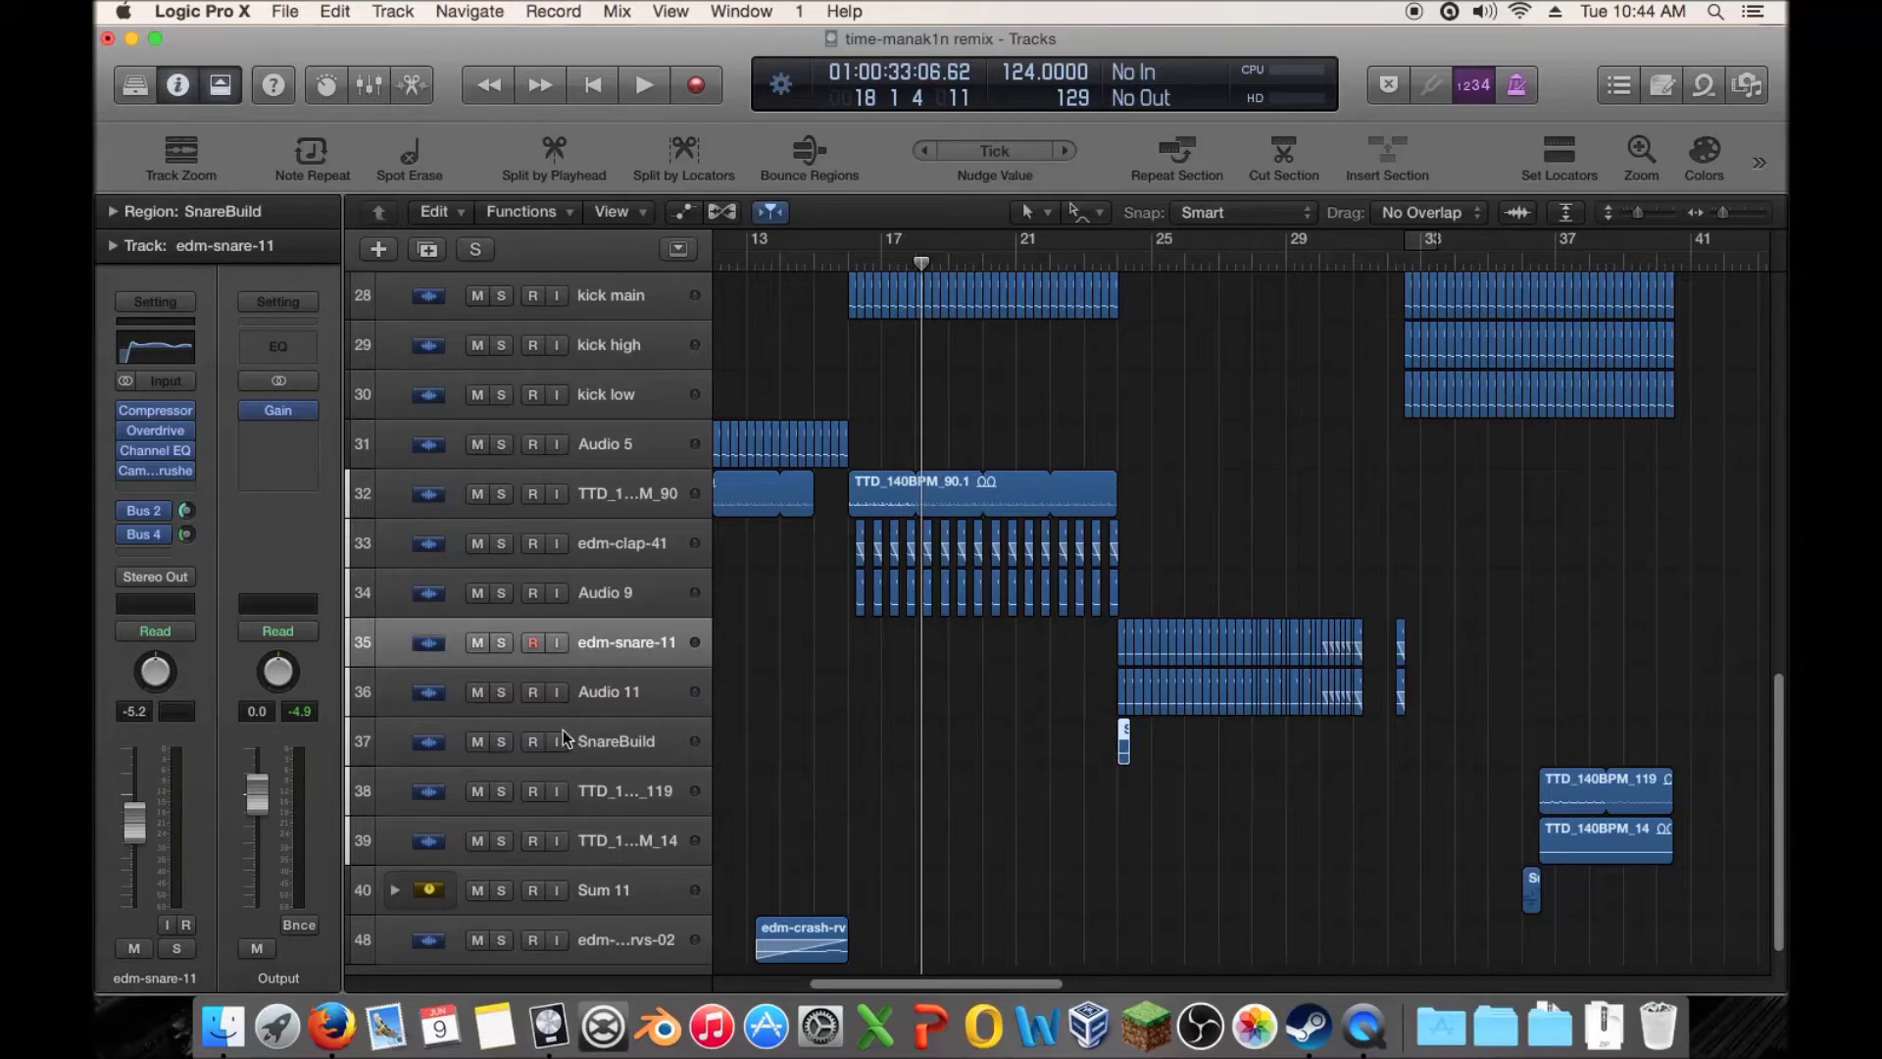
pyautogui.click(563, 732)
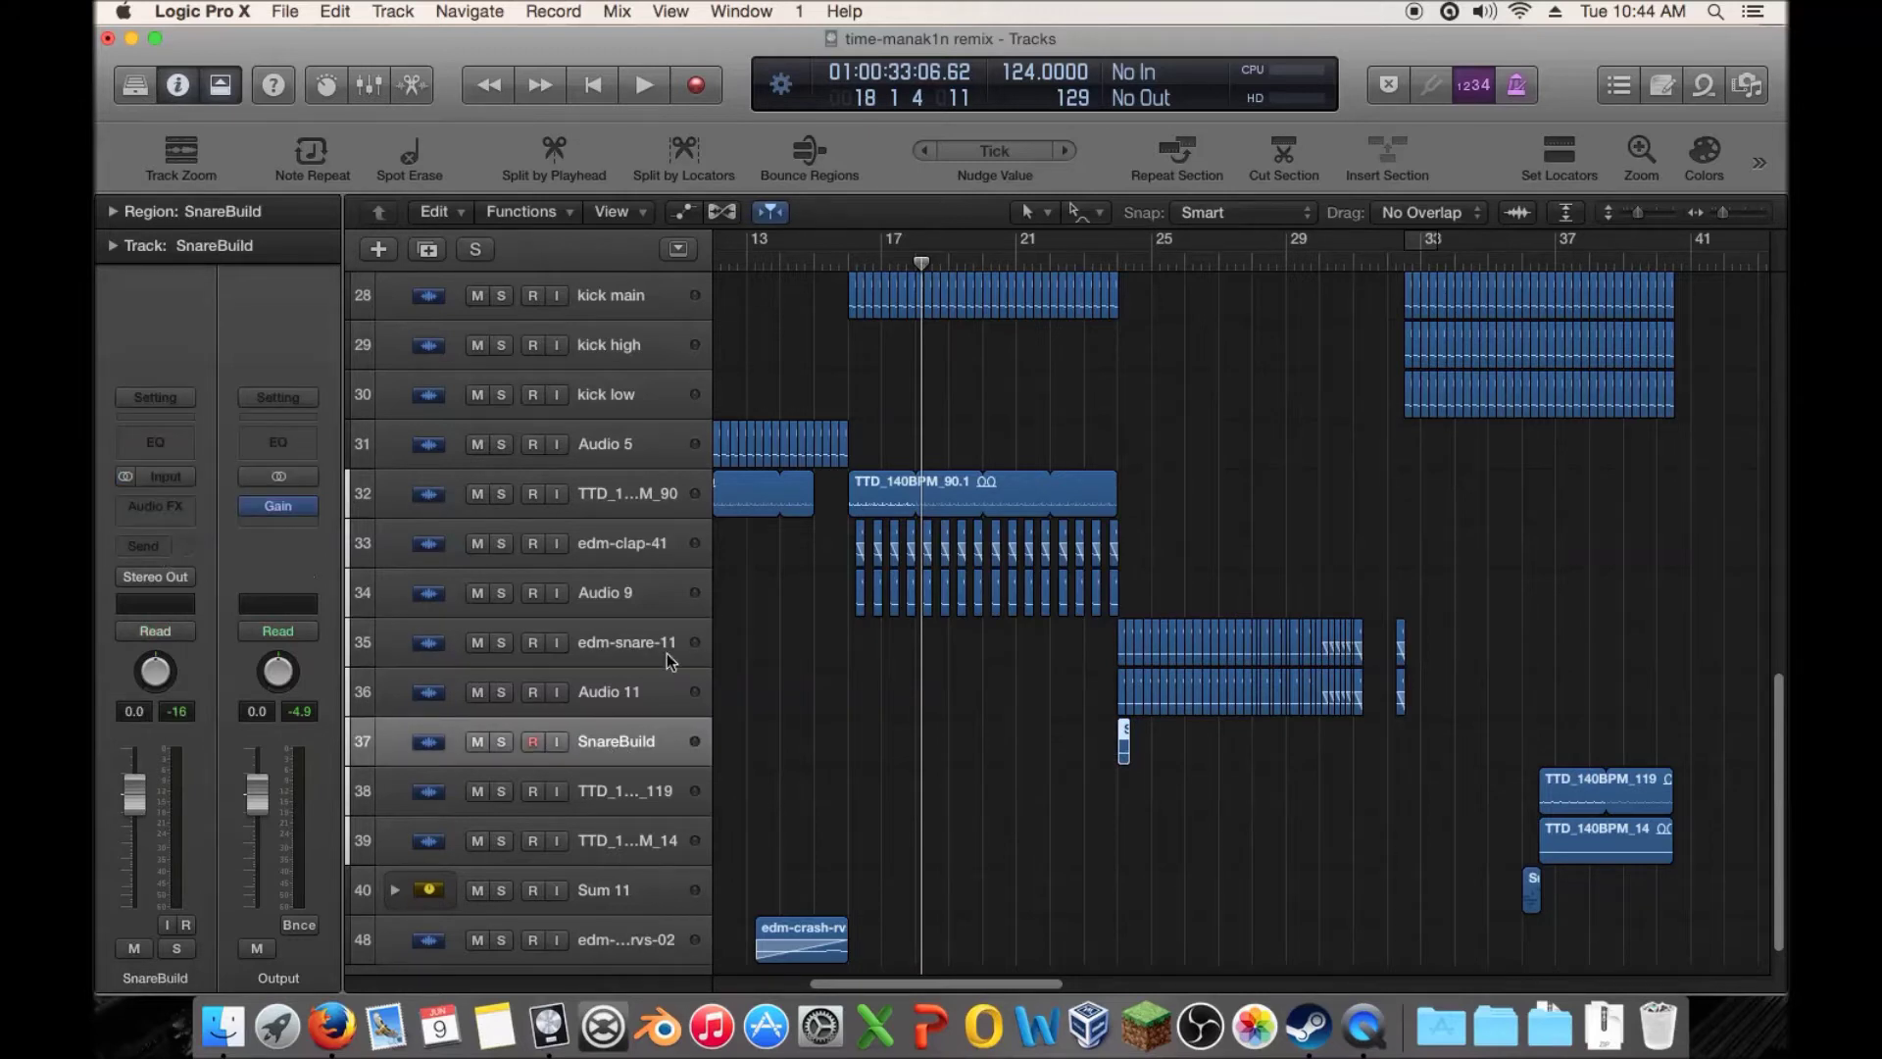
pyautogui.click(639, 683)
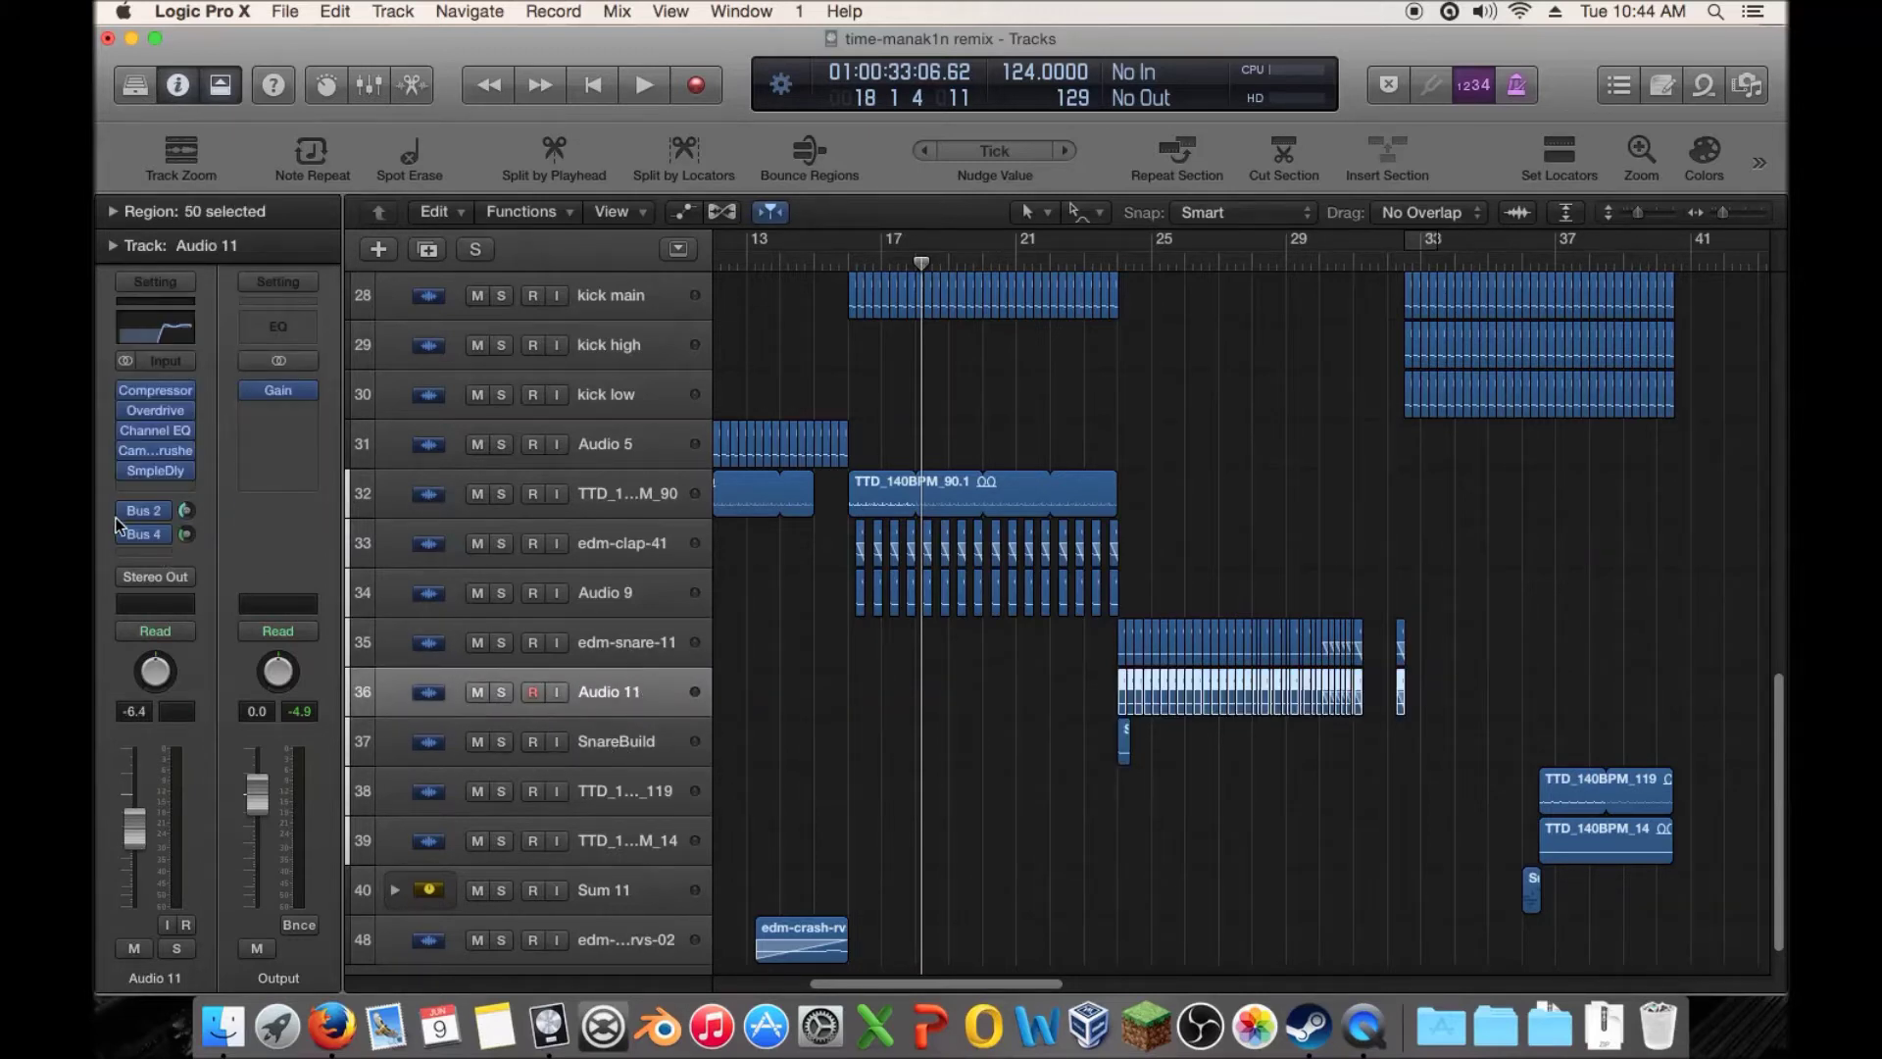
pyautogui.click(152, 535)
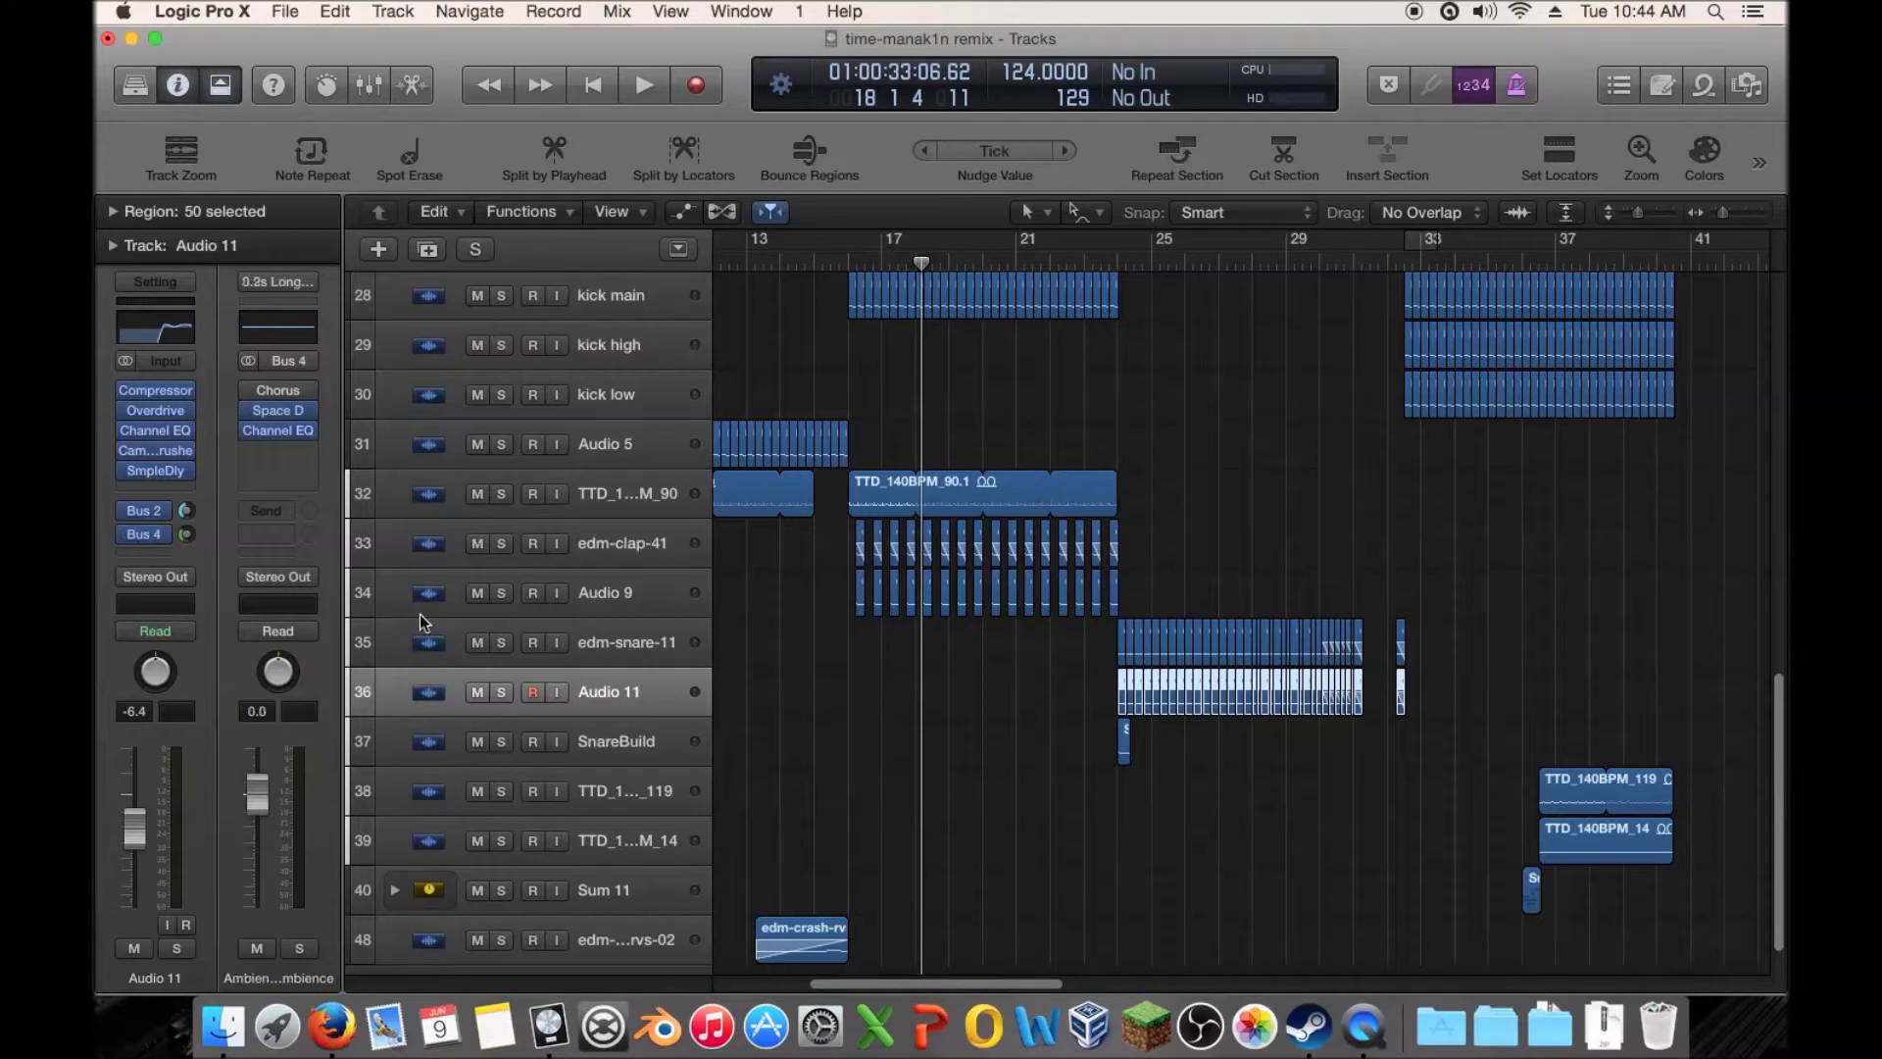
pyautogui.click(654, 749)
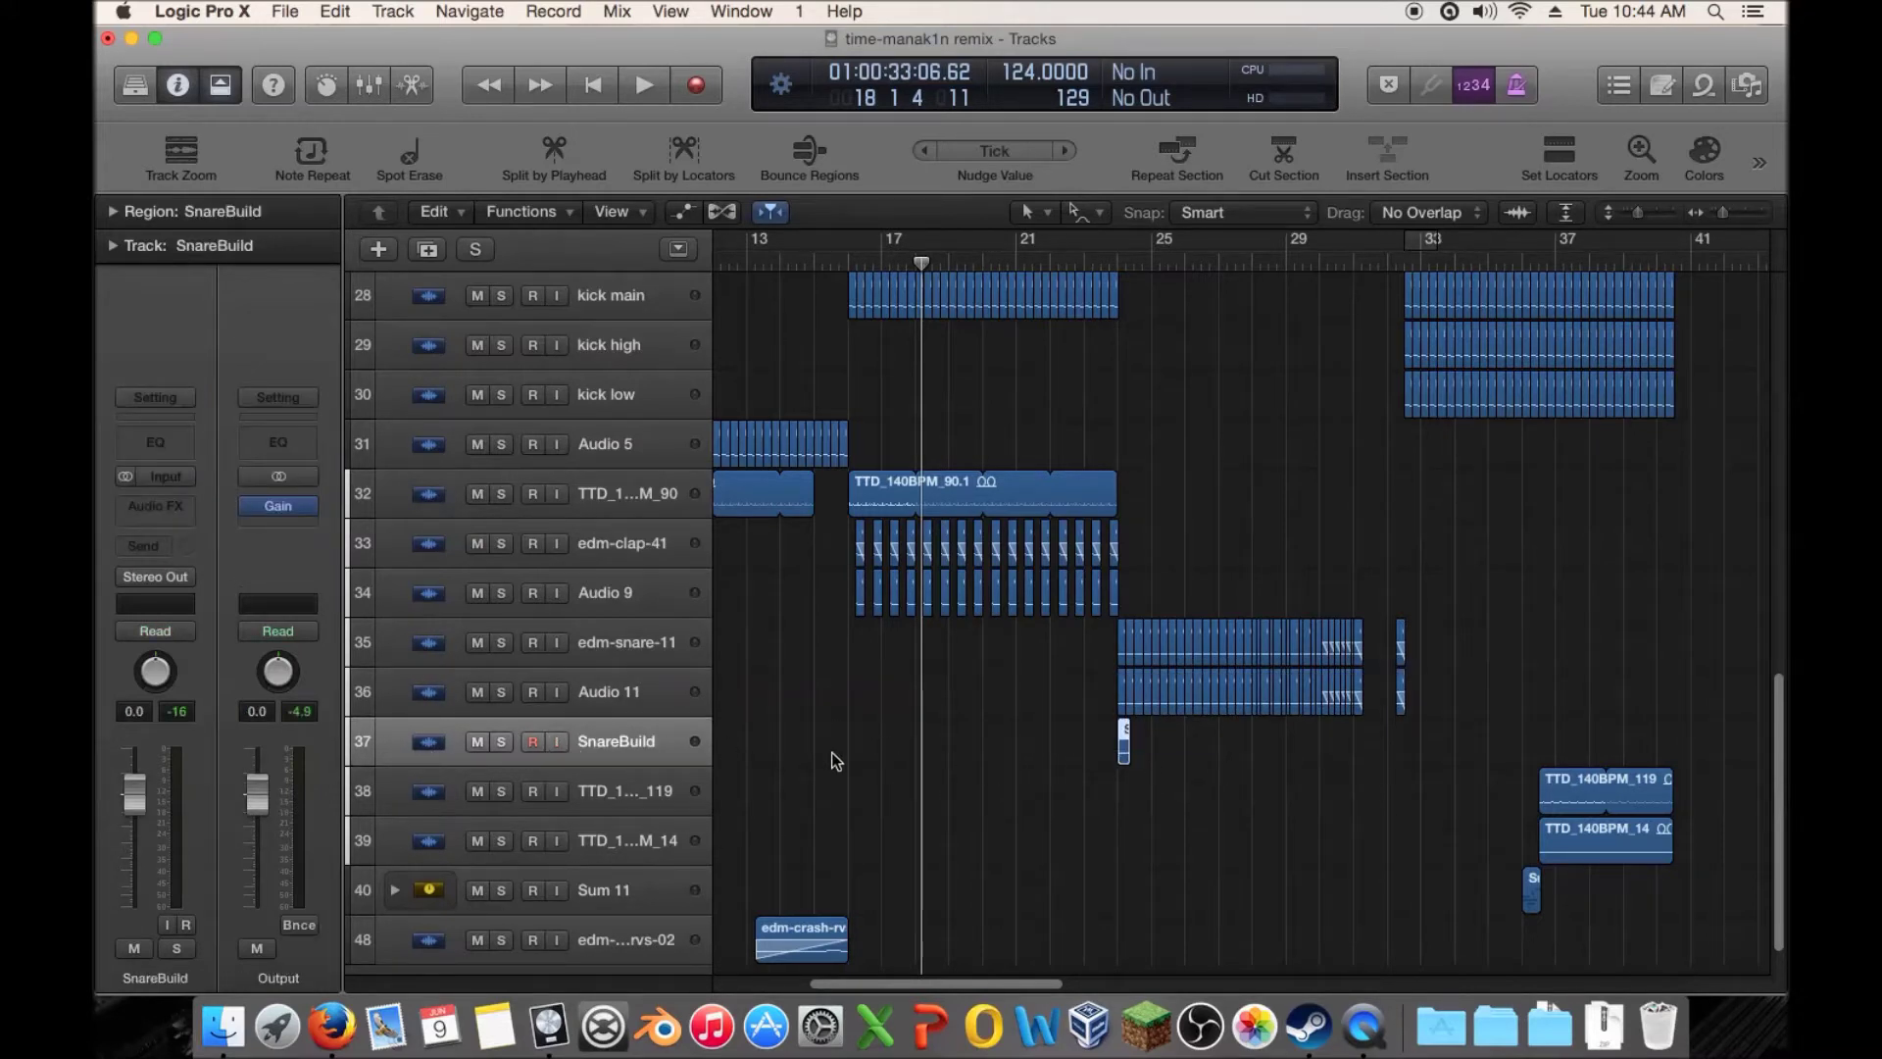
# Move the SnareBuild region to bar 20 and open its conversion to a new sampler track
pyautogui.moveTo(1122, 742); pyautogui.dragTo(990, 743)
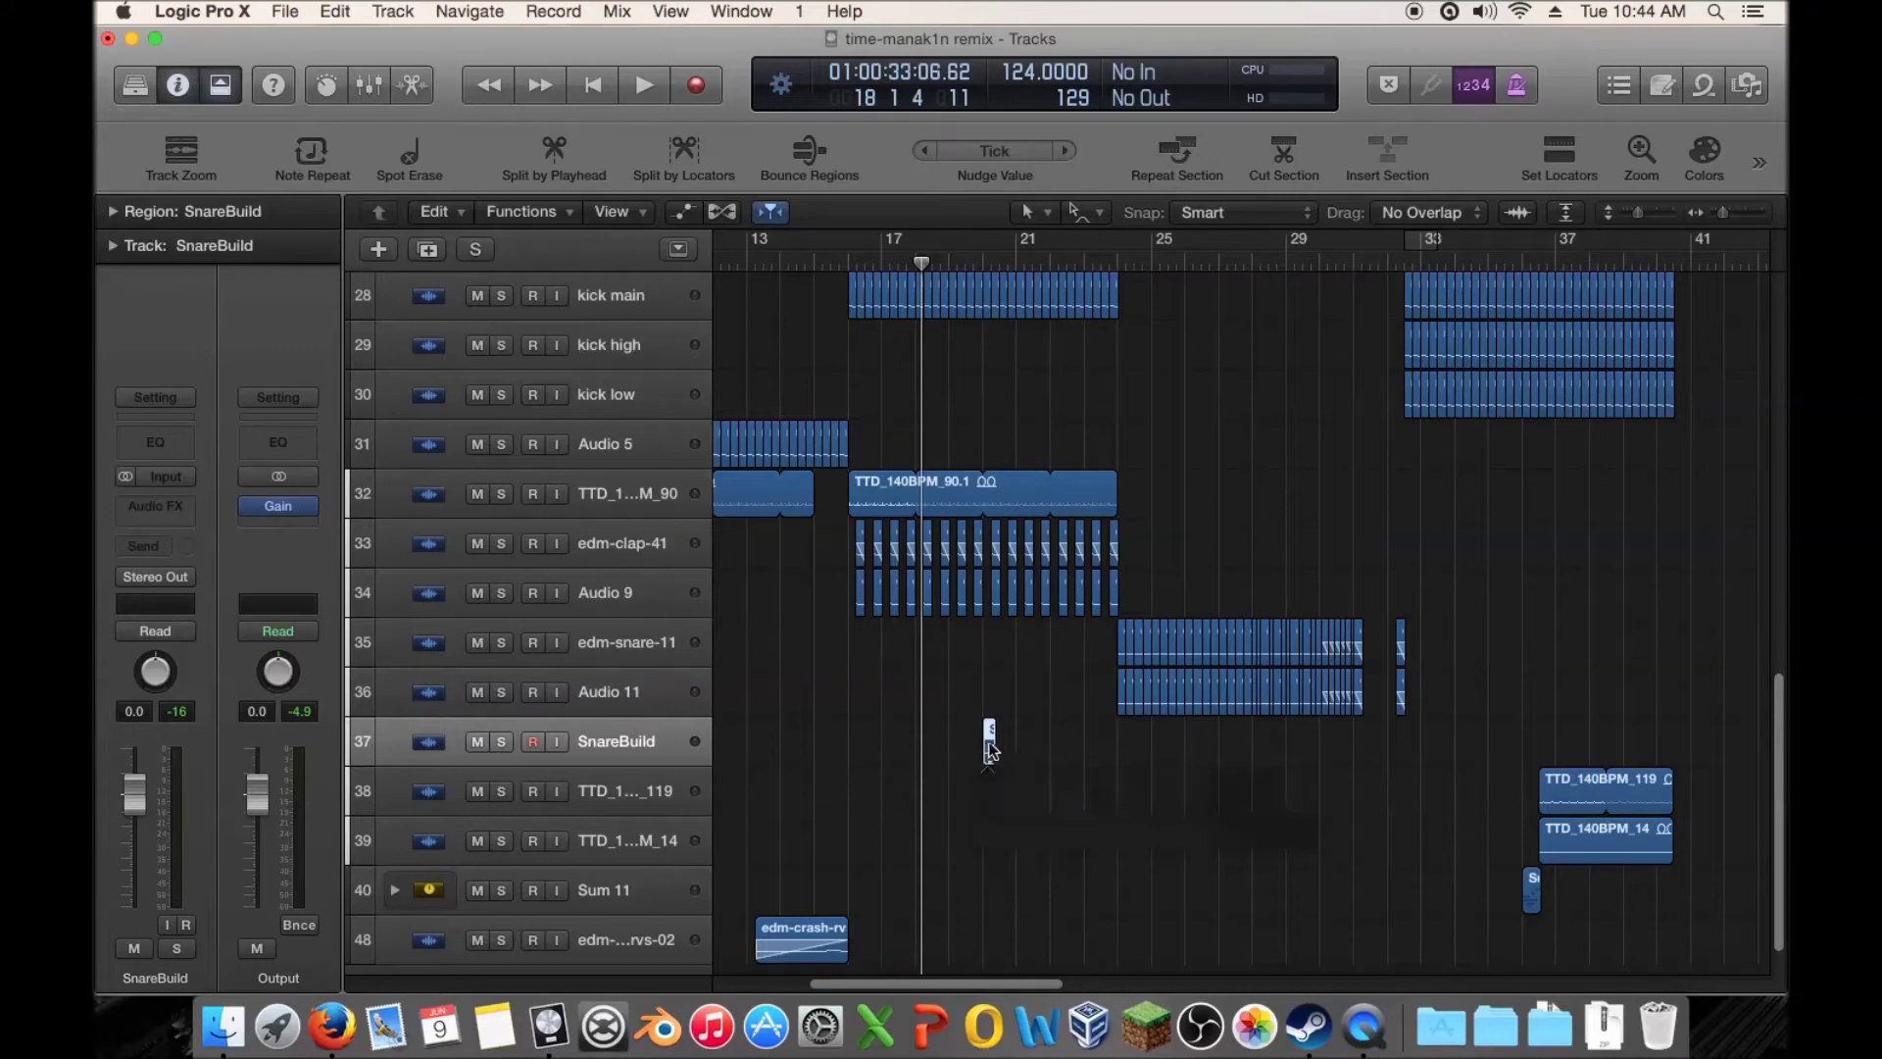
pyautogui.rightClick(990, 747)
pyautogui.click(953, 735)
pyautogui.moveTo(1723, 213); pyautogui.dragTo(1650, 209)
pyautogui.rightClick(1011, 789)
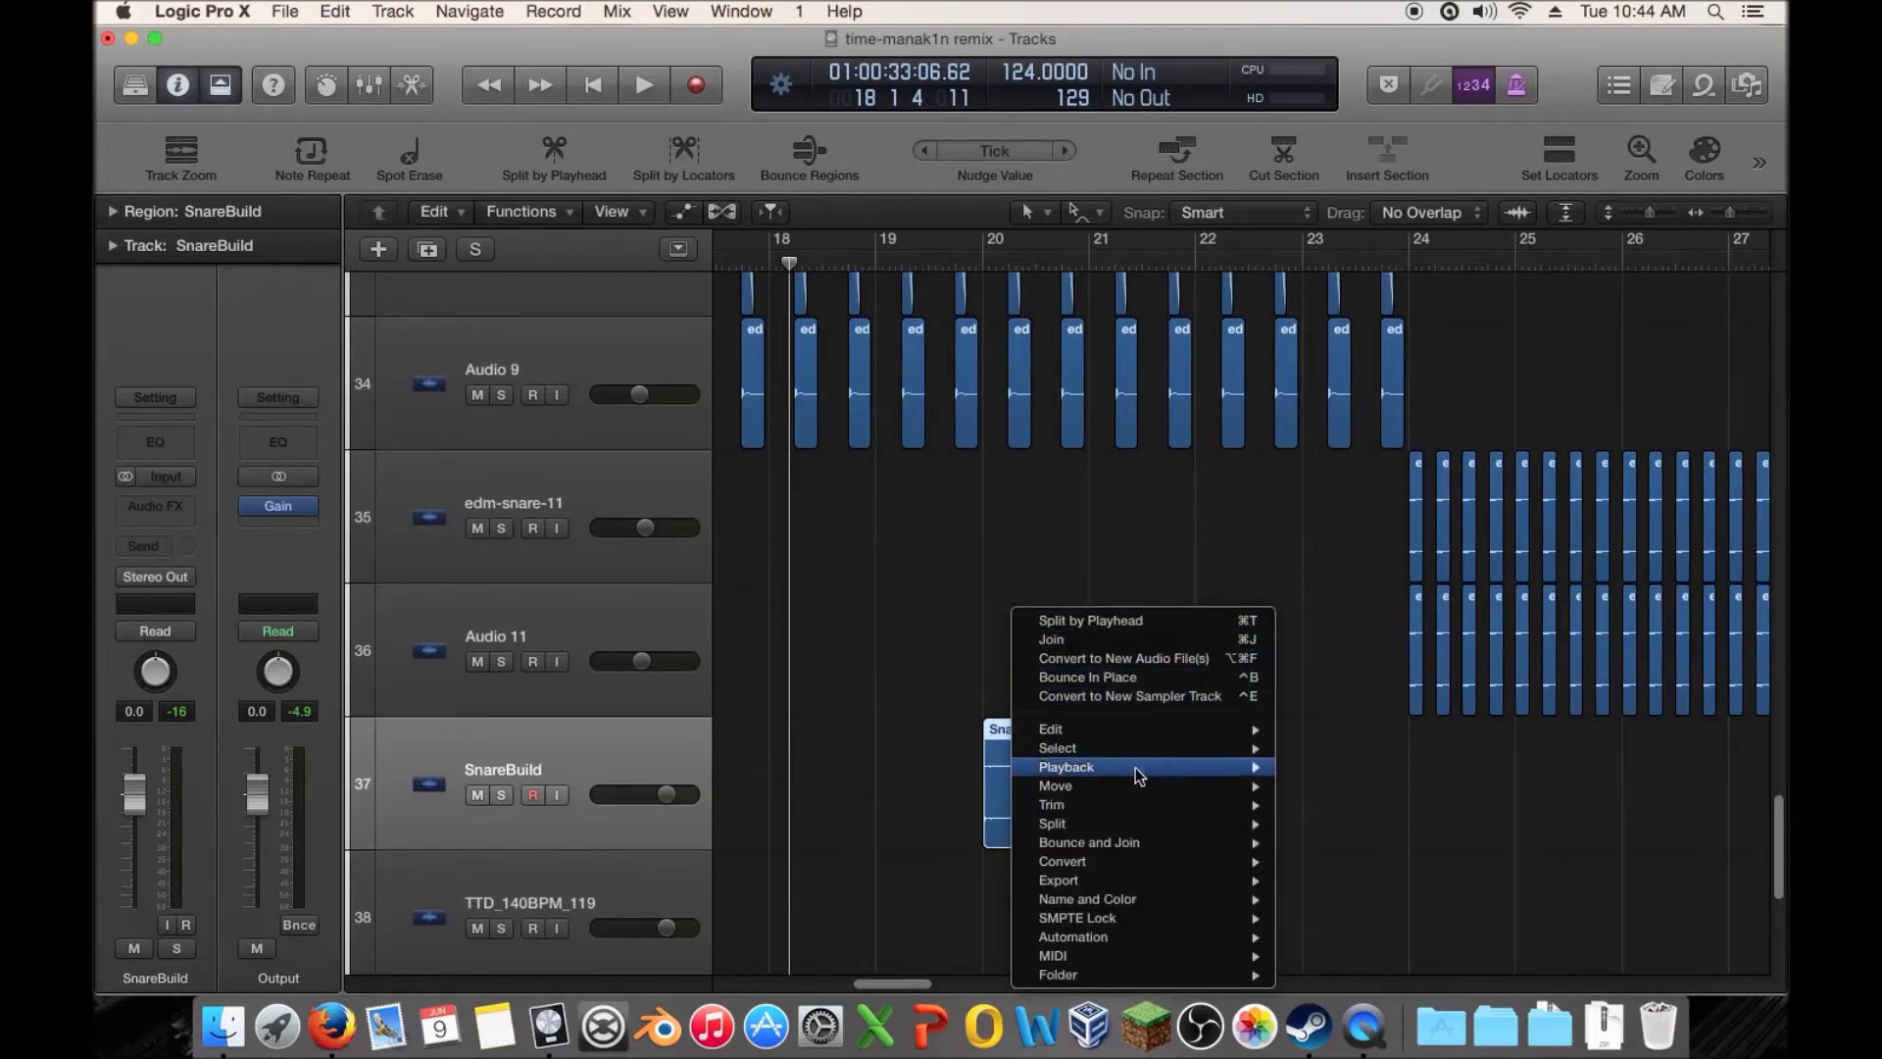
pyautogui.moveTo(1145, 869)
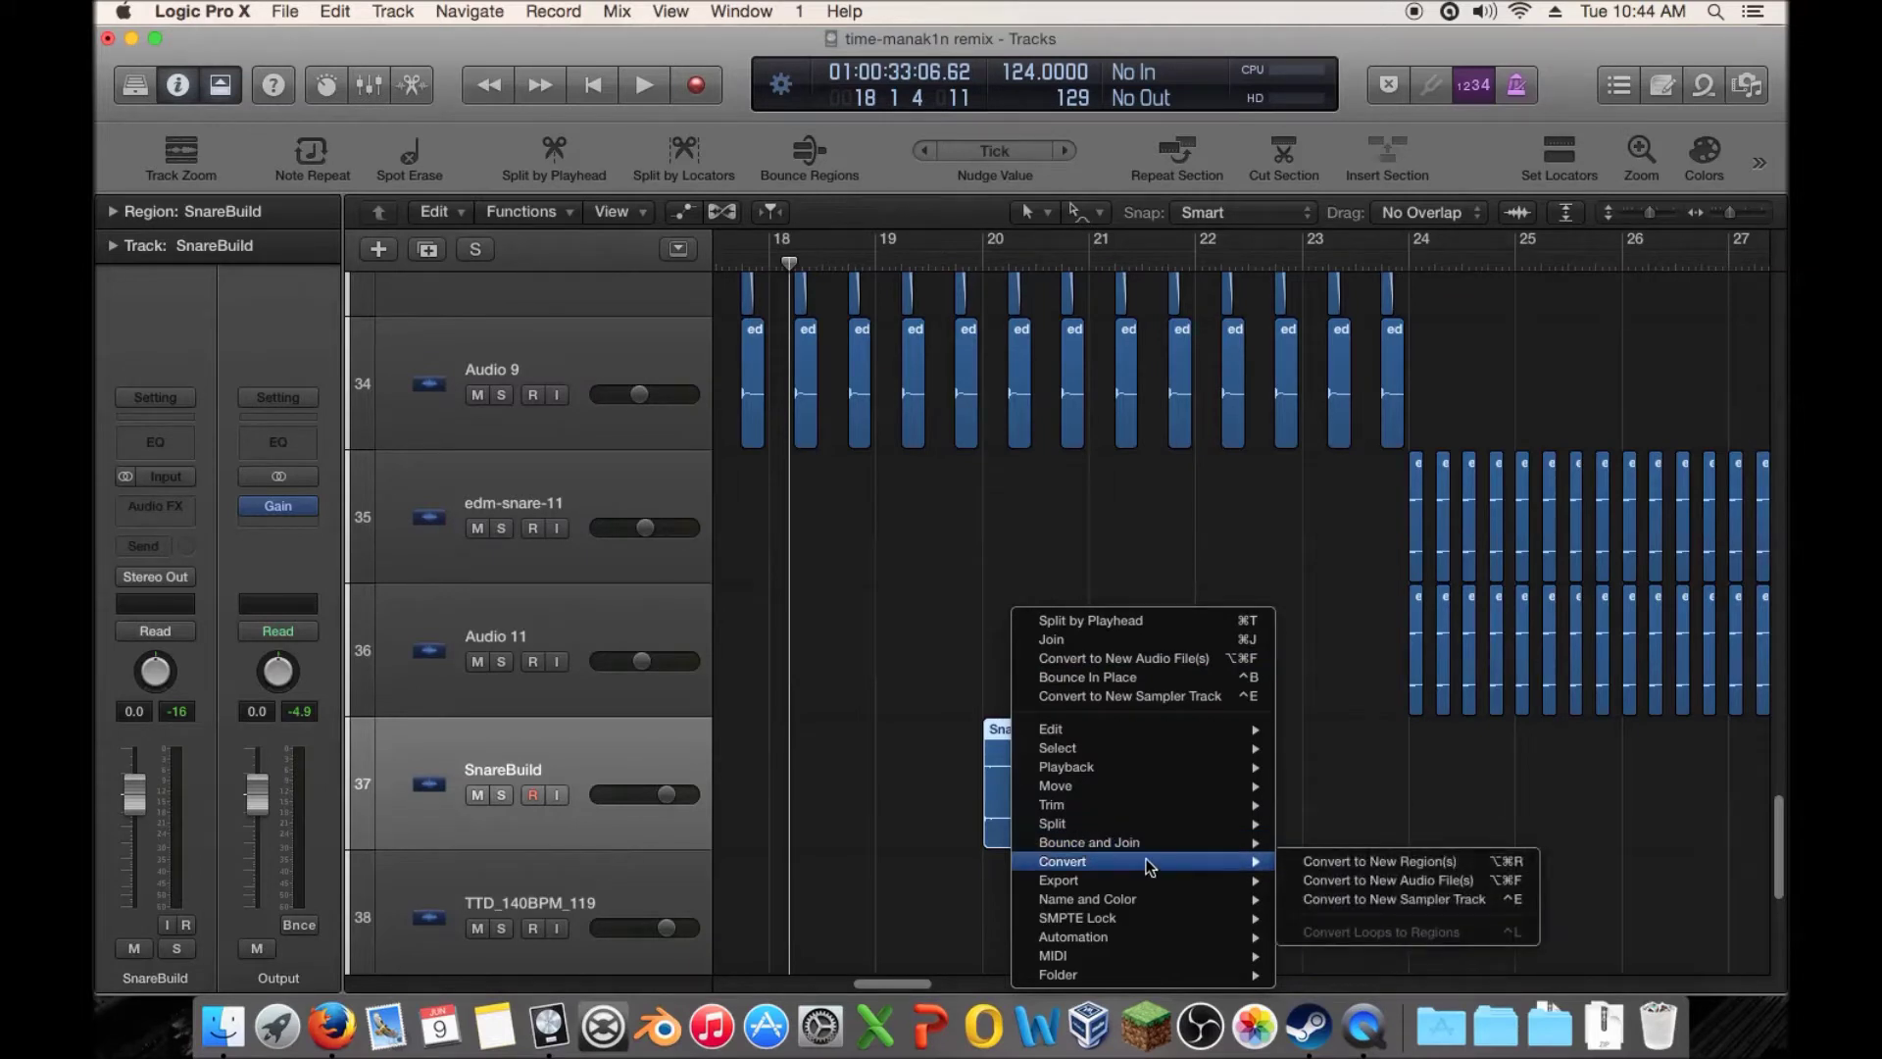
pyautogui.click(1412, 900)
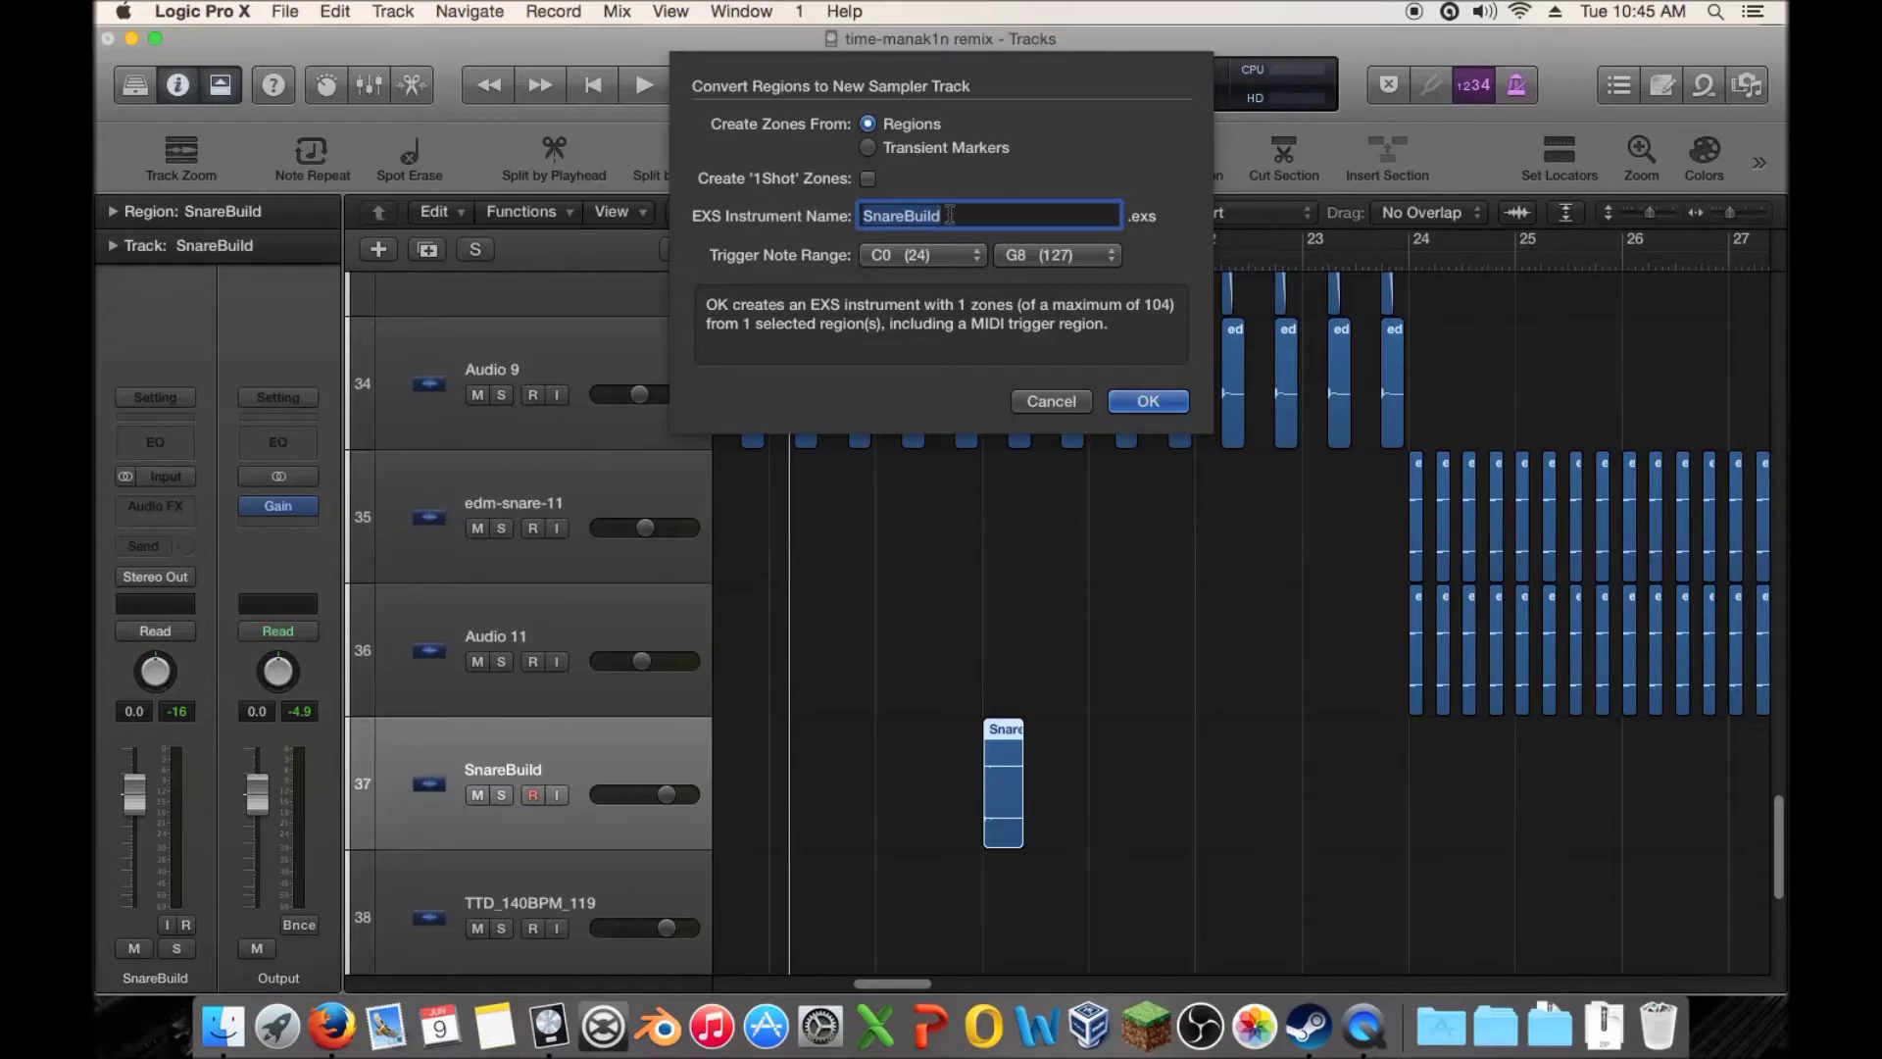
# Name the new EXS instrument Snare Build - Time
pyautogui.click(904, 215)
pyautogui.click(946, 215)
pyautogui.write('- Time')
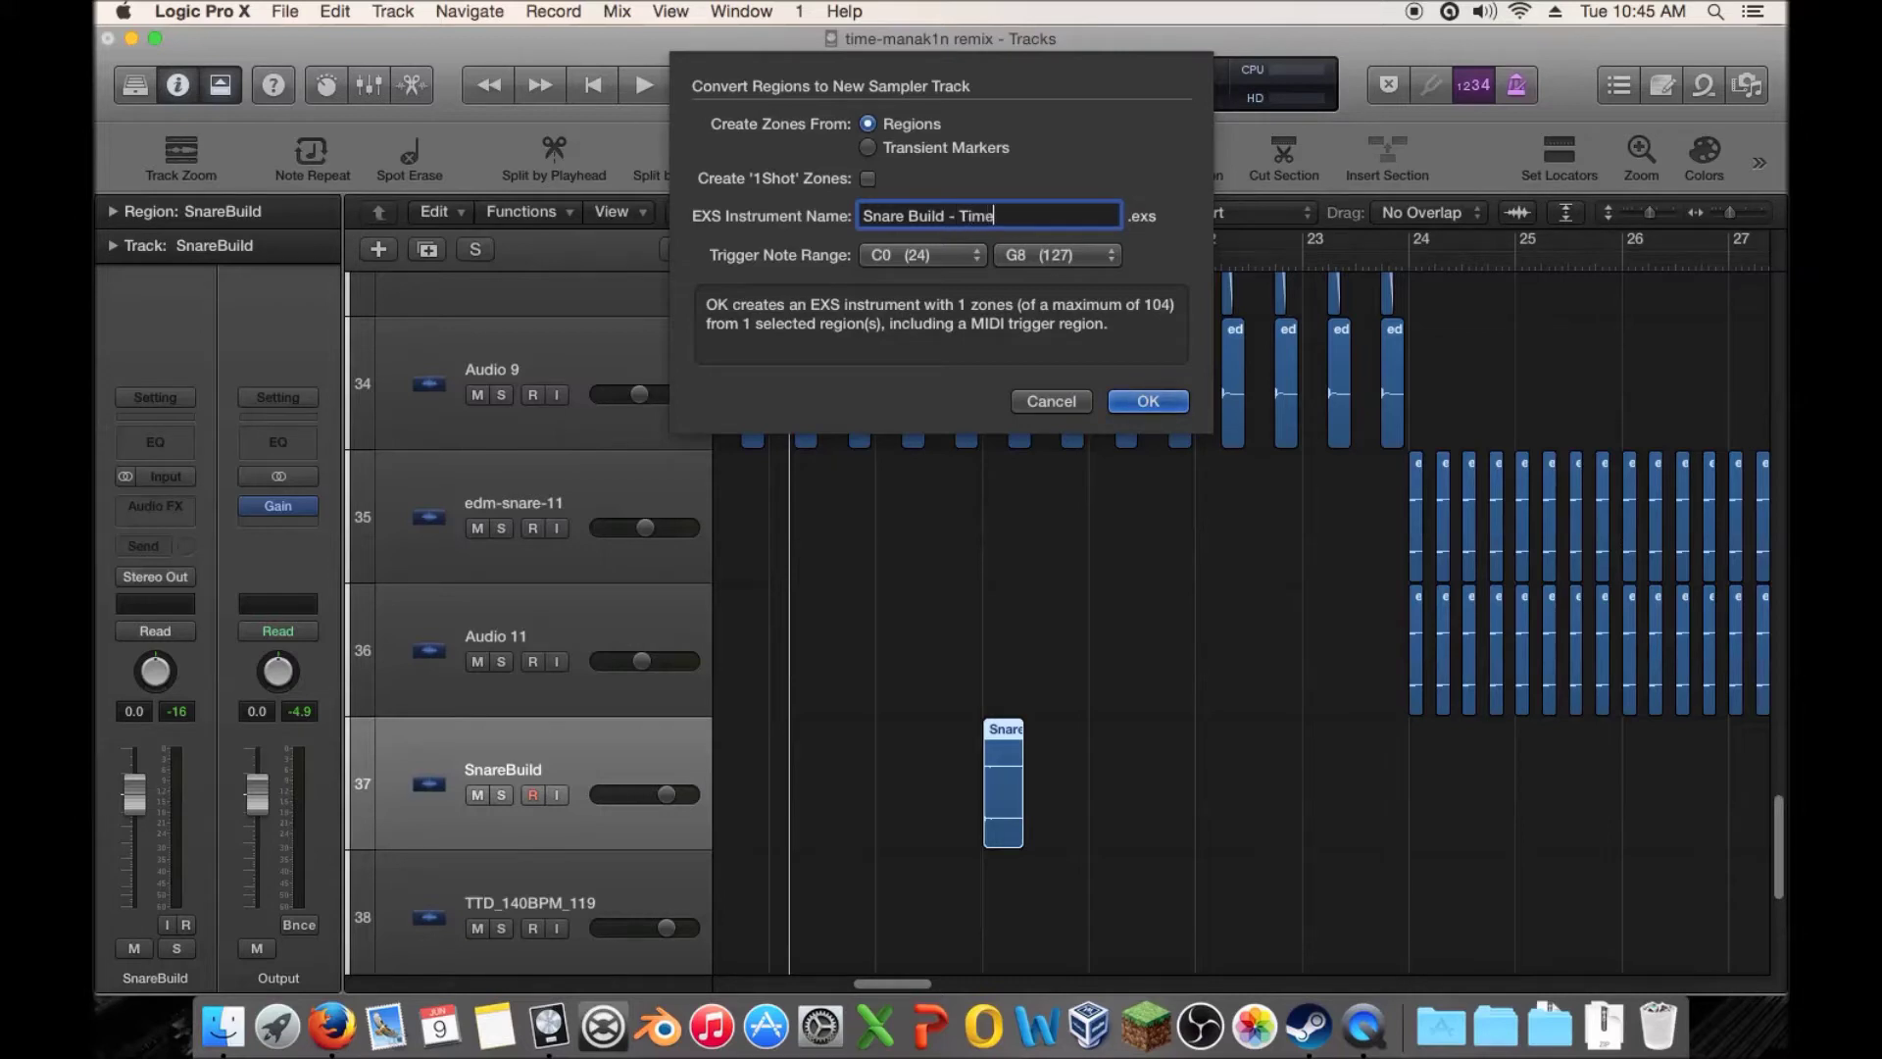
# Set the trigger note range to C2 (48) through C4 (72) and create the sampler track
pyautogui.click(897, 254)
pyautogui.click(949, 263)
pyautogui.click(941, 257)
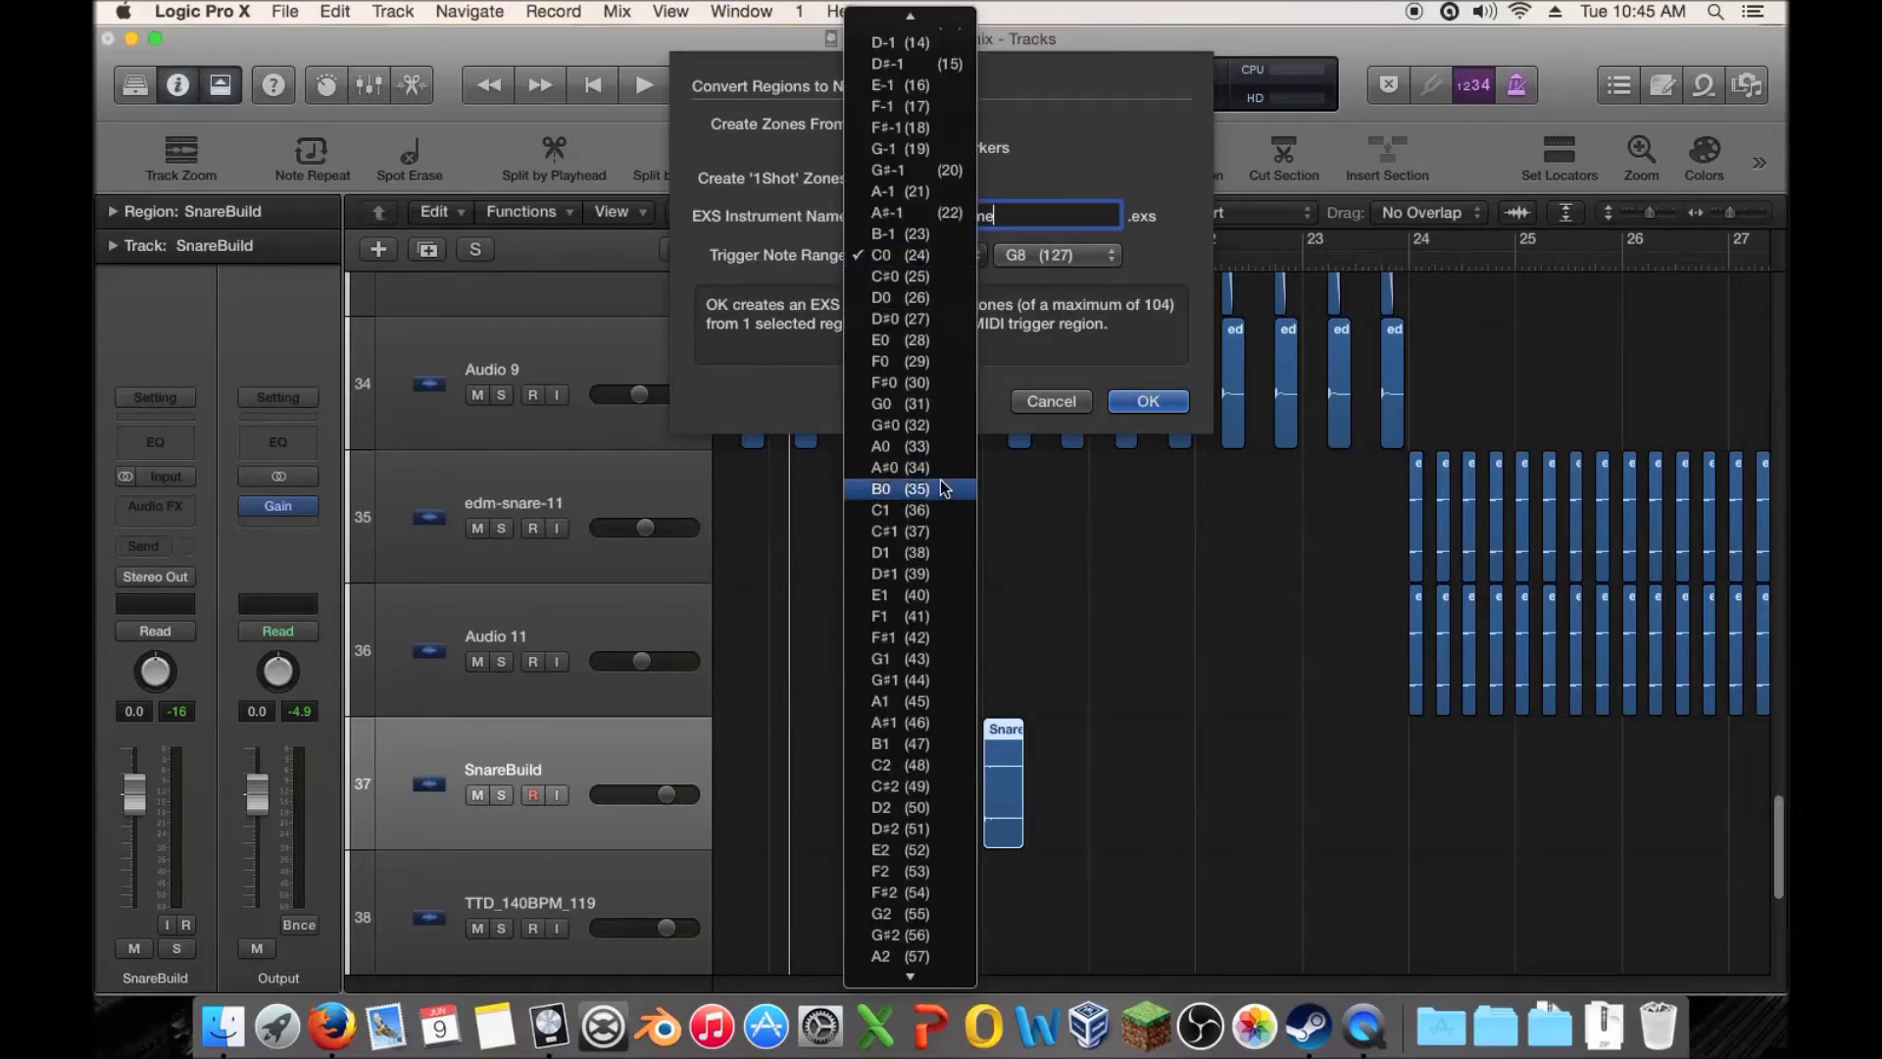
pyautogui.scroll(-5, 932, 601)
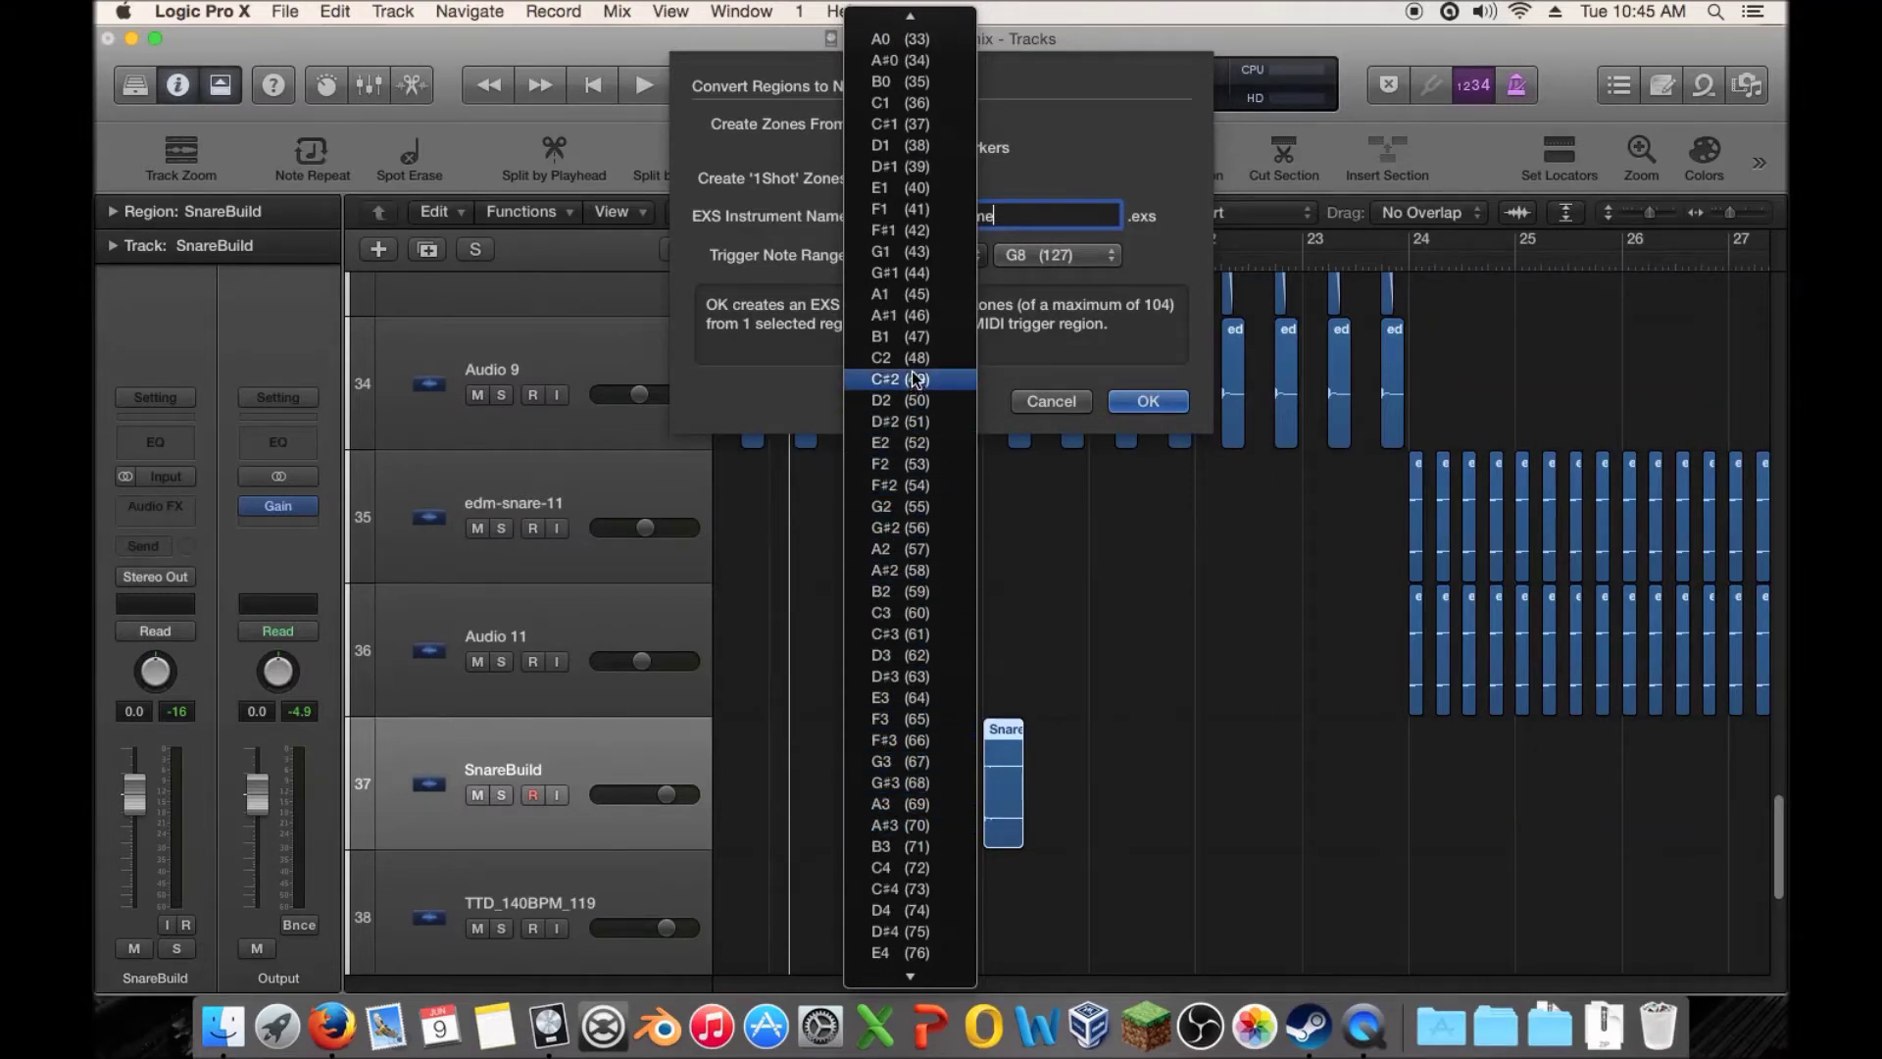
pyautogui.press('Escape')
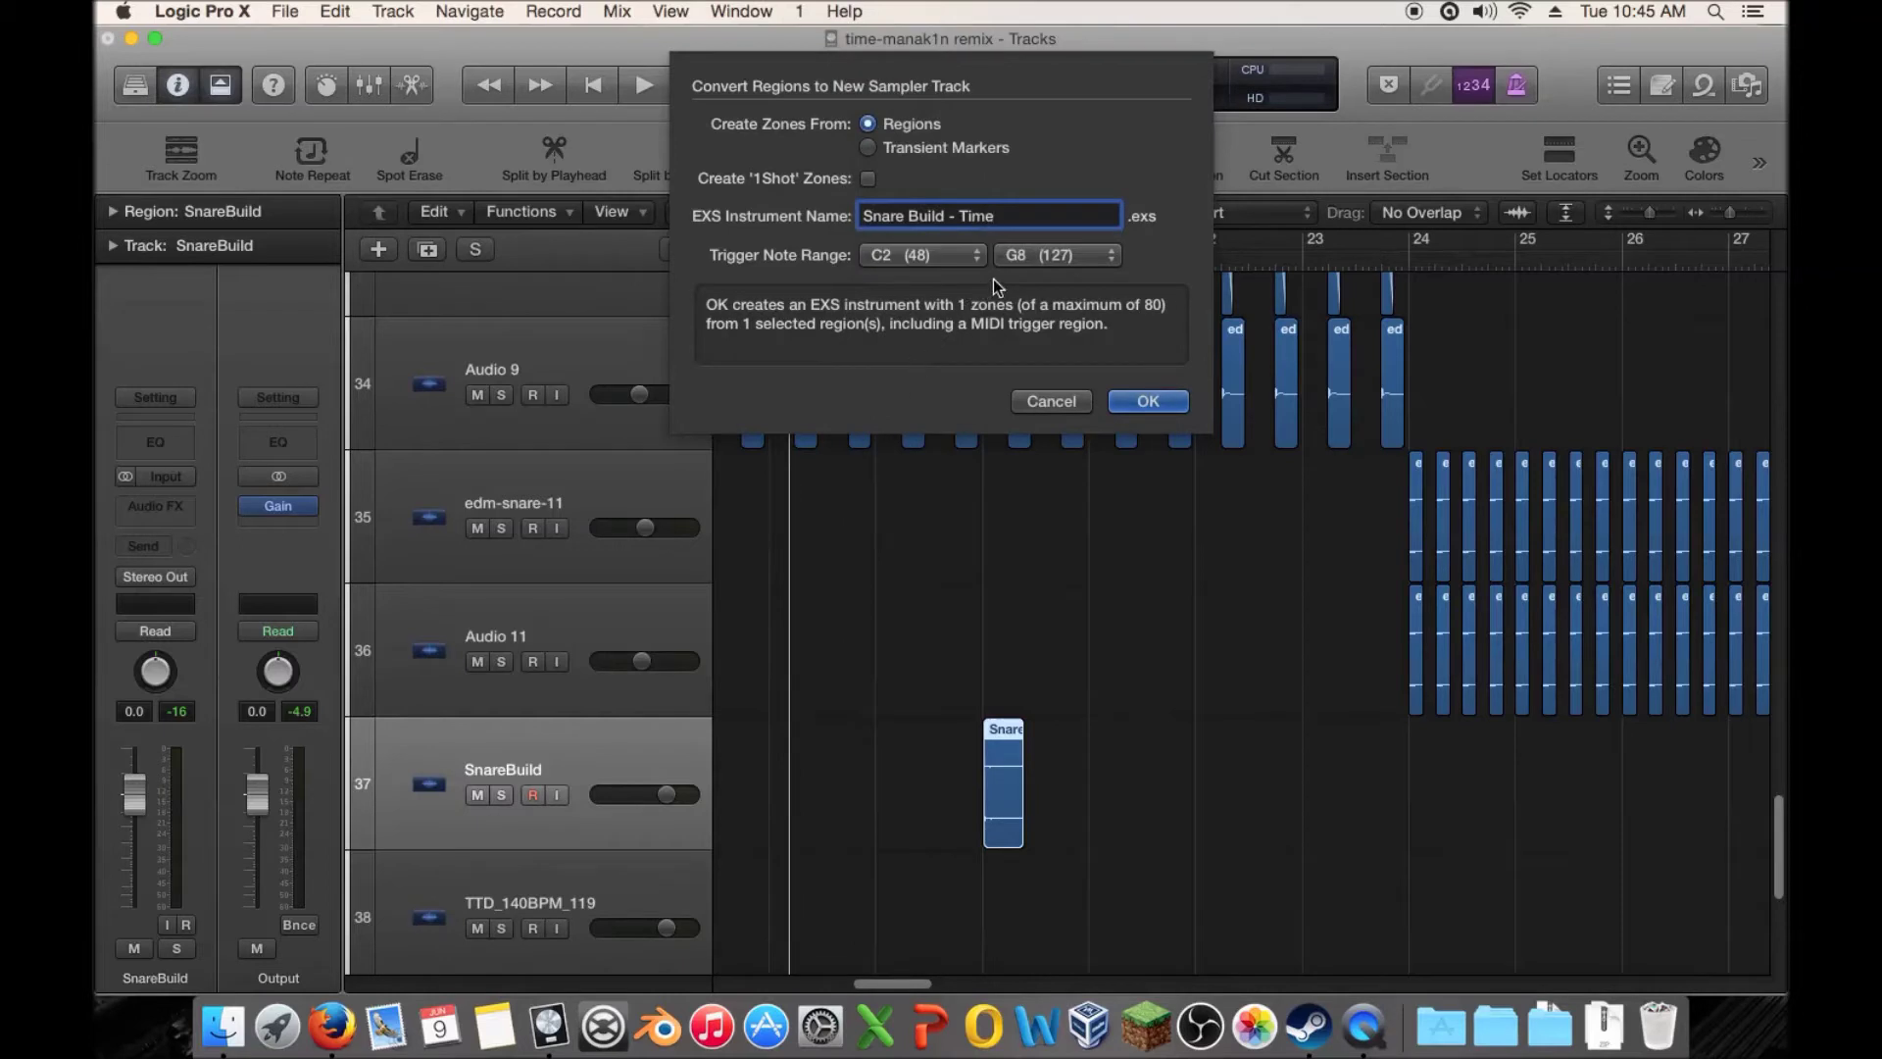
pyautogui.click(1005, 256)
pyautogui.scroll(15, 1042, 236)
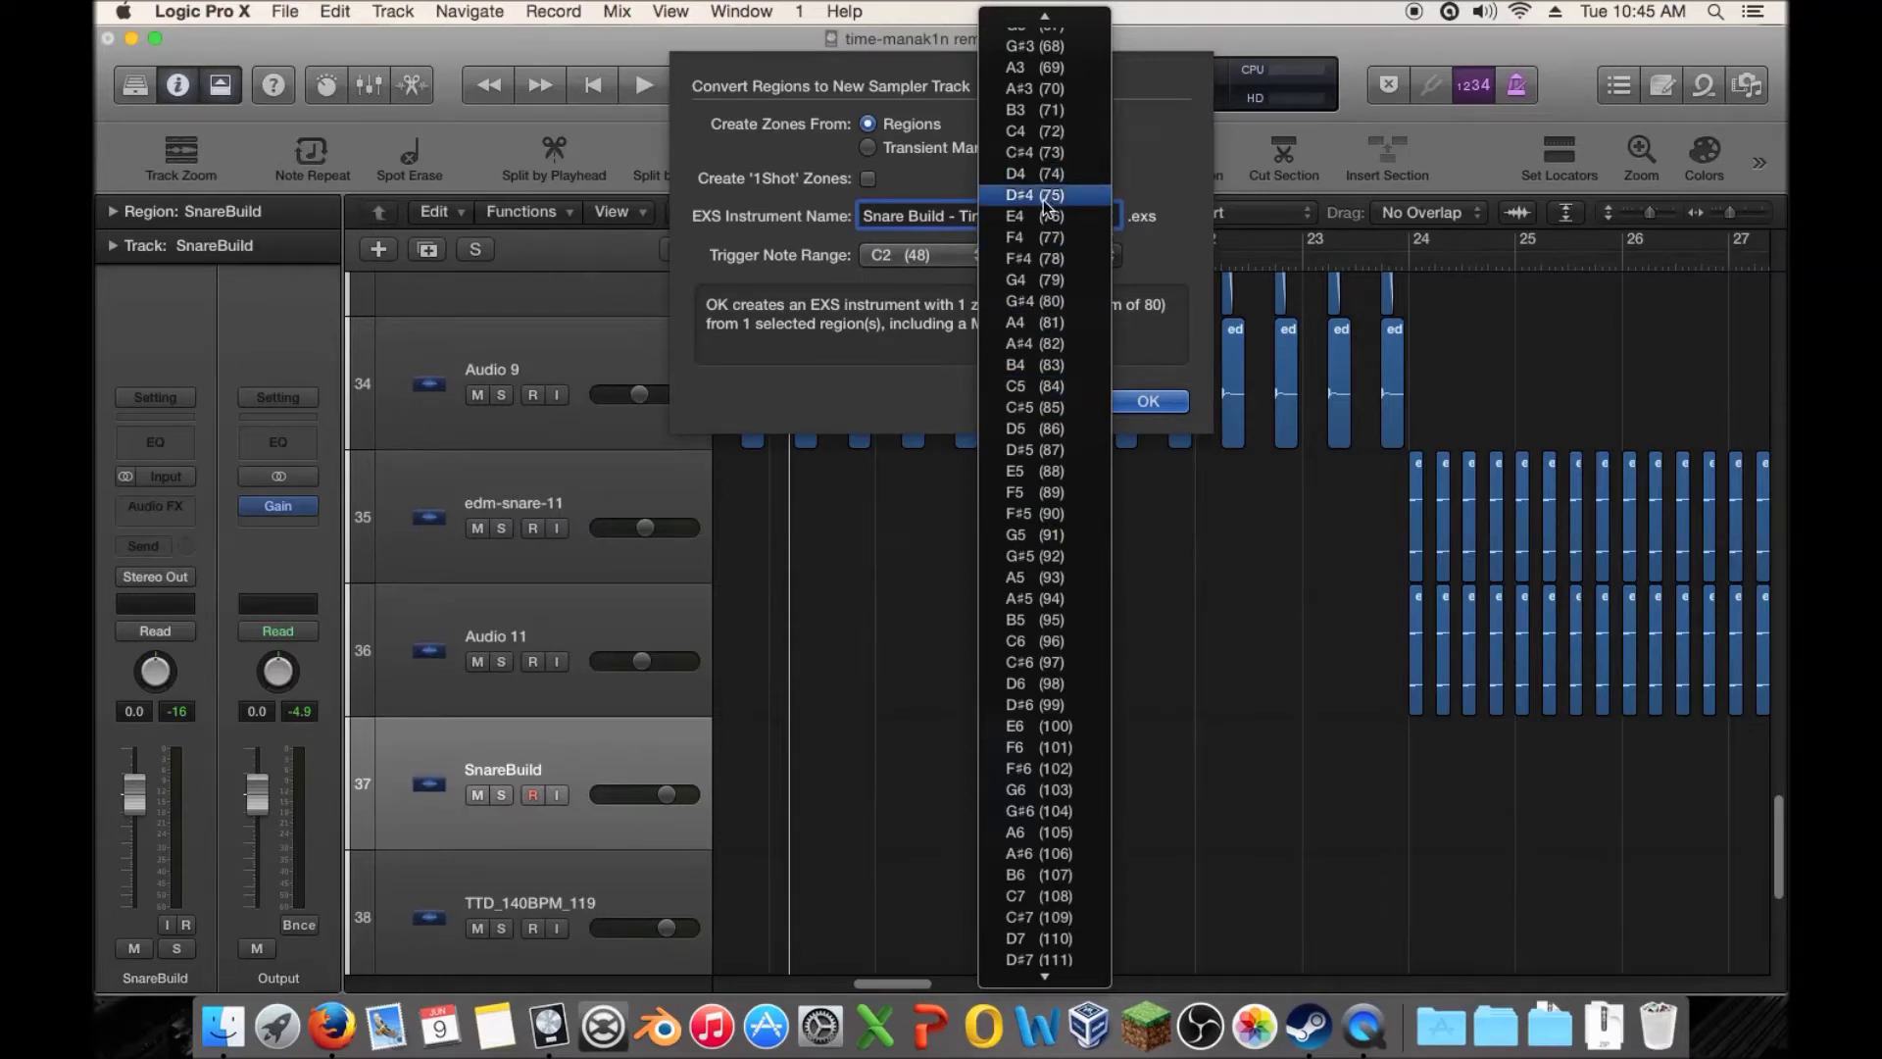
pyautogui.click(1050, 133)
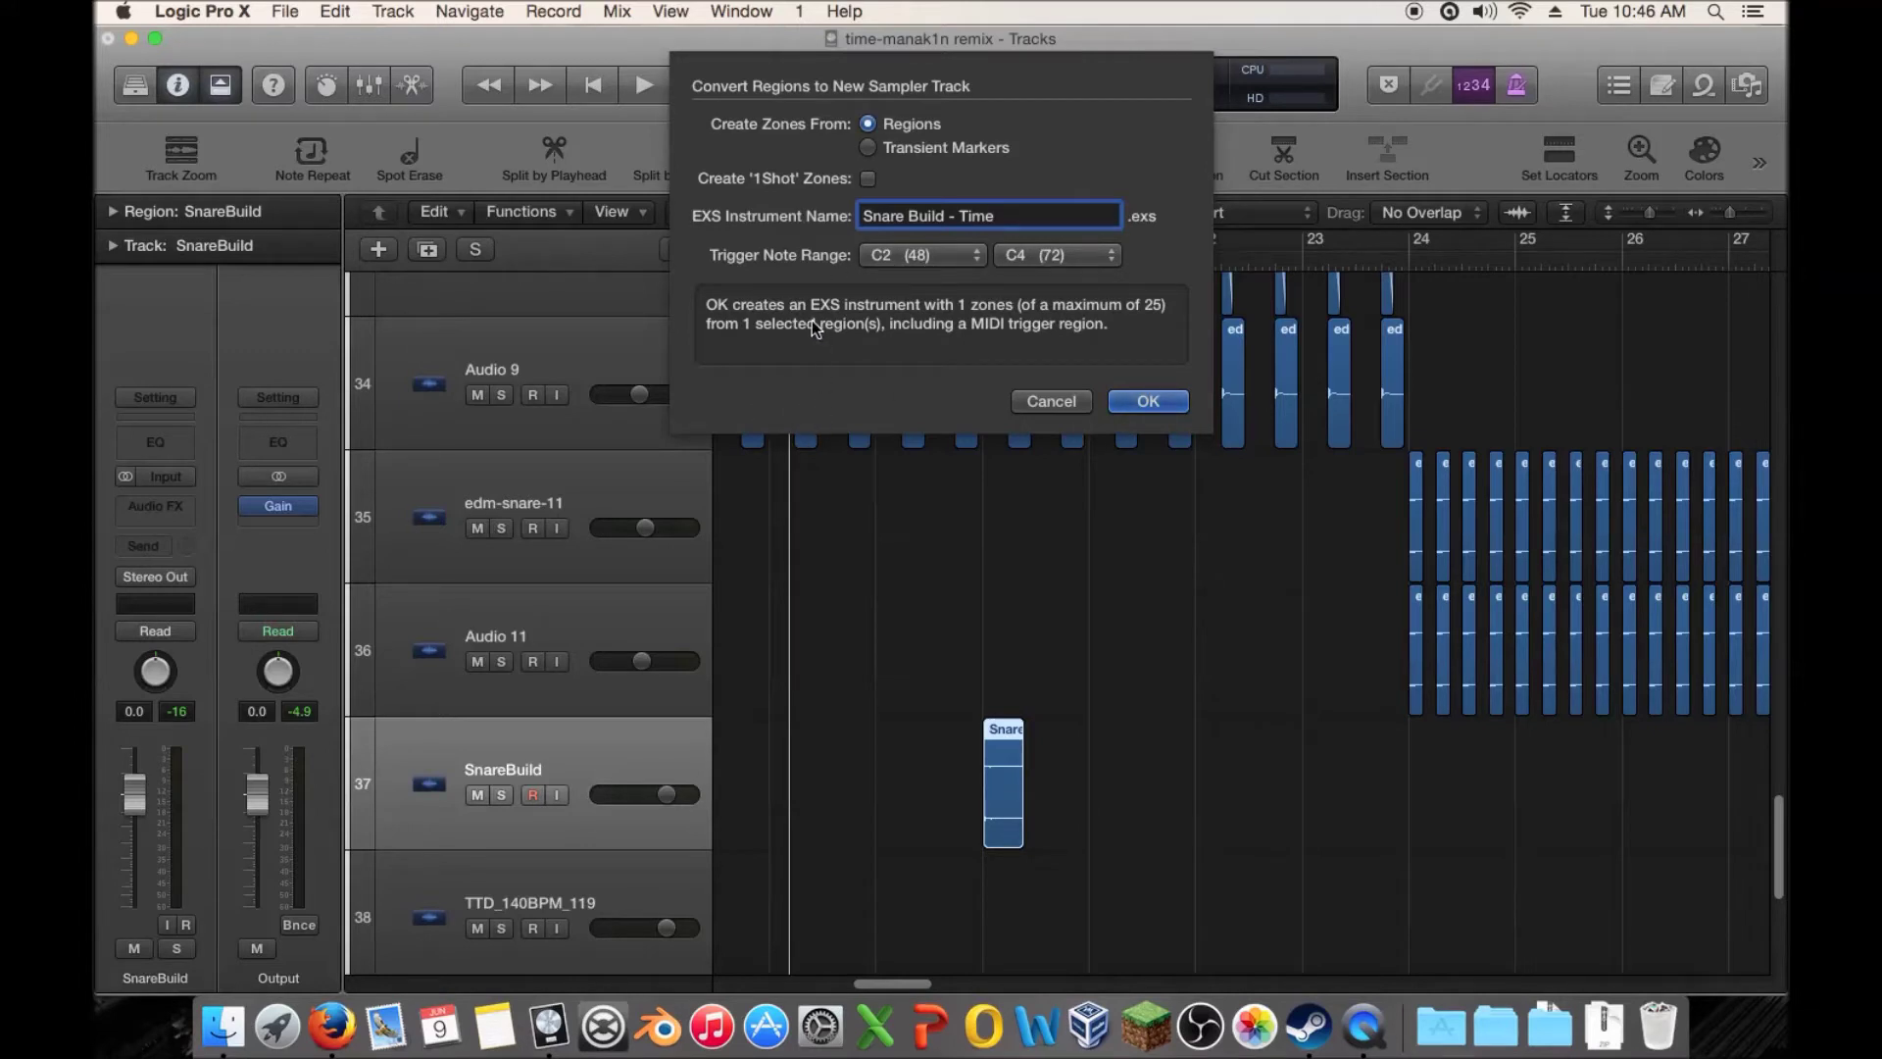
pyautogui.click(1148, 402)
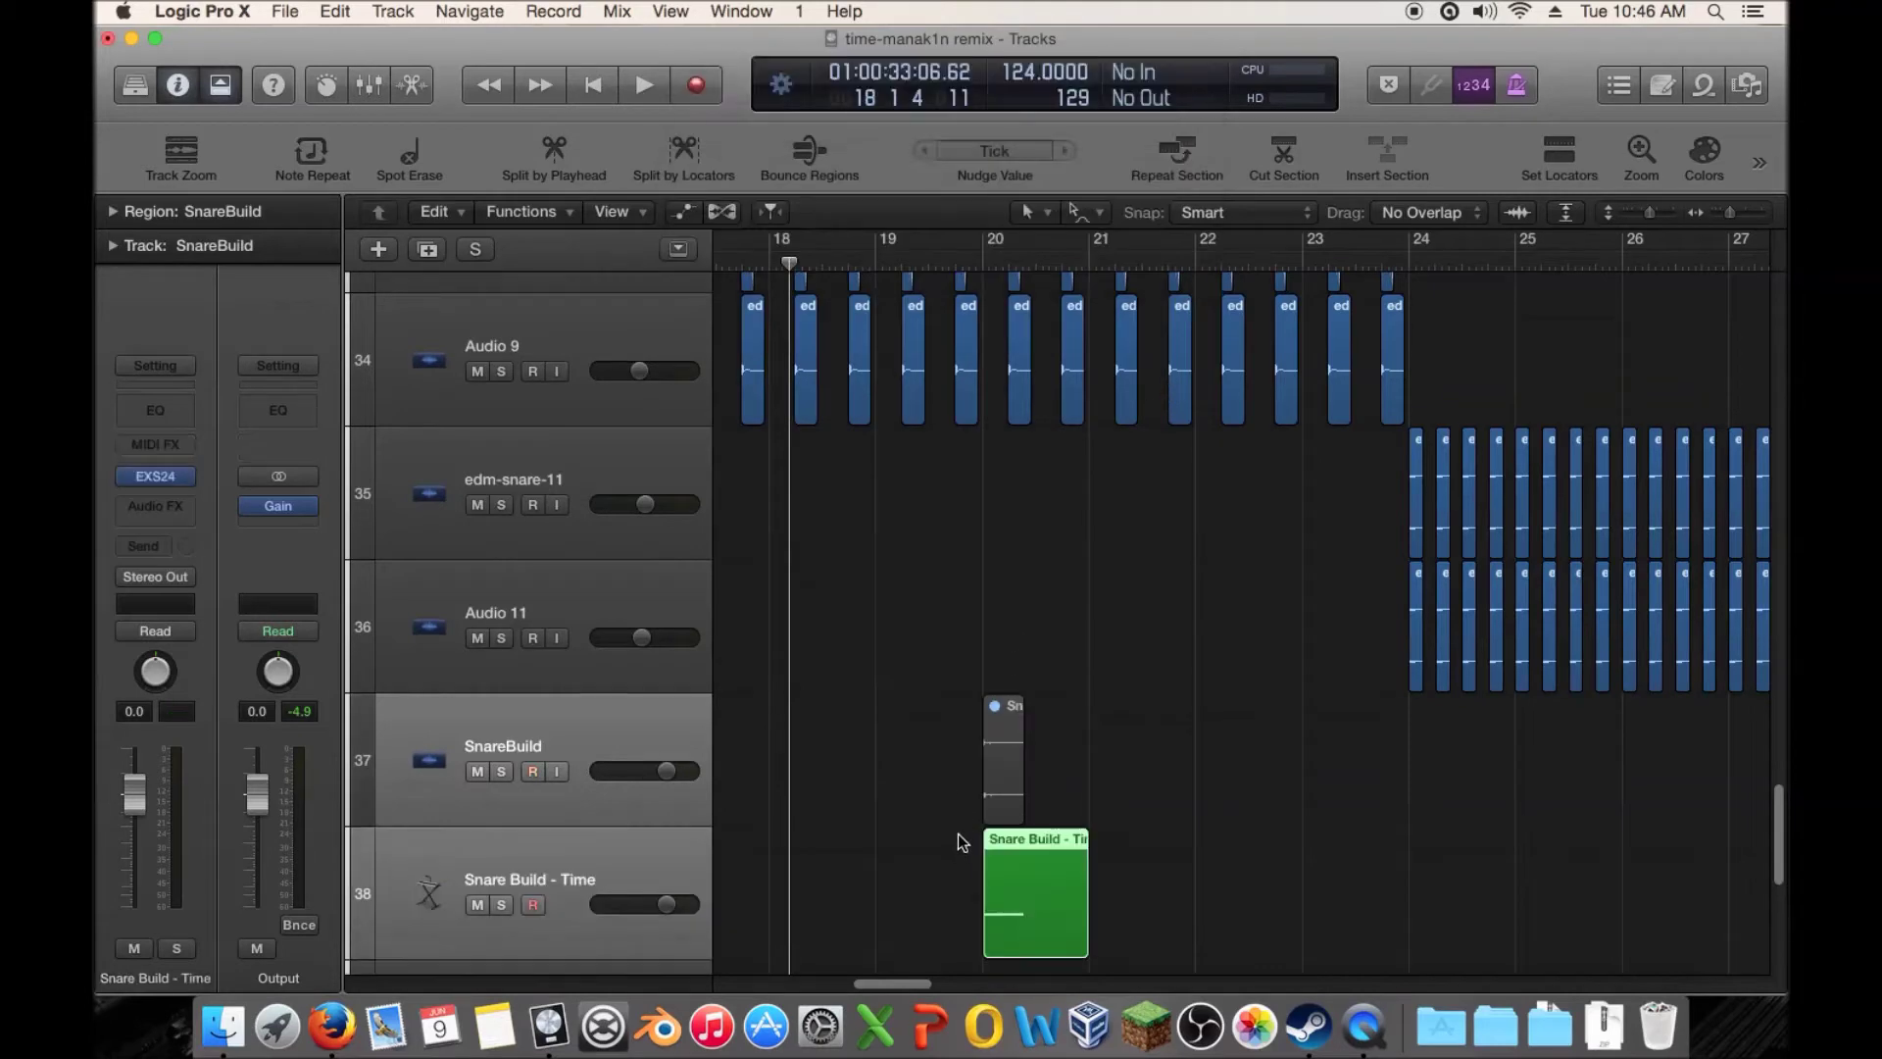
# Select the Snare Build - Time sampler track and play its MIDI region at bar 20
pyautogui.scroll(-2, 863, 821)
pyautogui.click(567, 720)
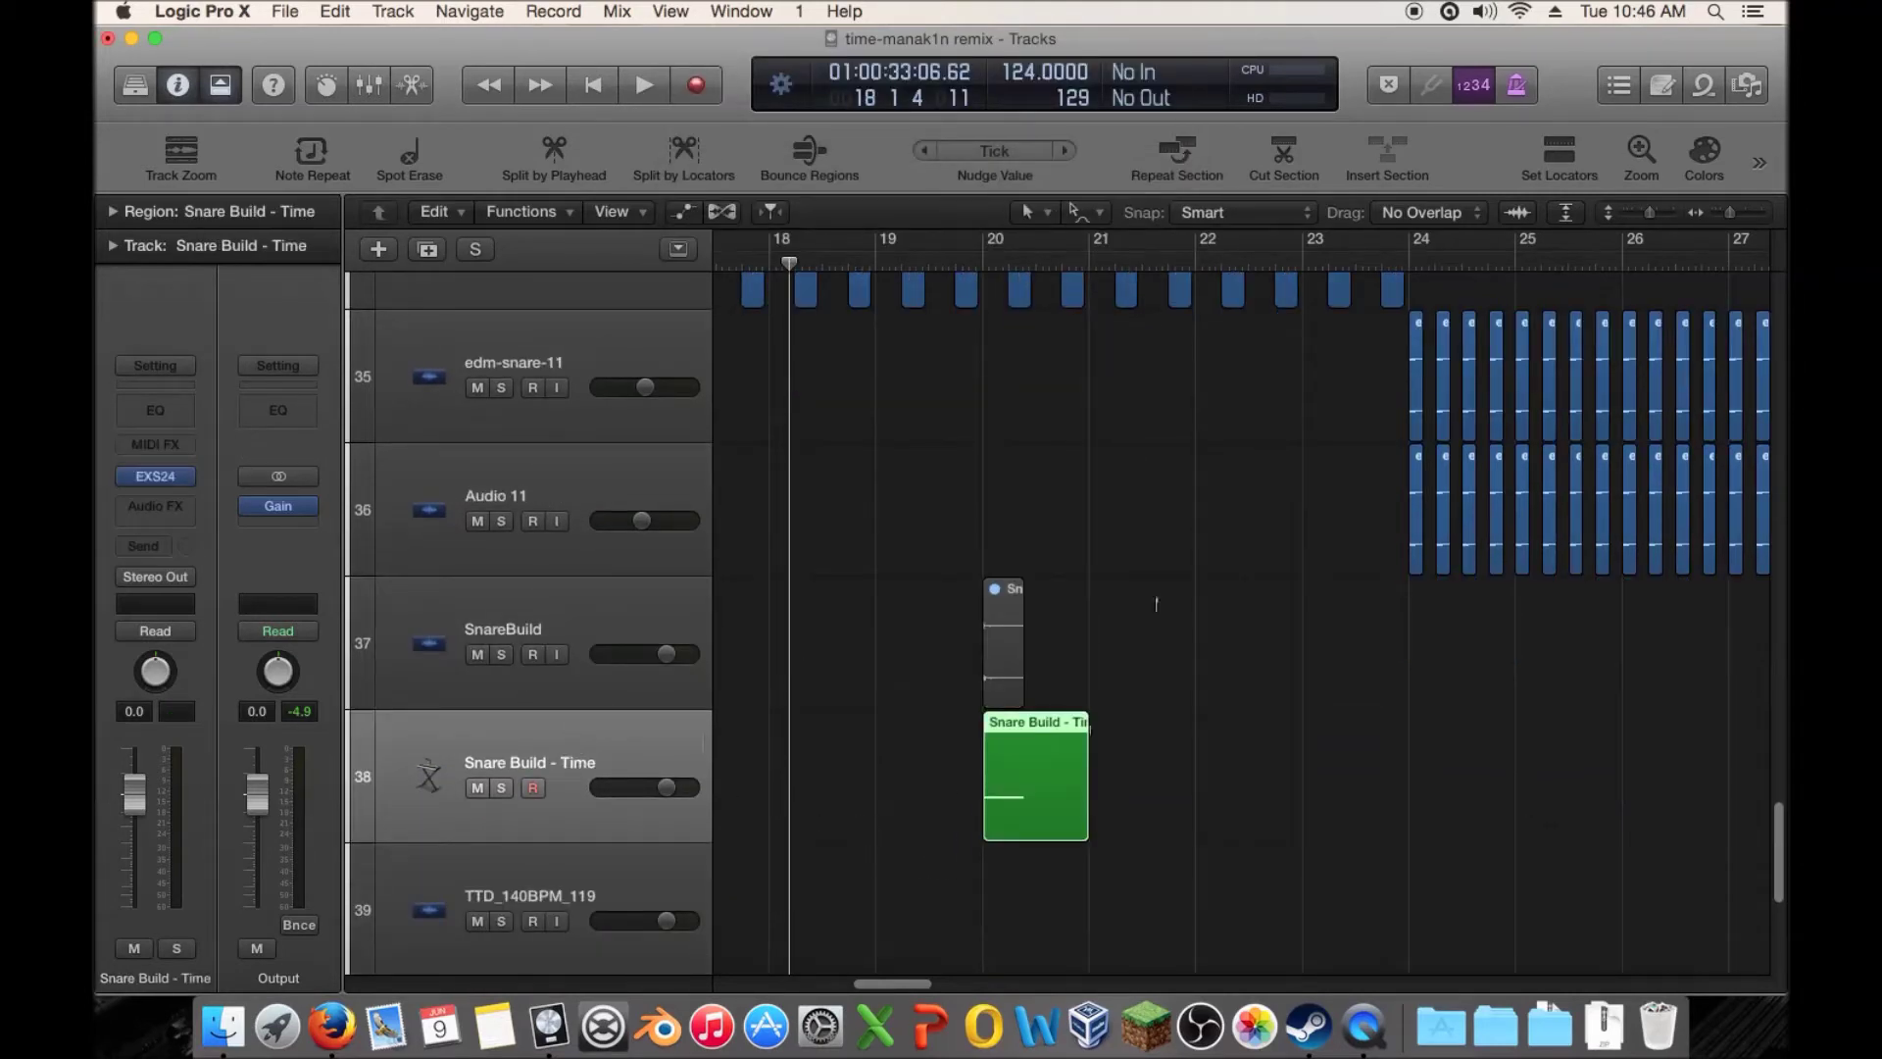
pyautogui.click(961, 261)
pyautogui.press('s')
pyautogui.press('space')
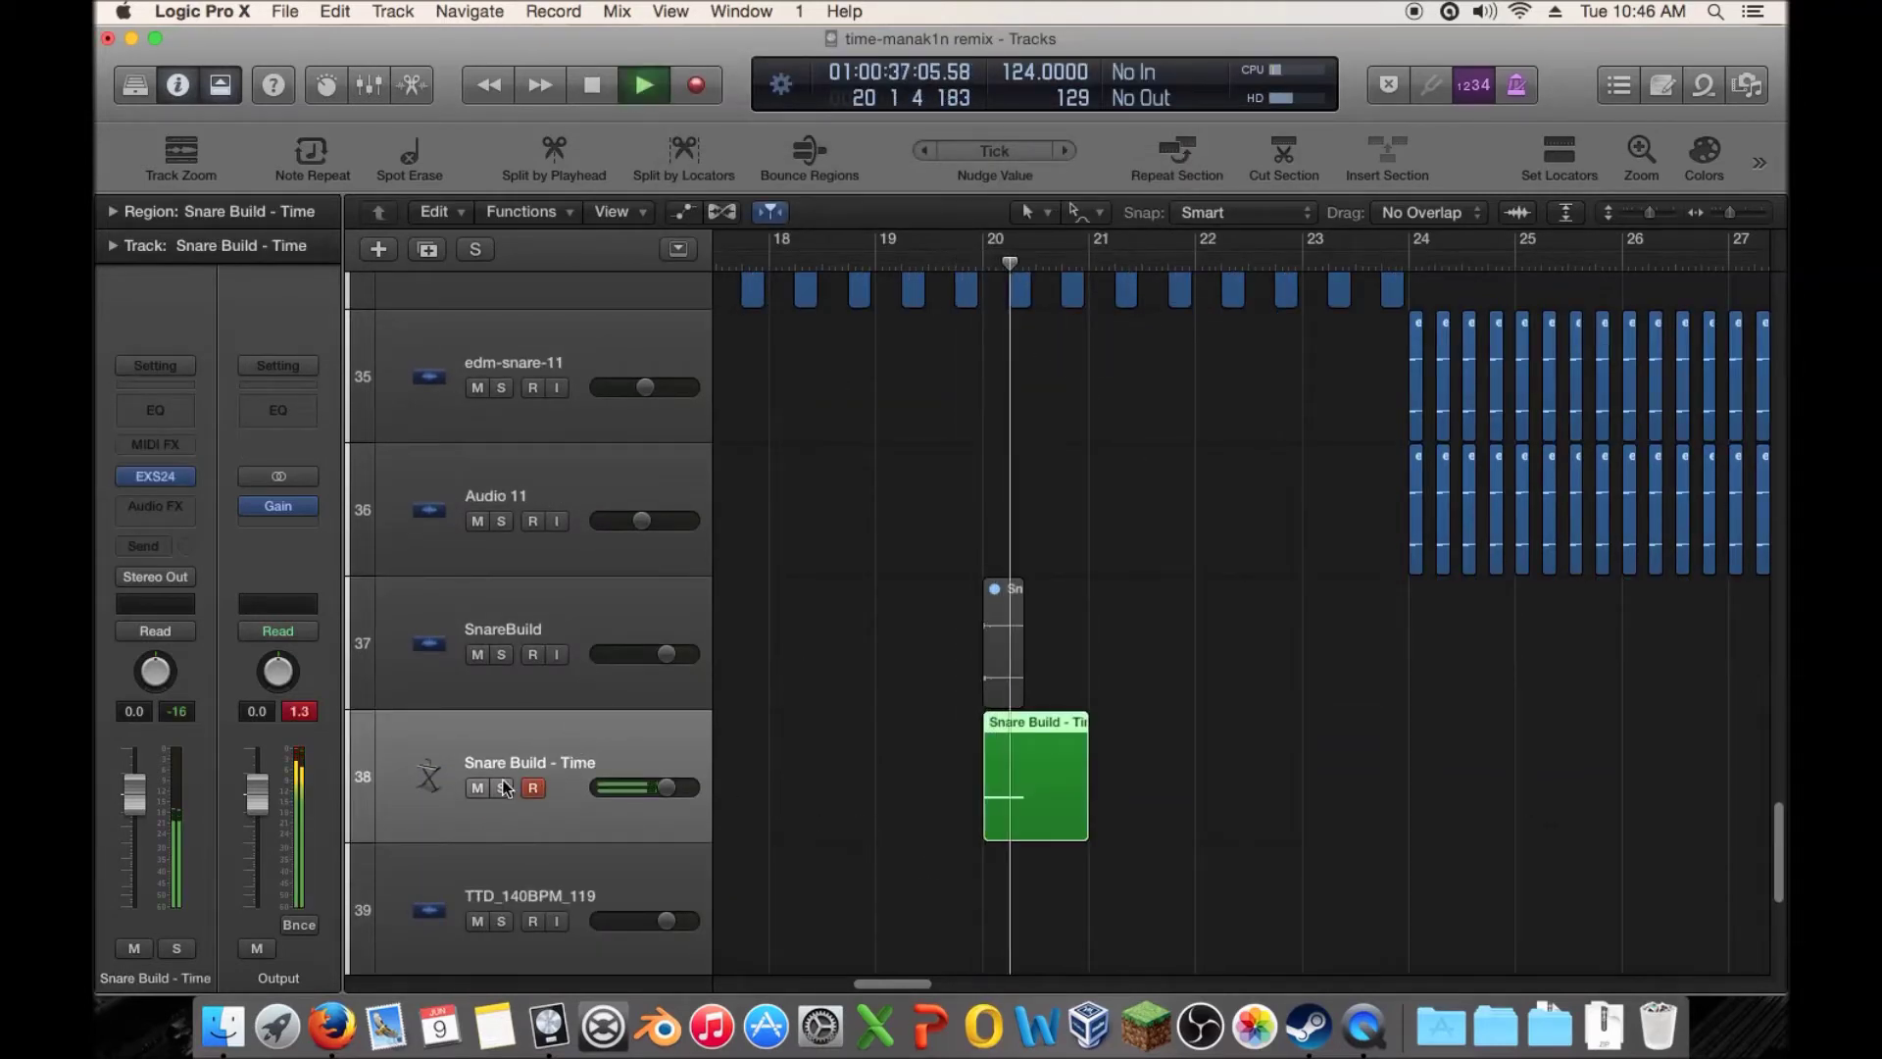
pyautogui.click(964, 267)
pyautogui.press('space')
# Unmute the SnareBuild audio region, play it soloed at bar 20, and replace the track's solo with a mute
pyautogui.click(501, 654)
pyautogui.click(501, 788)
pyautogui.moveTo(1117, 596); pyautogui.dragTo(887, 601)
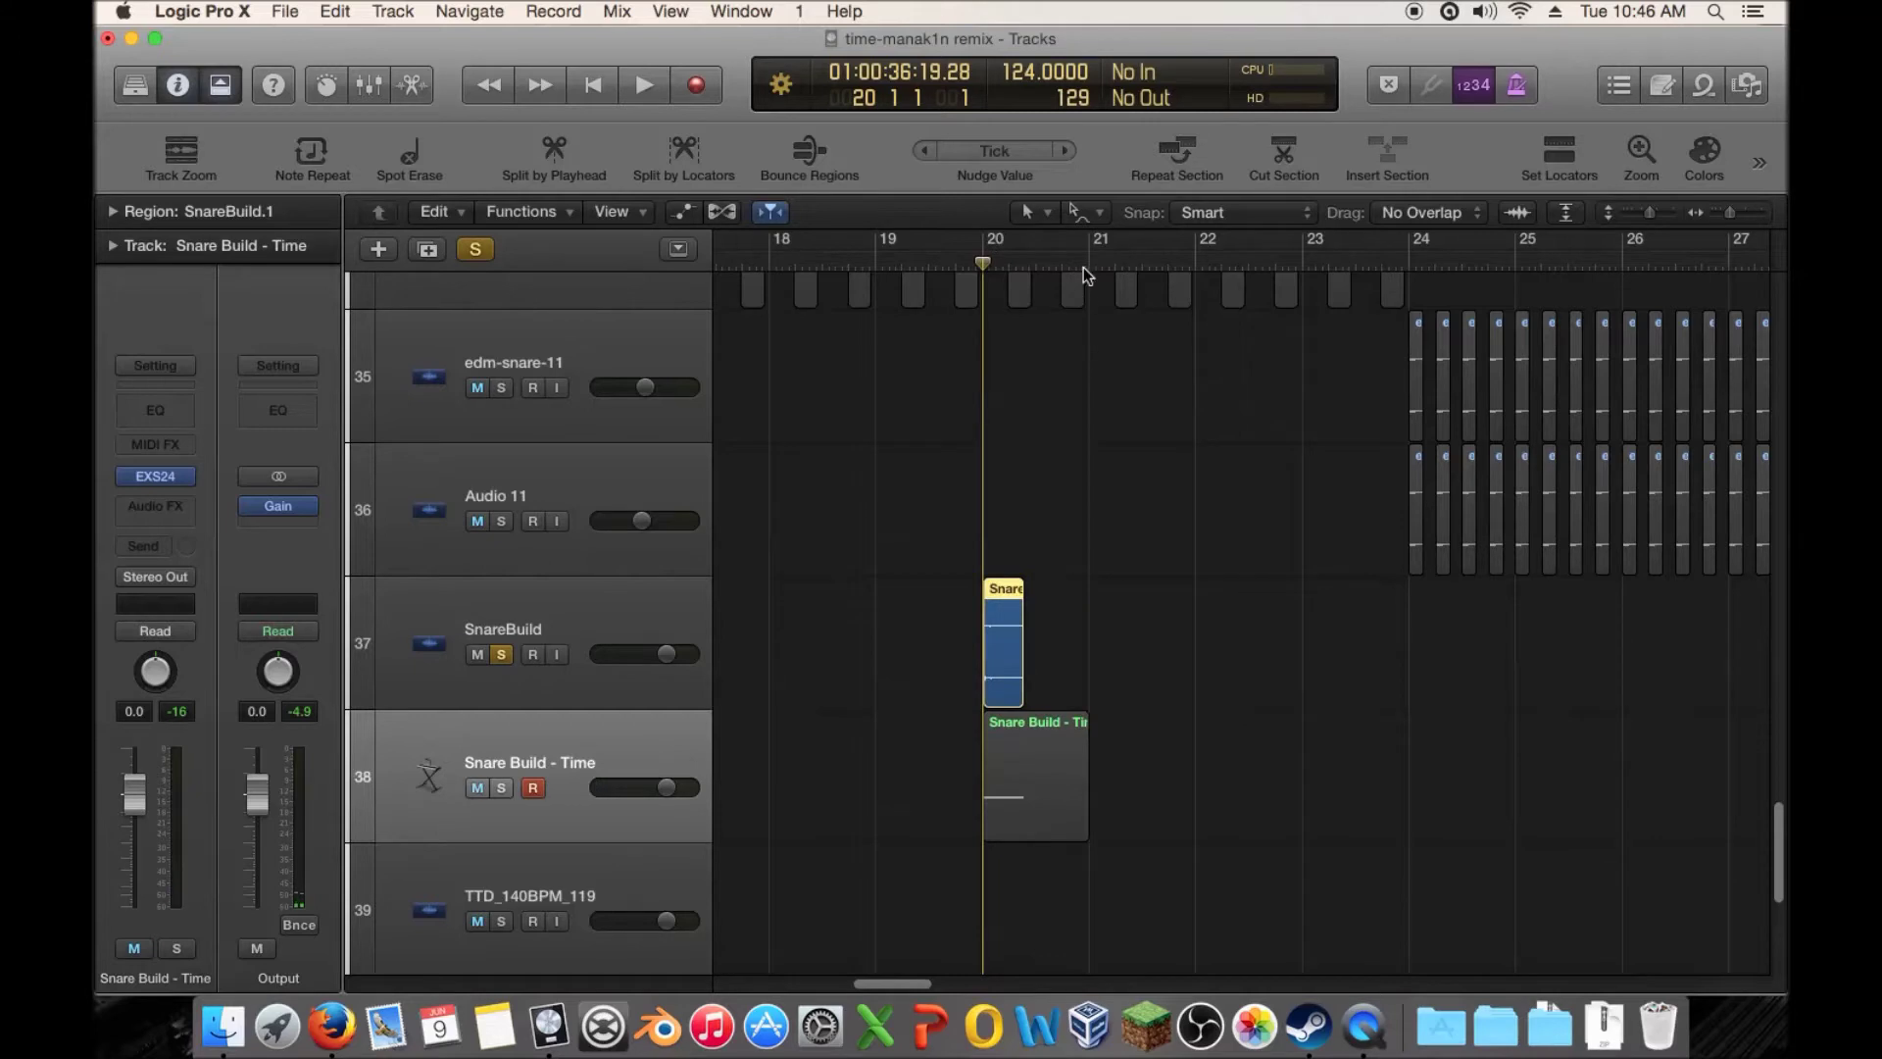
pyautogui.press('space')
pyautogui.click(968, 264)
pyautogui.press('space')
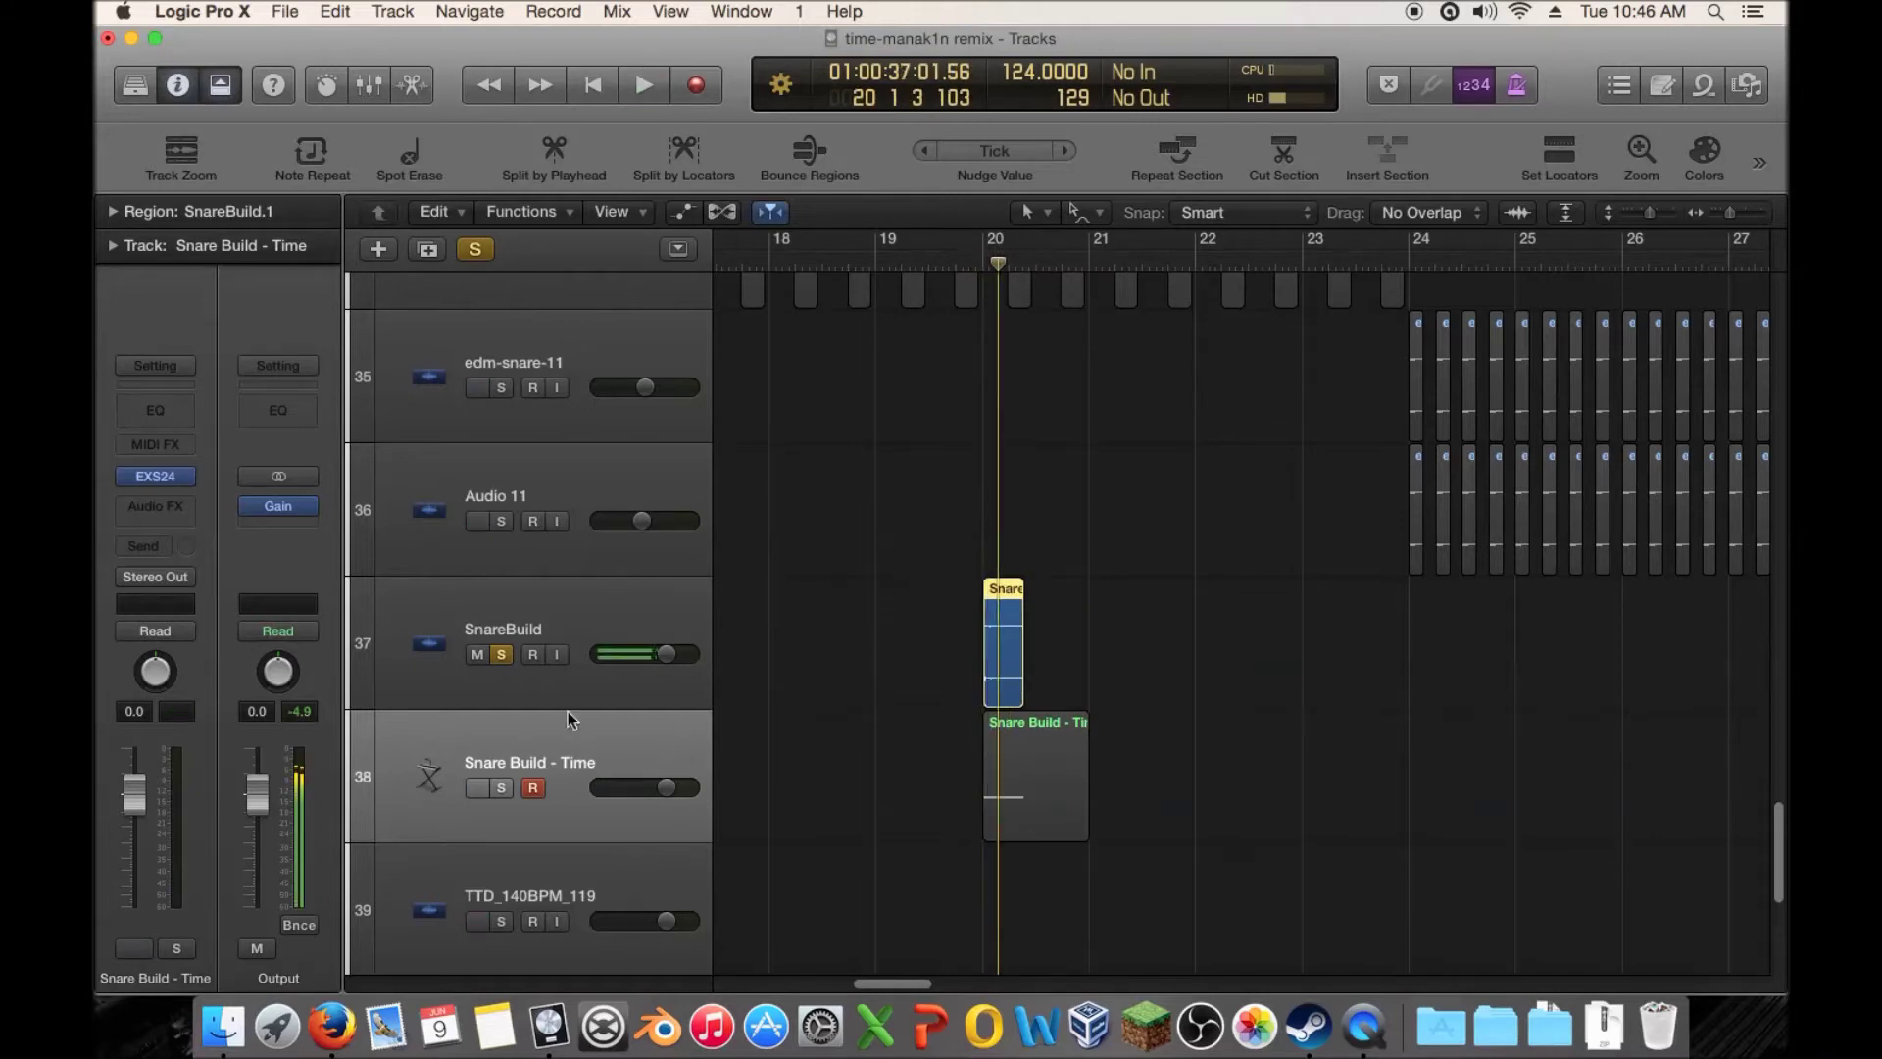
pyautogui.click(501, 654)
pyautogui.click(478, 654)
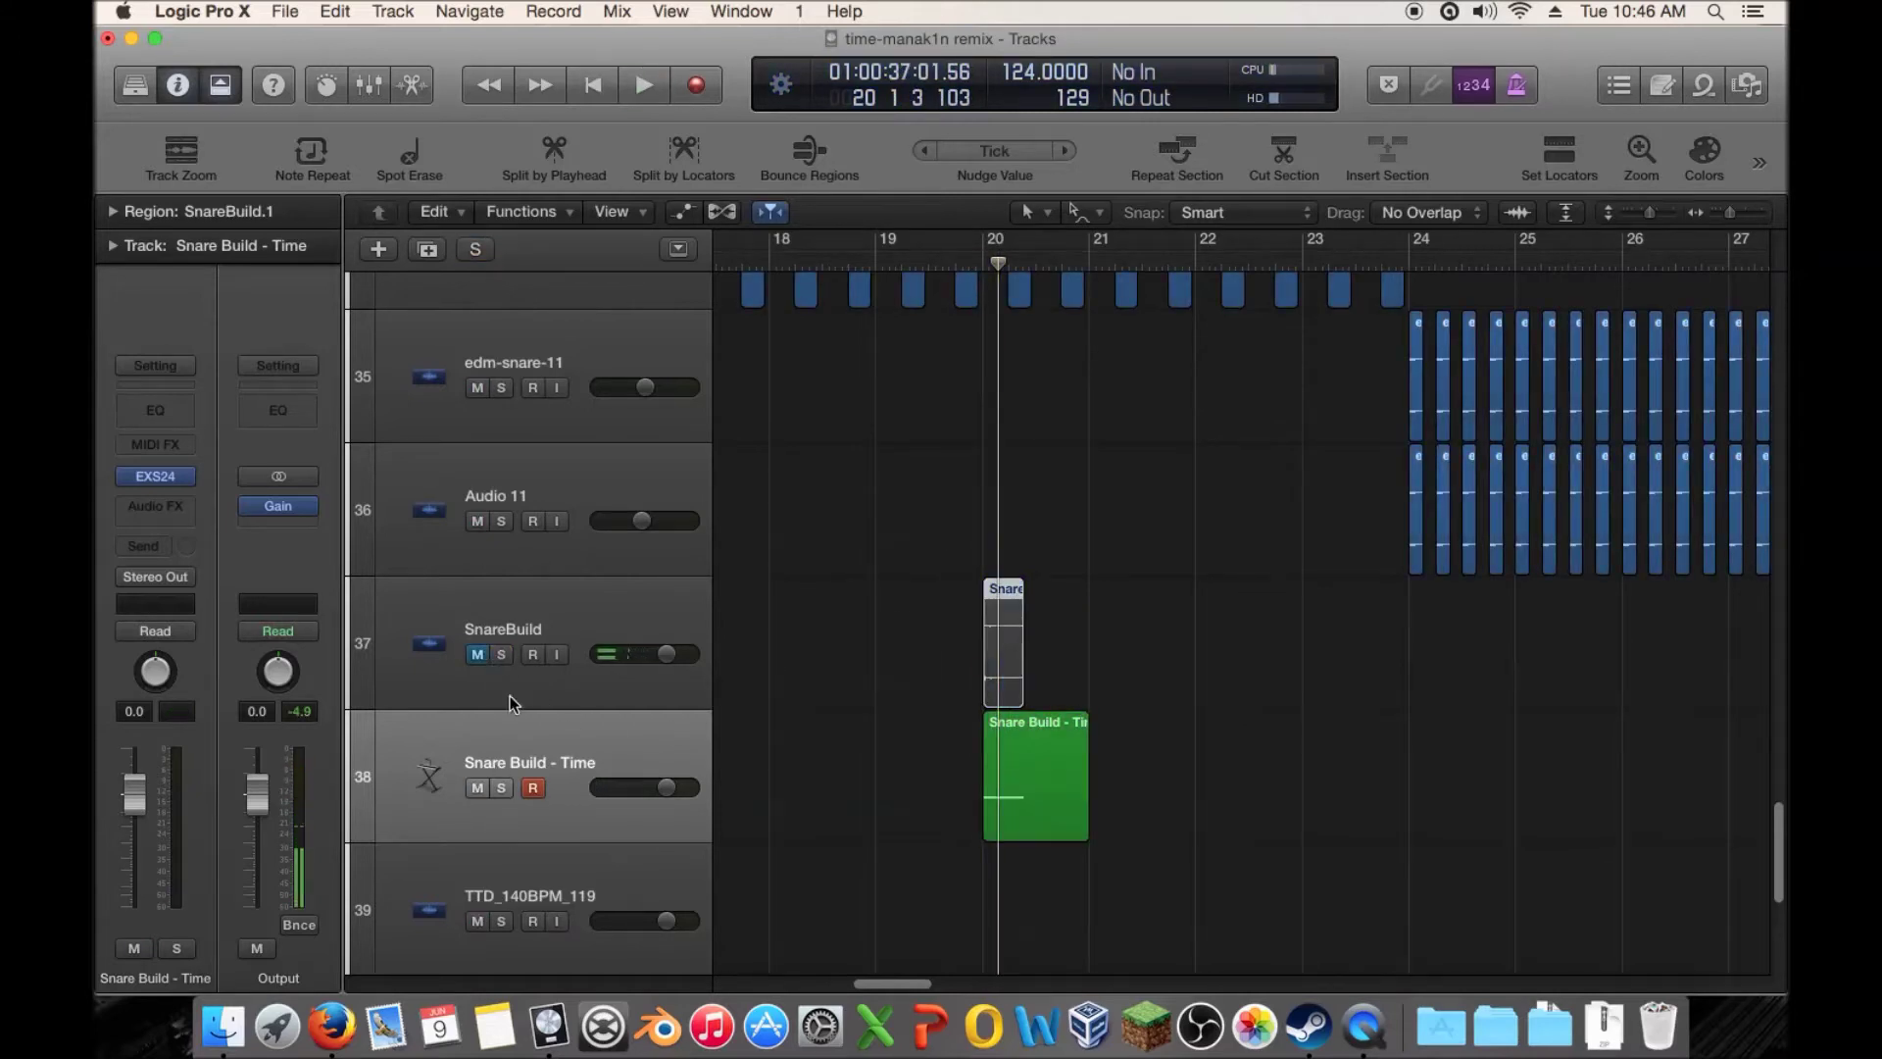
# Open the Snare Build - Time MIDI region in the Piano Roll and shorten its C2 note to one beat
pyautogui.click(598, 757)
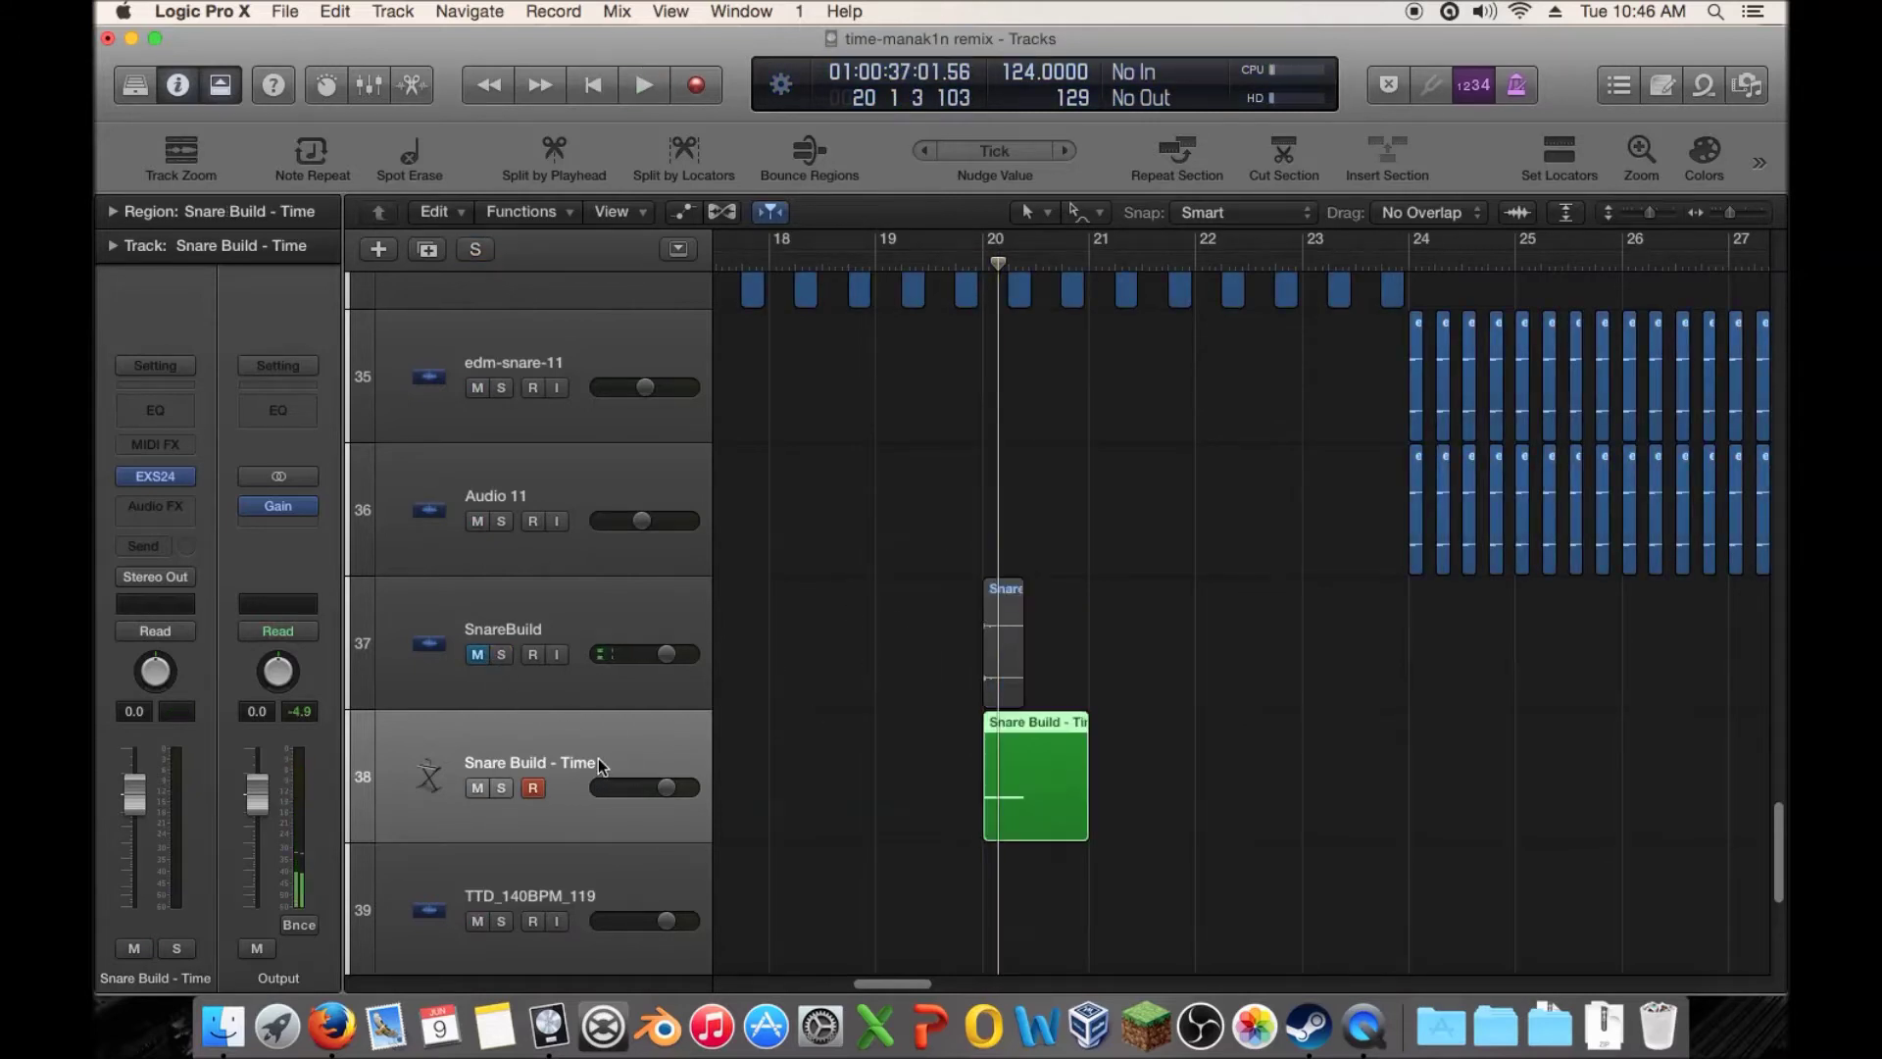
pyautogui.doubleClick(1000, 782)
pyautogui.moveTo(826, 823); pyautogui.dragTo(775, 826)
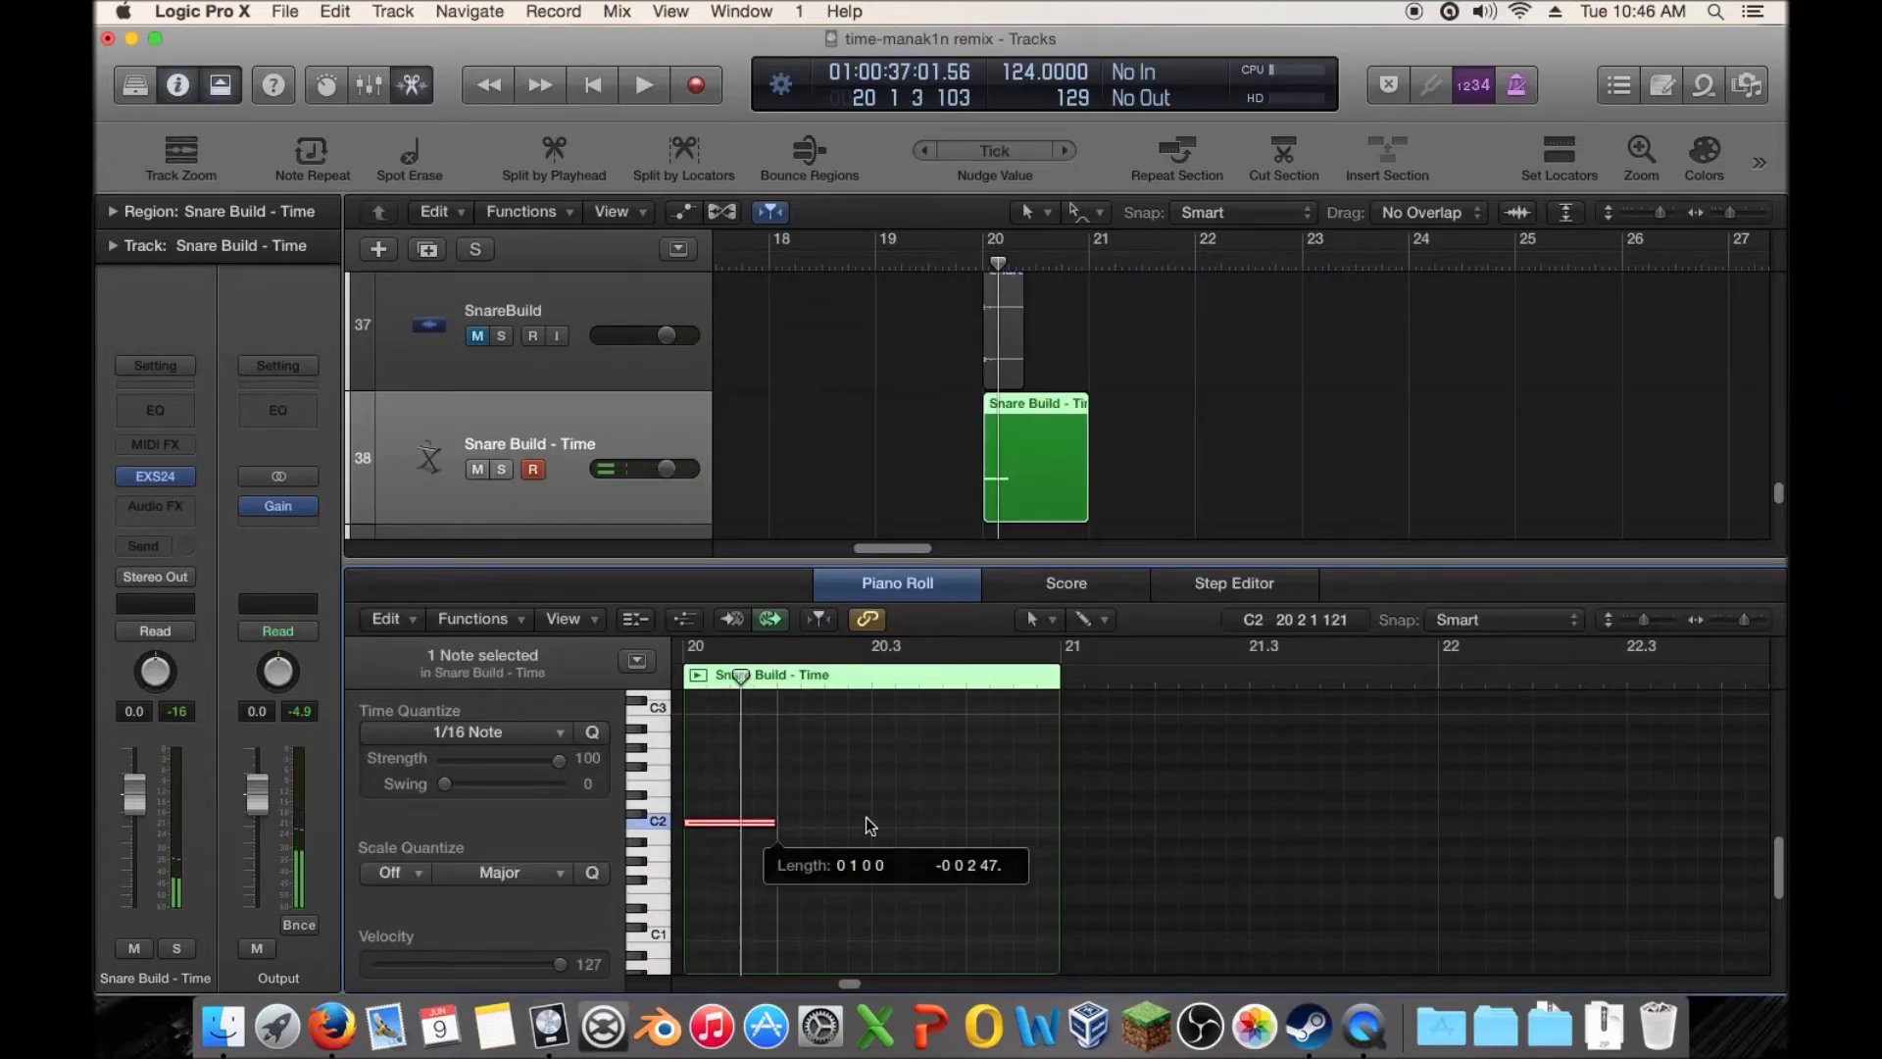
# Reorder the Snare Build - Time track above the SnareBuild track and hide the editor and the toolbar
pyautogui.scroll(-5, 1716, 243)
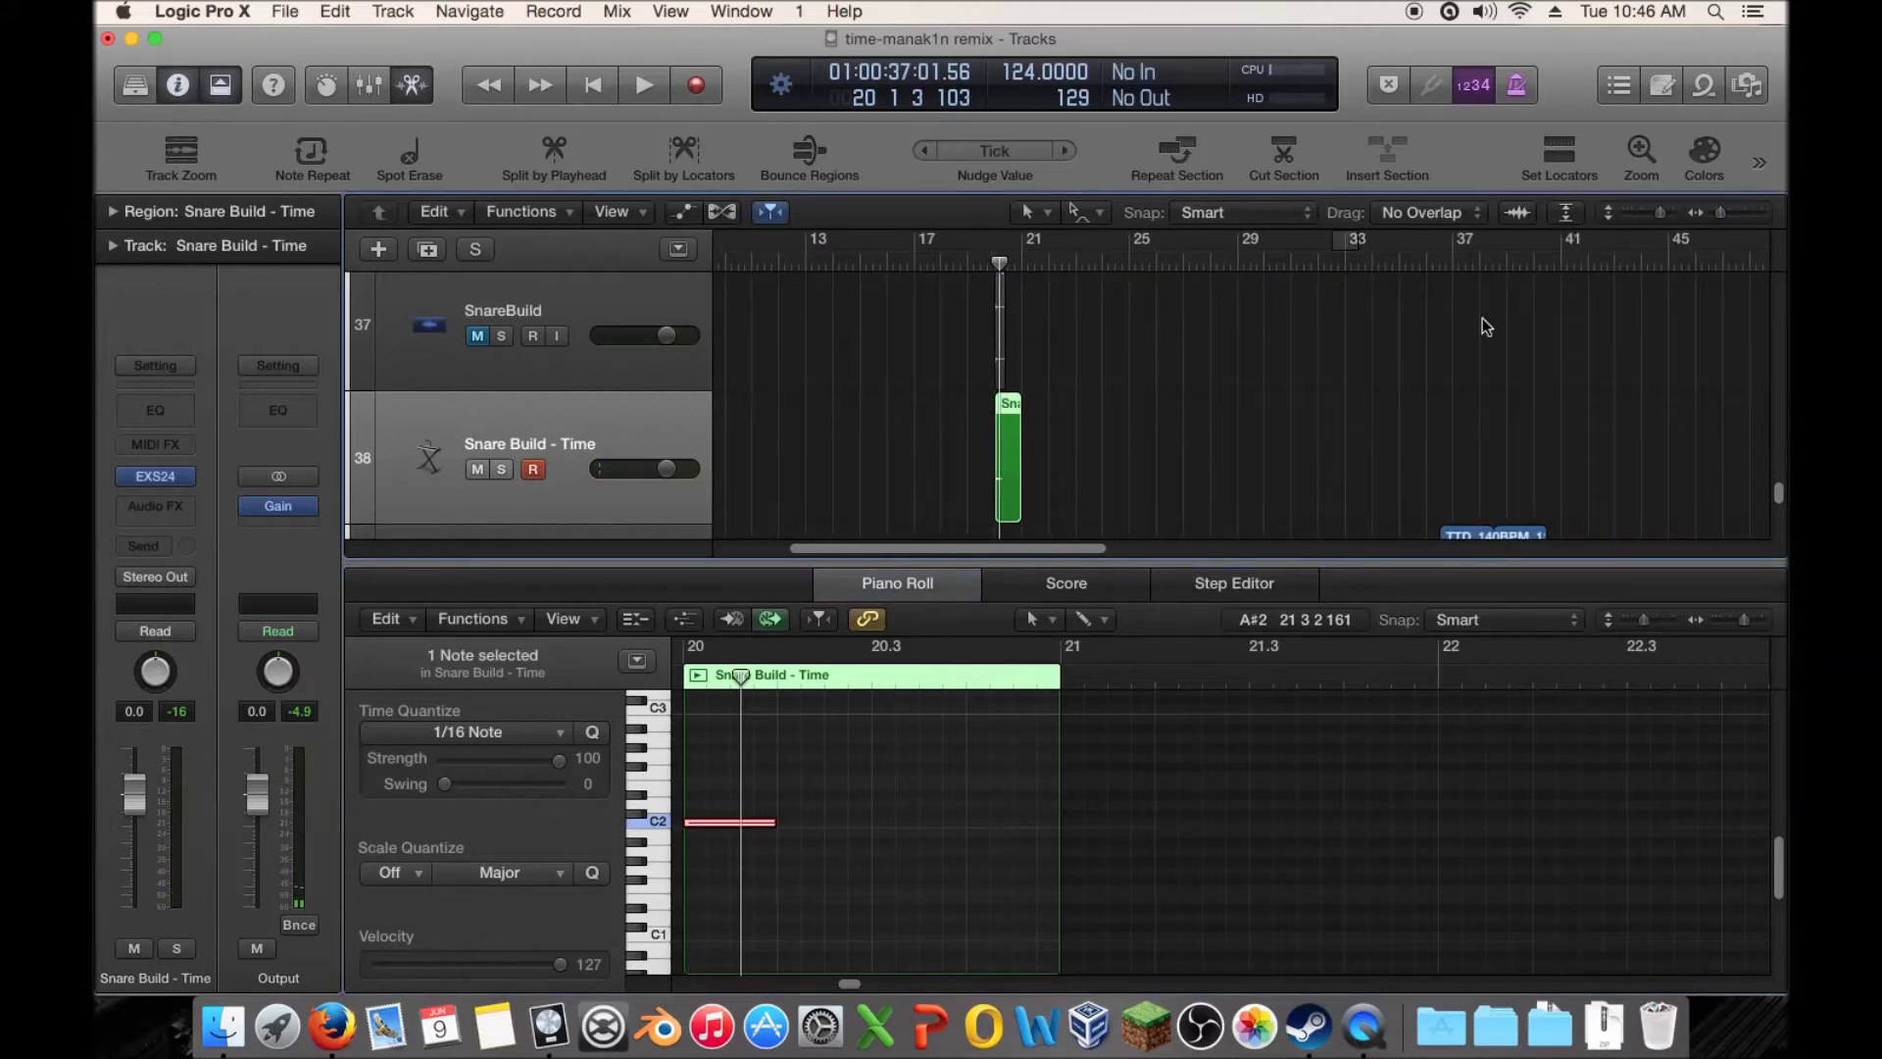
pyautogui.scroll(3, 1445, 352)
pyautogui.scroll(-3, 1437, 361)
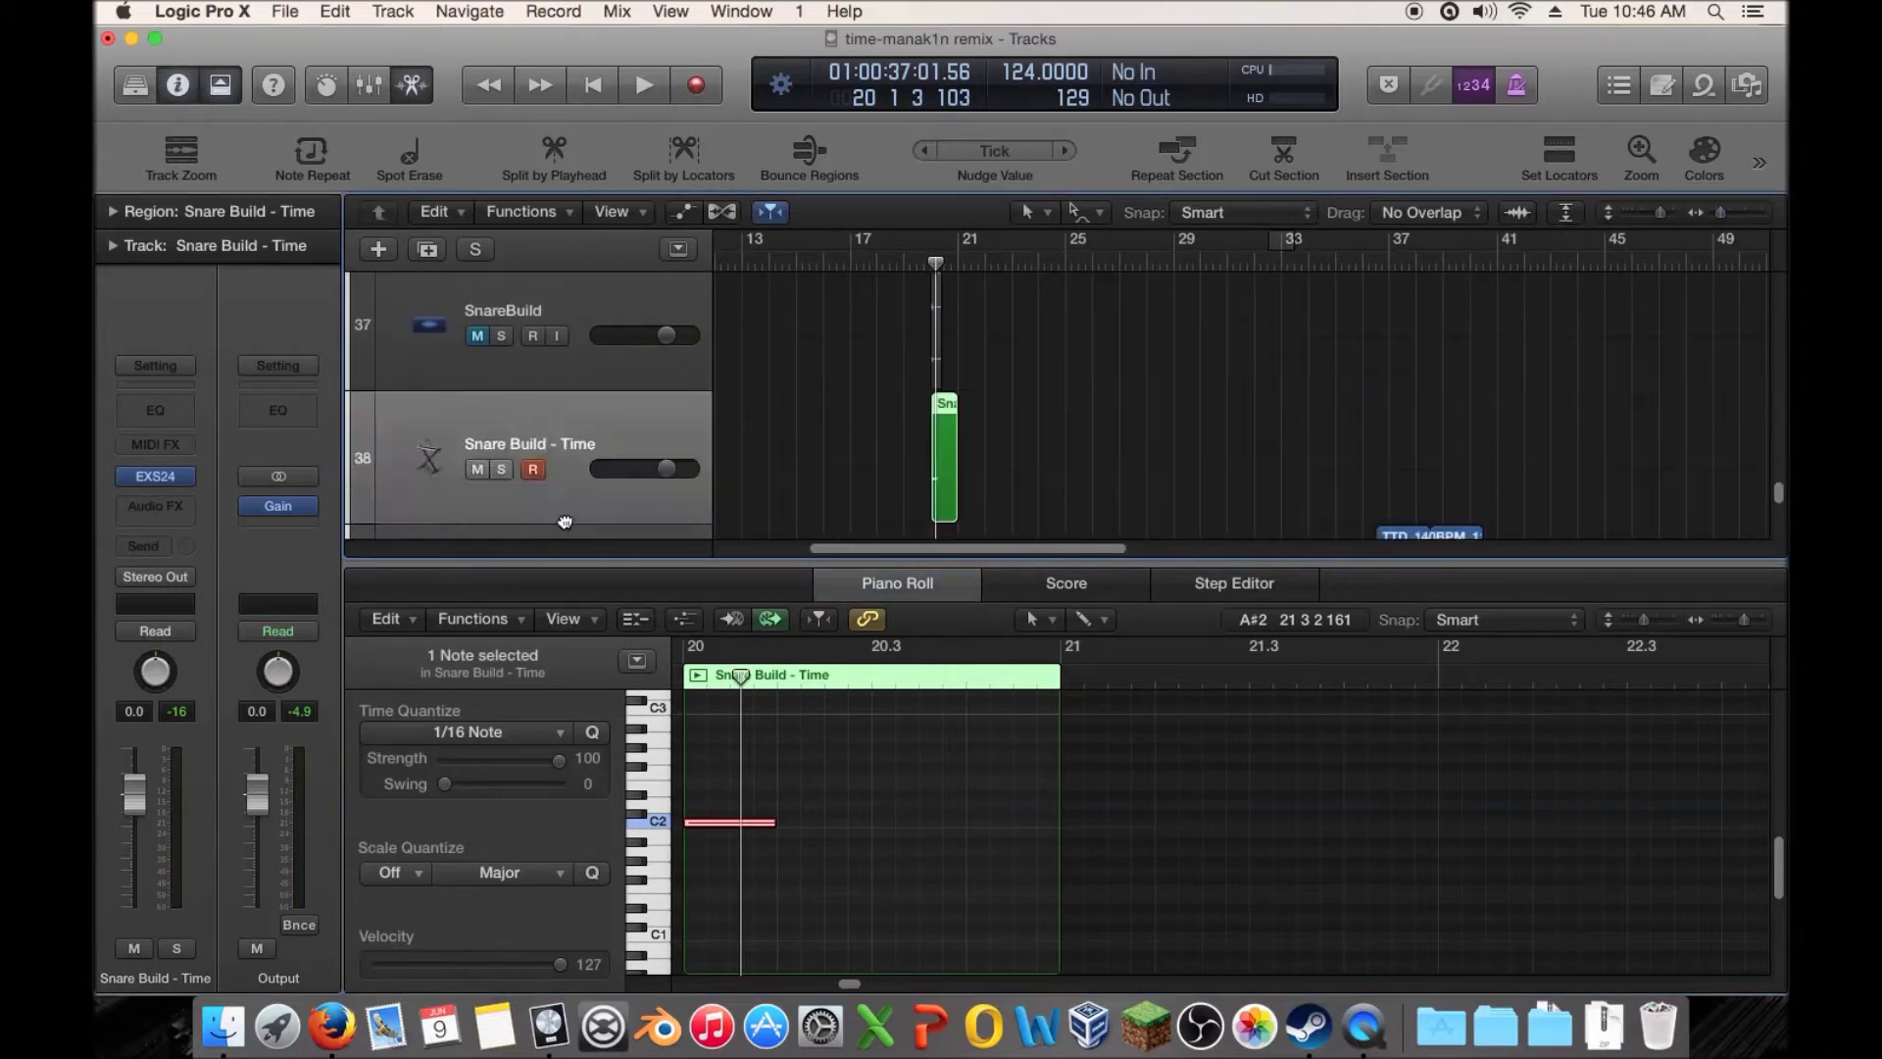
pyautogui.moveTo(577, 397); pyautogui.dragTo(593, 297)
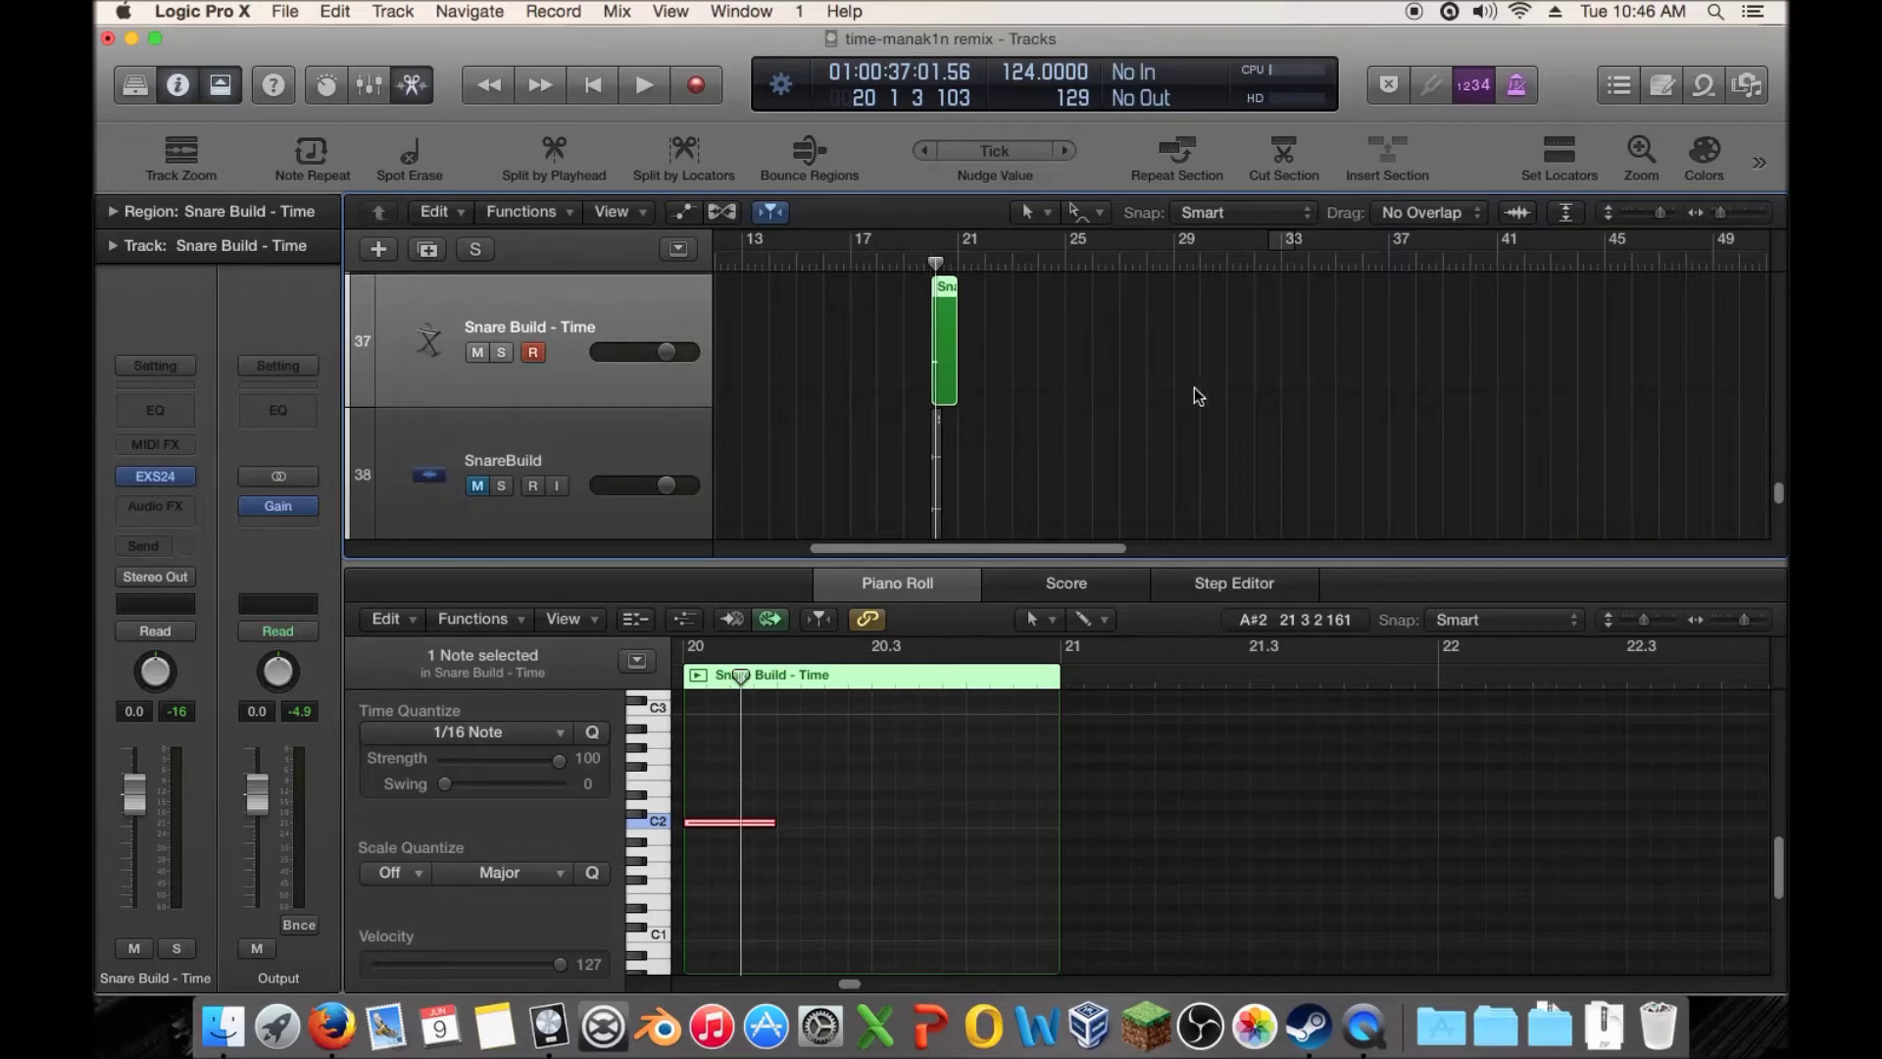
pyautogui.click(413, 84)
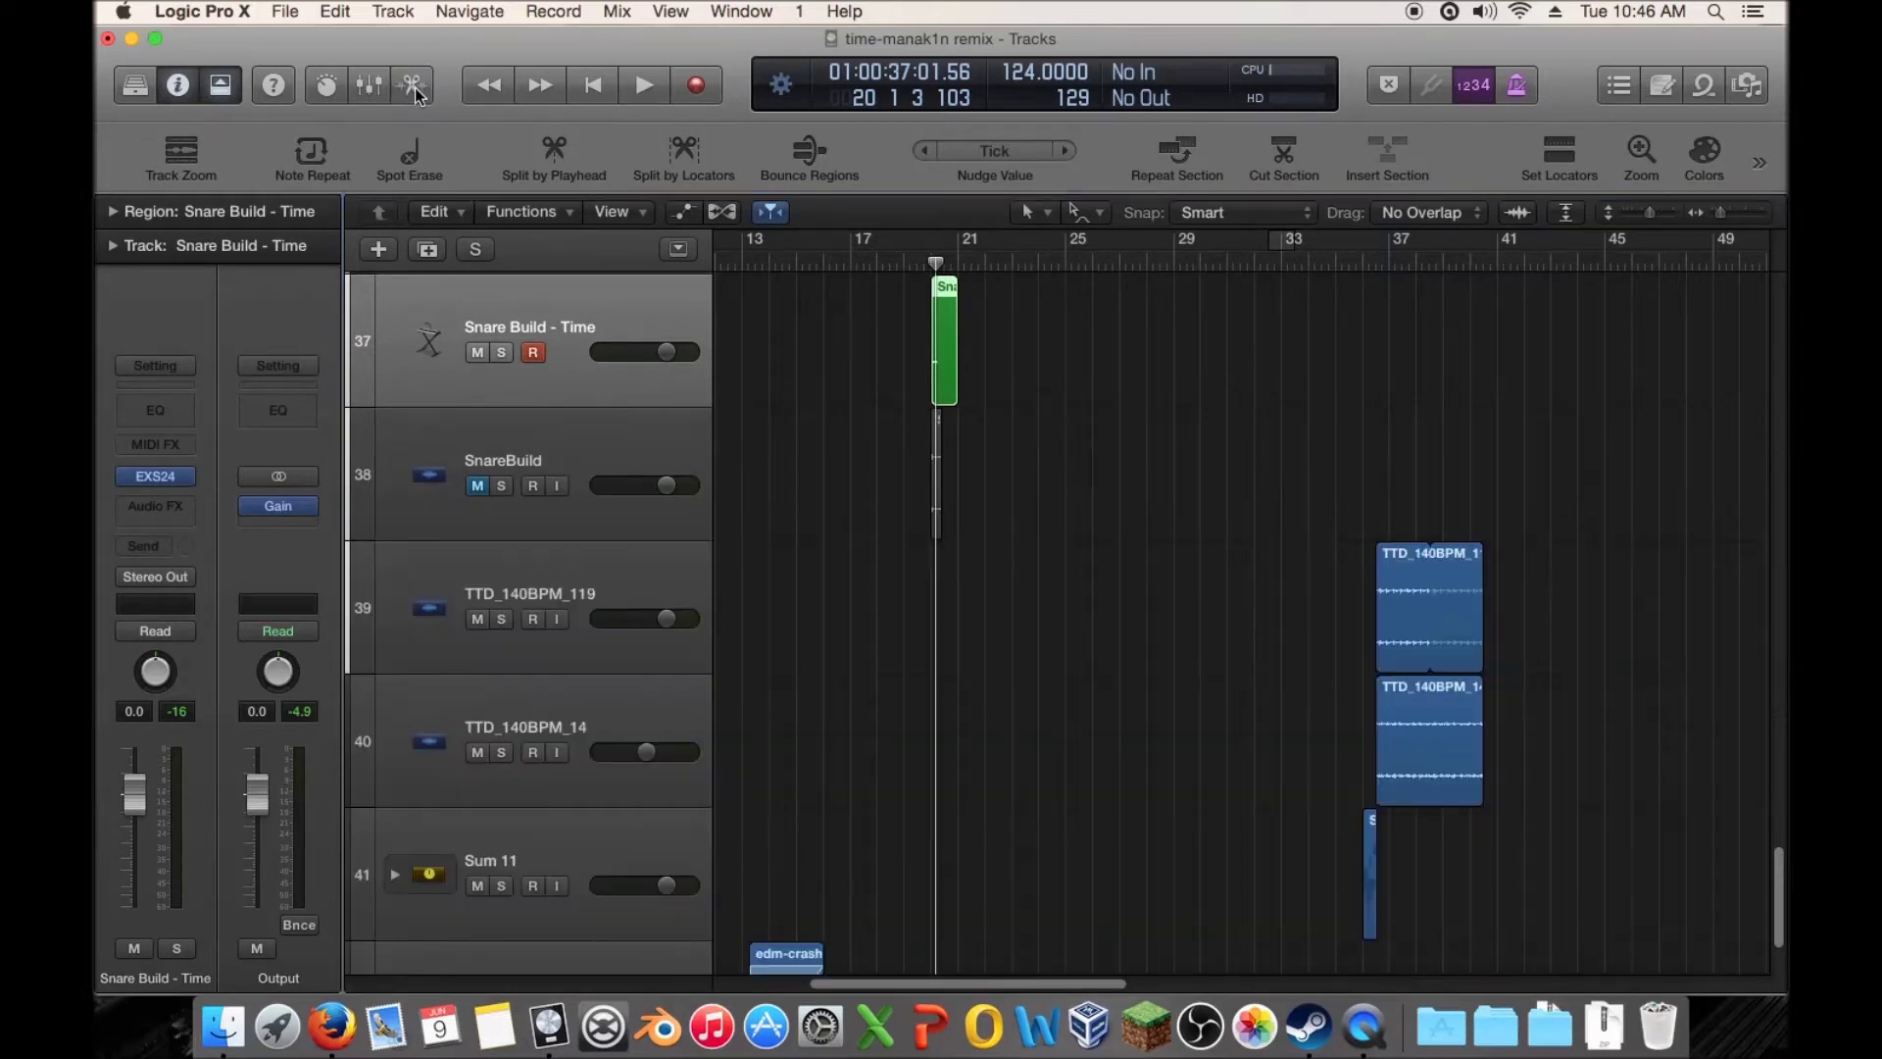
pyautogui.click(218, 85)
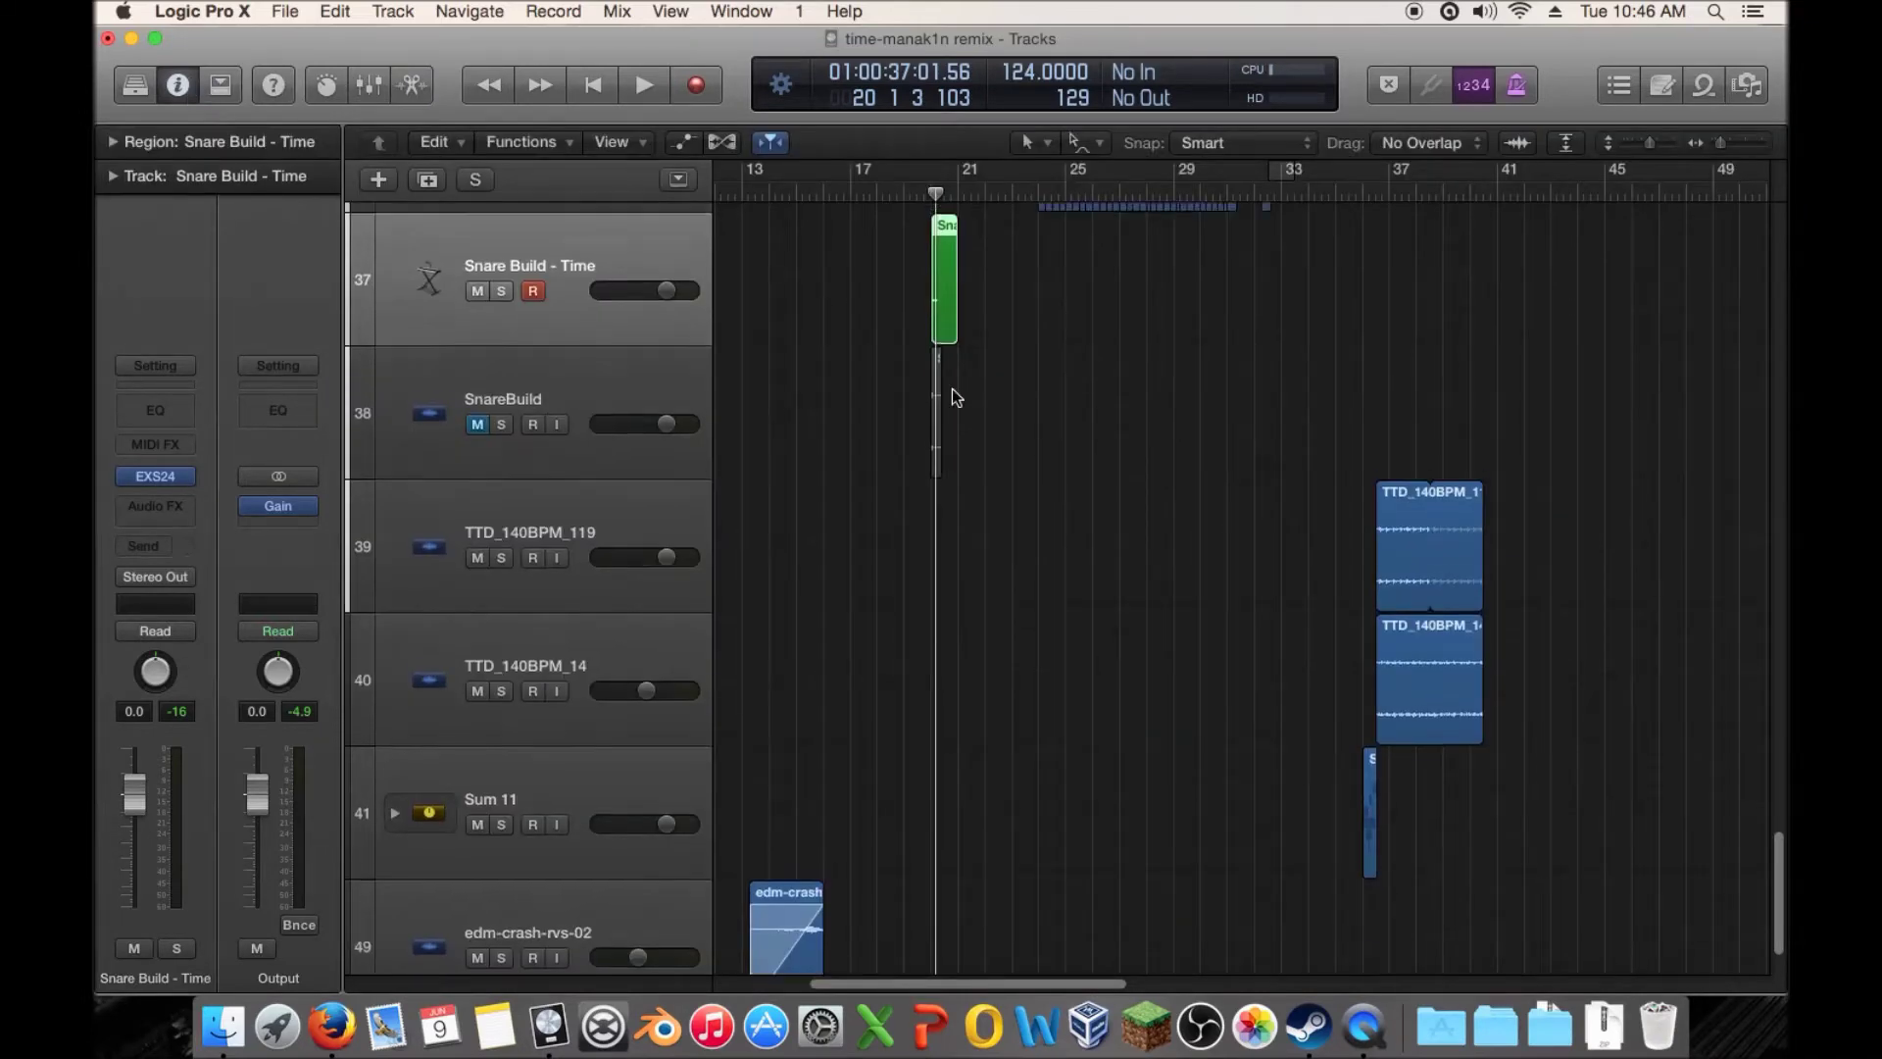
# Relocate the Snare Build - Time region to bar 24 and open it in the Piano Roll
pyautogui.scroll(4, 1165, 586)
pyautogui.hscroll(2, 980, 716)
pyautogui.moveTo(885, 679); pyautogui.dragTo(992, 680)
pyautogui.doubleClick(995, 687)
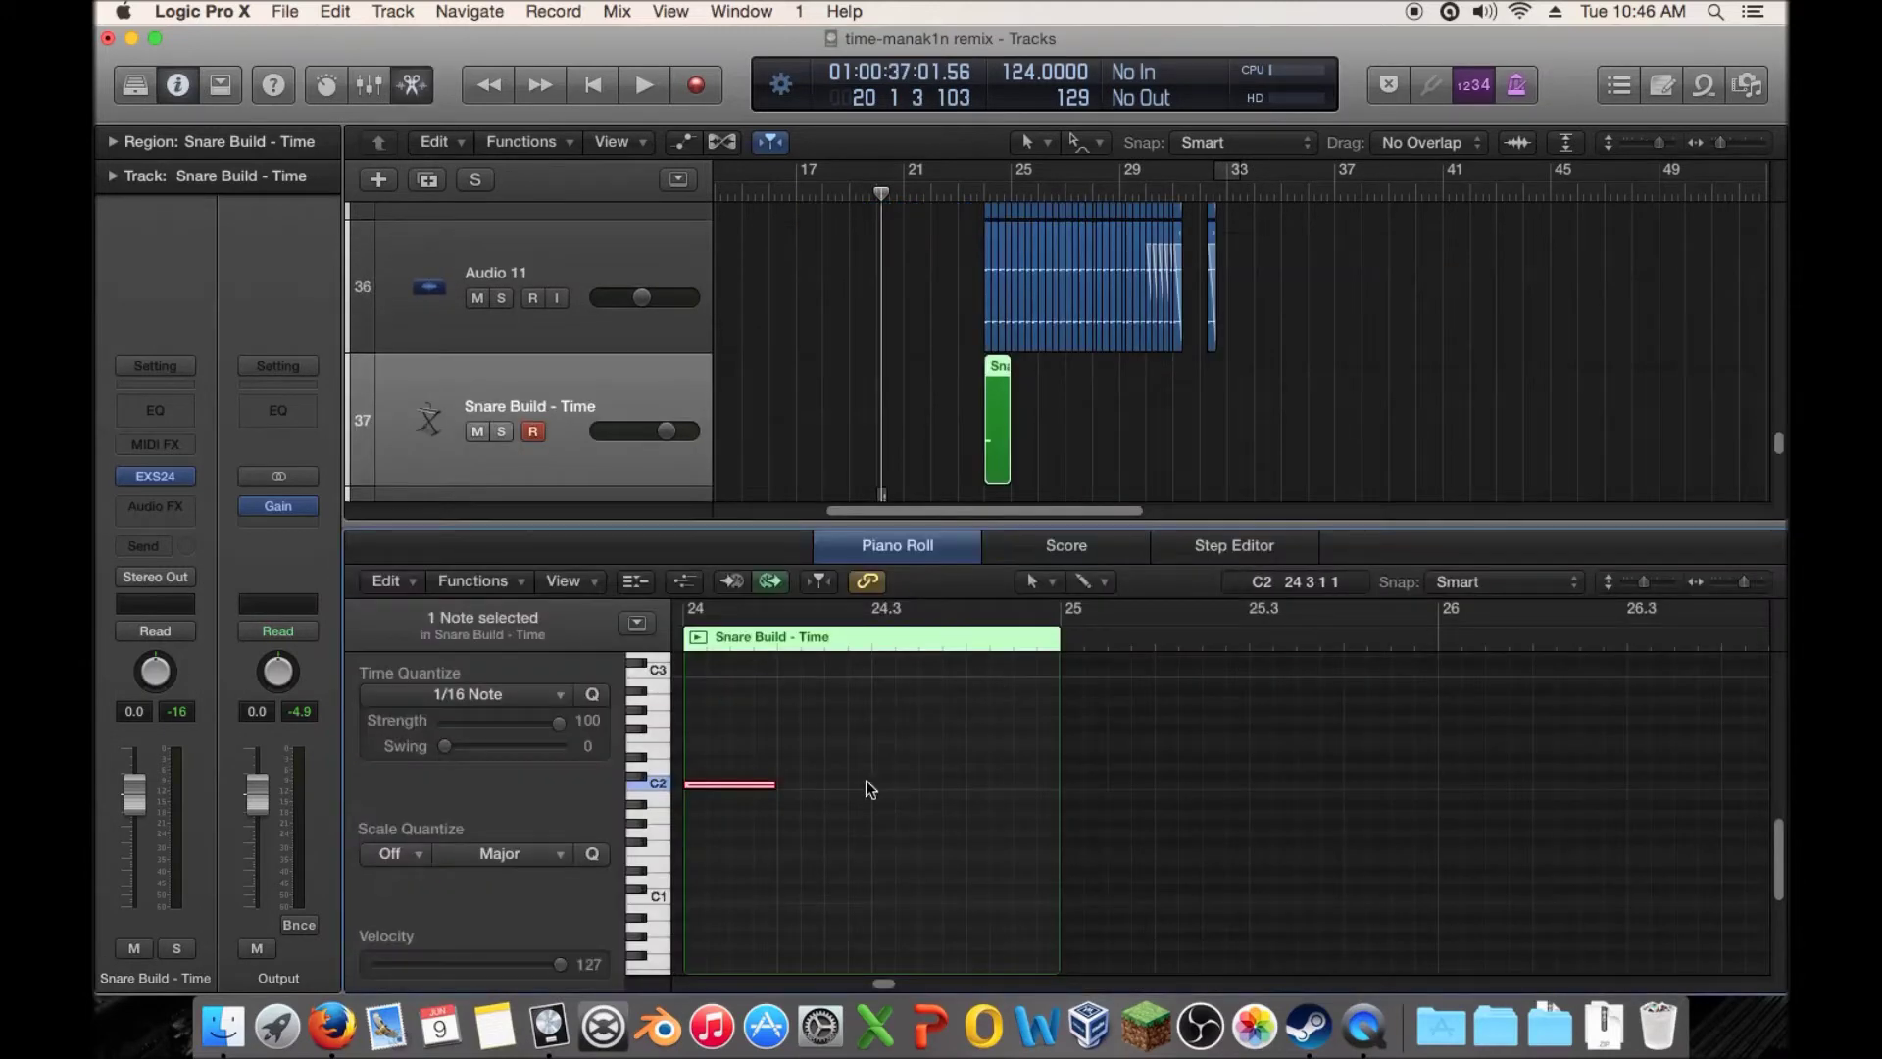
# Duplicate the C2 note until four one-beat notes fill bar 24, and select all four
pyautogui.moveTo(727, 784); pyautogui.dragTo(936, 785)
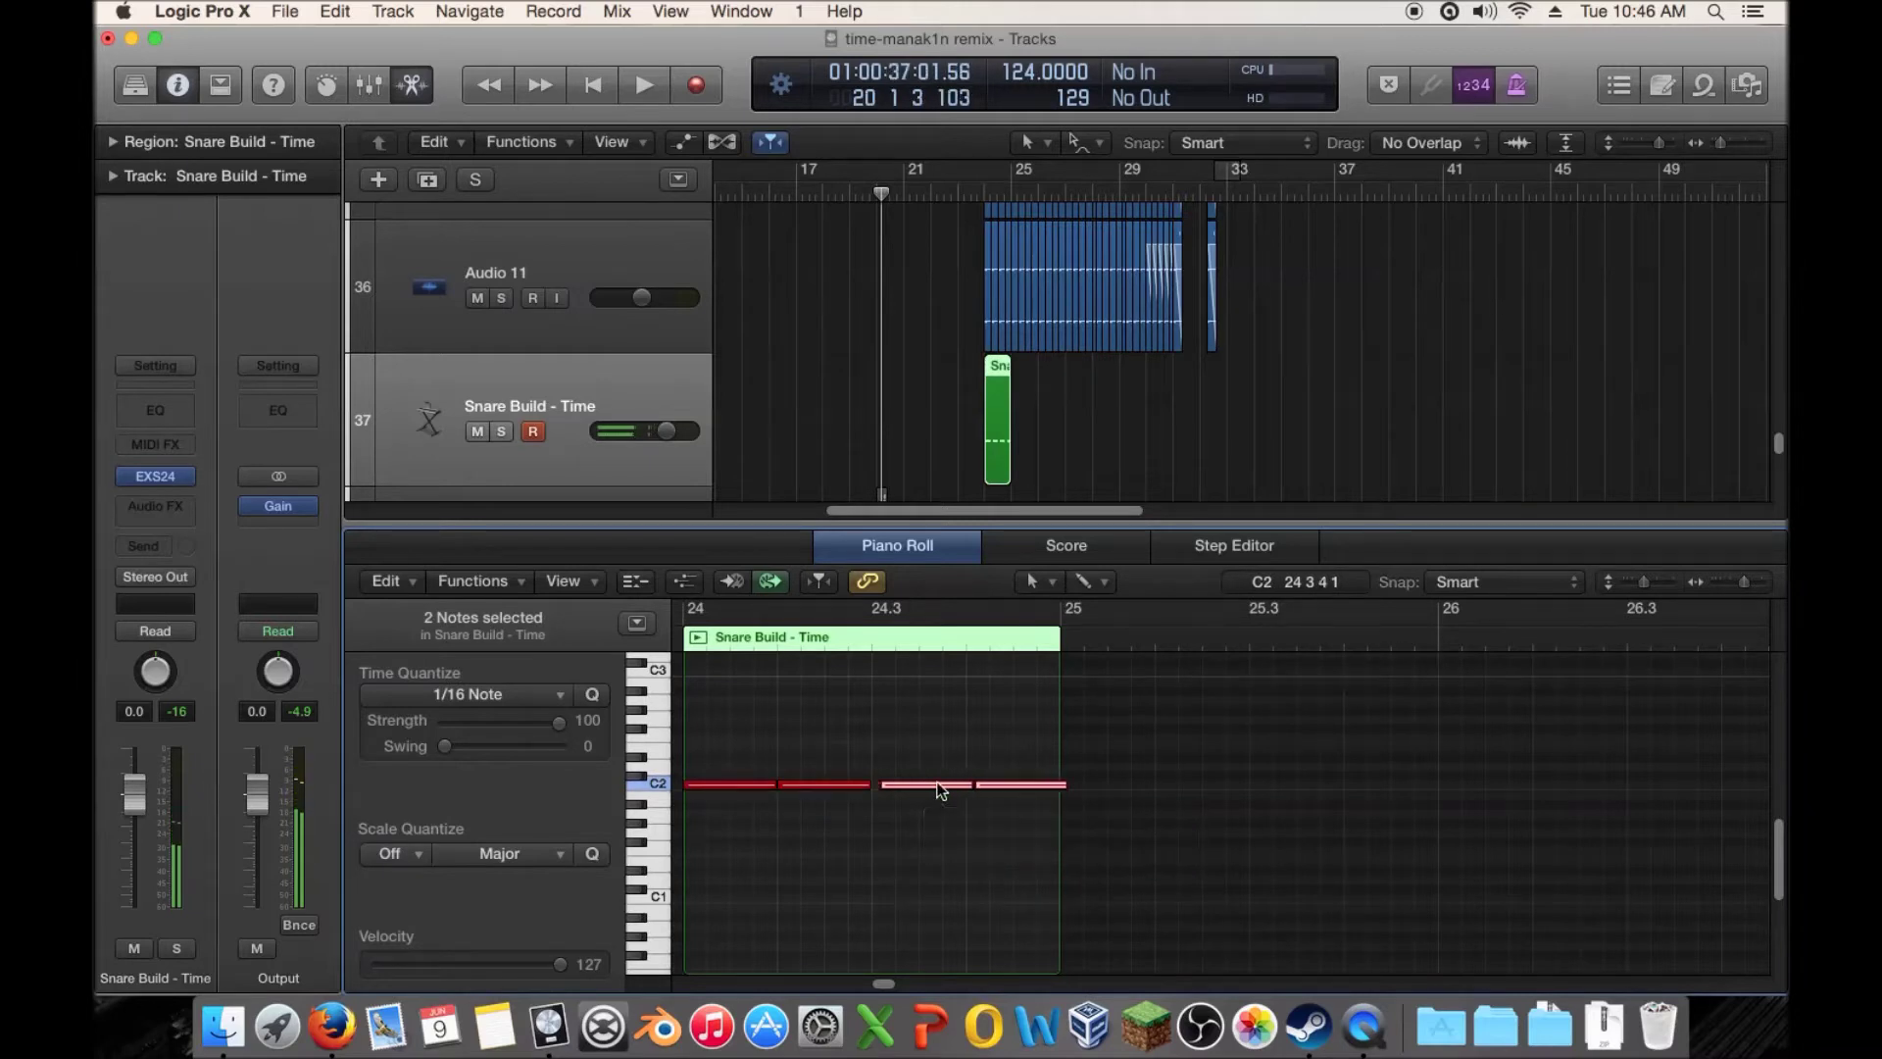
pyautogui.press('super+z')
pyautogui.moveTo(731, 785); pyautogui.dragTo(924, 786)
pyautogui.moveTo(1024, 733); pyautogui.dragTo(733, 792)
pyautogui.moveTo(732, 785)
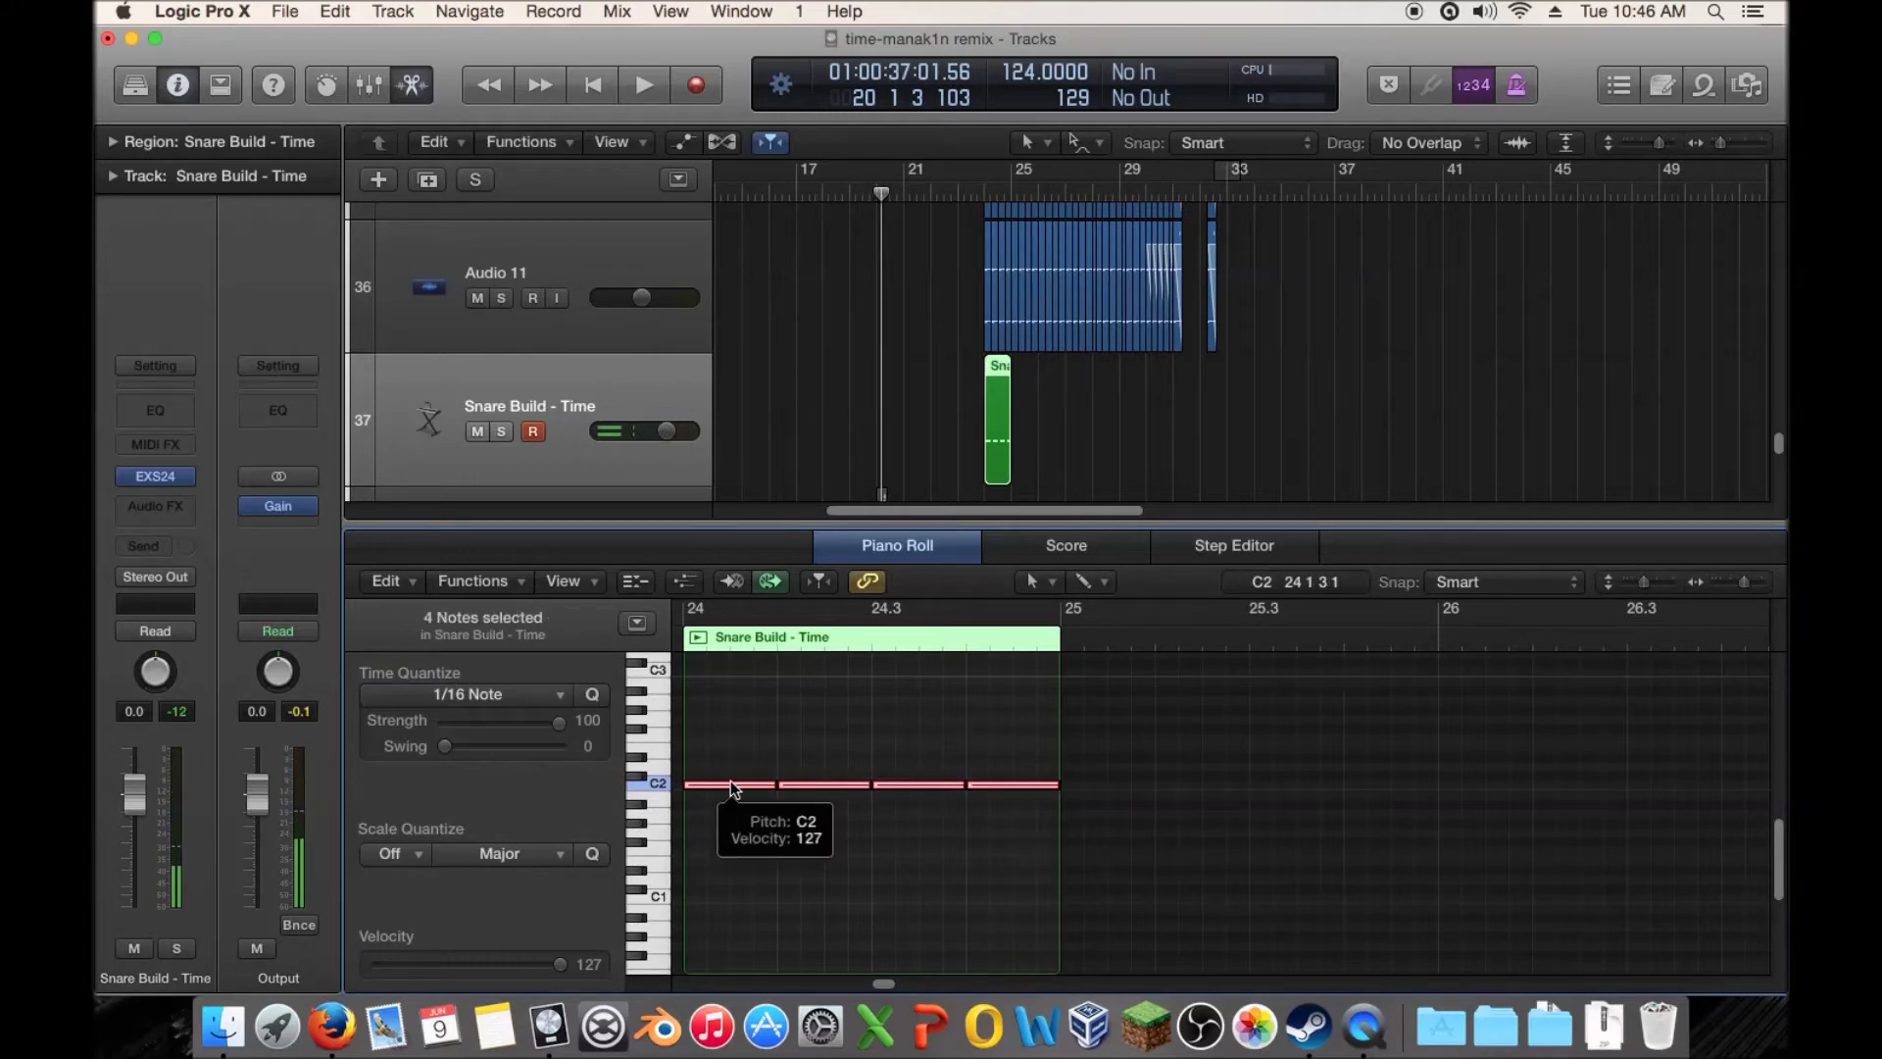
pyautogui.click(1440, 1026)
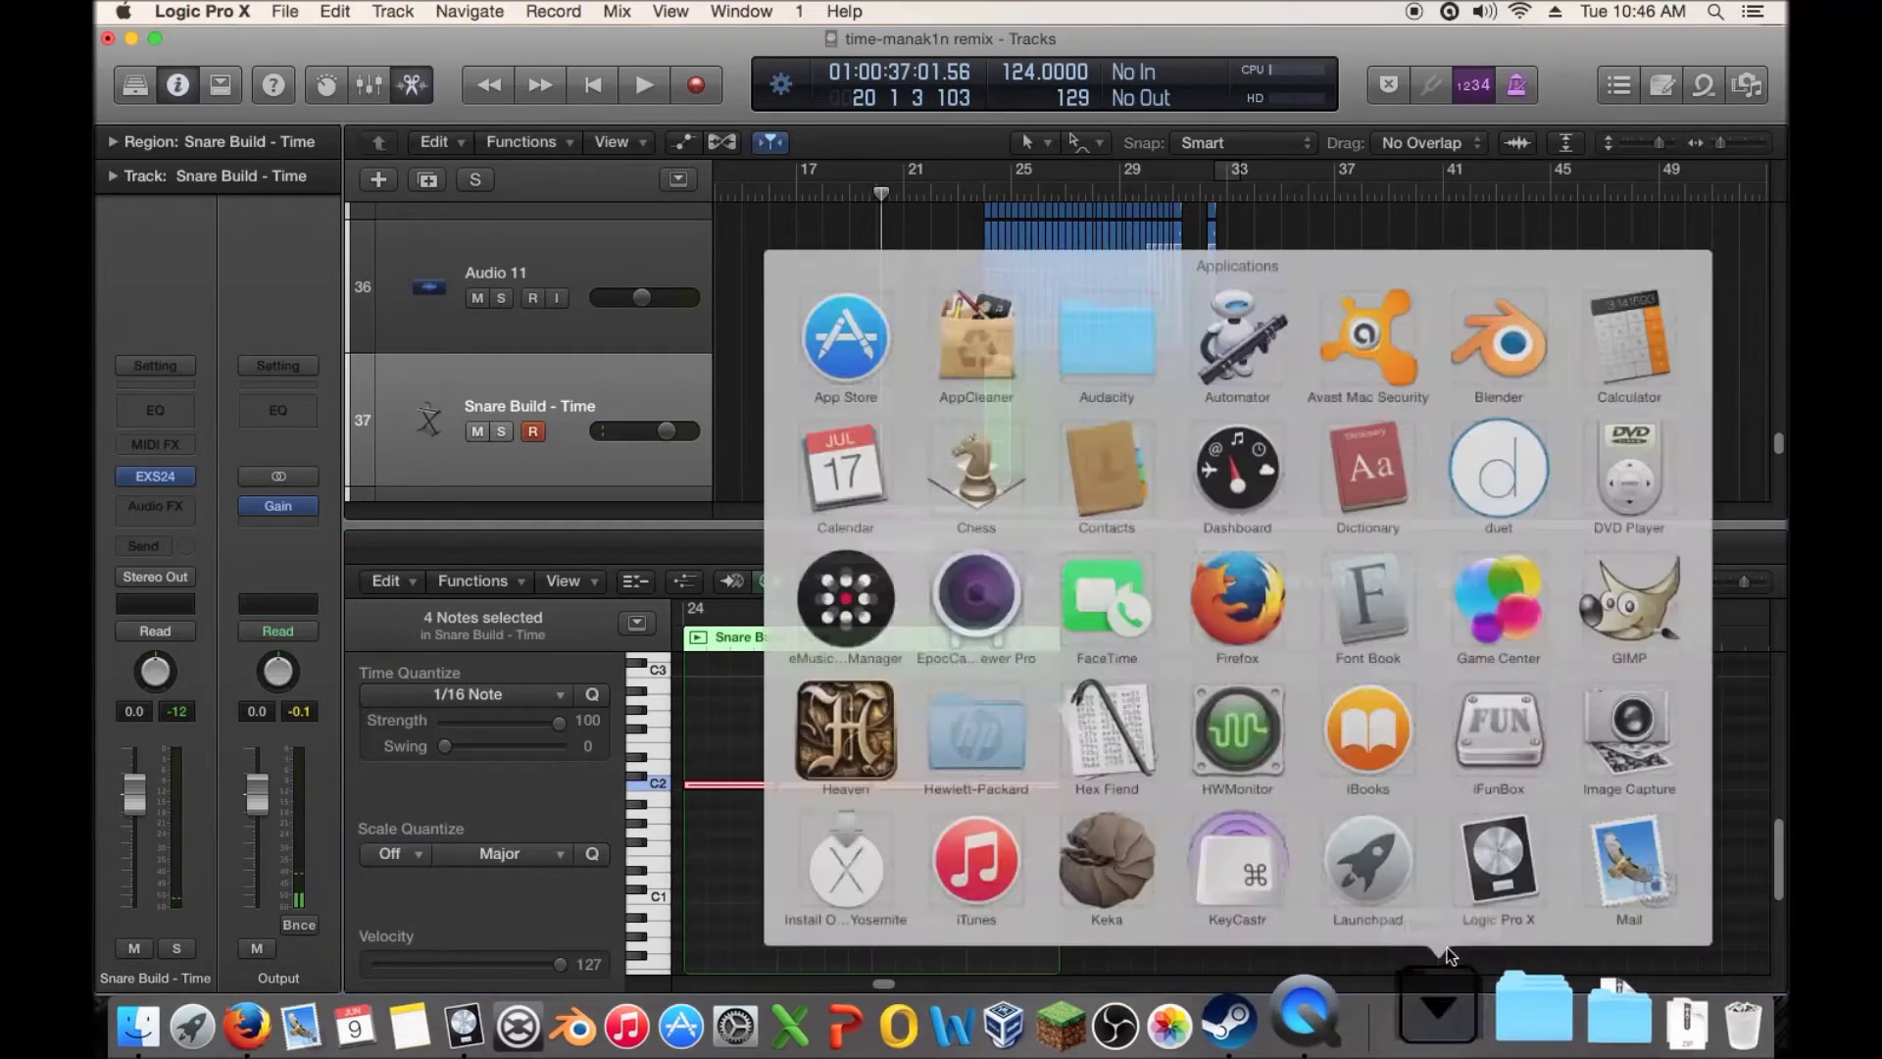
pyautogui.click(1304, 878)
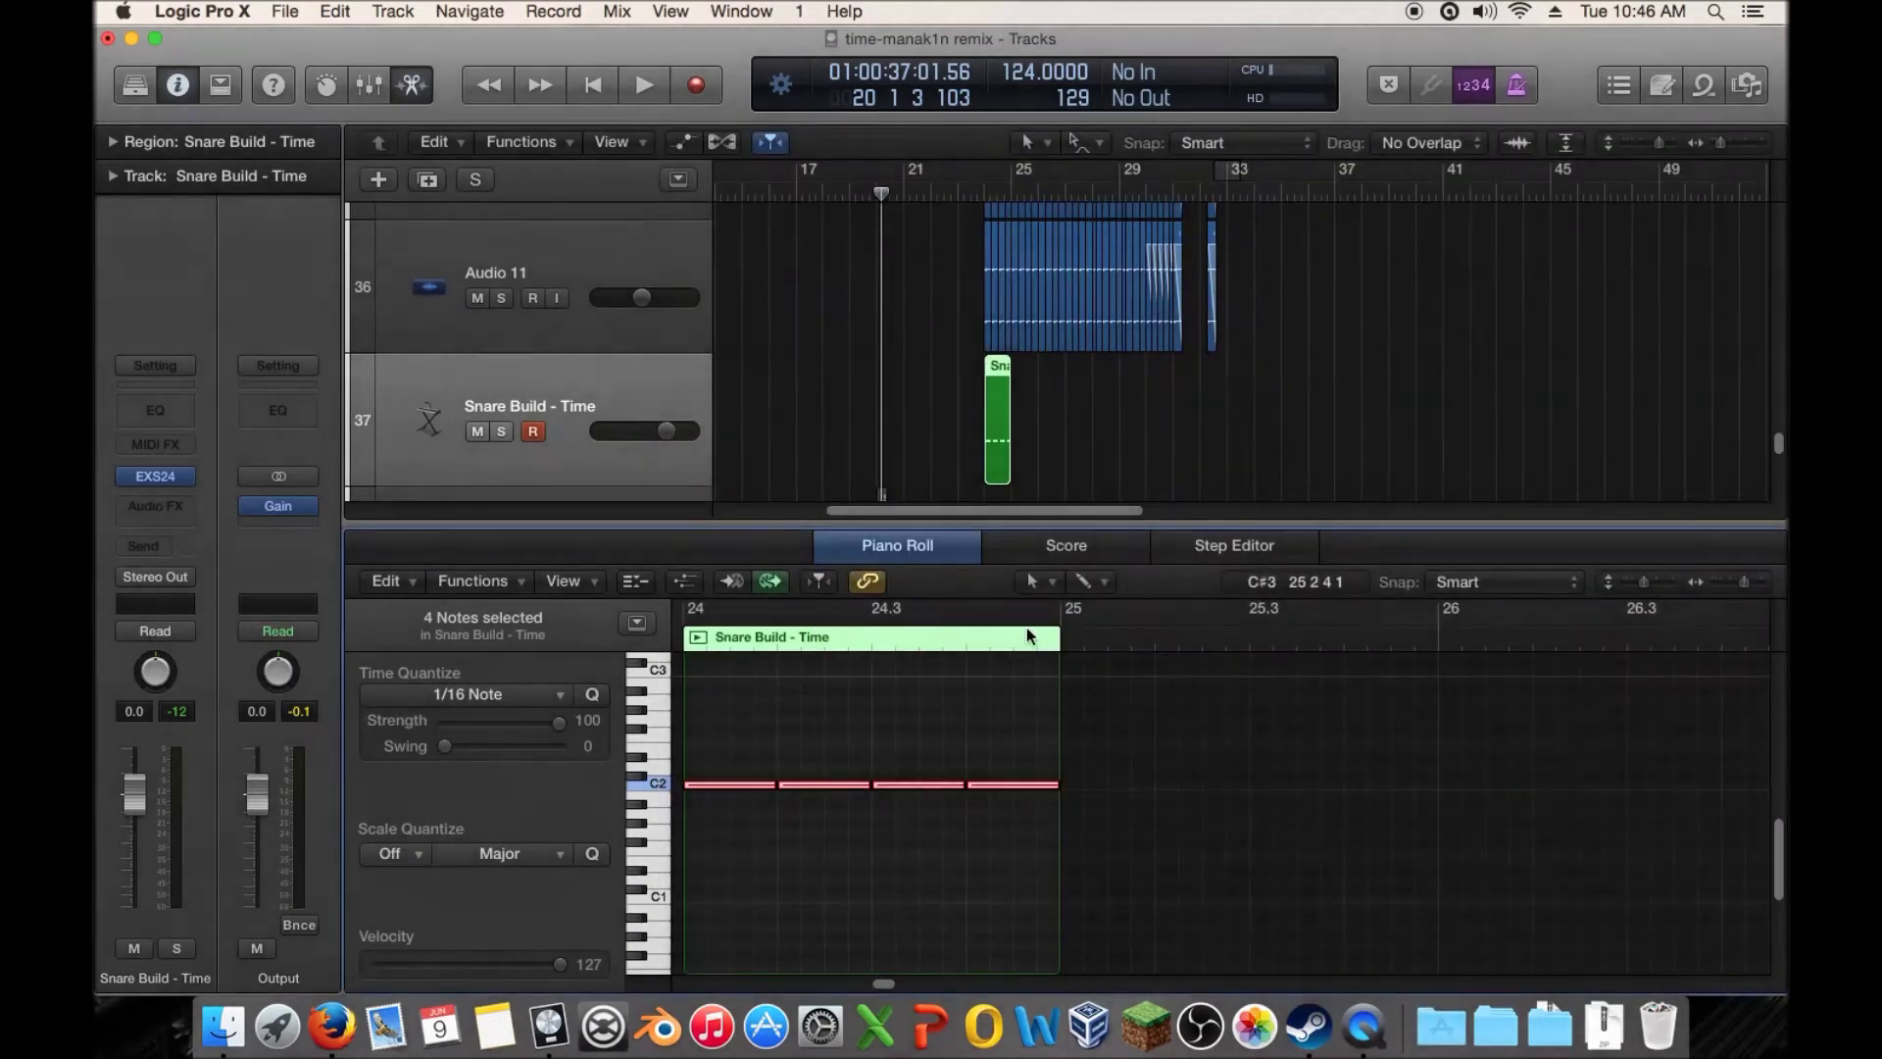
# Shrink the Piano Roll to enlarge the tracks area and move the playhead to bar 24
pyautogui.click(1054, 428)
pyautogui.scroll(-3, 1055, 427)
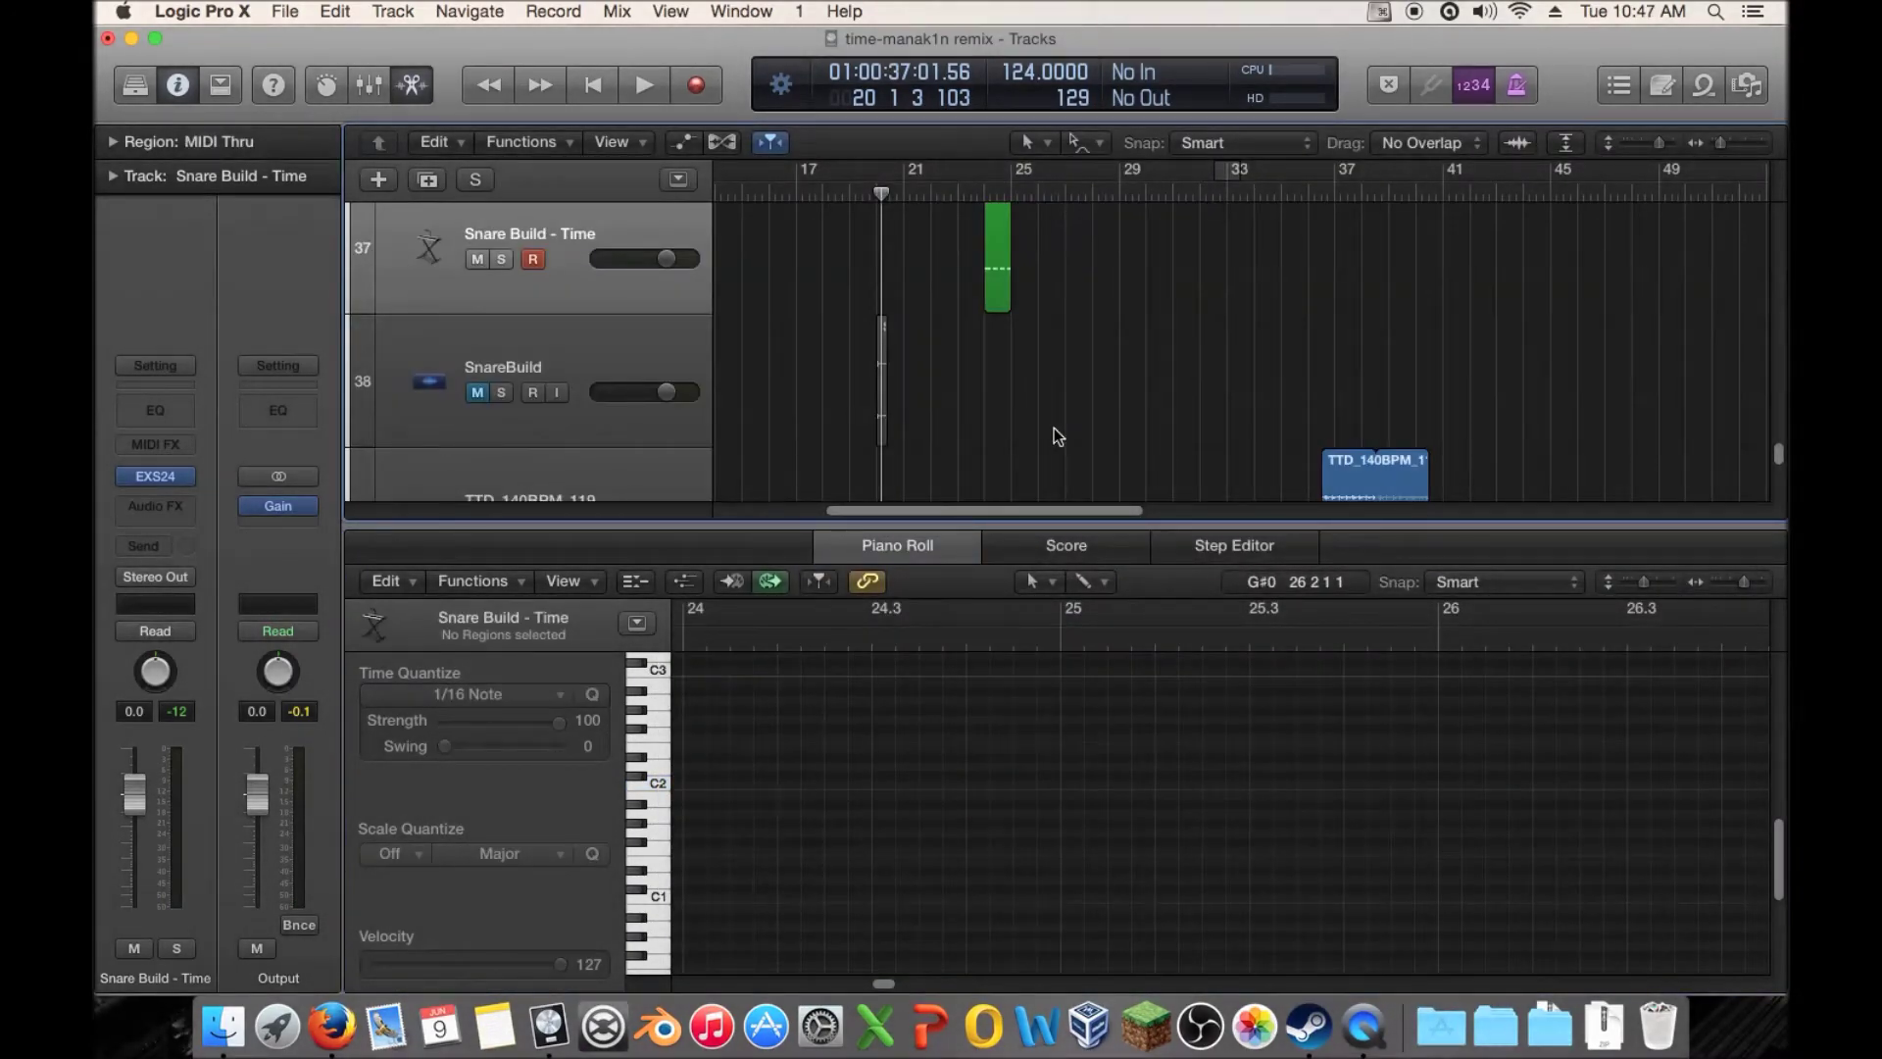
pyautogui.scroll(2, 1055, 427)
pyautogui.scroll(3, 1062, 343)
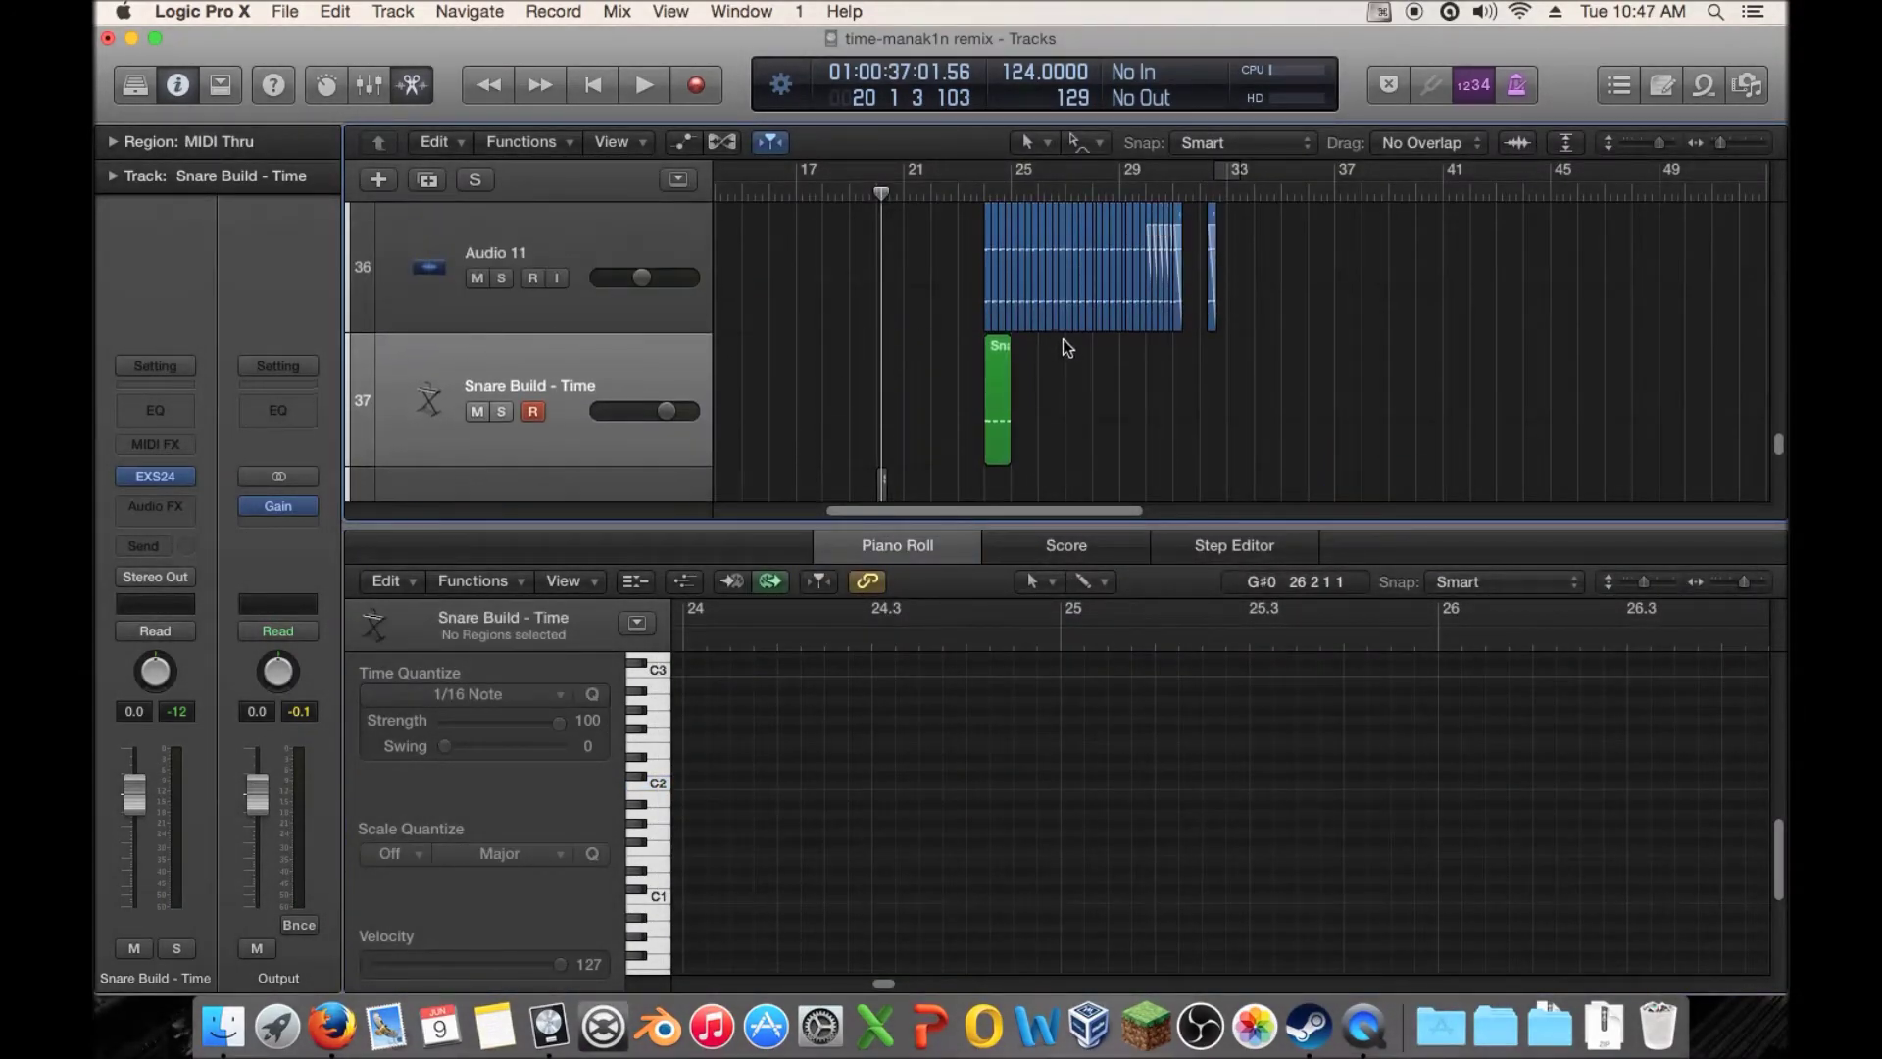
pyautogui.moveTo(1084, 526); pyautogui.dragTo(1113, 732)
pyautogui.scroll(1, 1067, 454)
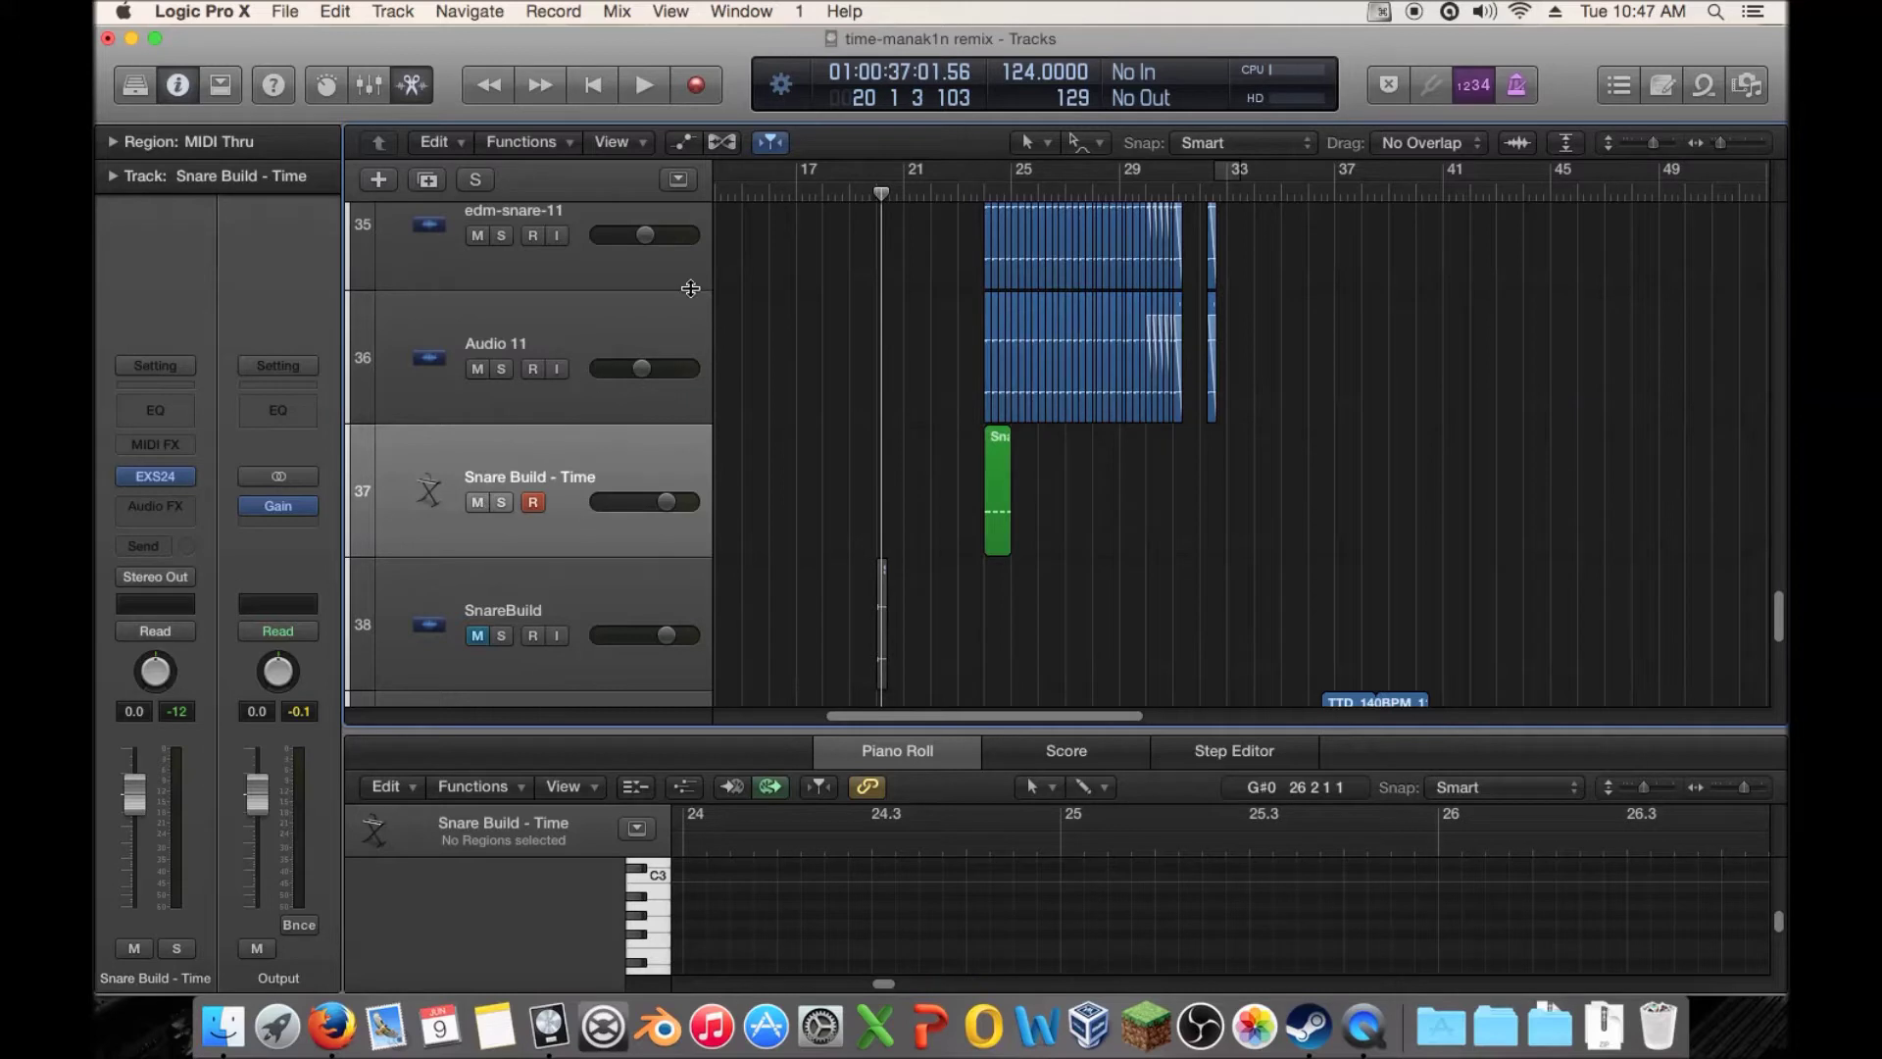
pyautogui.moveTo(876, 186); pyautogui.dragTo(984, 186)
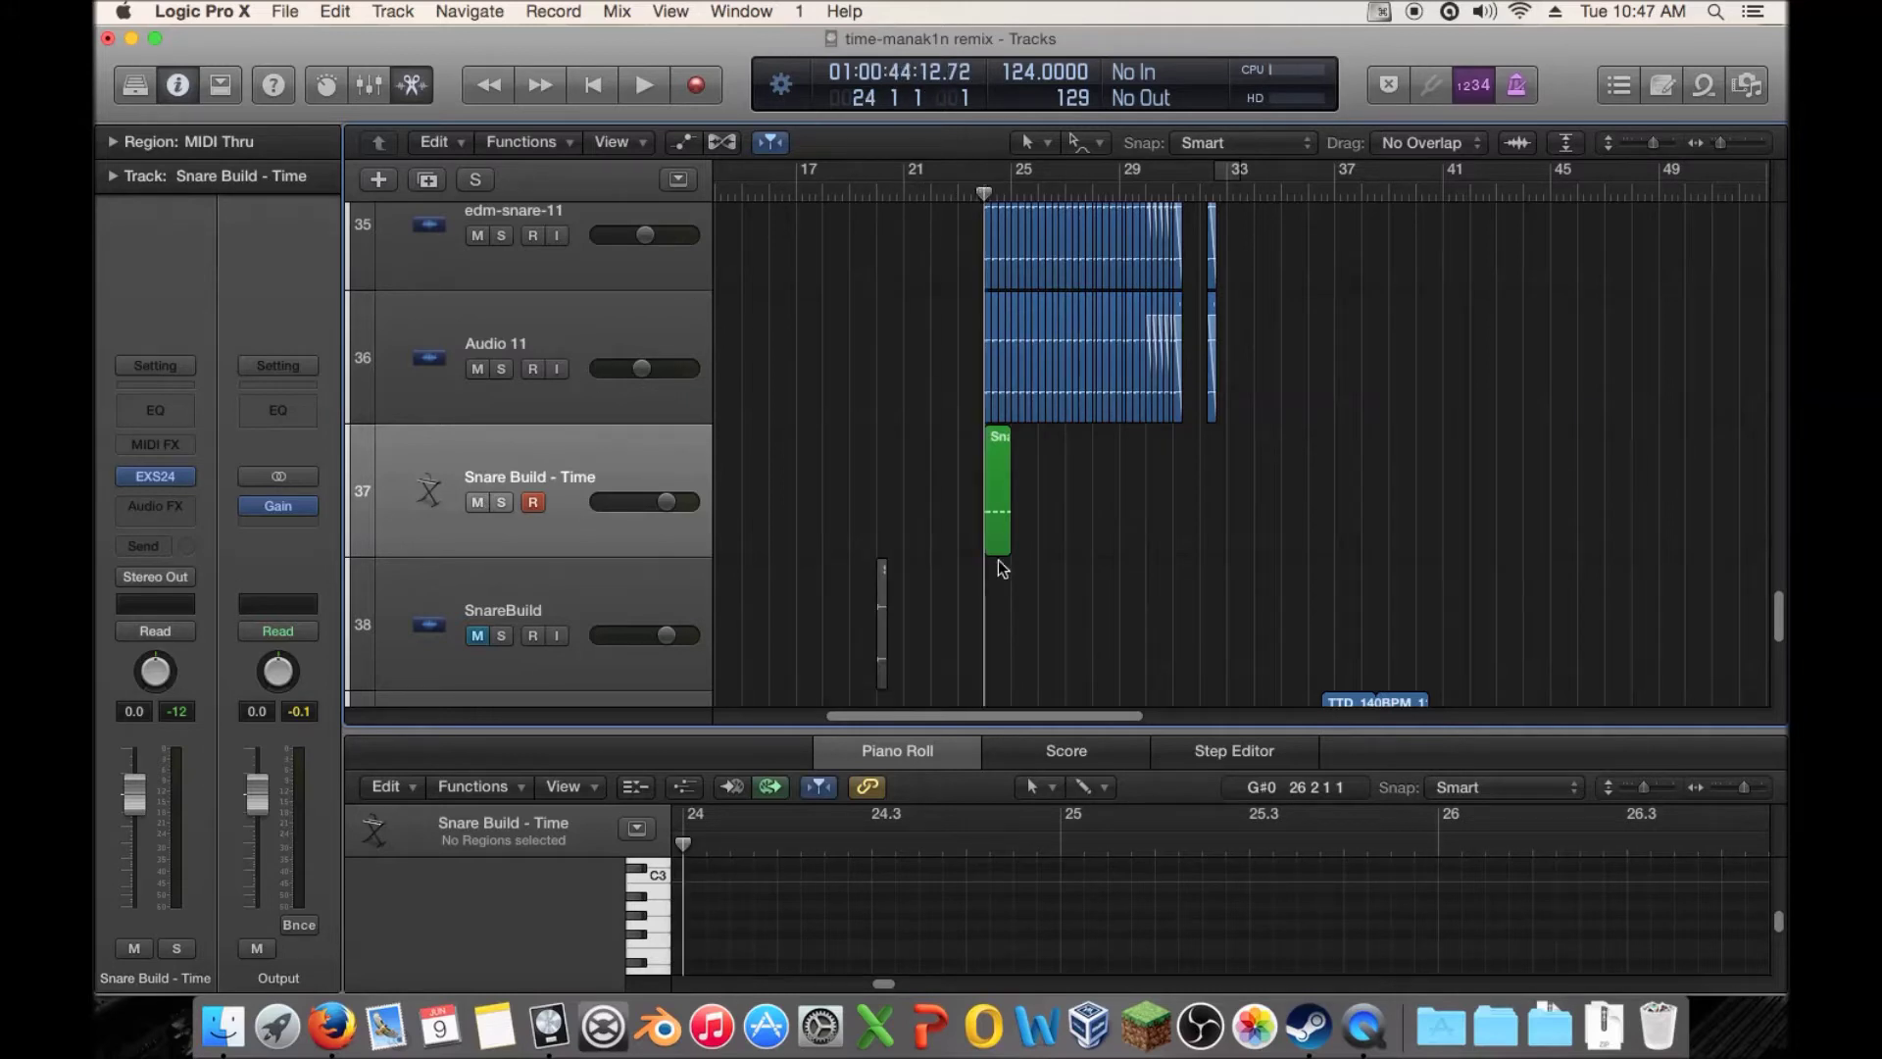
# Extend the Snare Build - Time region to bar 32 and copy the four C2 notes of bar 24 into bar 25
pyautogui.click(999, 495)
pyautogui.moveTo(1008, 535); pyautogui.dragTo(1198, 523)
pyautogui.click(1049, 904)
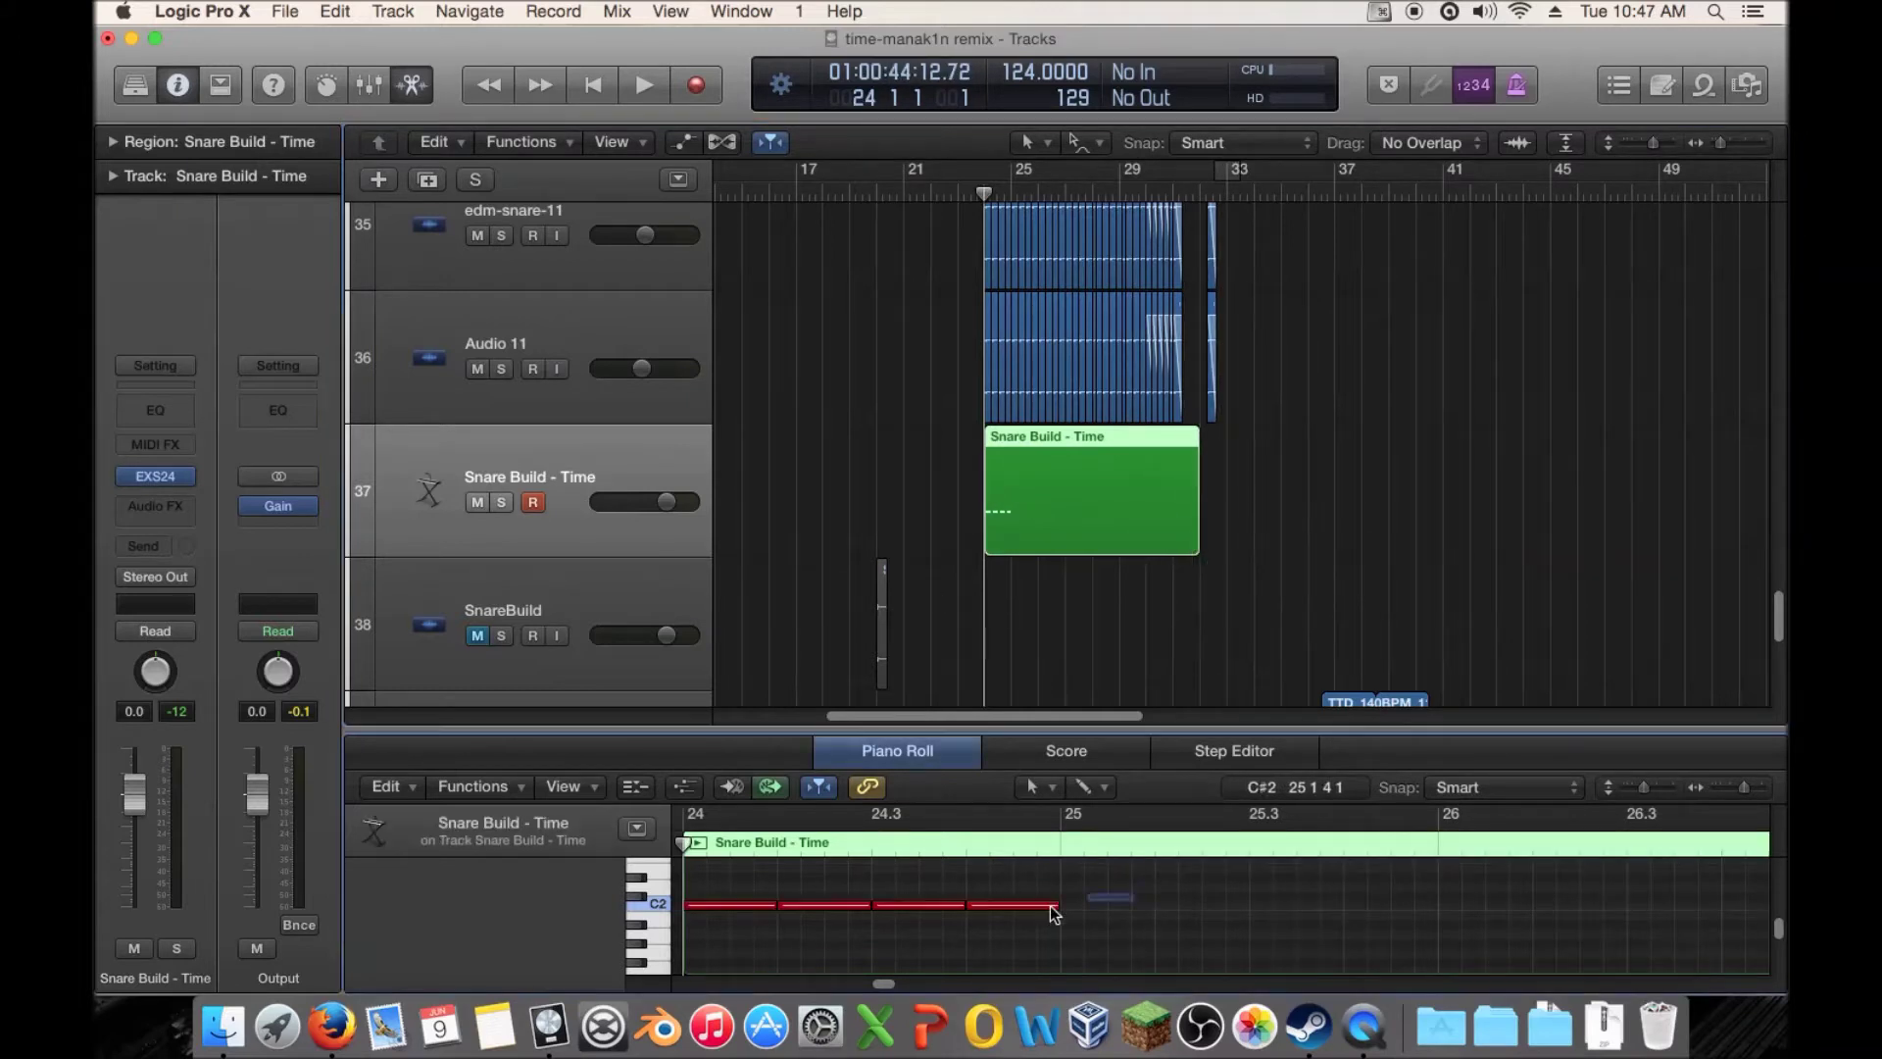
pyautogui.moveTo(724, 907); pyautogui.dragTo(1104, 906)
# Mute the Snare Build - Time track and copy the eight C2 notes into bars 26 and 27
pyautogui.click(478, 503)
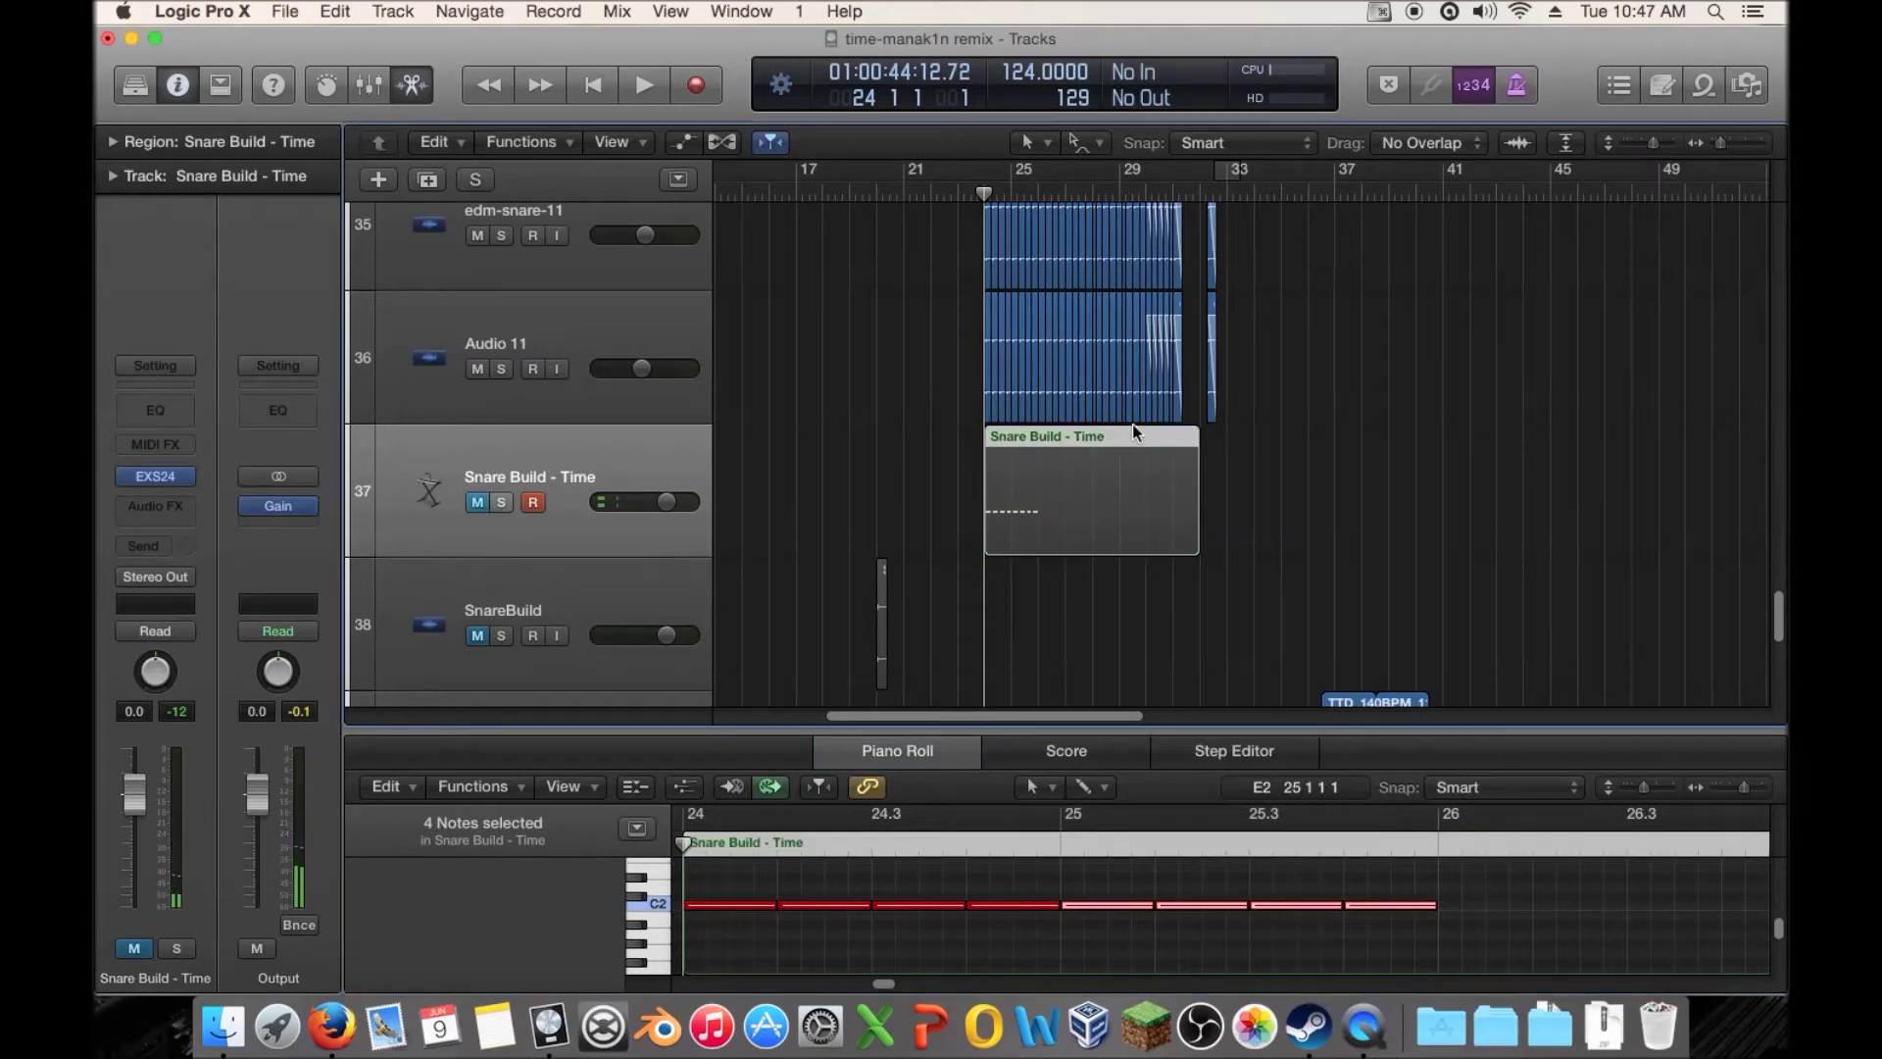
pyautogui.click(1068, 186)
pyautogui.moveTo(1291, 955); pyautogui.dragTo(951, 919)
pyautogui.moveTo(1112, 903); pyautogui.dragTo(1708, 913)
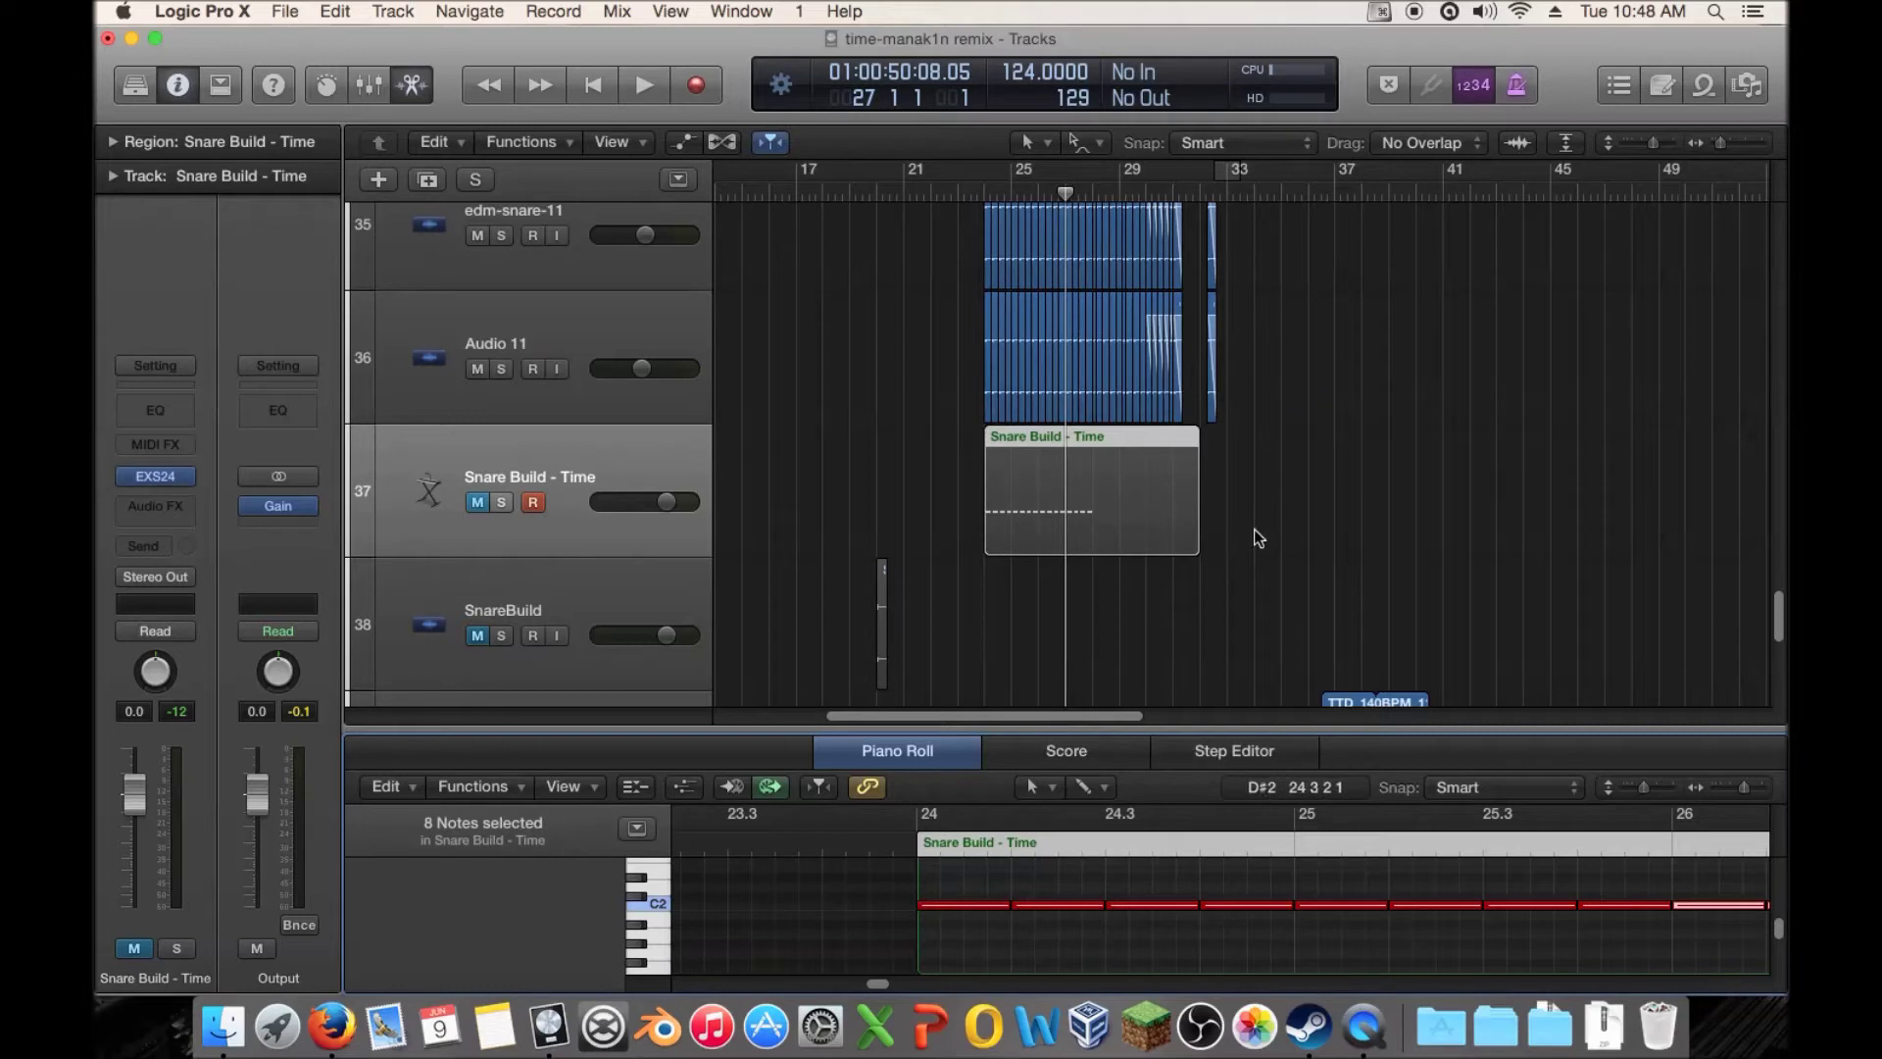
# Trim the region to its four filled bars, duplicate it at bar 28, and join both regions into one
pyautogui.moveTo(1196, 541); pyautogui.dragTo(1139, 501)
pyautogui.keyDown('shift'); pyautogui.click(1000, 533); pyautogui.keyUp('shift')
pyautogui.rightClick(1055, 479)
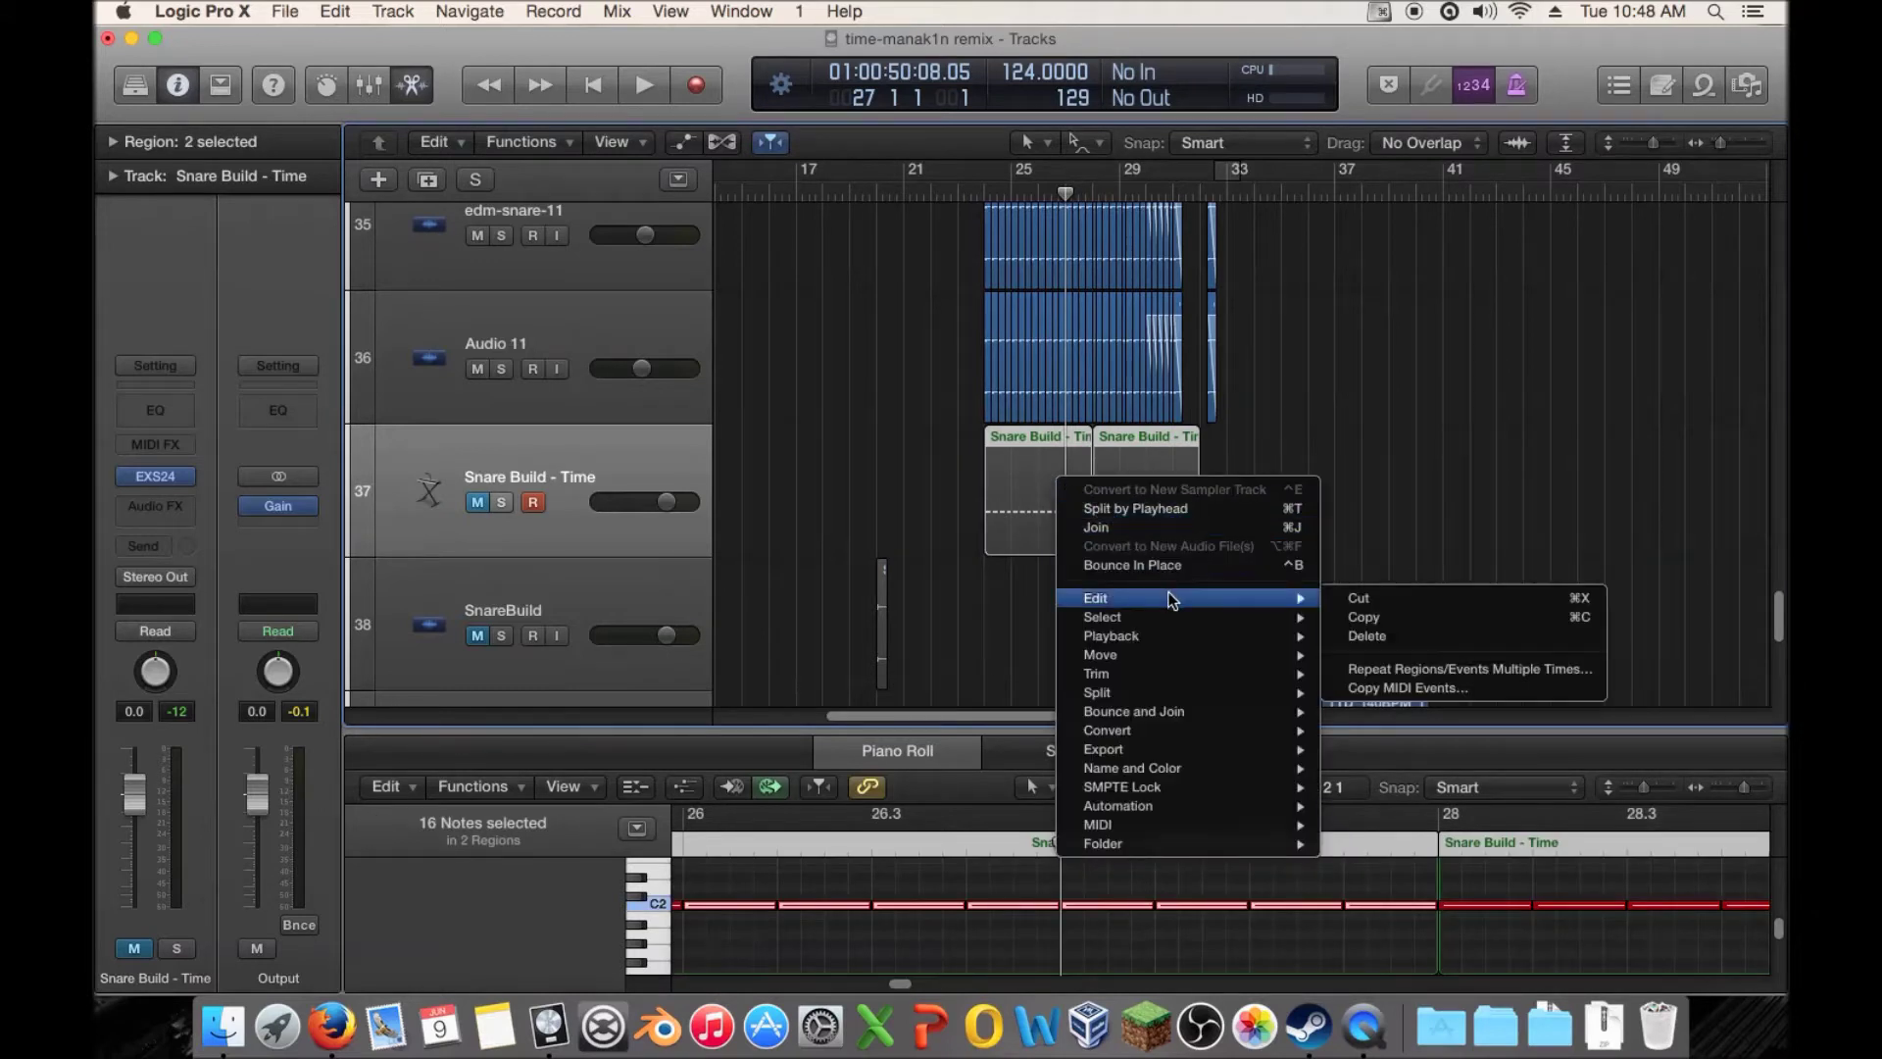
pyautogui.moveTo(1219, 700)
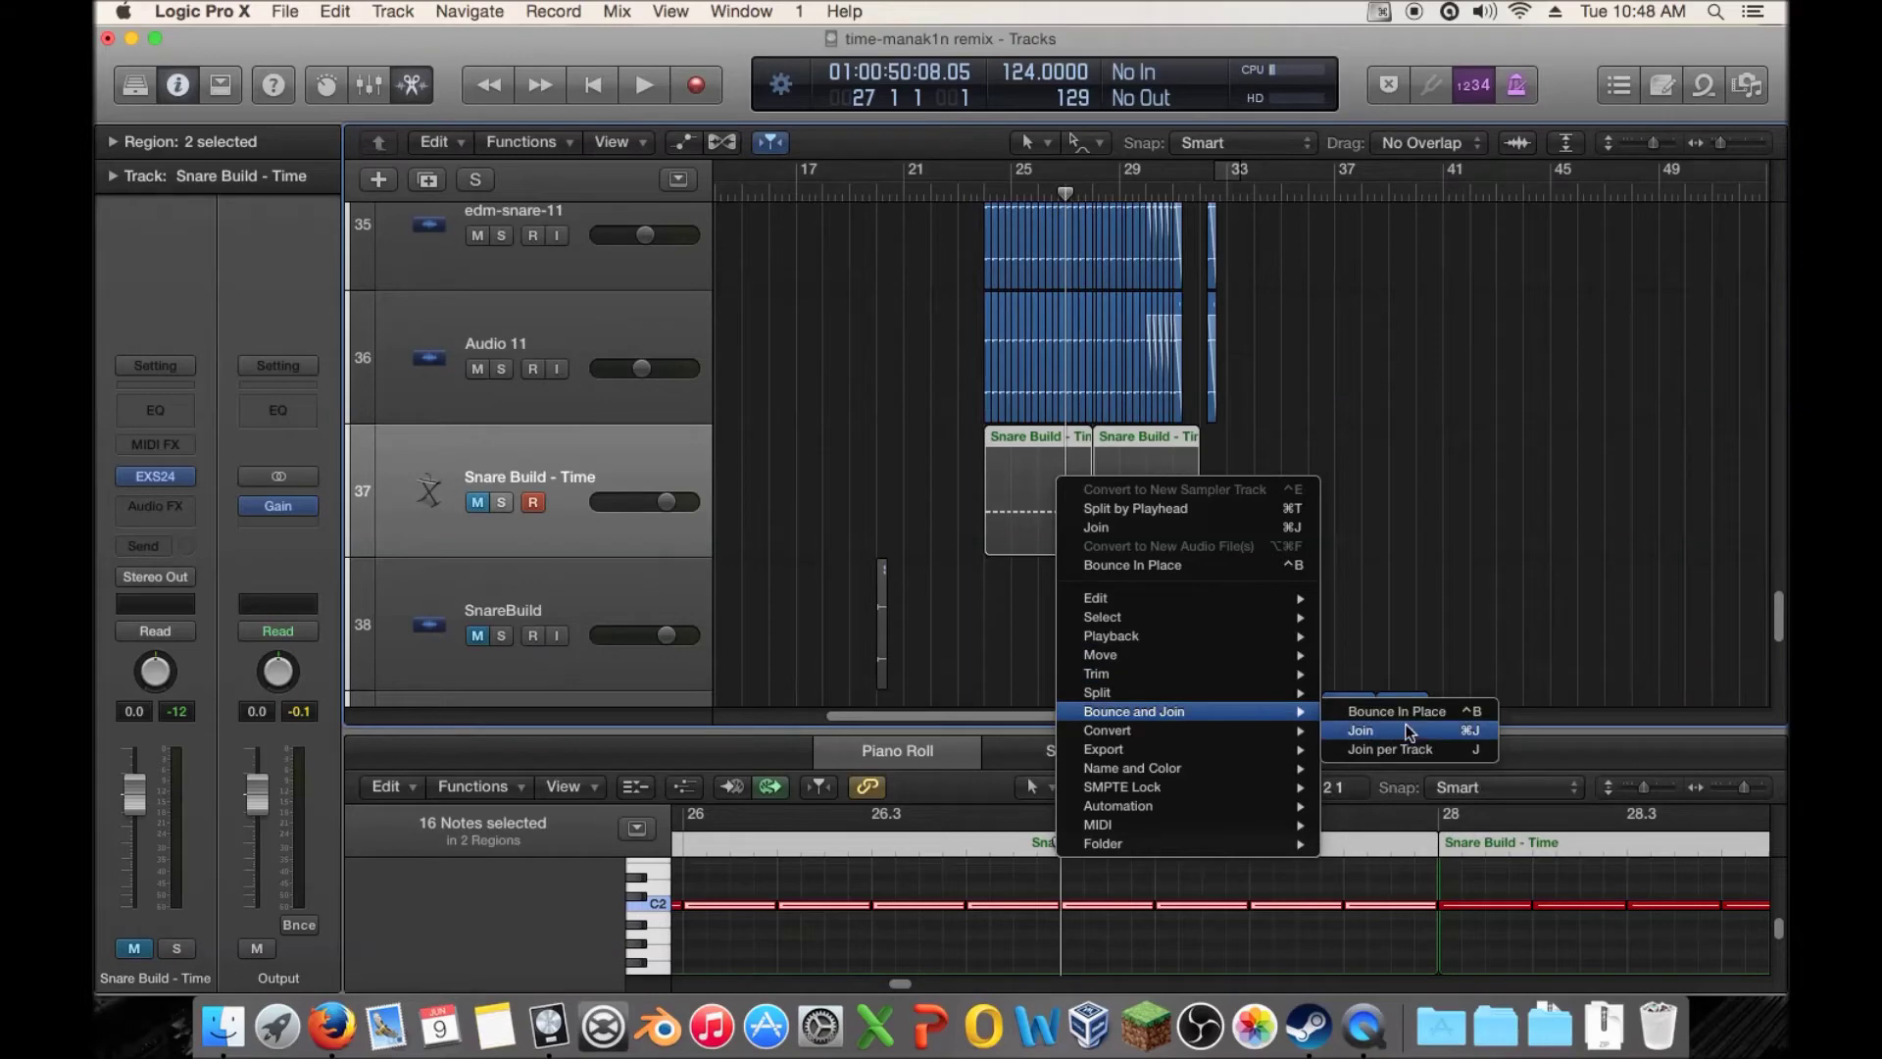
pyautogui.click(1411, 729)
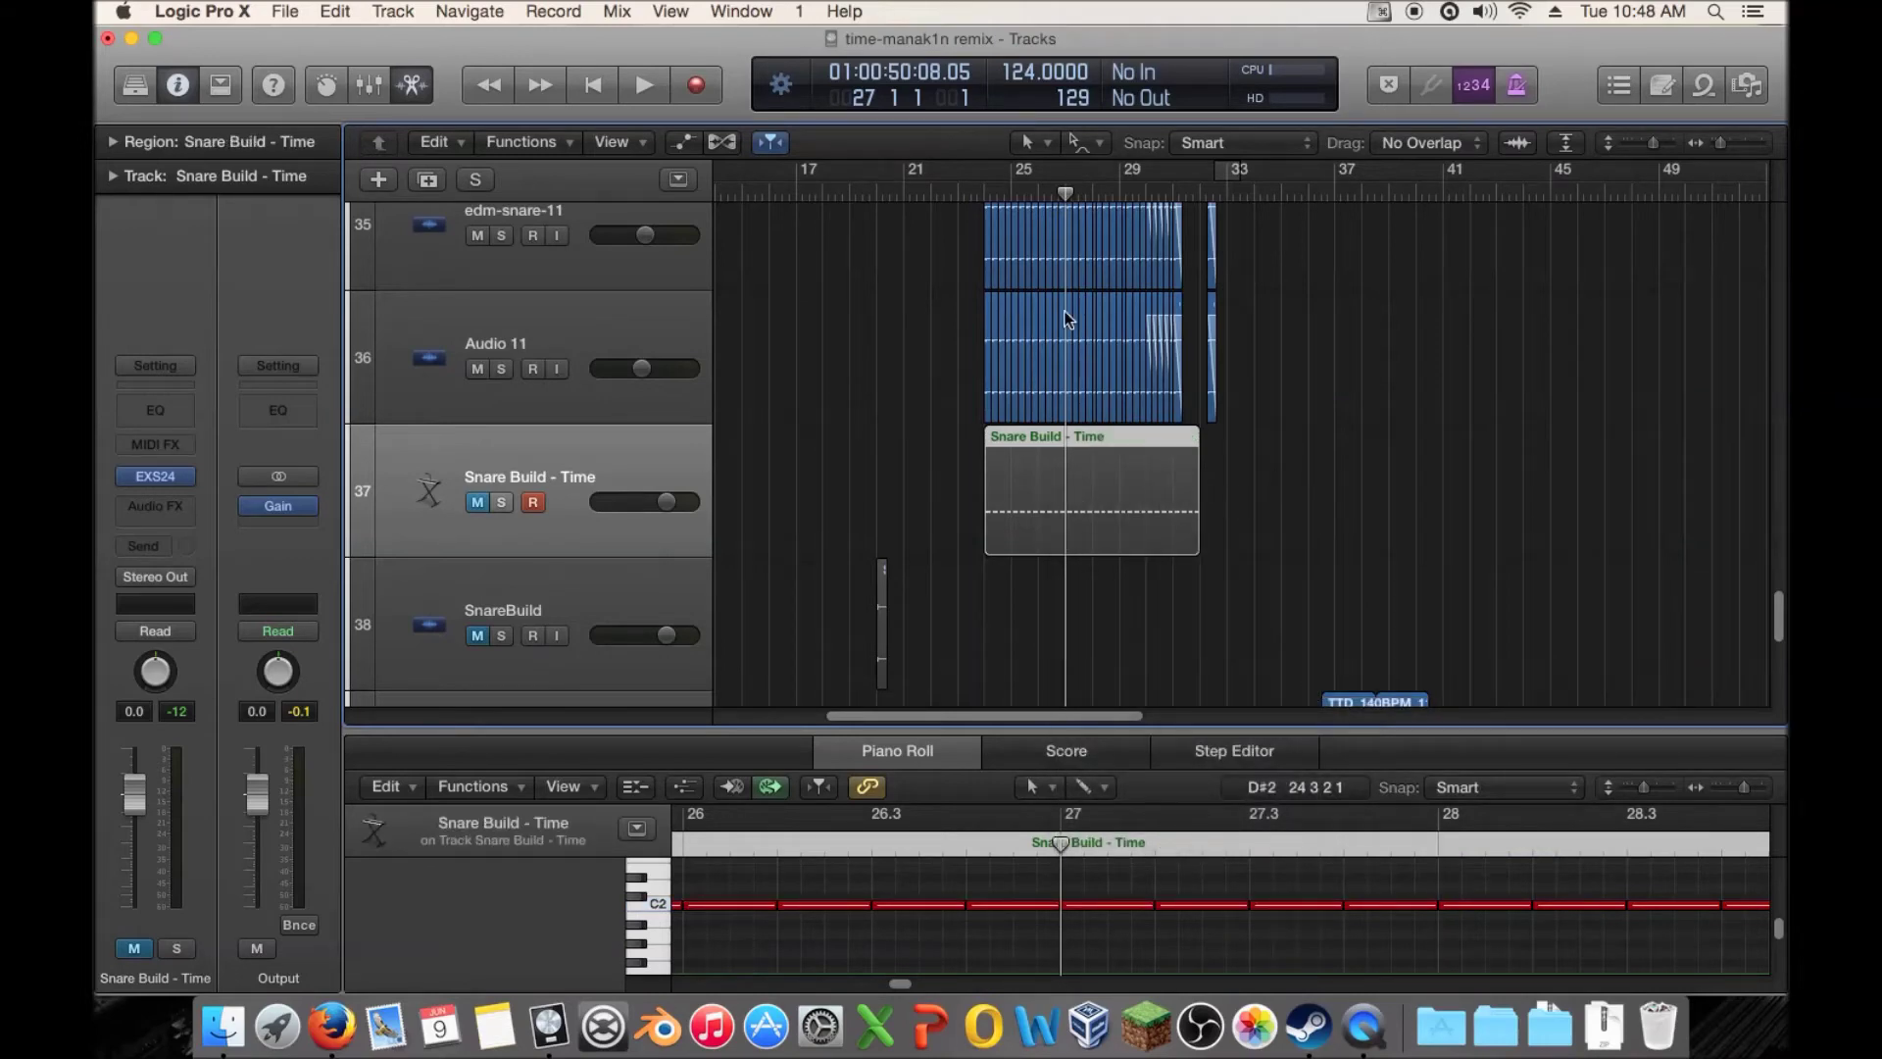
# Halve the eight C2 notes in bars 28 and 29 to eighth notes and copy them into the gaps
pyautogui.moveTo(1067, 187)
pyautogui.mouseDown()
pyautogui.moveTo(1109, 188)
pyautogui.moveTo(1093, 188)
pyautogui.mouseUp()
pyautogui.moveTo(1721, 142); pyautogui.dragTo(1737, 146)
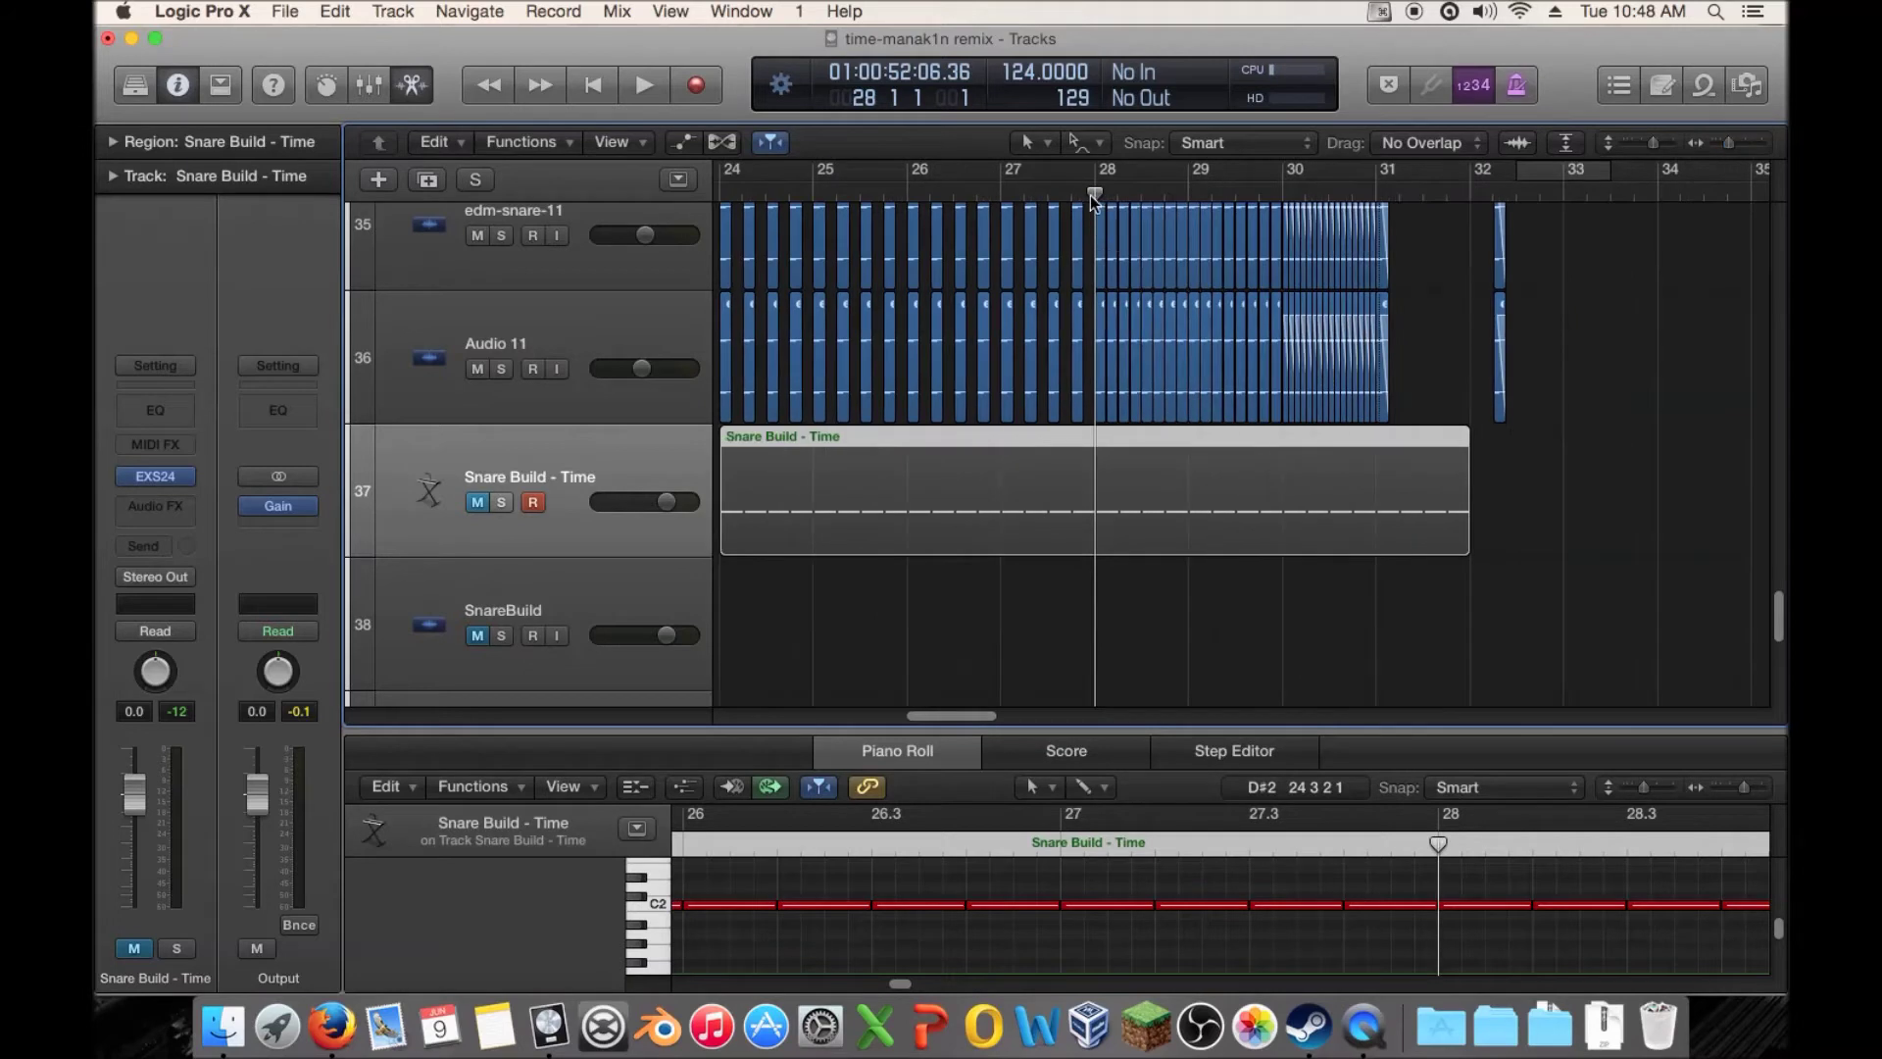
pyautogui.press('Tab')
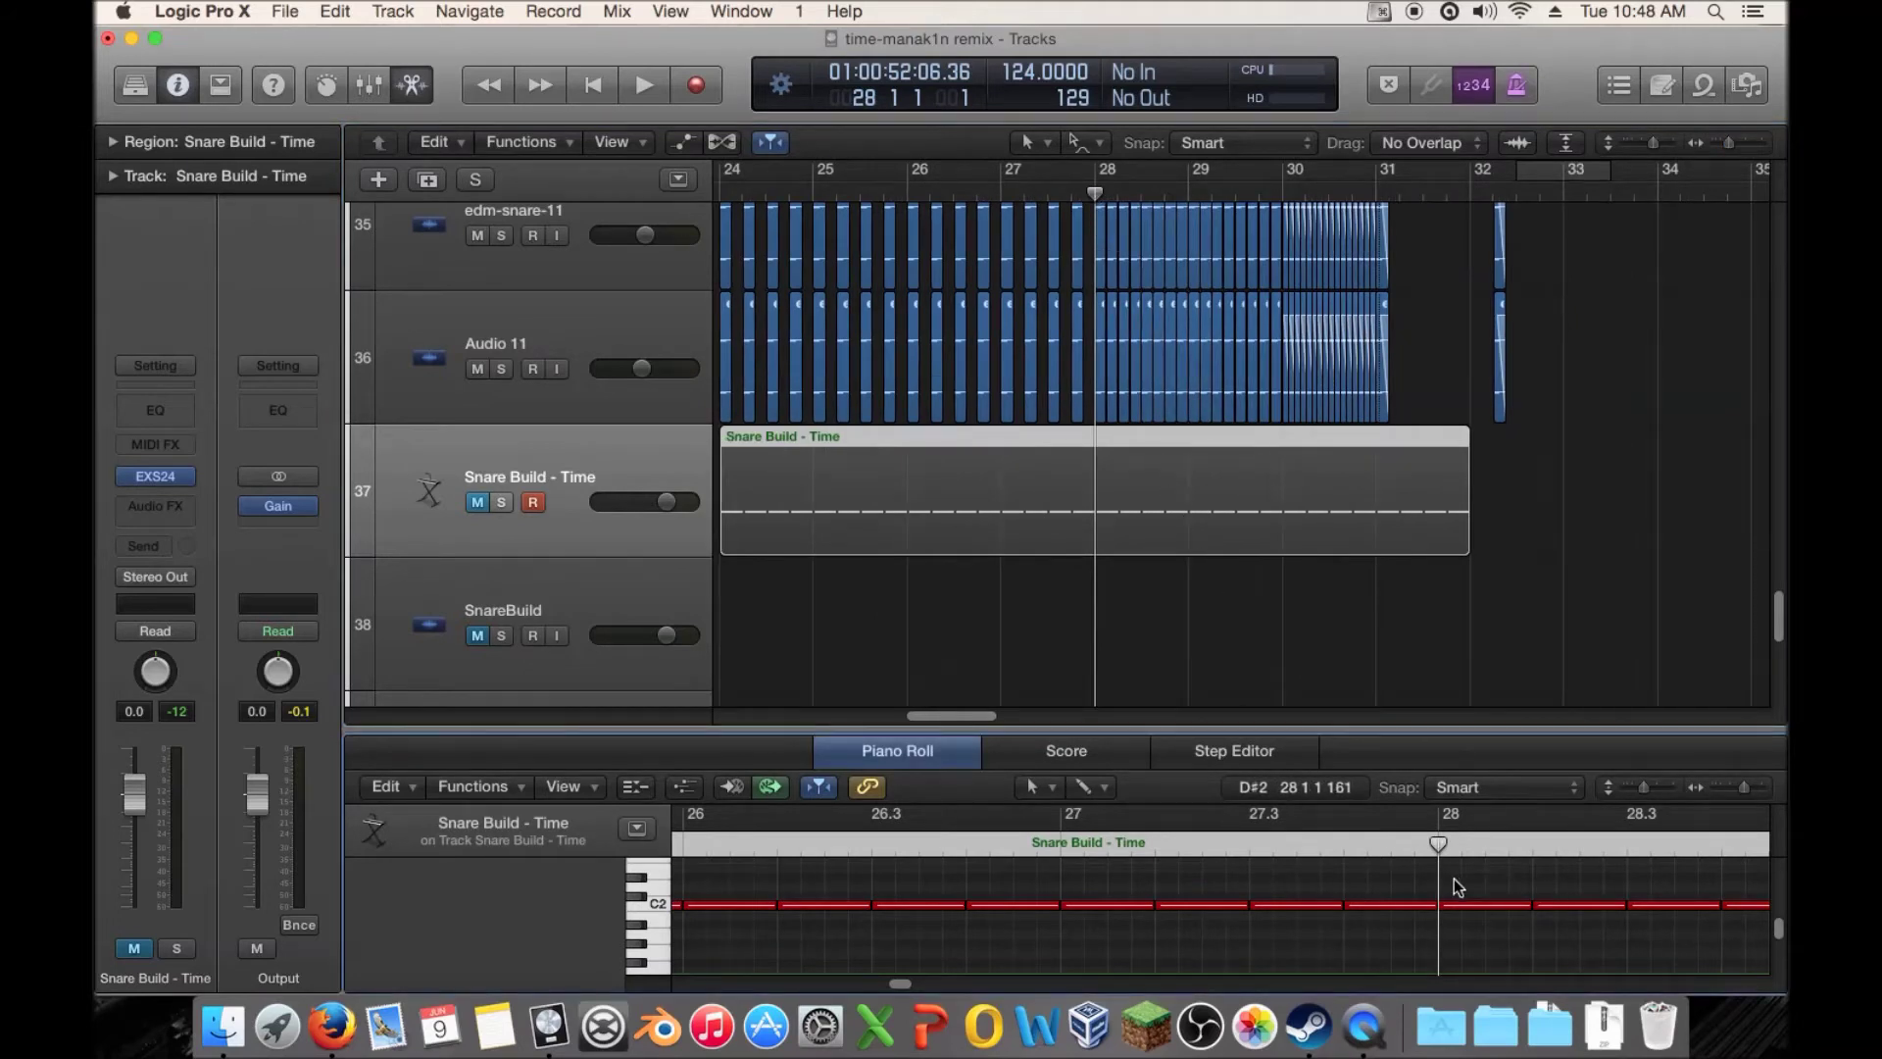
pyautogui.moveTo(1491, 872); pyautogui.dragTo(1580, 949)
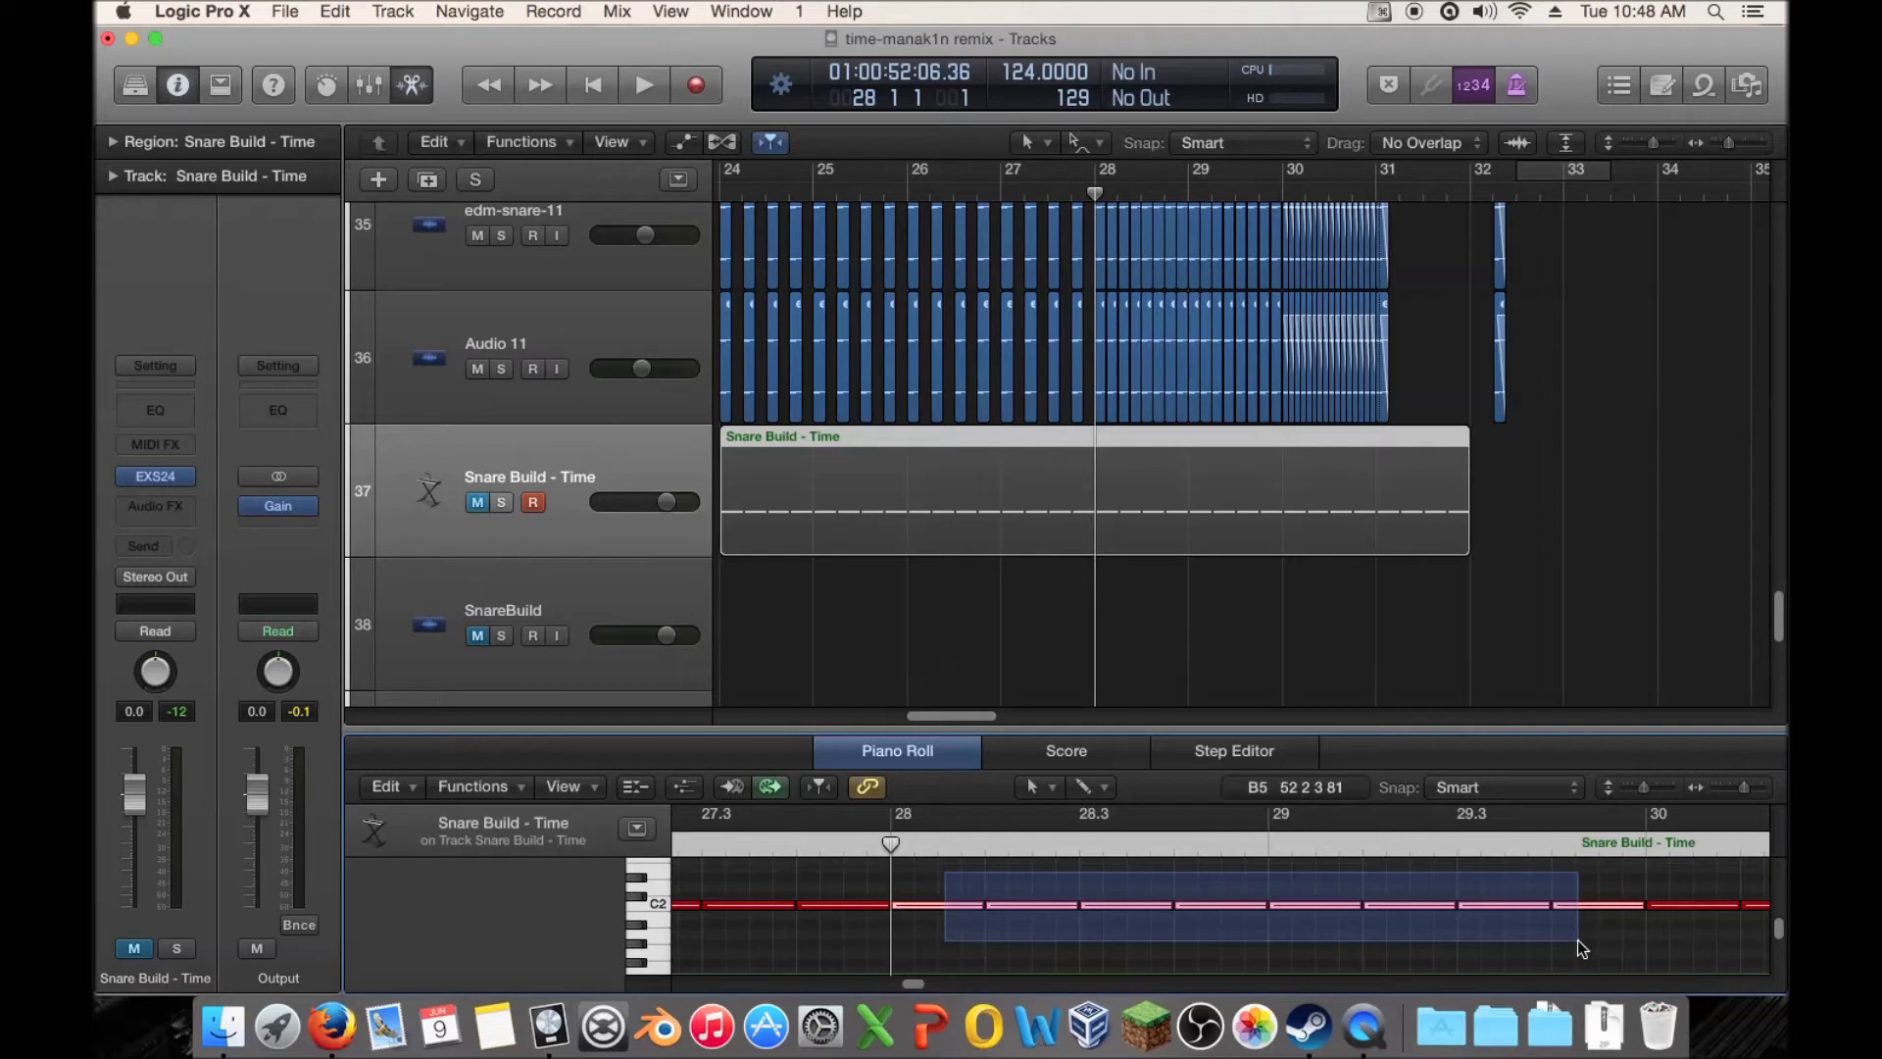
pyautogui.moveTo(1578, 939); pyautogui.dragTo(1596, 903)
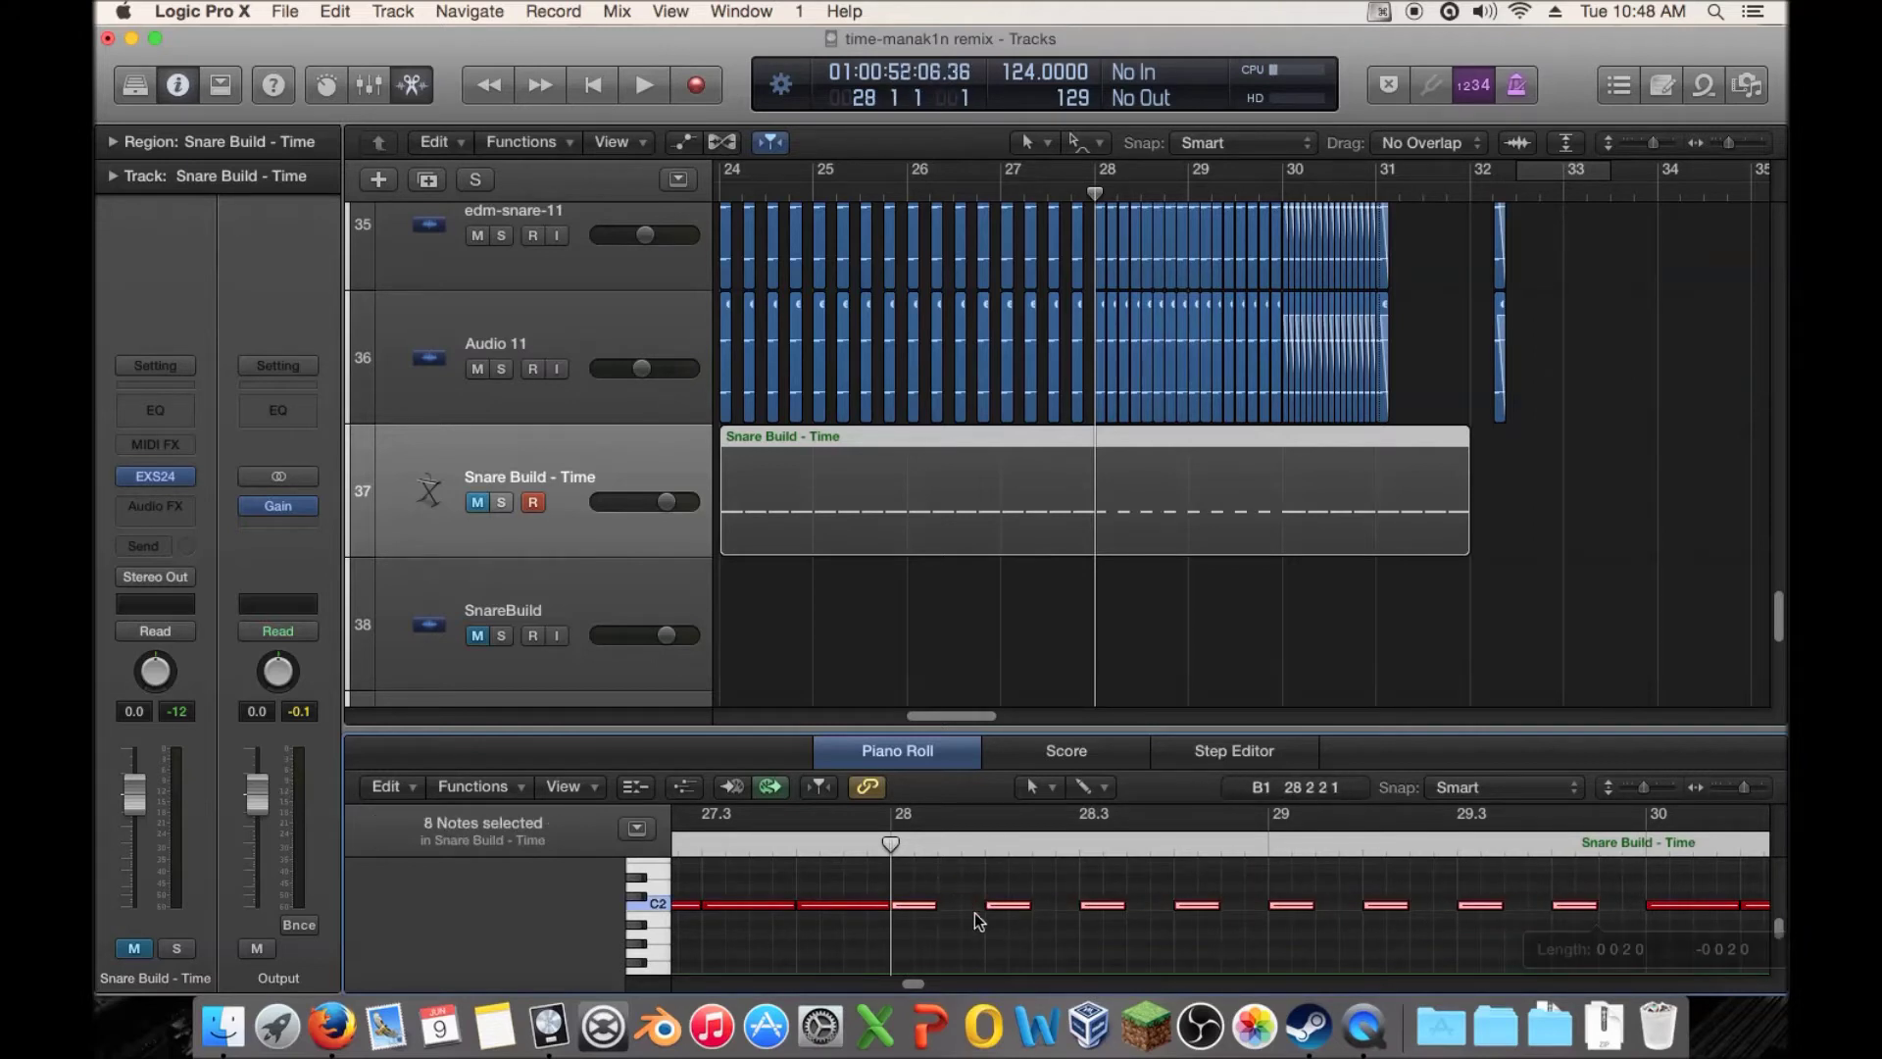
pyautogui.moveTo(921, 915); pyautogui.dragTo(970, 907)
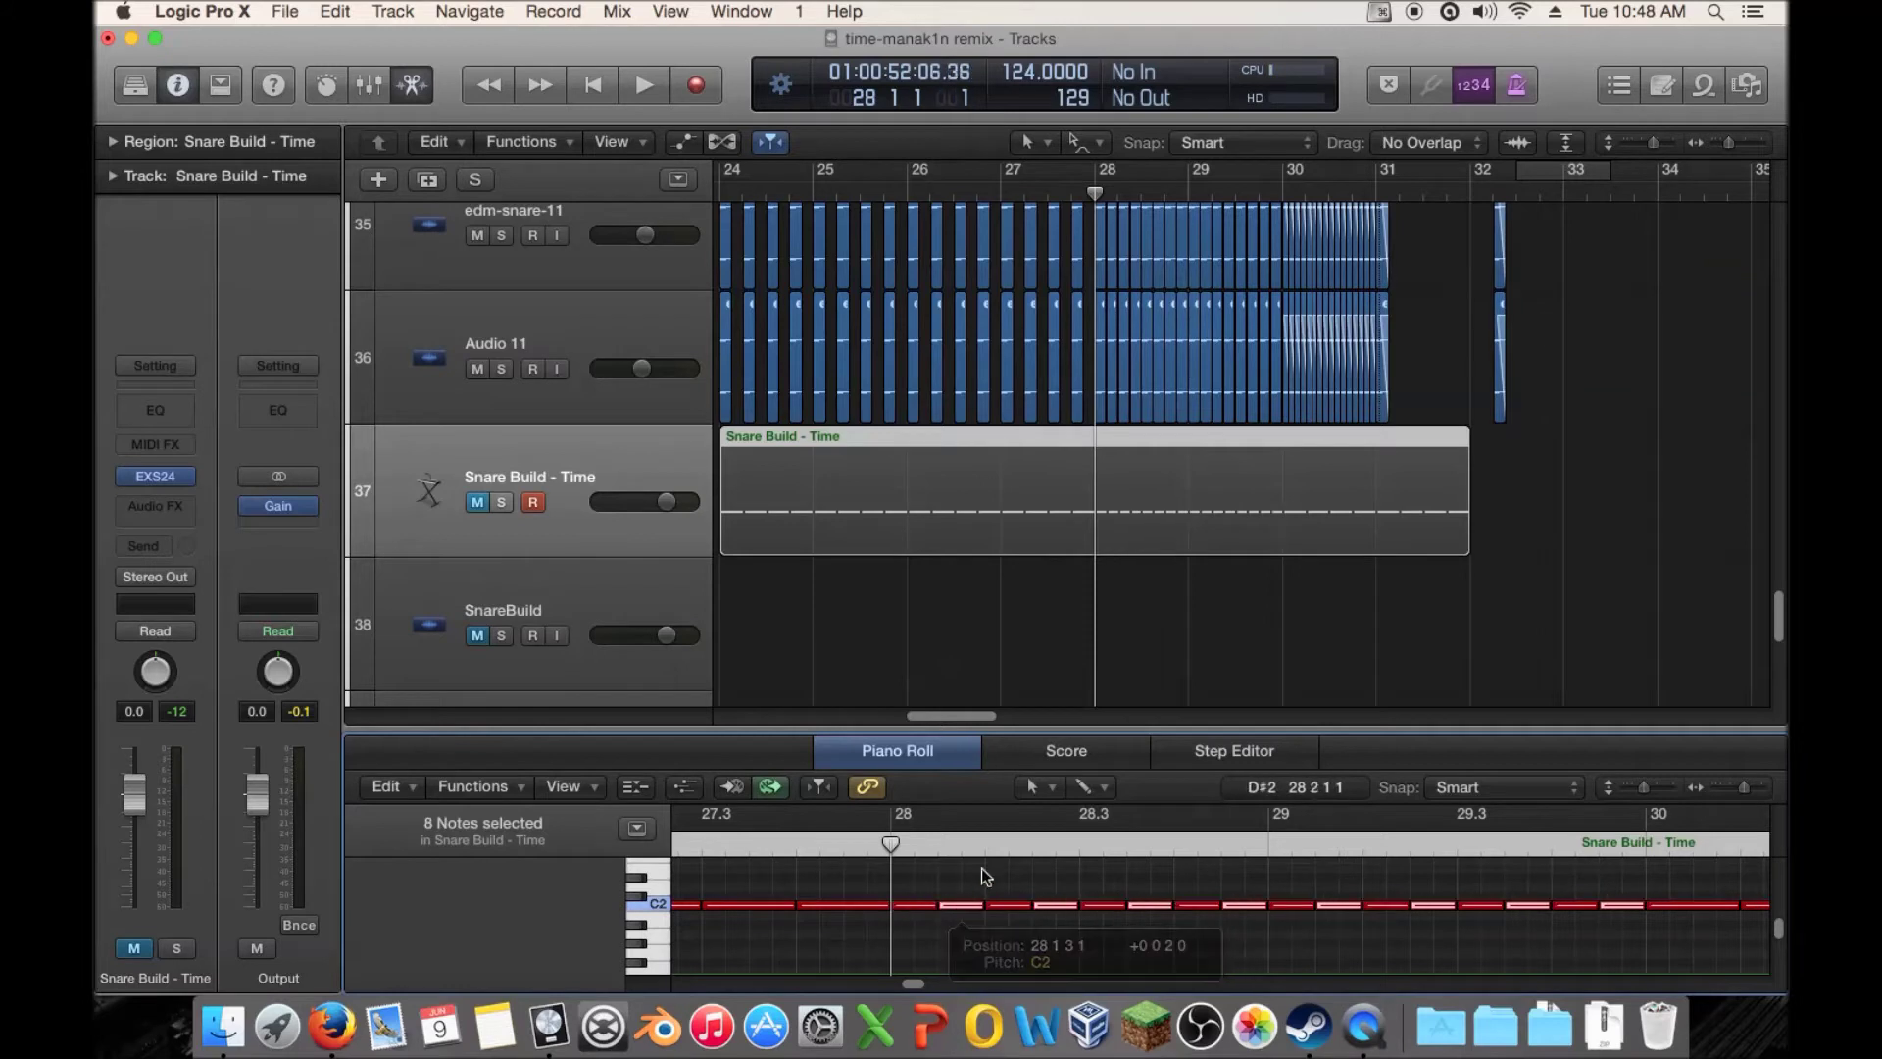
# Solo the Snare Build - Time track and play the roll from bar 28 to bar 30
pyautogui.click(502, 503)
pyautogui.press('space')
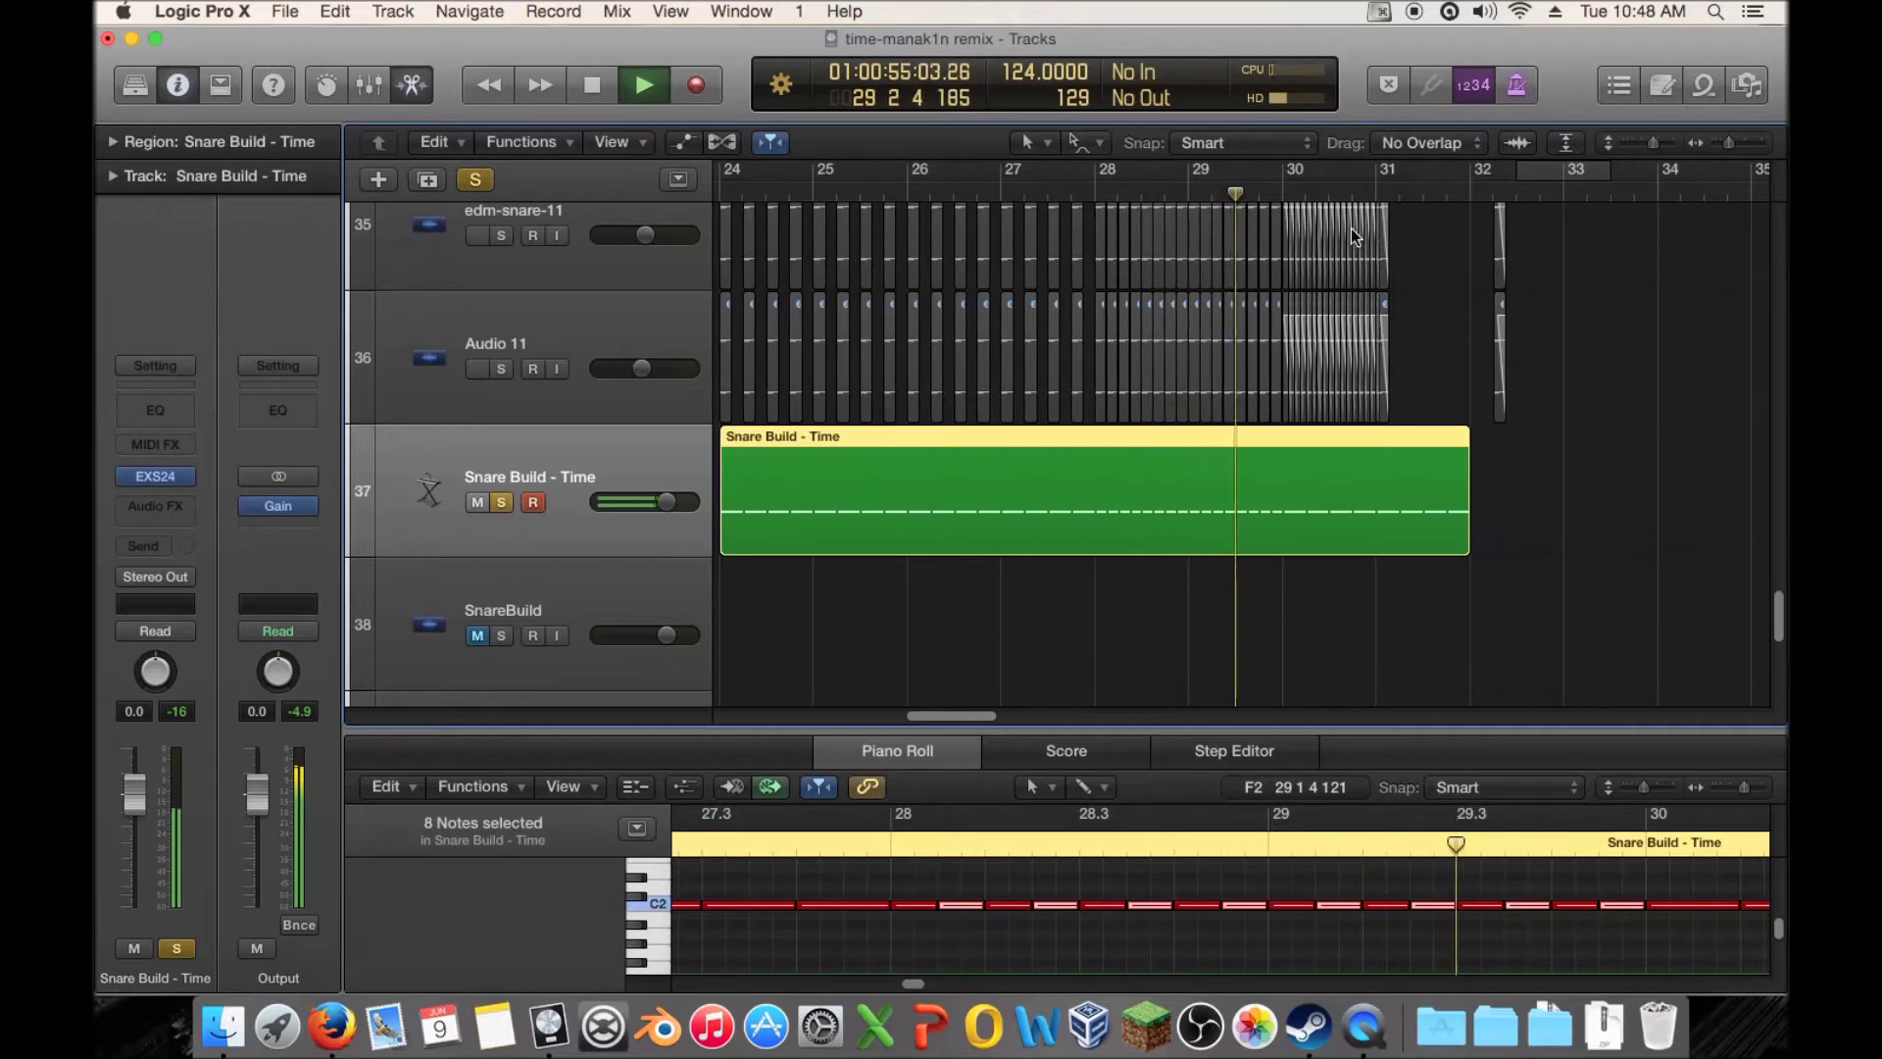
pyautogui.press('space')
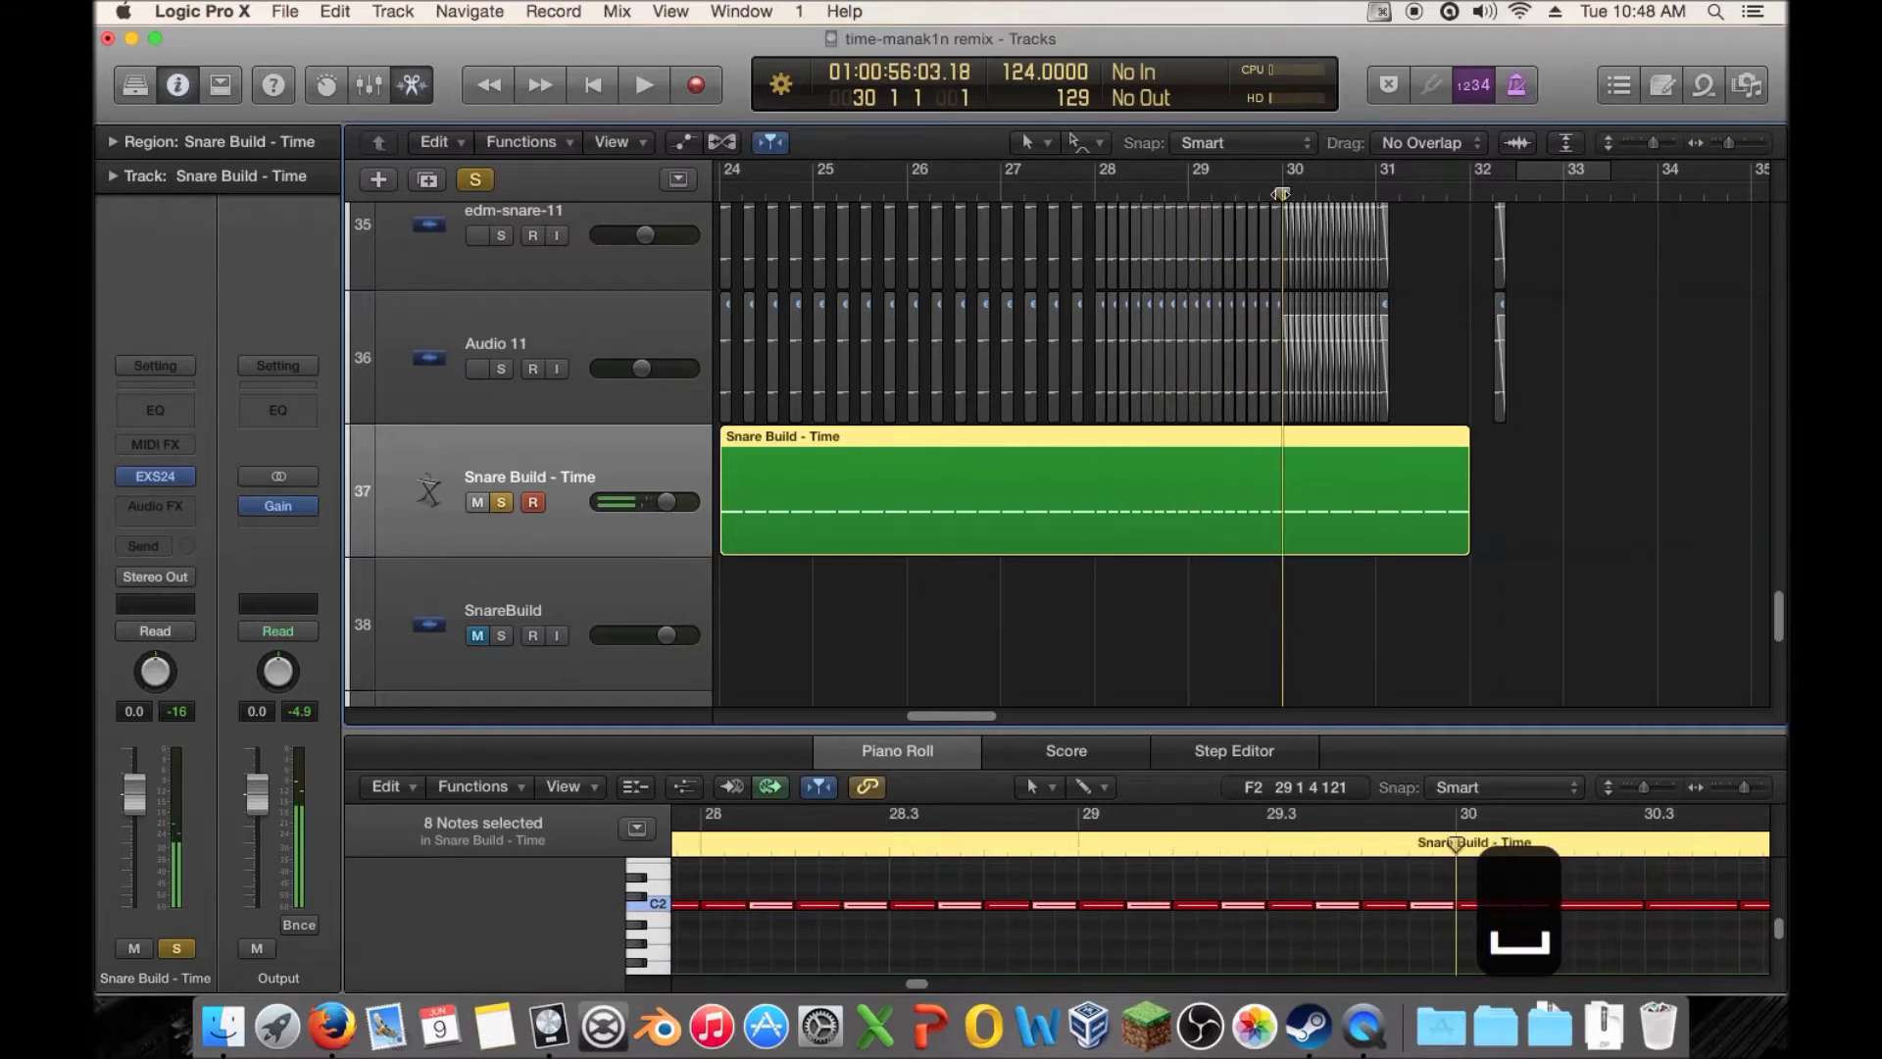
# Shorten and duplicate the C2 notes in bars 30 and 31 to fill both bars with sixteenth notes
pyautogui.moveTo(915, 983); pyautogui.dragTo(932, 983)
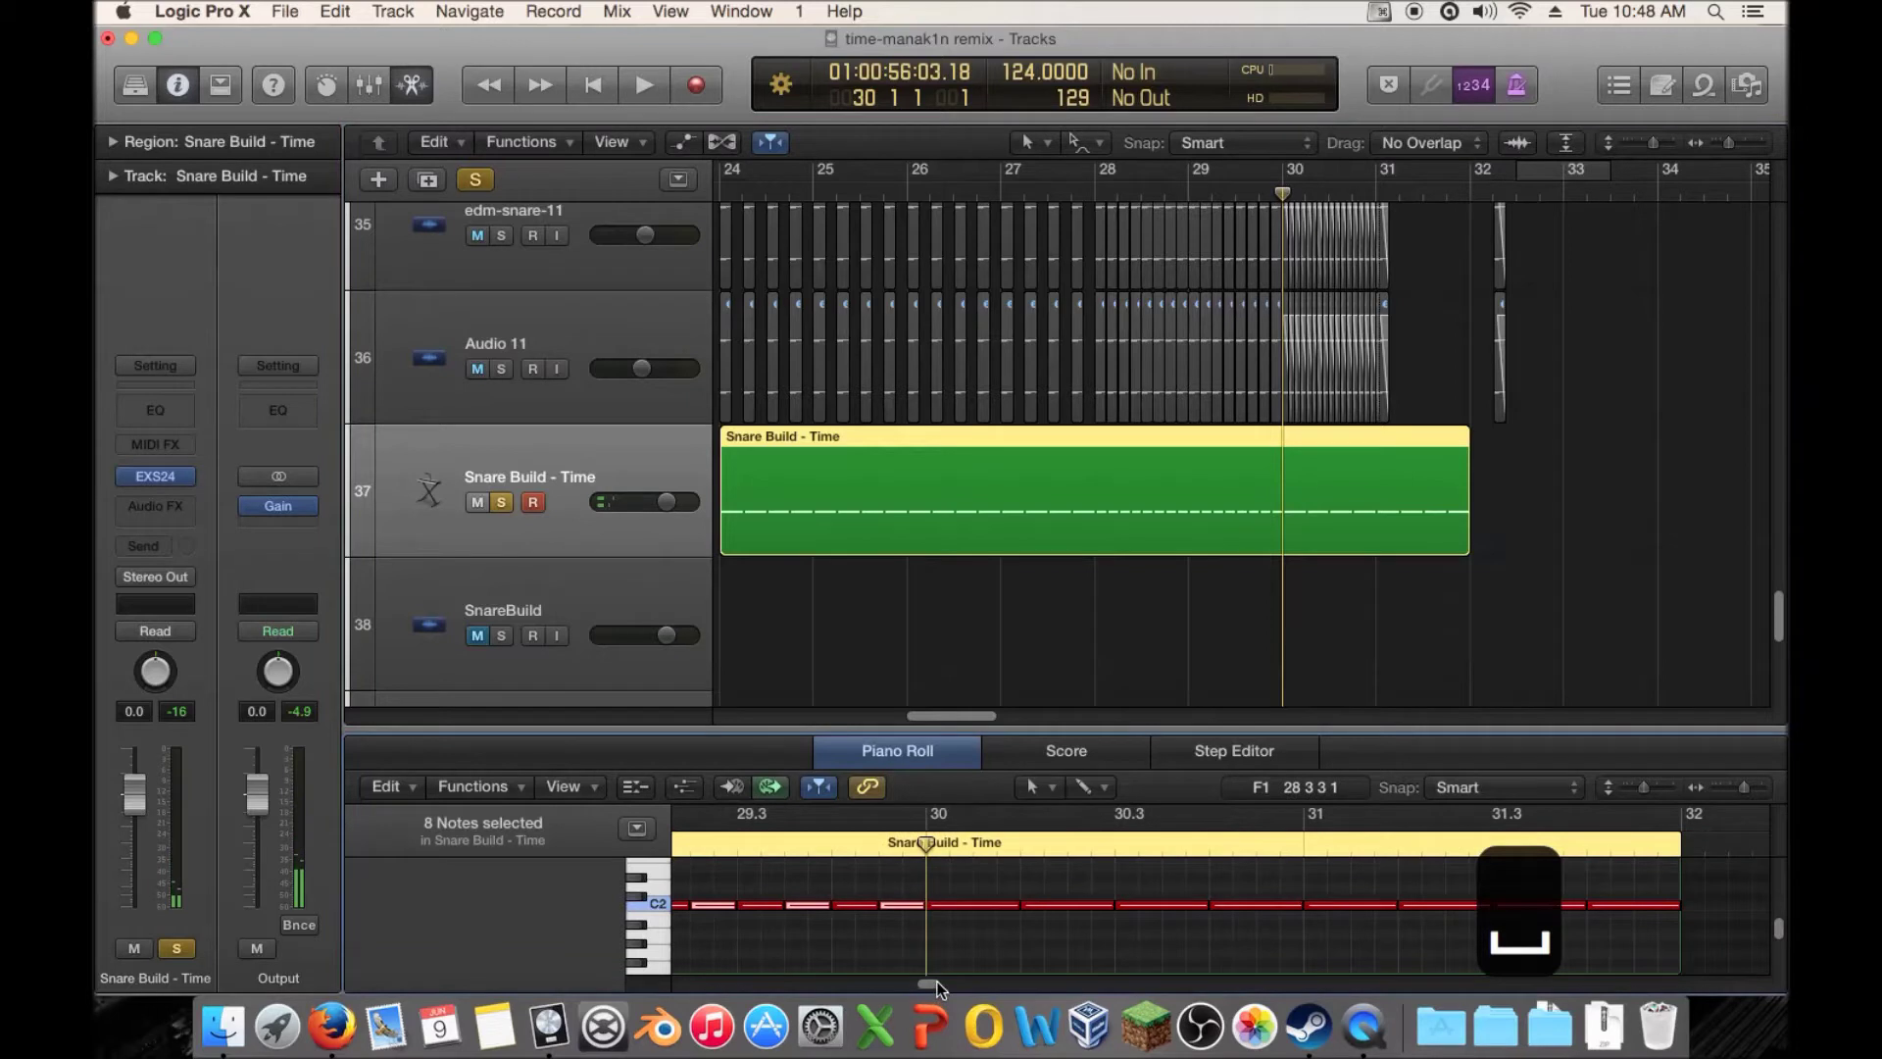
pyautogui.moveTo(1642, 880); pyautogui.dragTo(1011, 910)
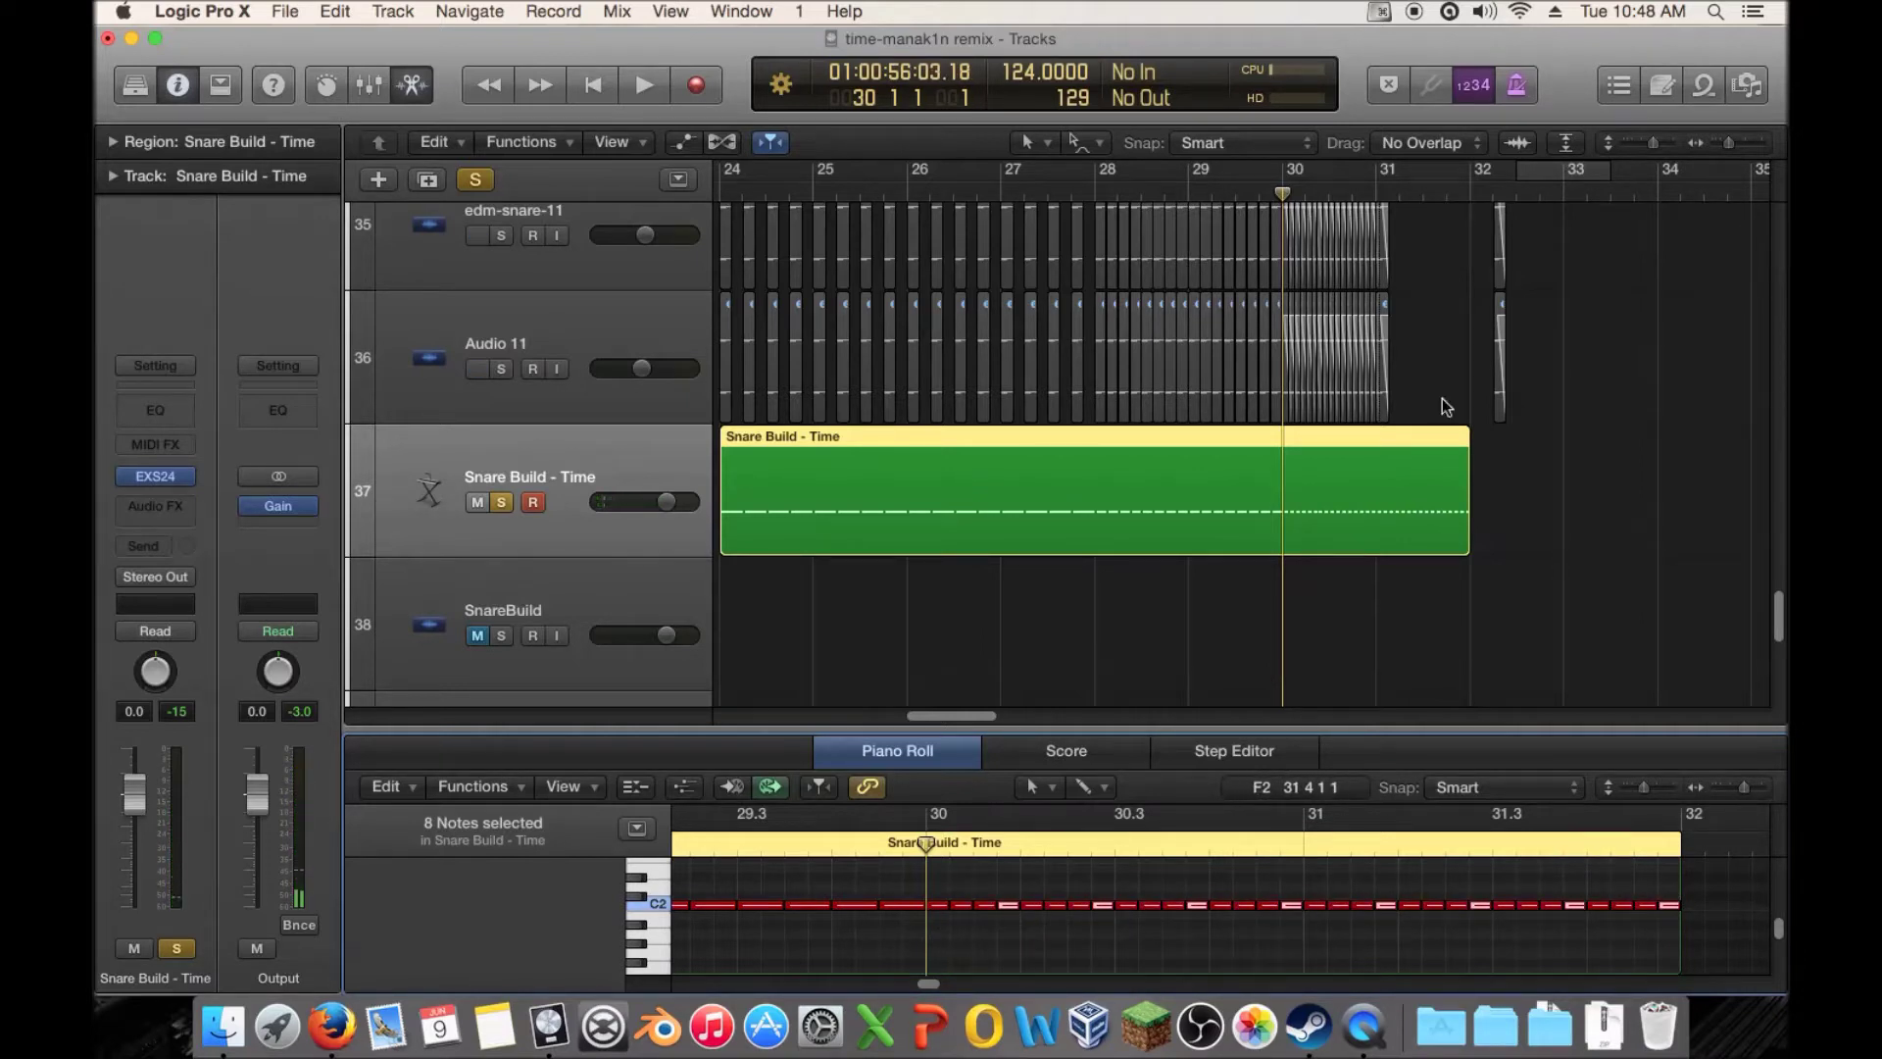
# Delete the notes following the first hit of bar 31 and lengthen that hit to about one beat
pyautogui.click(1367, 193)
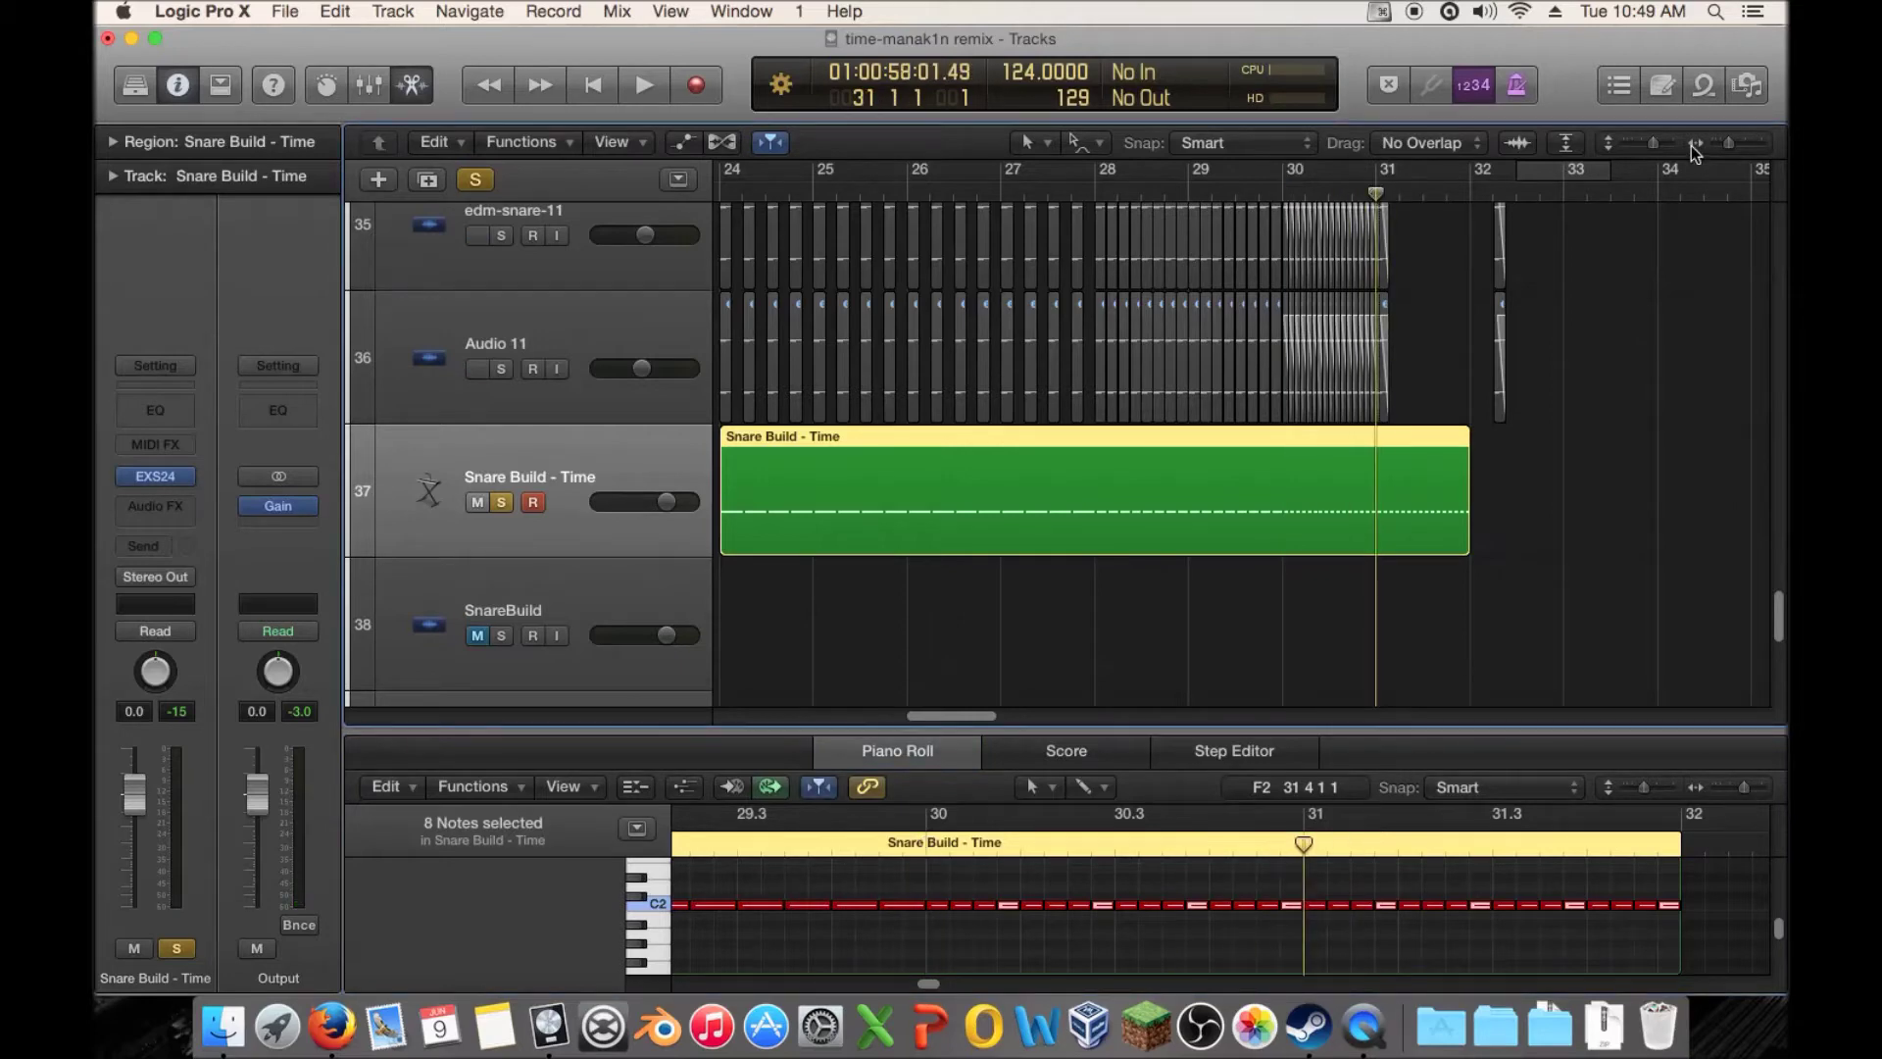
pyautogui.moveTo(1731, 144); pyautogui.dragTo(1736, 144)
pyautogui.moveTo(1339, 891); pyautogui.dragTo(1652, 919)
pyautogui.press('Delete')
pyautogui.moveTo(1323, 904); pyautogui.dragTo(1390, 904)
pyautogui.scroll(3, 1500, 579)
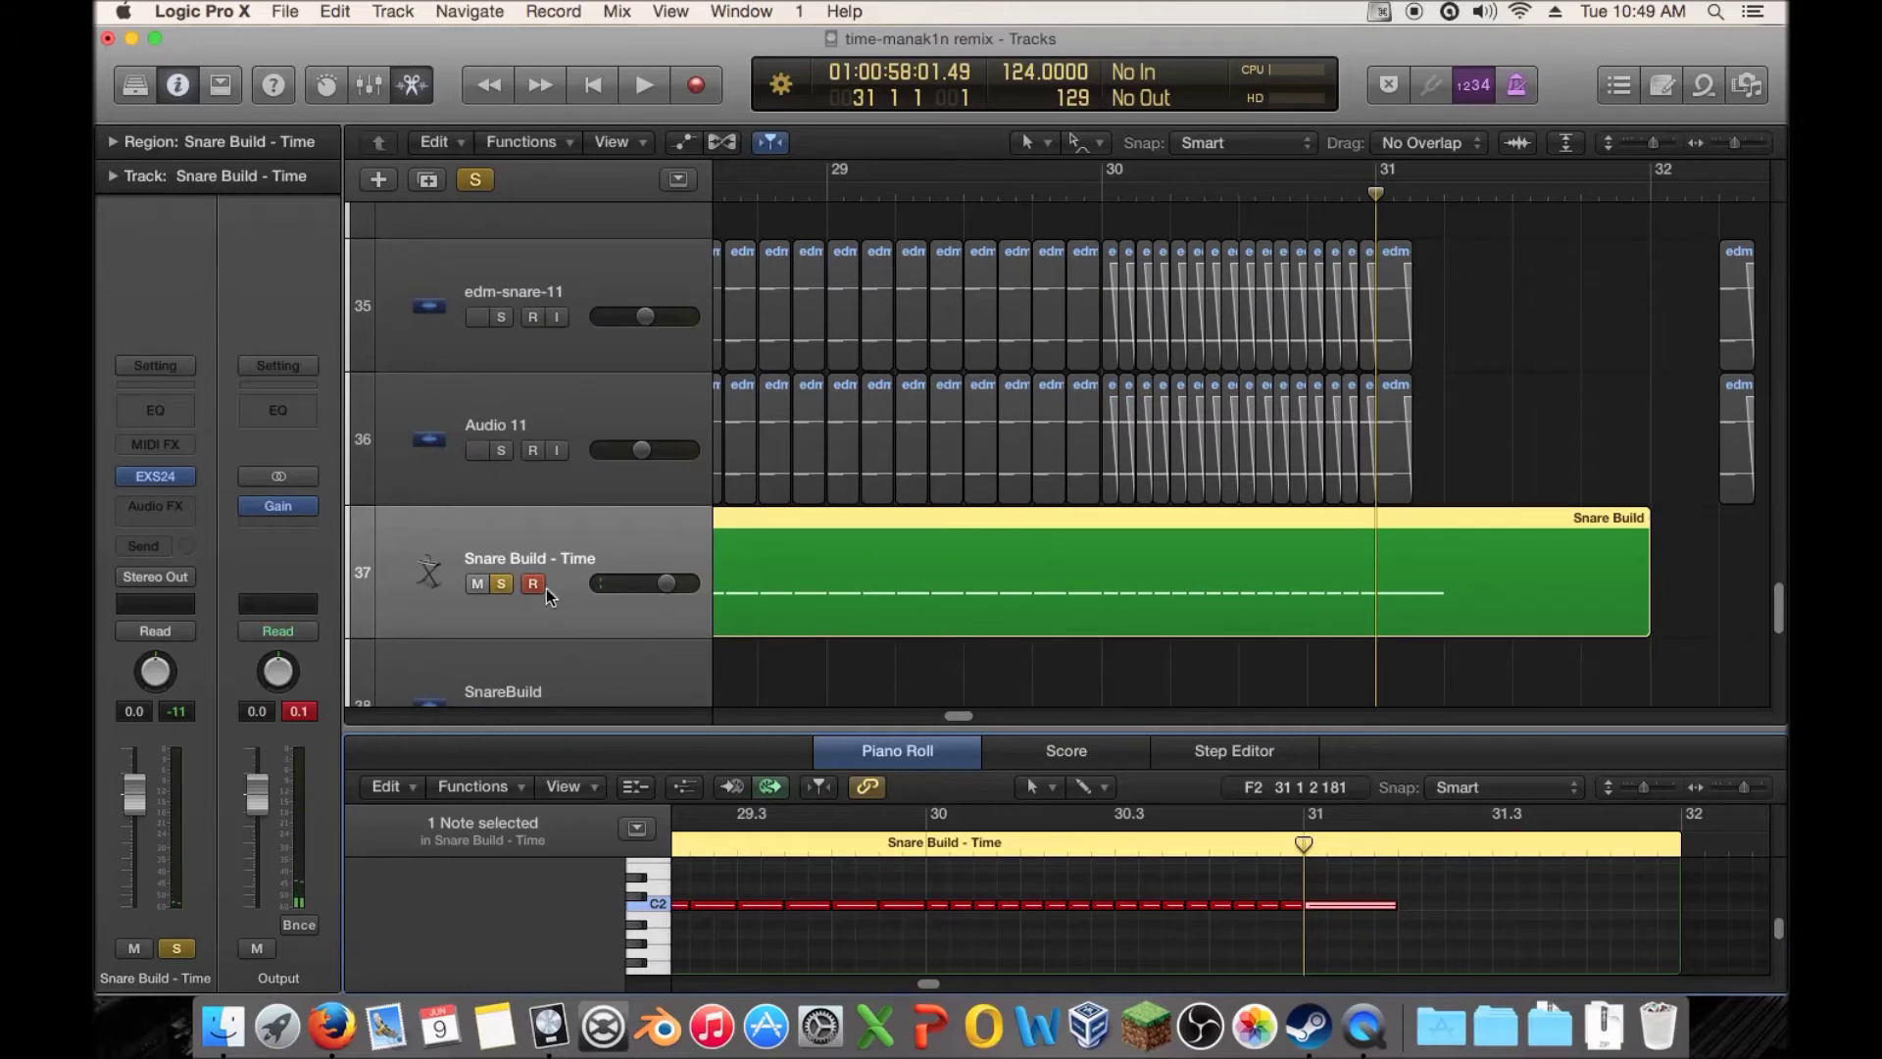
pyautogui.moveTo(1735, 142); pyautogui.dragTo(1728, 144)
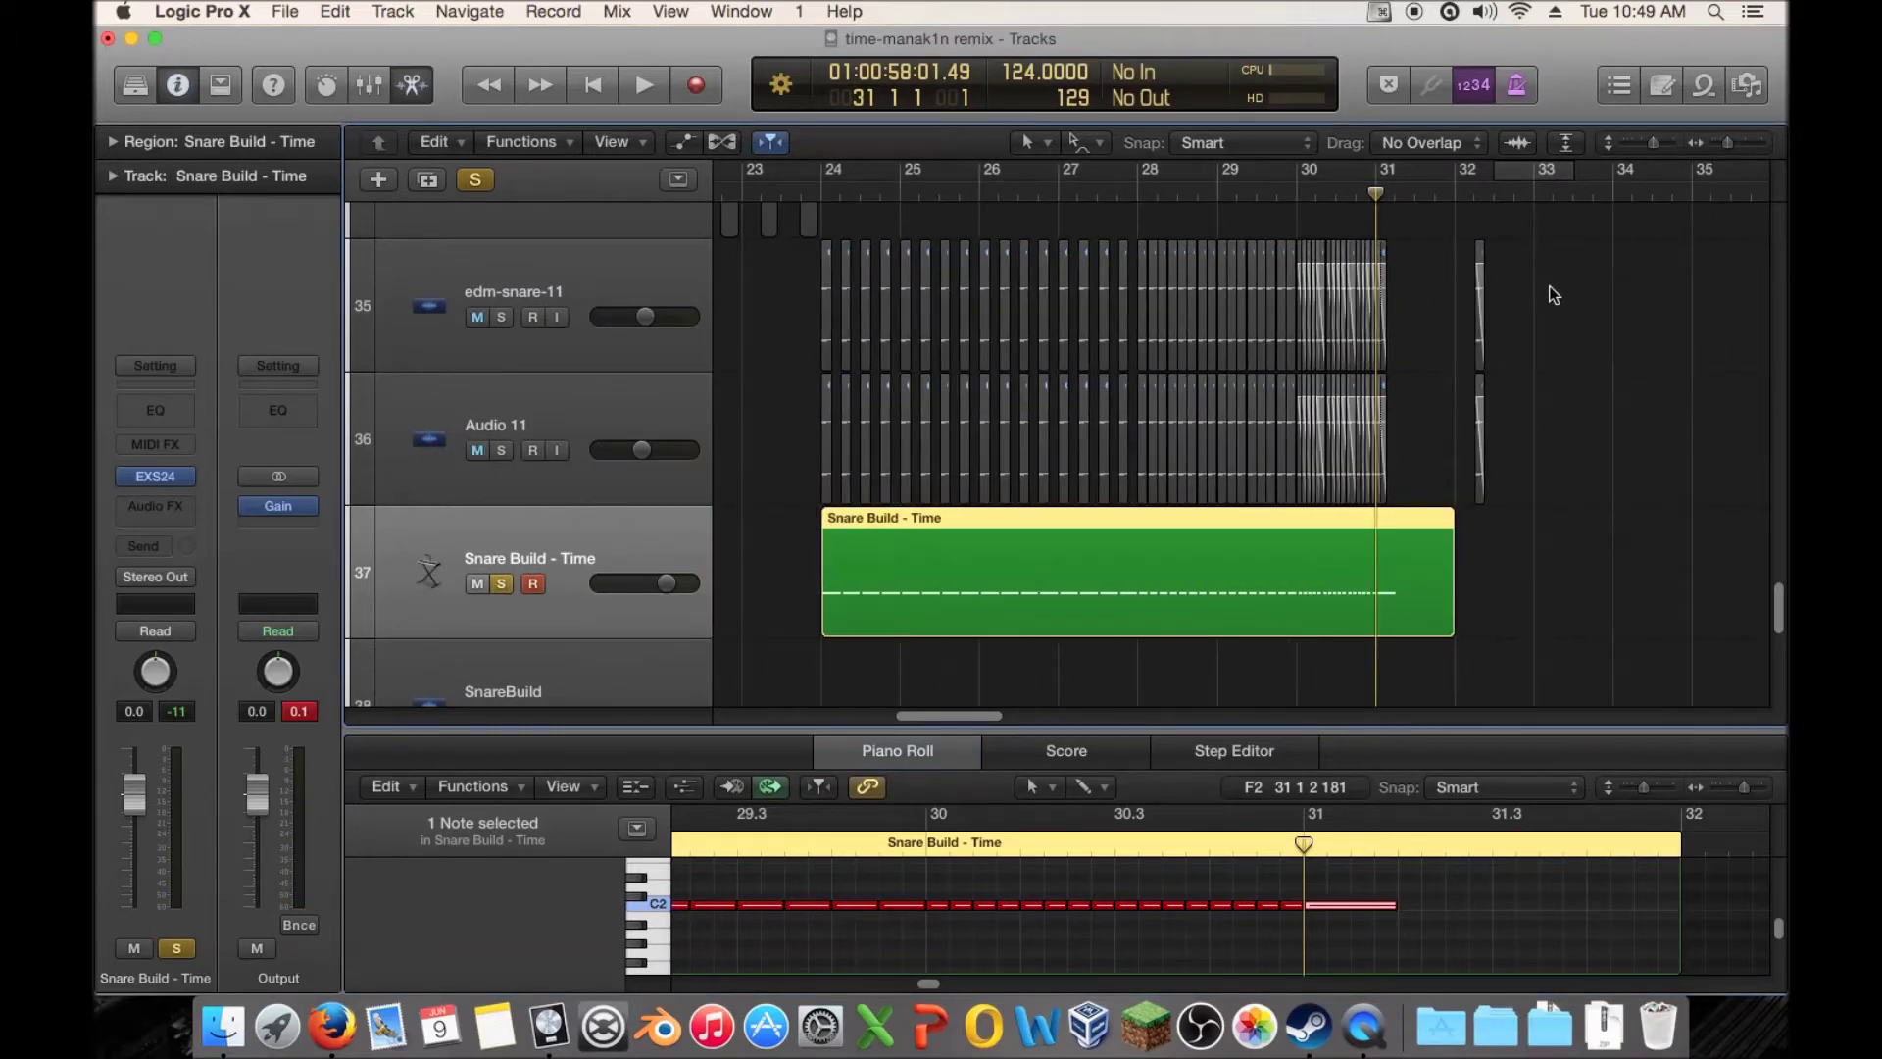
pyautogui.click(1480, 294)
pyautogui.click(941, 372)
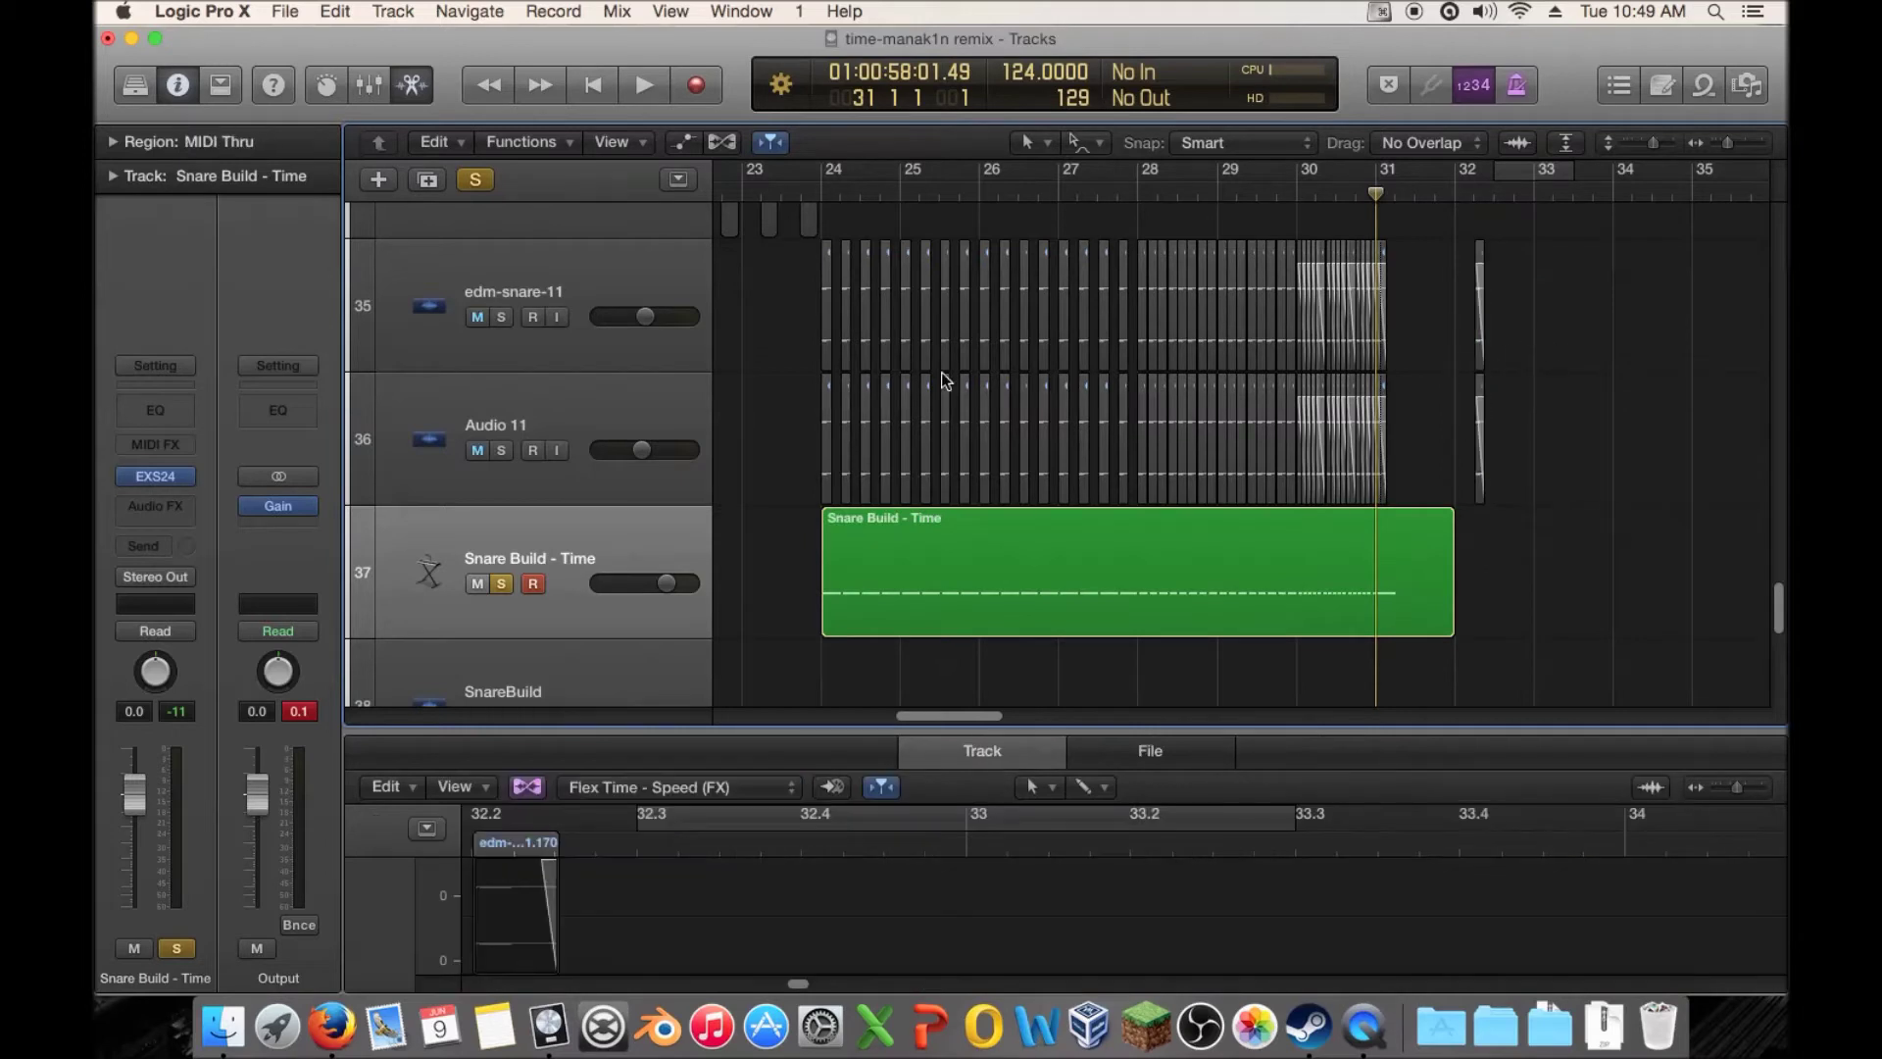
# Unsolo the Snare Build - Time track and create a one-bar region at bar 32 with a one-beat note on beat 2
pyautogui.click(501, 584)
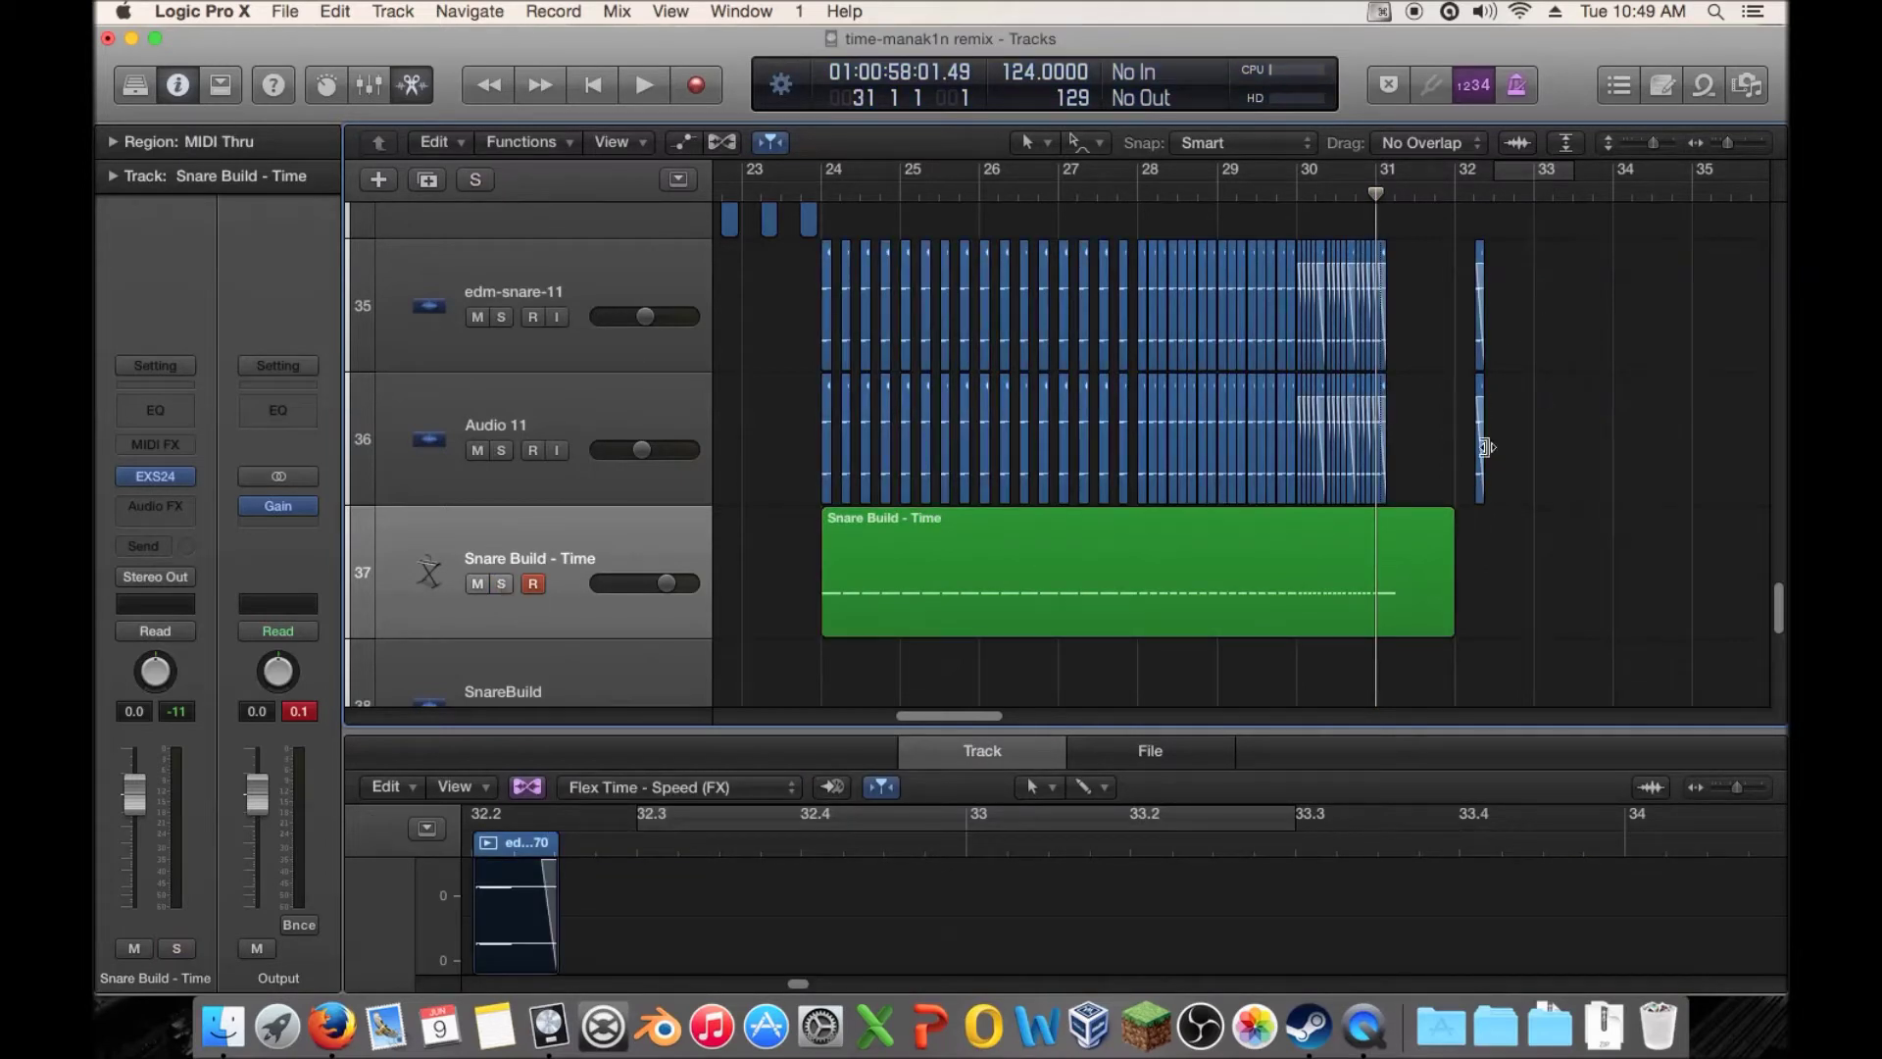
pyautogui.click(1475, 191)
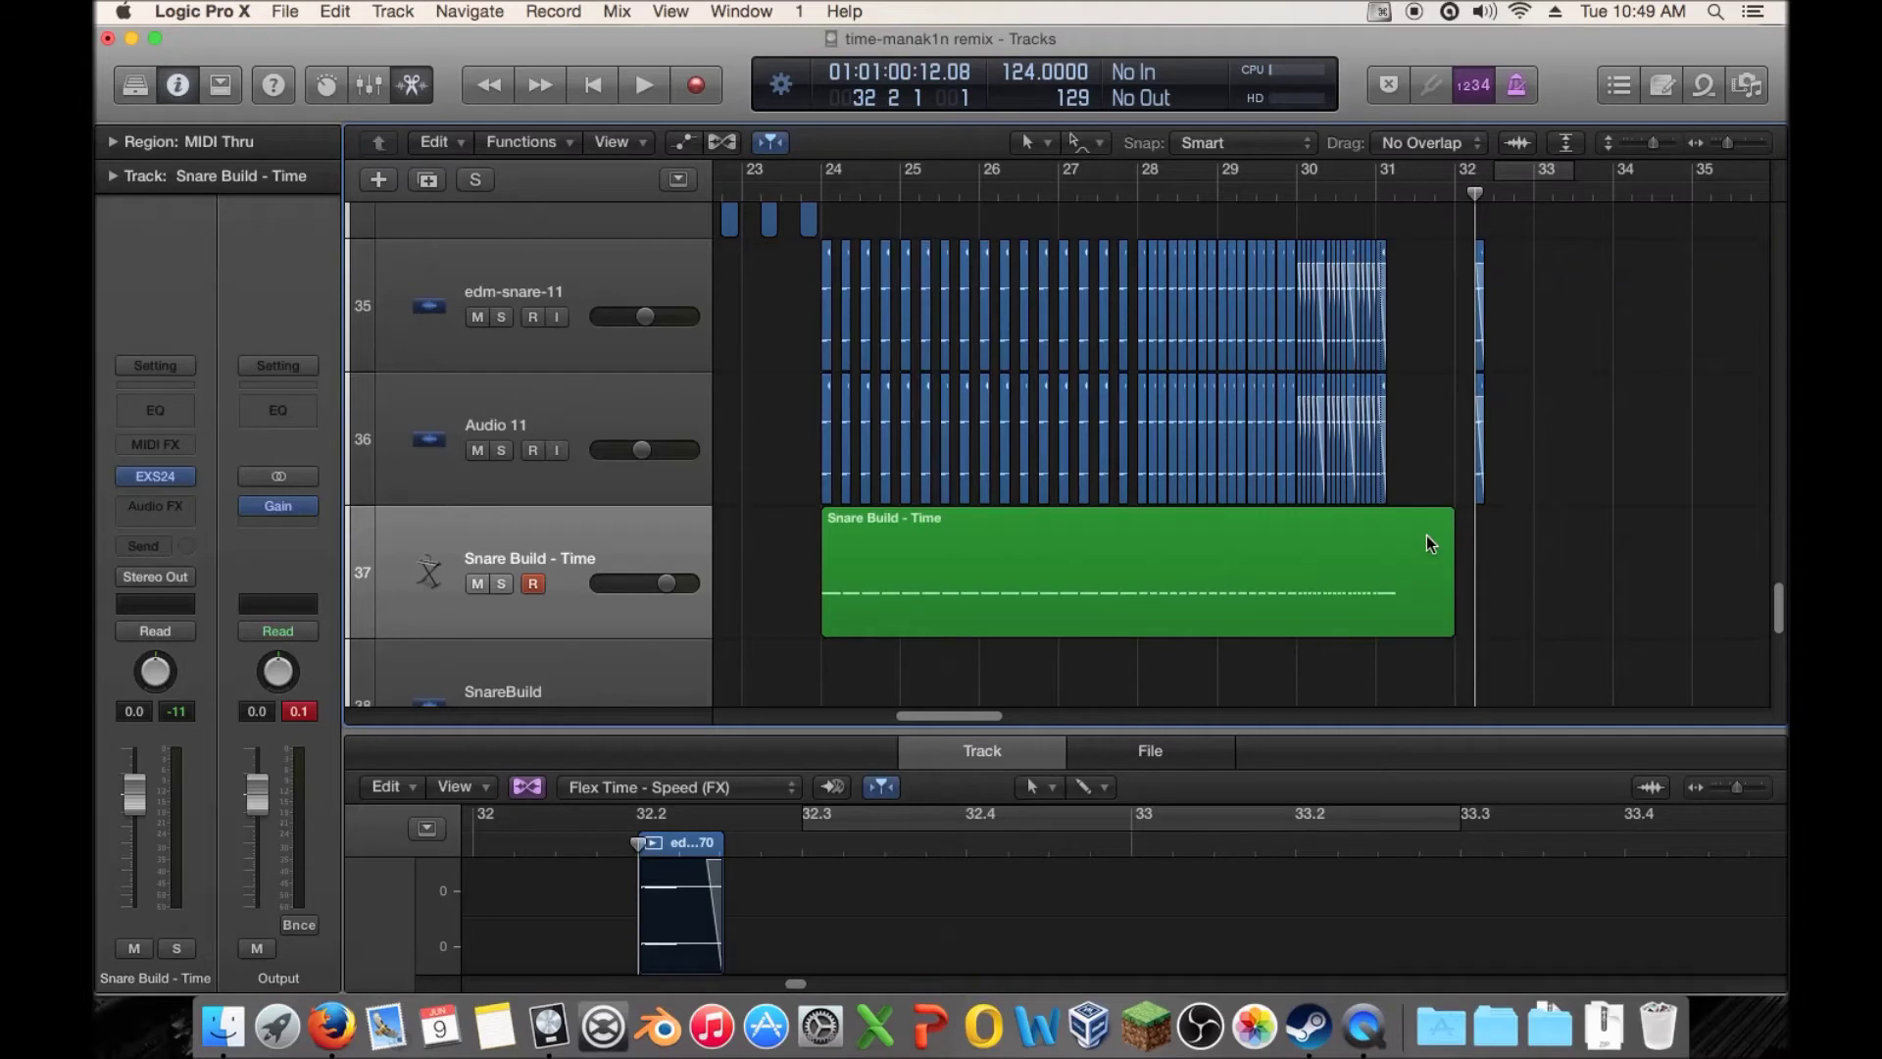
pyautogui.rightClick(1397, 549)
pyautogui.click(1484, 567)
pyautogui.doubleClick(1484, 567)
pyautogui.keyDown('super'); pyautogui.click(796, 904); pyautogui.keyUp('super')
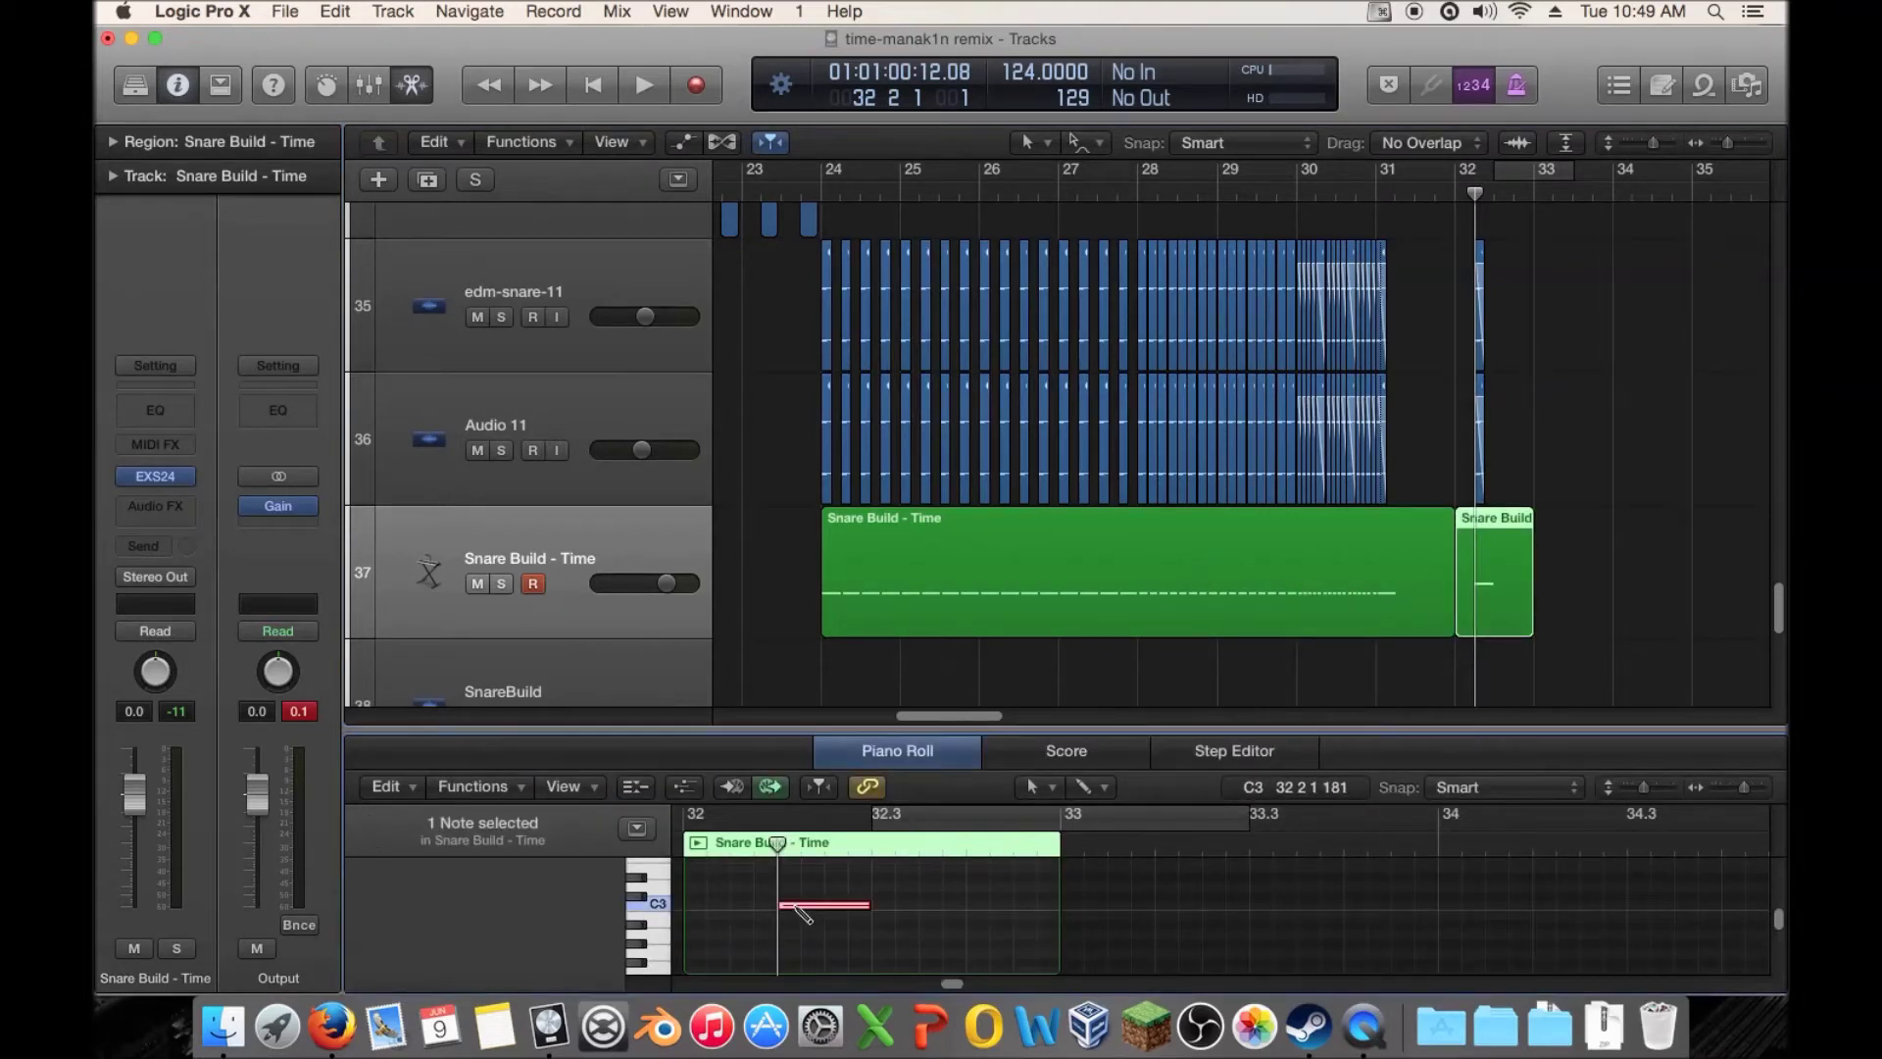
# Transpose the single note in the bar 32 region down from C3 to C2
pyautogui.click(944, 549)
pyautogui.click(1462, 569)
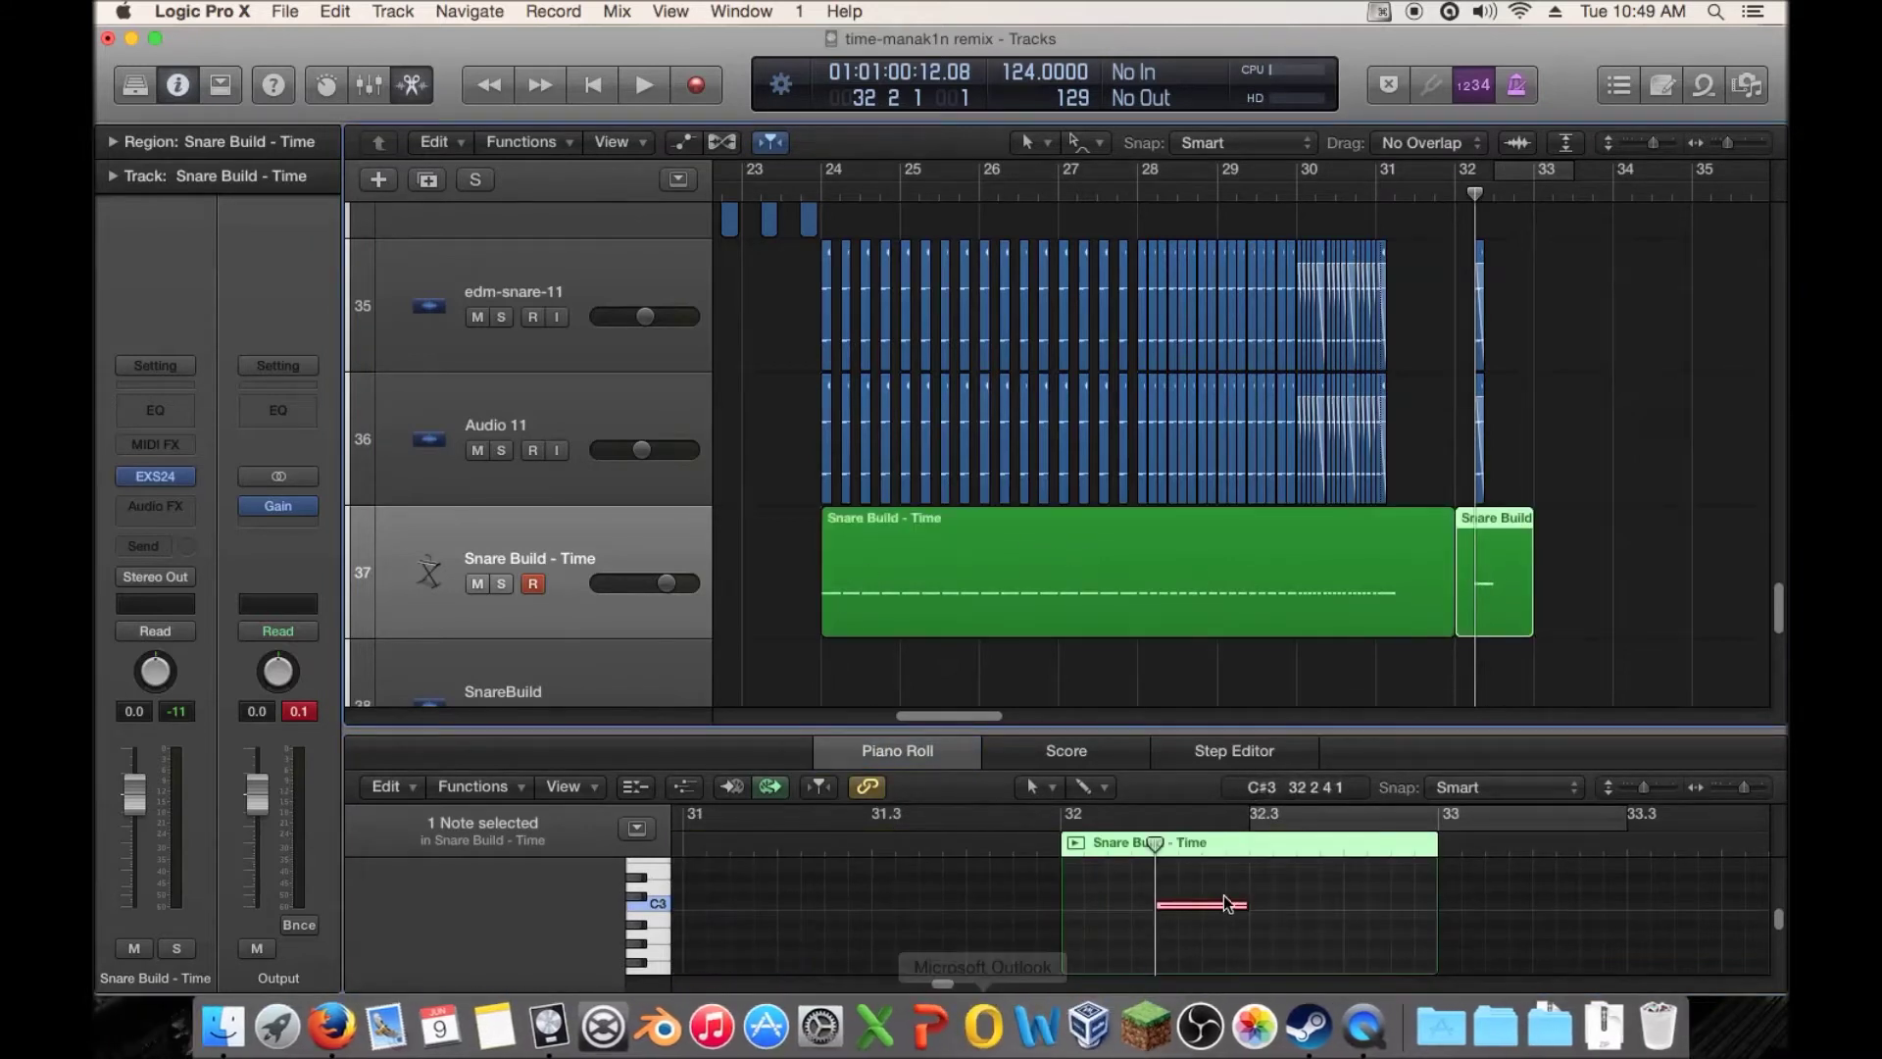
pyautogui.moveTo(1190, 875); pyautogui.dragTo(1195, 951)
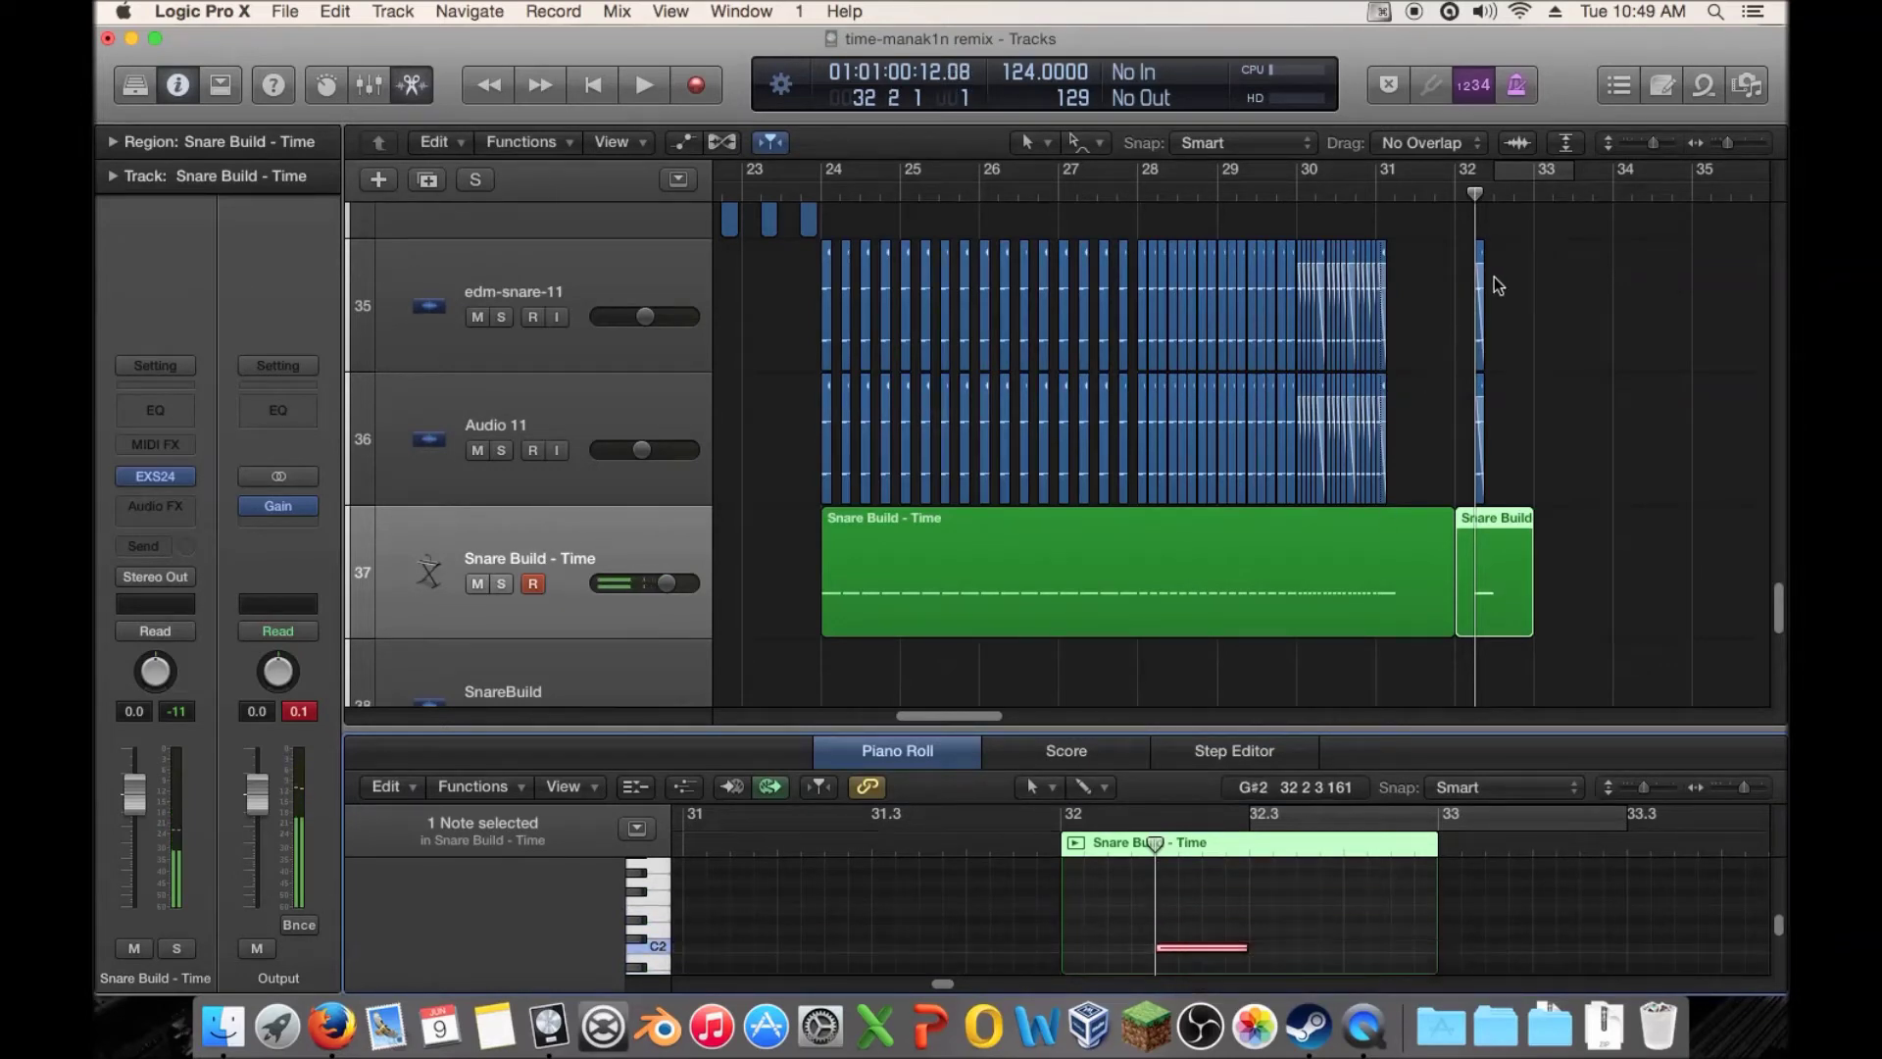
# Mute the edm-snare-11 and Audio 11 tracks and select the Snare Build - Time track
pyautogui.click(477, 317)
pyautogui.click(478, 450)
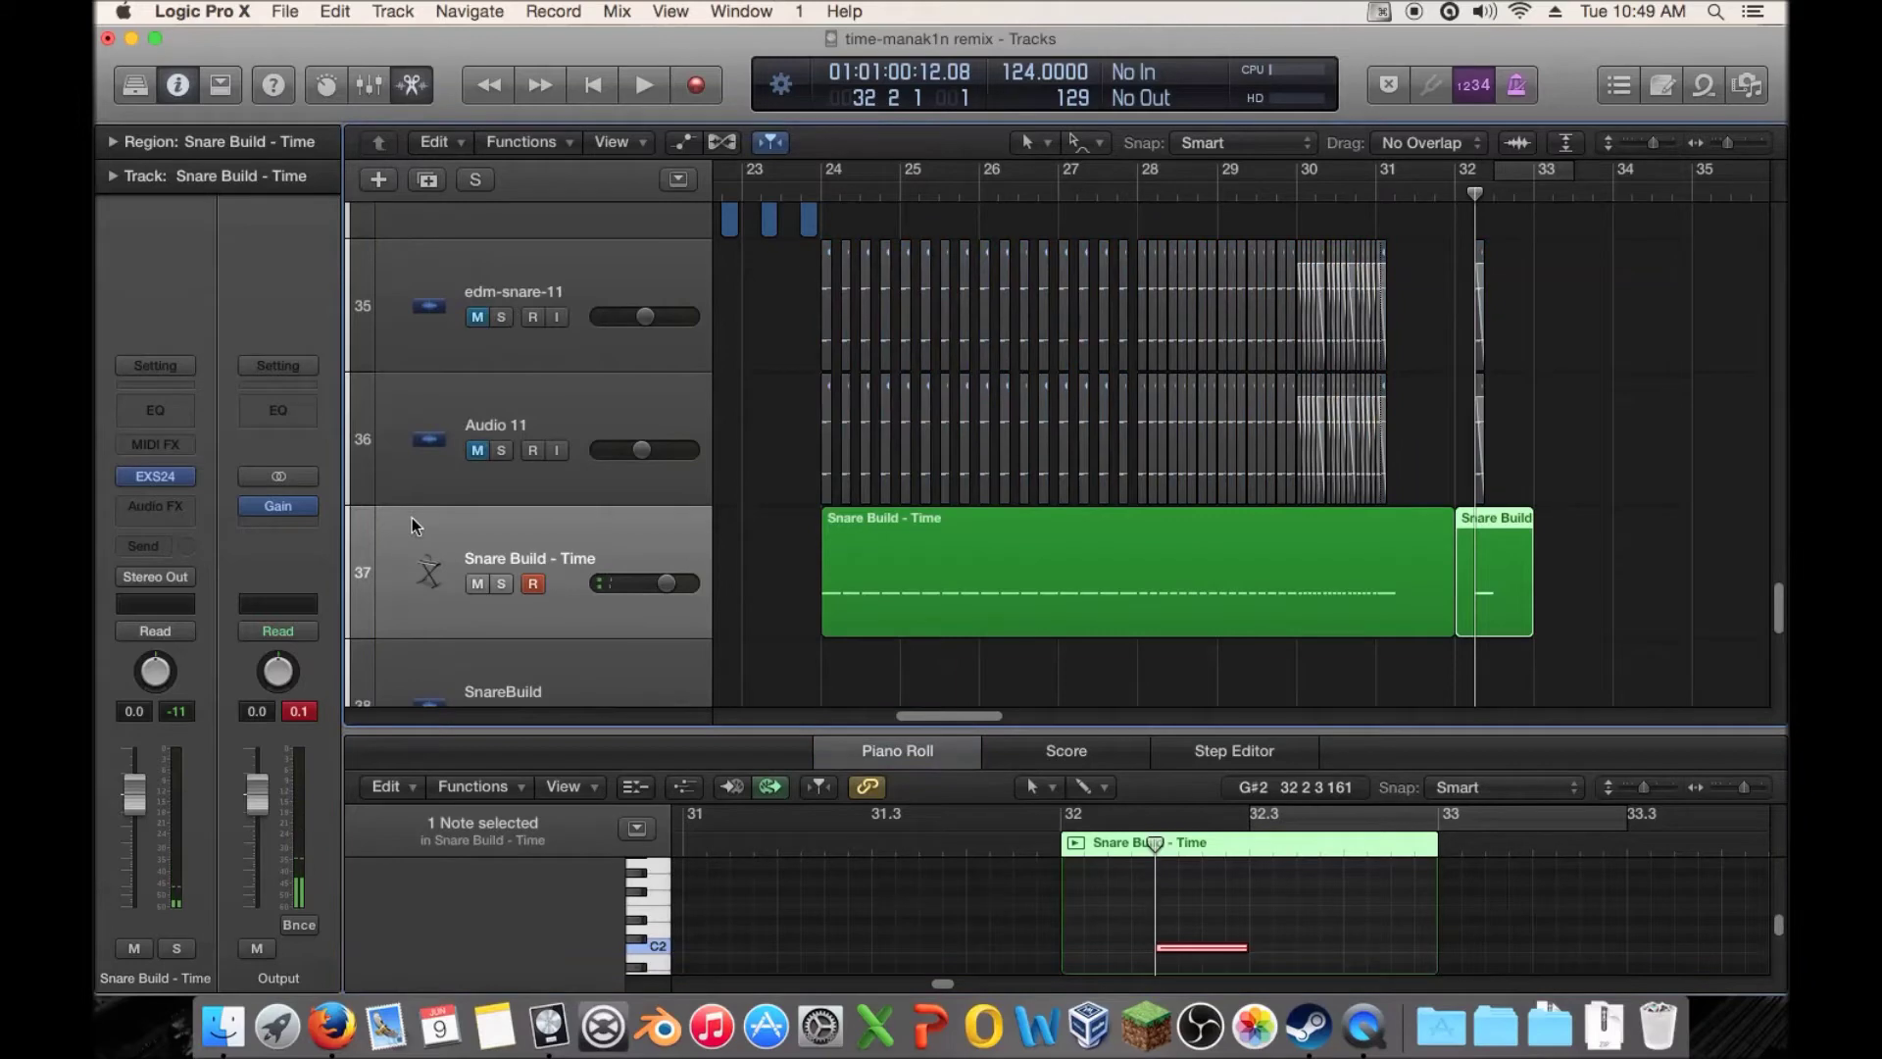
pyautogui.click(396, 551)
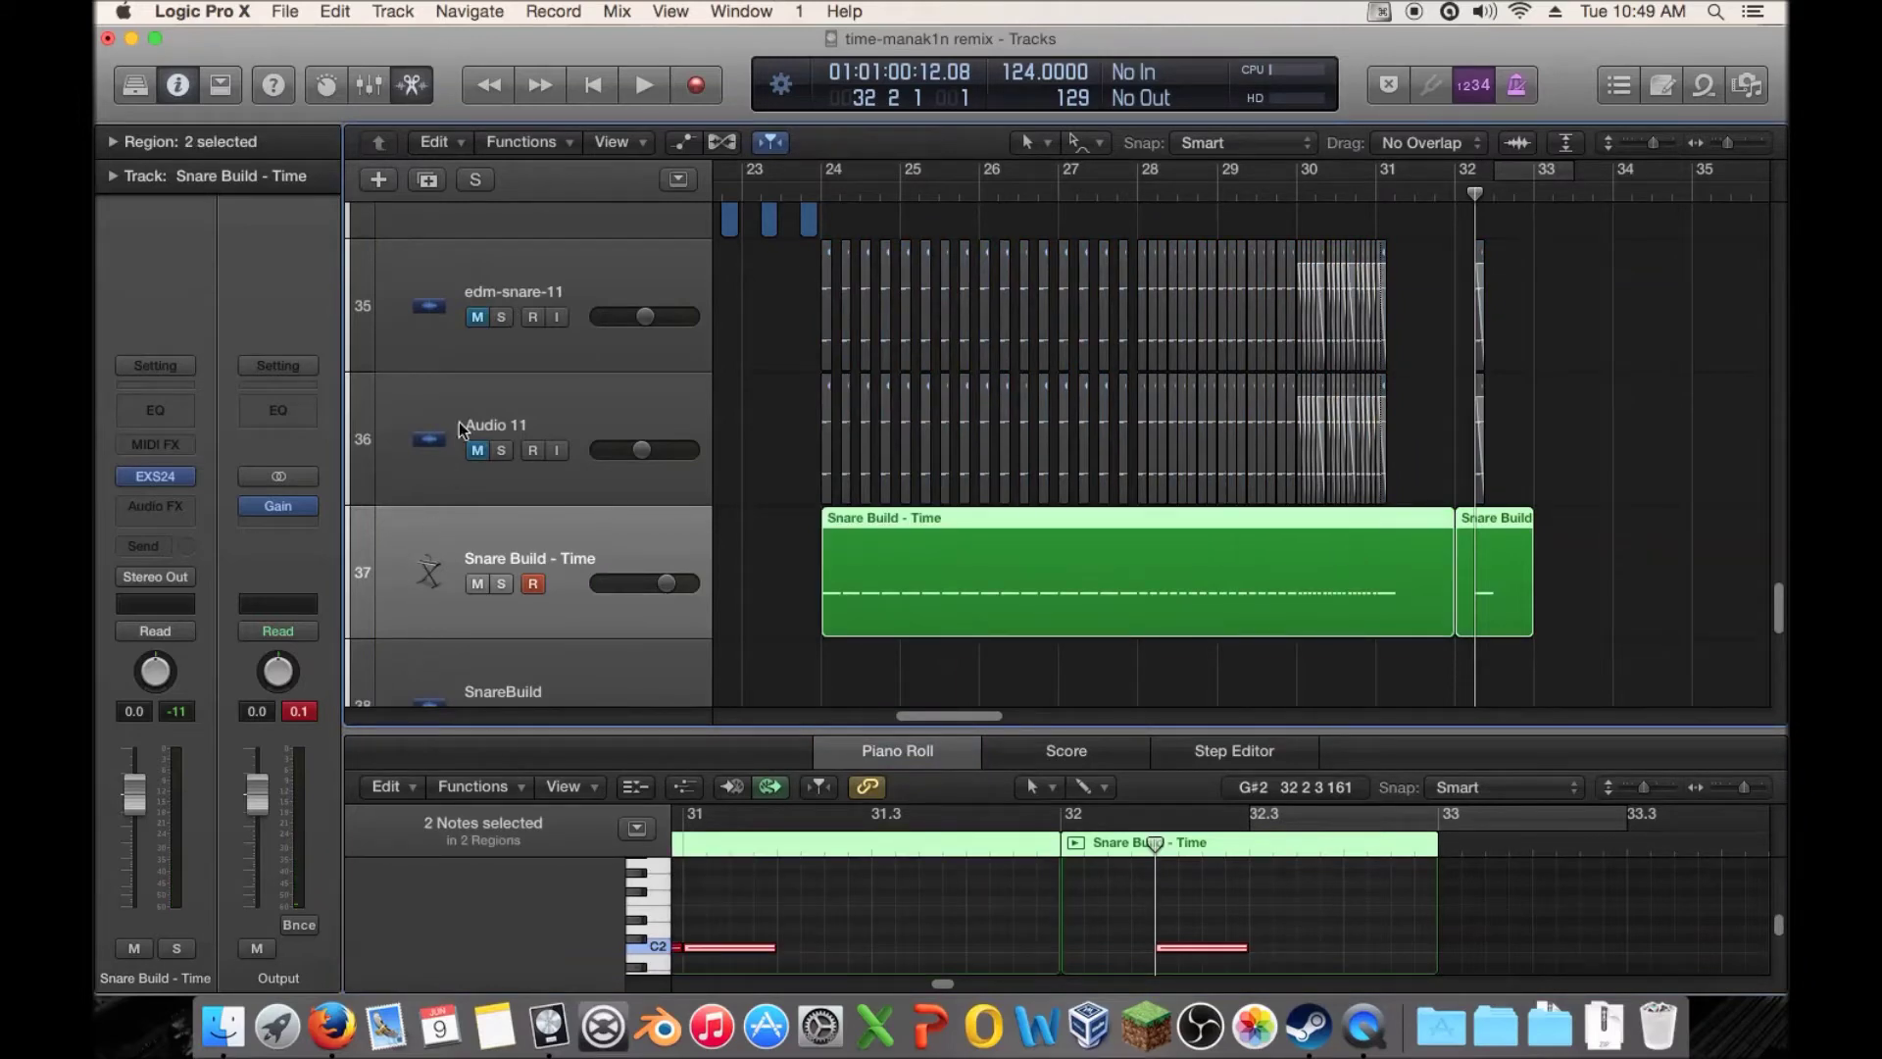
# Check the Bus 2 and Bus 4 send levels on the Audio 11 track
pyautogui.click(450, 382)
pyautogui.click(412, 520)
pyautogui.click(406, 419)
pyautogui.moveTo(186, 517)
pyautogui.click(406, 577)
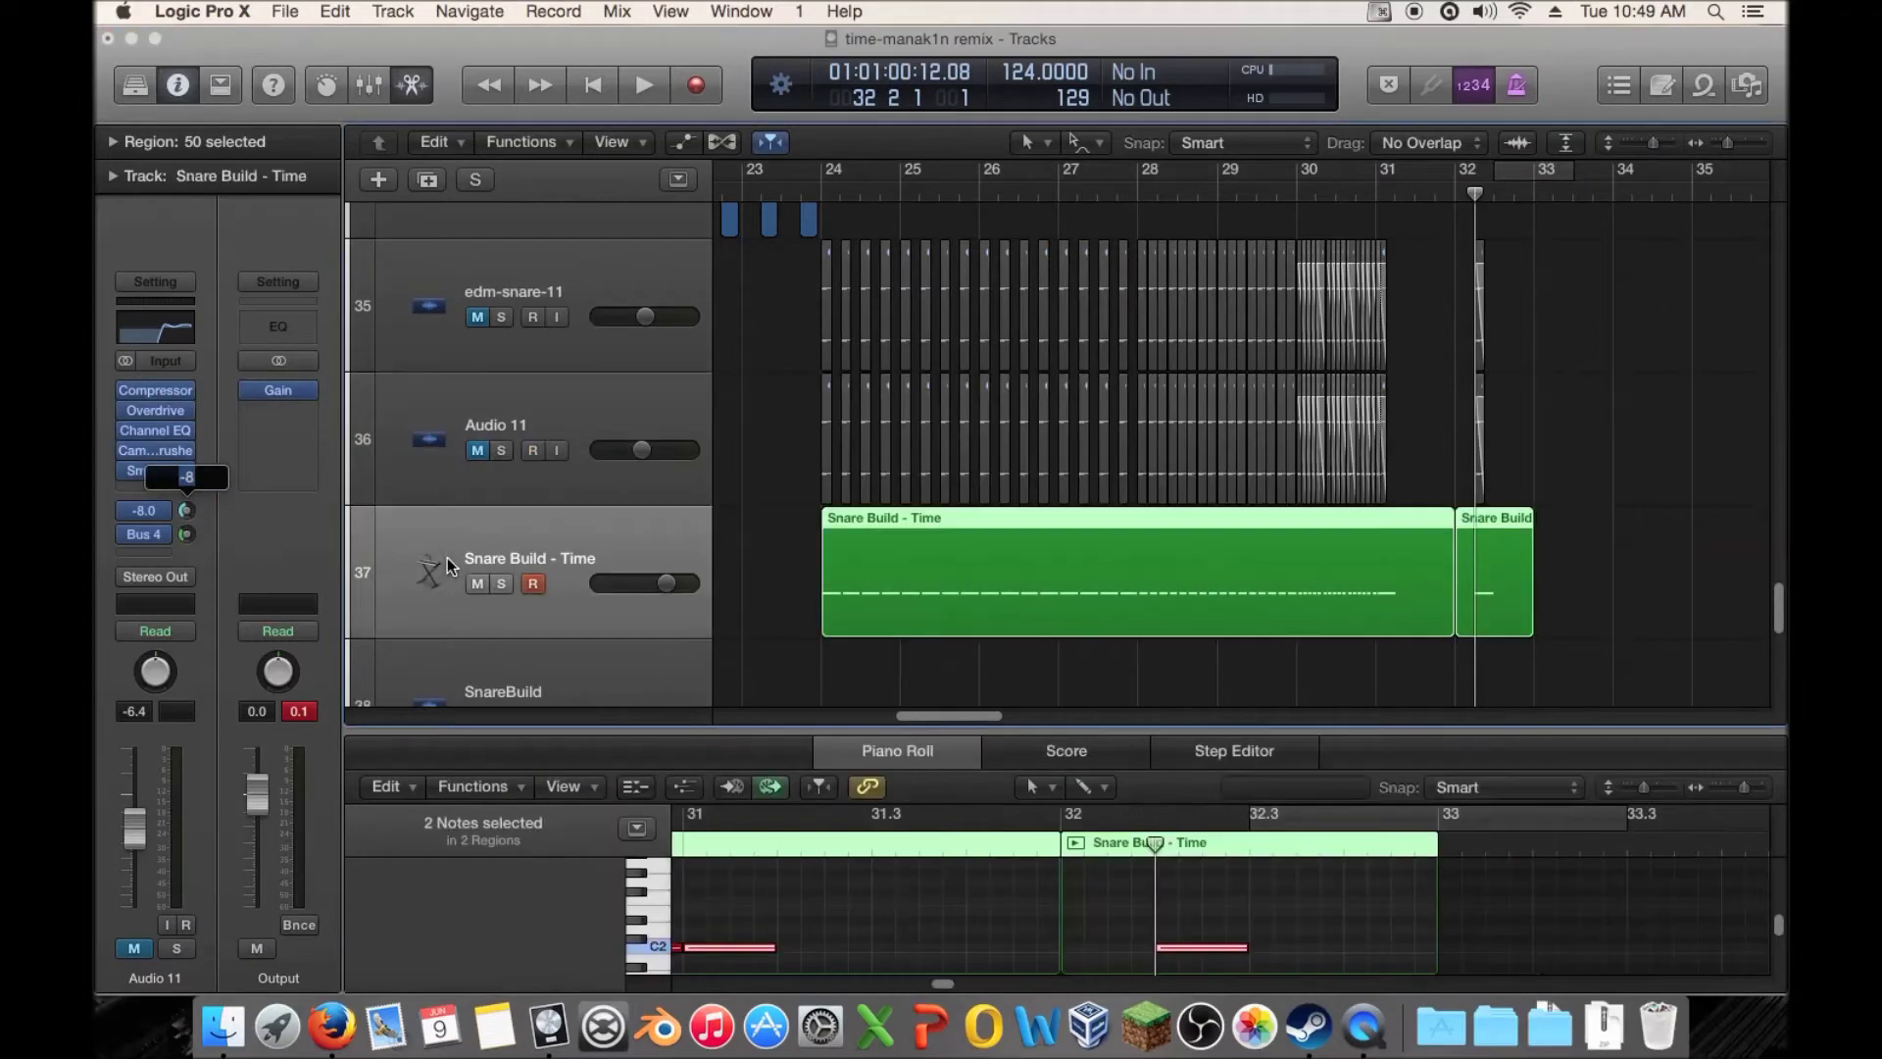
pyautogui.click(473, 469)
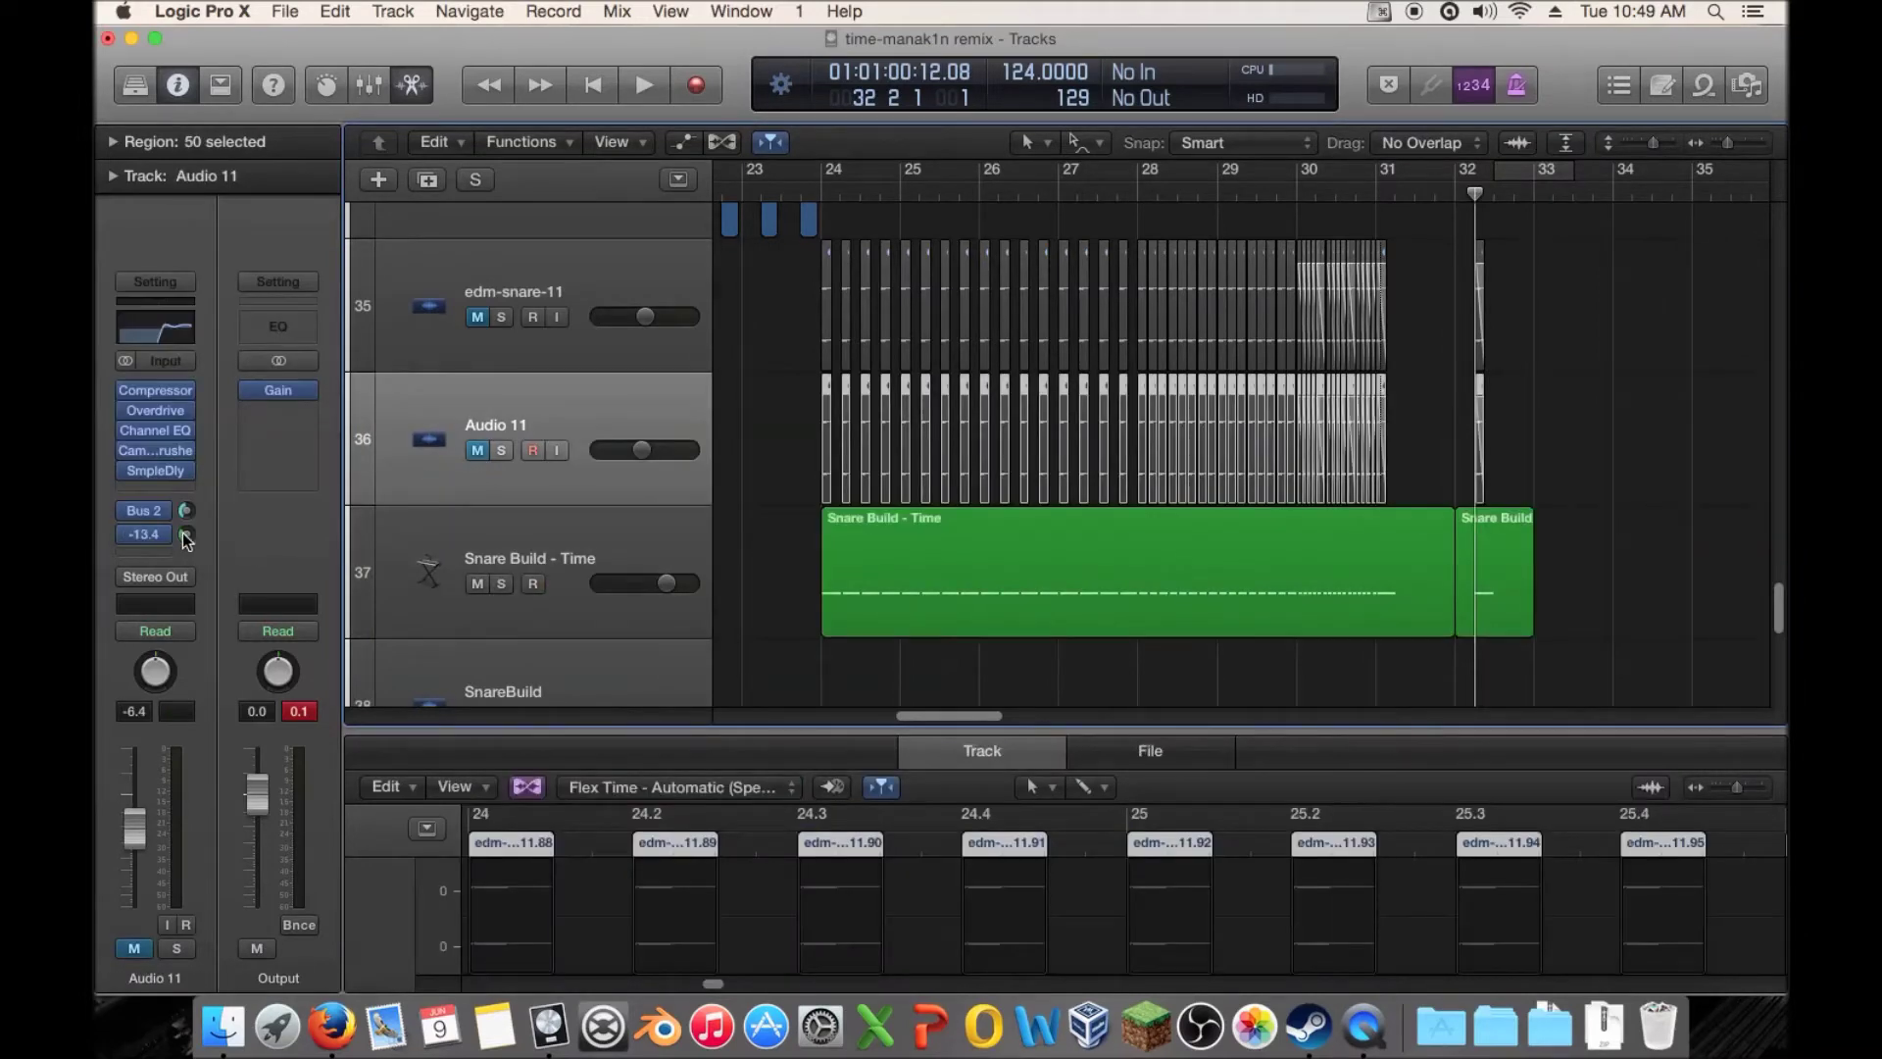
pyautogui.moveTo(188, 533)
# Add a Bus 2 (Large Hall) send to the Snare Build - Time track and set its level to -8
pyautogui.click(415, 571)
pyautogui.click(163, 551)
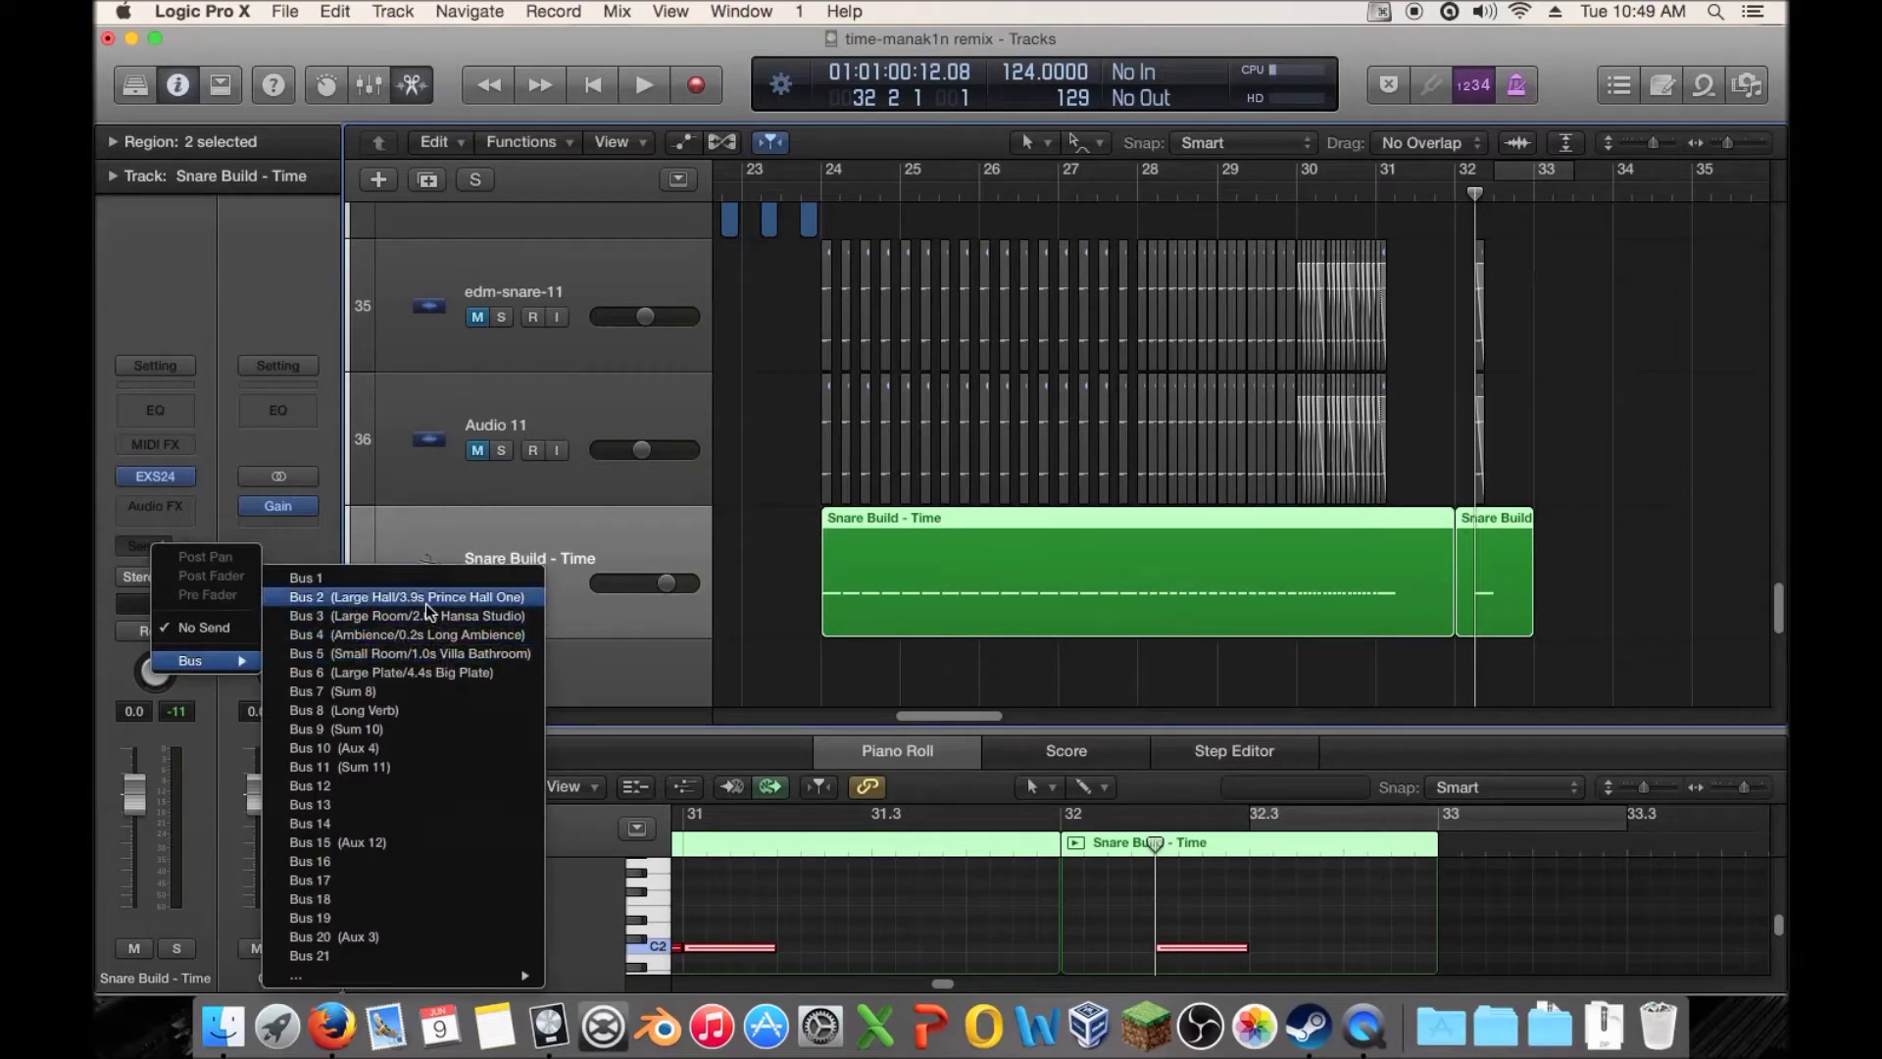
pyautogui.click(213, 585)
pyautogui.moveTo(189, 537)
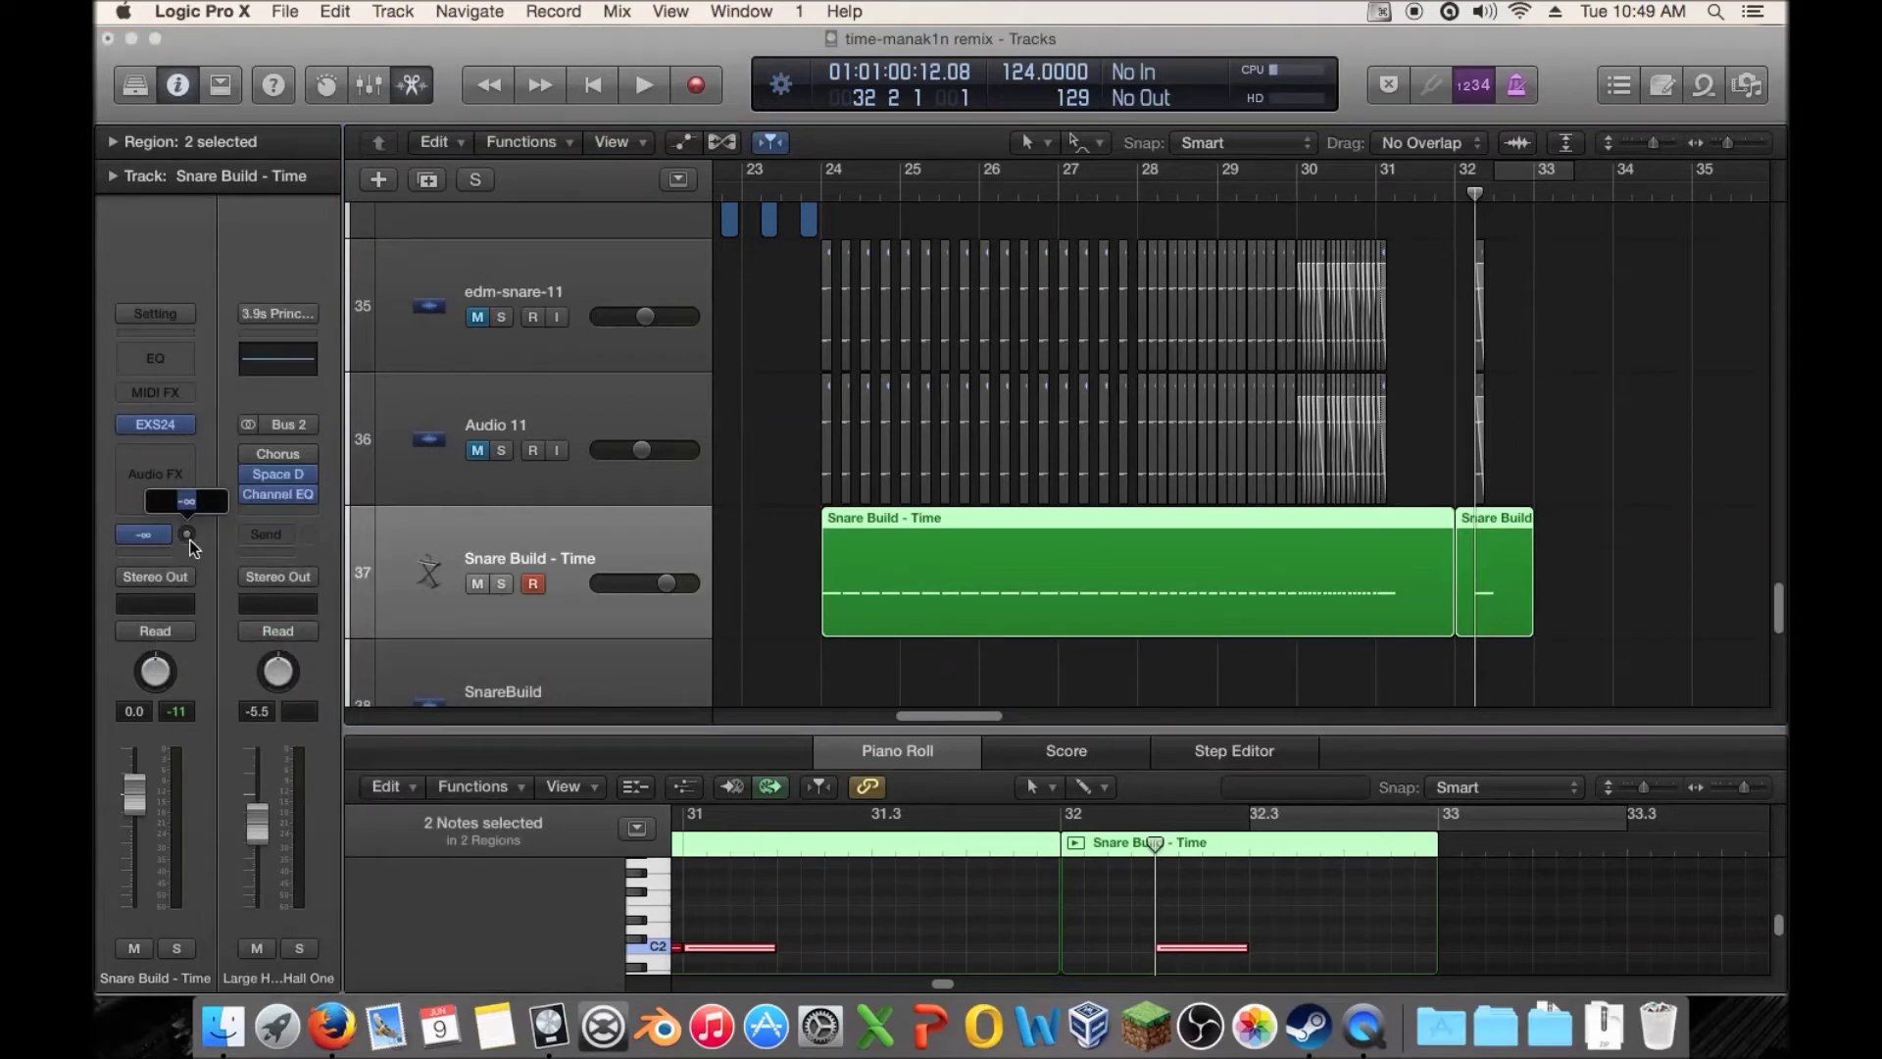
pyautogui.write('-8')
pyautogui.press('Return')
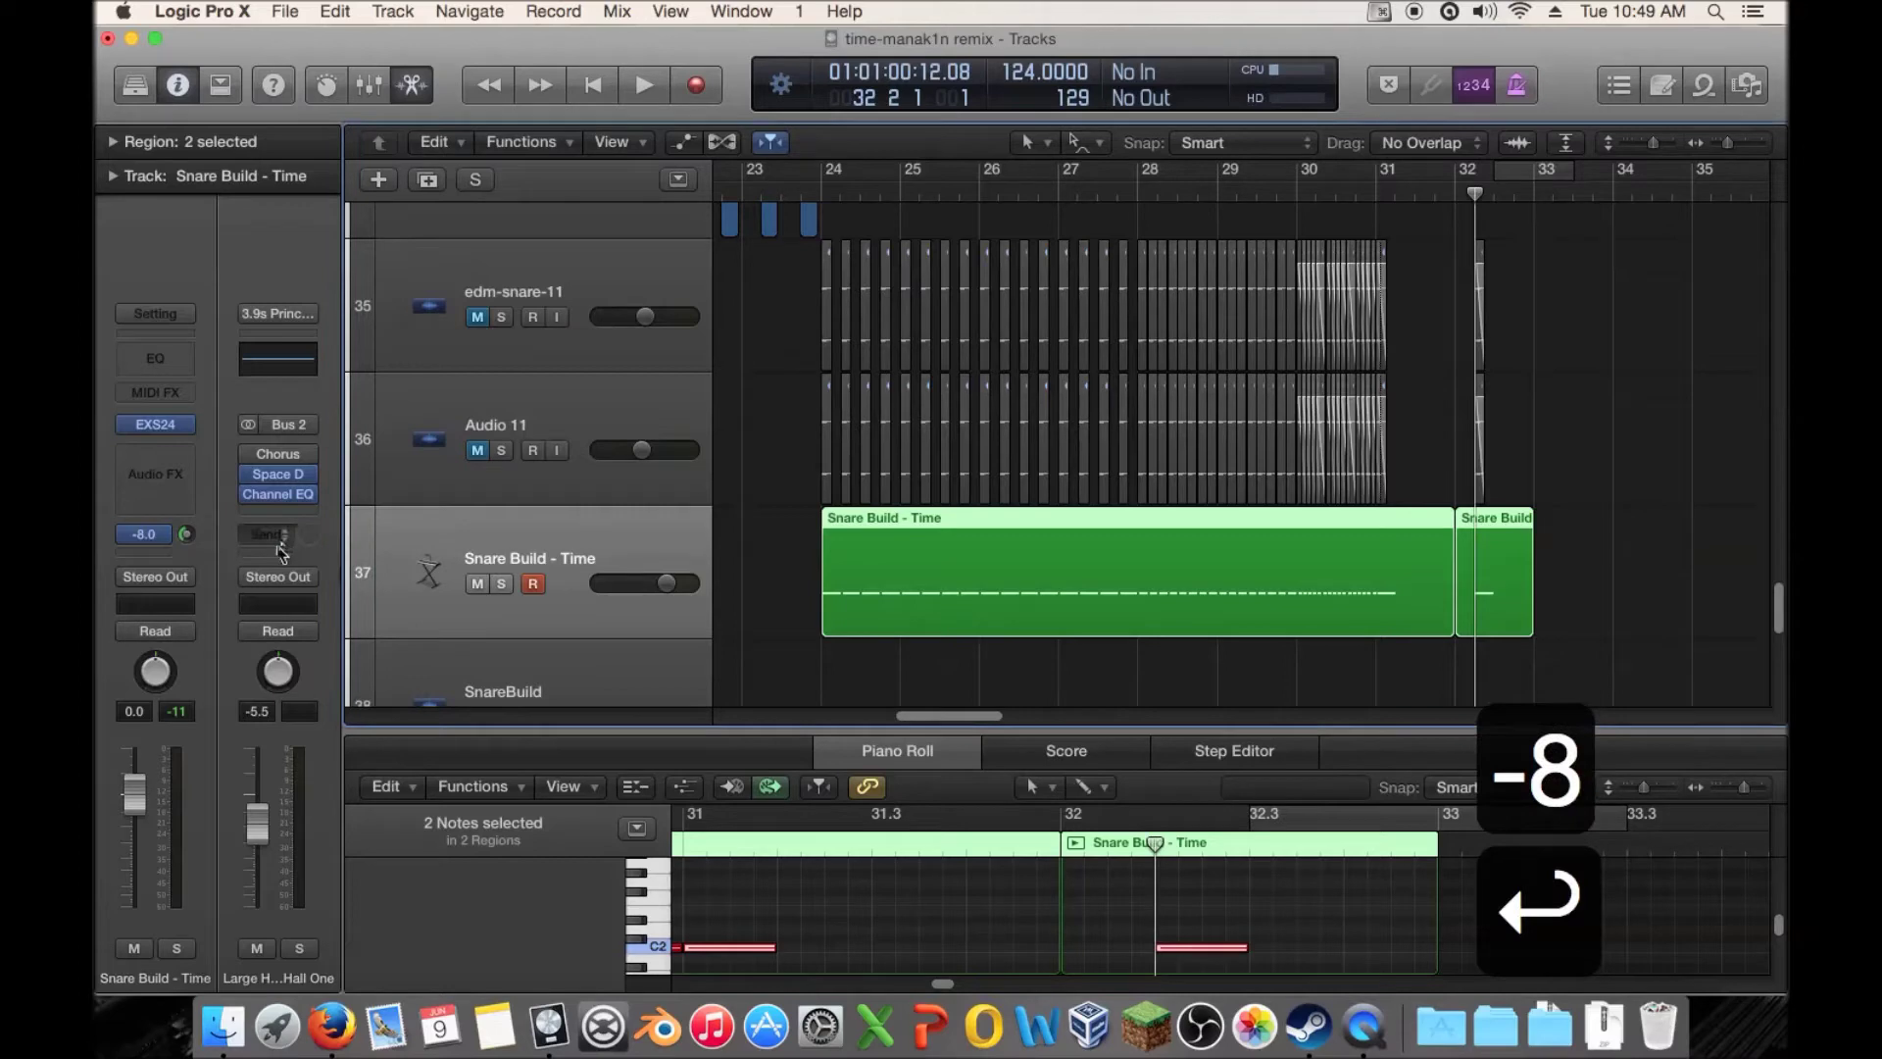
# Add a Bus 4 (Ambience) send to Snare Build - Time and set its level to -13.4, matching Audio 11
pyautogui.click(143, 535)
pyautogui.moveTo(157, 661)
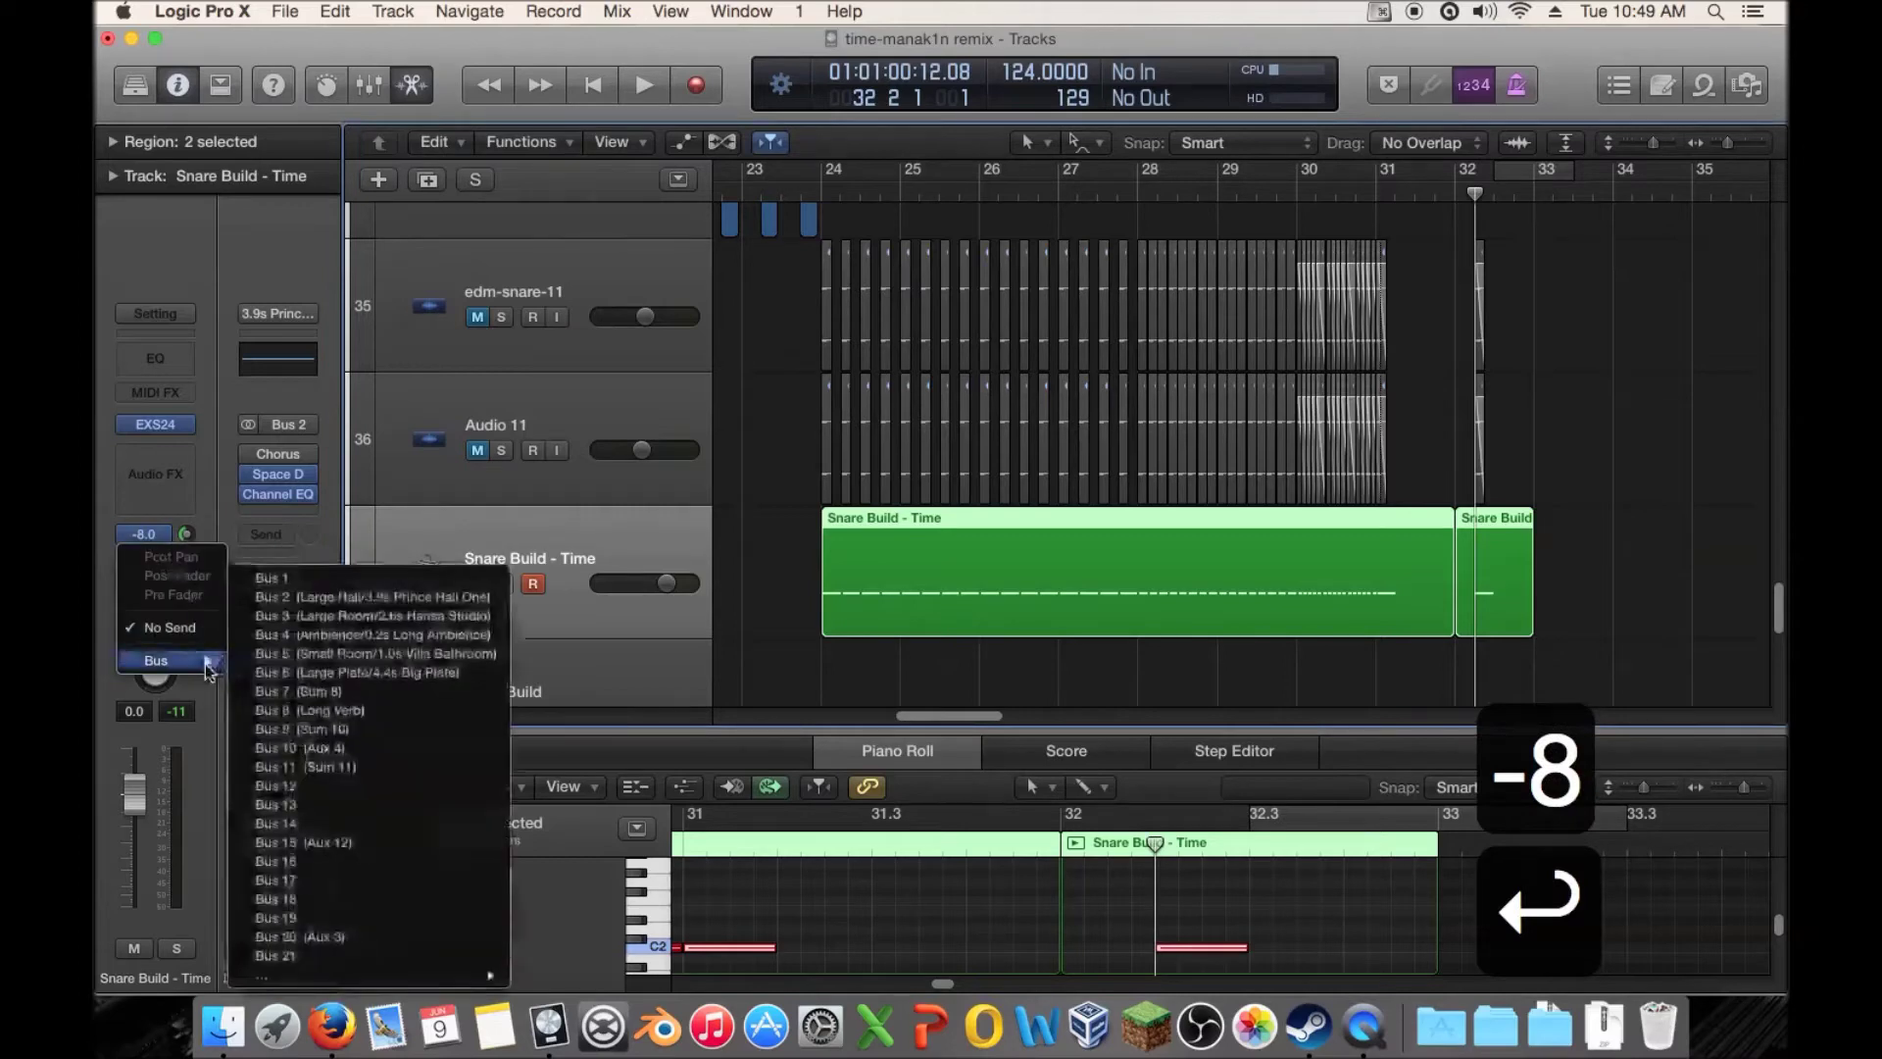
pyautogui.click(383, 634)
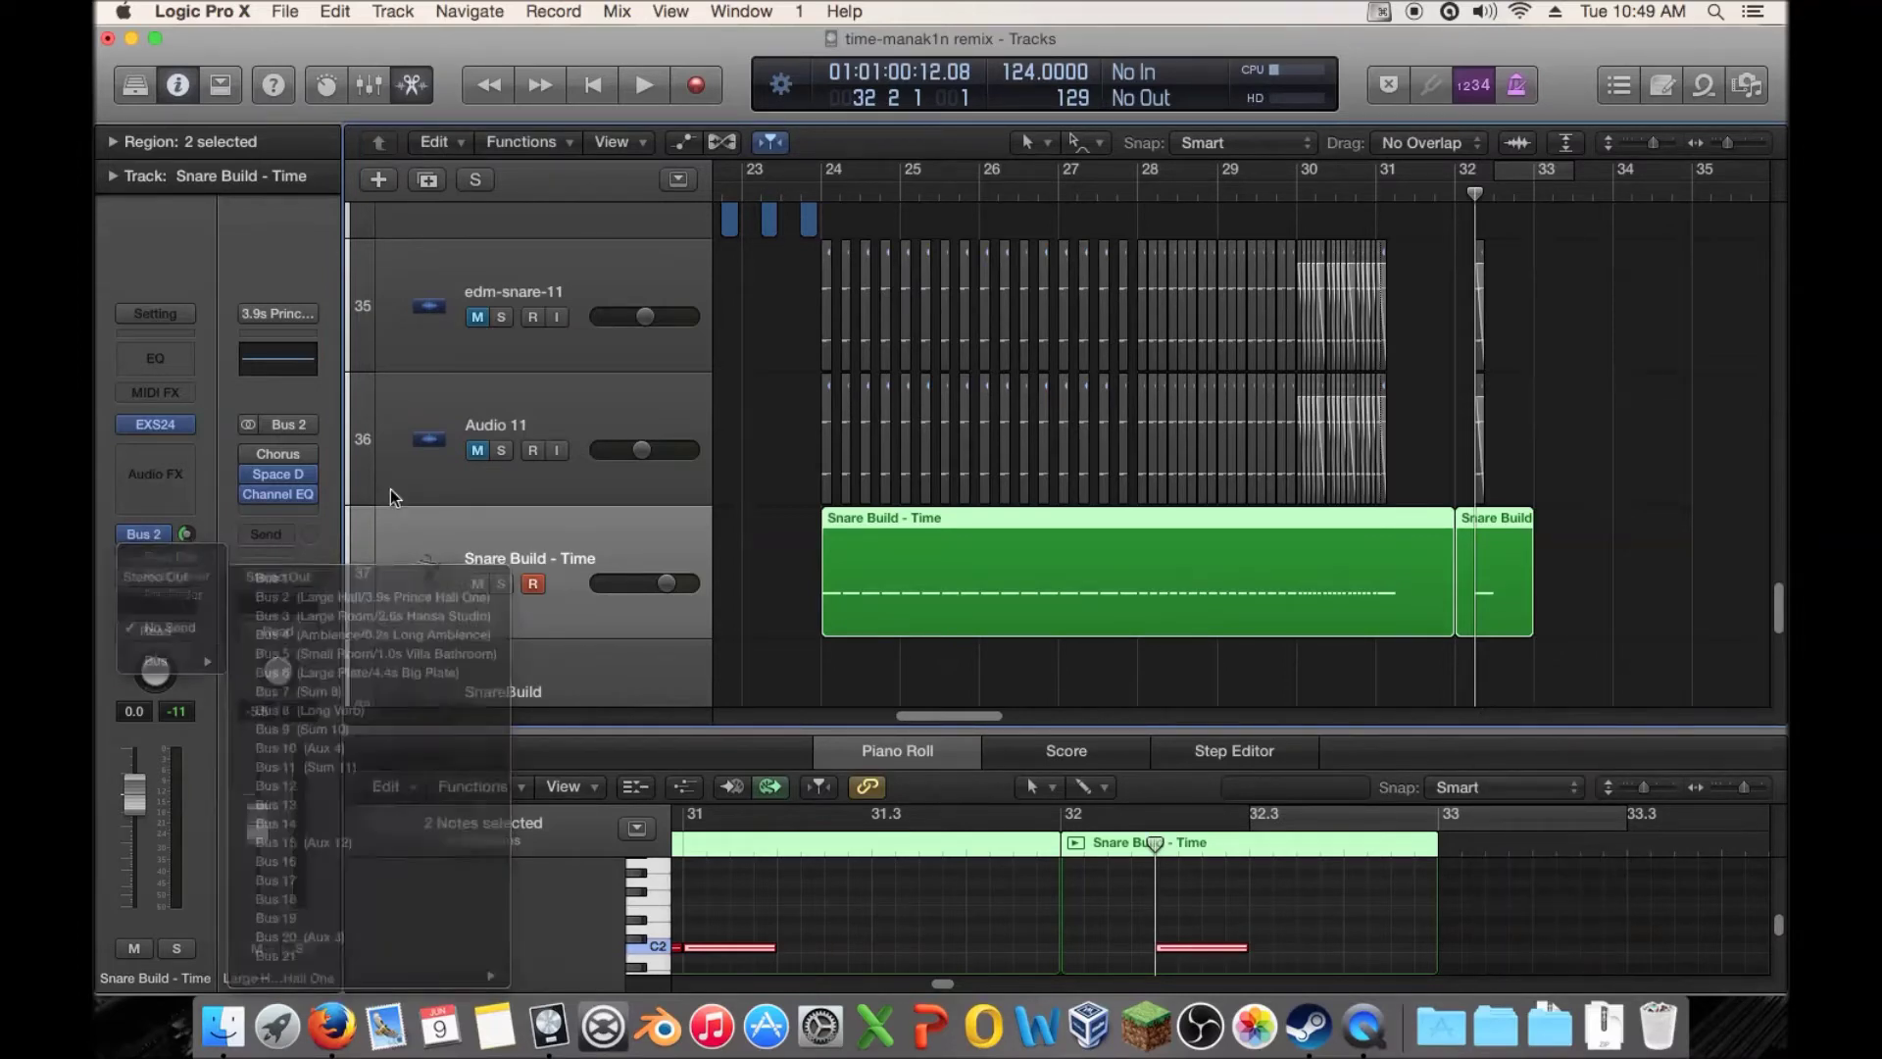
pyautogui.click(403, 433)
pyautogui.click(408, 596)
pyautogui.press('Up')
pyautogui.moveTo(186, 535)
pyautogui.click(434, 570)
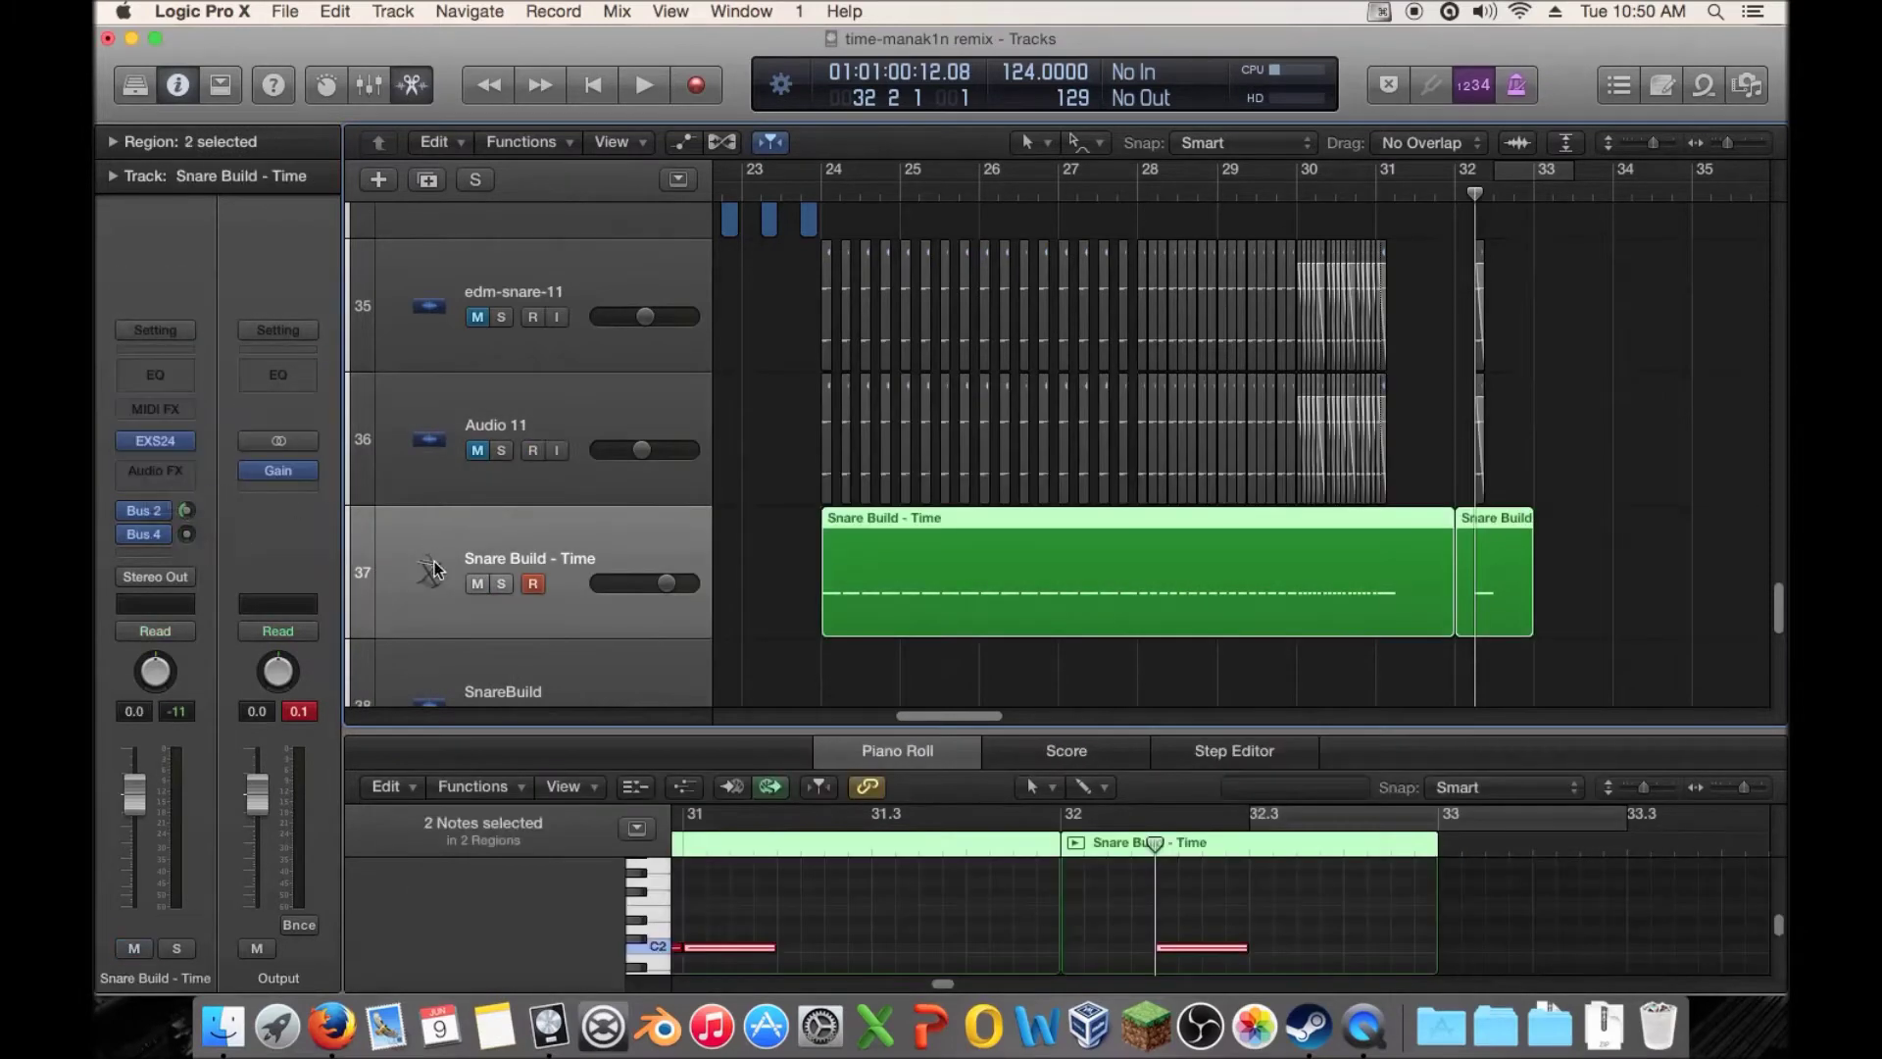
pyautogui.doubleClick(182, 534)
pyautogui.write('-13')
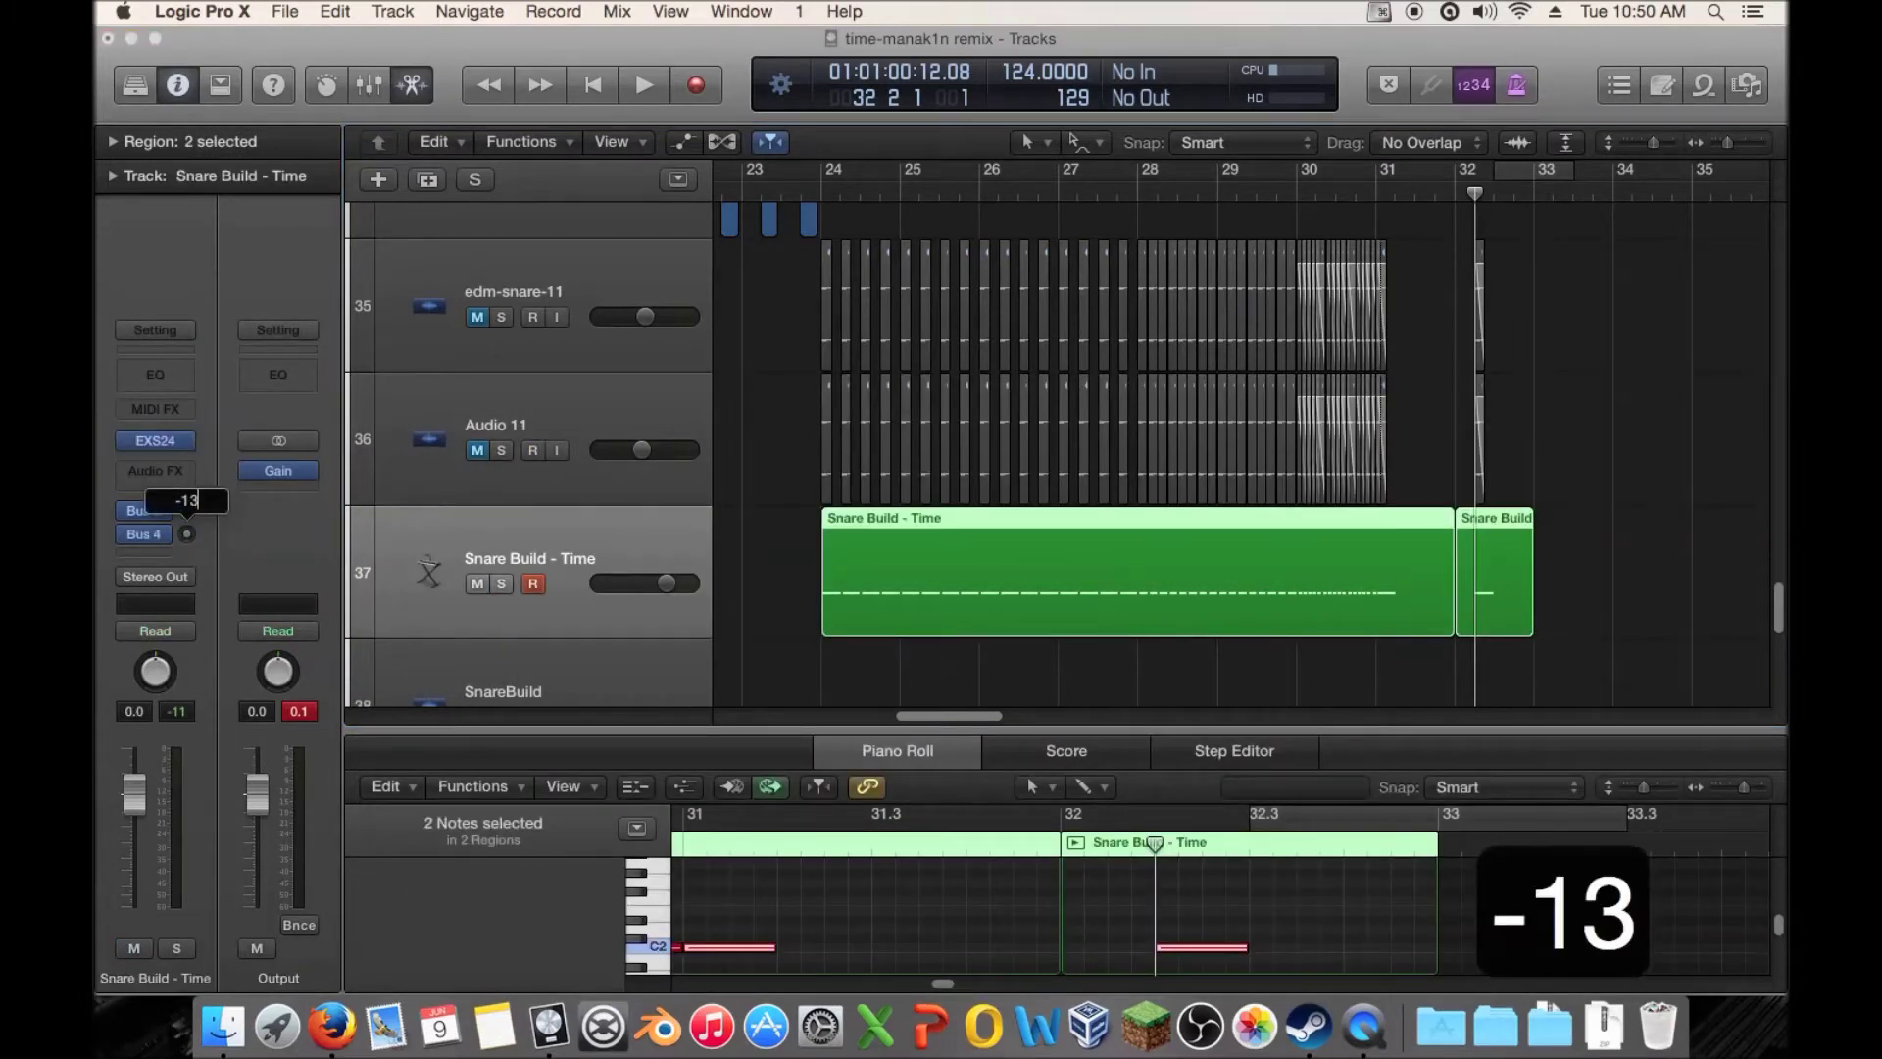
pyautogui.write('.4')
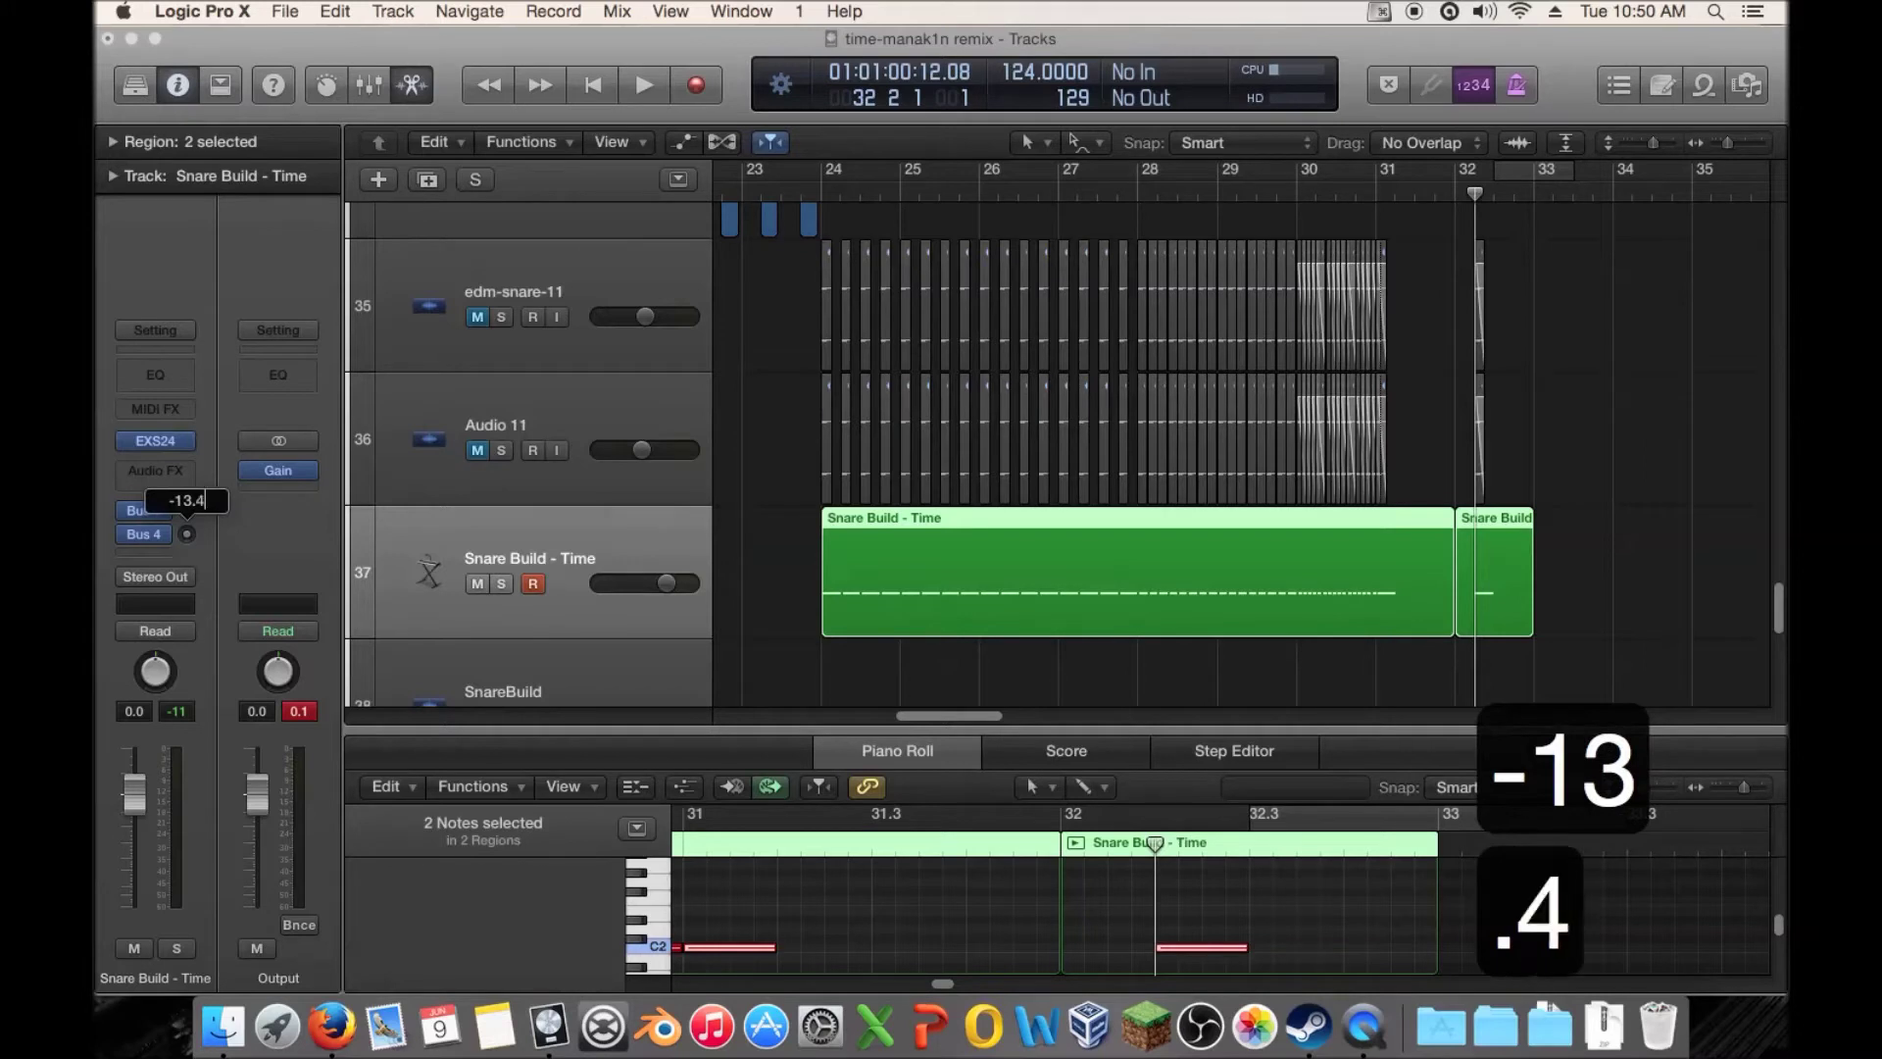
pyautogui.press('Return')
# Compare Snare Build - Time with the two original snare tracks during playback from bar 24 and set its volume to -1.5 dB
pyautogui.doubleClick(823, 193)
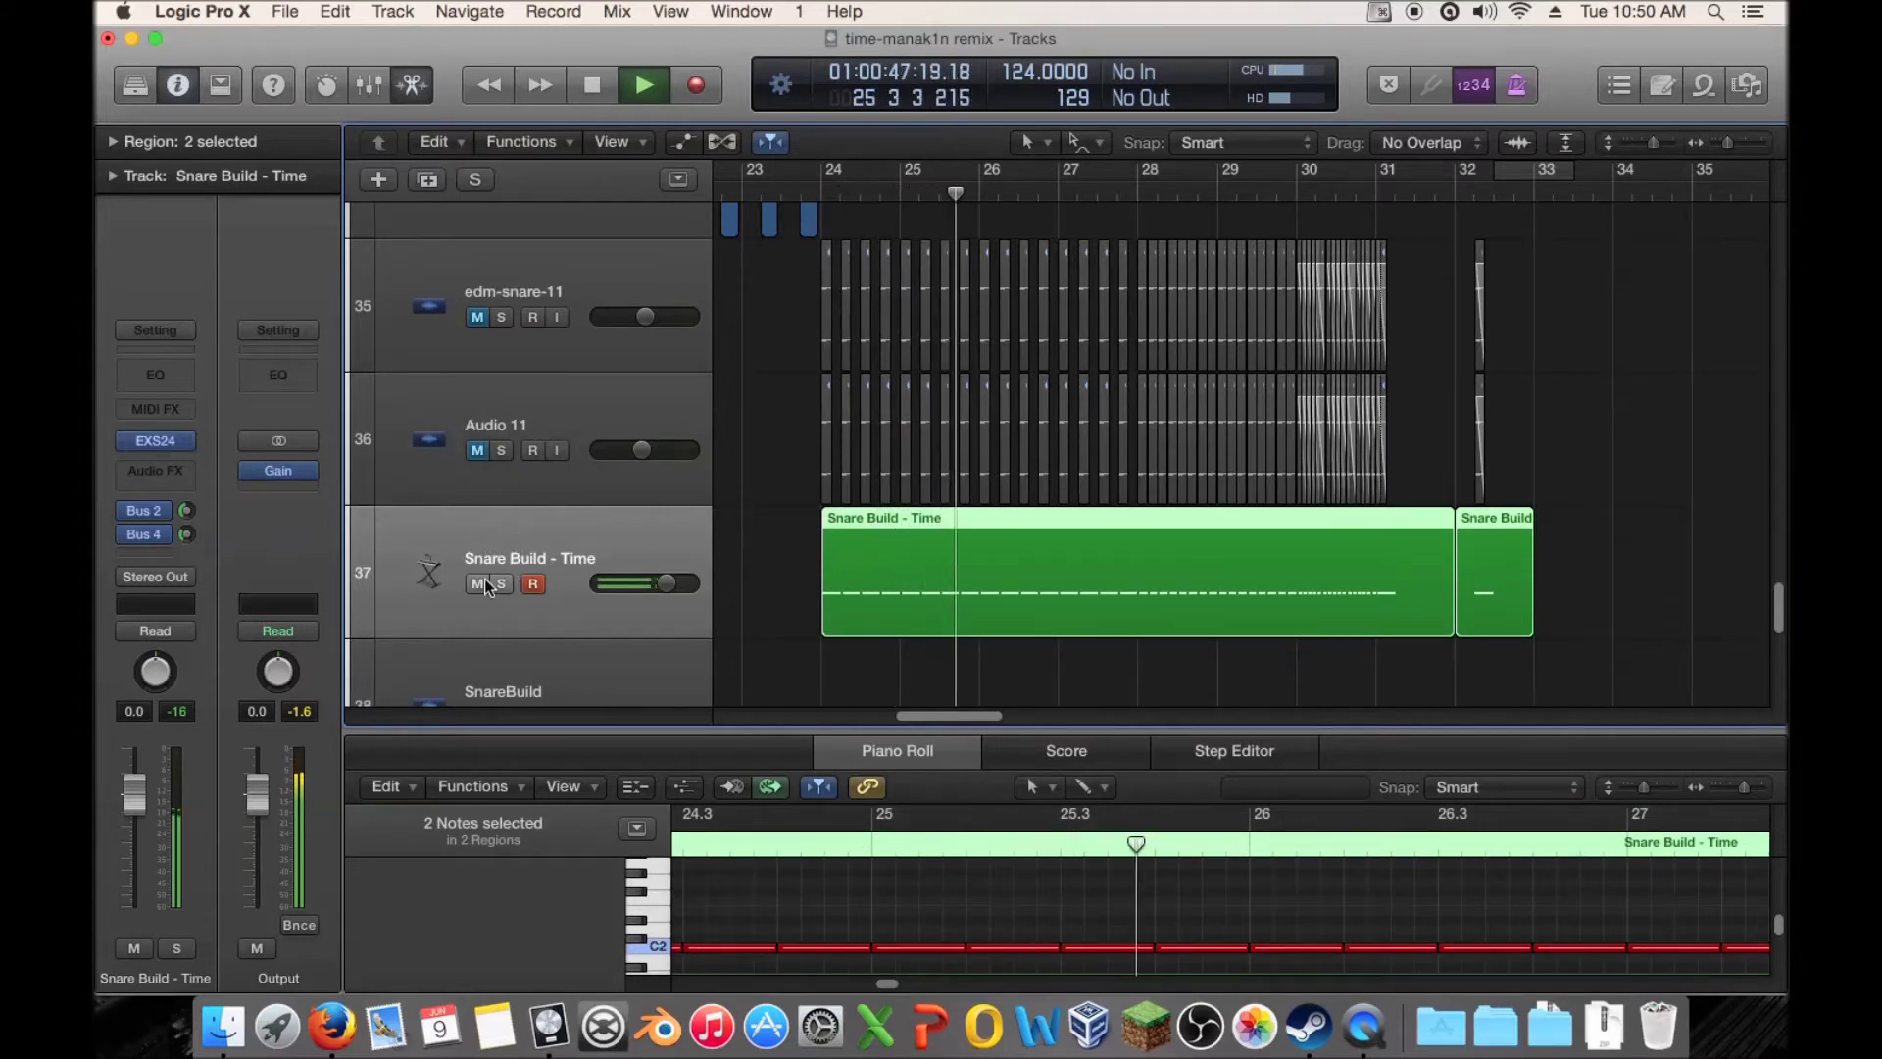
pyautogui.click(475, 447)
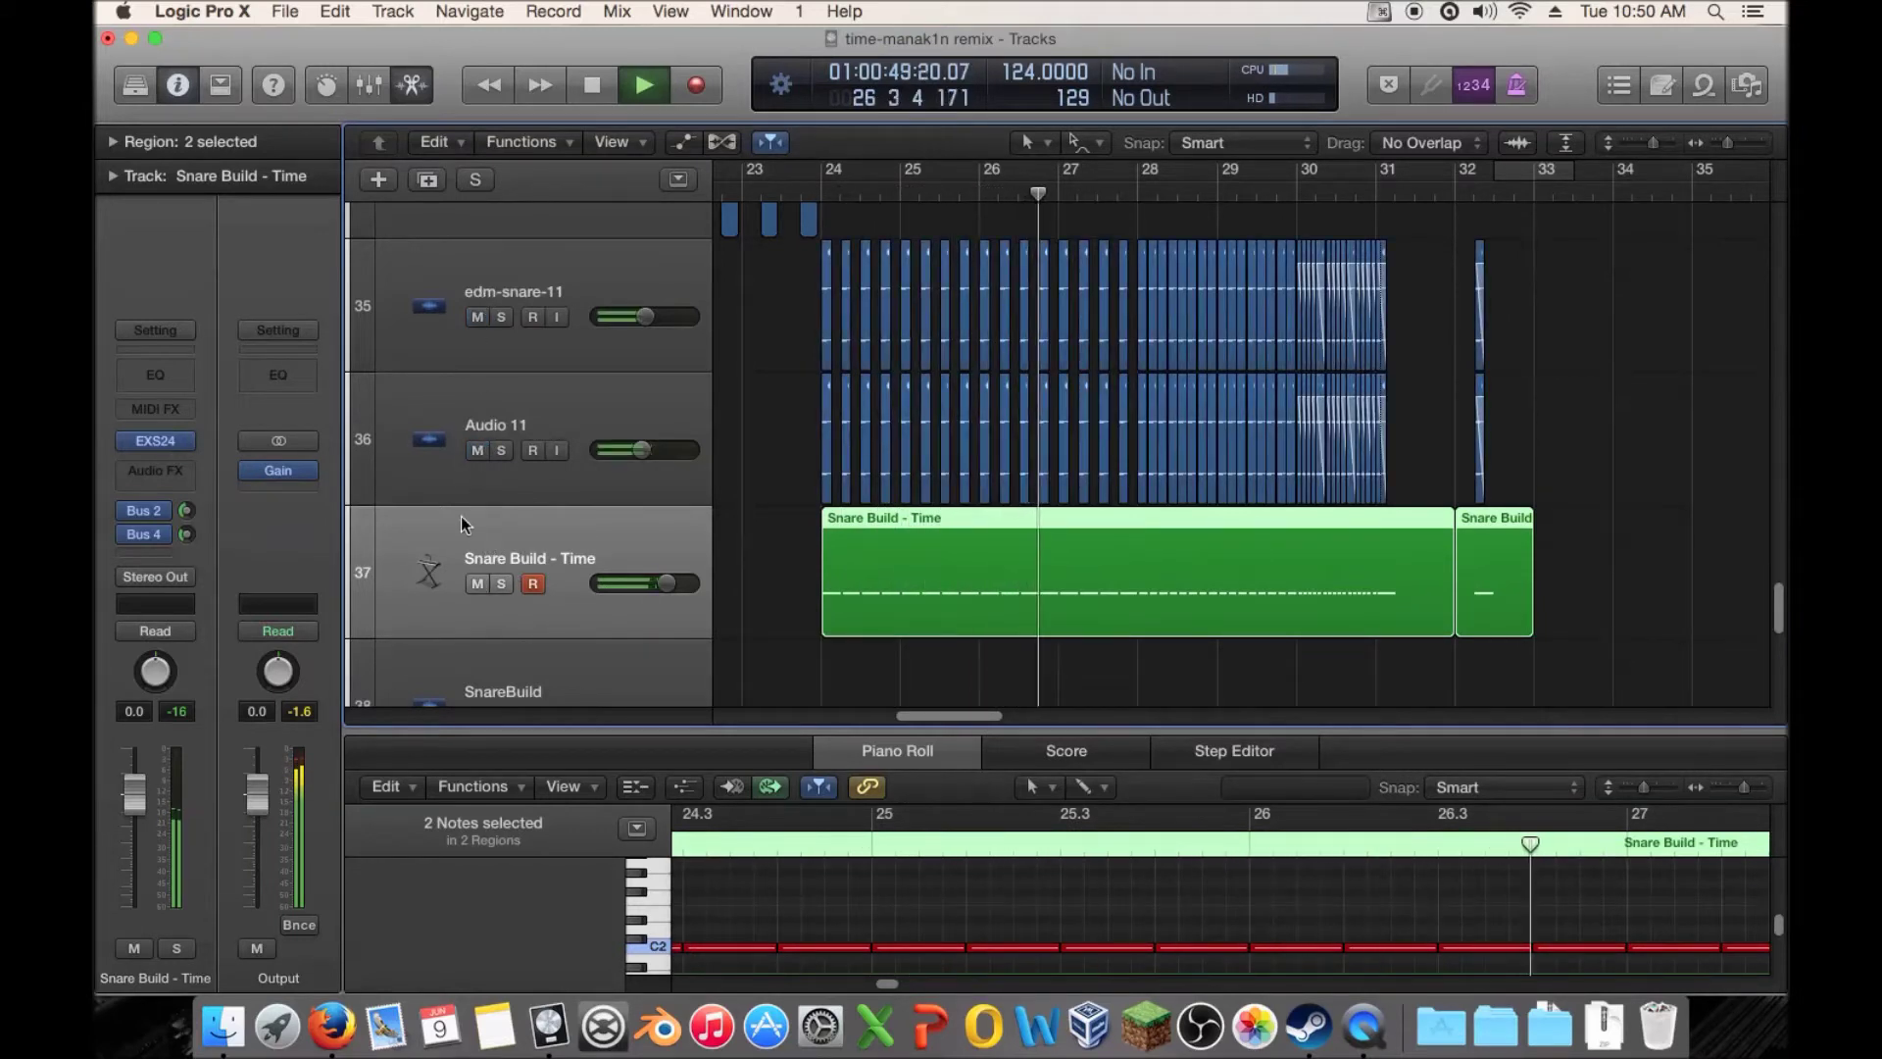
pyautogui.click(476, 584)
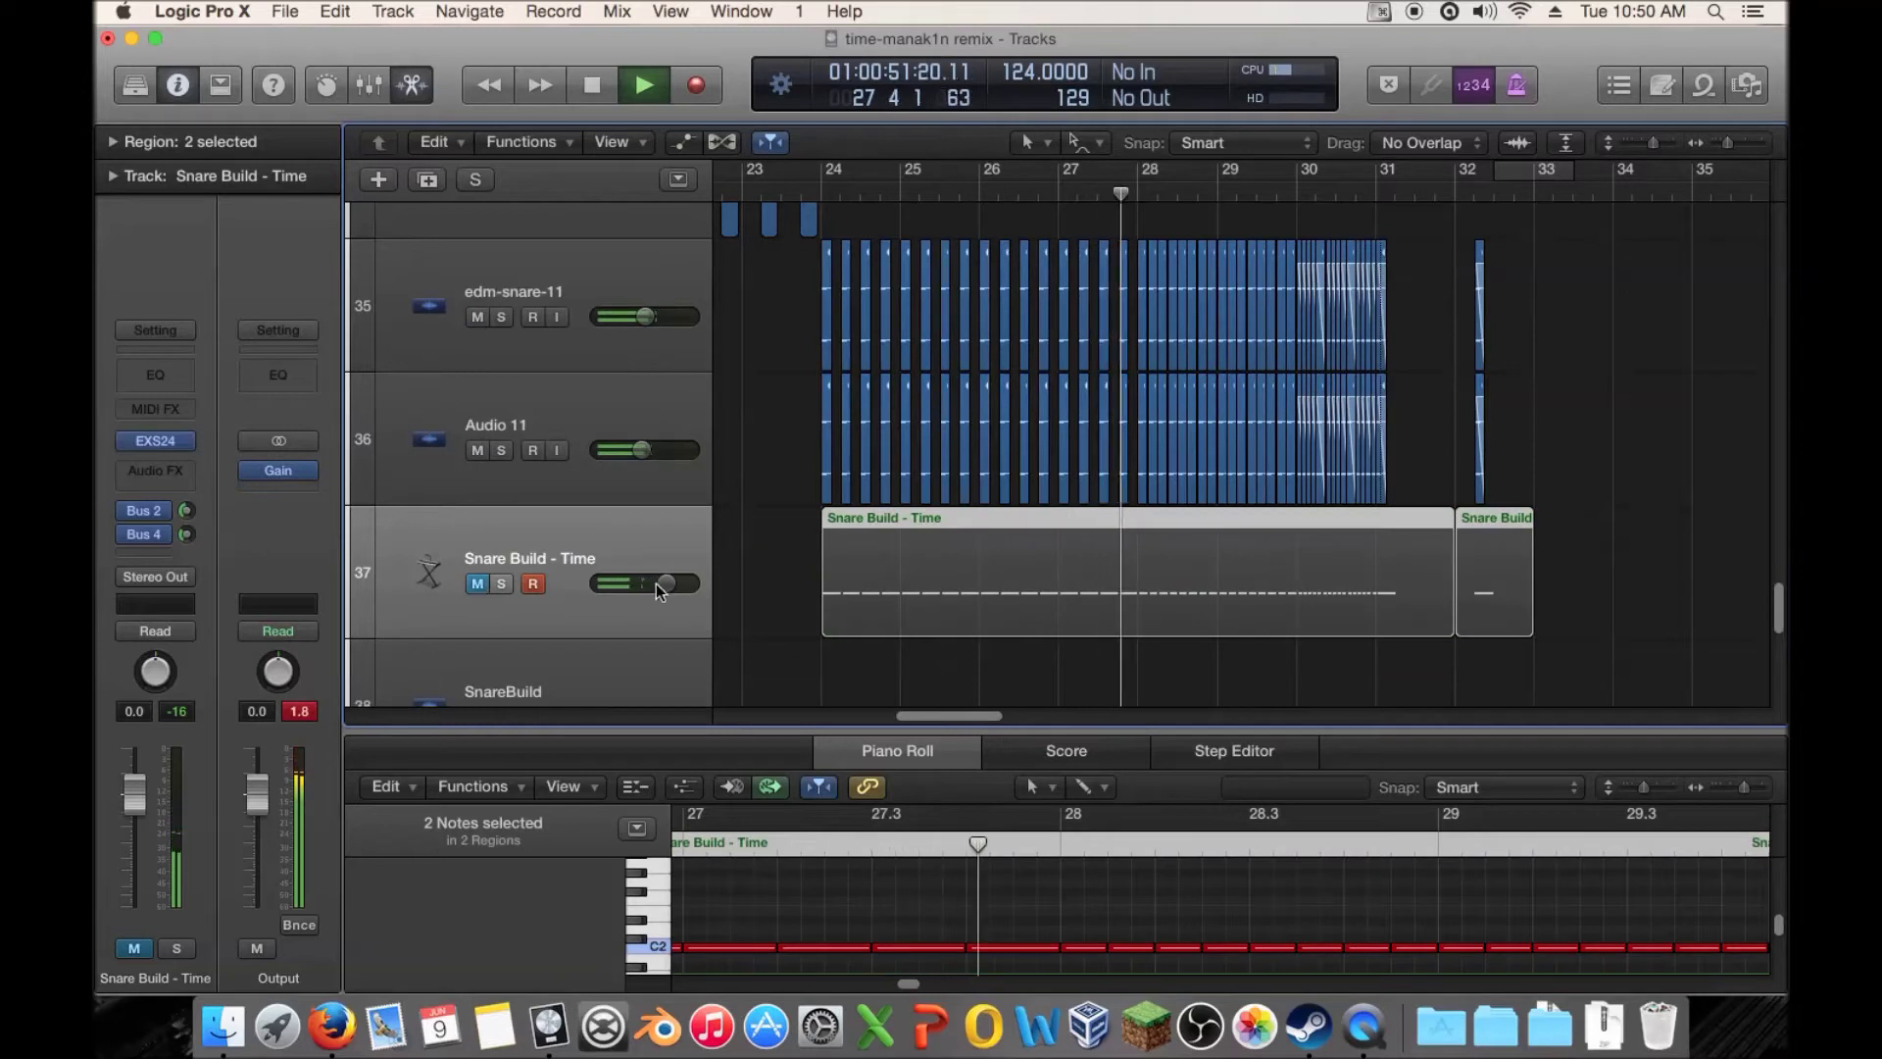
pyautogui.moveTo(662, 585); pyautogui.dragTo(656, 584)
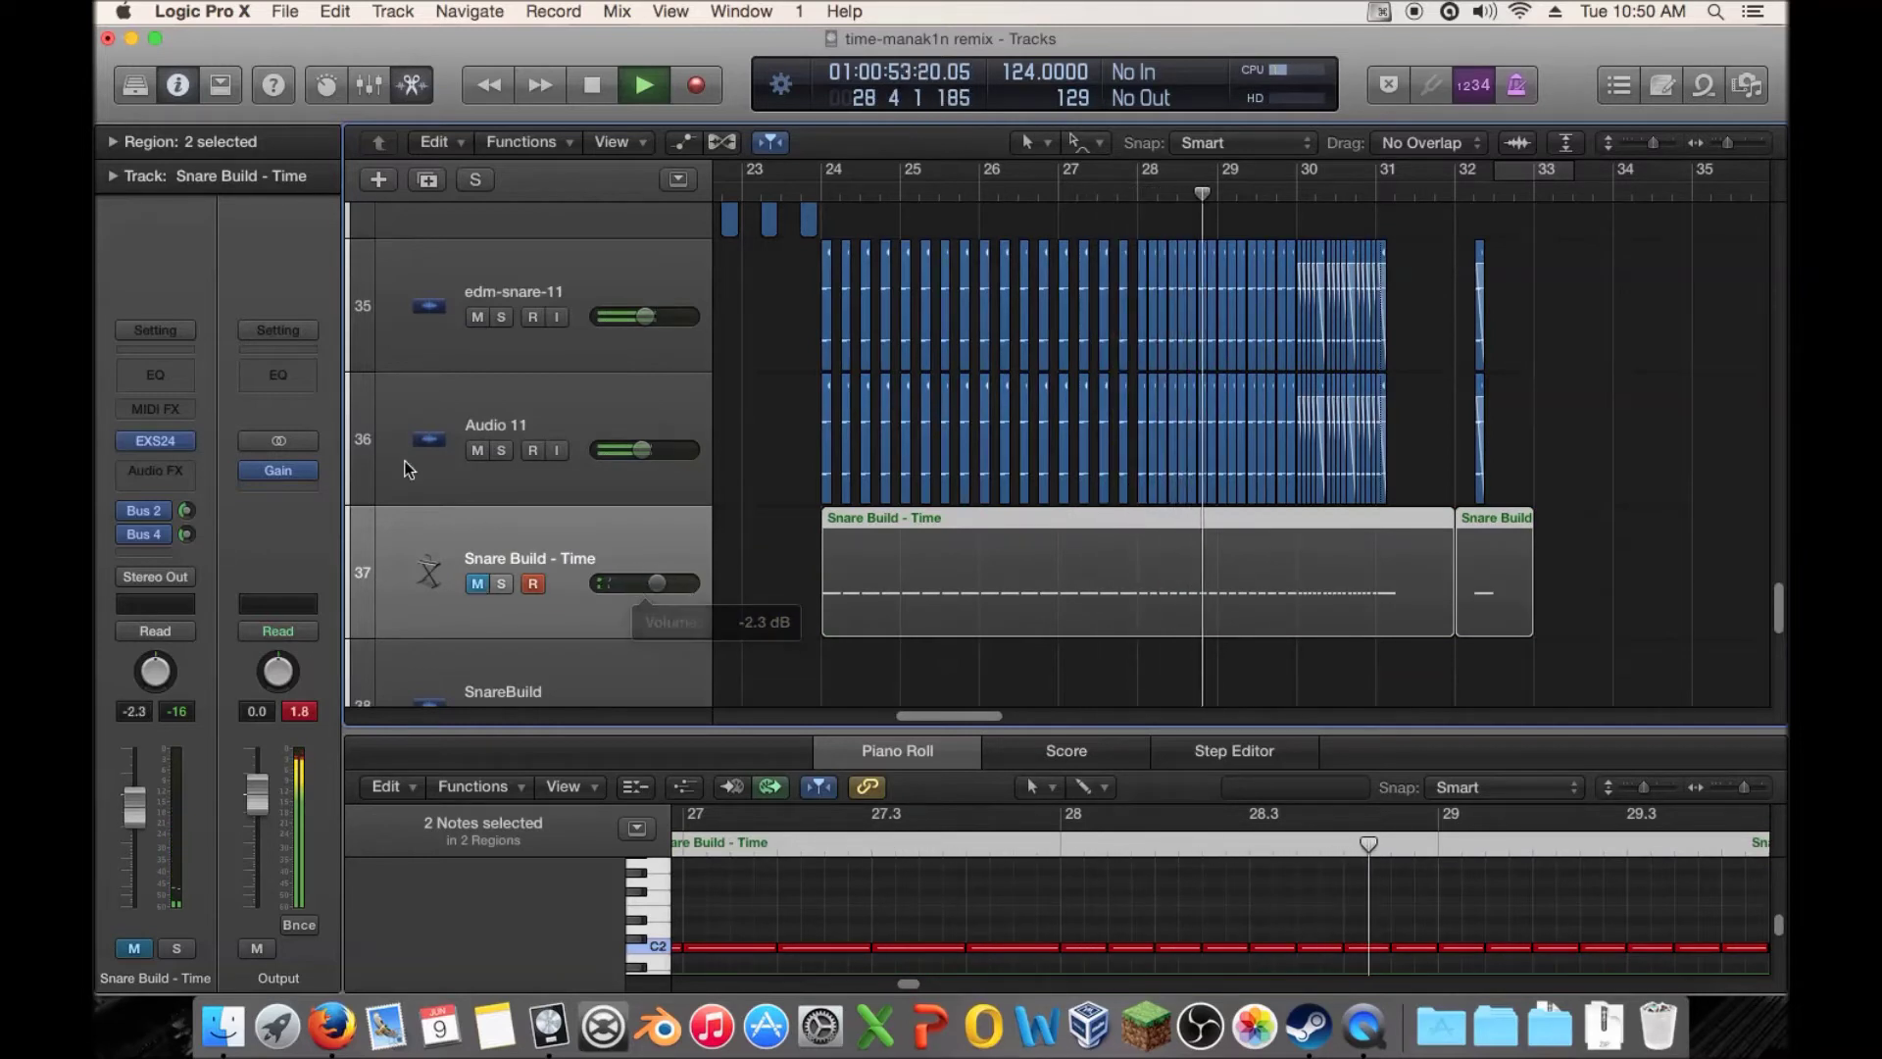
pyautogui.click(477, 450)
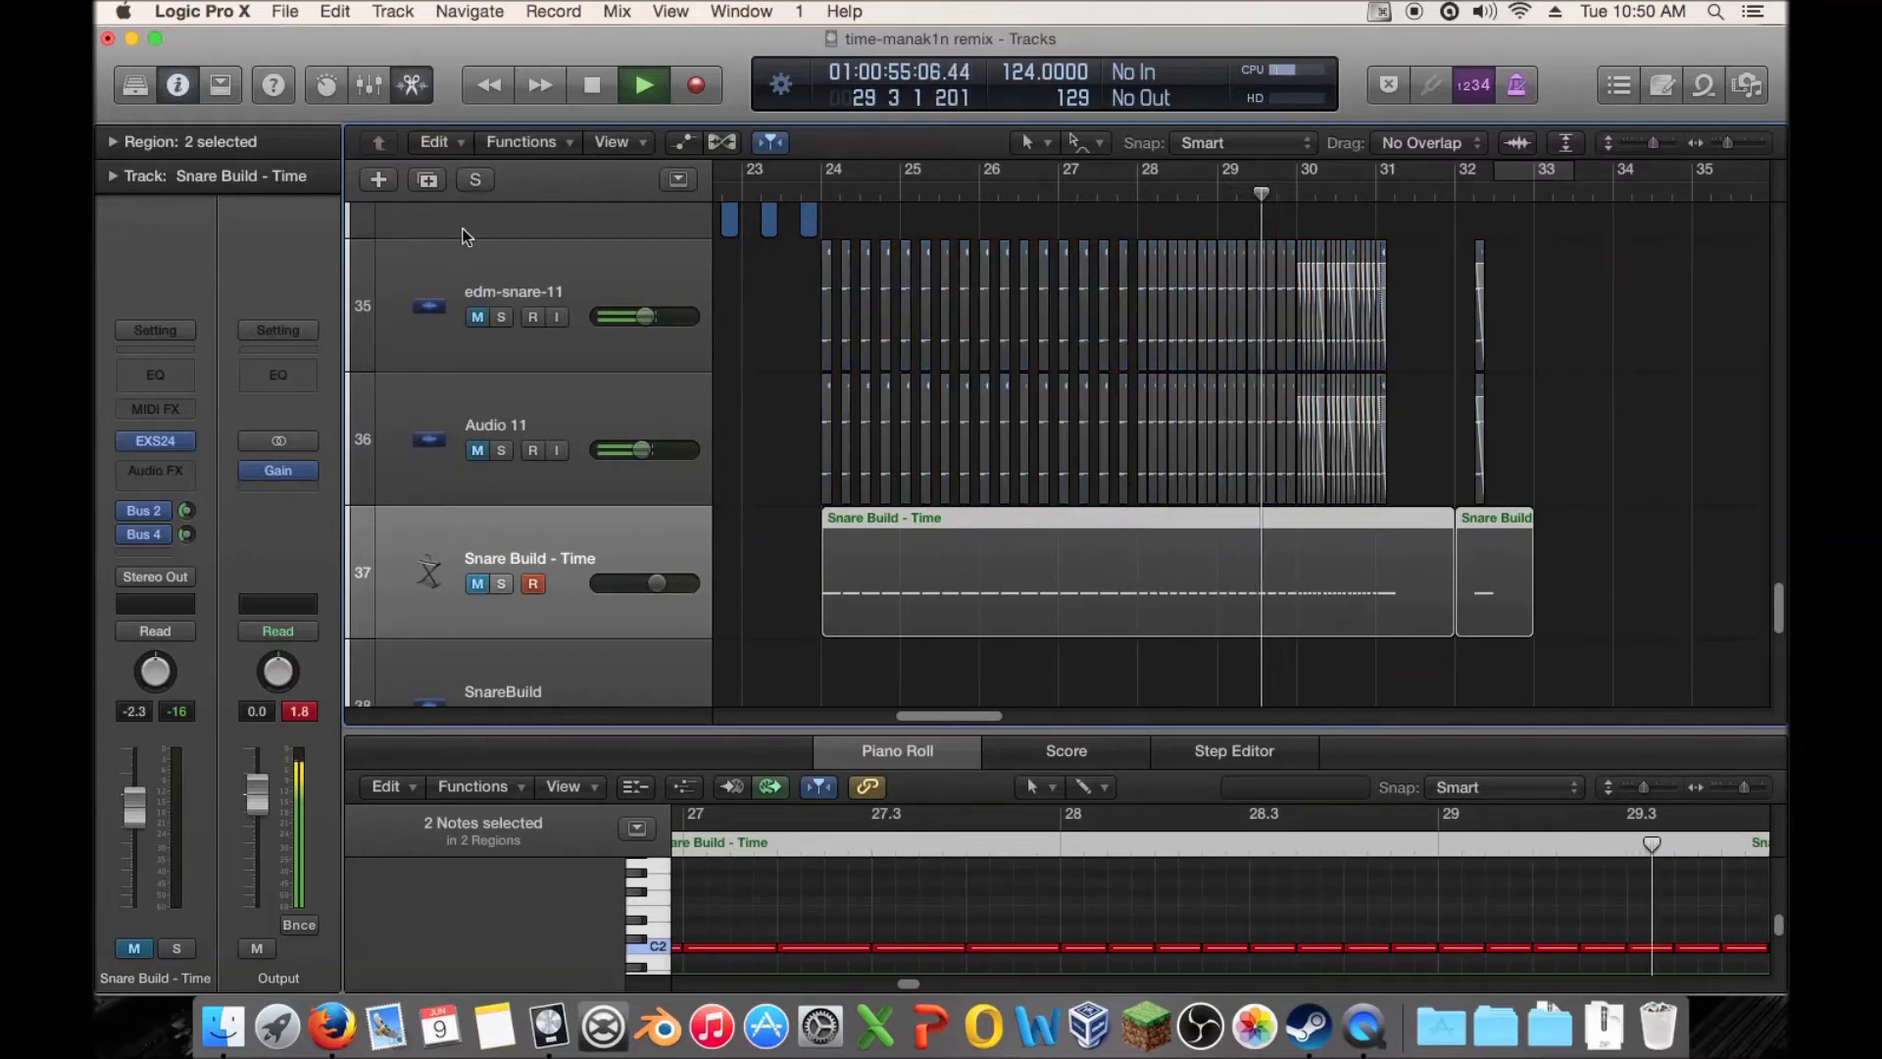
pyautogui.click(477, 583)
pyautogui.moveTo(657, 584); pyautogui.dragTo(662, 584)
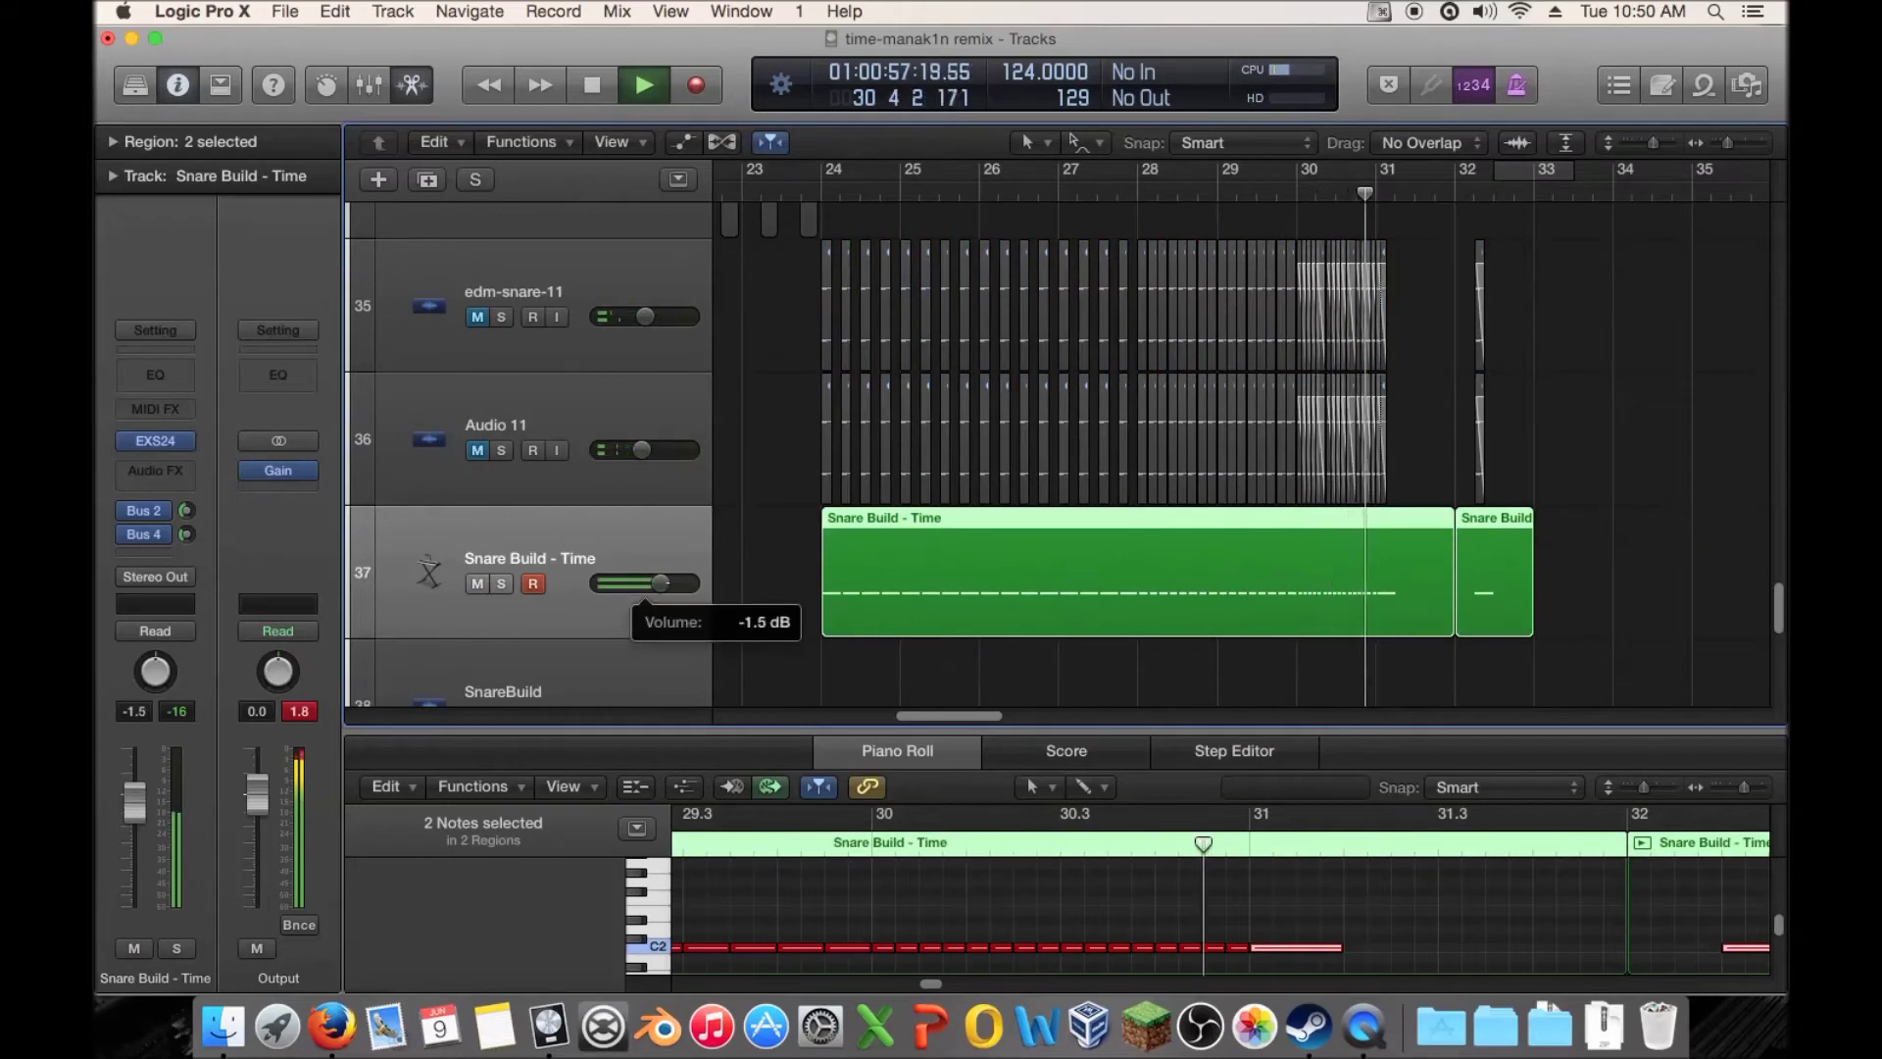
pyautogui.click(794, 190)
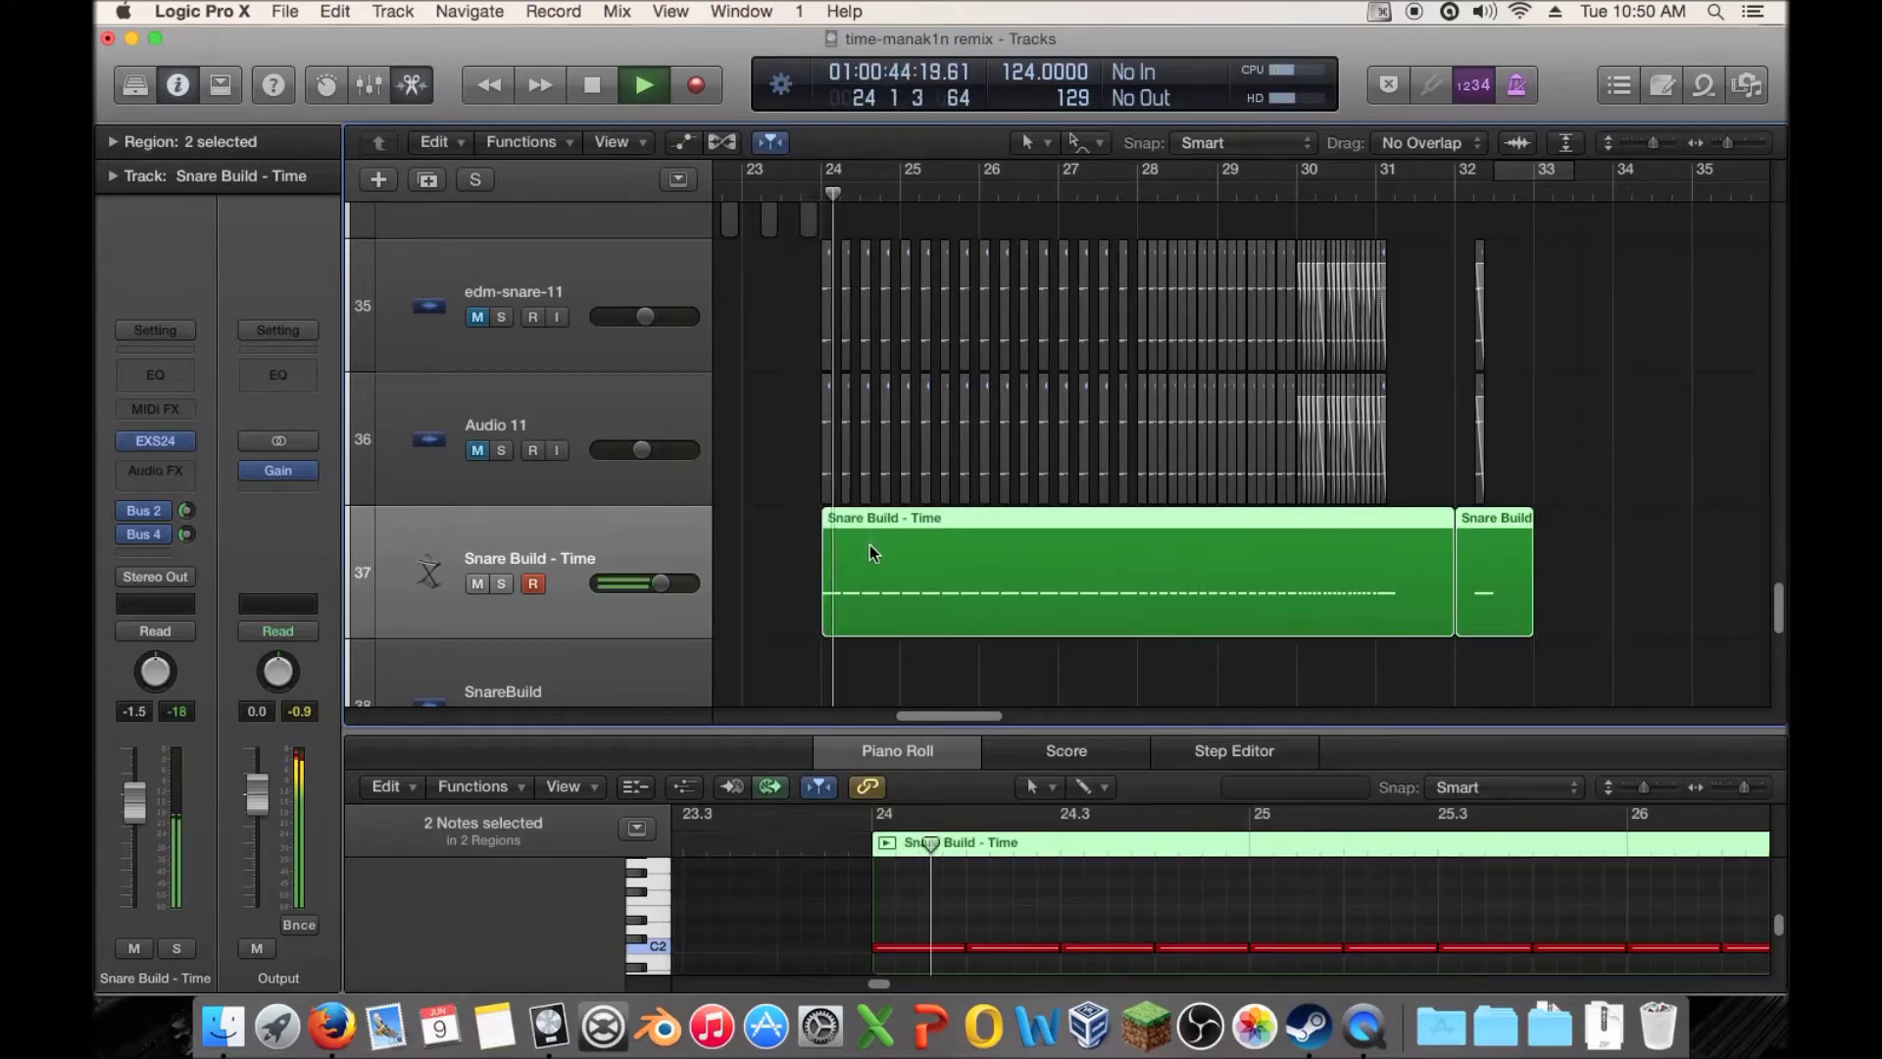
pyautogui.press('space')
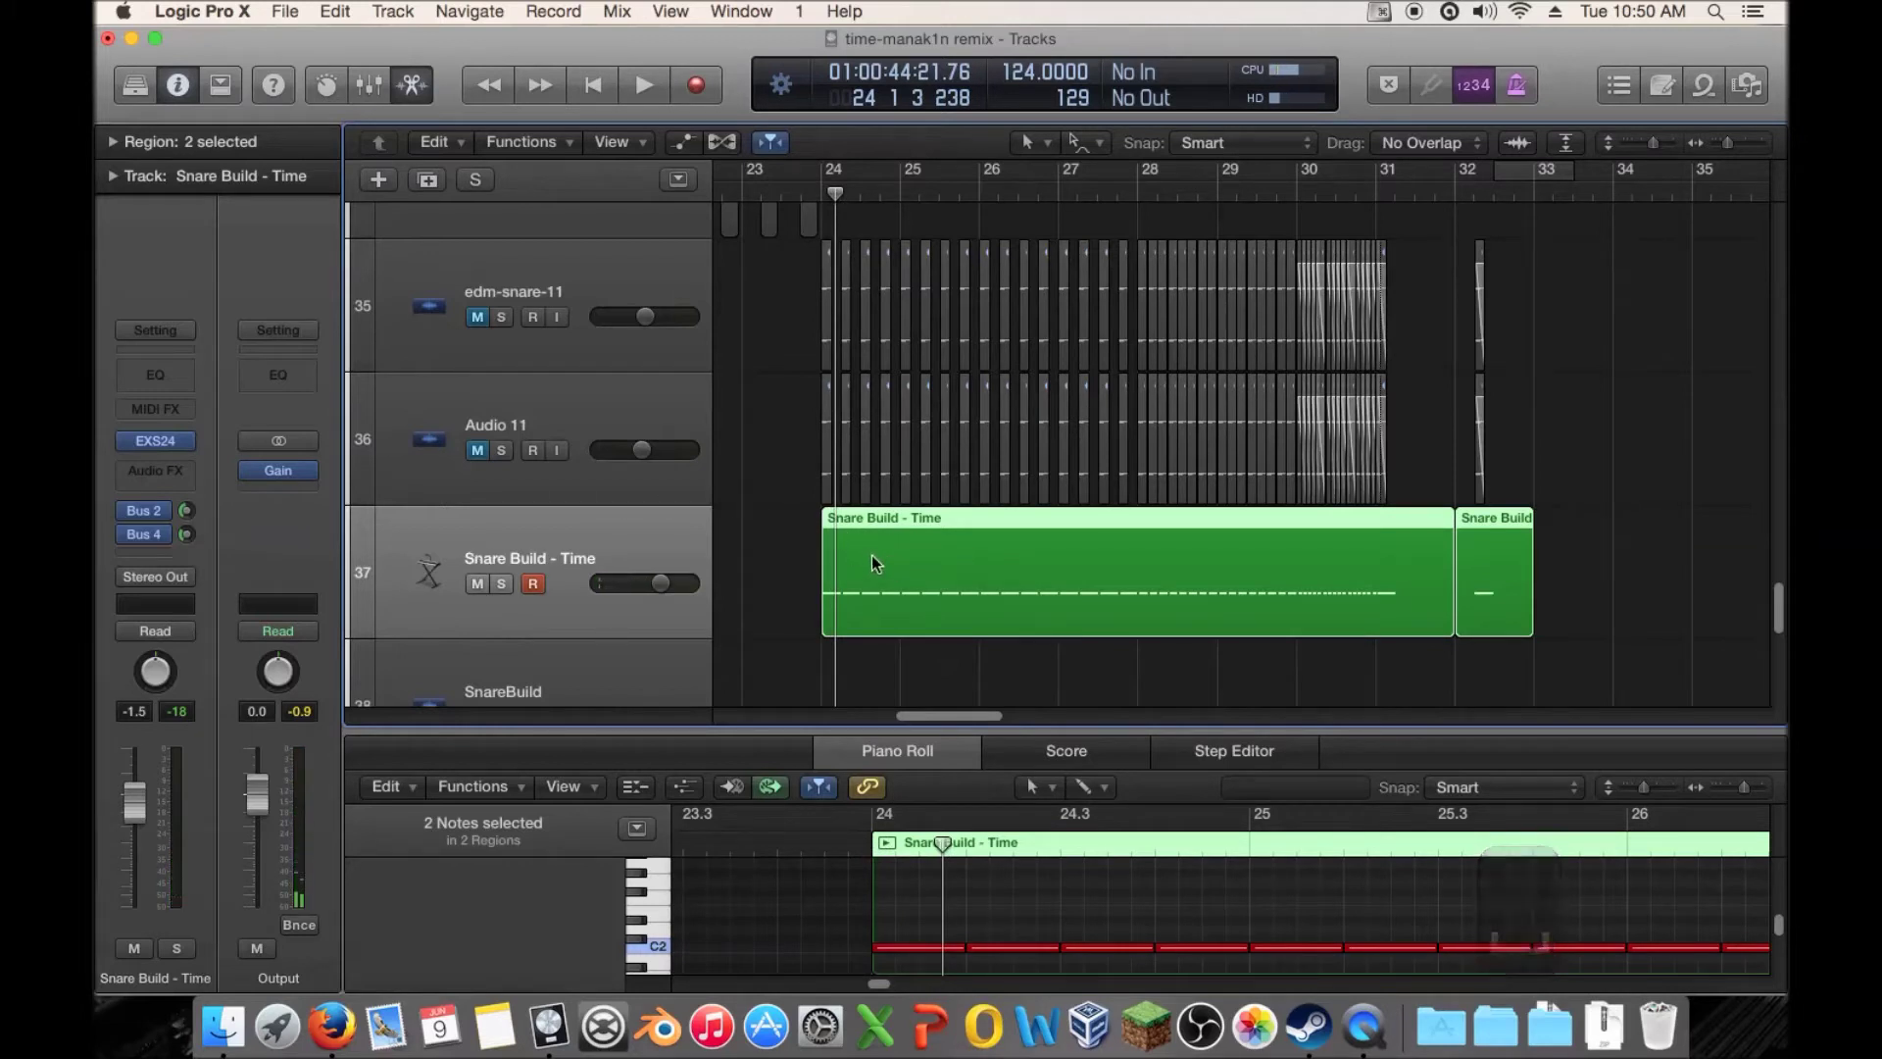
# Raise the ENV 2 release in the EXS24 of the Snare Build - Time track to roughly halfway
pyautogui.click(755, 549)
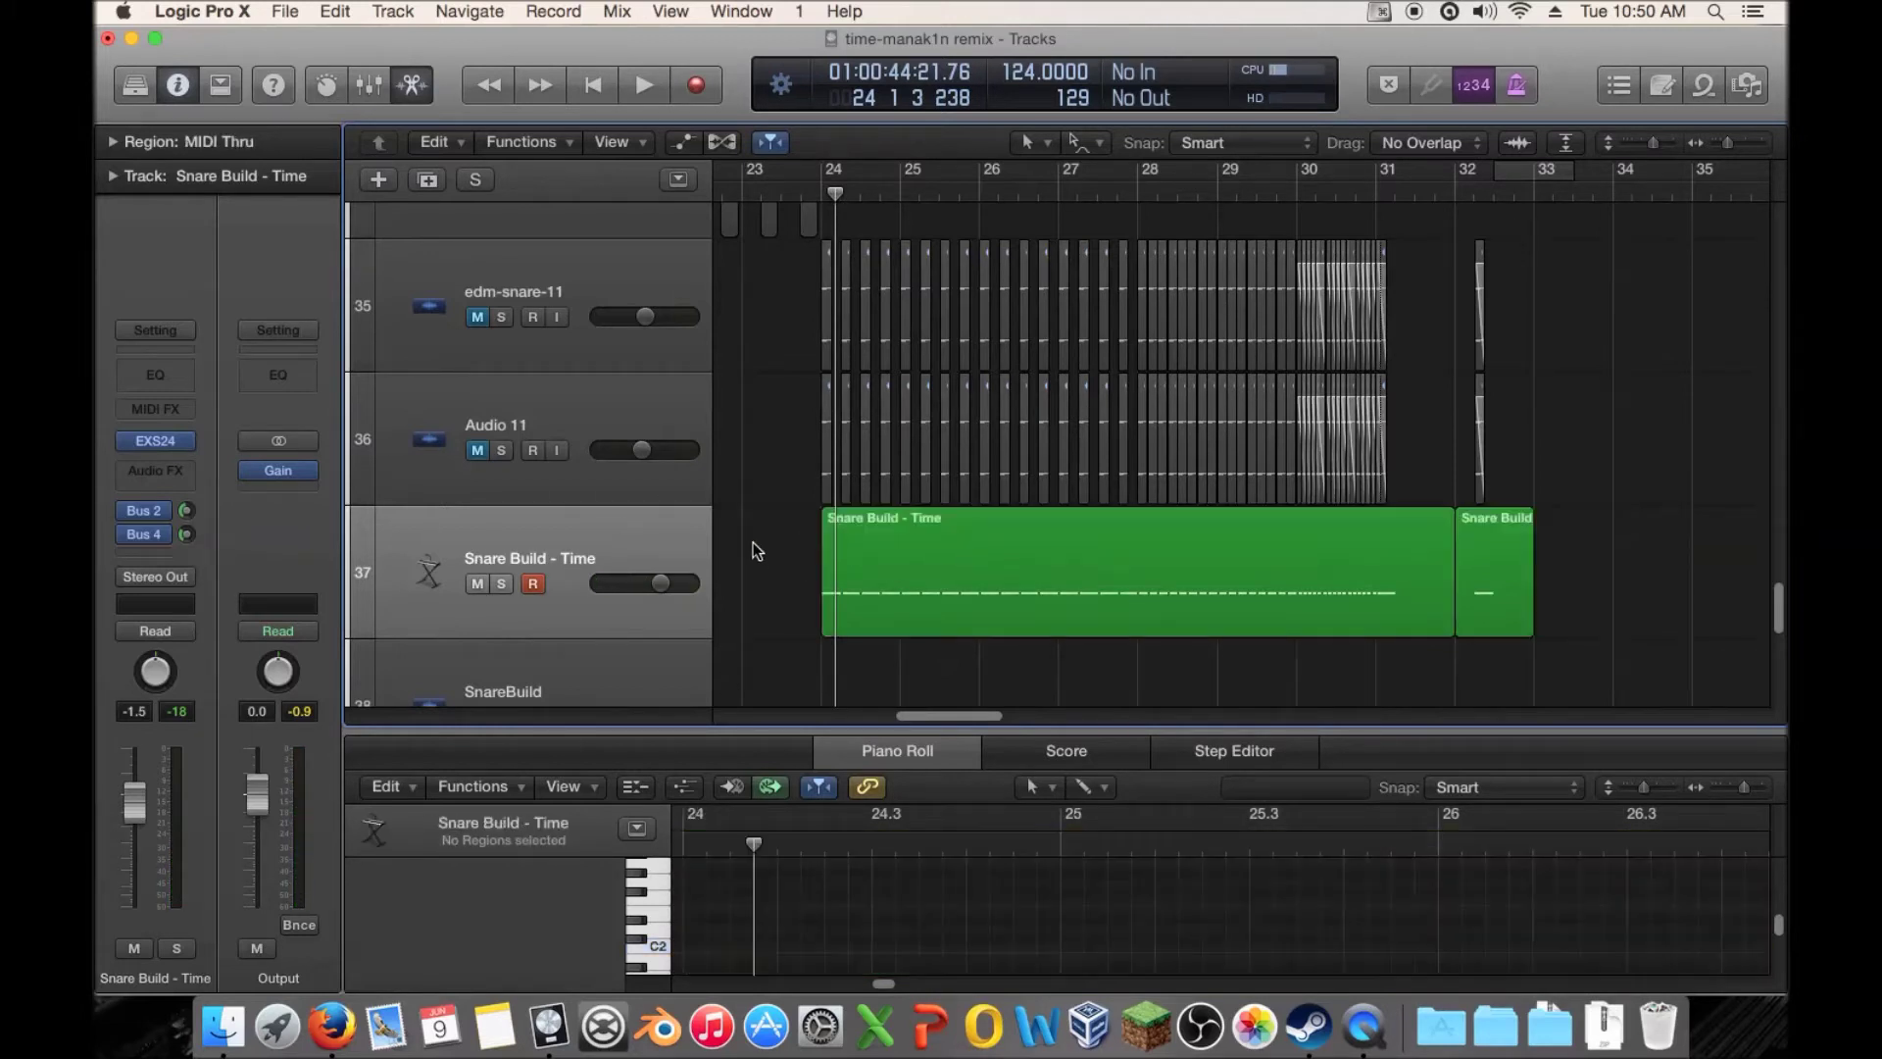
pyautogui.click(858, 586)
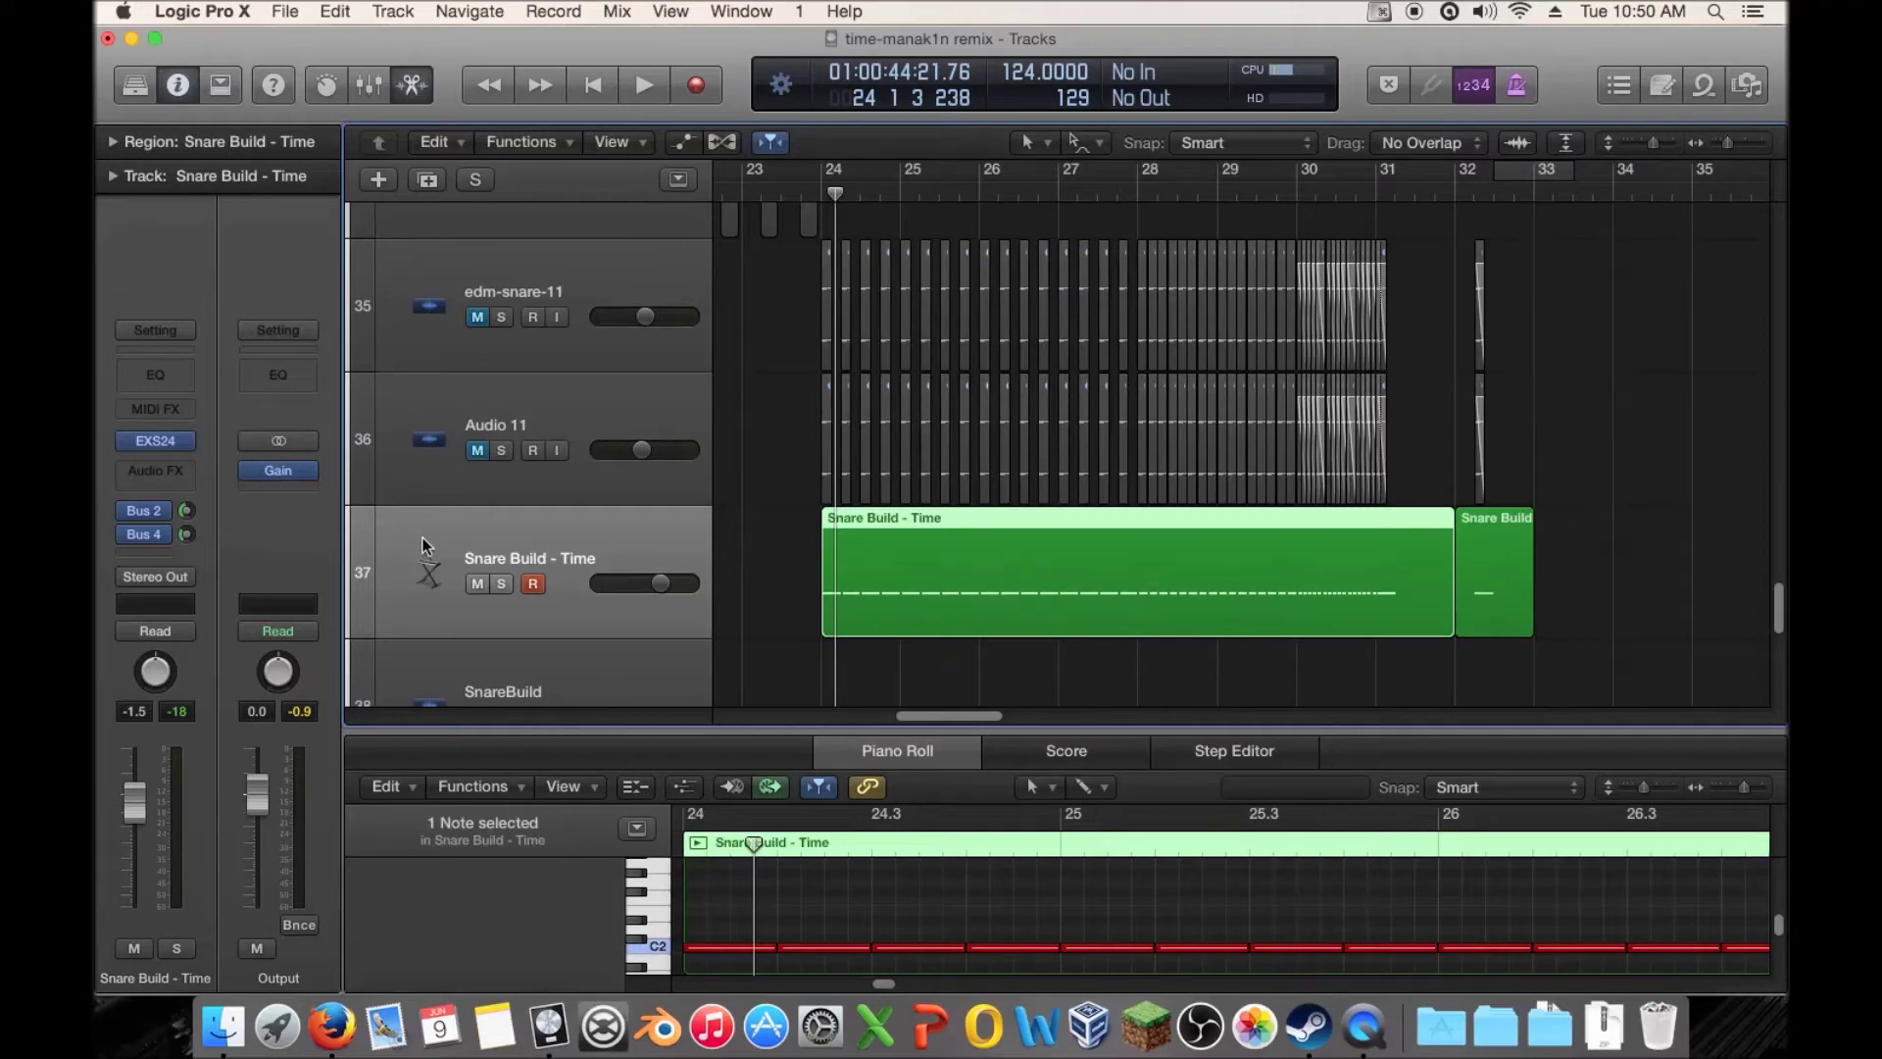
pyautogui.click(169, 441)
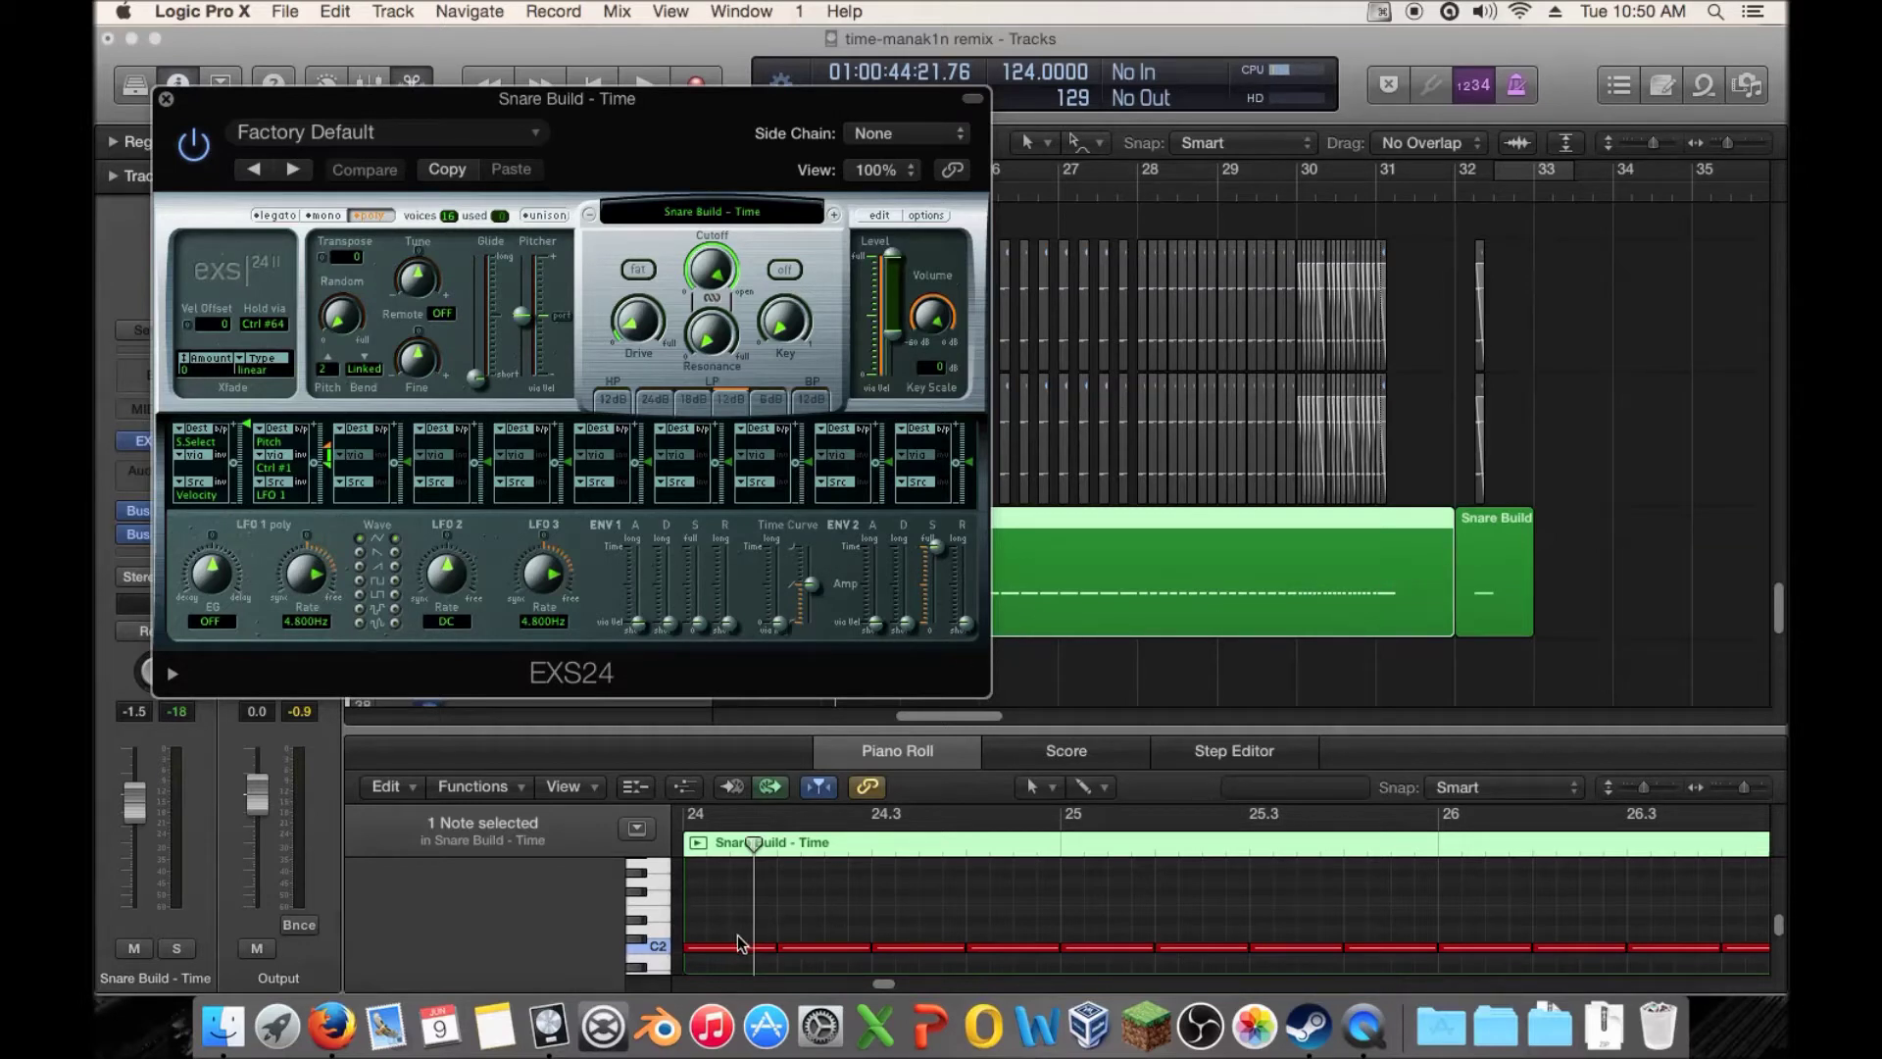
pyautogui.moveTo(965, 624); pyautogui.dragTo(965, 578)
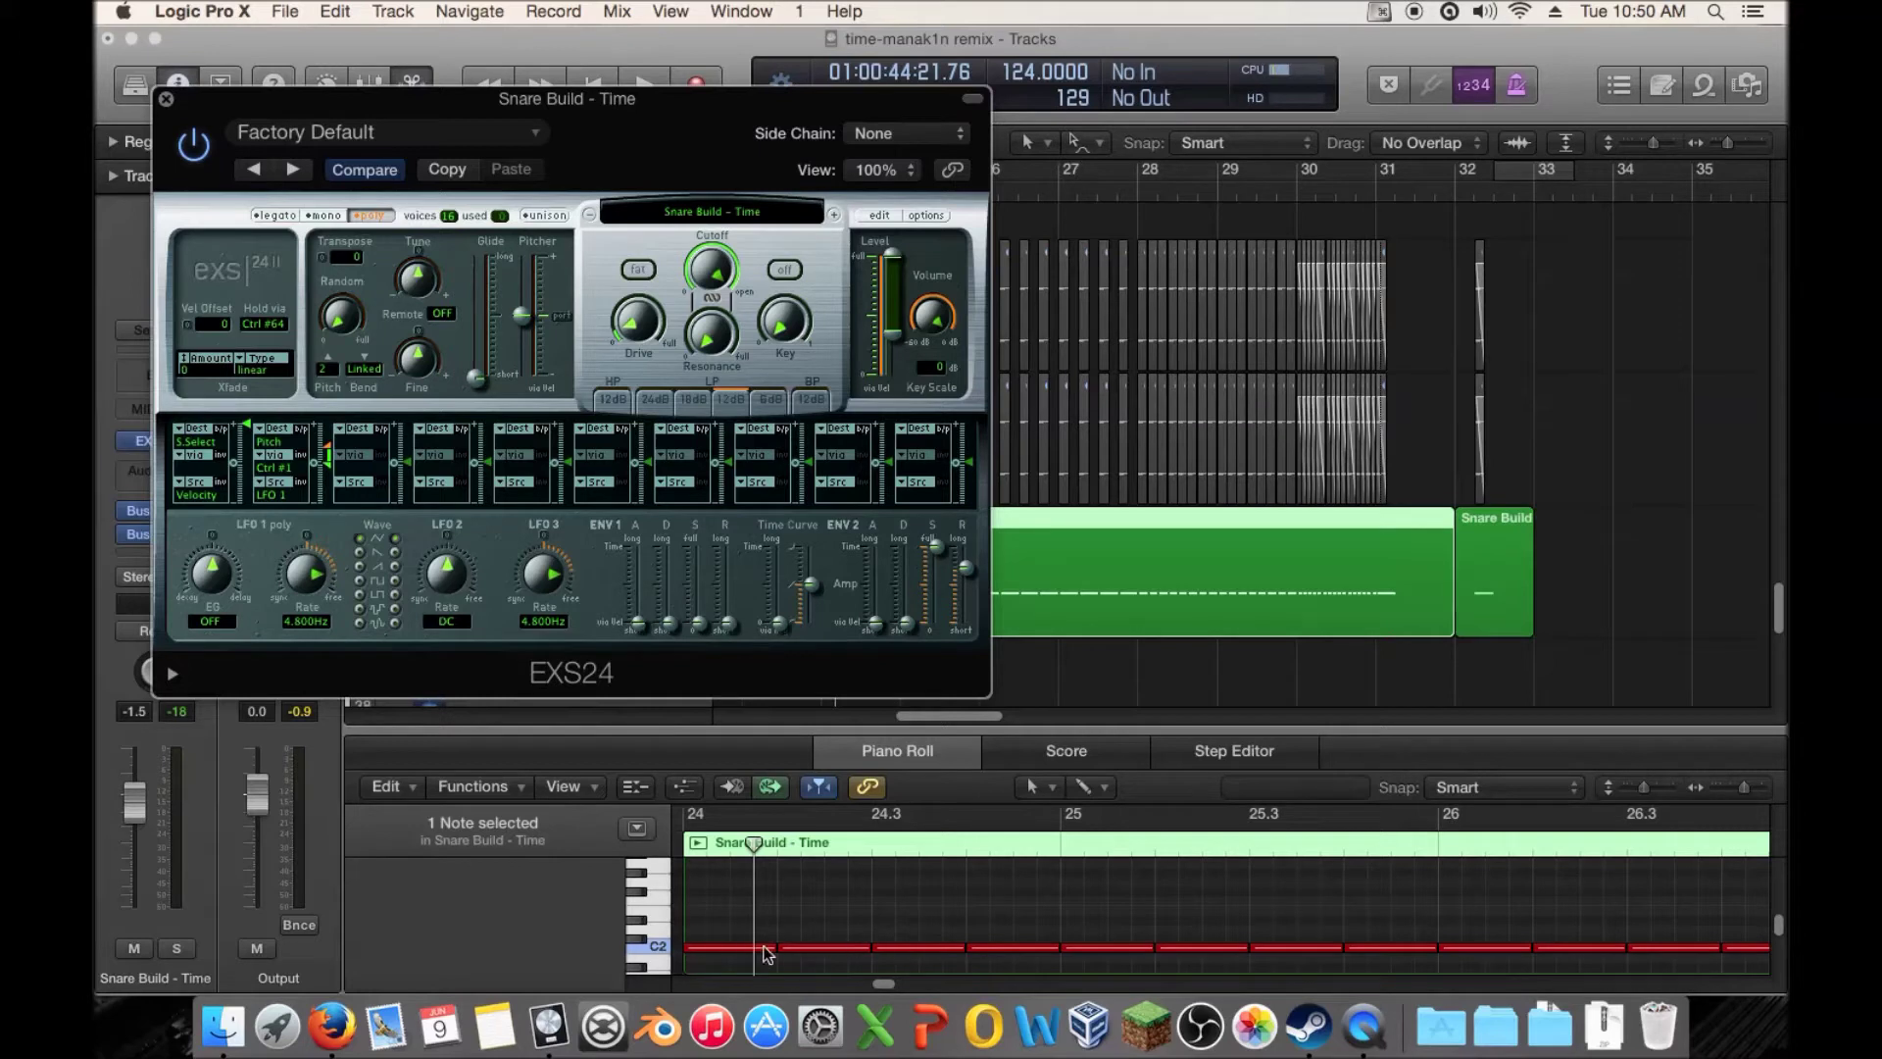
pyautogui.click(1006, 903)
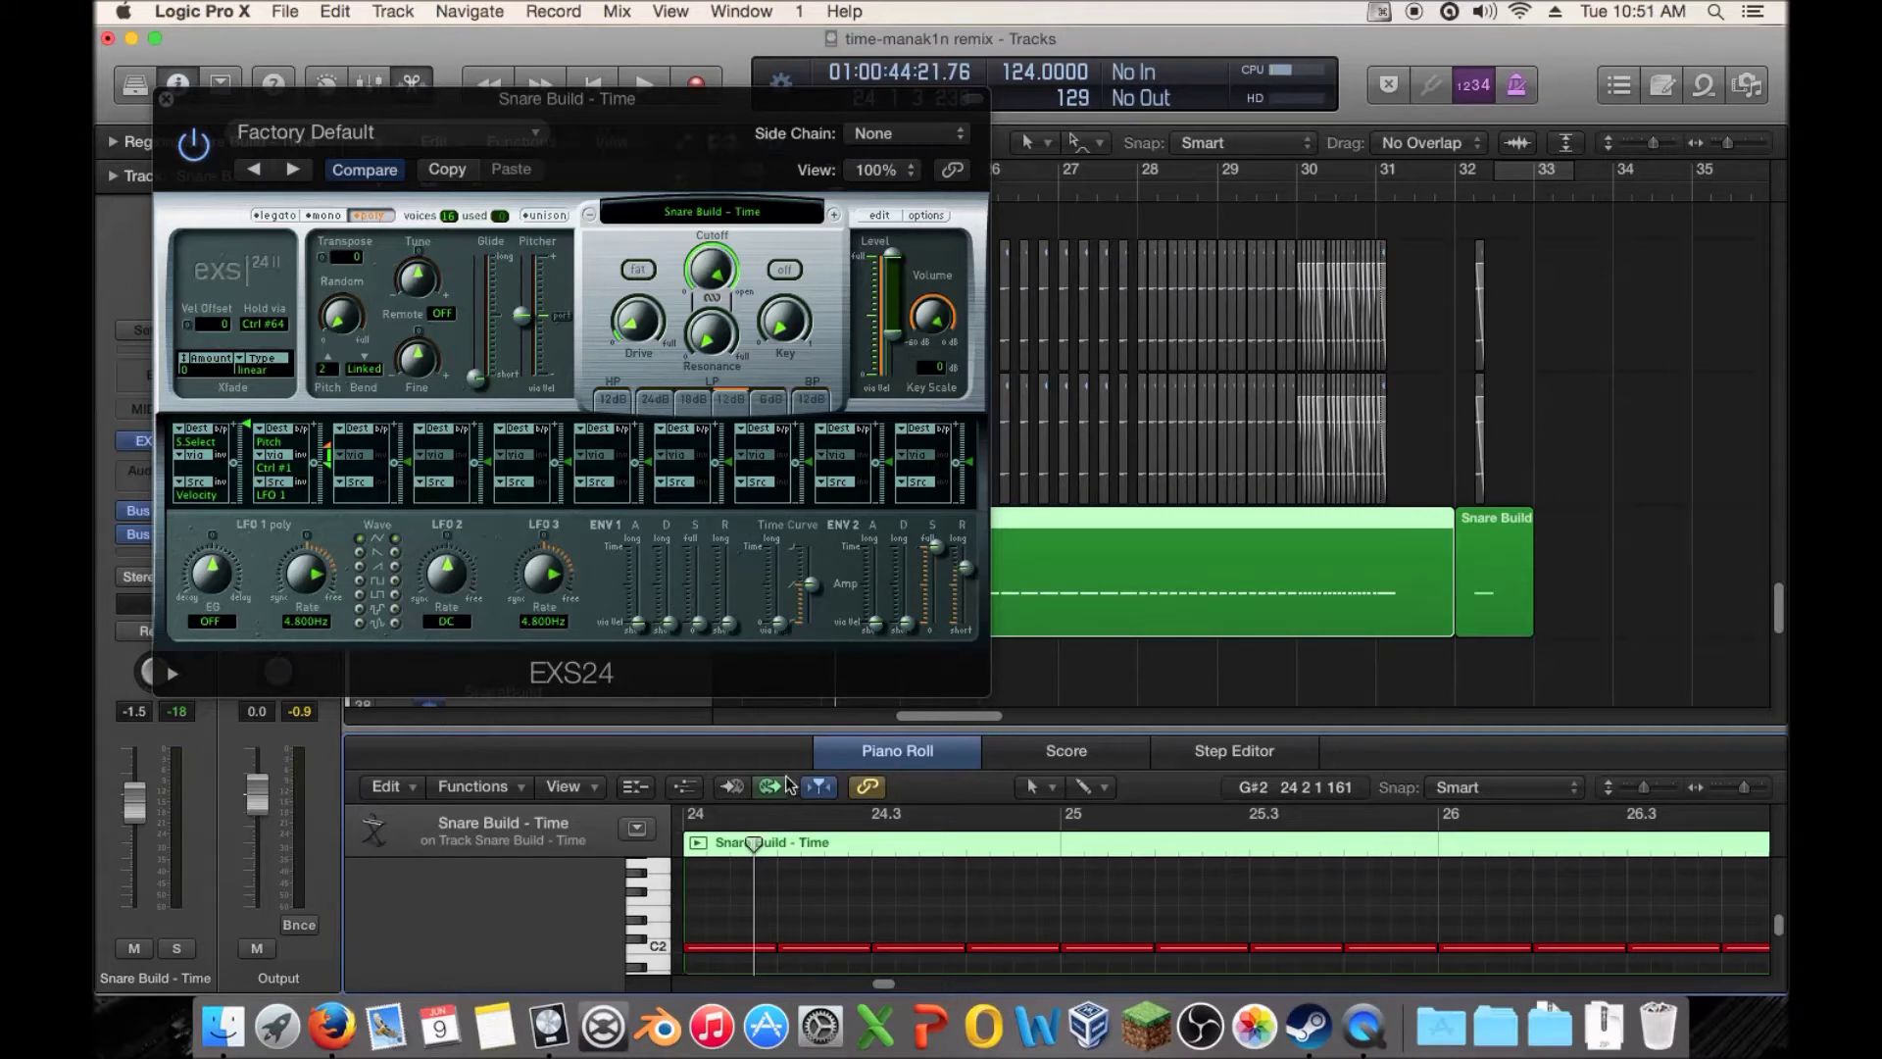
# Play the build-up from about bar 24 to bar 25 to hear the new release, and close the EXS24 window
pyautogui.moveTo(691, 133); pyautogui.dragTo(450, 184)
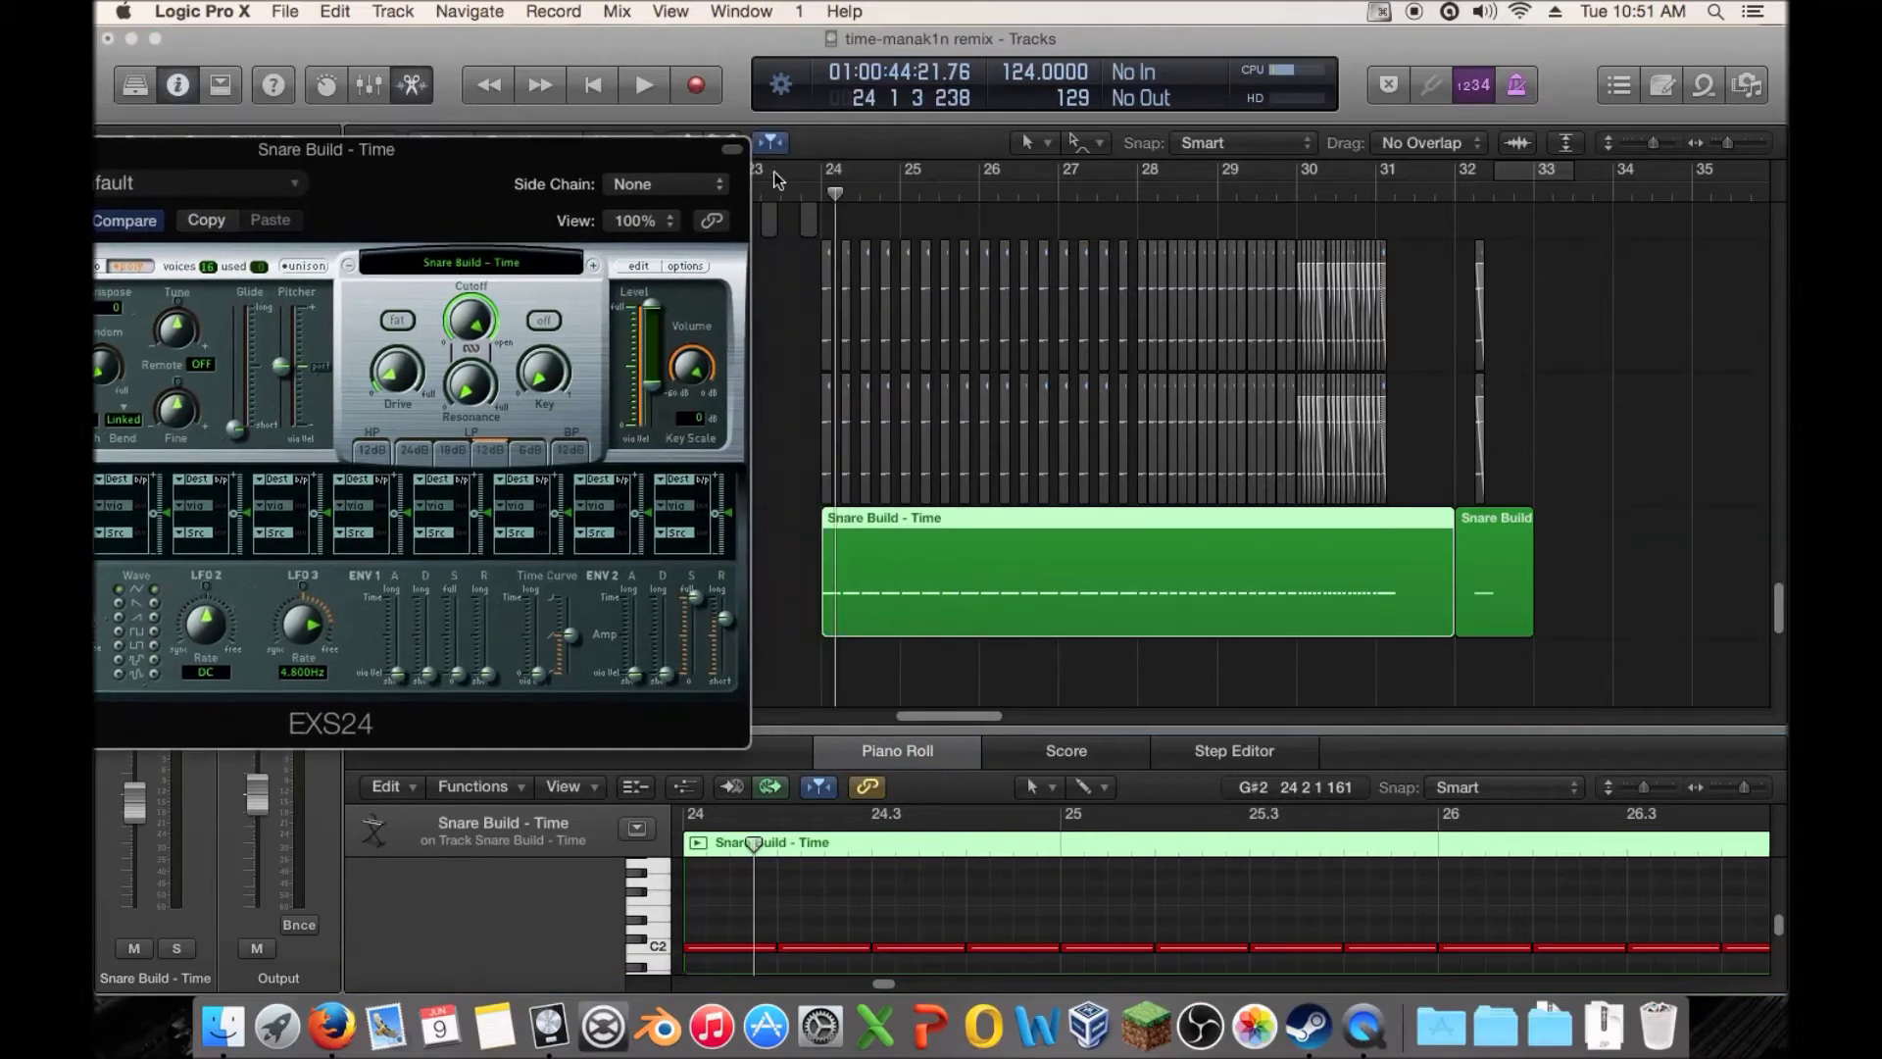
pyautogui.click(806, 194)
pyautogui.press('space')
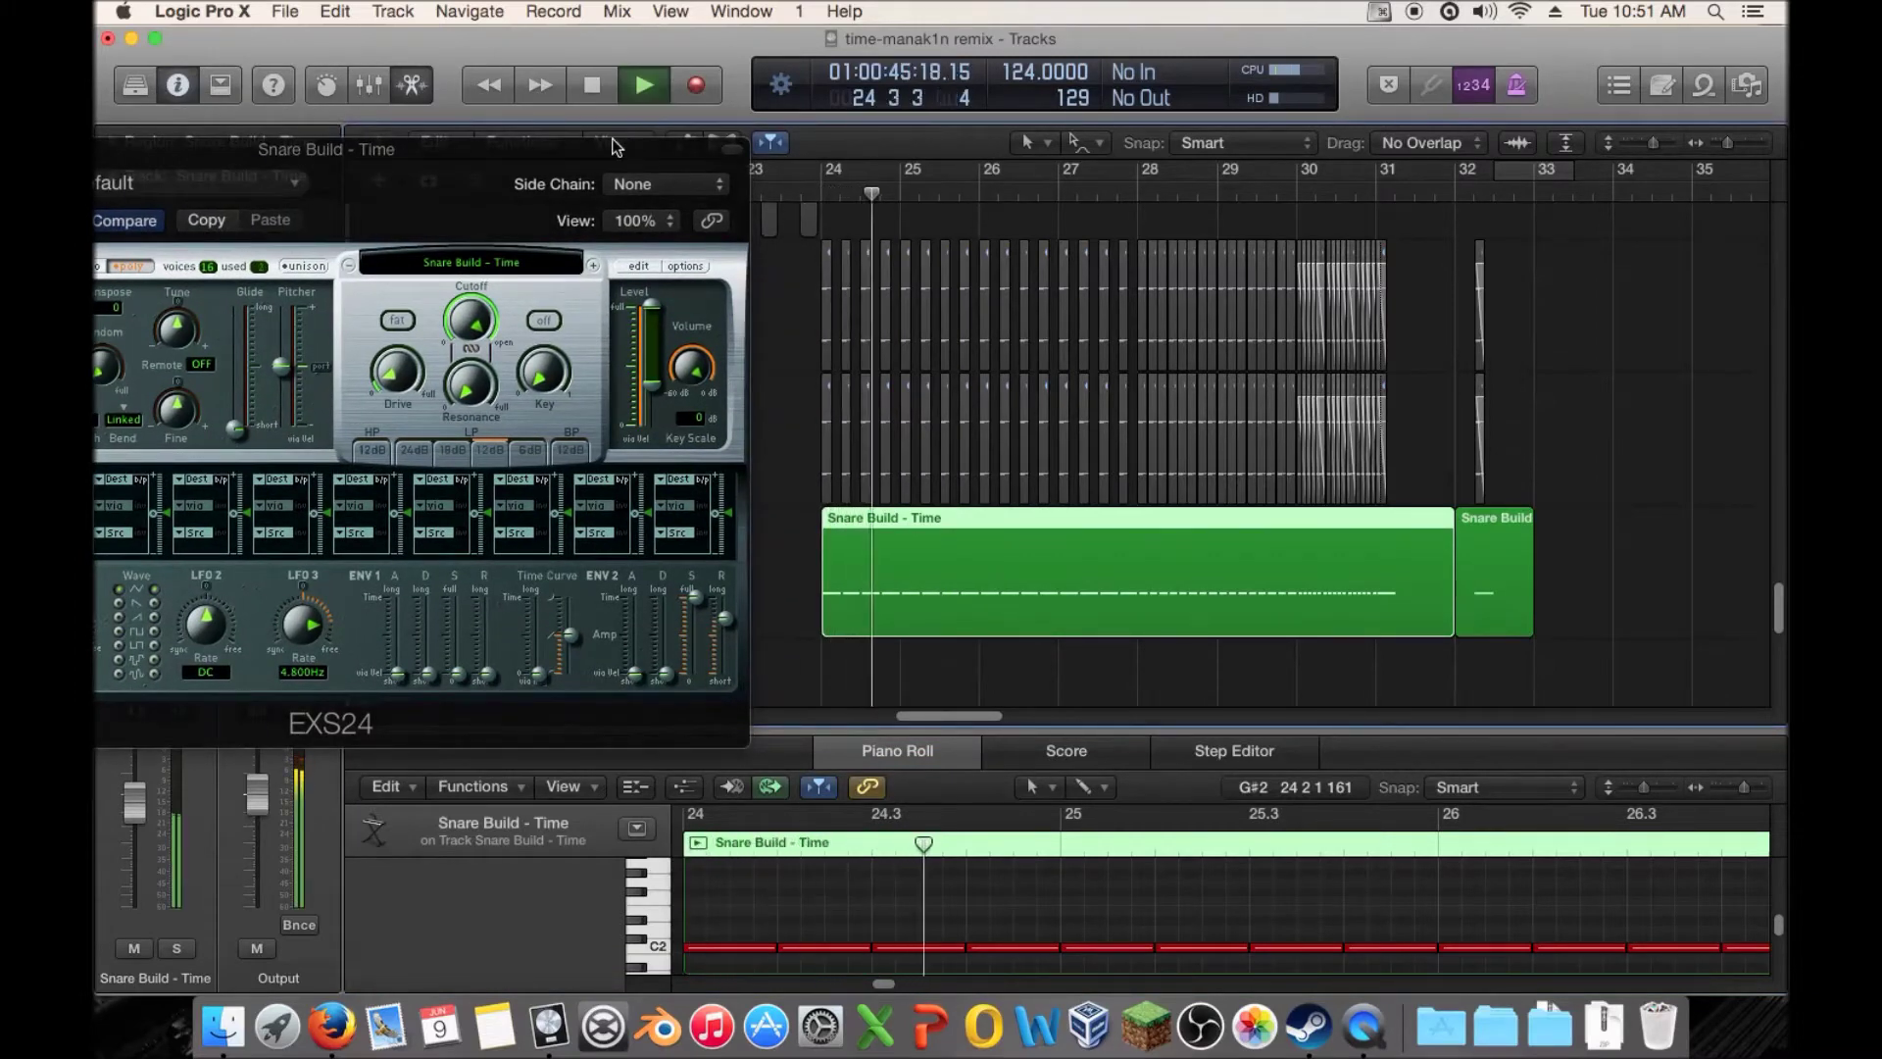
pyautogui.press('space')
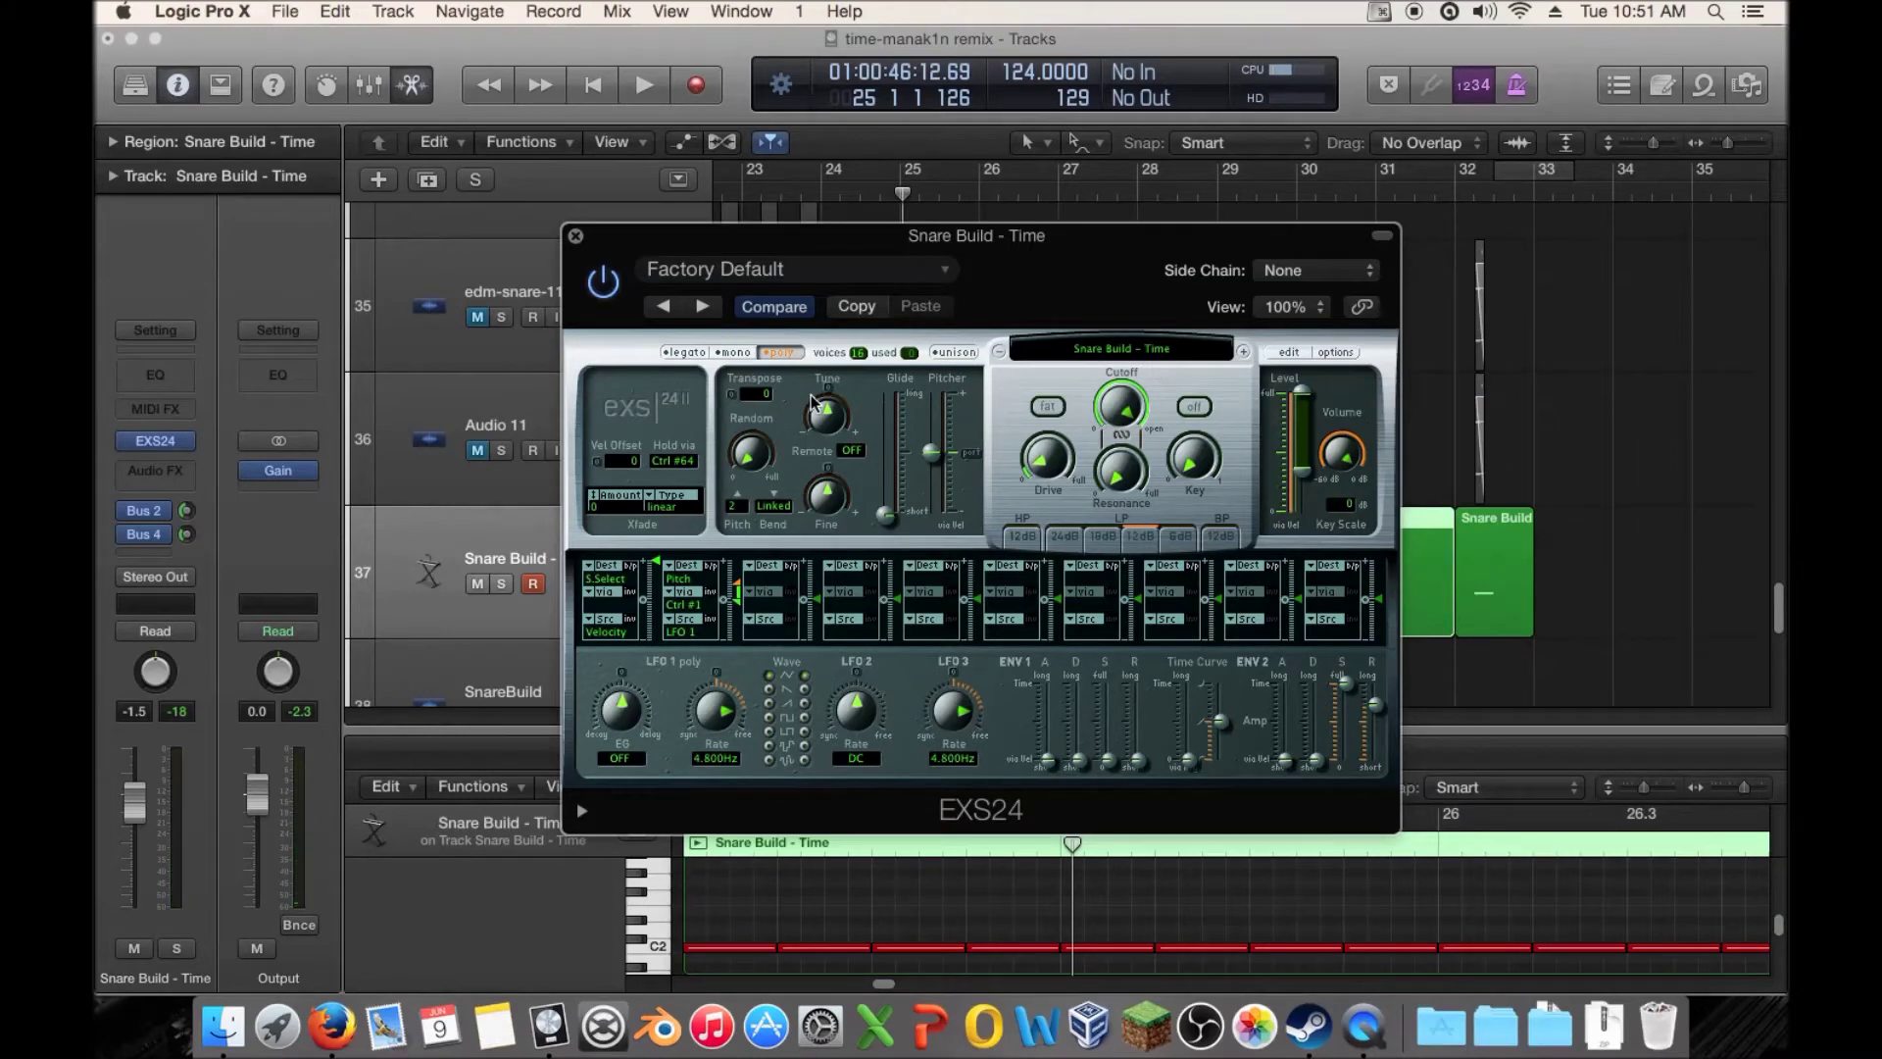
pyautogui.moveTo(902, 250); pyautogui.dragTo(768, 297)
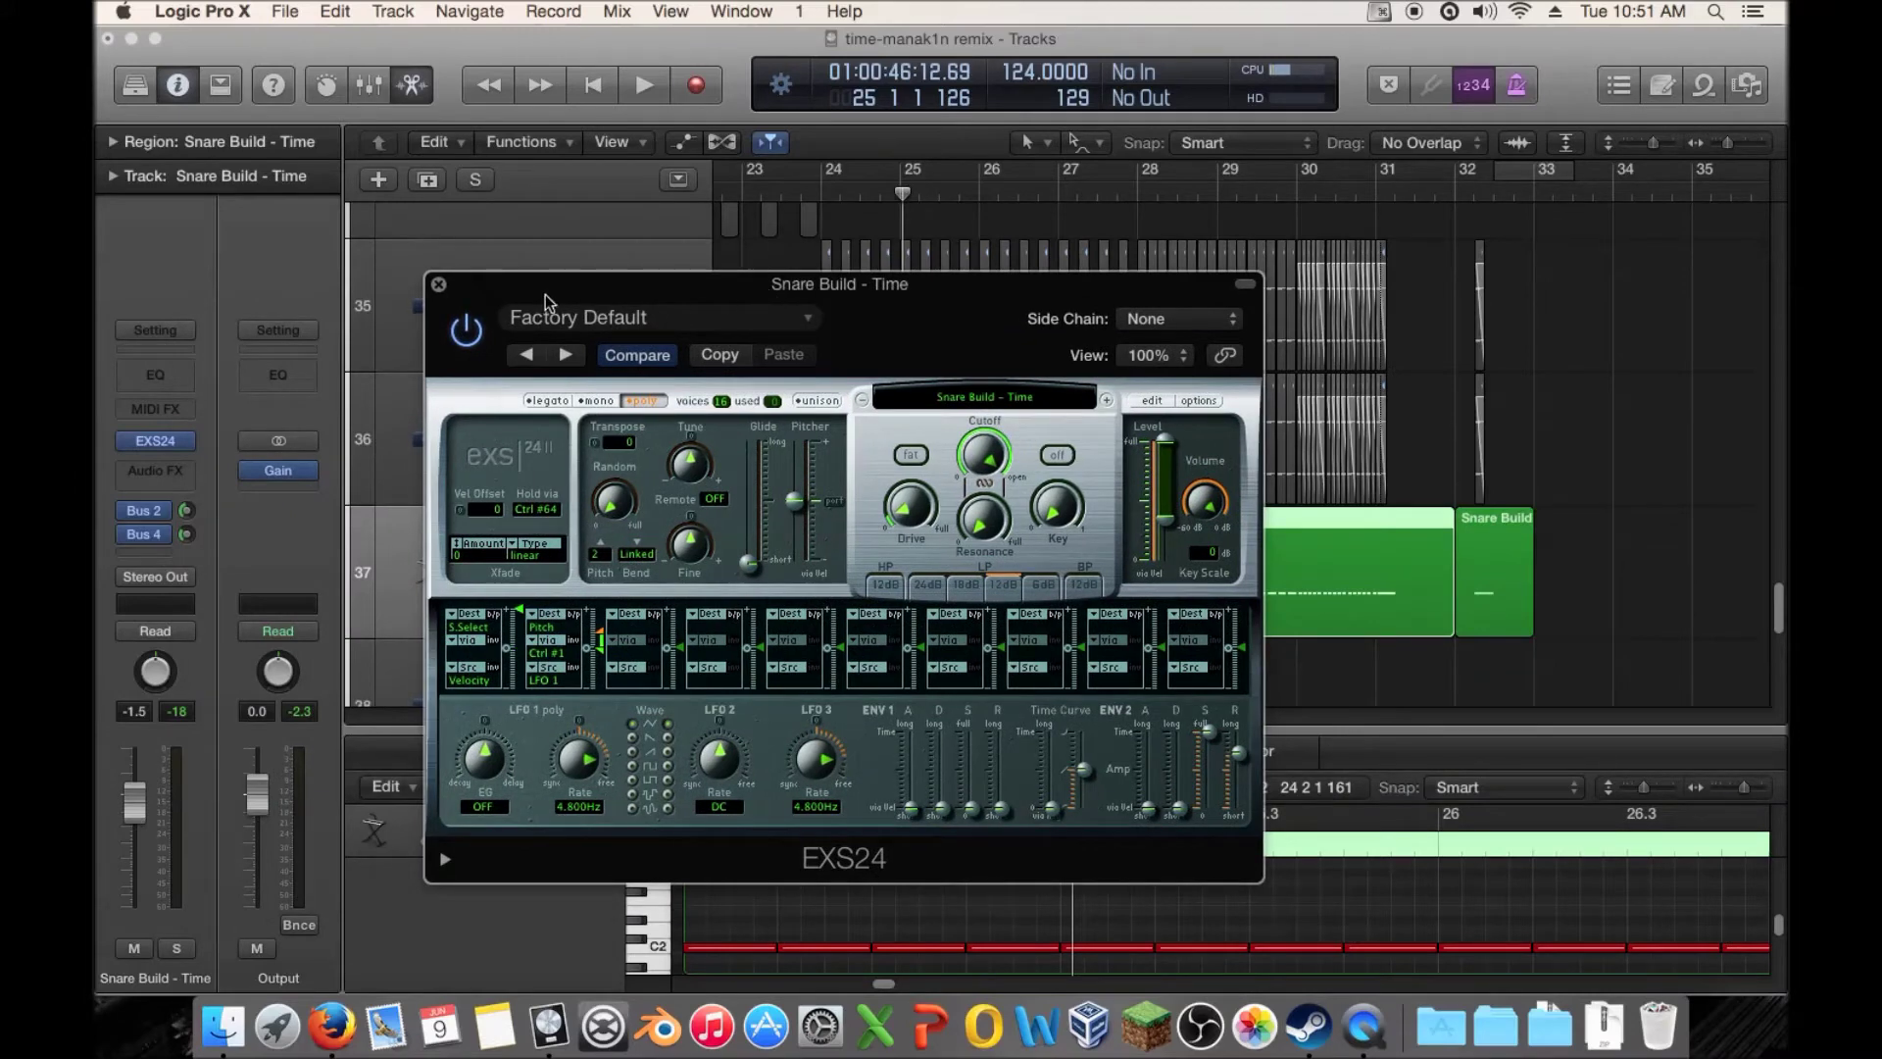
pyautogui.click(439, 286)
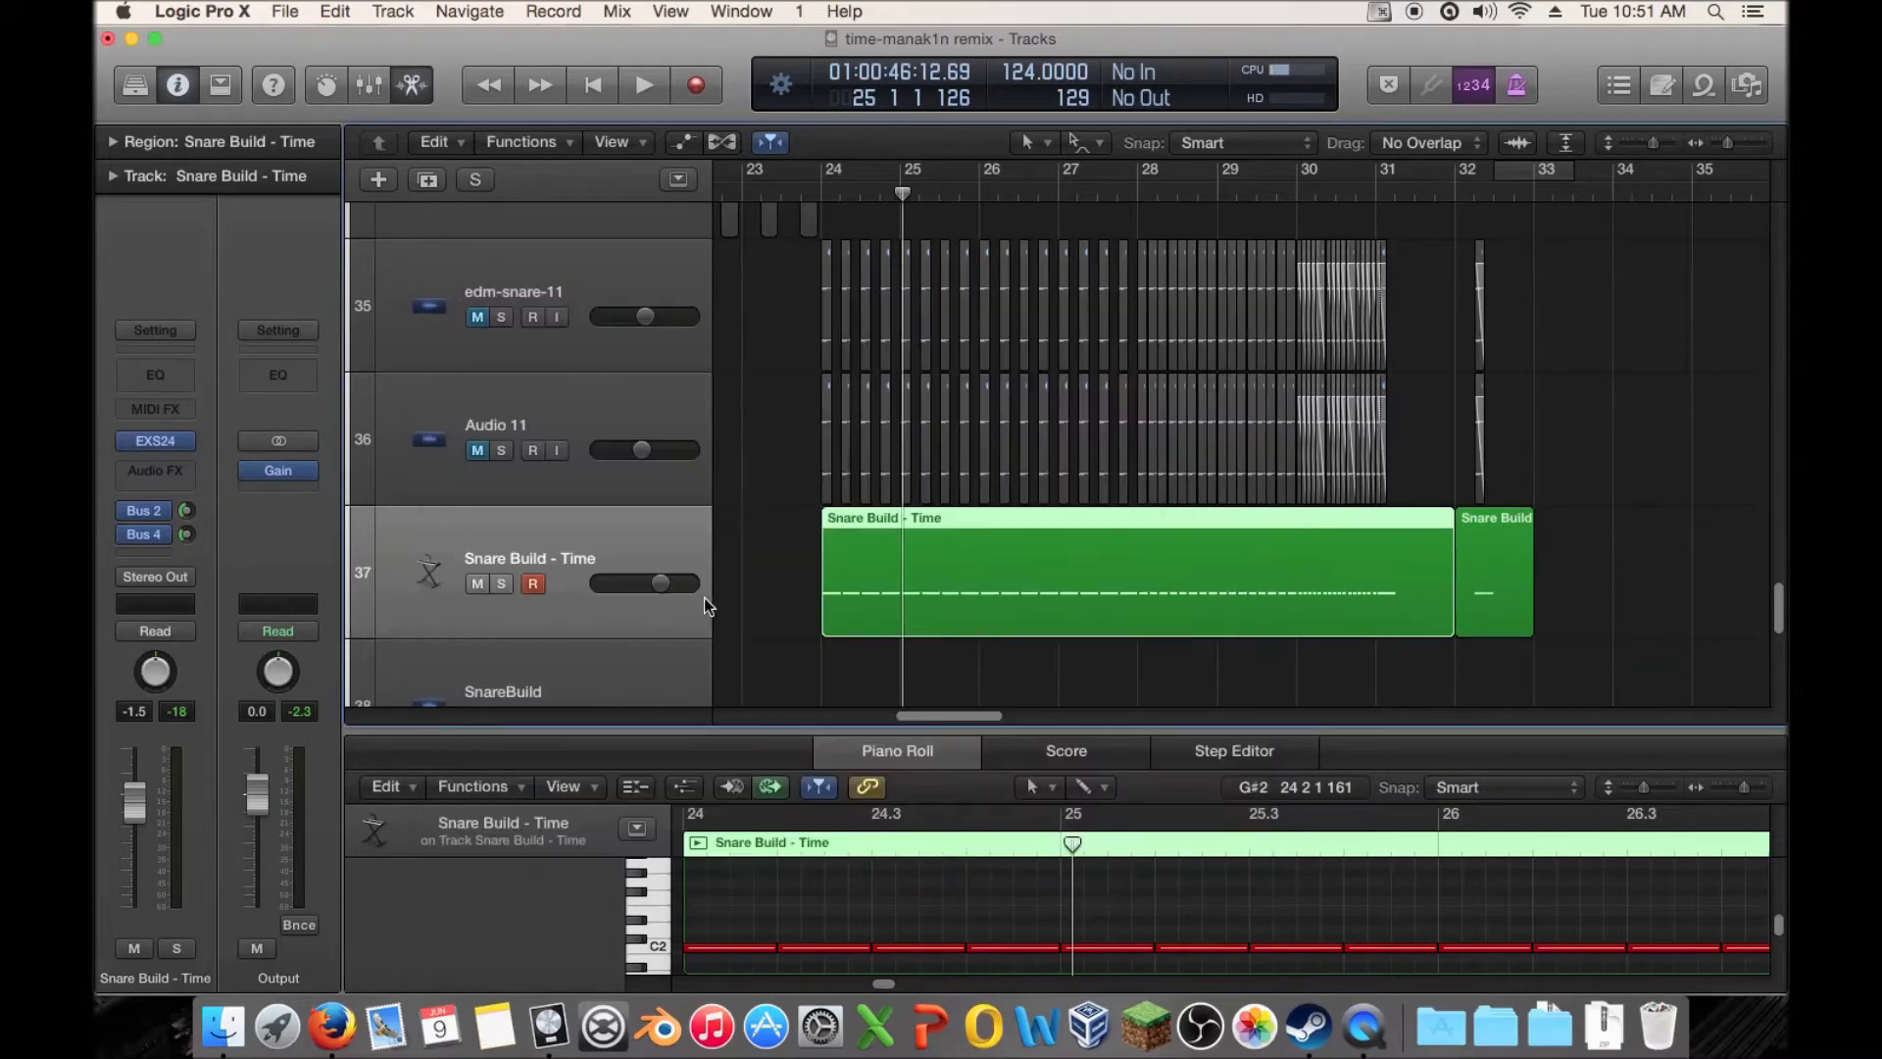
# Enlarge the Piano Roll of the Snare Build - Time region and show its controller lane set to Pitch Bend
pyautogui.moveTo(738, 722); pyautogui.dragTo(743, 475)
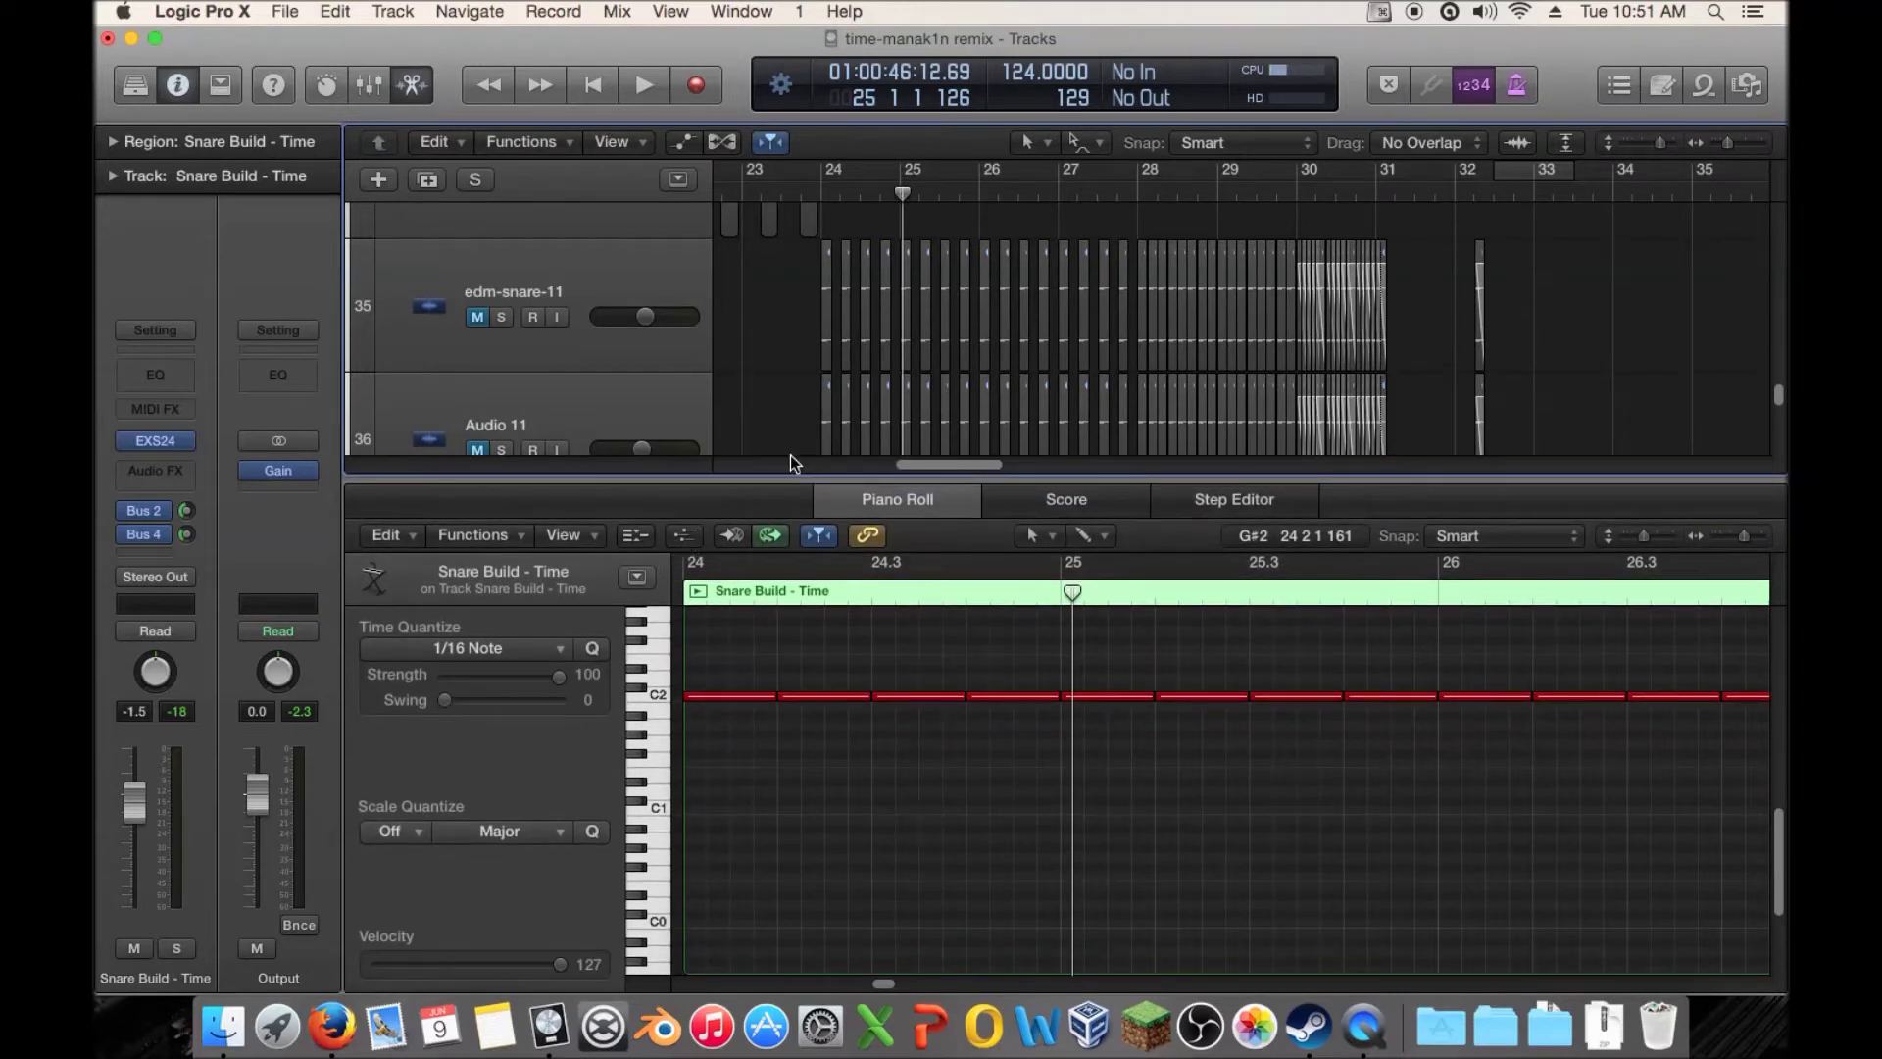
pyautogui.click(684, 537)
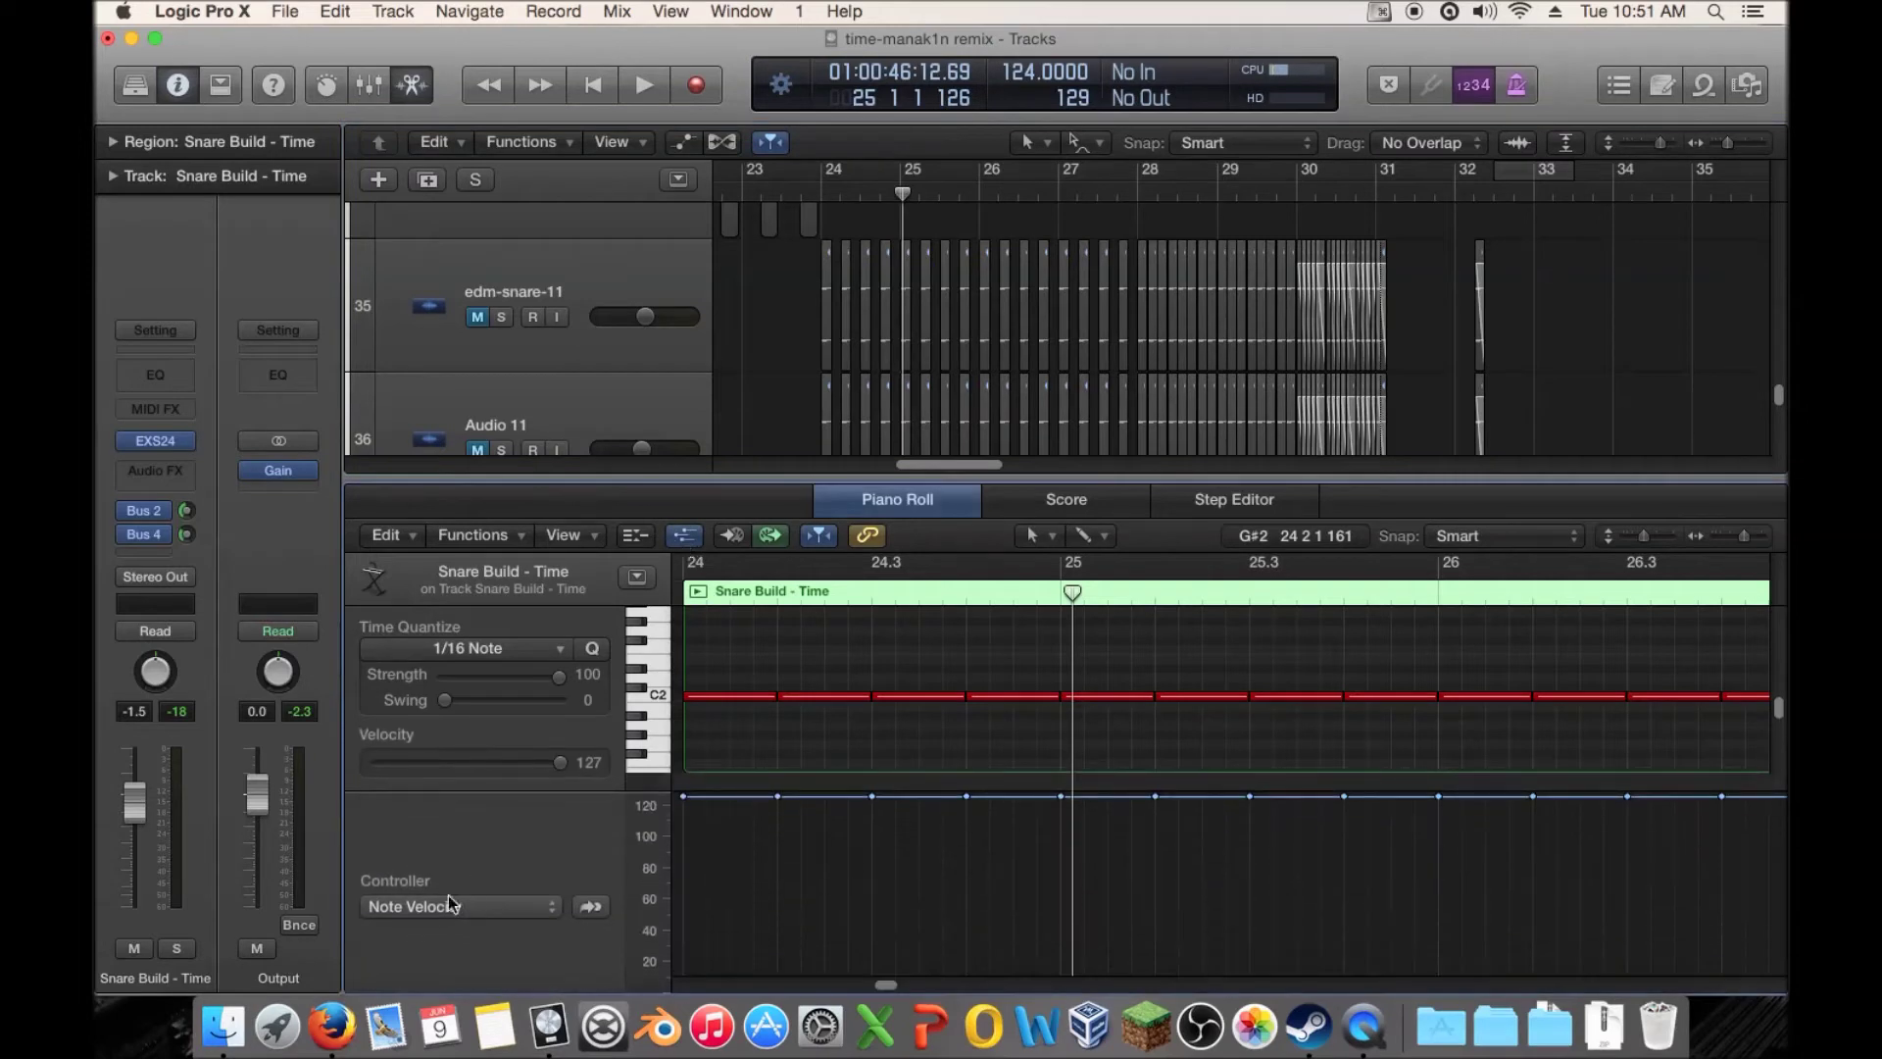
pyautogui.click(460, 897)
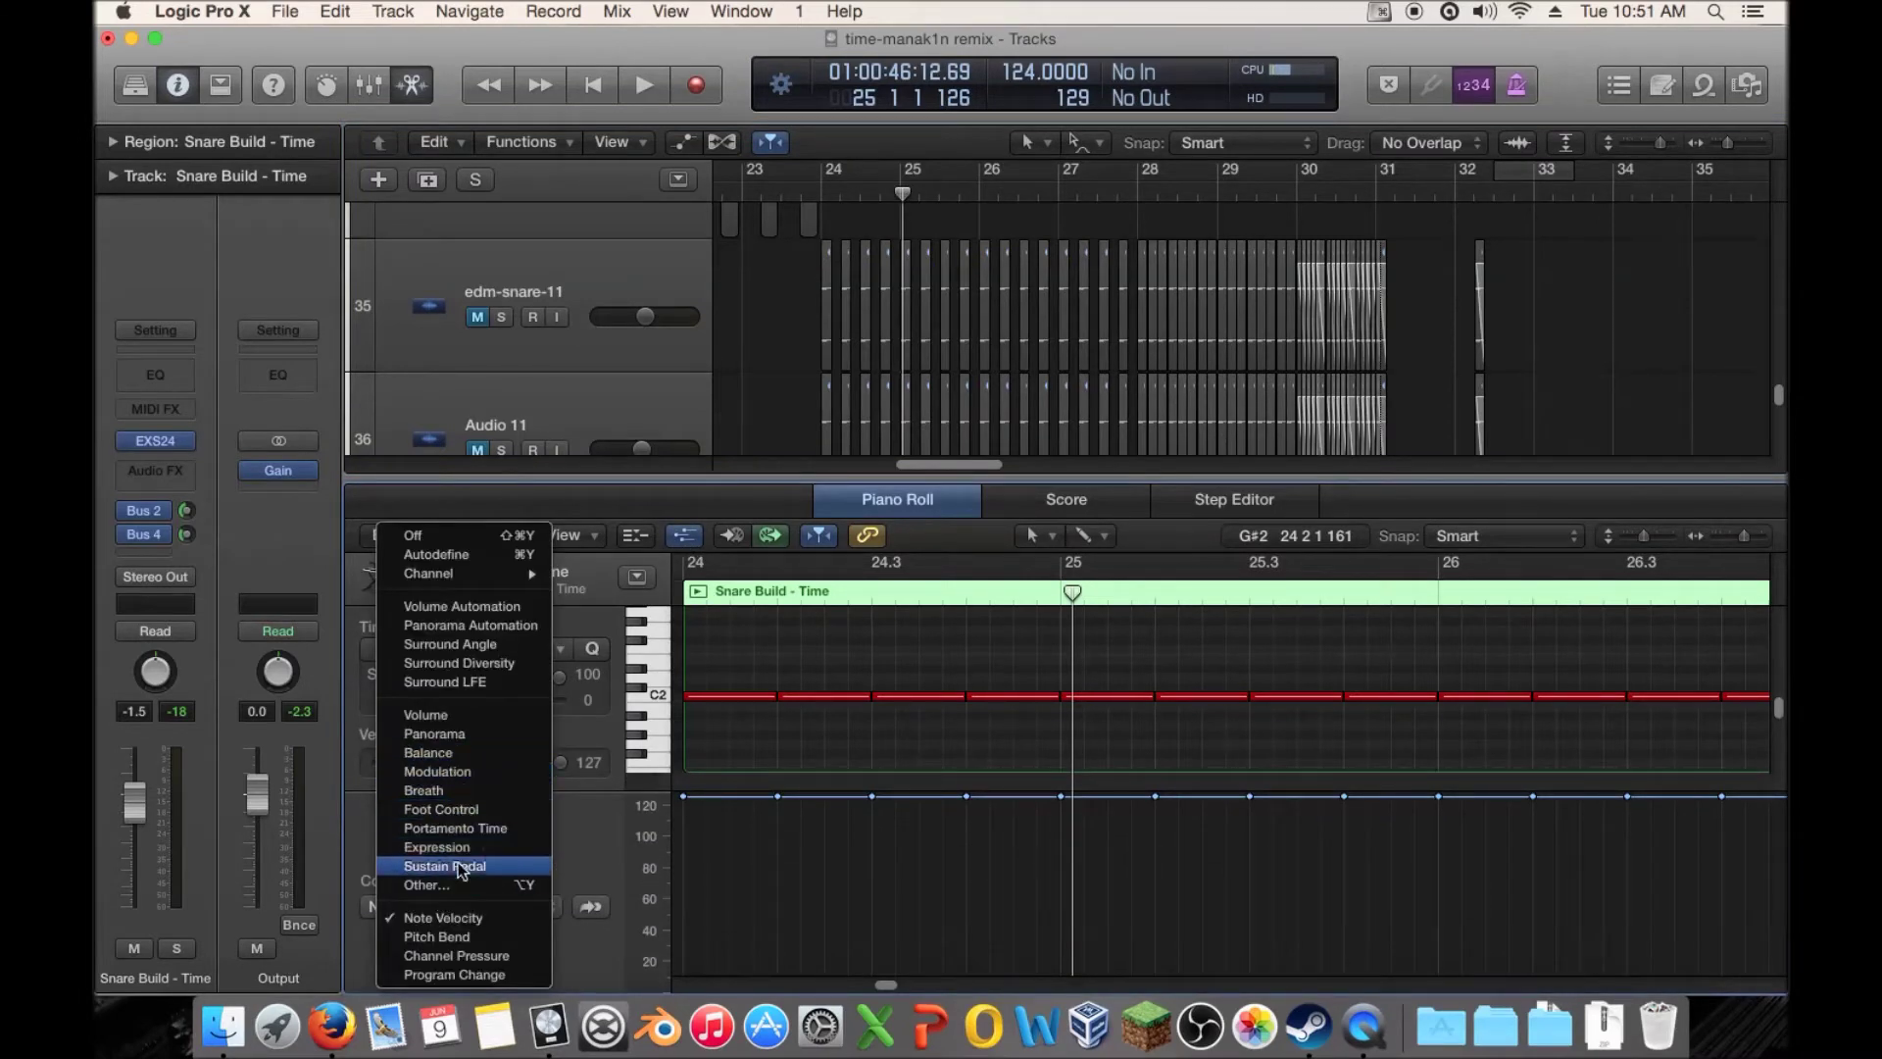
pyautogui.click(441, 937)
# Draw a rising pitch-bend ramp from 0 at bar 24 to 62 at bar 31
pyautogui.moveTo(686, 887); pyautogui.dragTo(666, 888)
pyautogui.moveTo(882, 984); pyautogui.dragTo(938, 985)
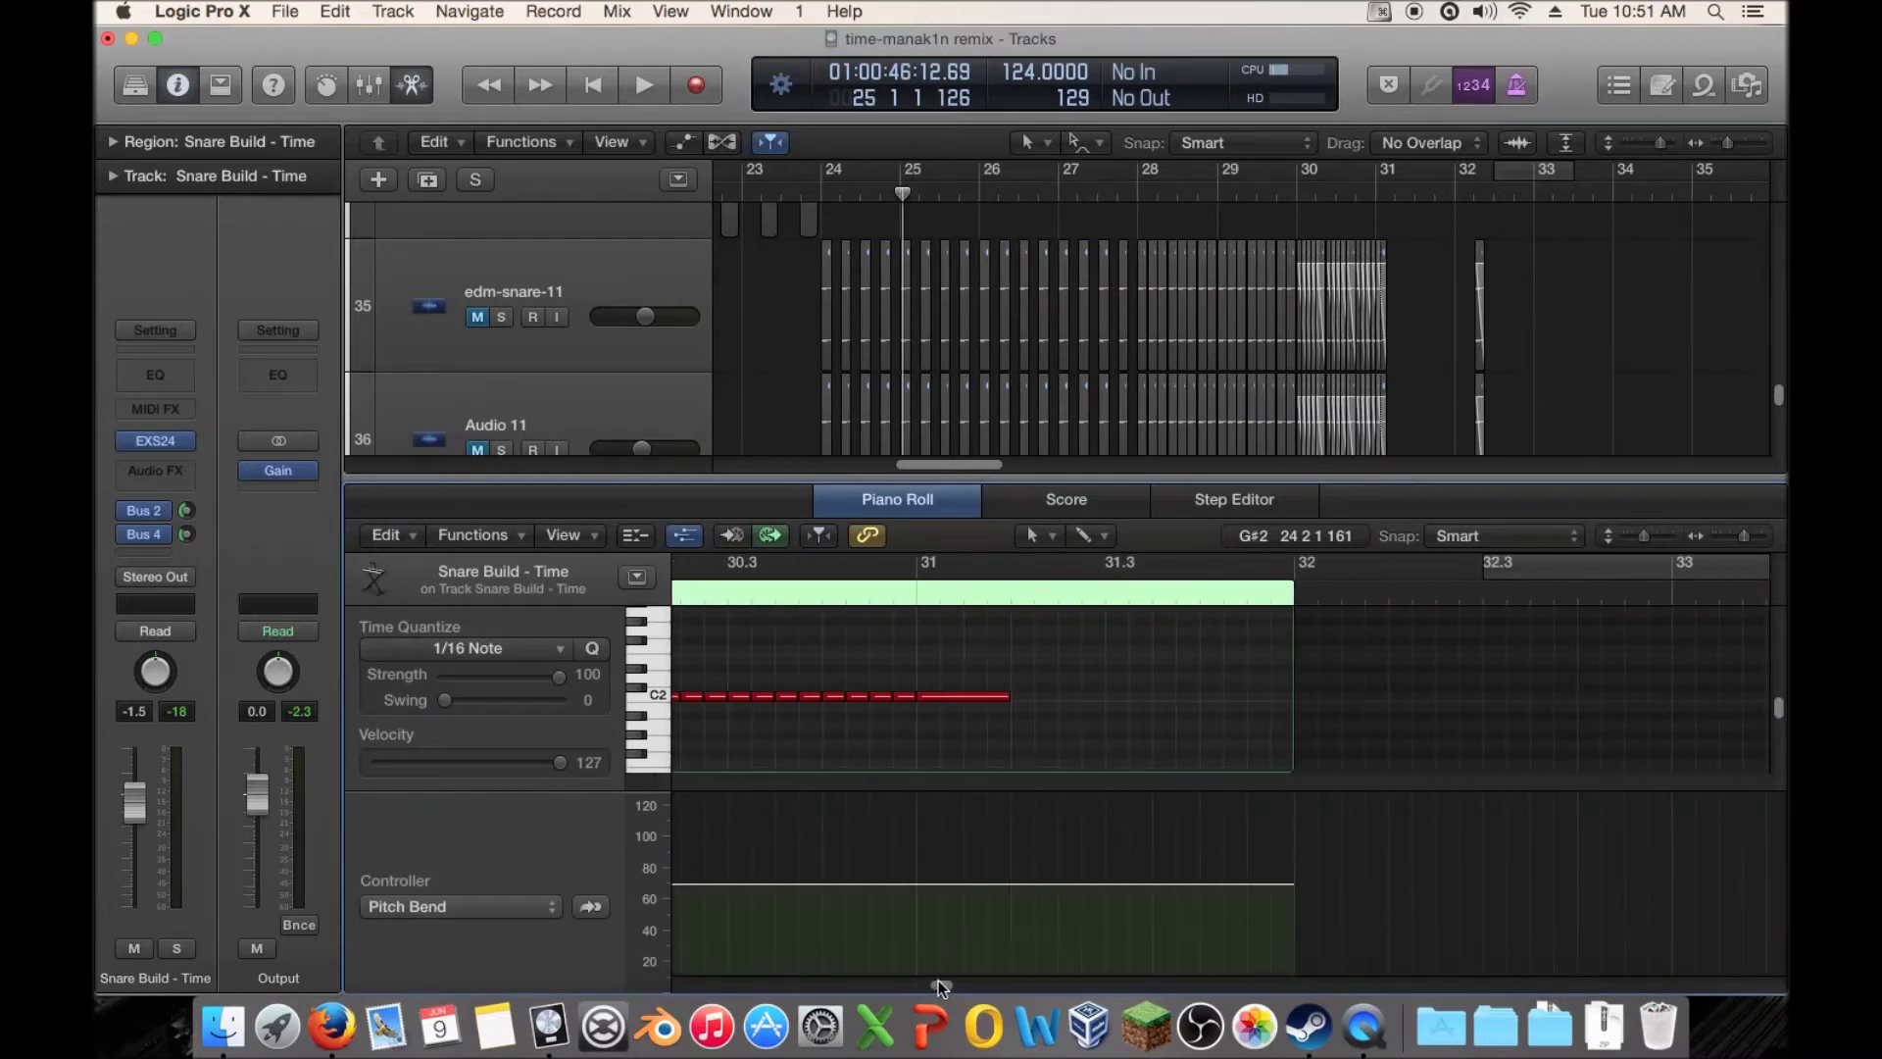
pyautogui.moveTo(915, 882); pyautogui.dragTo(916, 799)
pyautogui.click(915, 883)
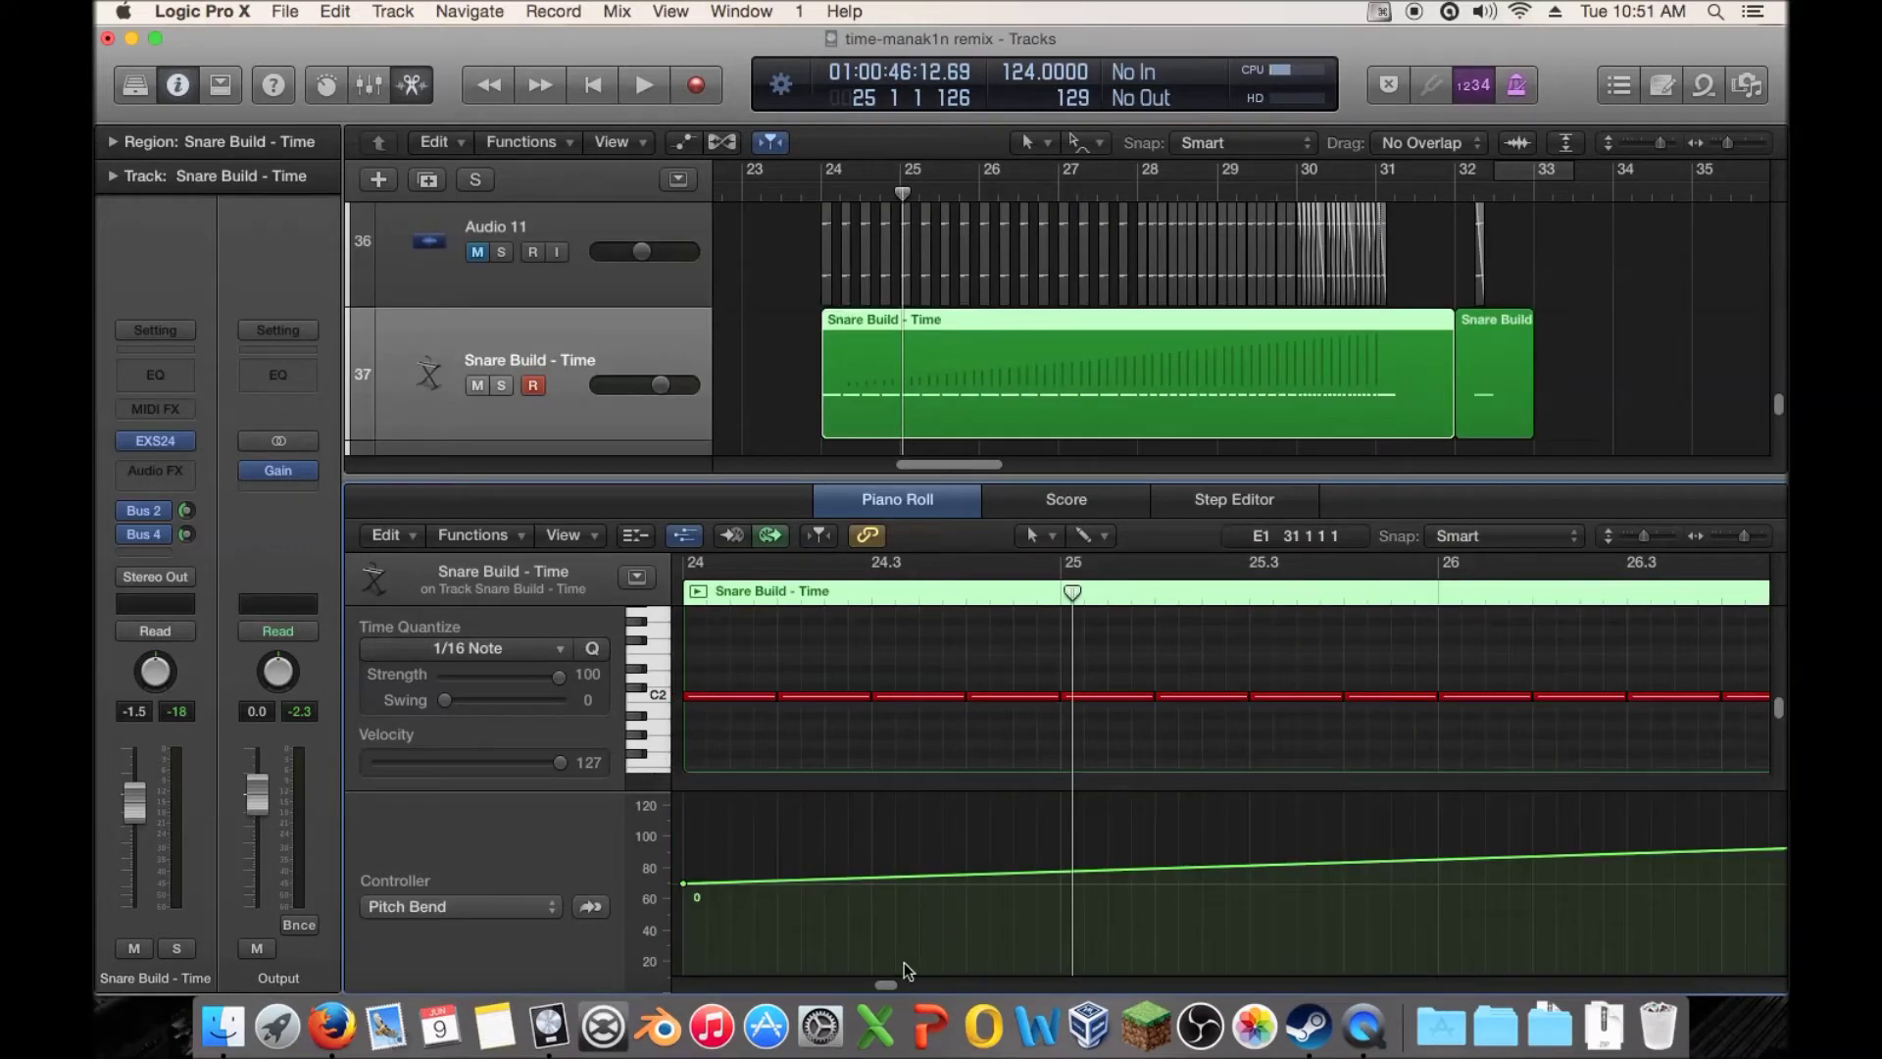
# Add a pitch-bend point at bar 31 that drops the ramp from 62 straight back to 0
pyautogui.hscroll(2, 945, 977)
pyautogui.hscroll(-2, 945, 980)
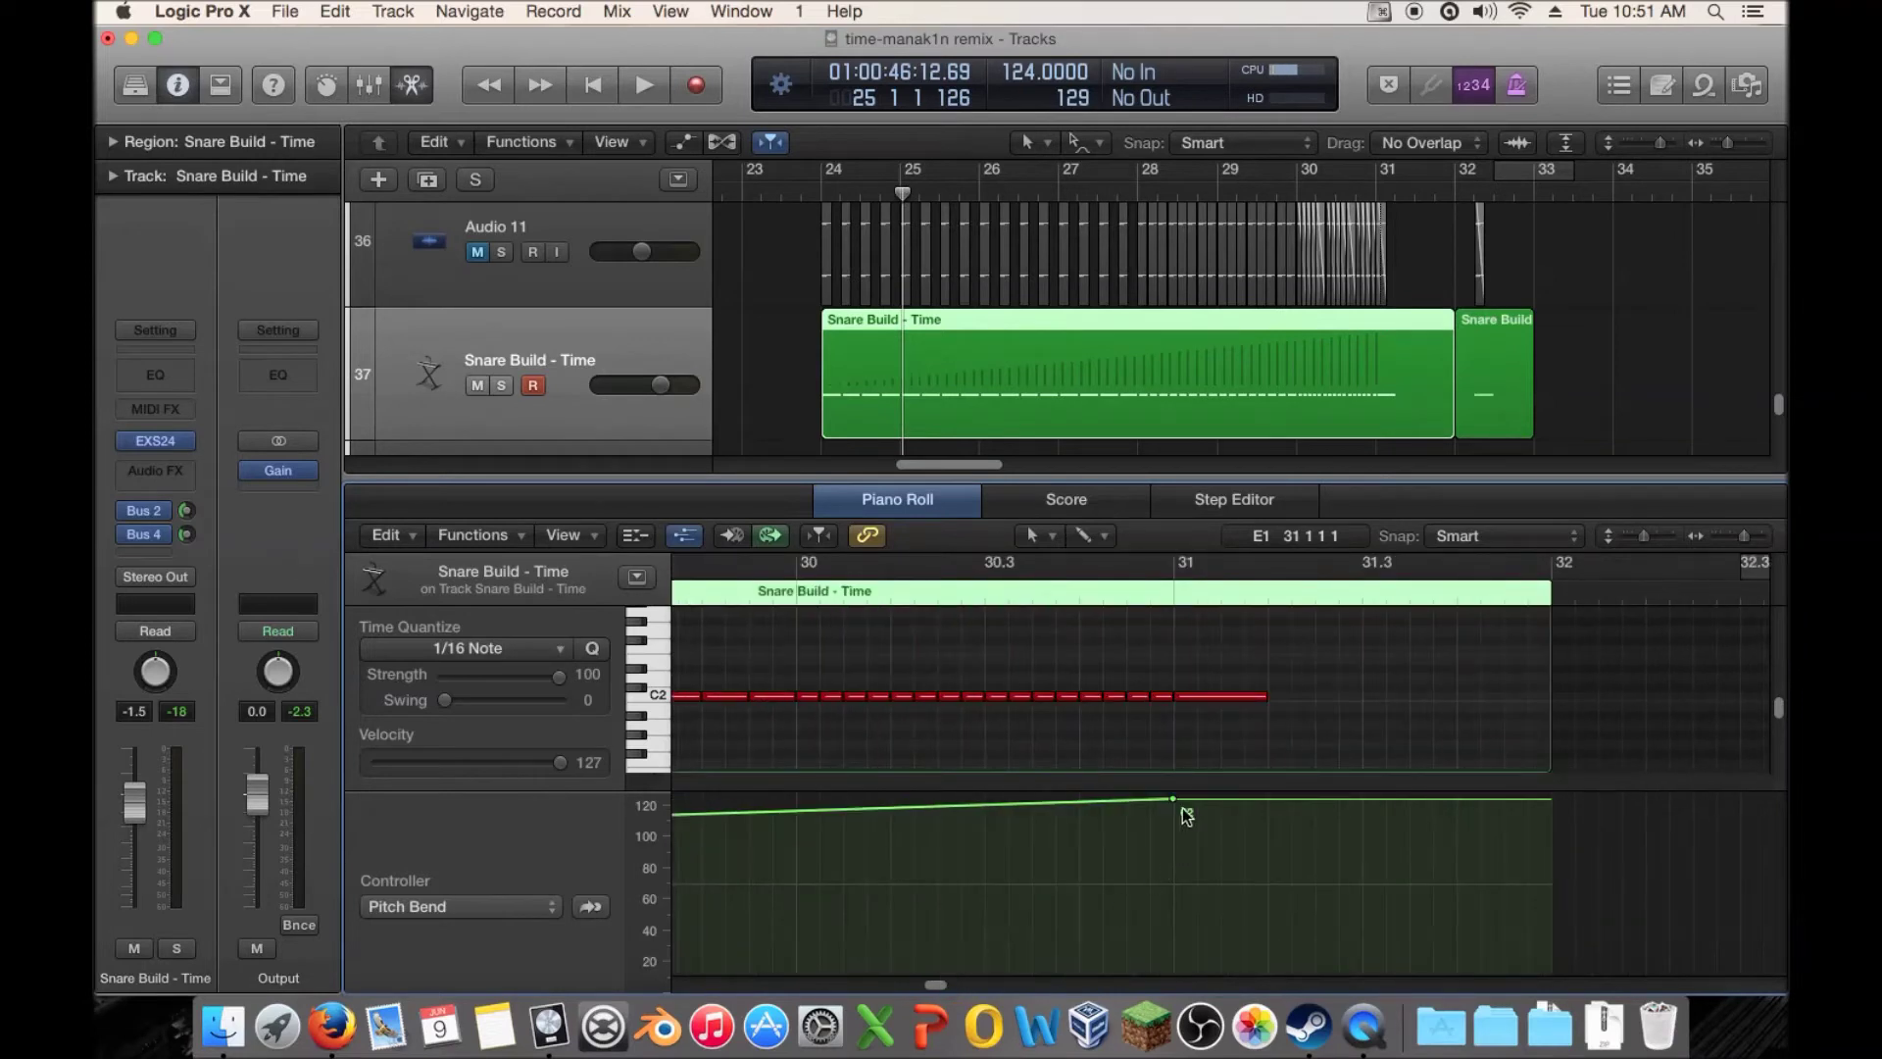
pyautogui.moveTo(1175, 799); pyautogui.dragTo(1134, 916)
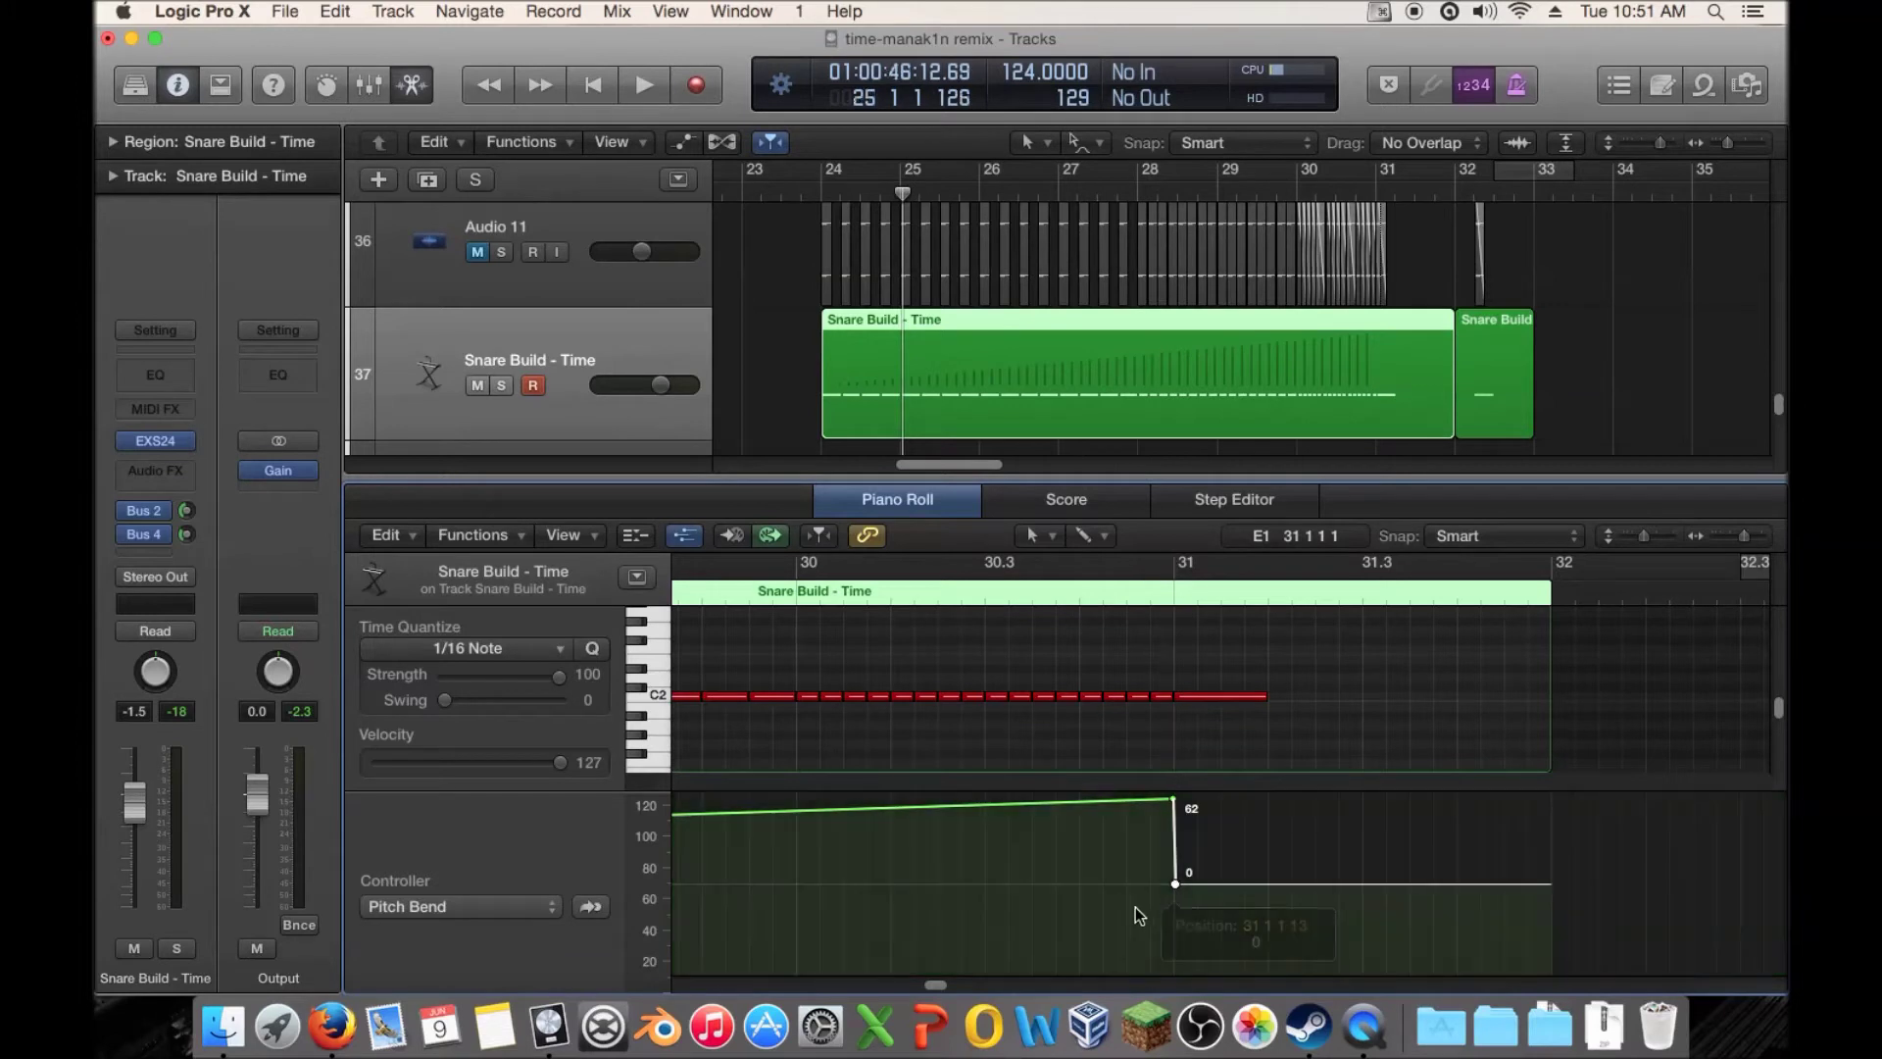
# Play the pitch-bent build-up from about bar 26 and solo the Snare Build - Time track
pyautogui.moveTo(933, 984); pyautogui.dragTo(924, 986)
pyautogui.moveTo(903, 982); pyautogui.dragTo(882, 981)
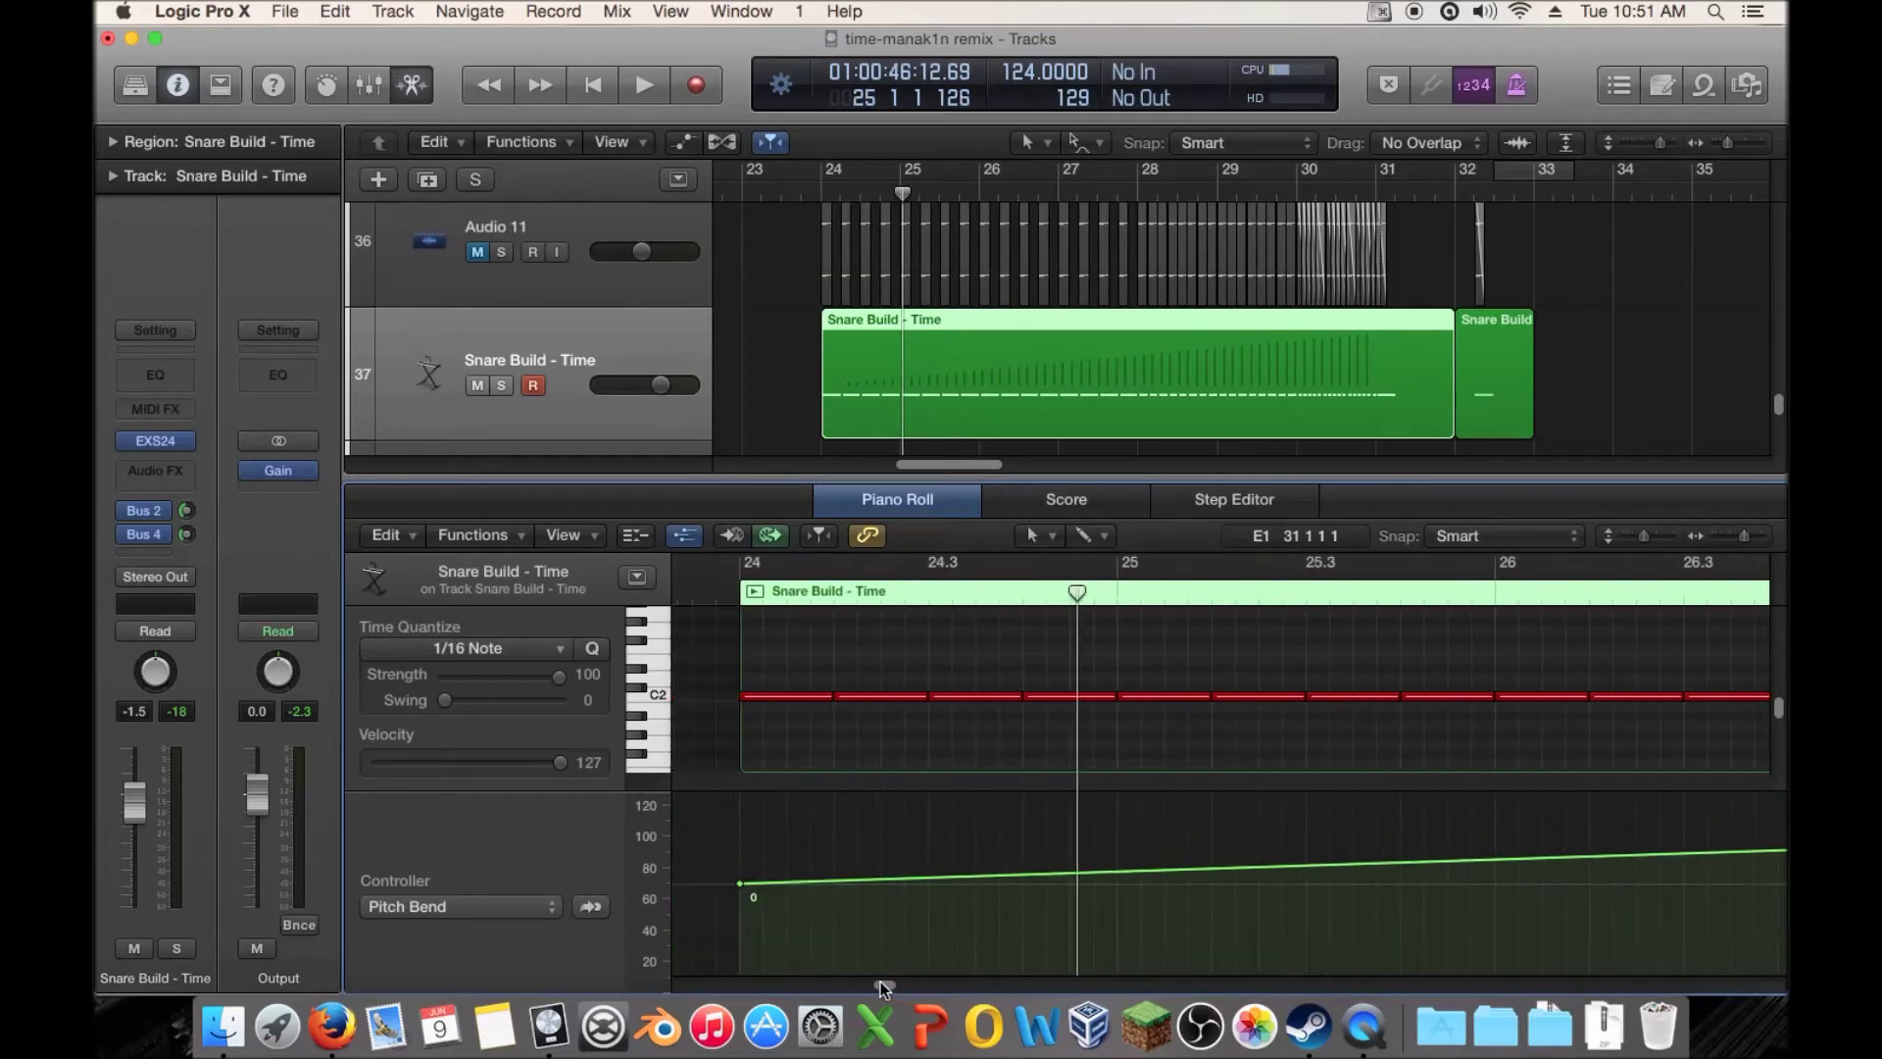
pyautogui.click(973, 189)
pyautogui.press('space')
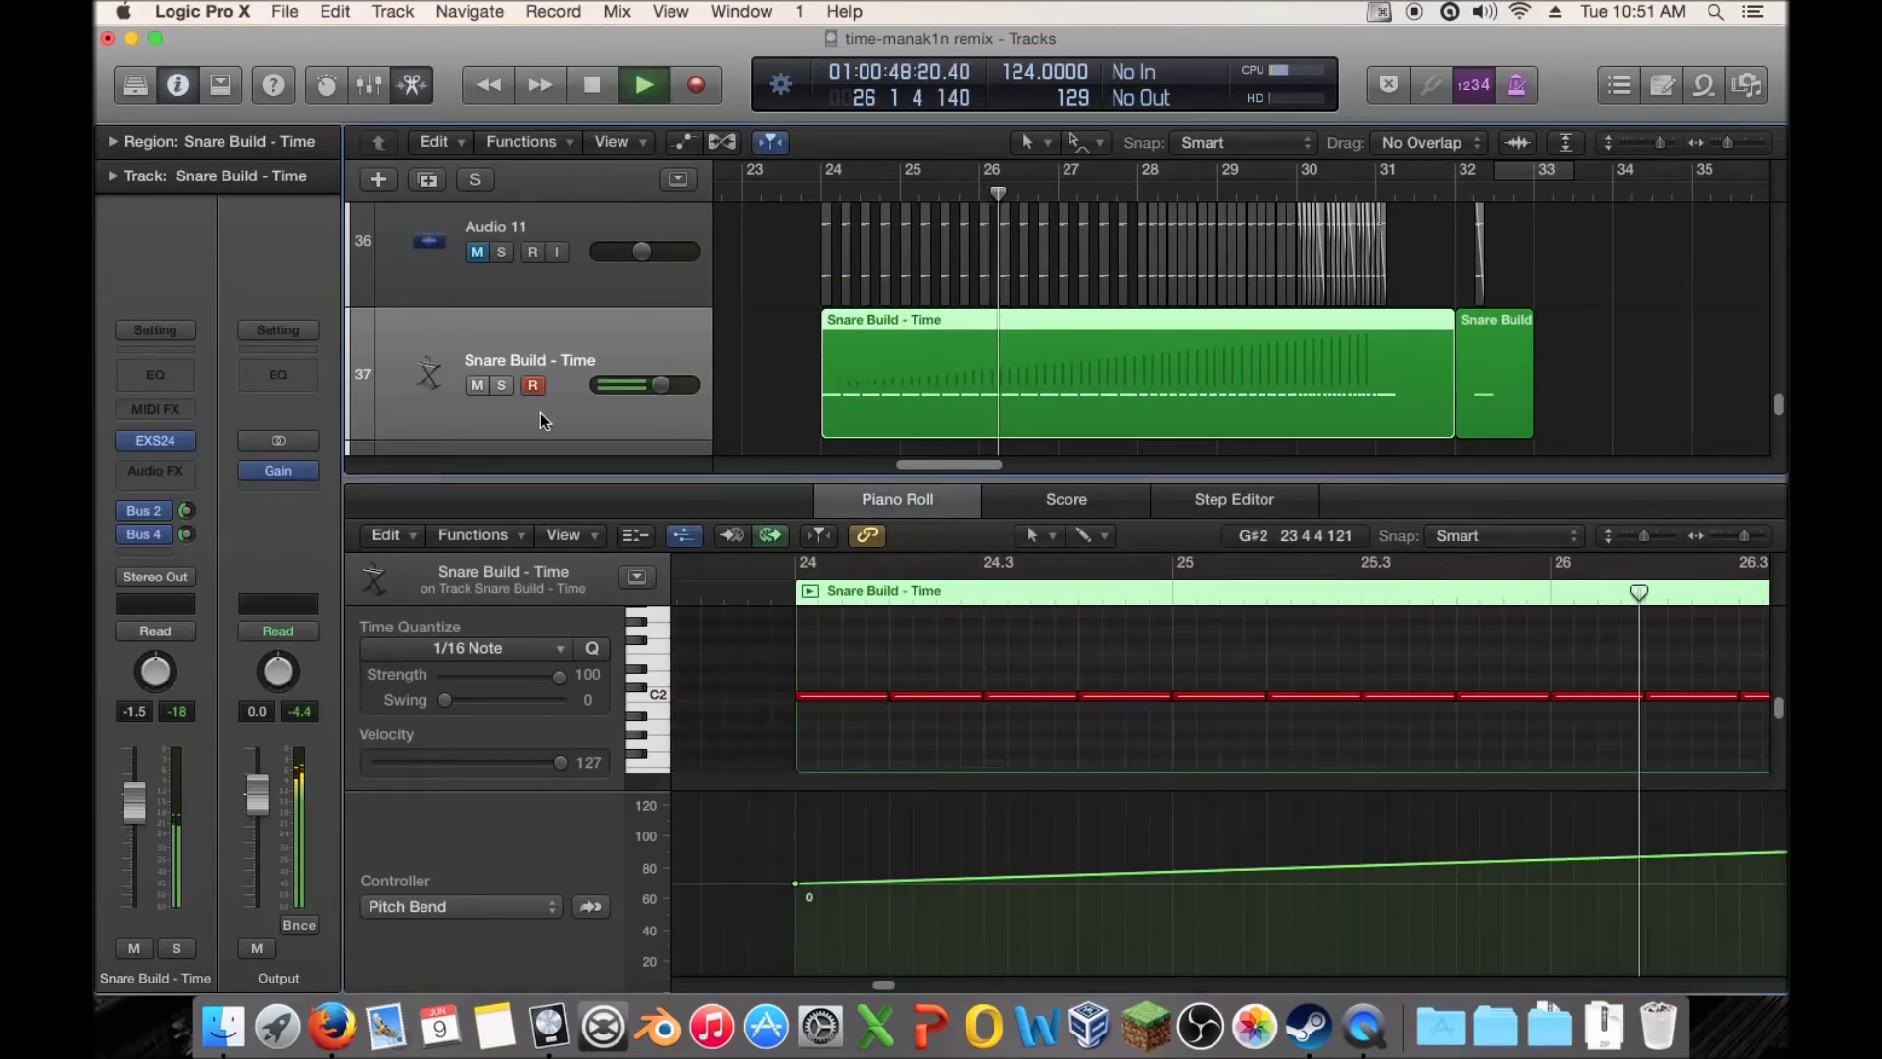
pyautogui.click(501, 385)
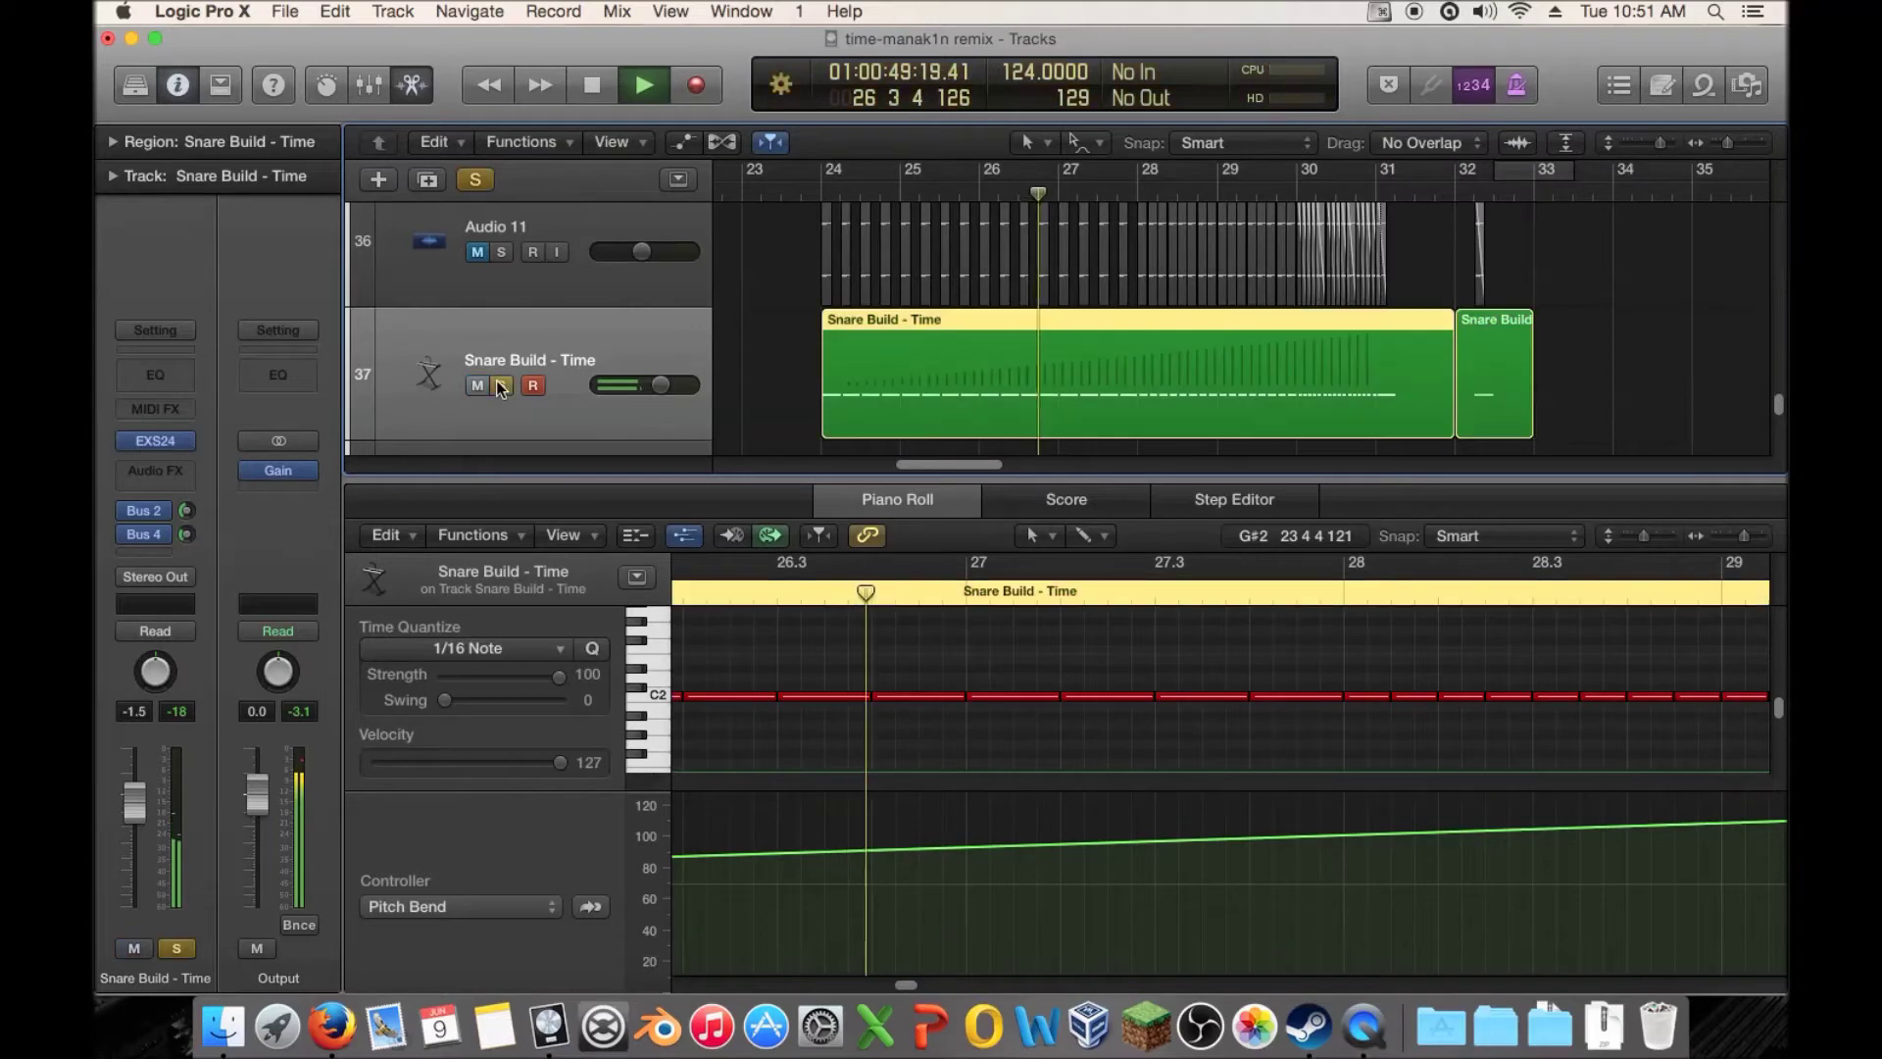
# Stop playback and set the upward pitch bend range in the track's EXS24 to 12 semitones
pyautogui.click(155, 441)
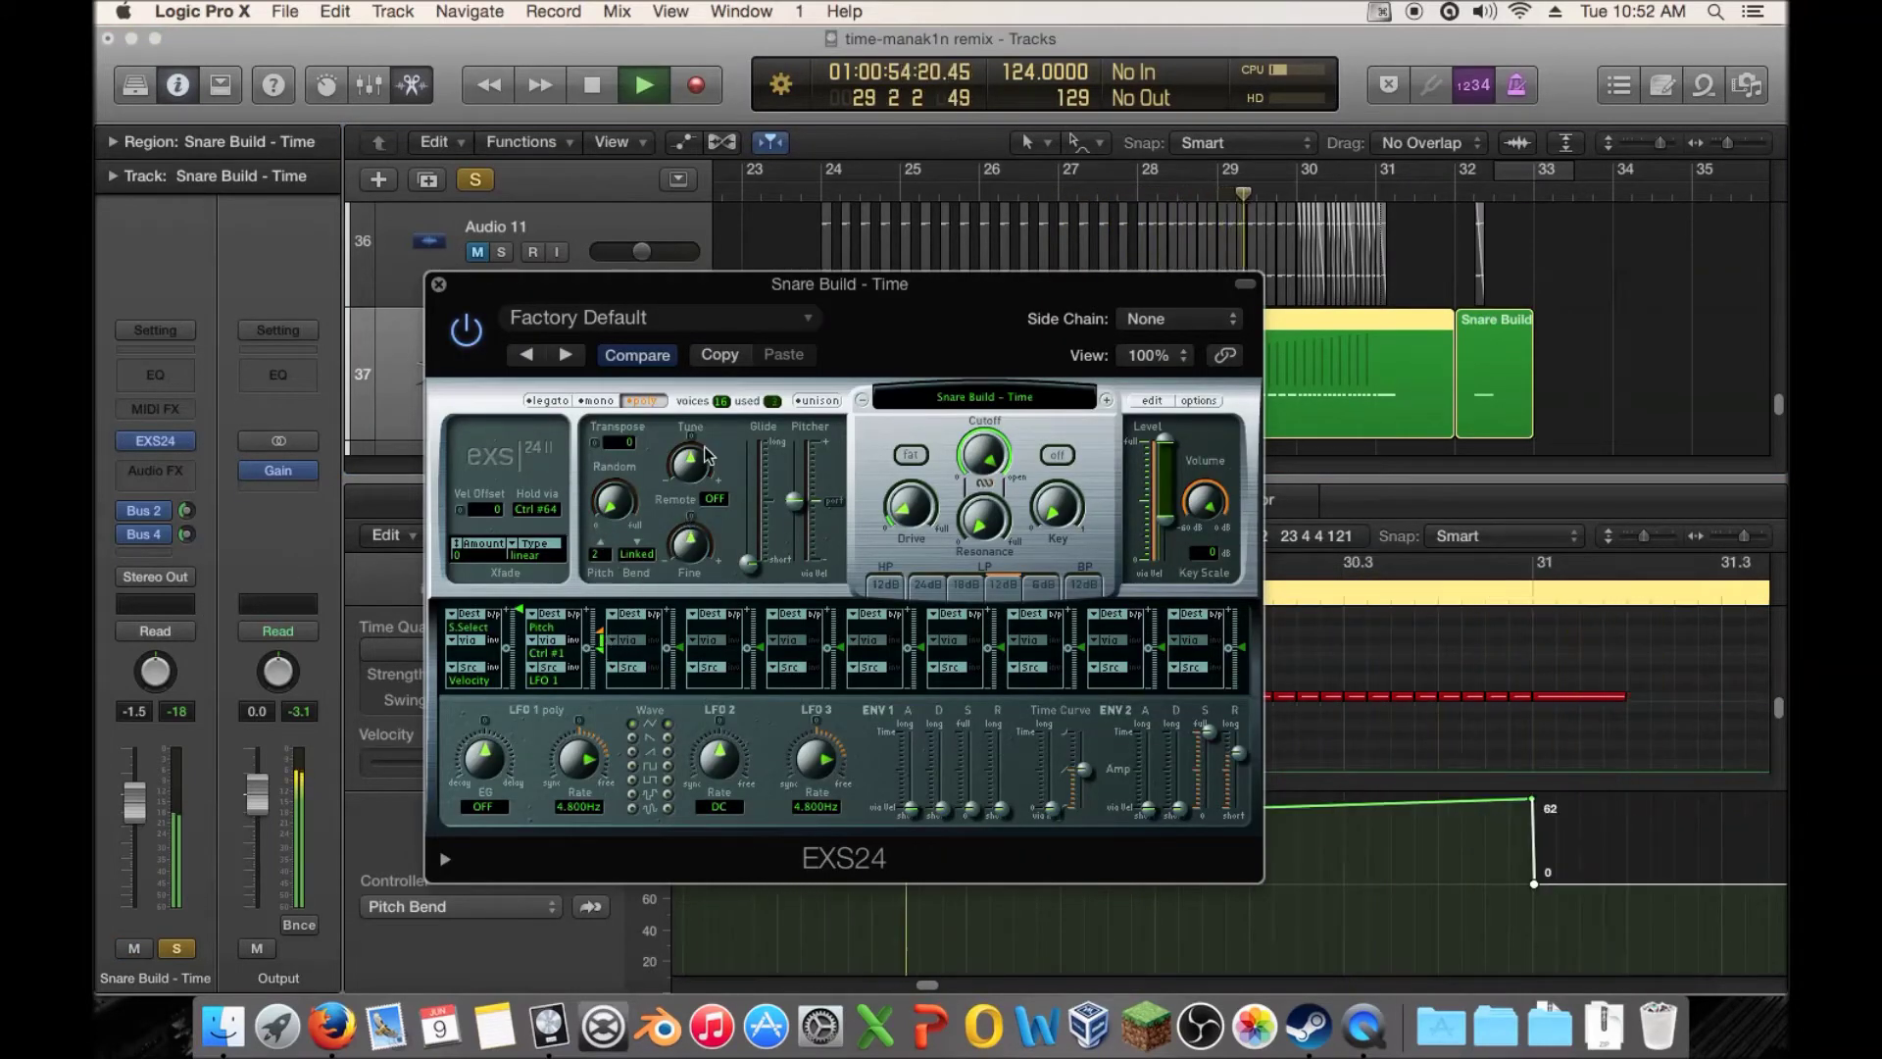
pyautogui.press('space')
pyautogui.moveTo(1067, 274); pyautogui.dragTo(1337, 384)
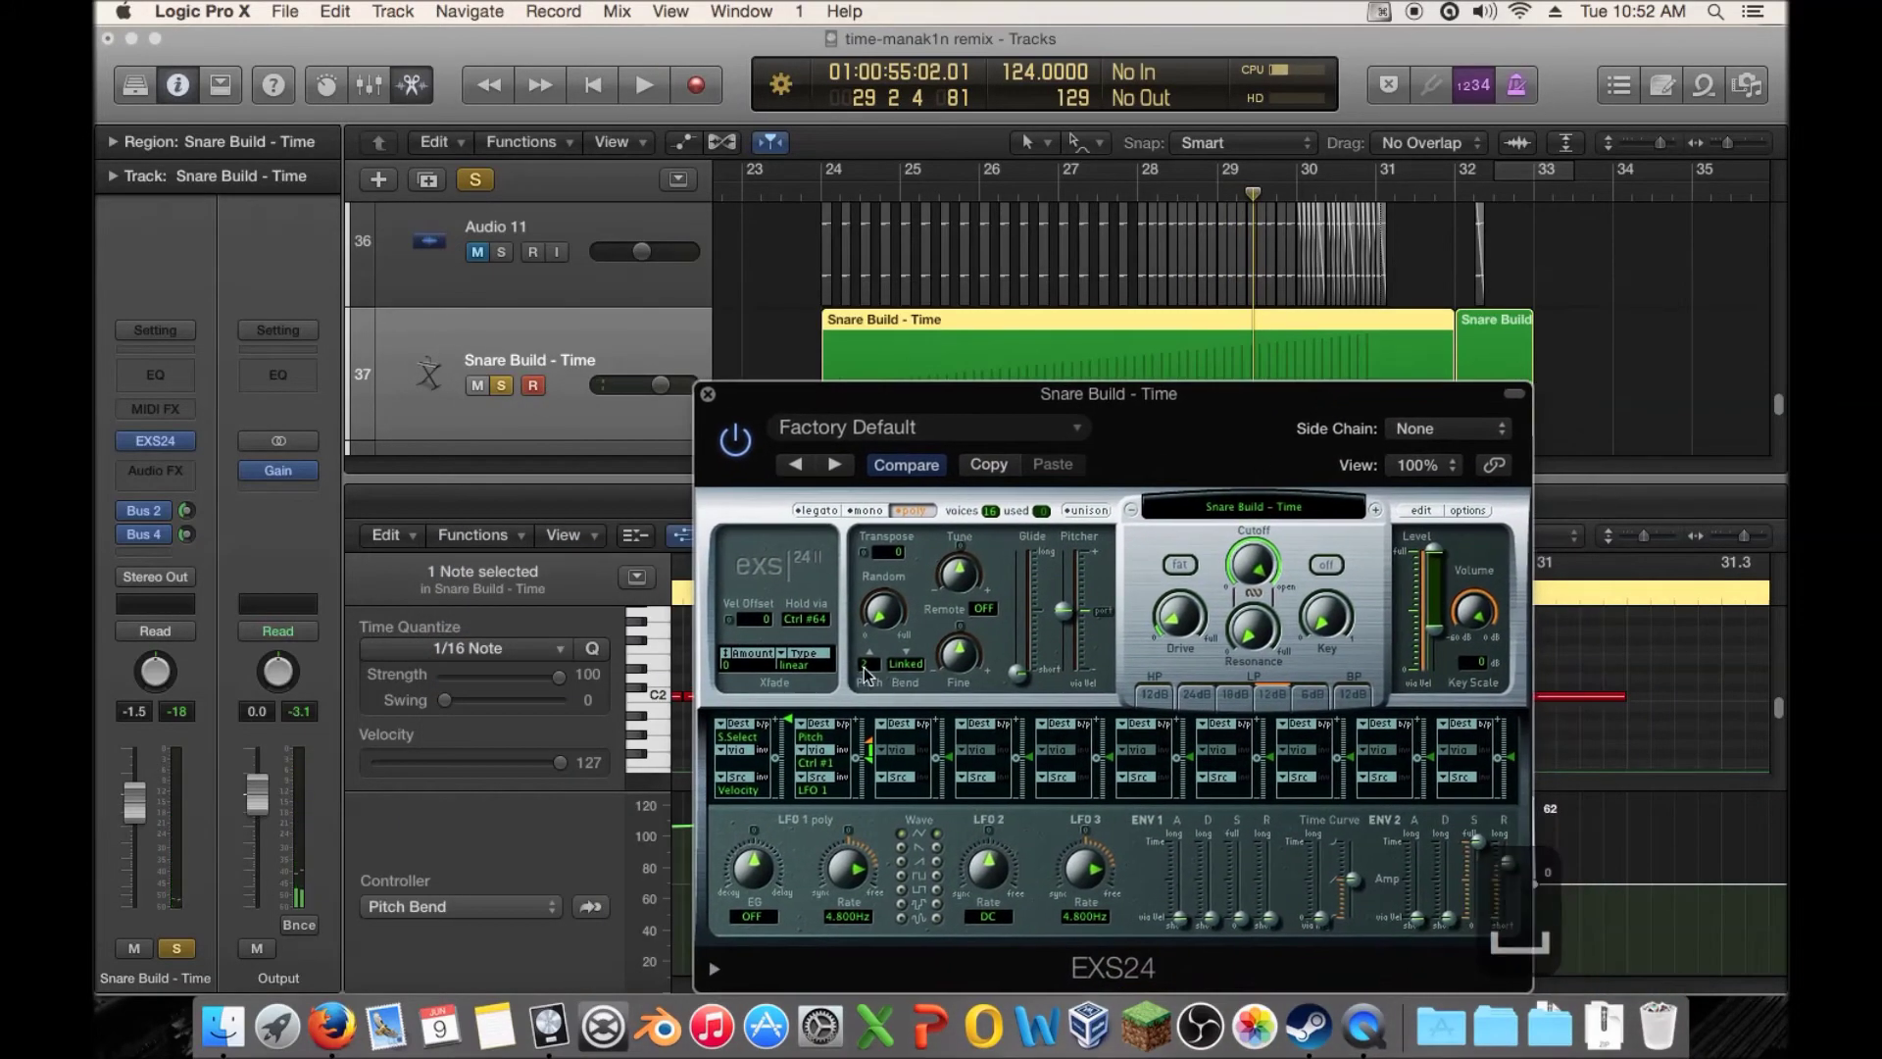
pyautogui.click(869, 672)
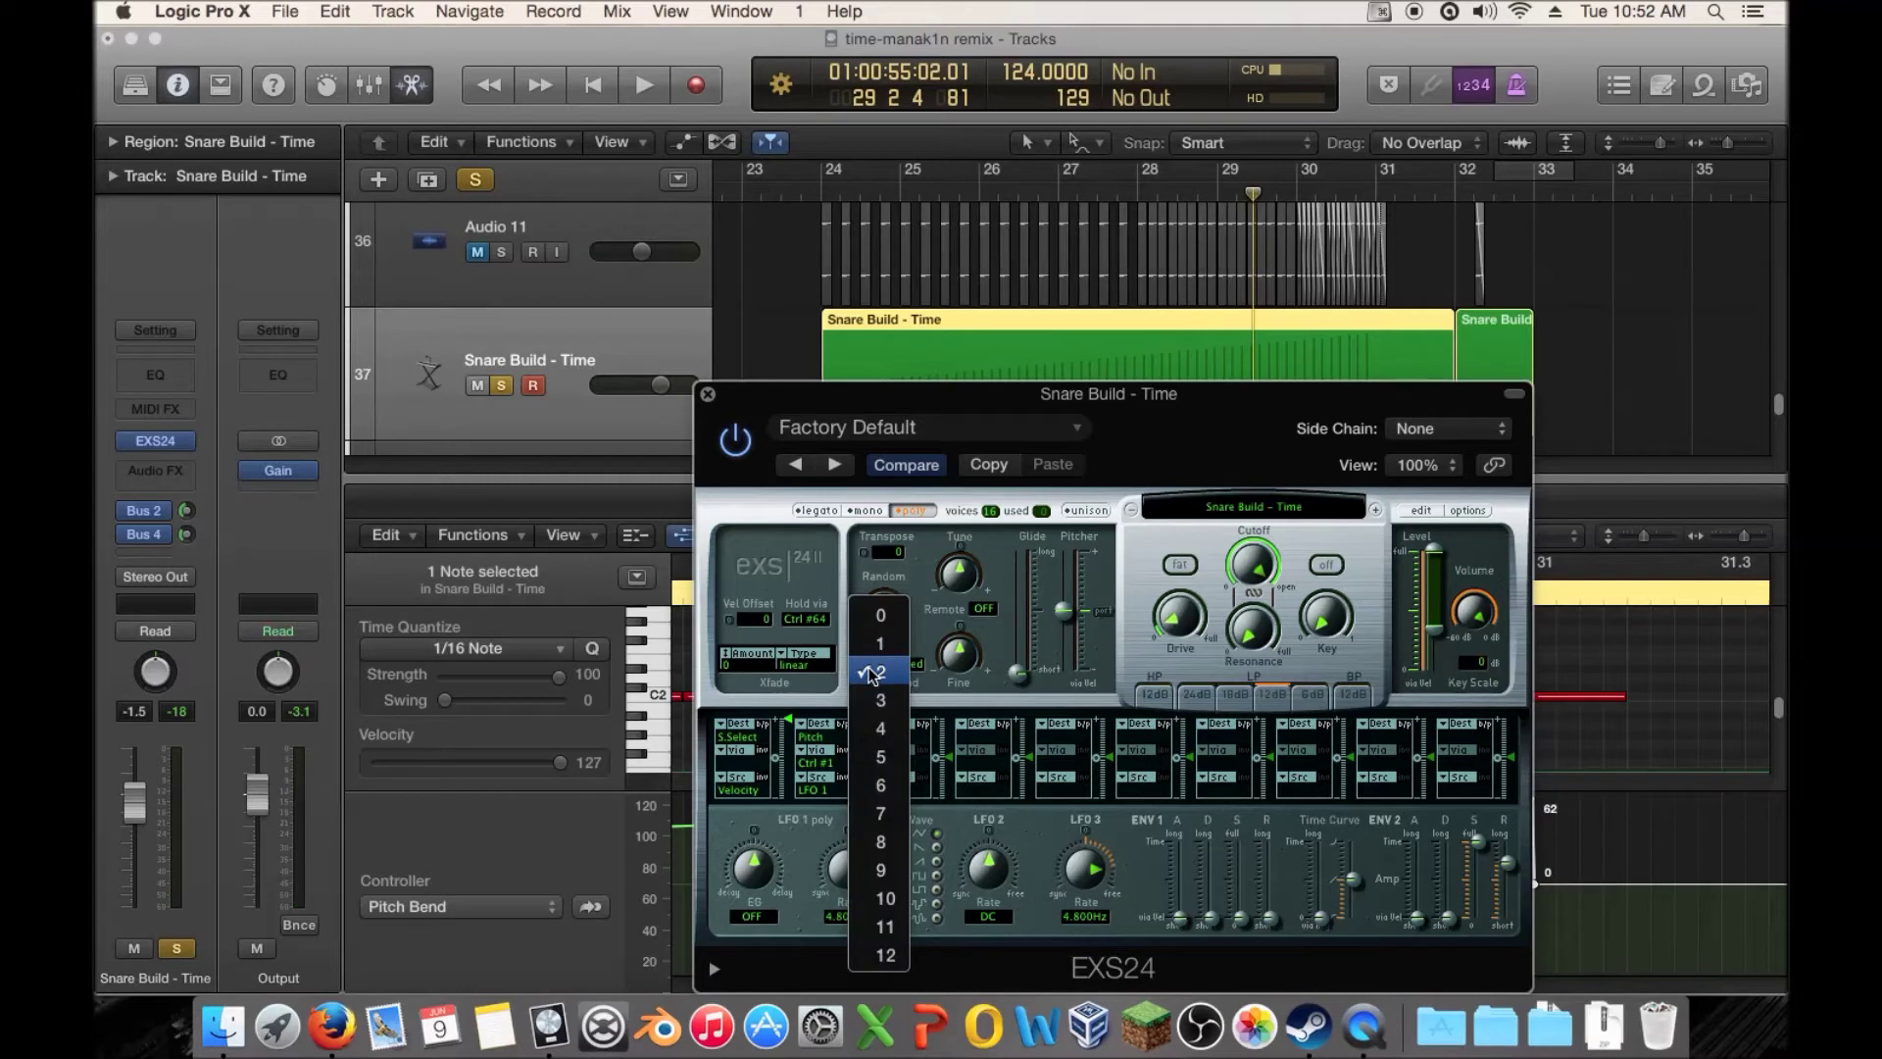
pyautogui.click(886, 958)
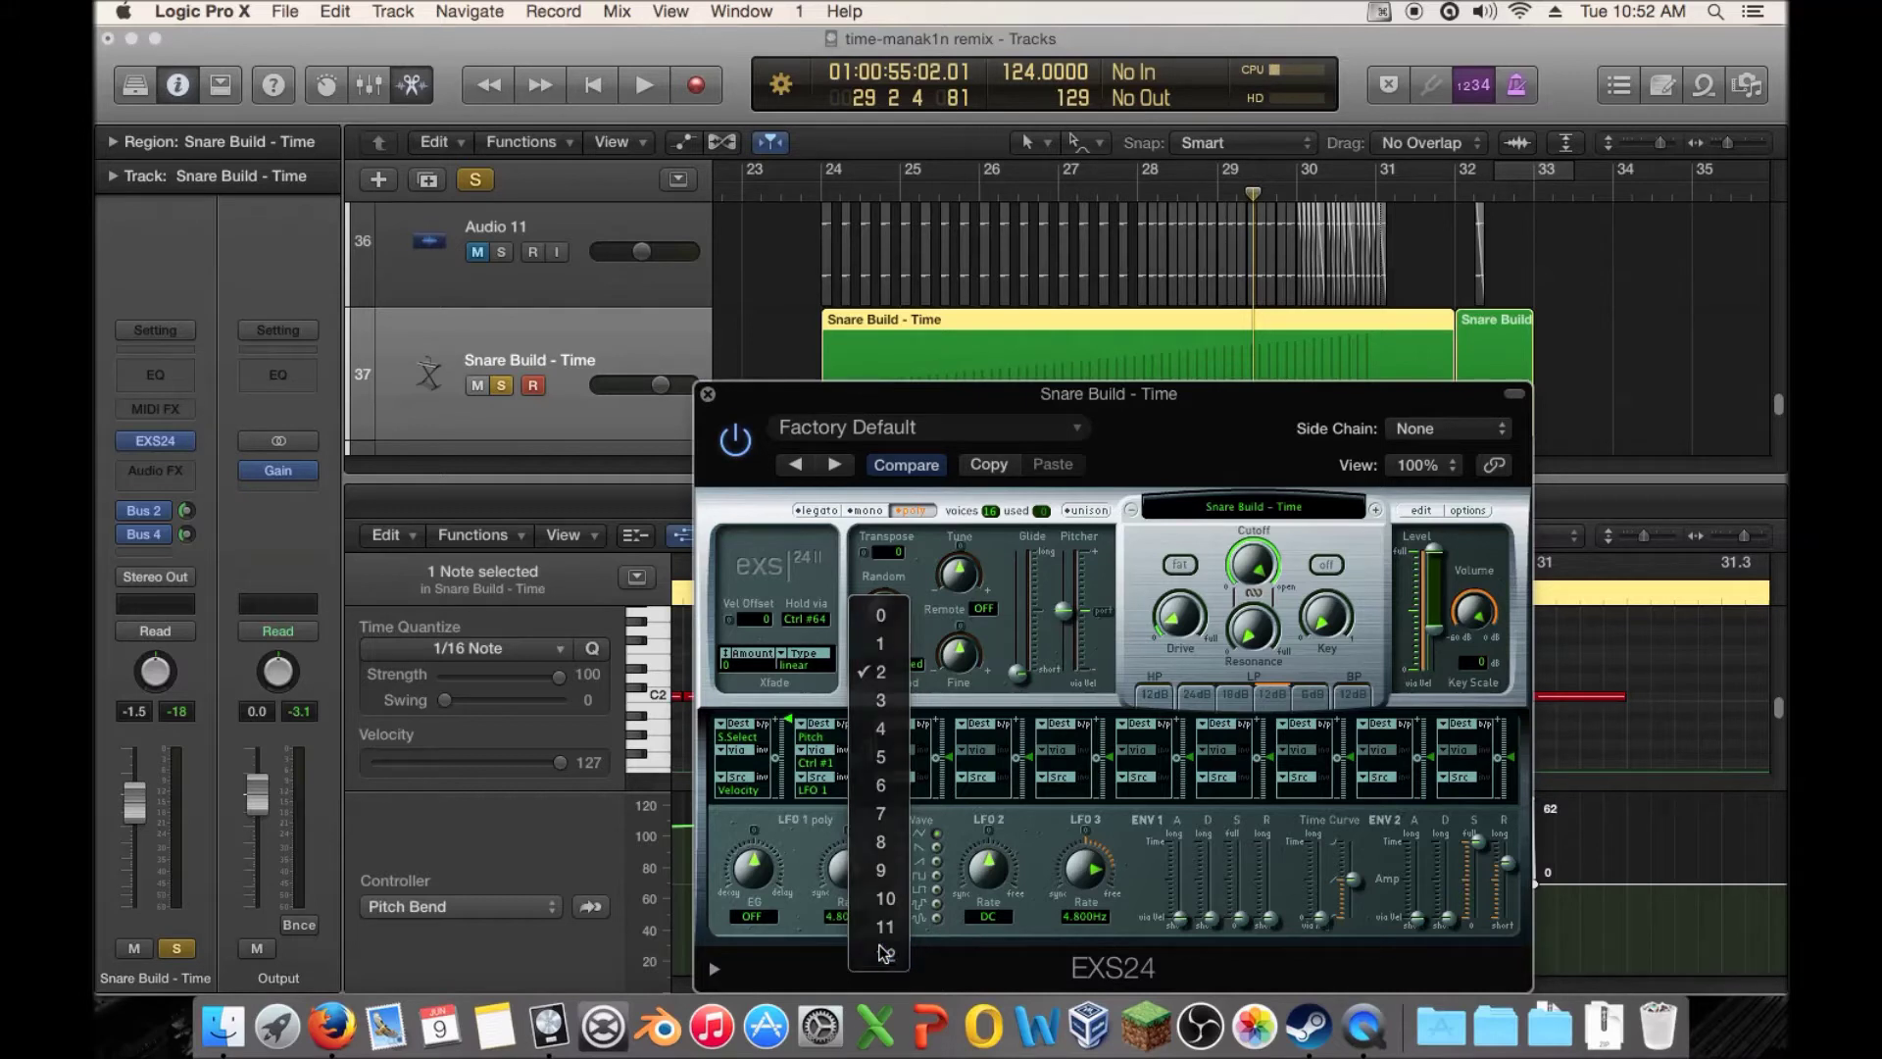
# Play the build-up from about bar 25 past bar 31 to hear the wider bend, and close the EXS24 window
pyautogui.click(957, 184)
pyautogui.press('space')
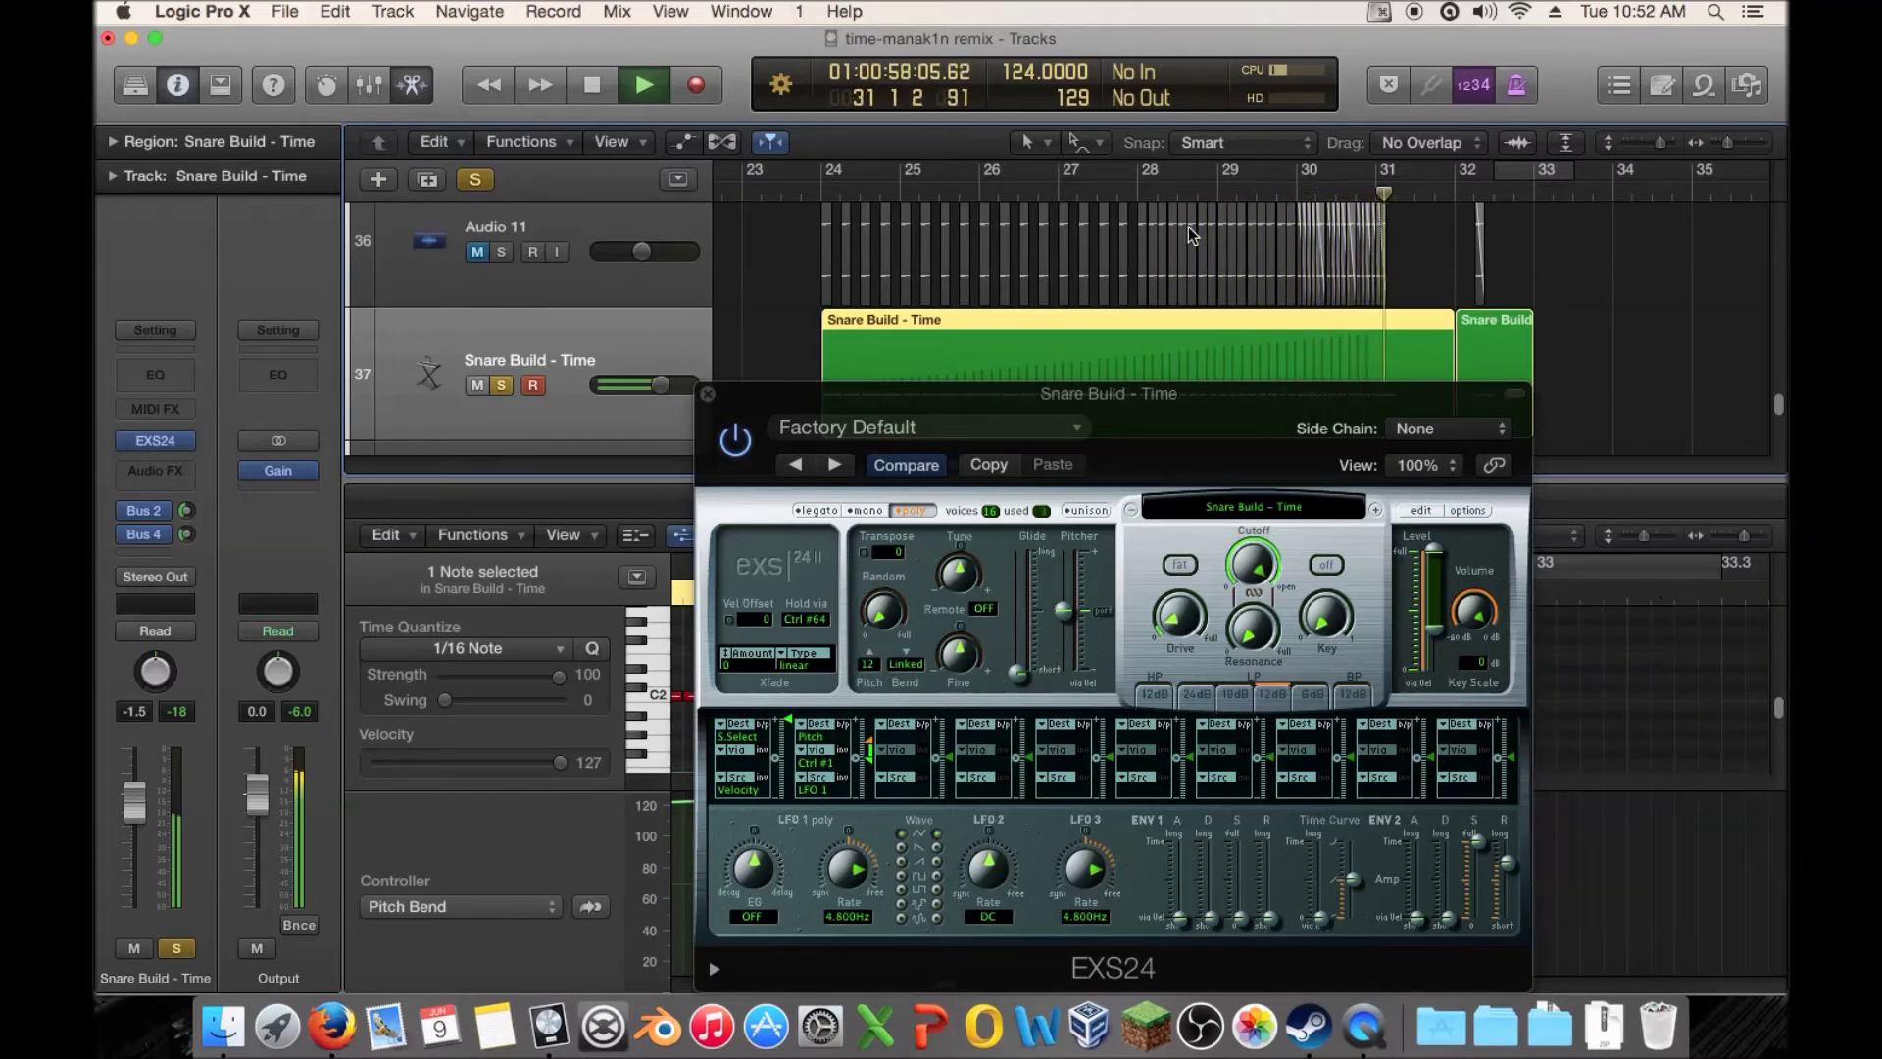
pyautogui.press('space')
pyautogui.click(708, 394)
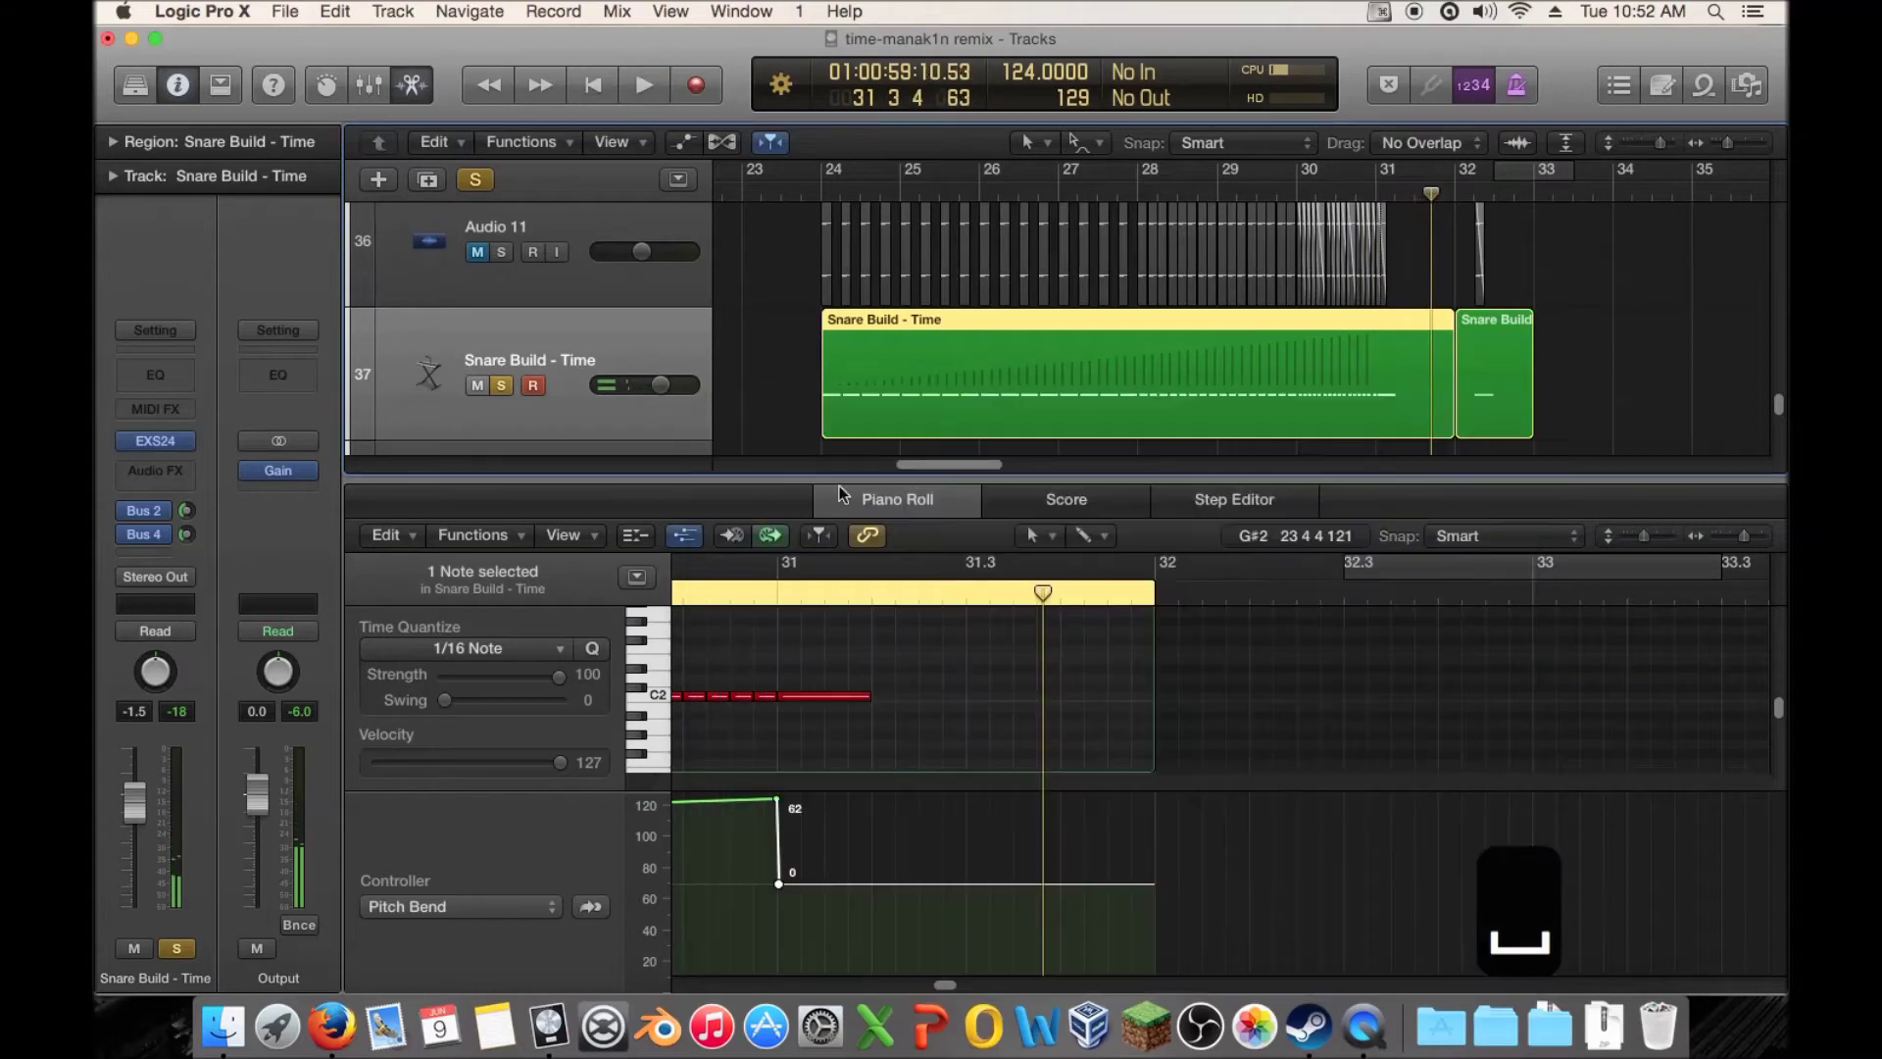
# Shift the 62 and 0 pitch-bend points slightly earlier so the drop falls just before the note at bar 31
pyautogui.click(774, 800)
pyautogui.moveTo(890, 984); pyautogui.dragTo(939, 967)
pyautogui.moveTo(1070, 800); pyautogui.dragTo(1067, 800)
pyautogui.moveTo(1073, 886); pyautogui.dragTo(1075, 835)
# Play the end of the build-up around bar 31, and briefly play its start from bar 24
pyautogui.click(974, 591)
pyautogui.press('space')
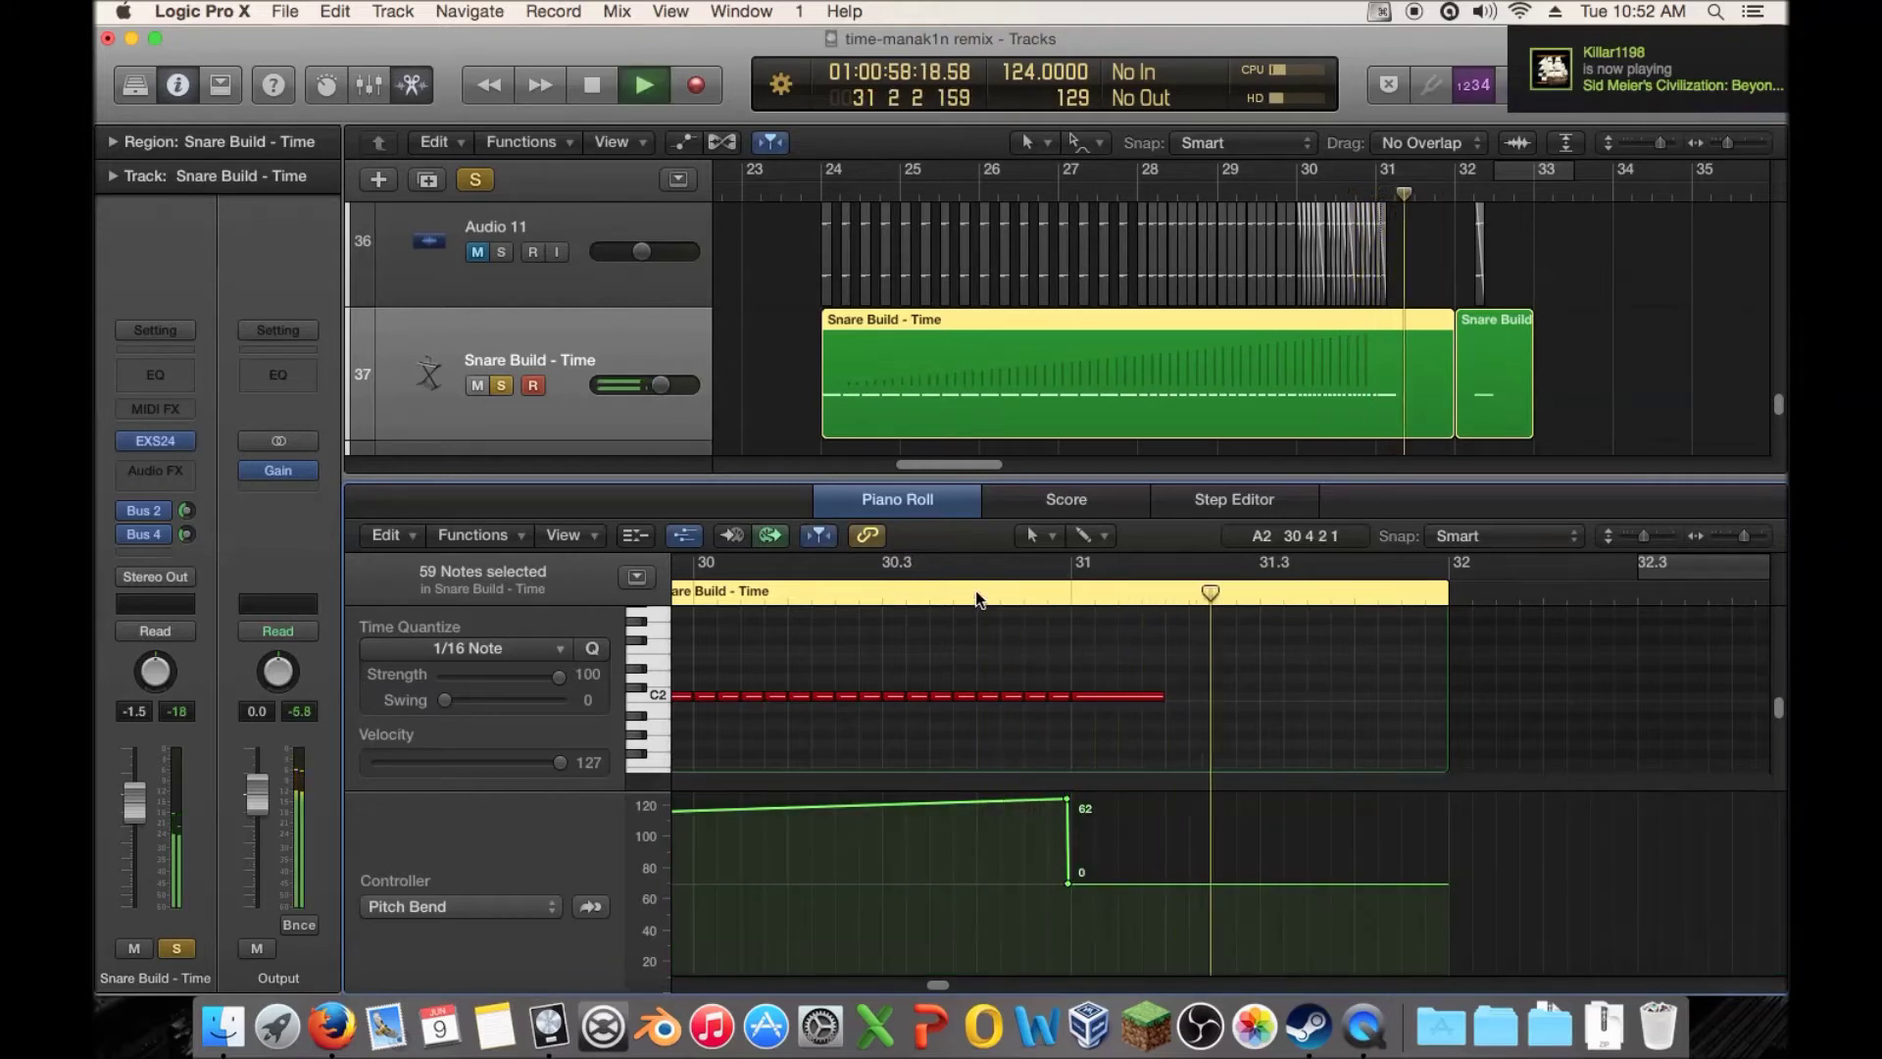
pyautogui.press('space')
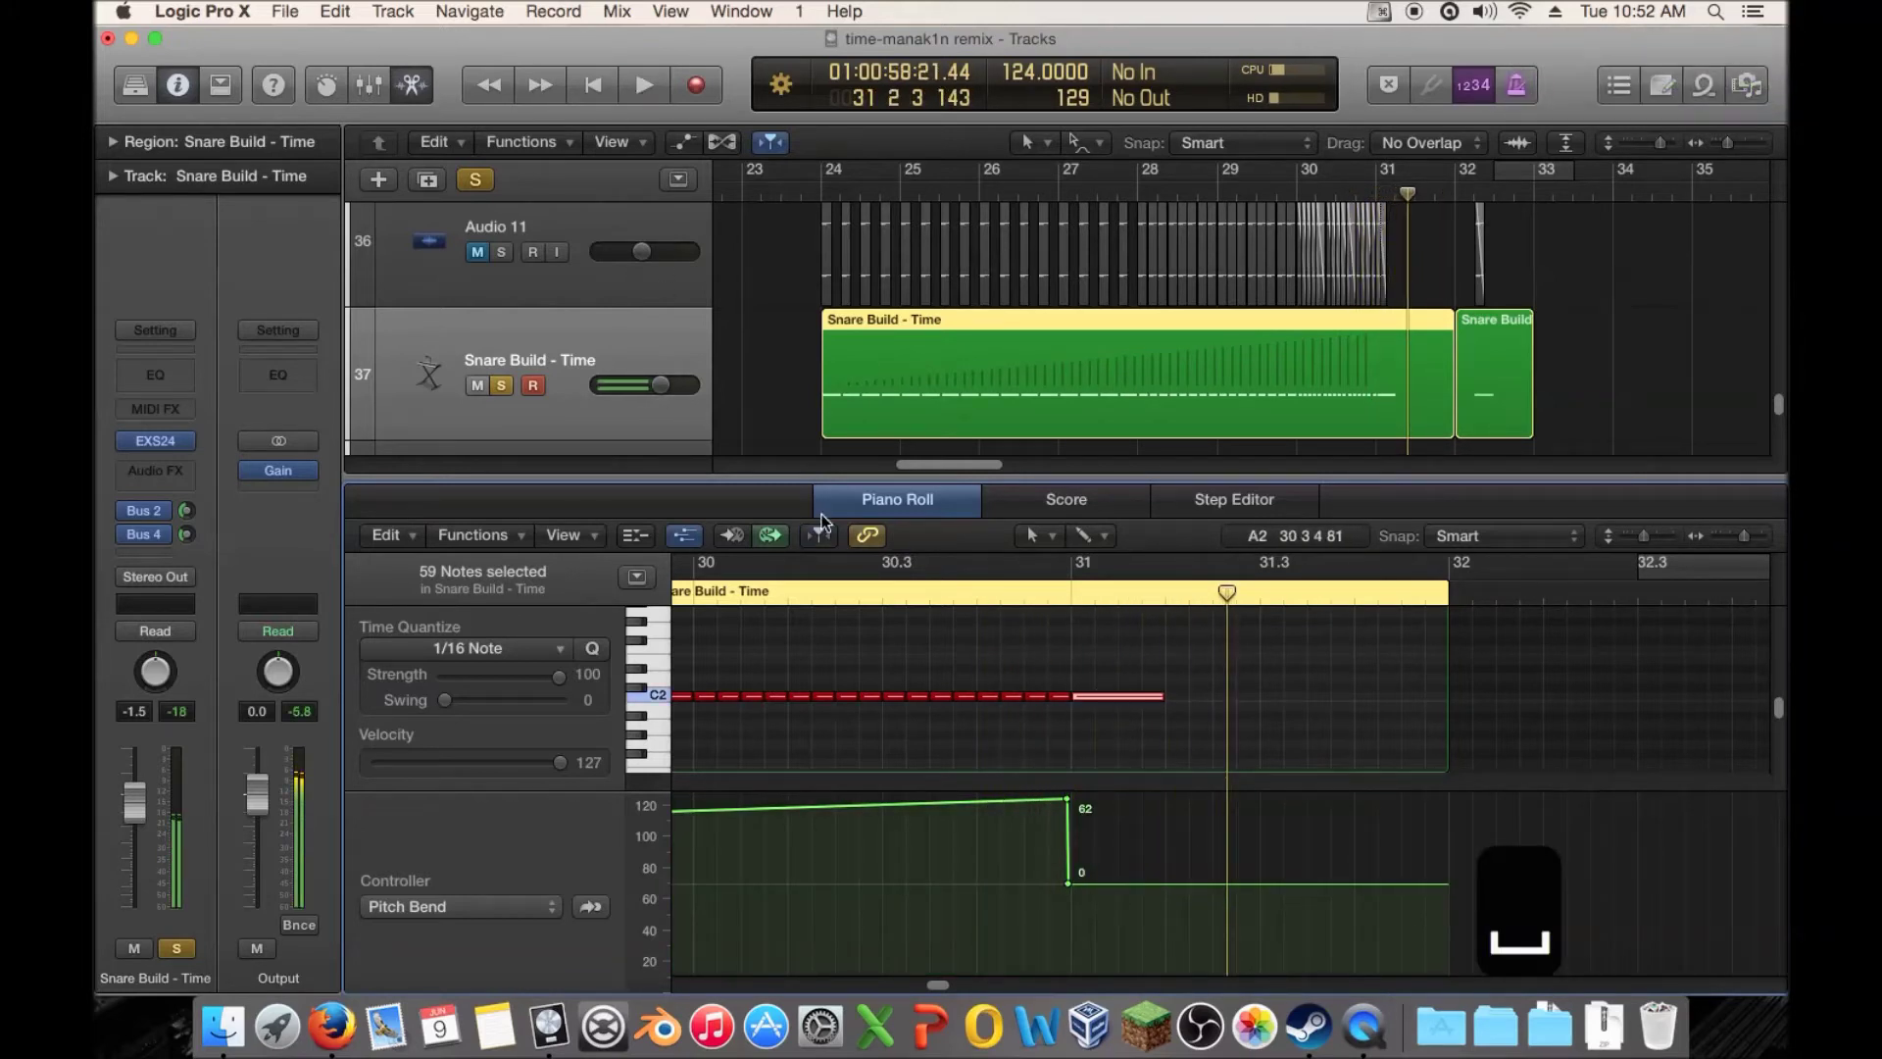
pyautogui.click(821, 187)
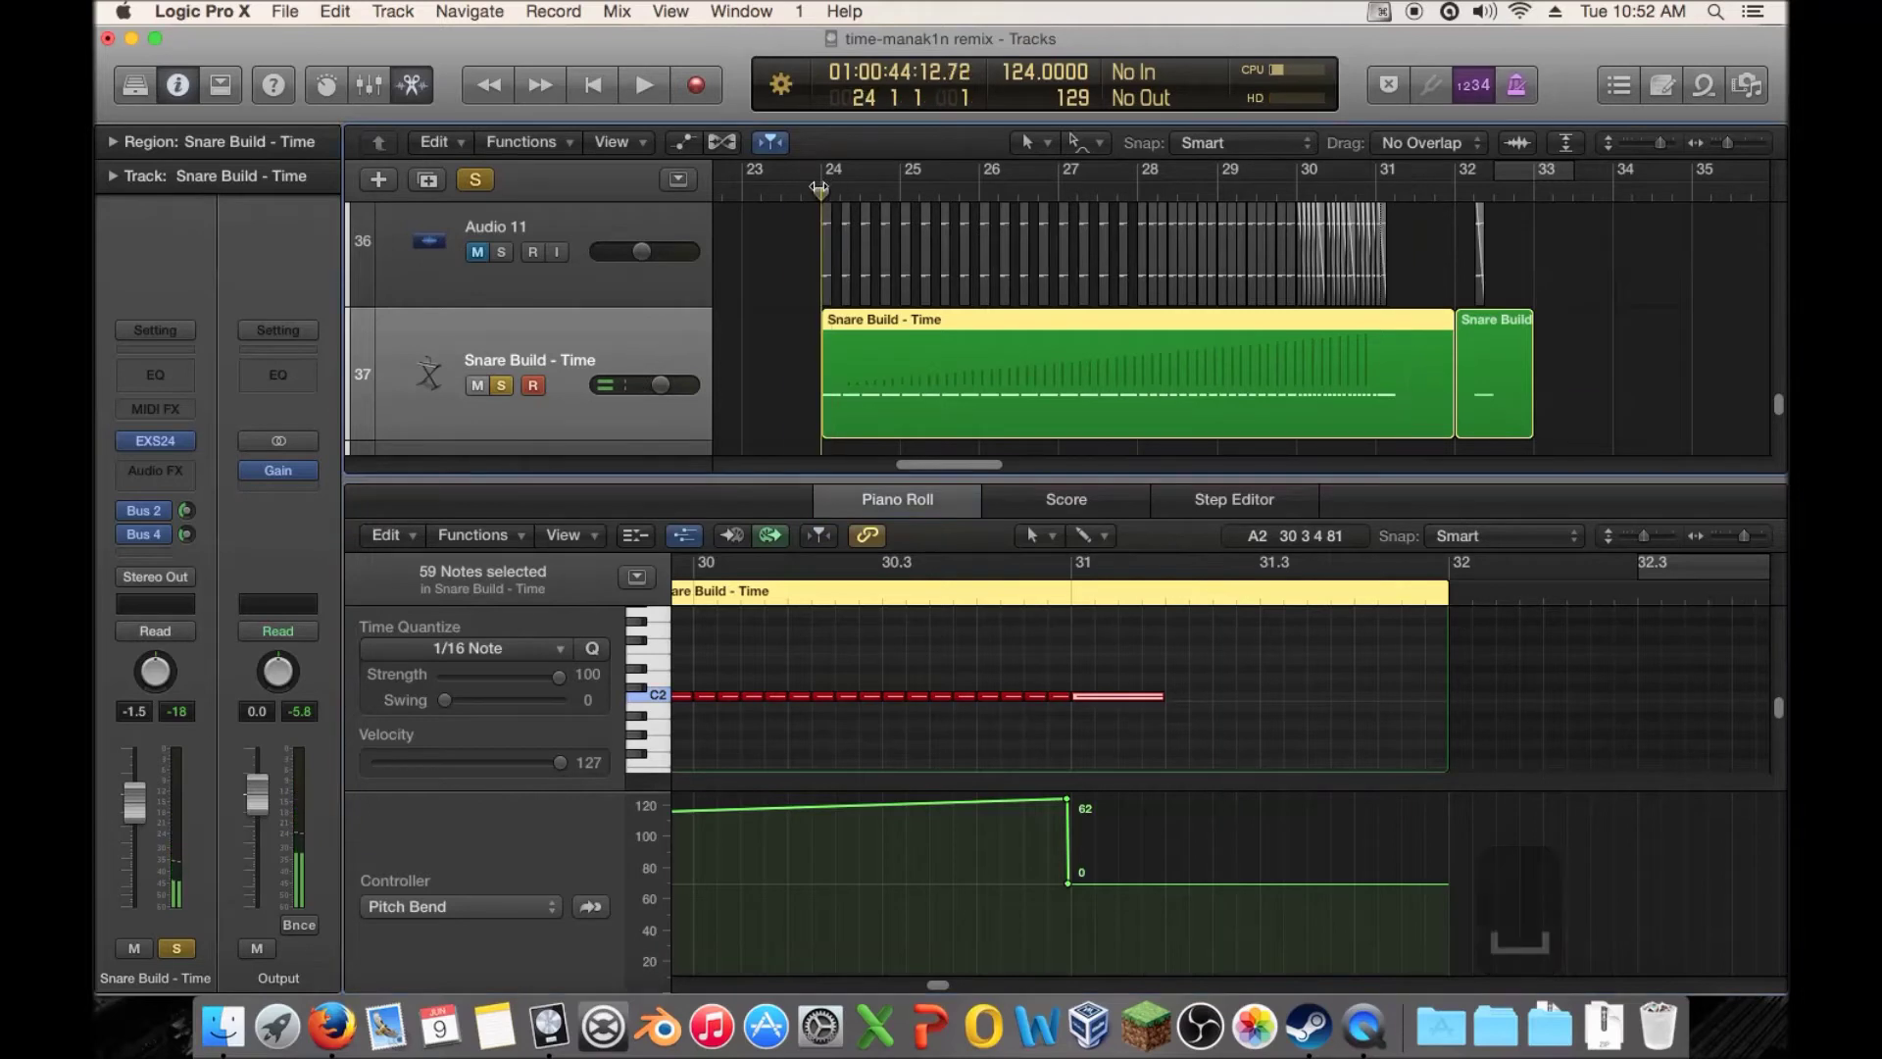
pyautogui.press('space')
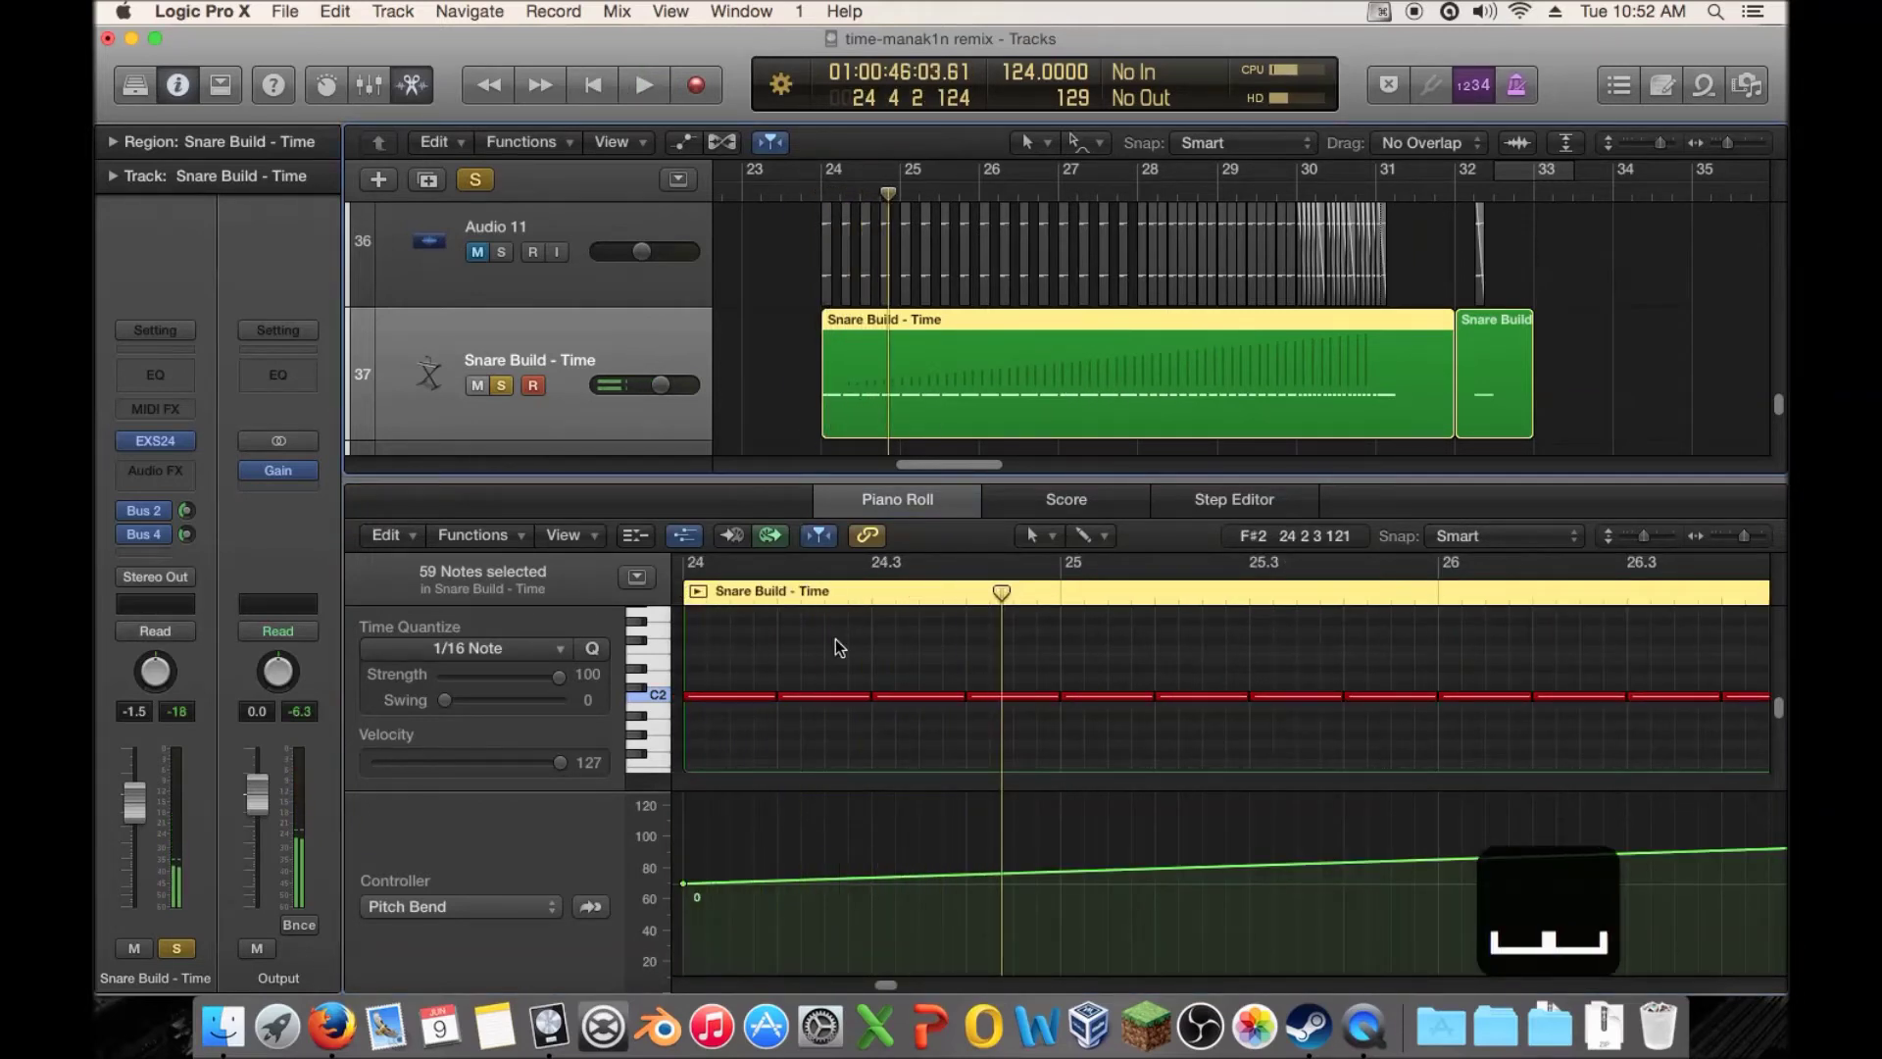
# Bend the pitch-bend ramp between bars 24 and 31 into an upward-accelerating curve with the Automation Curve Tool
pyautogui.moveTo(884, 984); pyautogui.dragTo(909, 980)
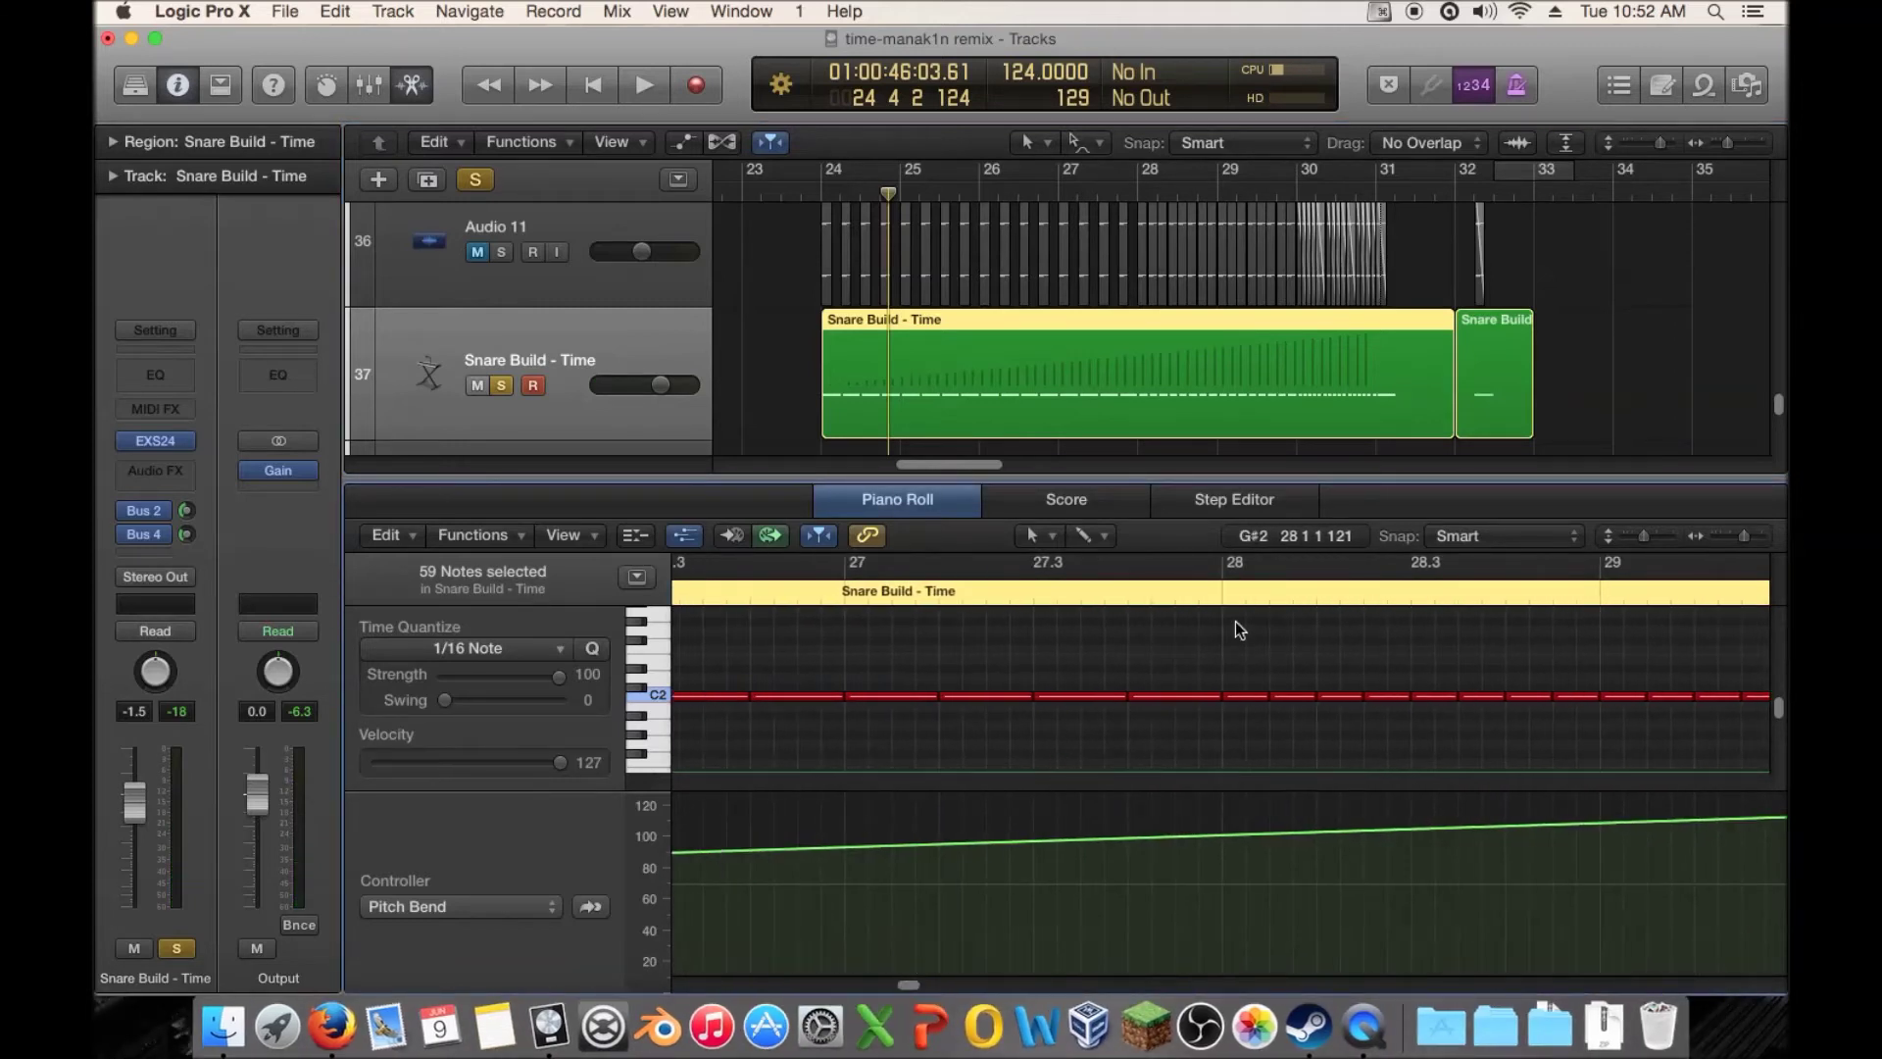
pyautogui.click(1091, 535)
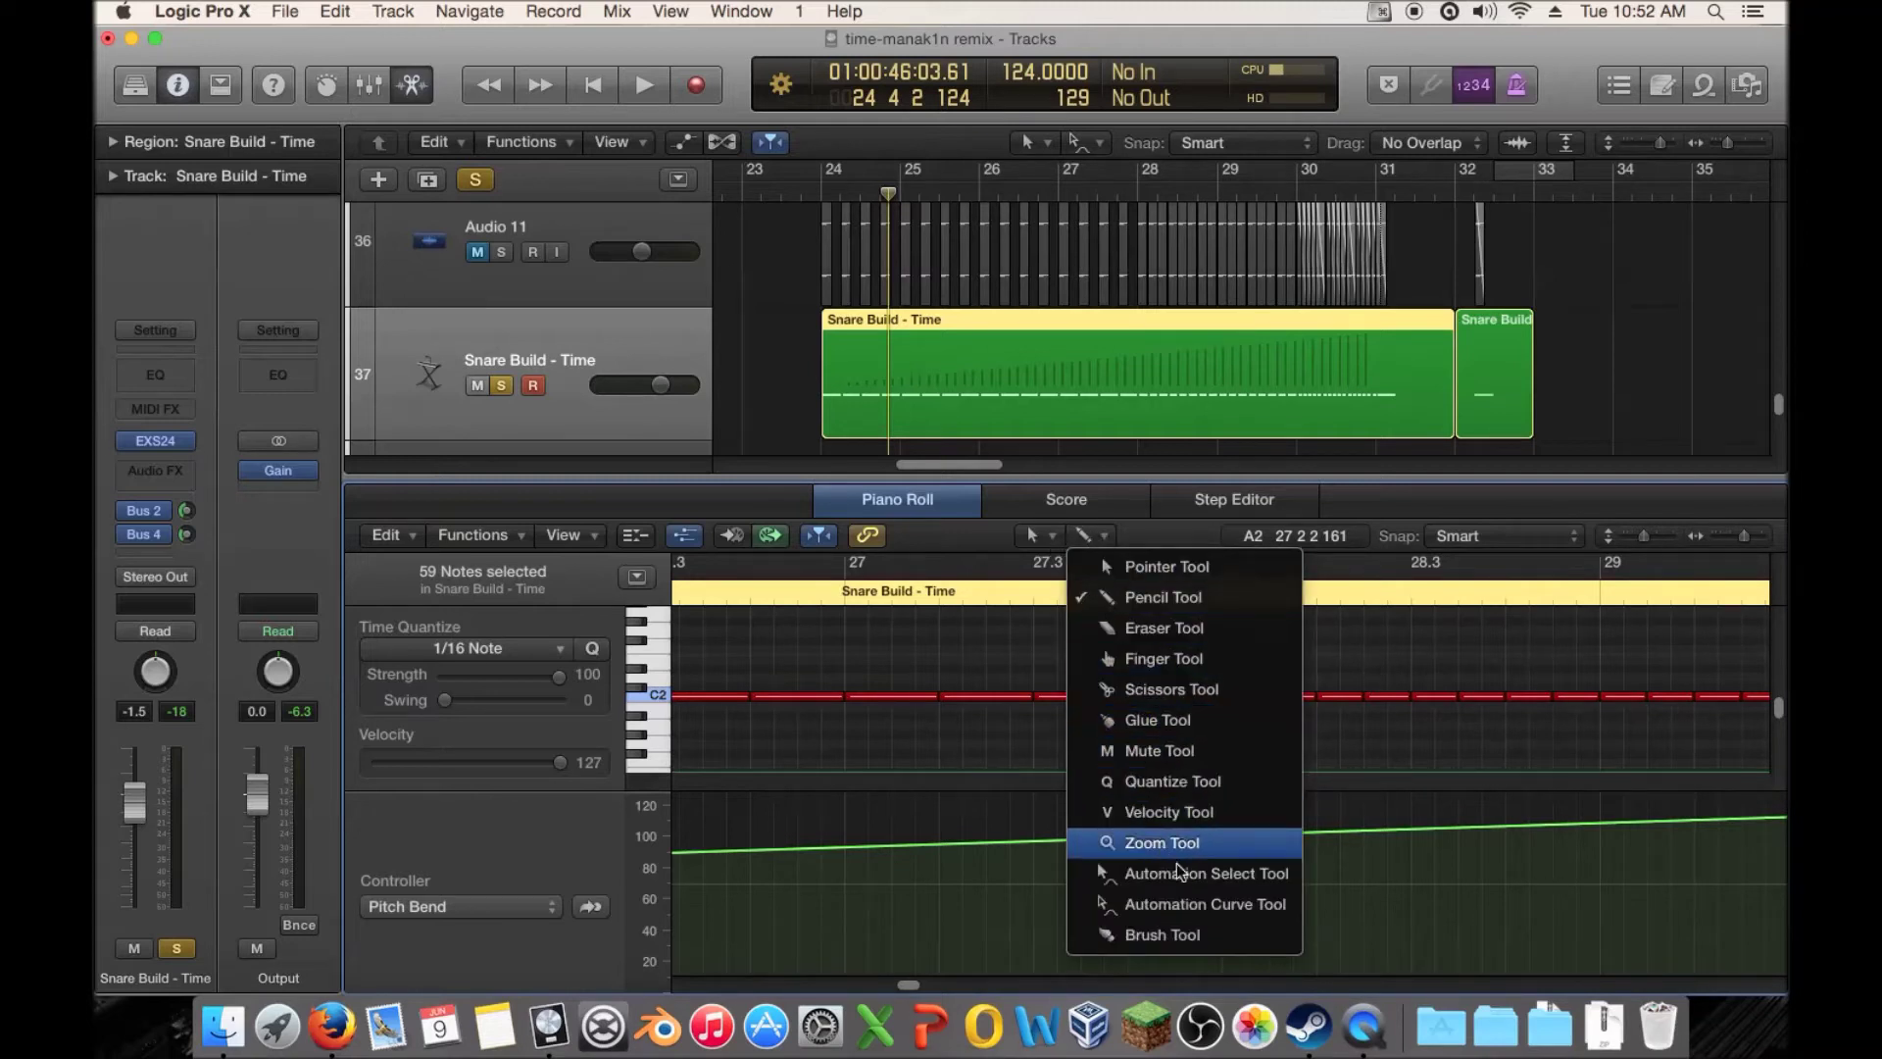
pyautogui.click(1214, 904)
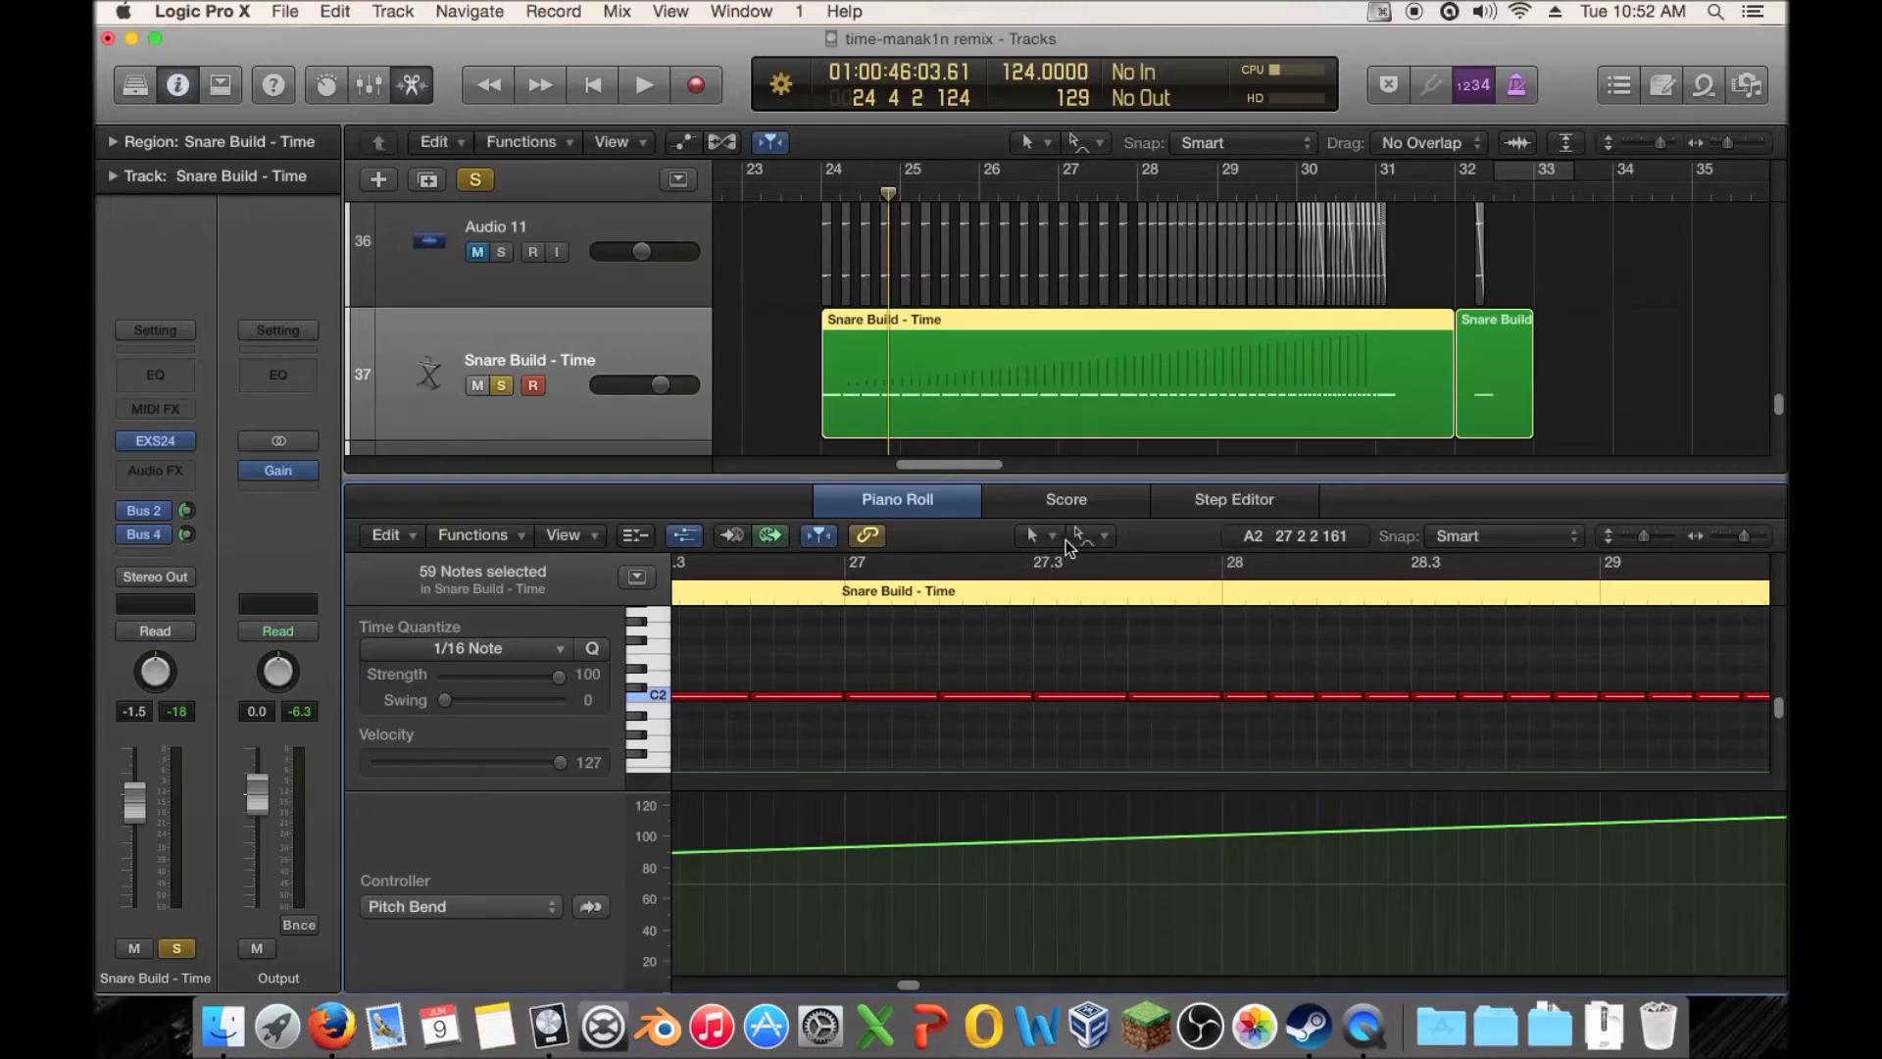
pyautogui.click(1079, 535)
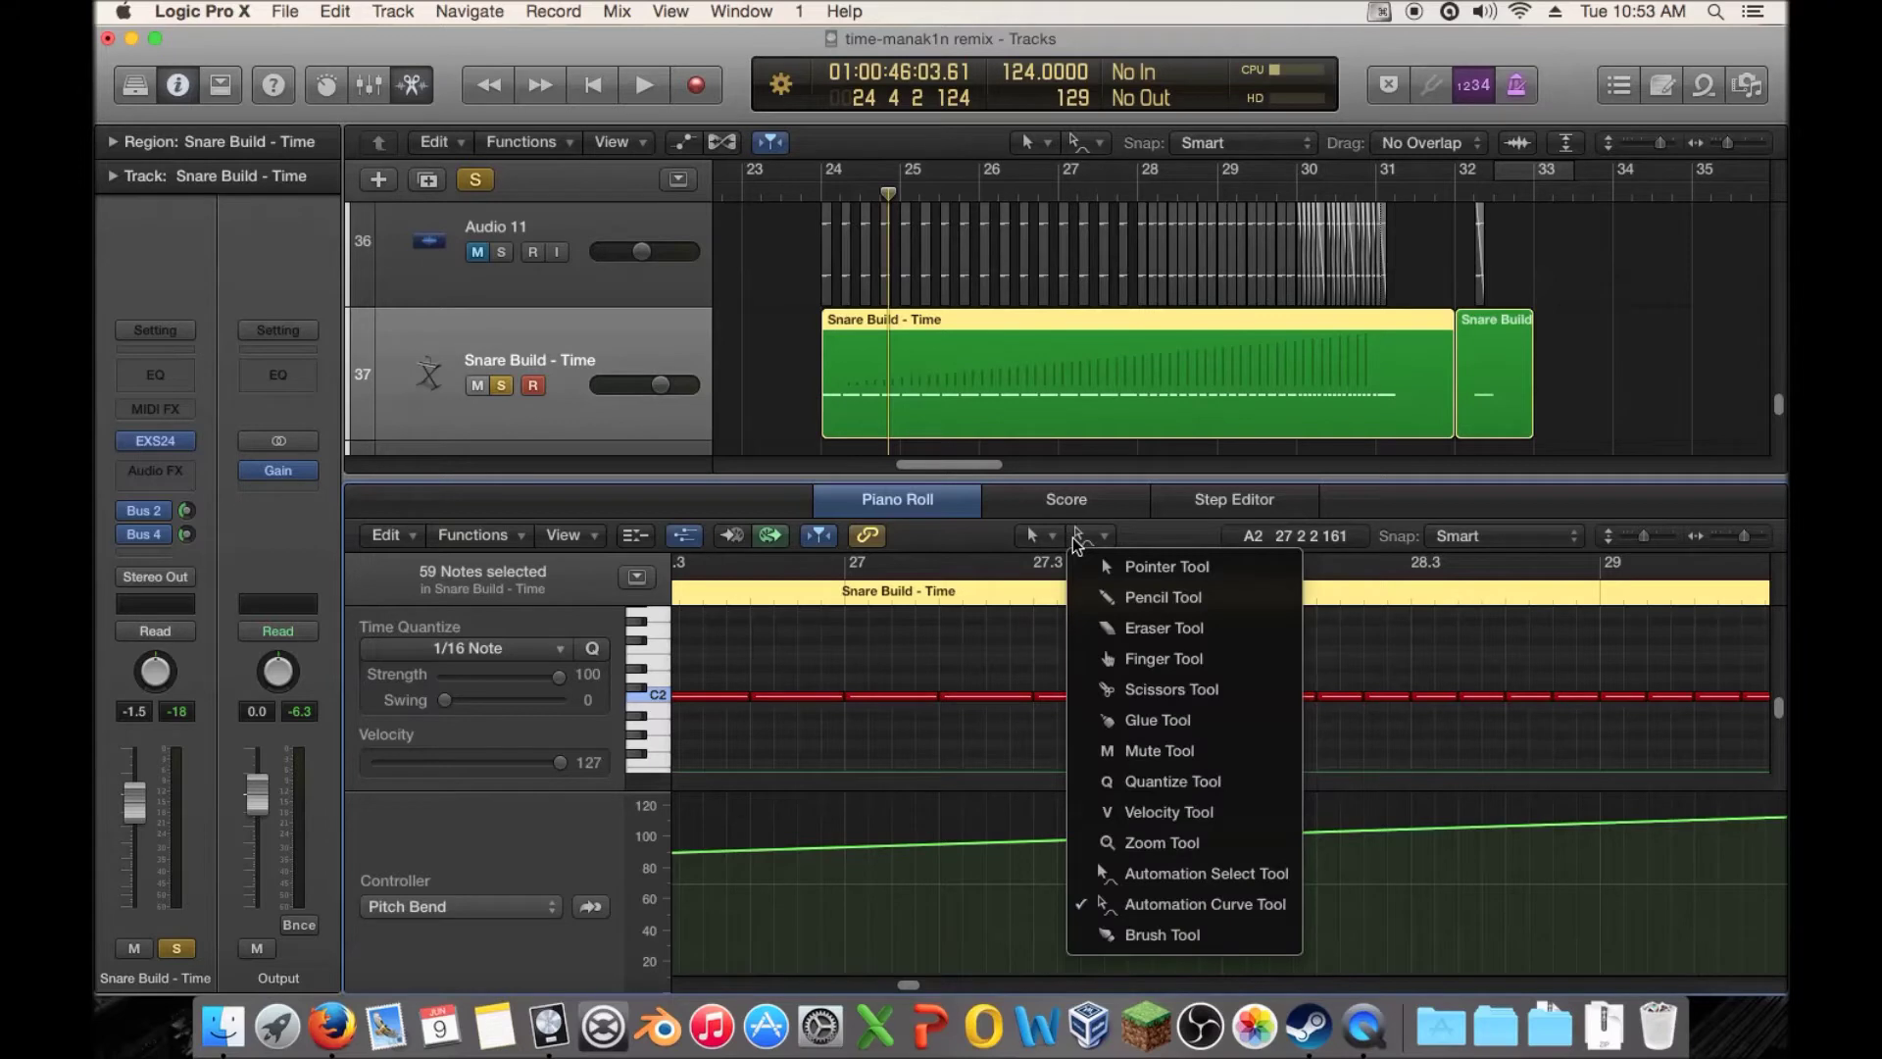
pyautogui.click(1163, 597)
pyautogui.click(1099, 537)
pyautogui.click(1214, 904)
pyautogui.hscroll(5, 915, 980)
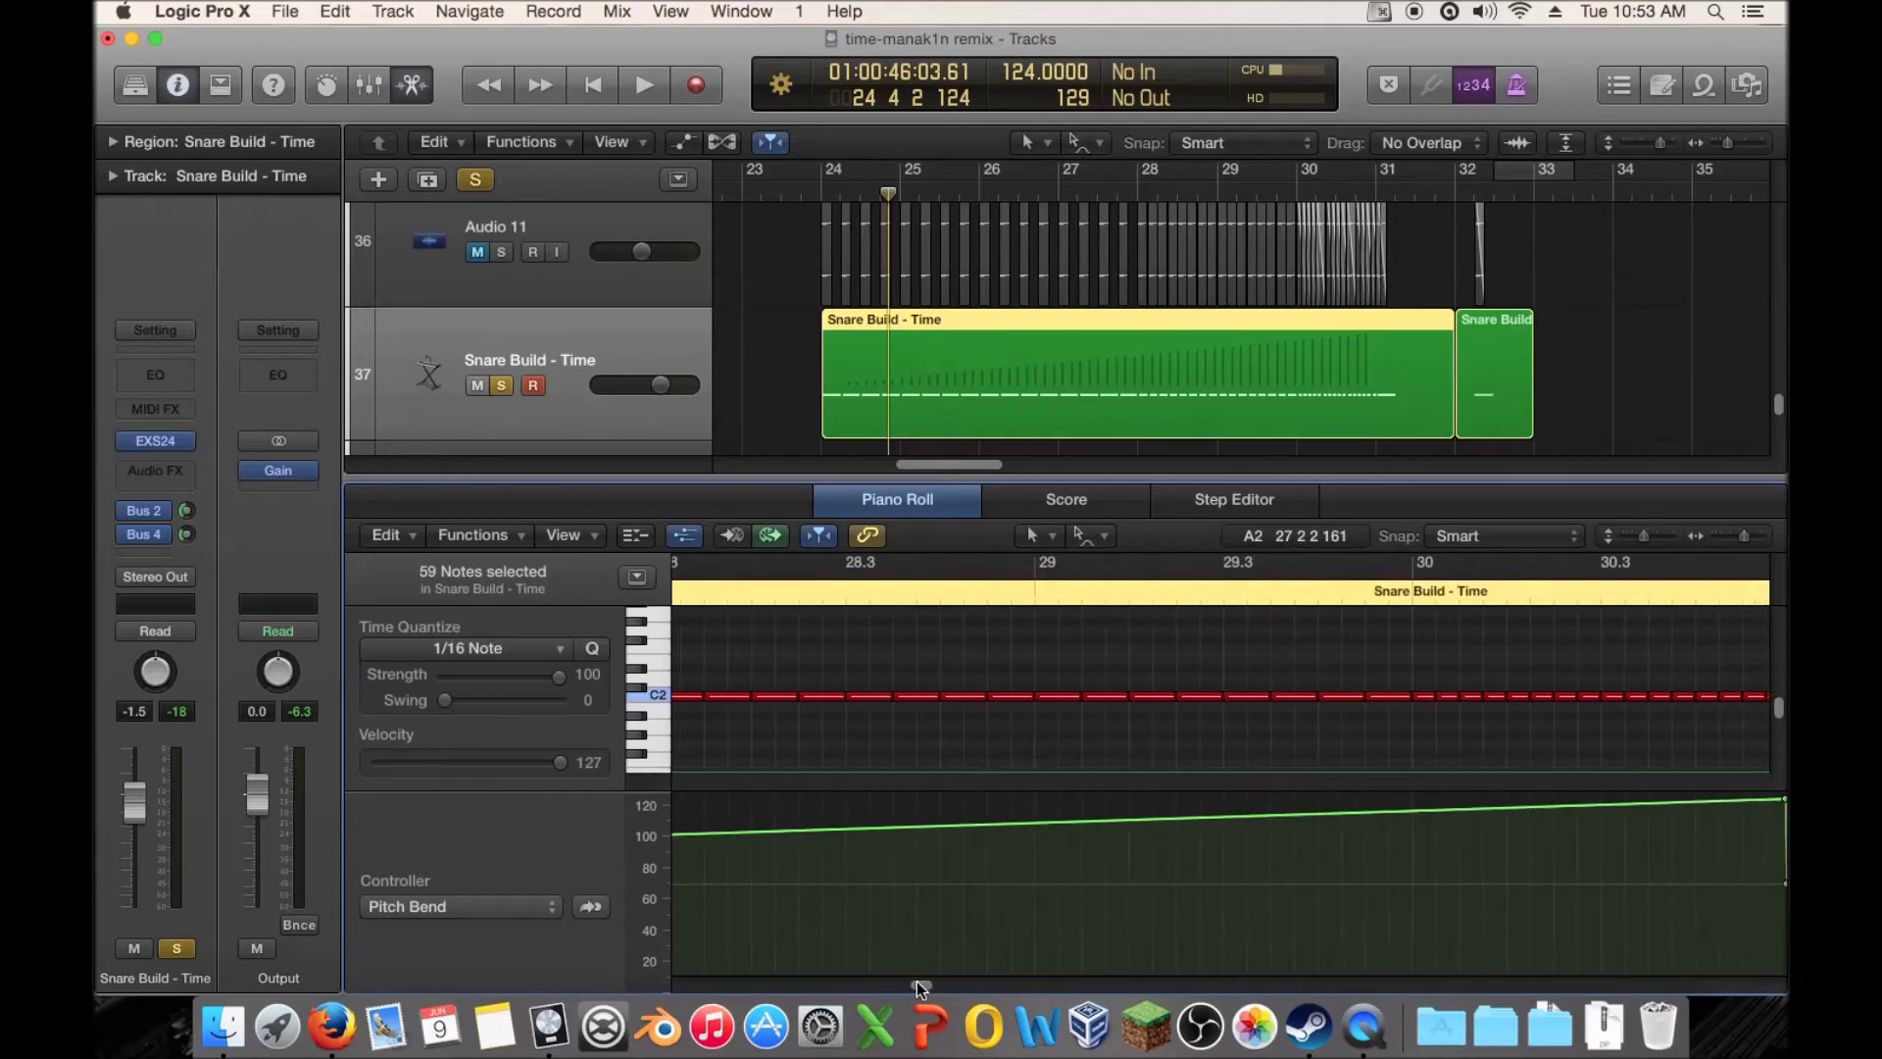
pyautogui.click(1113, 834)
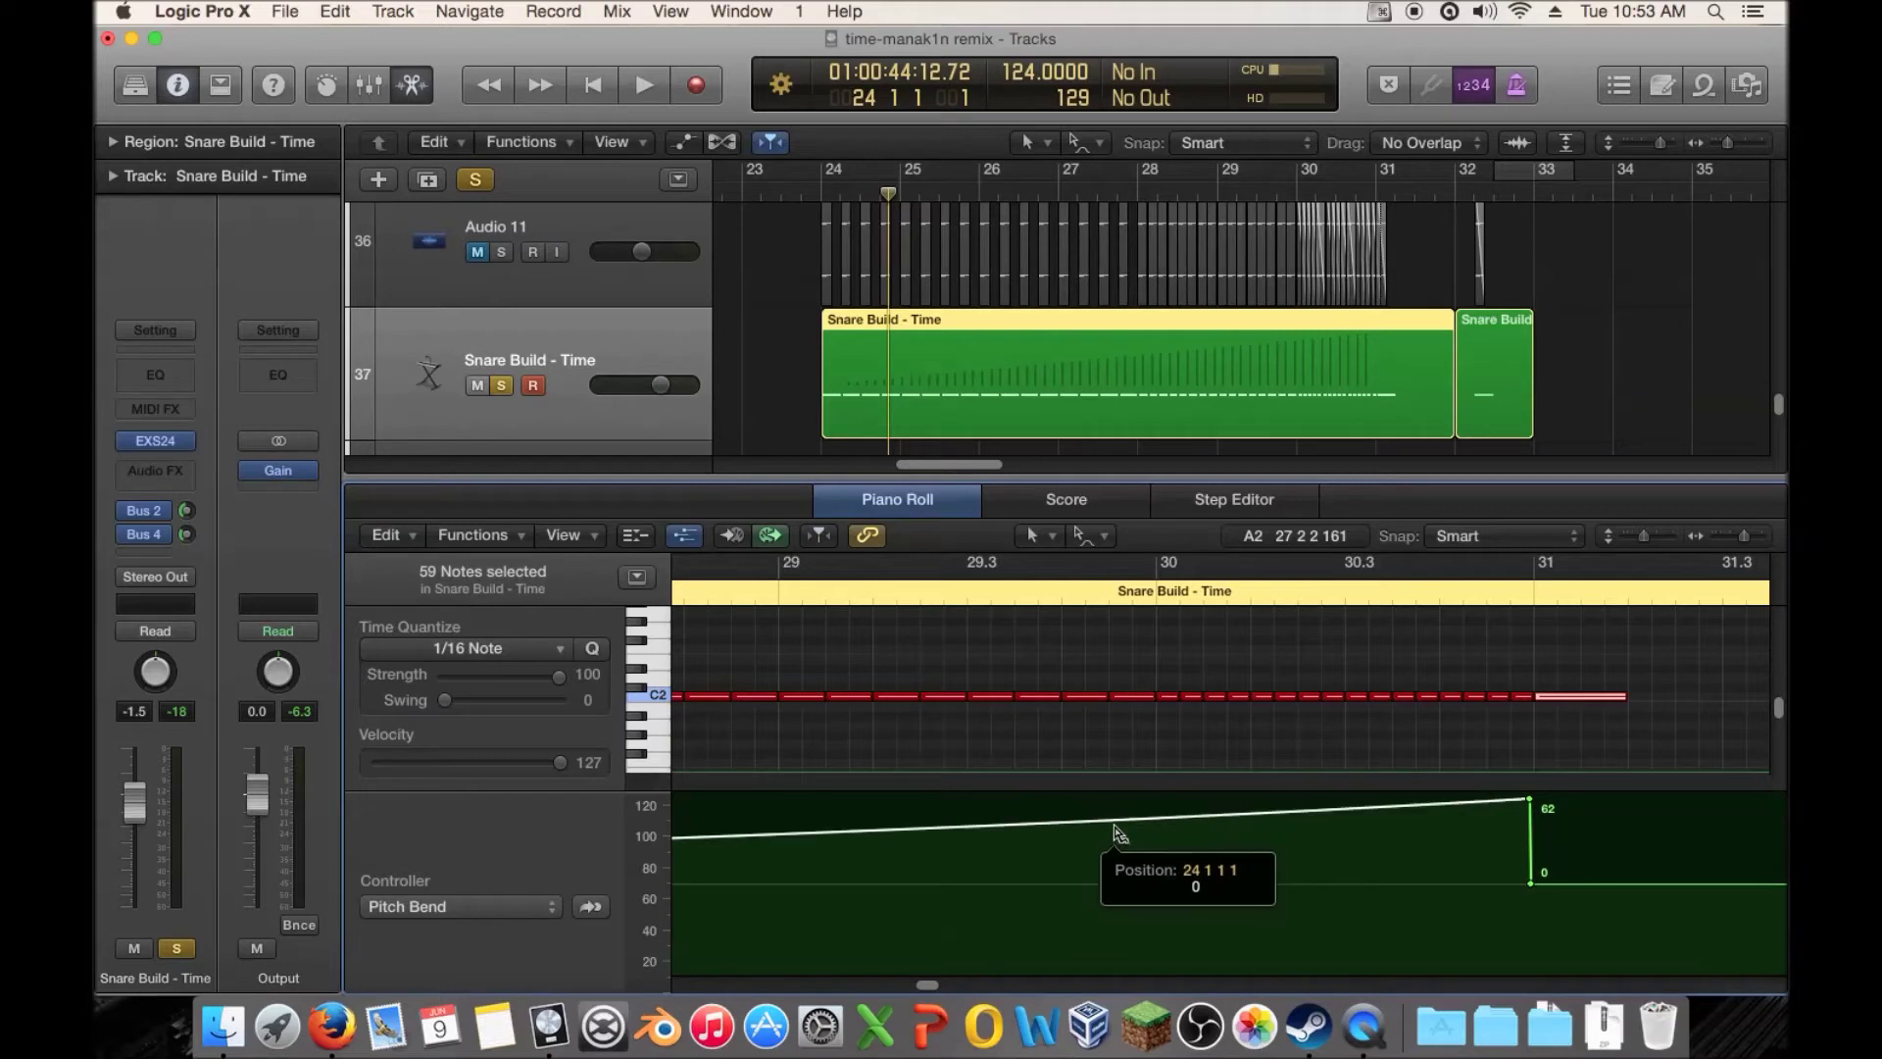
pyautogui.moveTo(1114, 833); pyautogui.dragTo(886, 982)
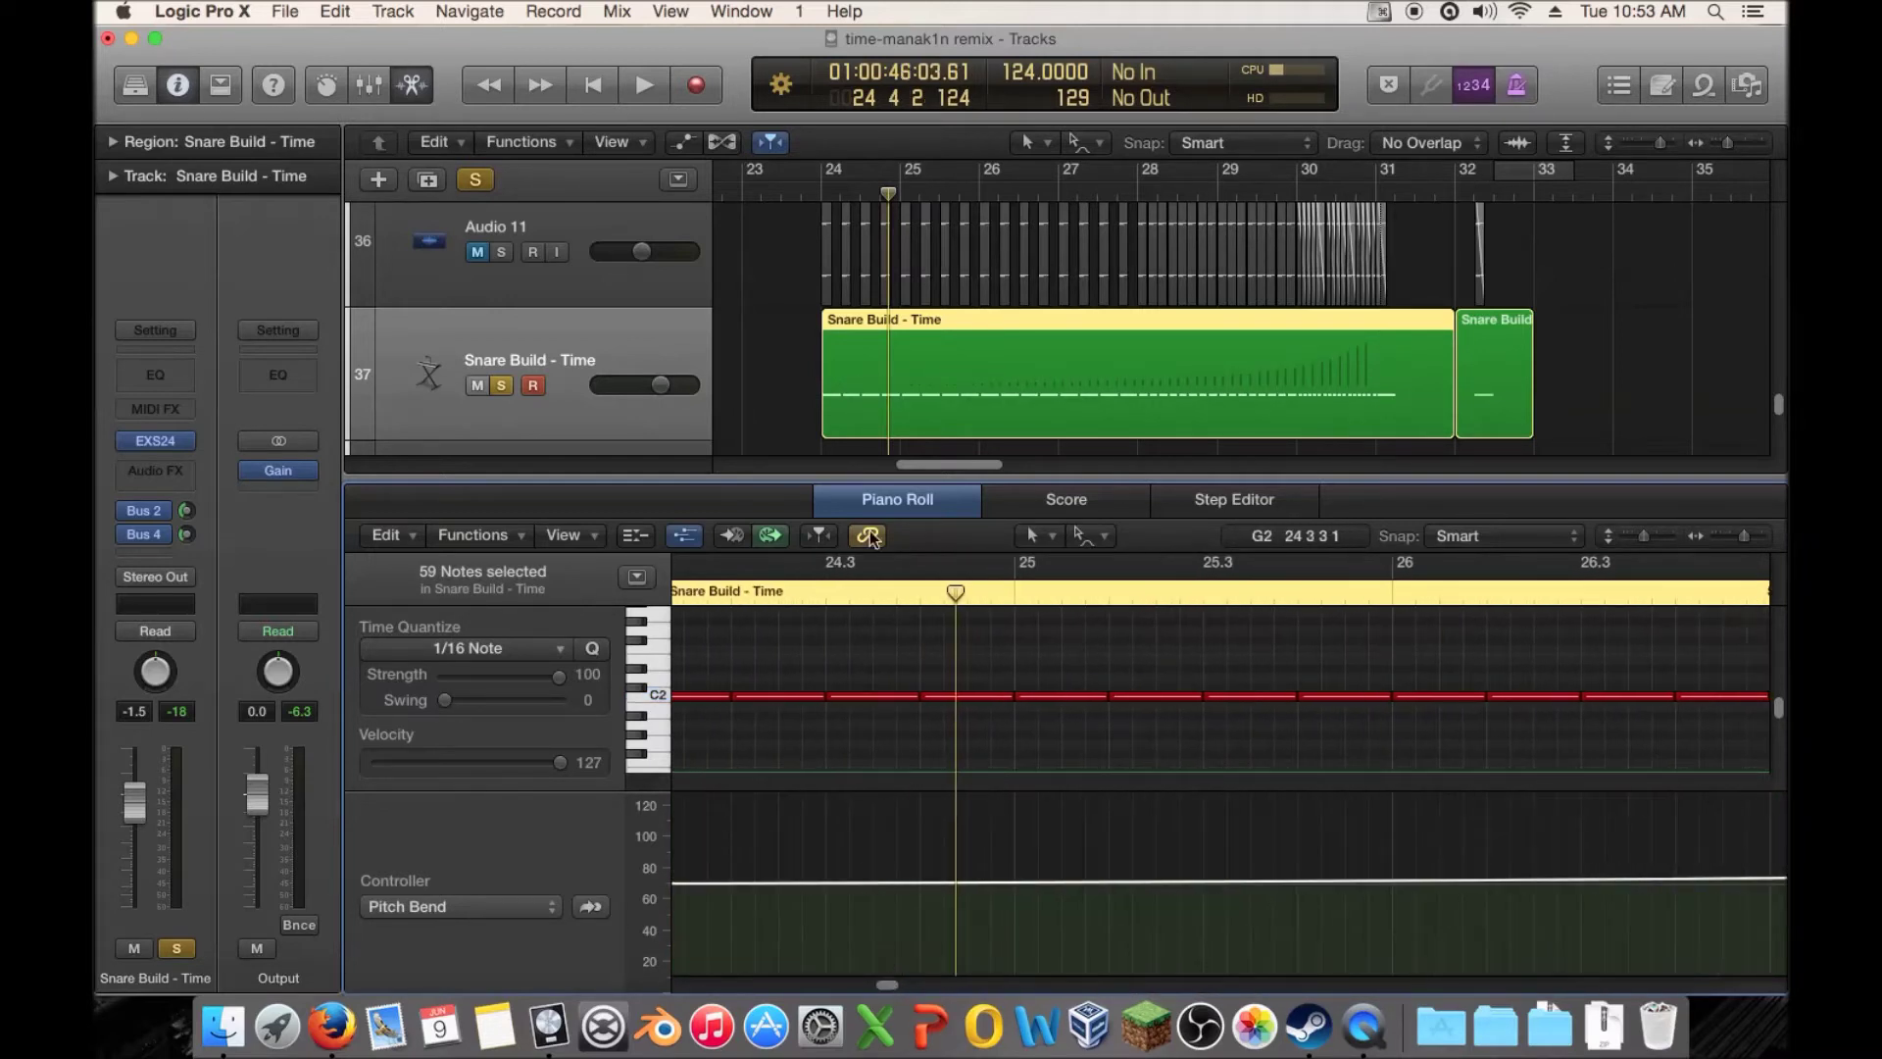
# Play the curved pitch build-up through to about bar 31 and deselect the pitch-bend curve
pyautogui.press('space')
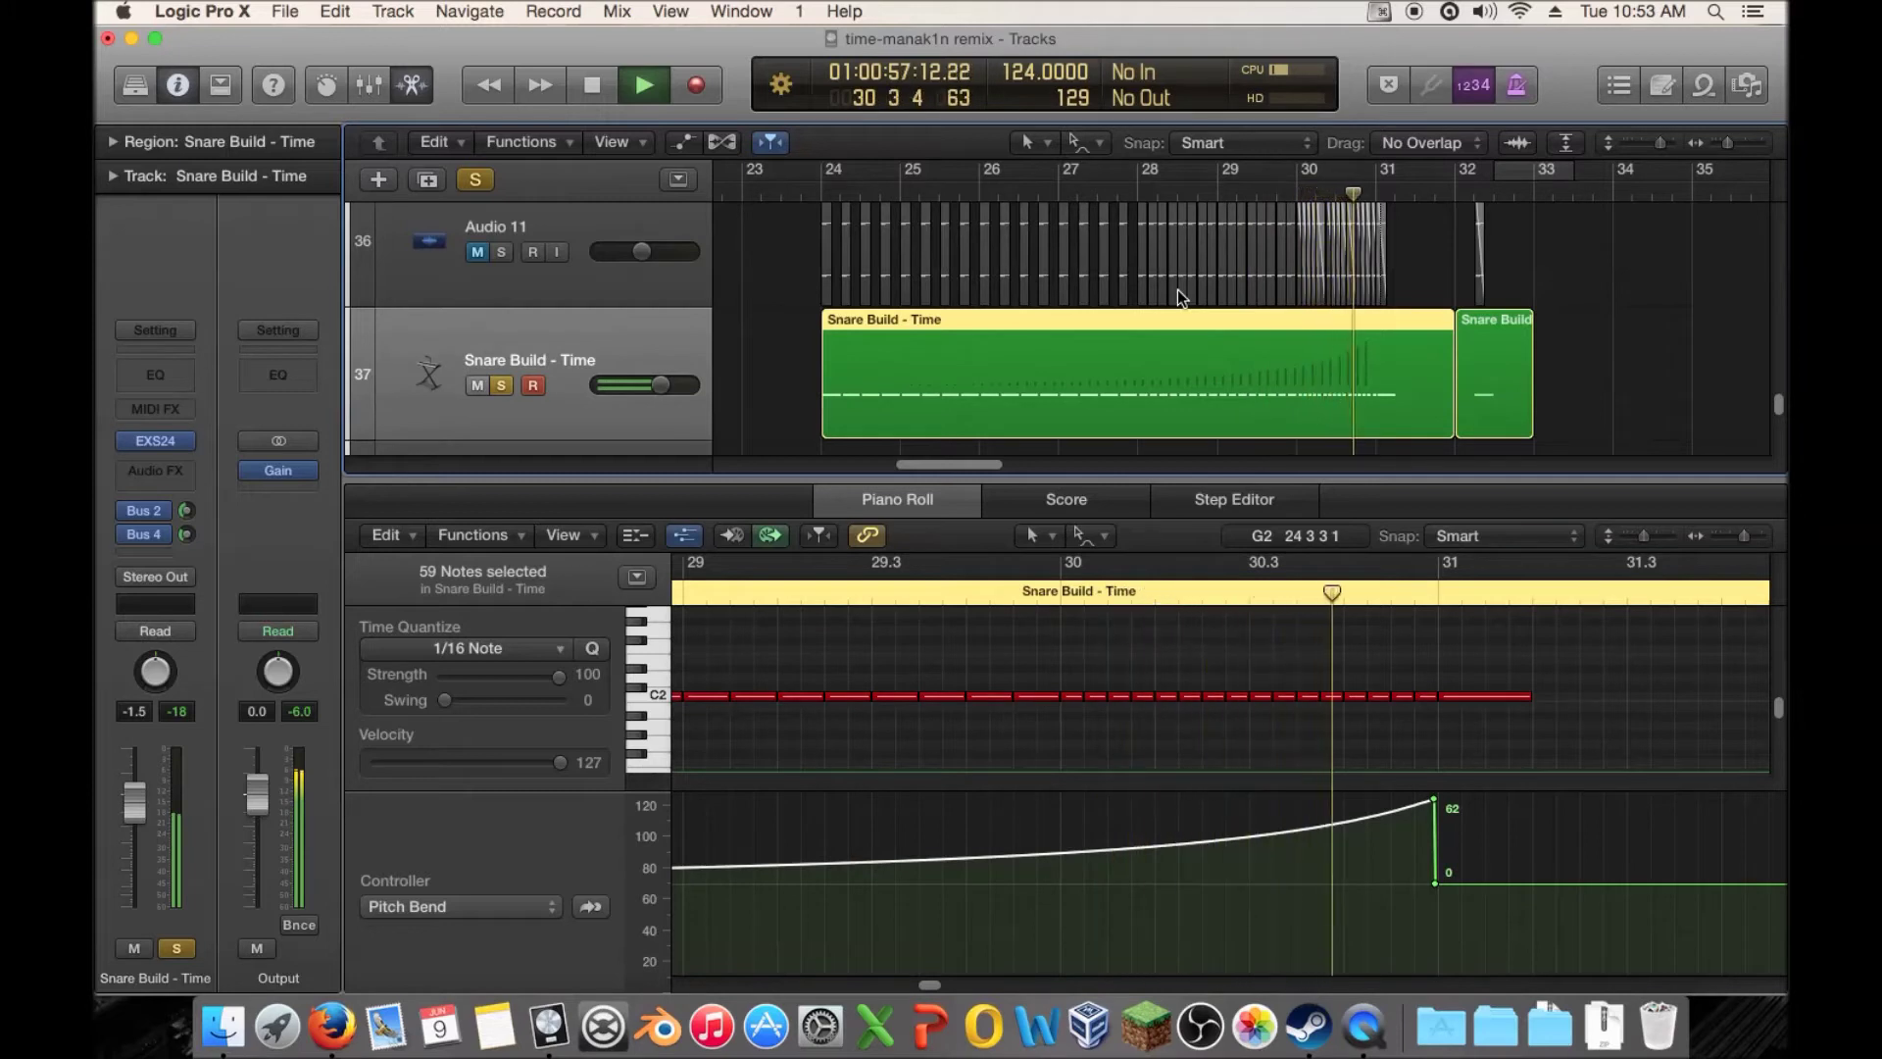
pyautogui.press('space')
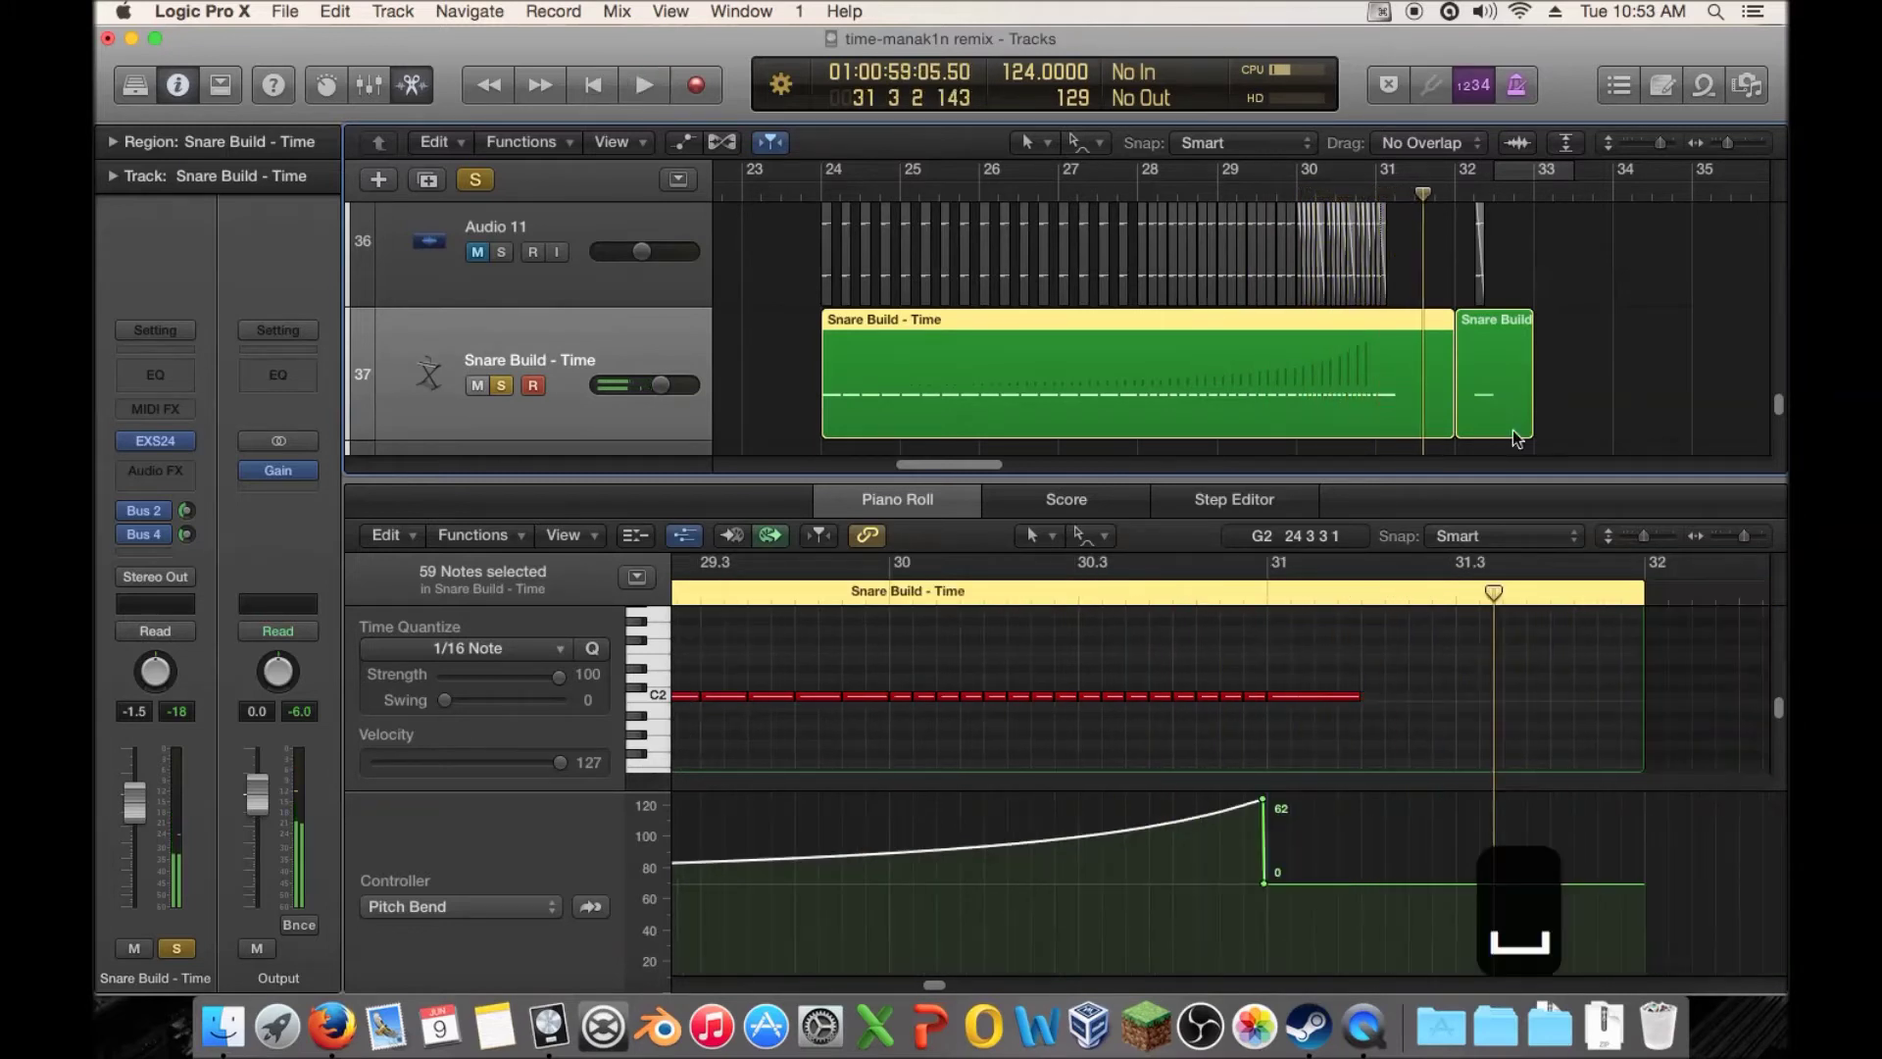
pyautogui.click(1264, 813)
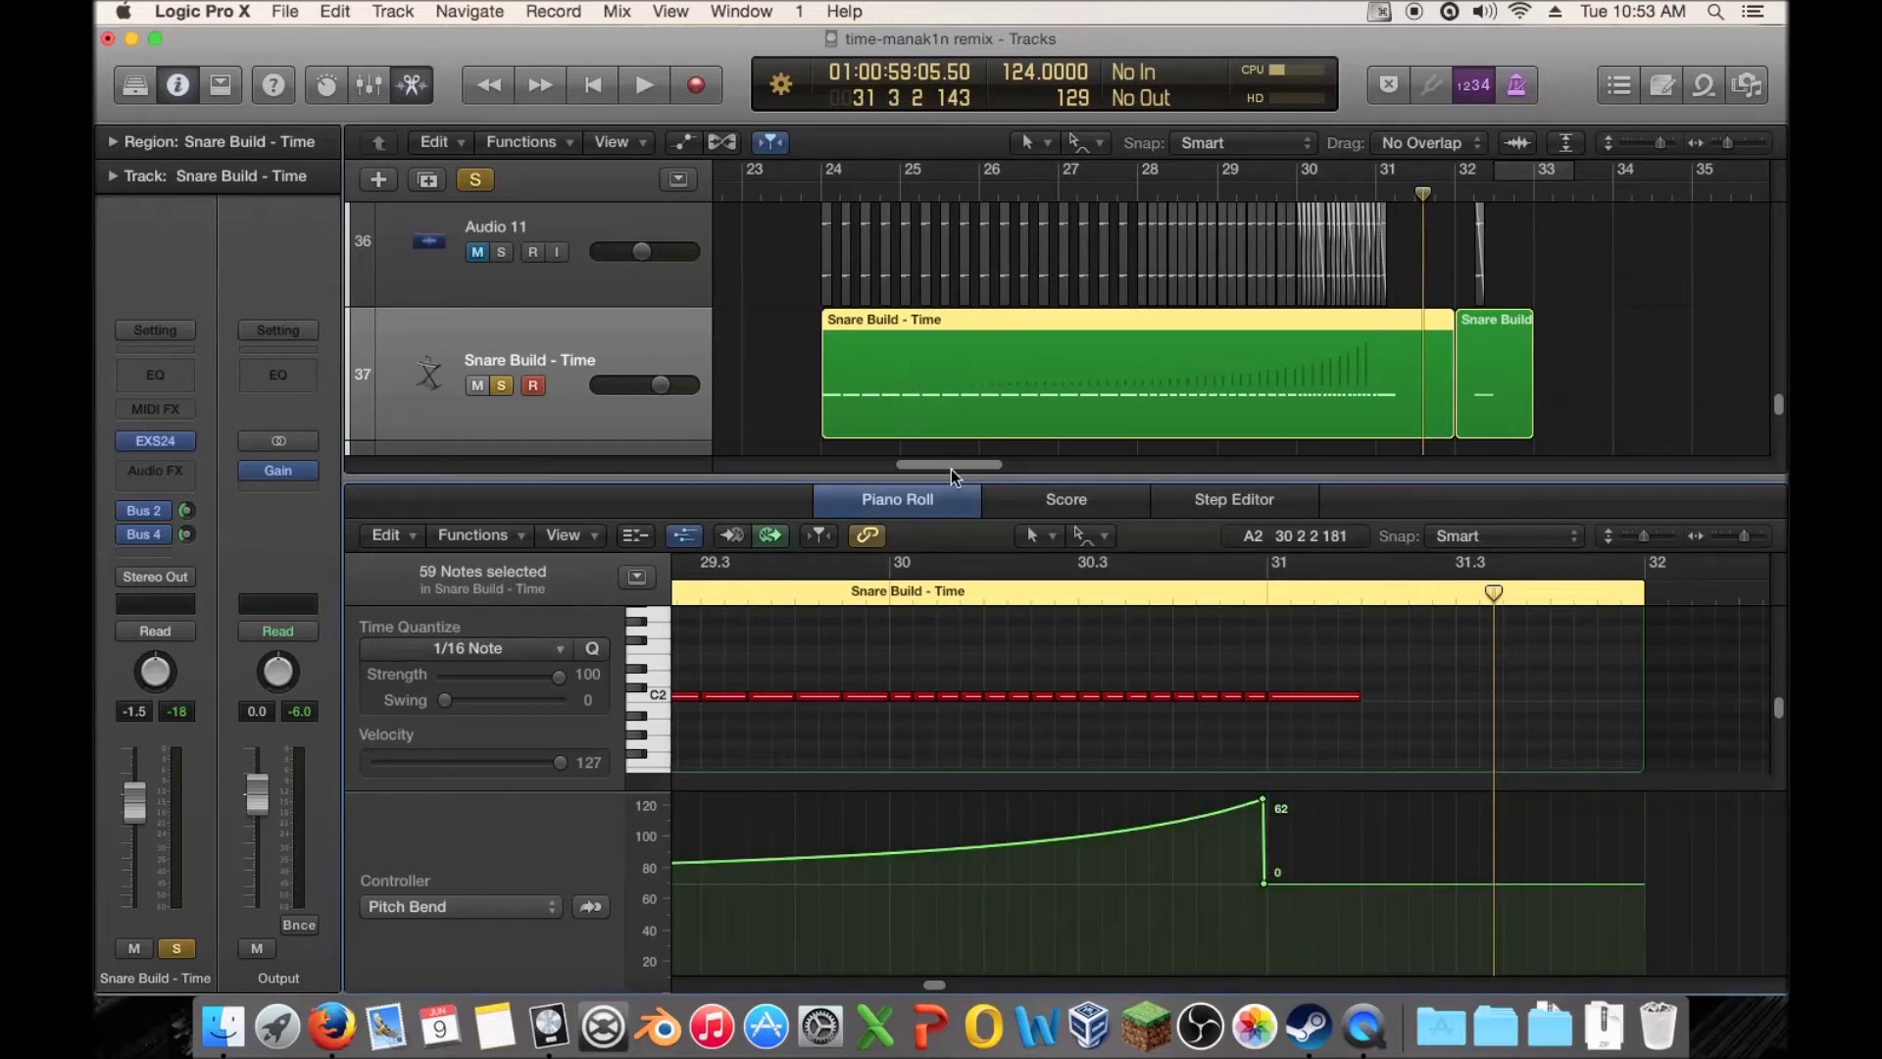
# Examine the build-up from bar 24 onwards and move the playhead to bar 28
pyautogui.moveTo(951, 469); pyautogui.dragTo(933, 469)
pyautogui.click(962, 189)
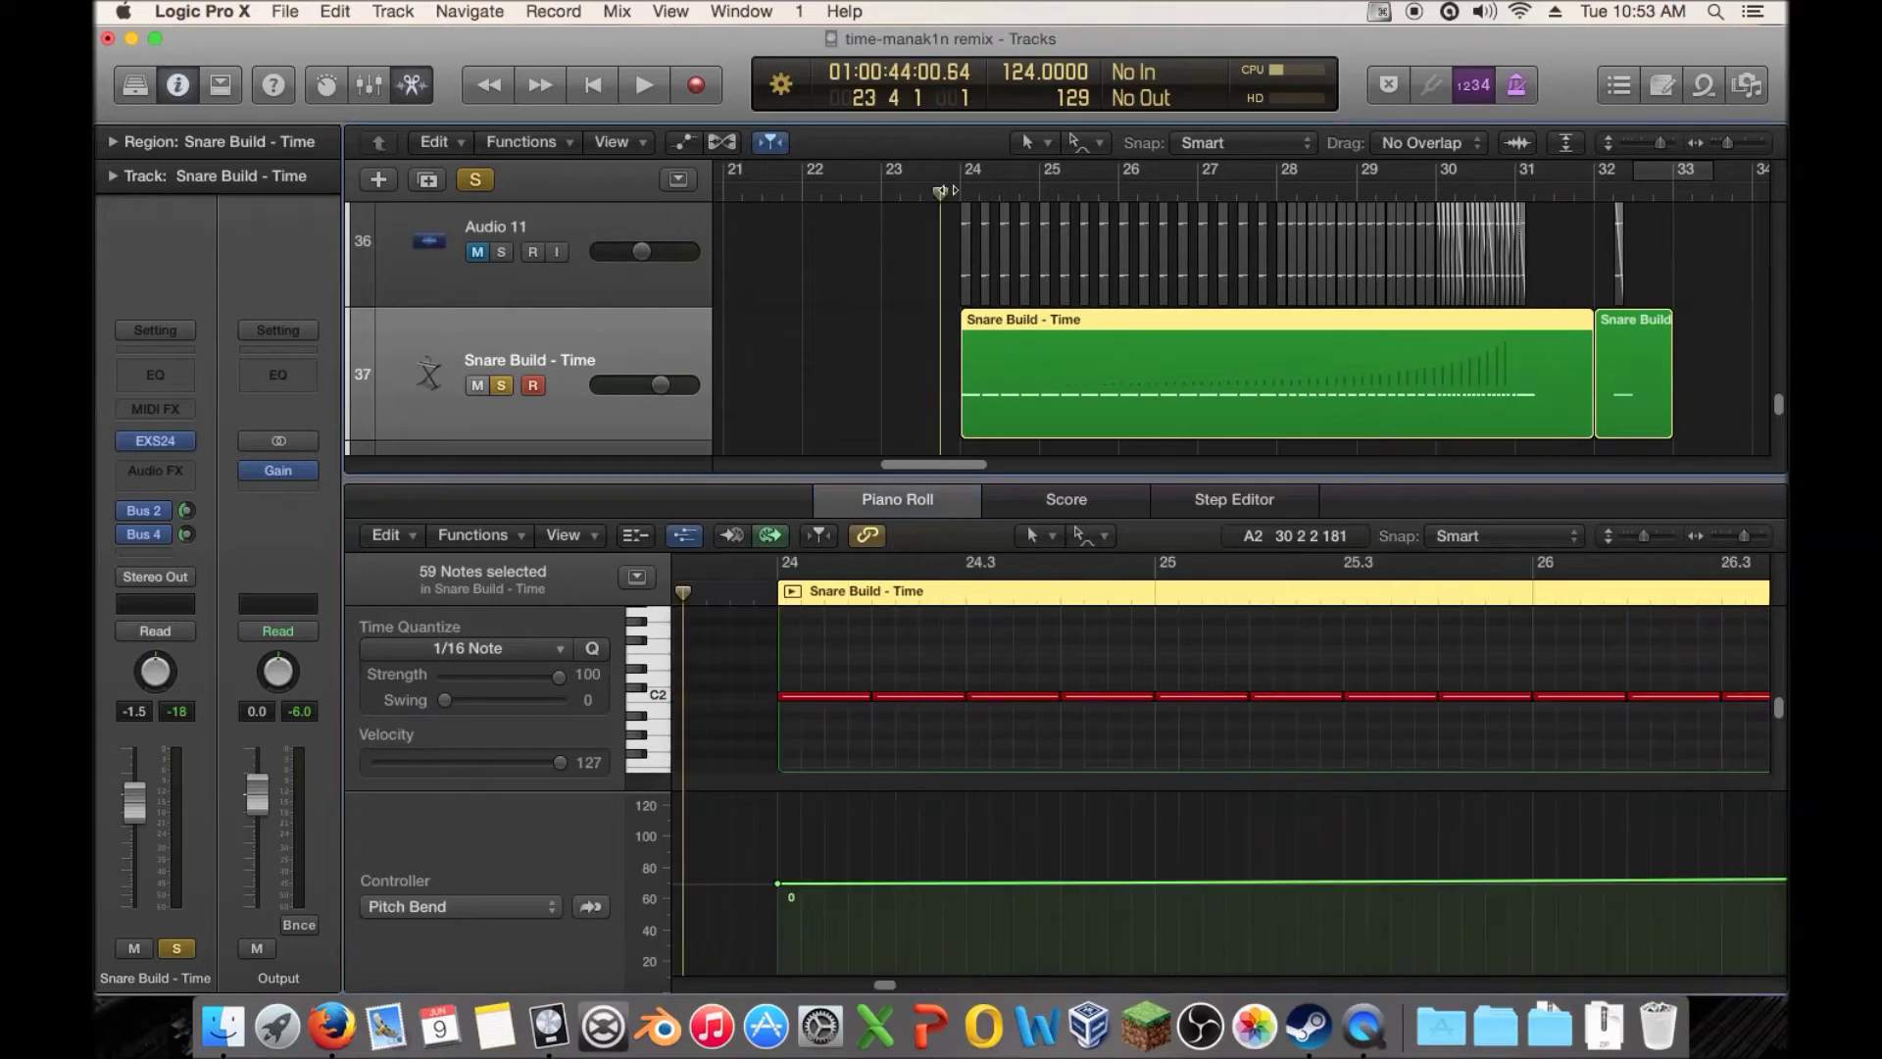
pyautogui.moveTo(885, 978); pyautogui.dragTo(881, 984)
pyautogui.moveTo(933, 466); pyautogui.dragTo(943, 460)
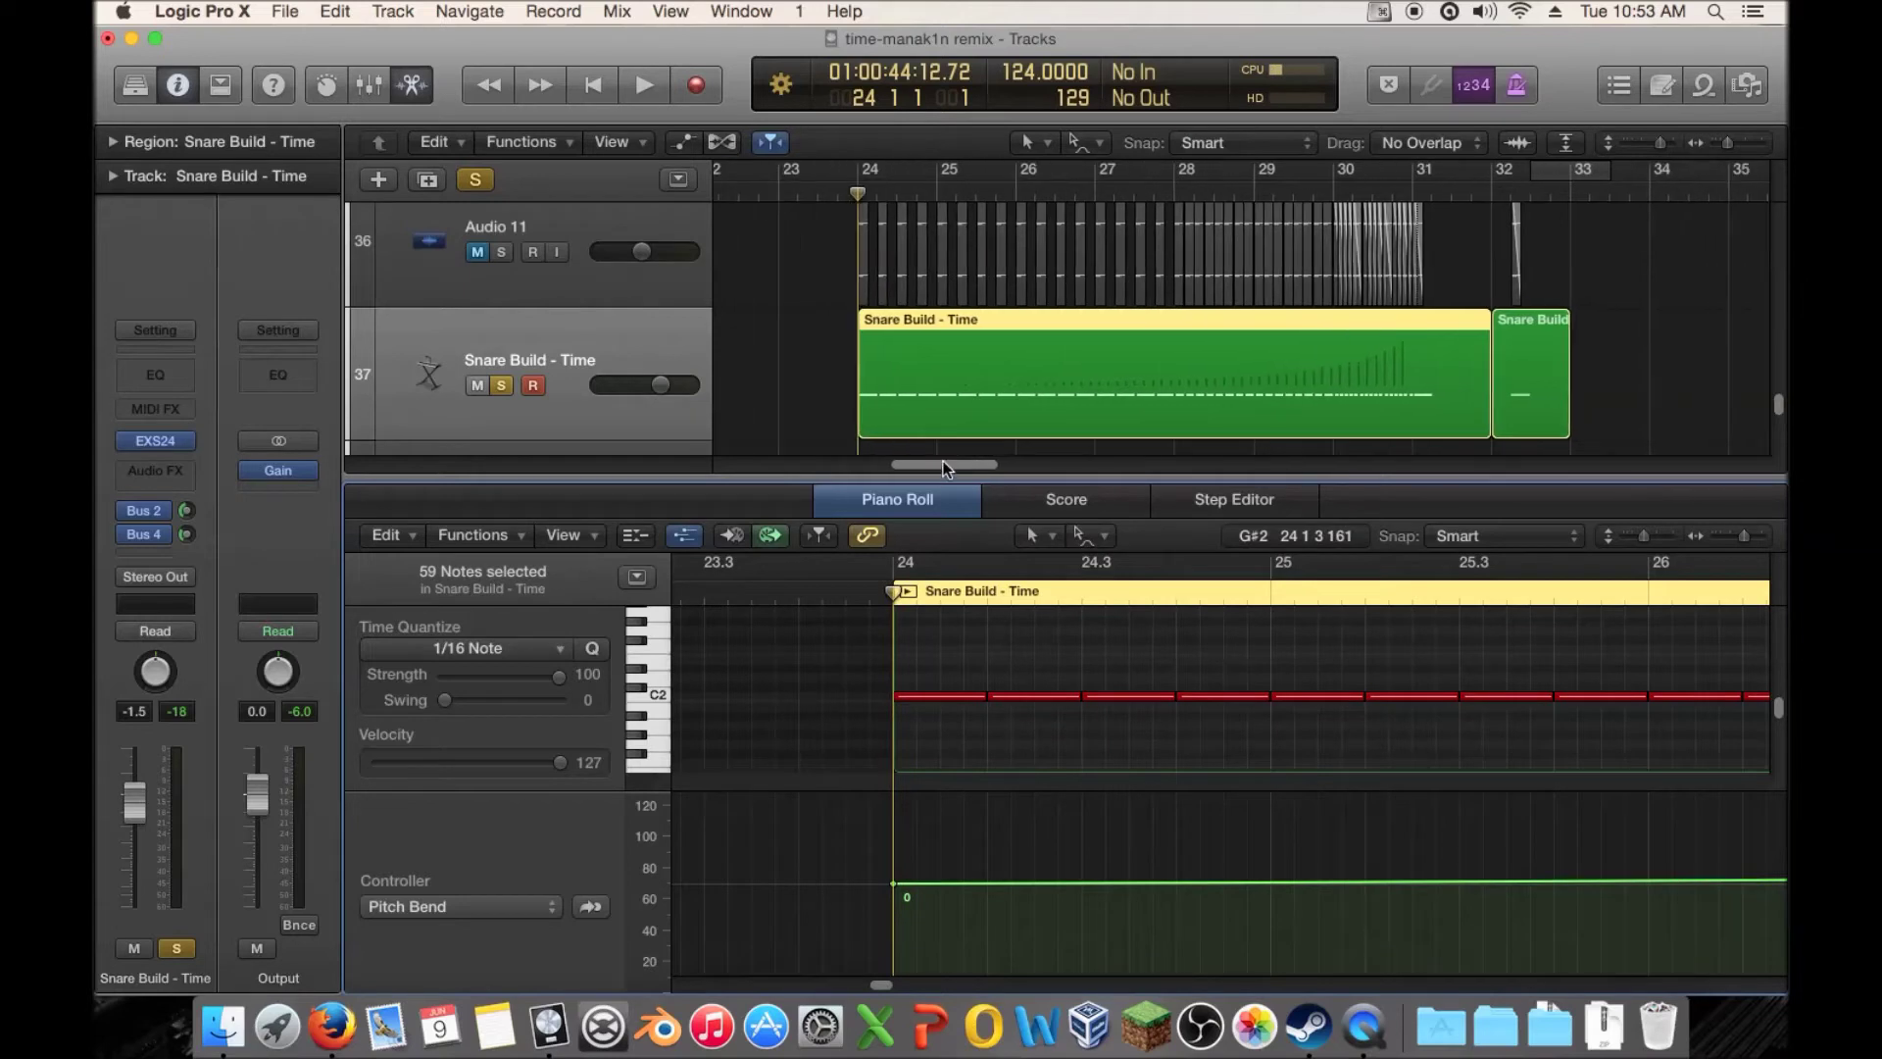
pyautogui.moveTo(957, 181); pyautogui.dragTo(1173, 179)
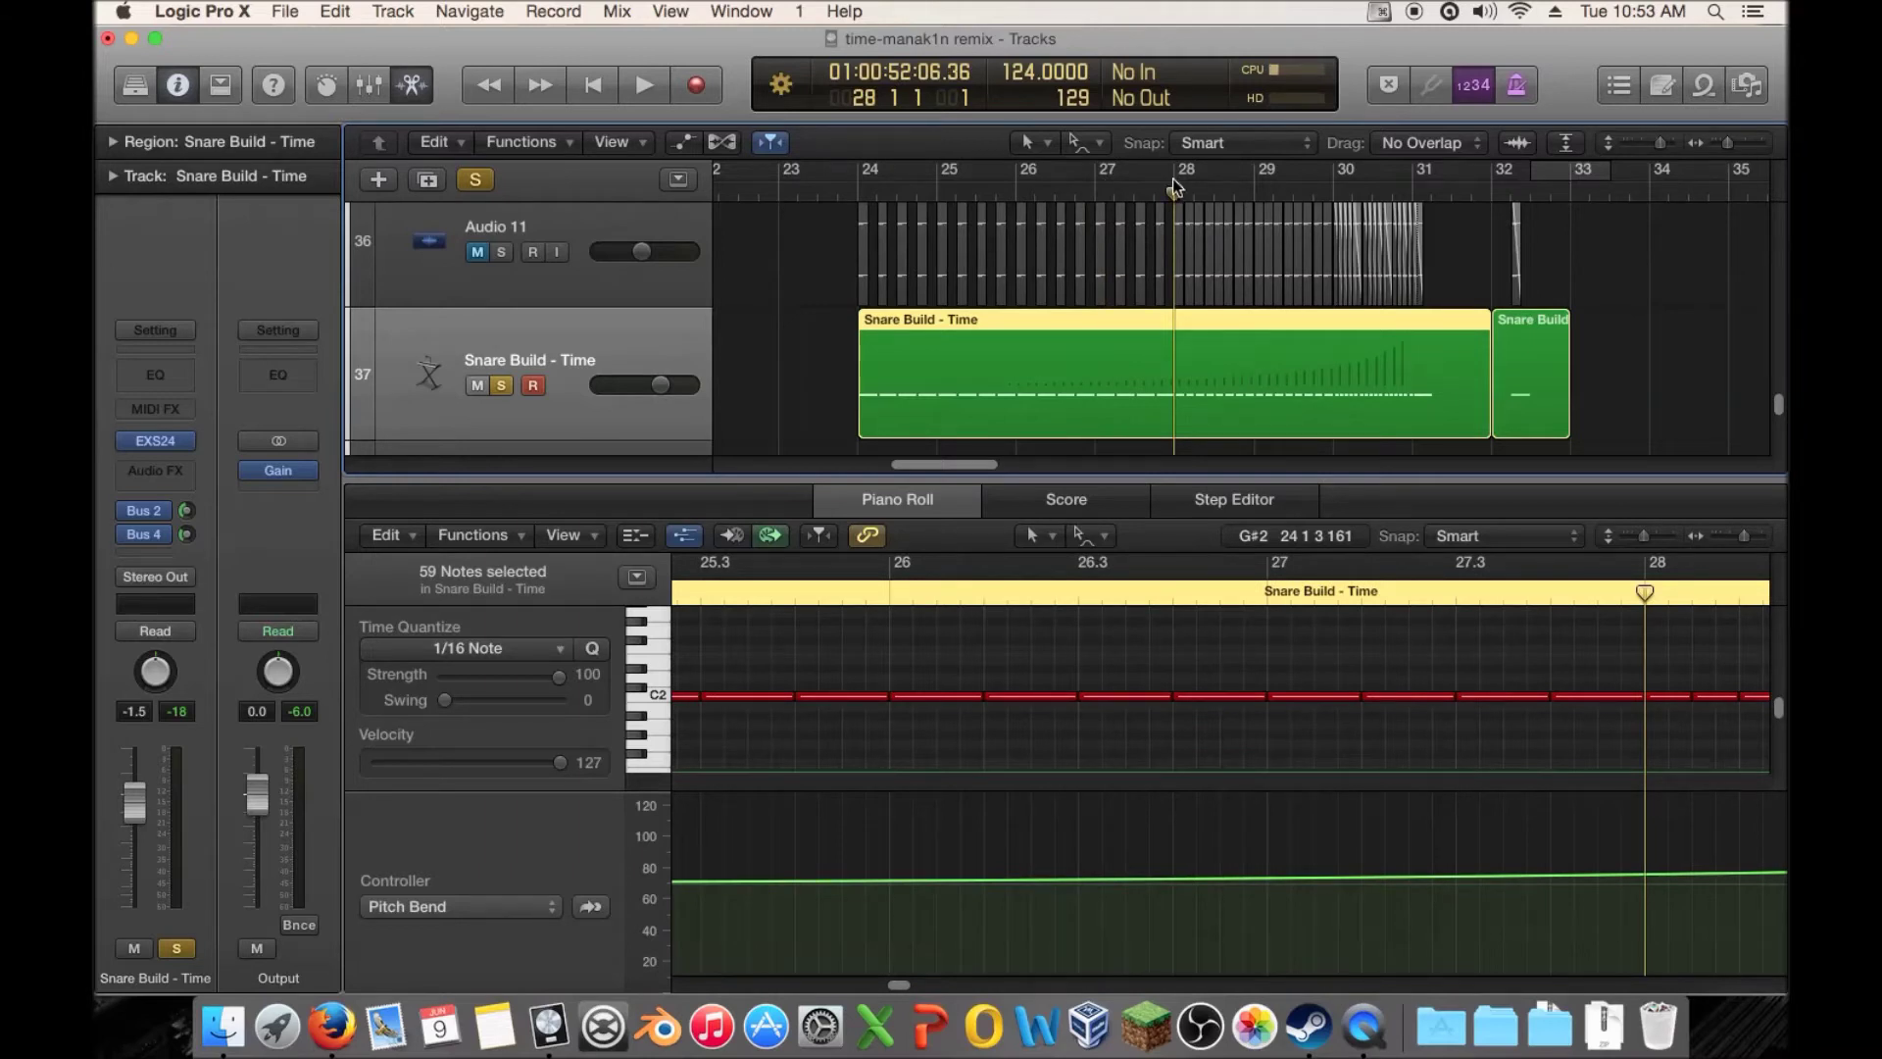
# Pull the pitch-bend curve before bar 31 further downward with the Automation Curve Tool and return to its start at bar 24
pyautogui.moveTo(898, 987); pyautogui.dragTo(939, 984)
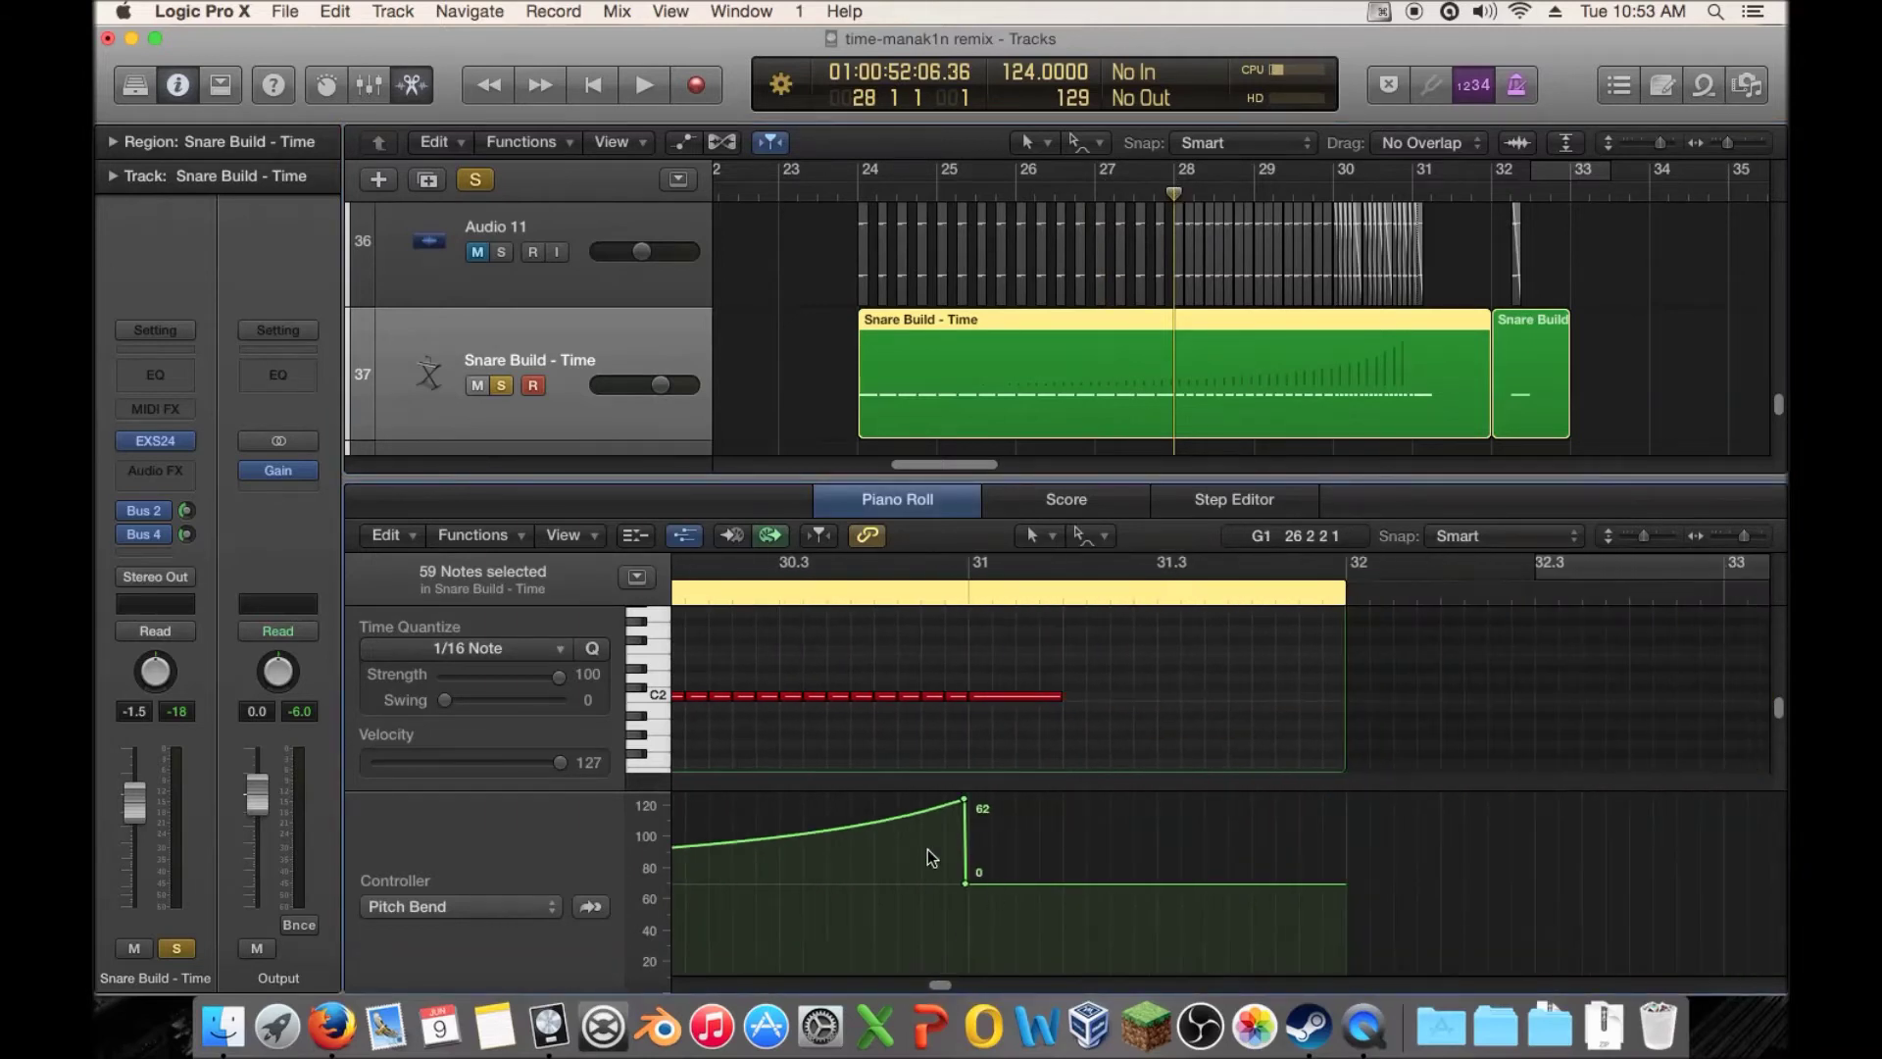
pyautogui.moveTo(831, 848); pyautogui.dragTo(832, 936)
pyautogui.moveTo(937, 986); pyautogui.dragTo(888, 946)
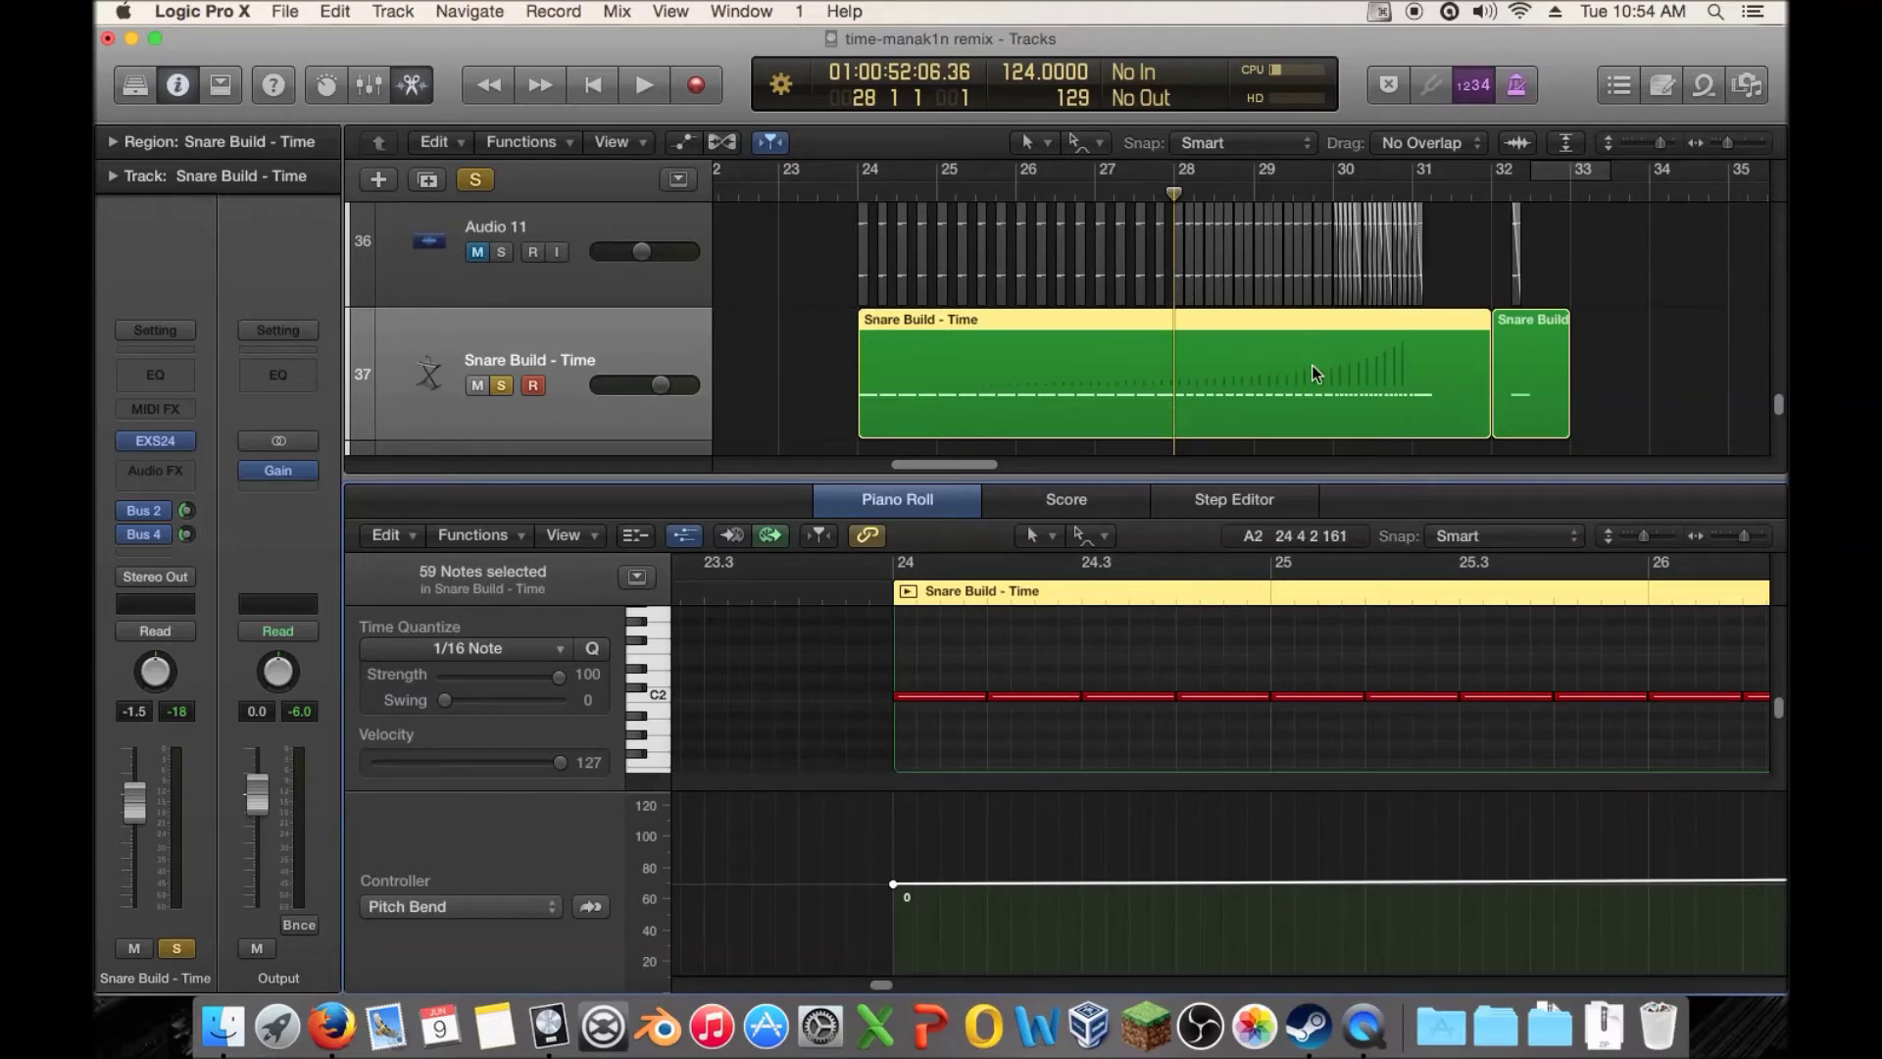
# Add a Channel EQ to the Snare Build - Time track and boost 192 Hz by 4.5 dB while playing from bar 24
pyautogui.click(862, 194)
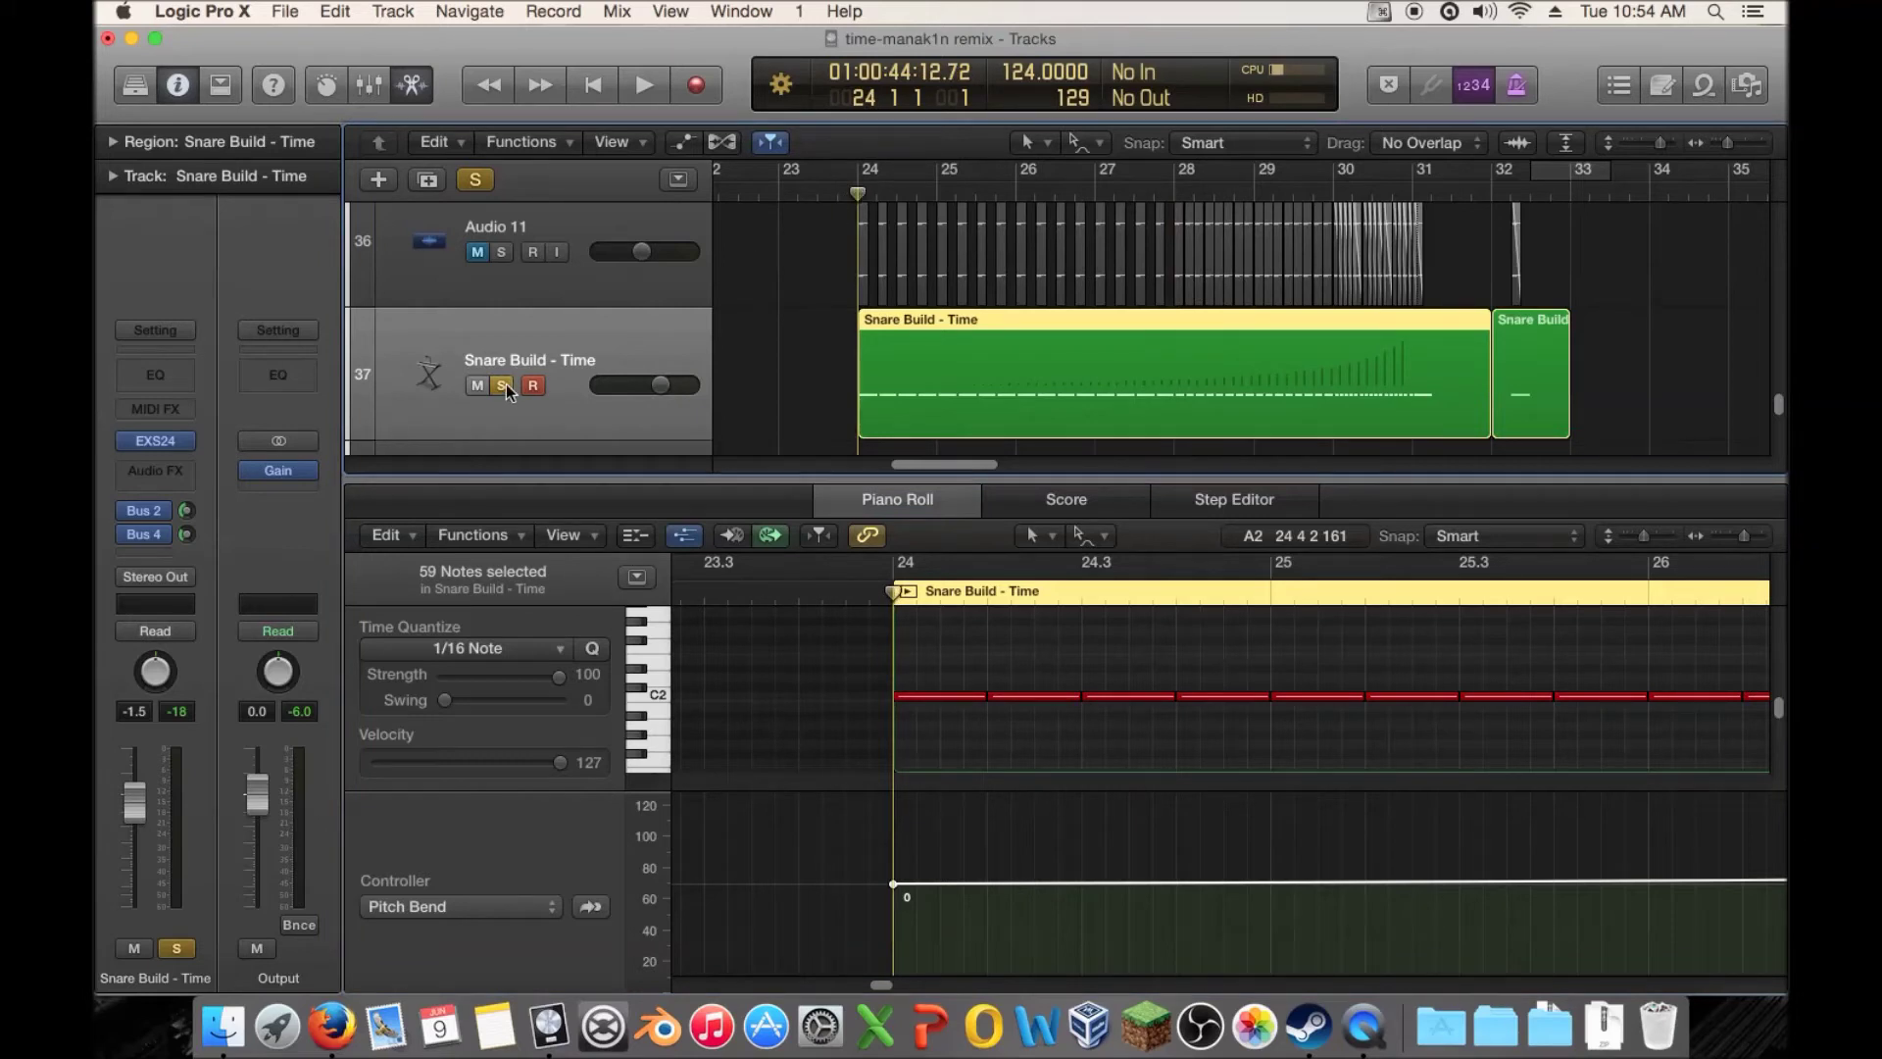
pyautogui.click(167, 372)
pyautogui.moveTo(620, 125); pyautogui.dragTo(911, 399)
pyautogui.press('space')
pyautogui.moveTo(881, 721); pyautogui.dragTo(774, 700)
pyautogui.moveTo(909, 668)
pyautogui.mouseDown()
pyautogui.moveTo(821, 632)
pyautogui.moveTo(790, 645)
pyautogui.moveTo(824, 660)
pyautogui.moveTo(892, 644)
pyautogui.moveTo(898, 696)
pyautogui.mouseUp()
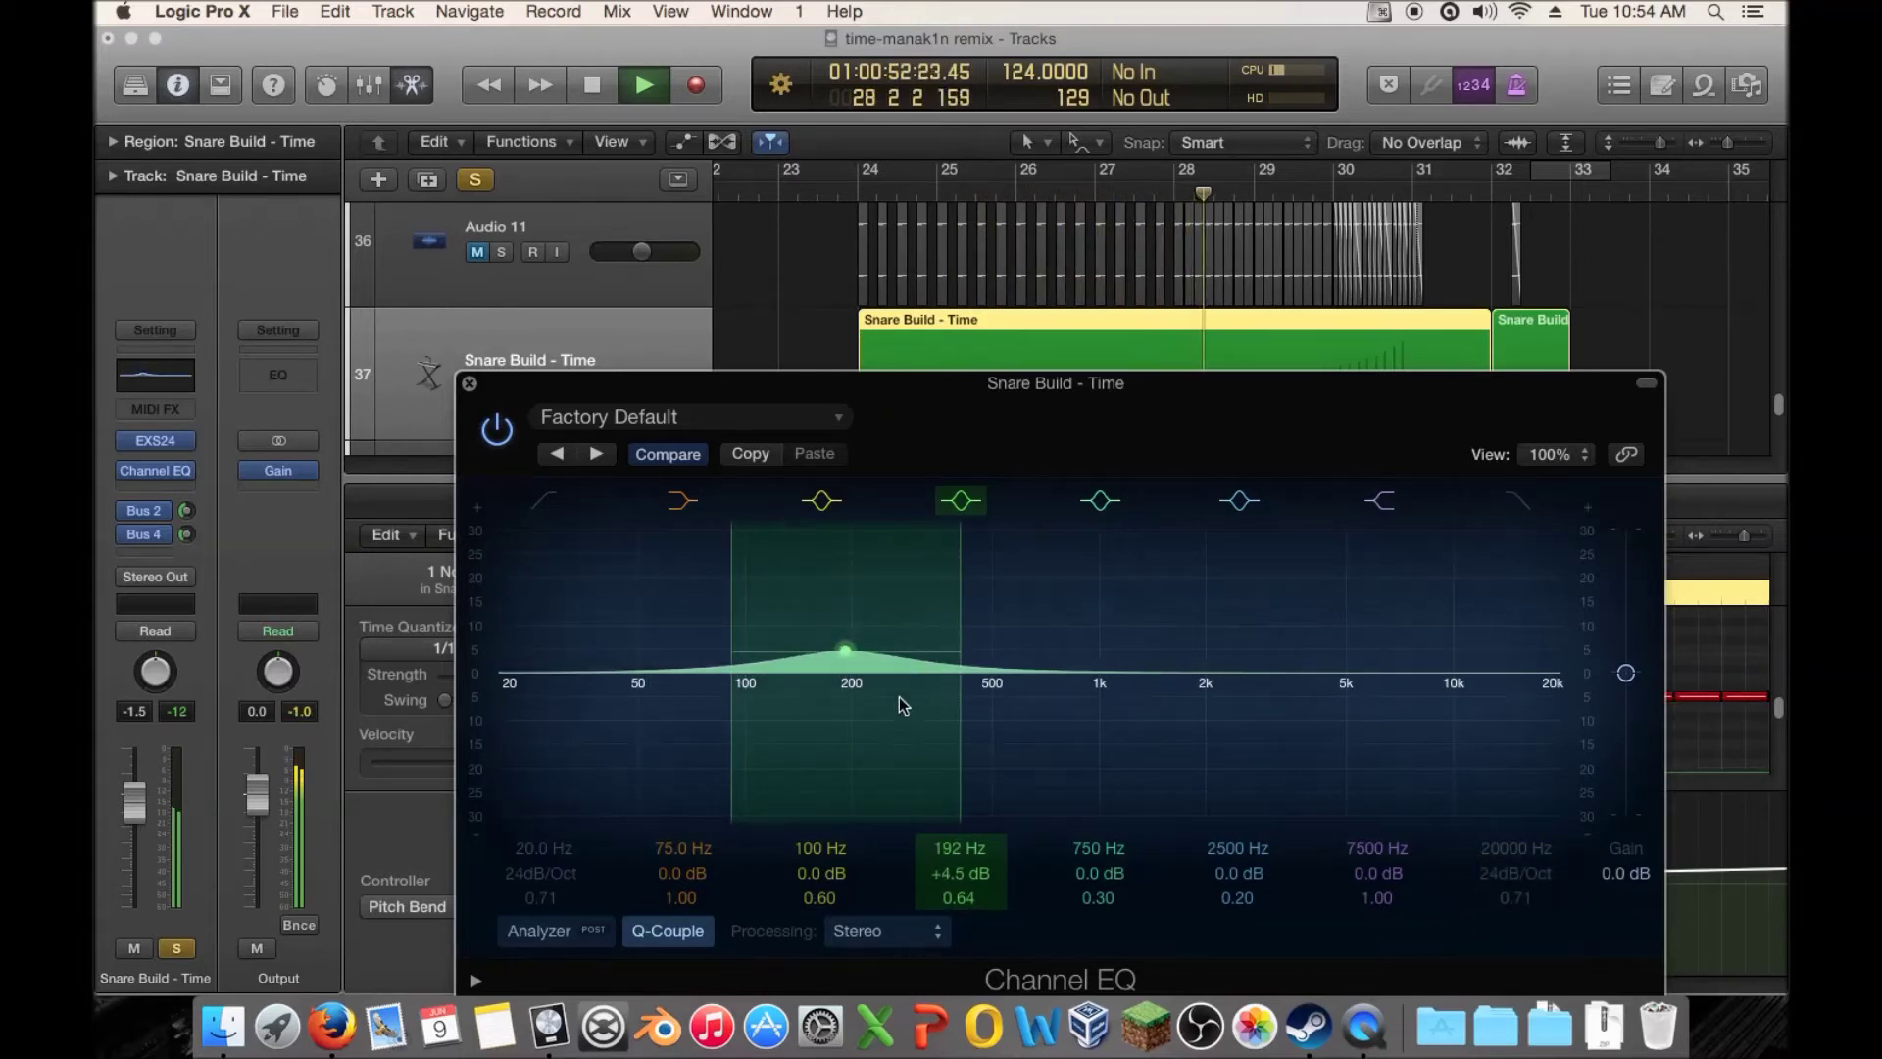
pyautogui.press('space')
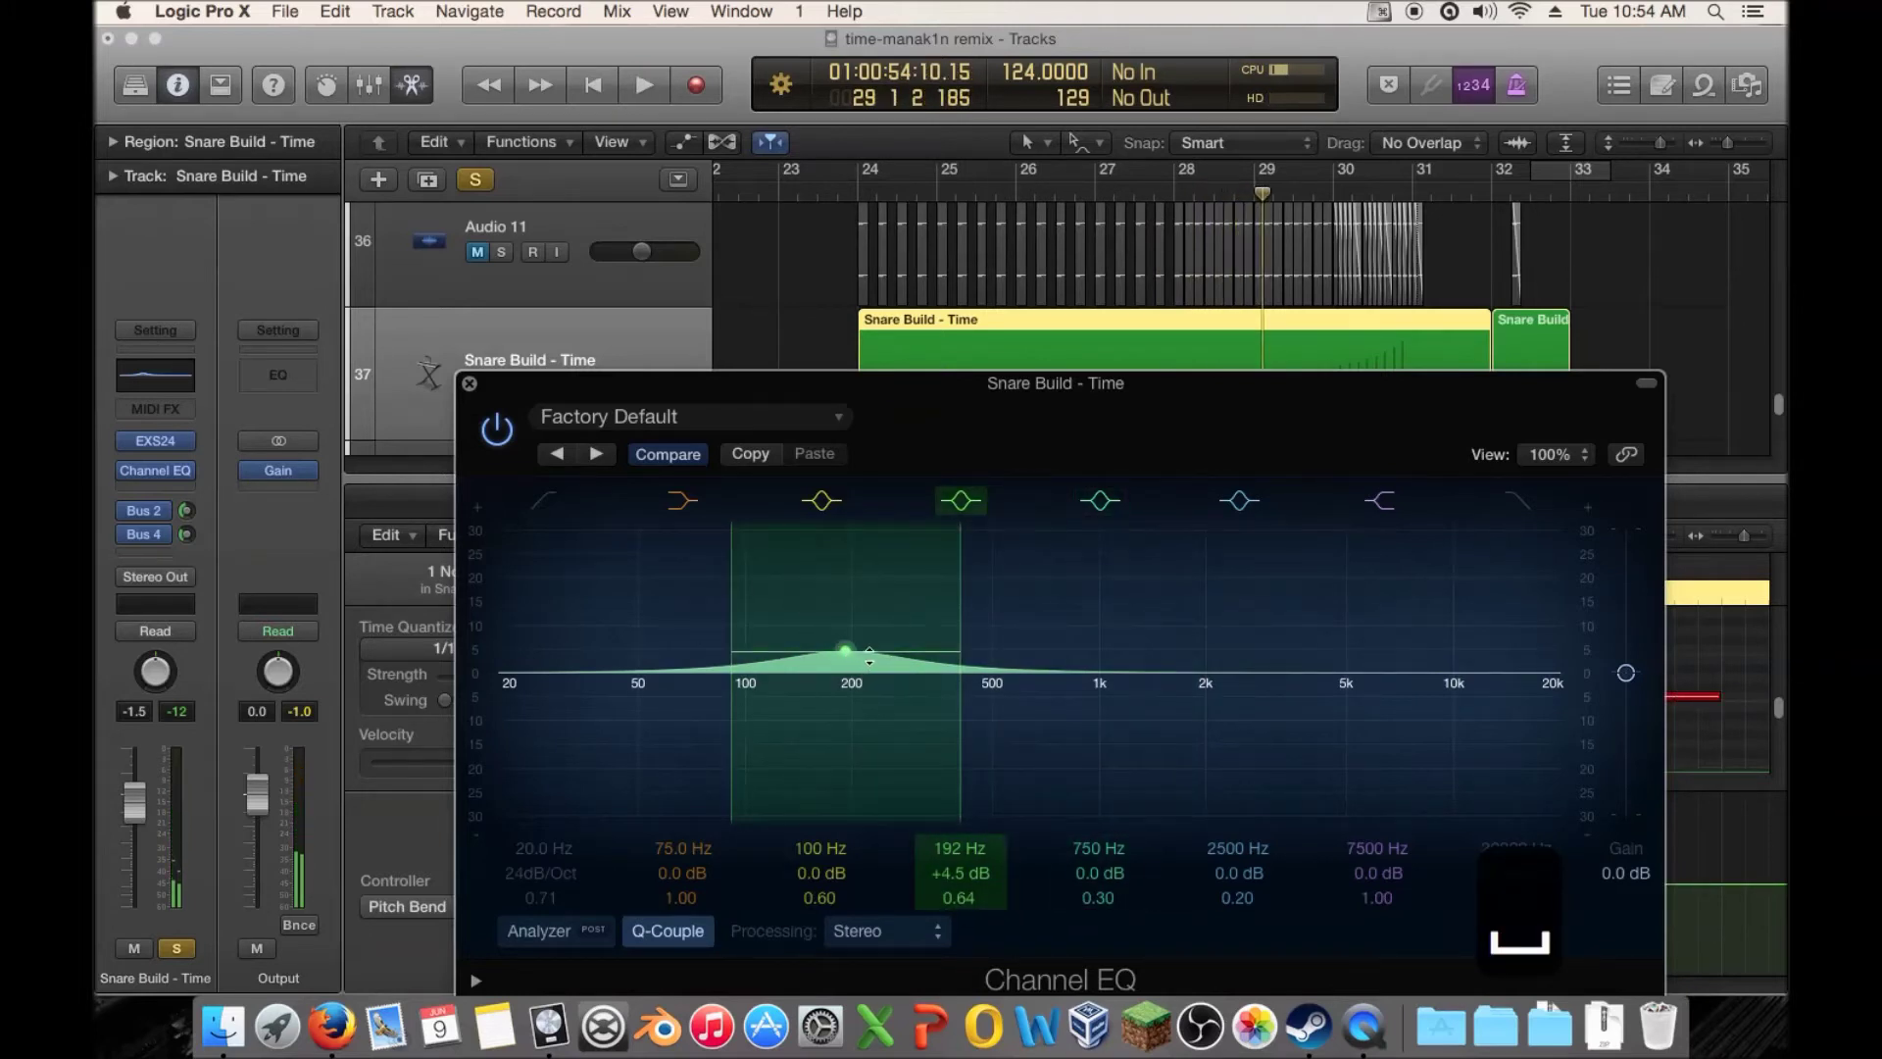
# Reduce the 192 Hz boost to +4.0 dB while replaying the build-up
pyautogui.press('space')
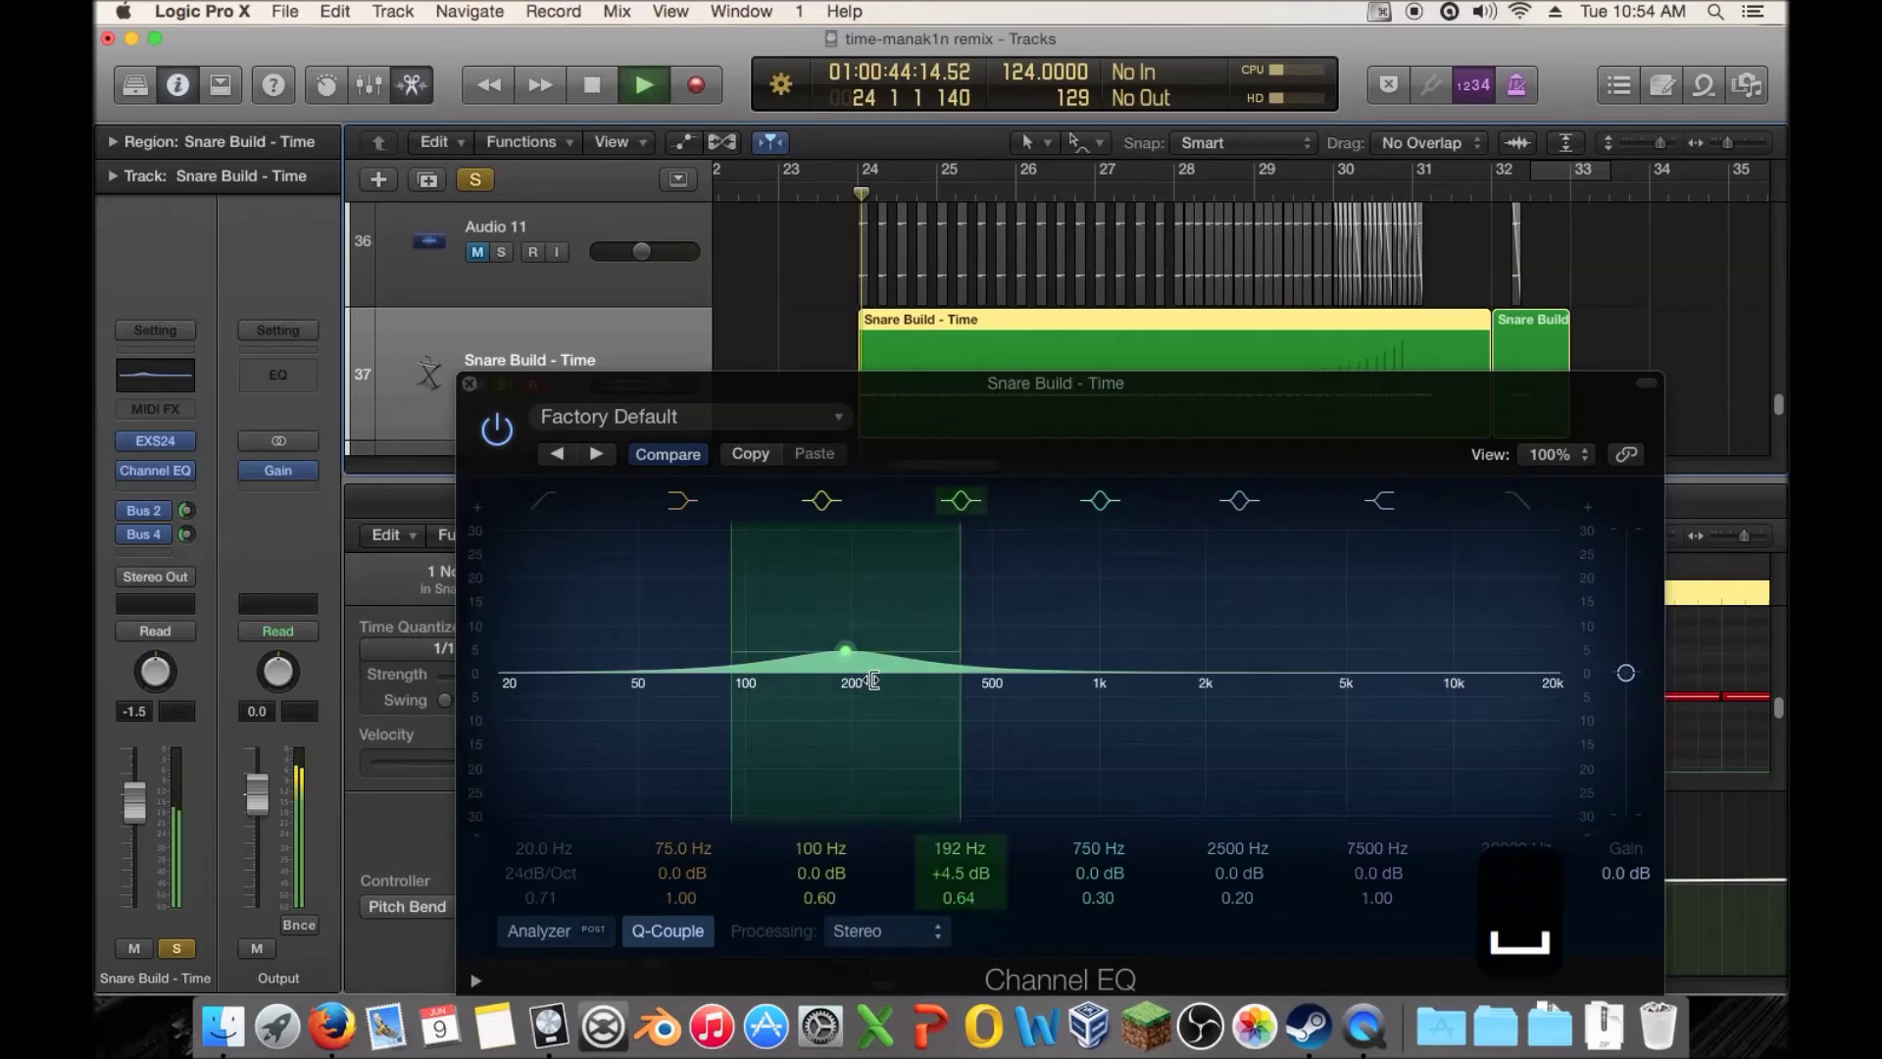
pyautogui.moveTo(877, 642)
pyautogui.mouseDown()
pyautogui.moveTo(877, 582)
pyautogui.moveTo(879, 670)
pyautogui.moveTo(882, 649)
pyautogui.mouseUp()
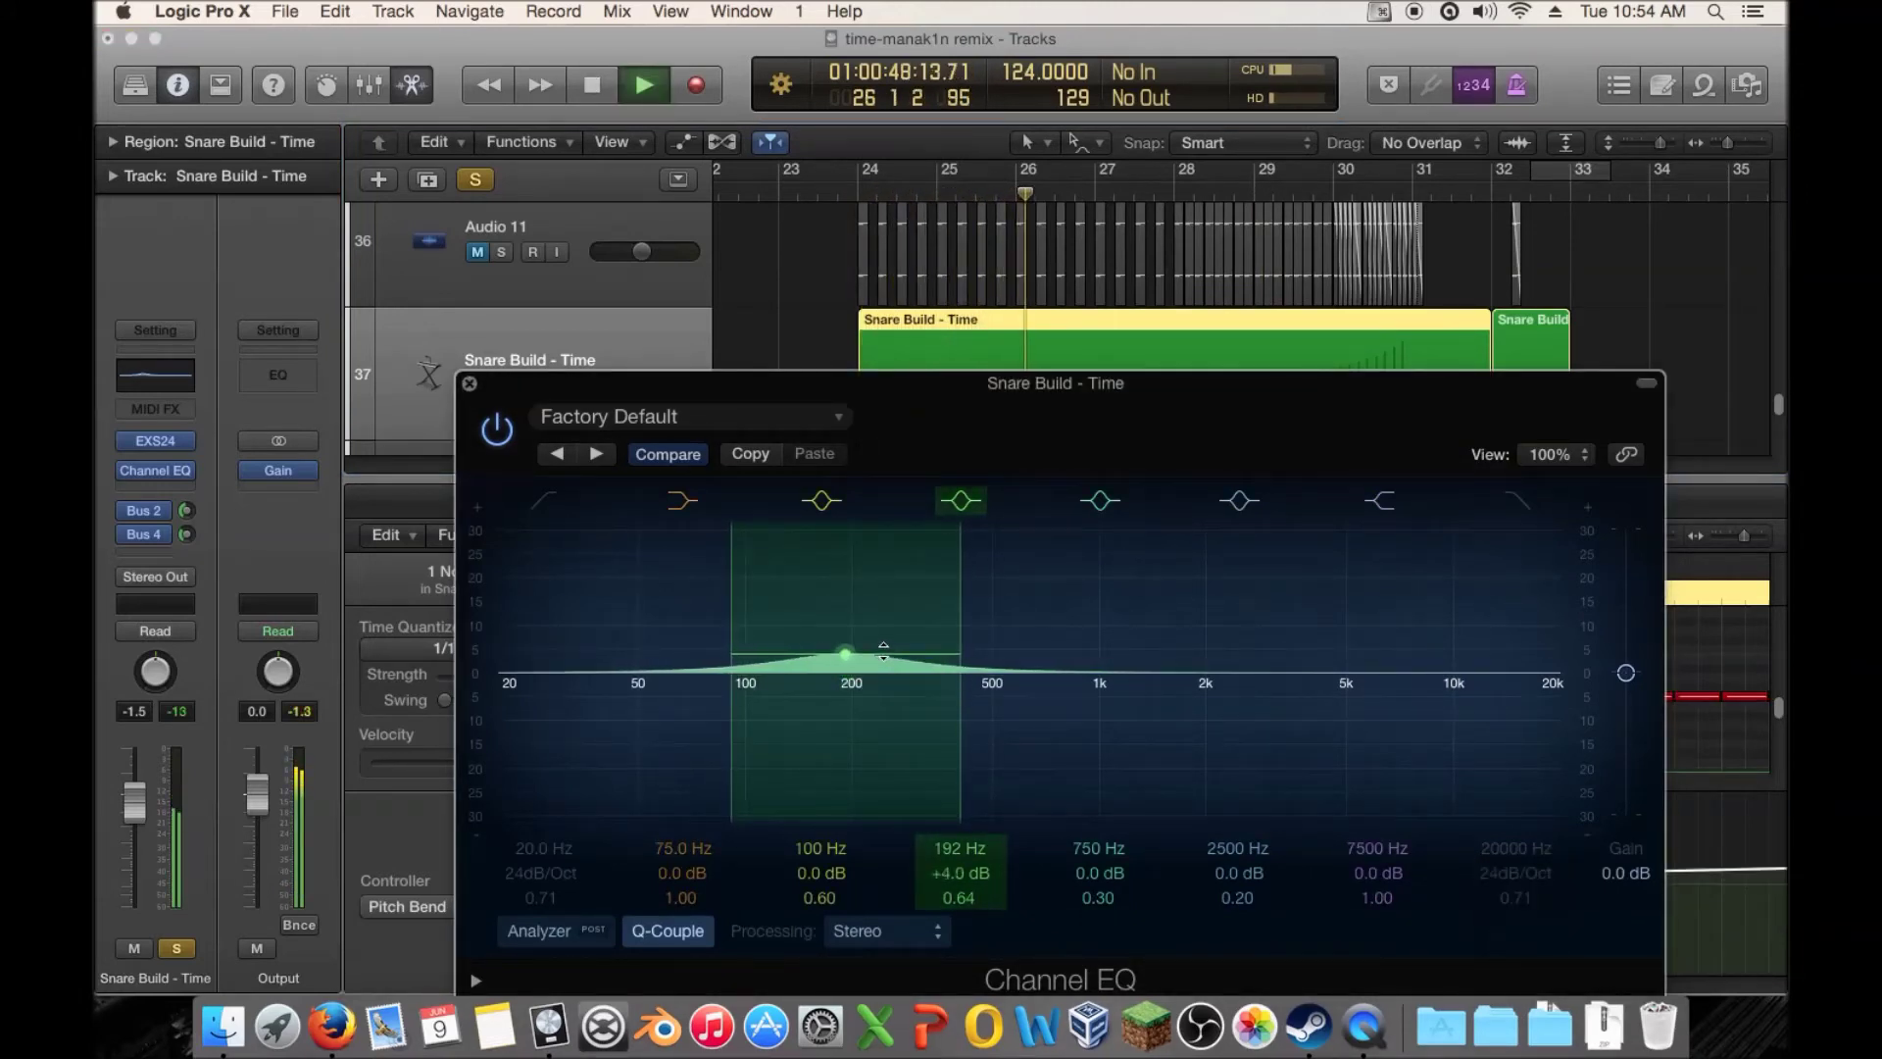
pyautogui.press('space')
# Add a second EQ boost of 12 dB at 68 Hz and compare the sound with the EQ bypassed during playback
pyautogui.moveTo(746, 672)
pyautogui.mouseDown()
pyautogui.moveTo(749, 639)
pyautogui.moveTo(686, 643)
pyautogui.moveTo(742, 608)
pyautogui.moveTo(678, 624)
pyautogui.moveTo(718, 606)
pyautogui.moveTo(695, 568)
pyautogui.moveTo(705, 629)
pyautogui.mouseUp()
pyautogui.press('space')
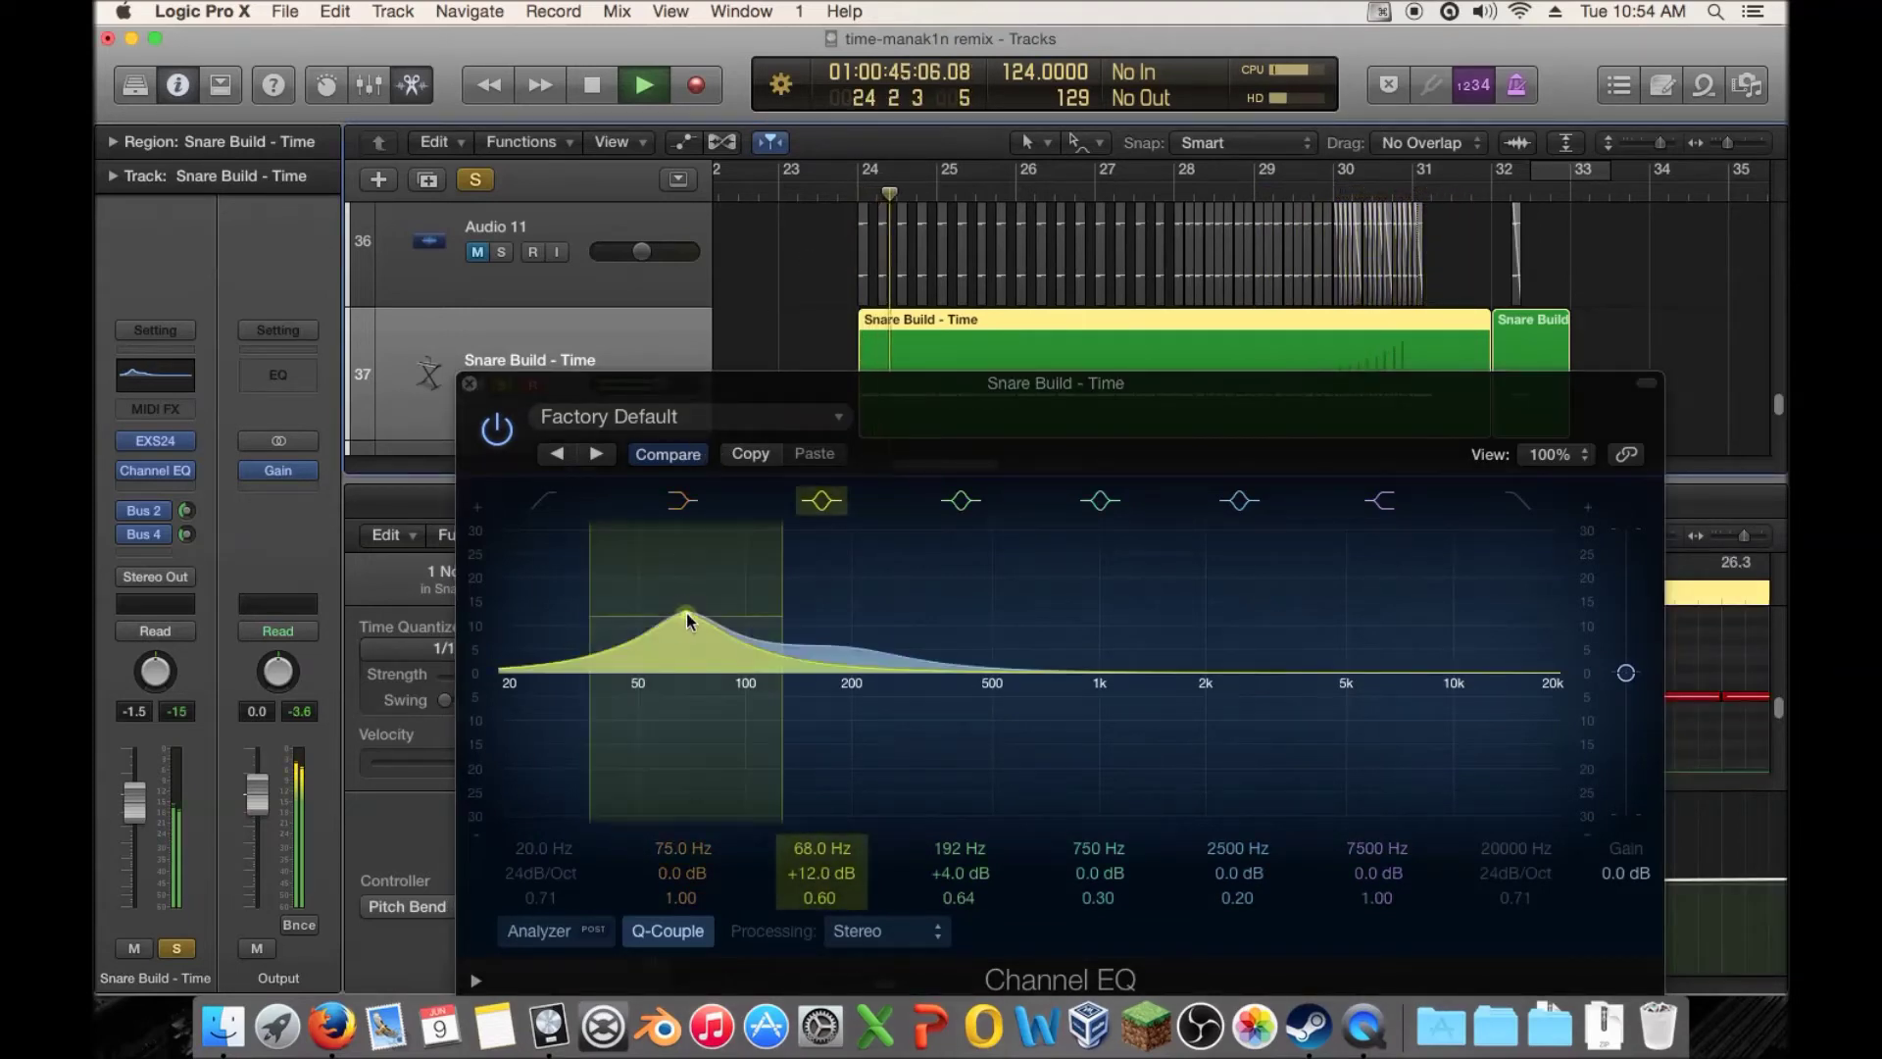
pyautogui.click(500, 429)
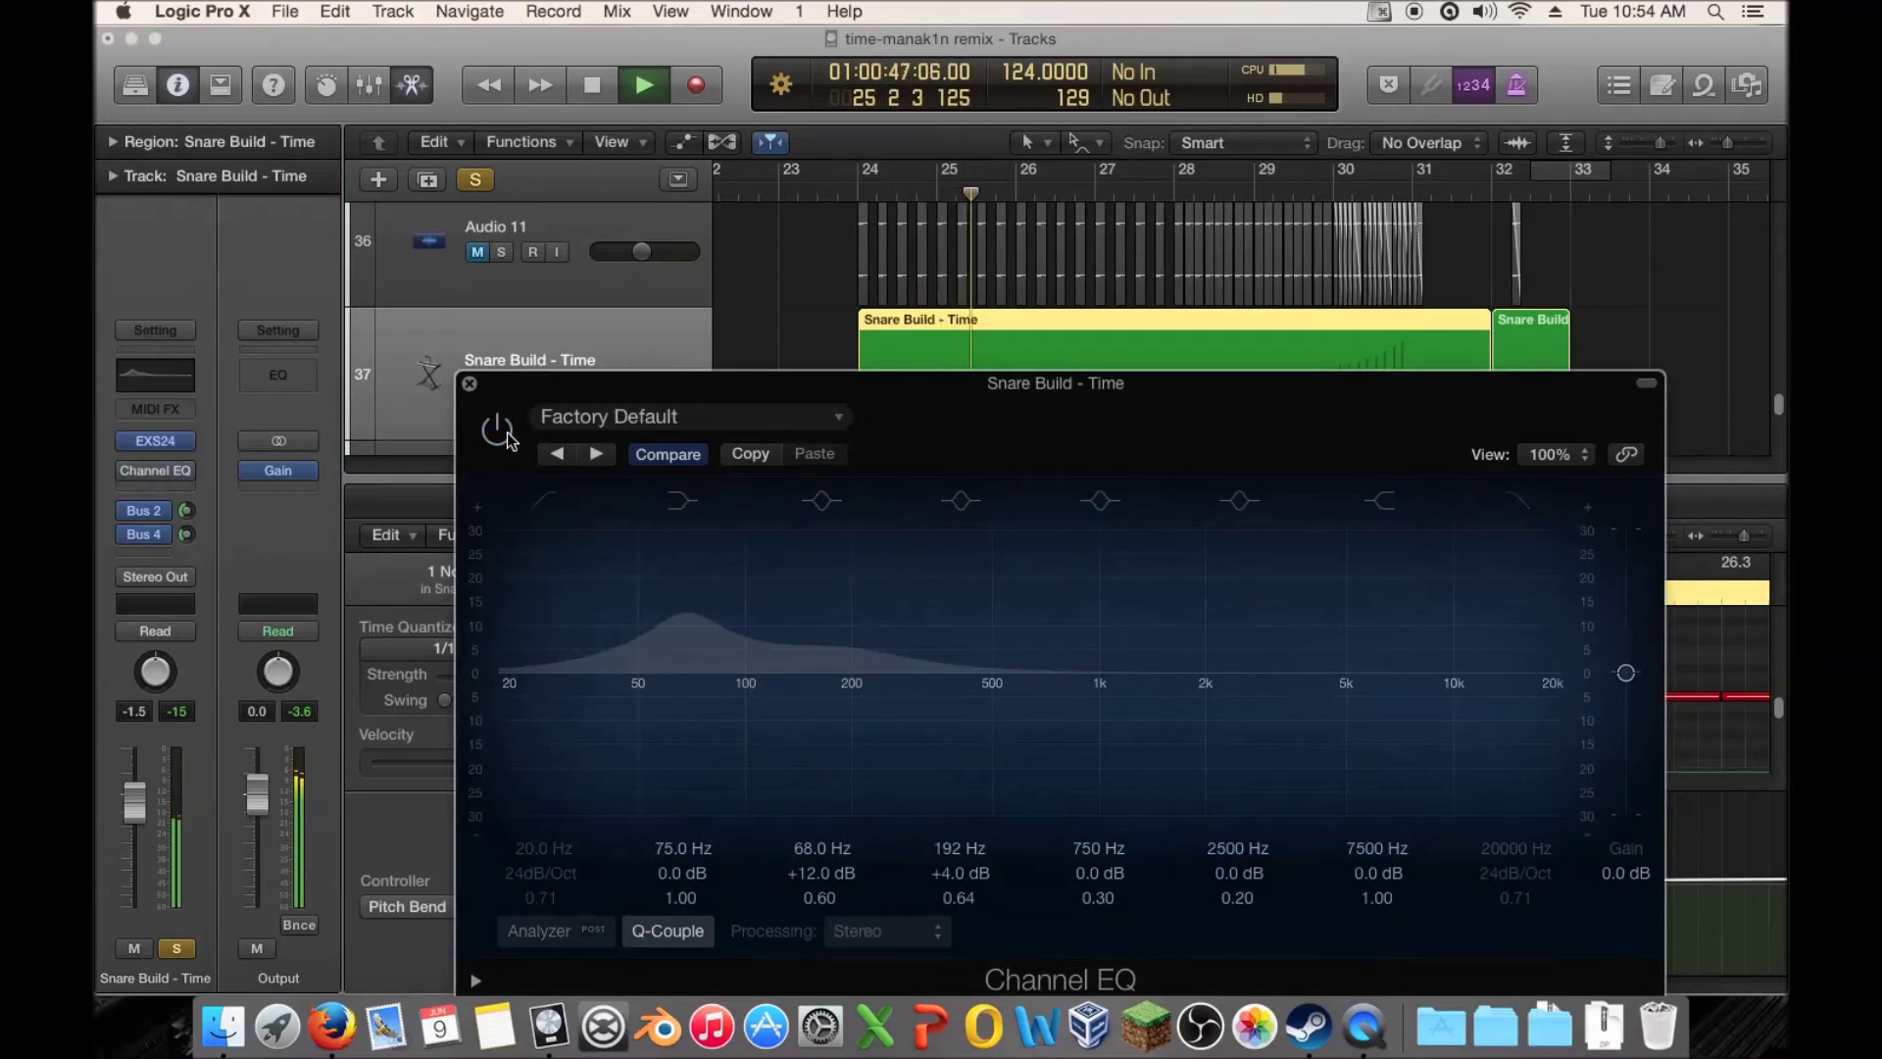
pyautogui.click(505, 433)
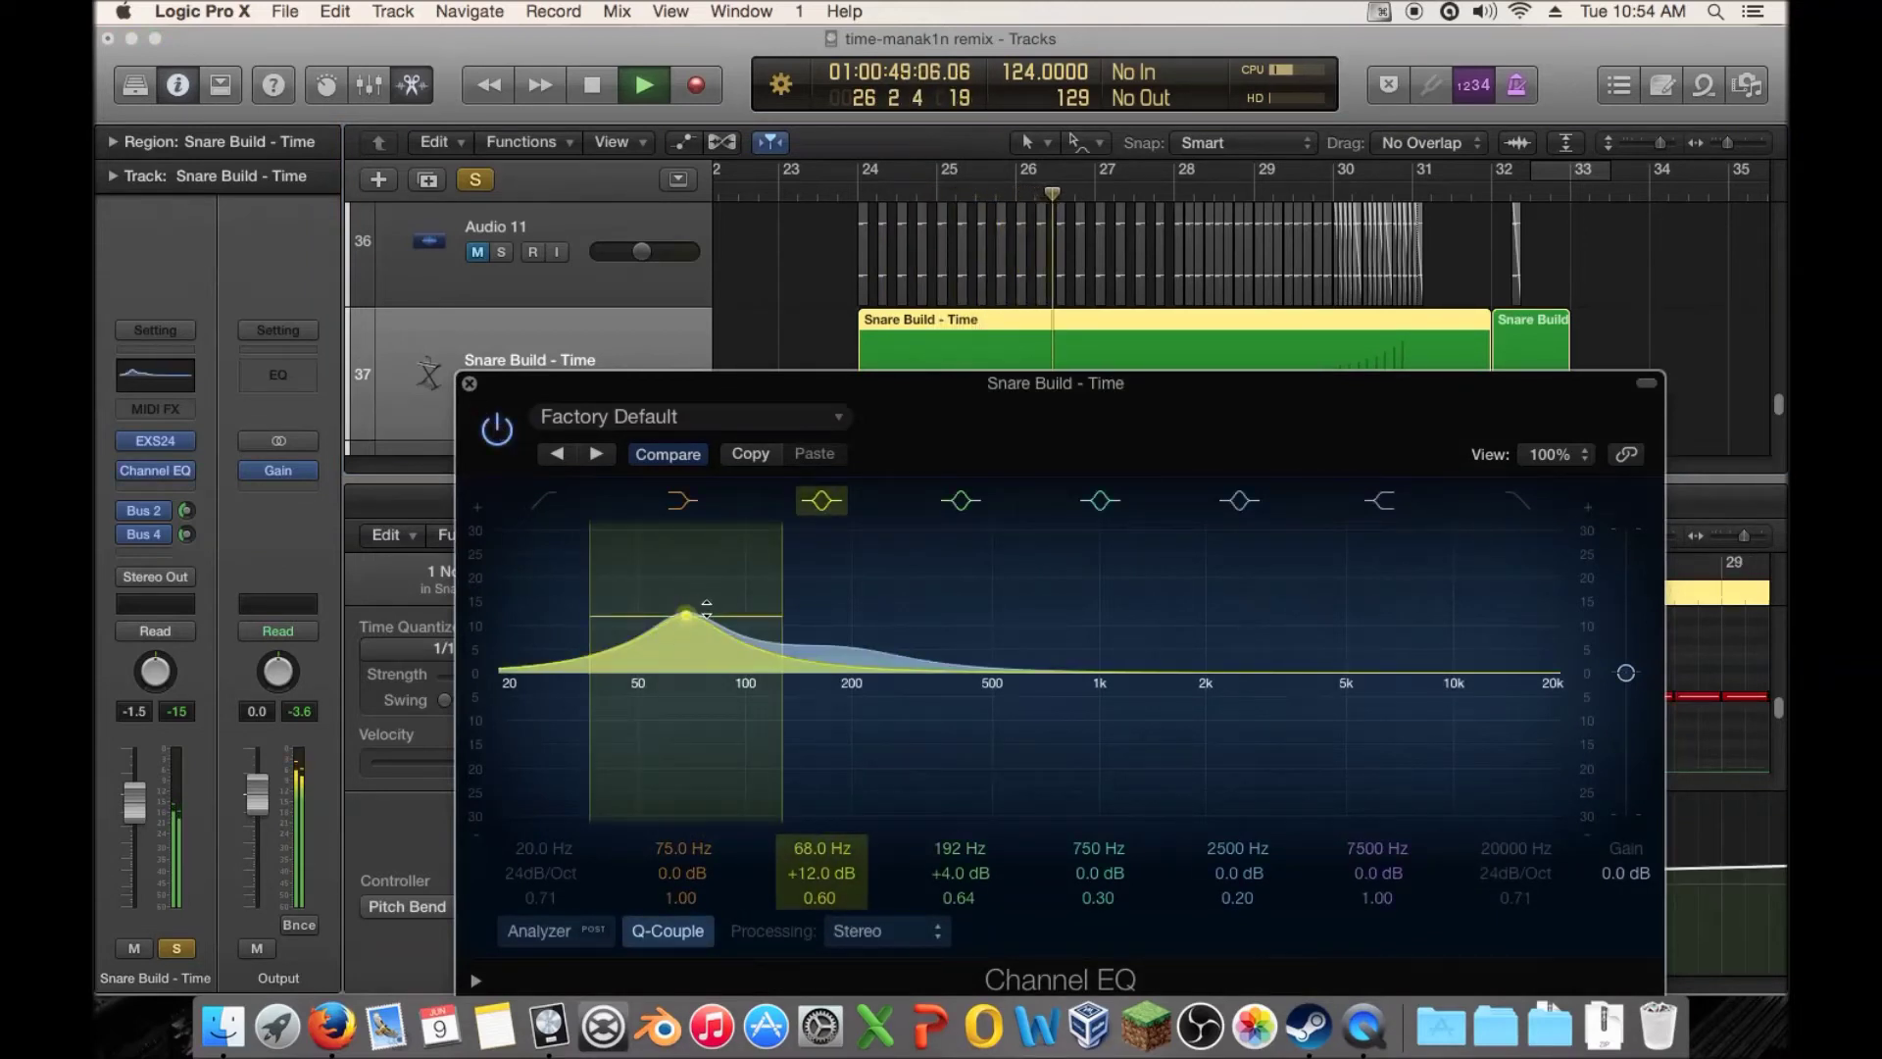
# Lower the 68 Hz boost to +8.0 dB, then close the Channel EQ and stop playback
pyautogui.moveTo(707, 604); pyautogui.dragTo(708, 635)
pyautogui.click(500, 432)
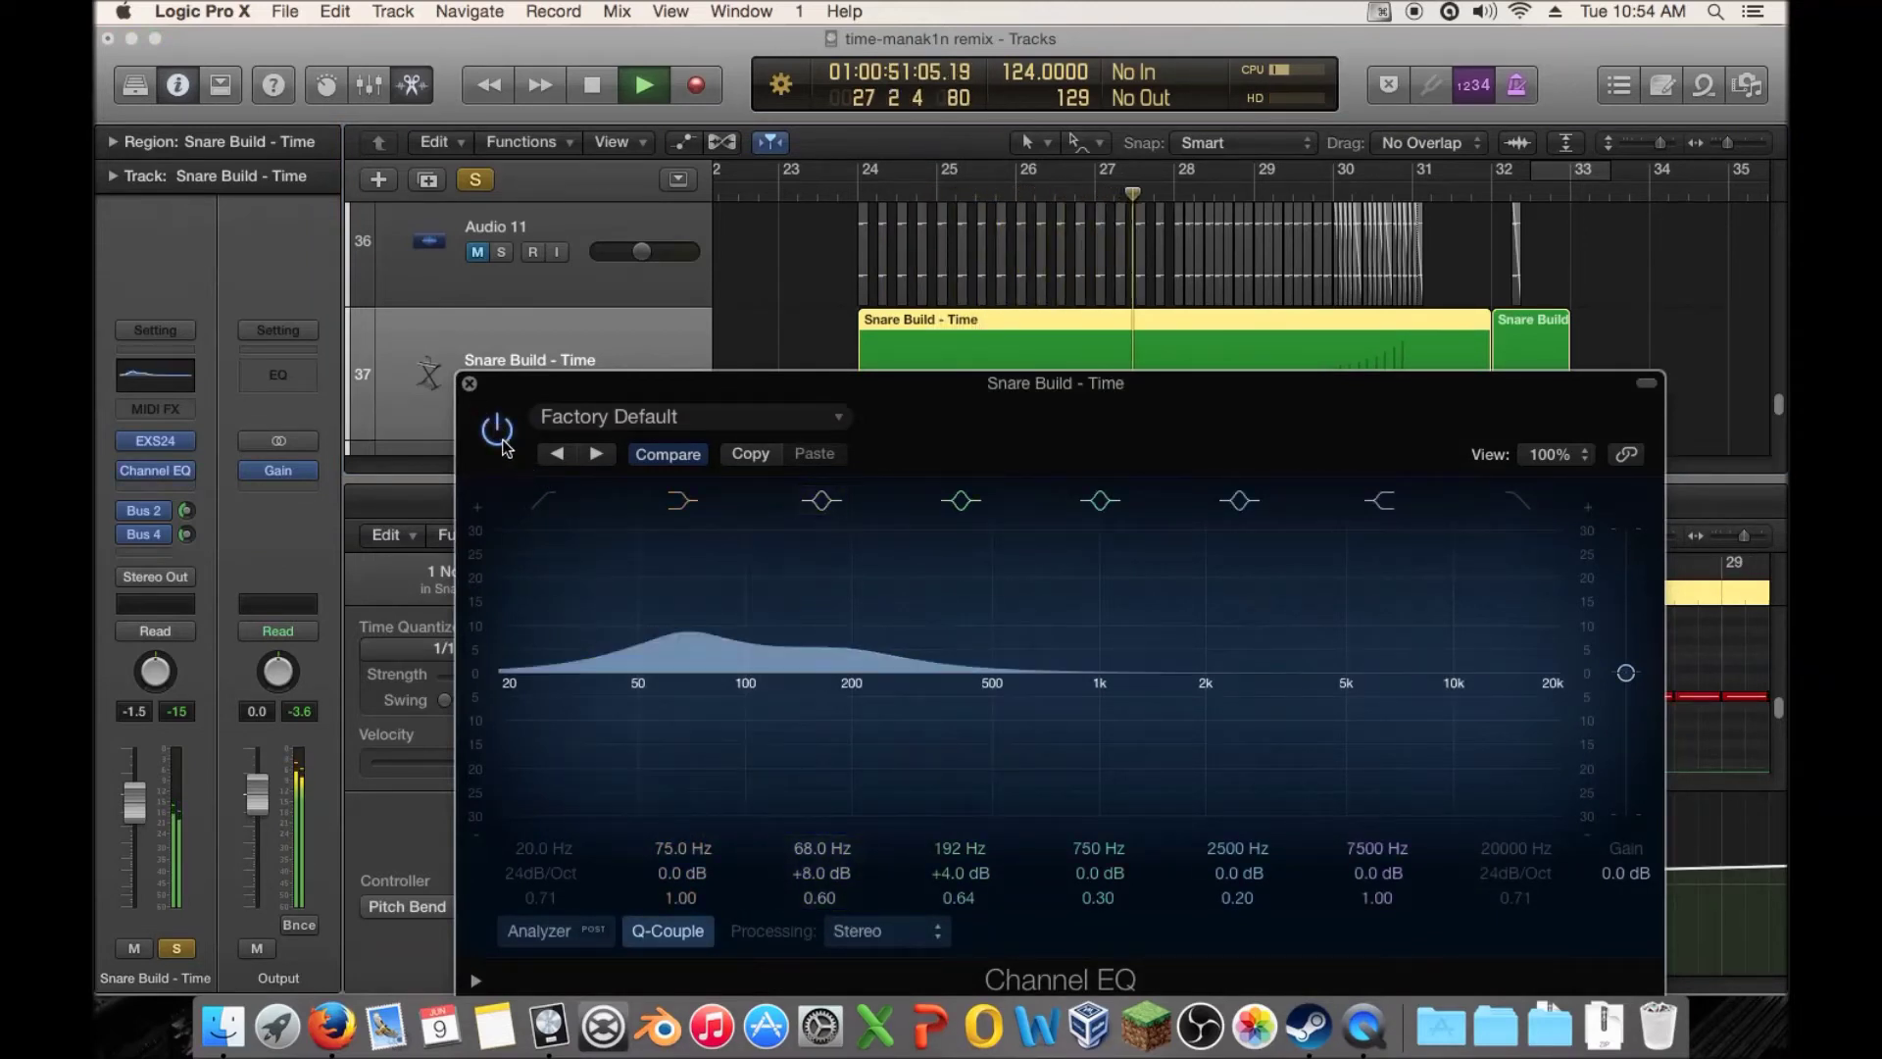
pyautogui.click(467, 383)
pyautogui.press('space')
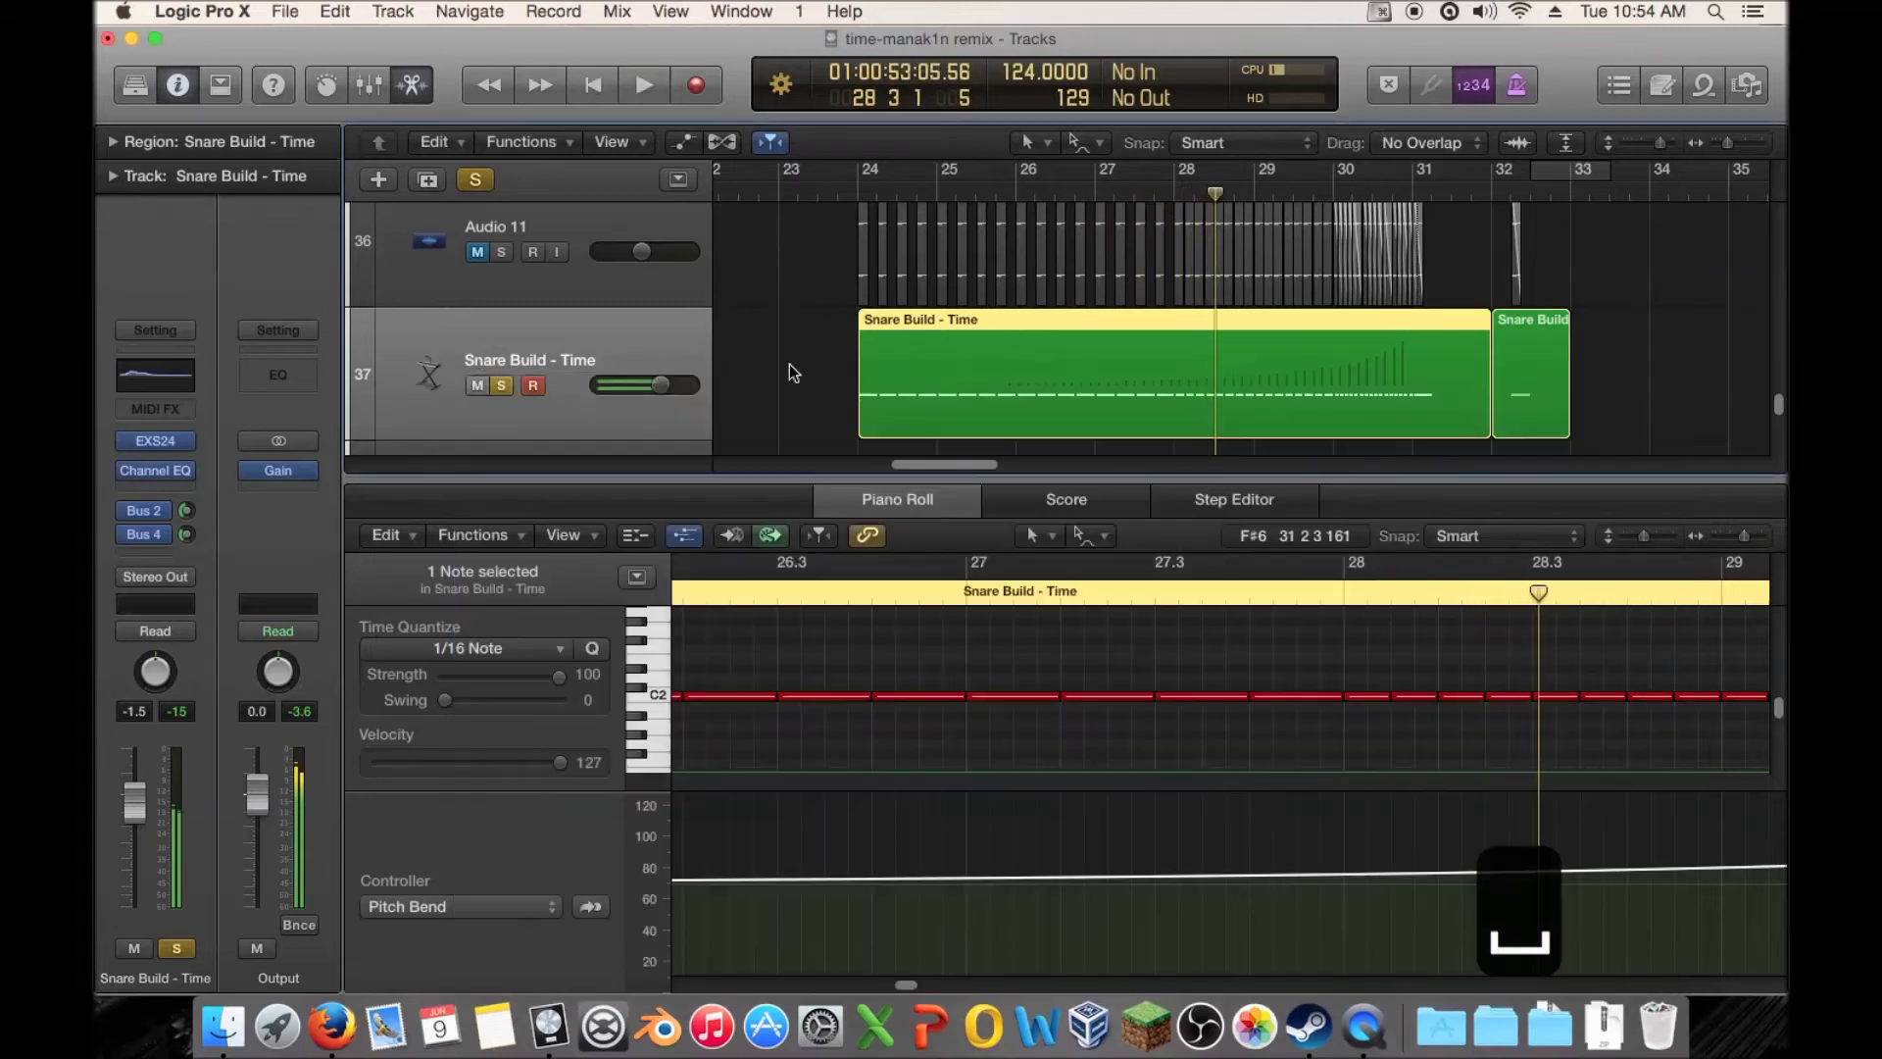
# Hide the Piano Roll and unsolo the Snare Build - Time track, with the playhead at bar 23
pyautogui.click(861, 193)
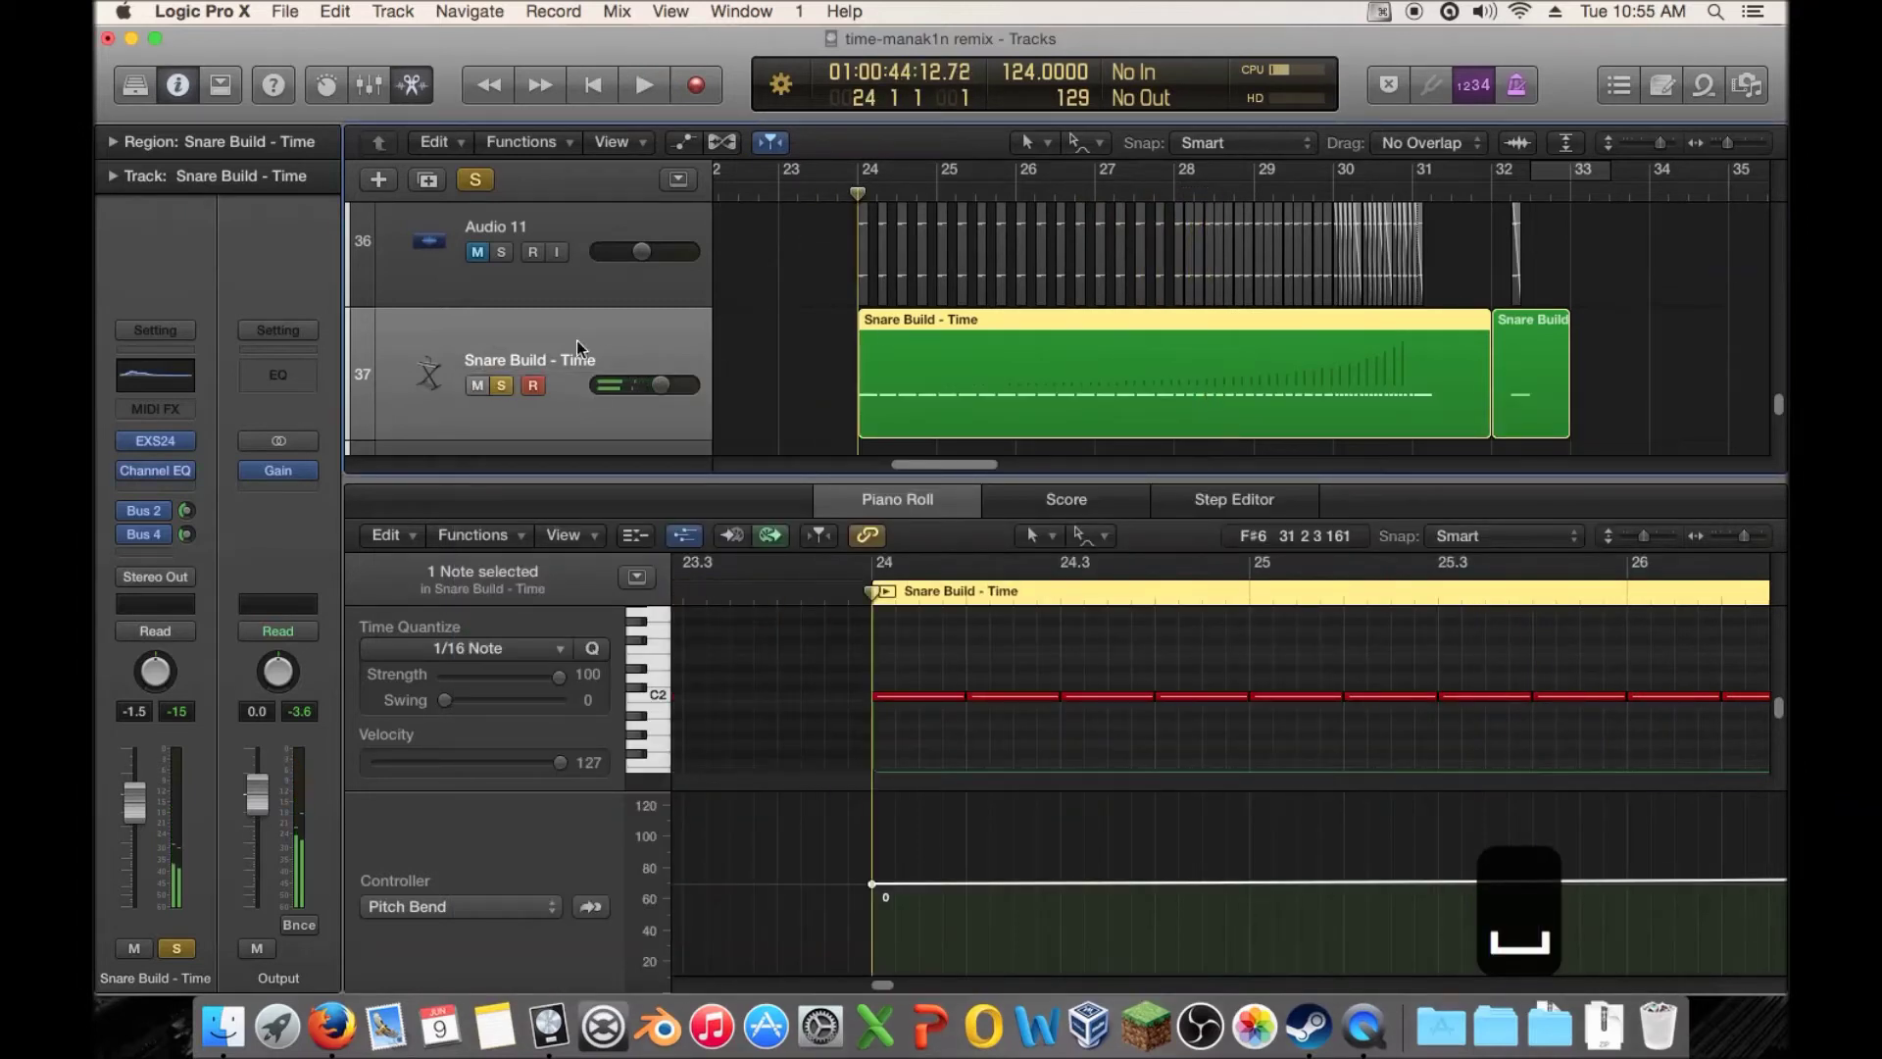
pyautogui.hscroll(-2, 990, 332)
pyautogui.moveTo(1089, 480); pyautogui.dragTo(1089, 980)
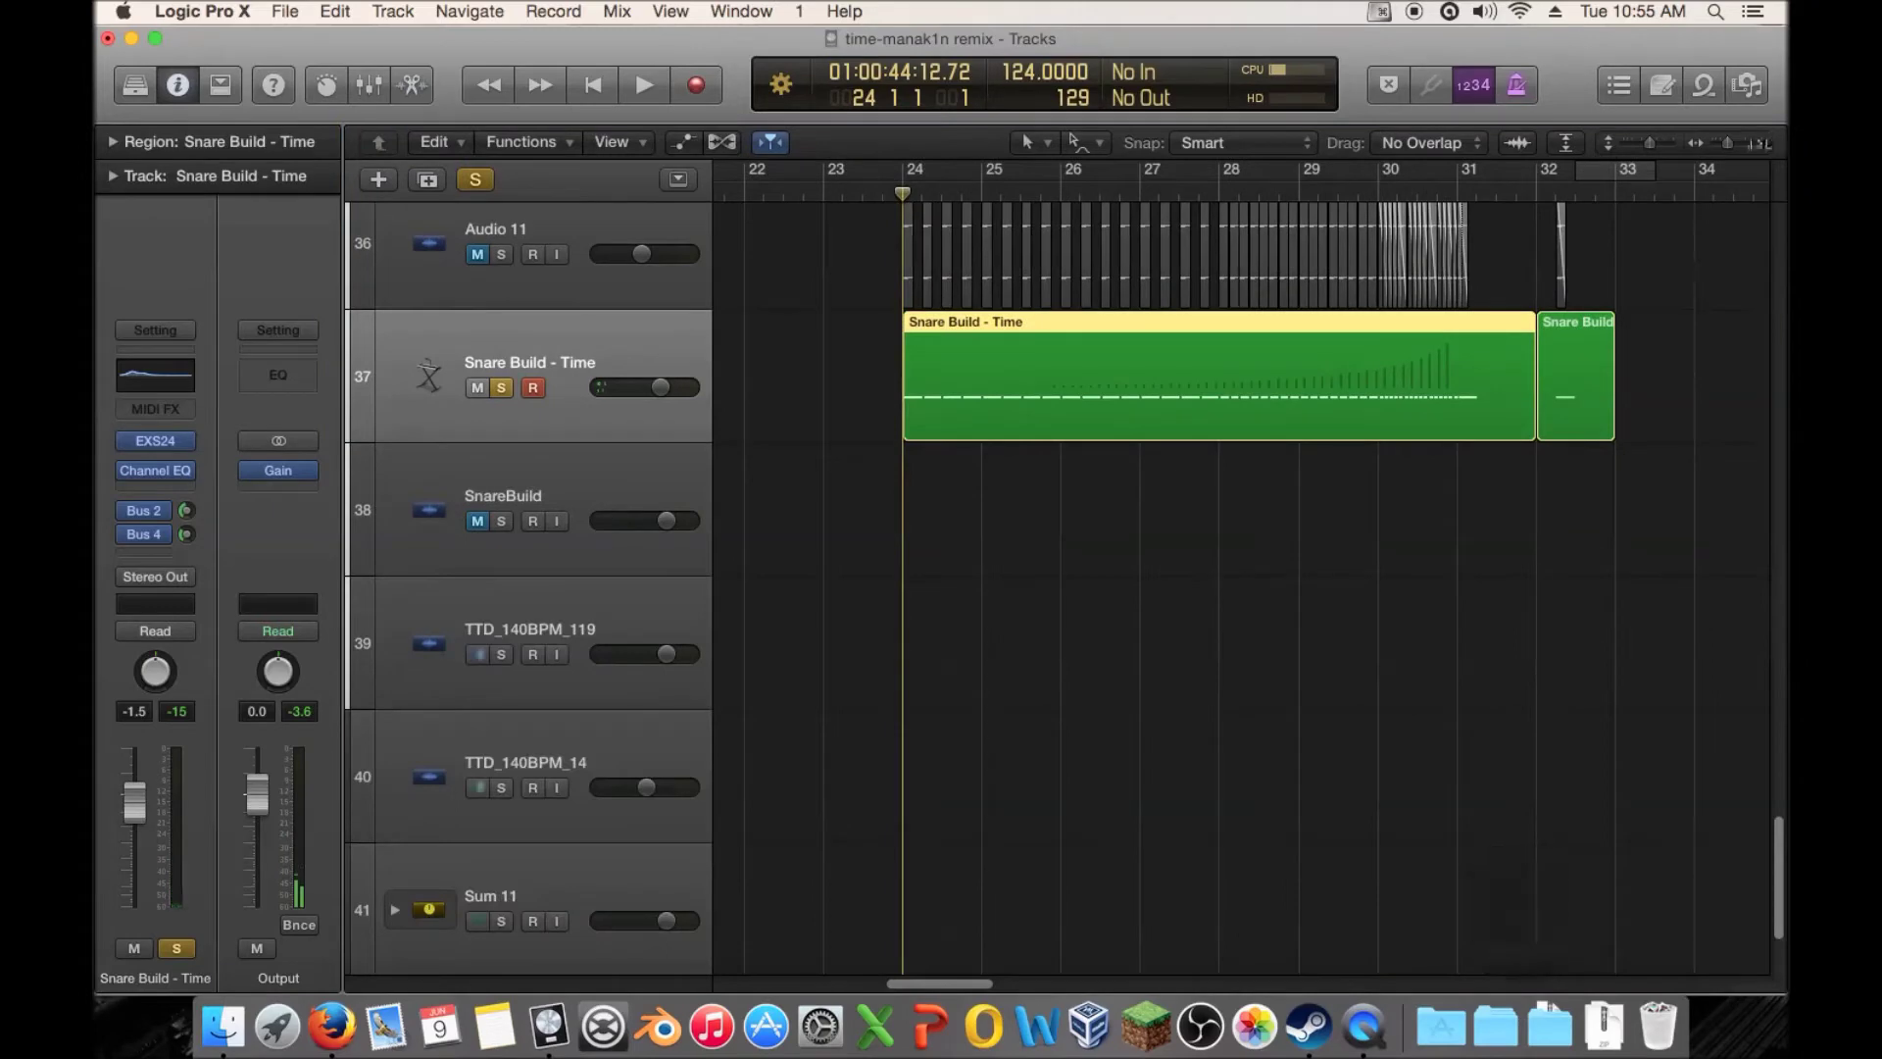
pyautogui.moveTo(1726, 144); pyautogui.dragTo(1646, 143)
pyautogui.scroll(5, 1158, 412)
pyautogui.scroll(3, 1159, 412)
pyautogui.scroll(-7, 1156, 413)
pyautogui.moveTo(901, 192); pyautogui.dragTo(874, 190)
pyautogui.click(500, 345)
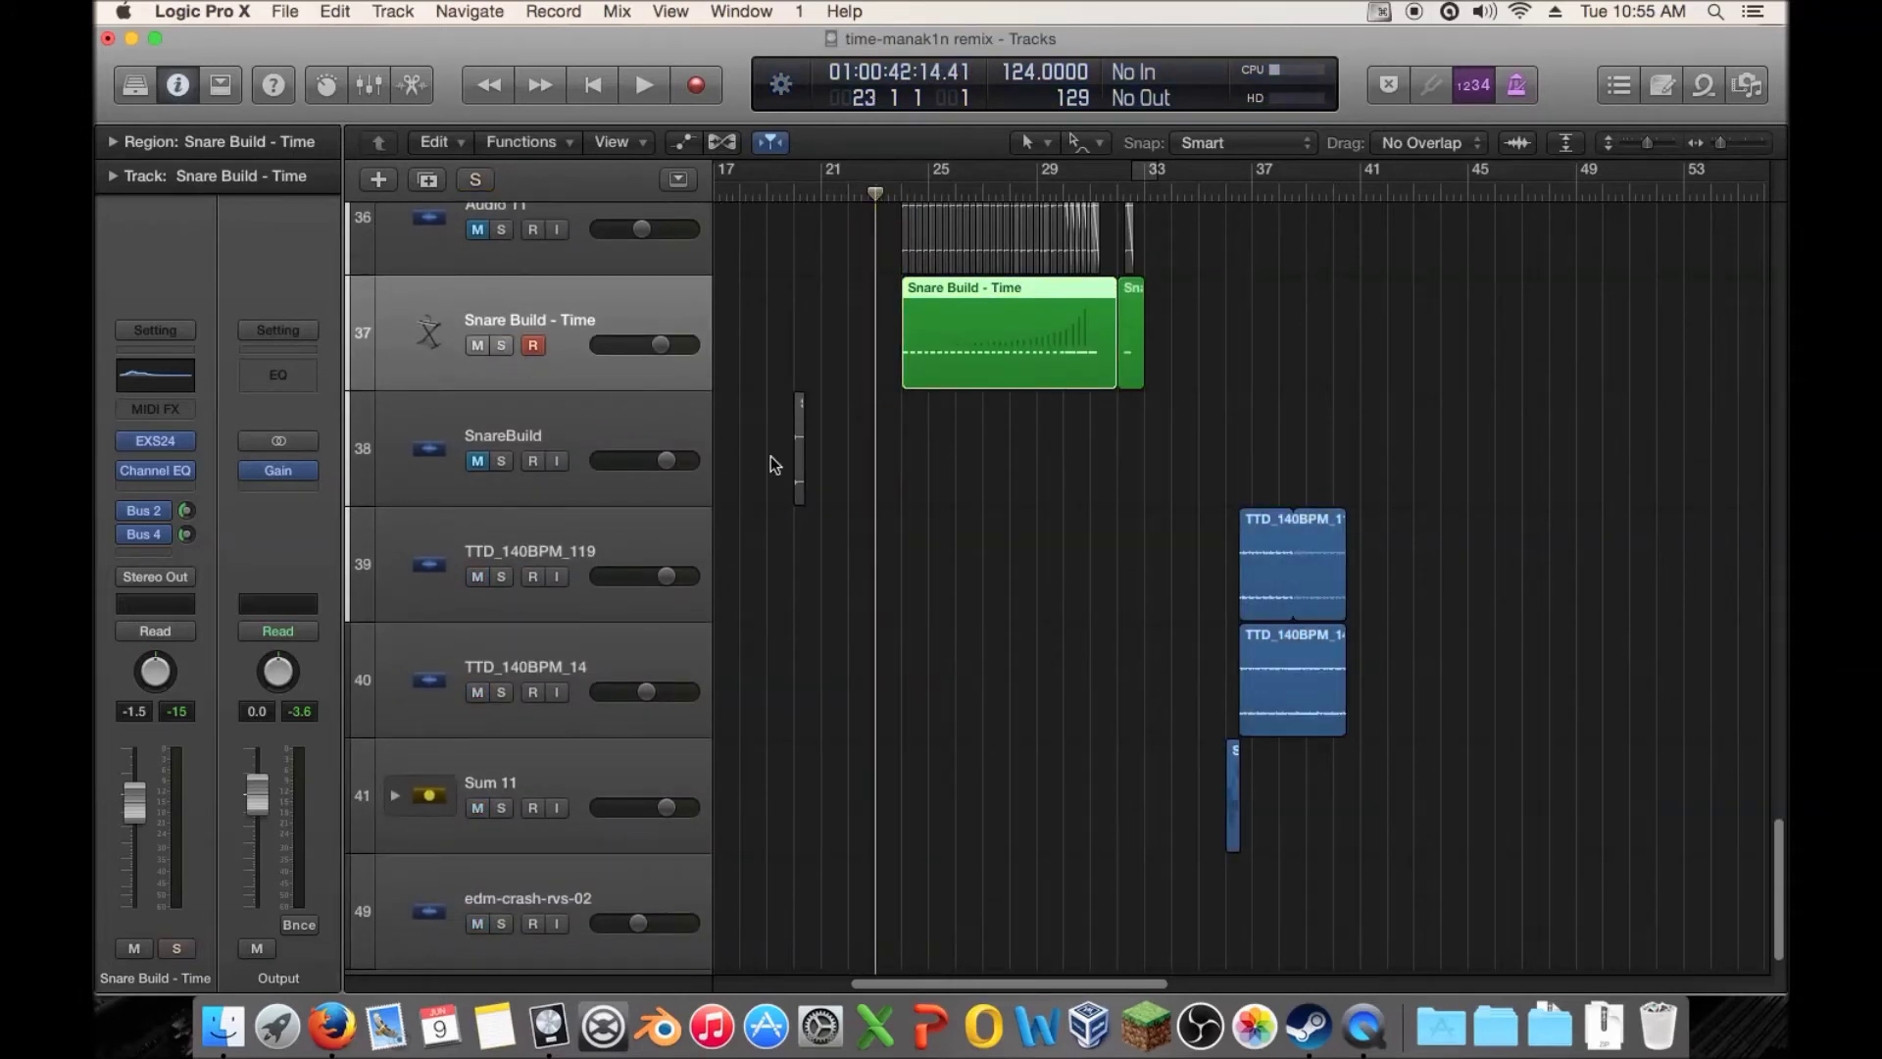
# Play the snare build-up within the full mix from bar 23 to about bar 33
pyautogui.press('space')
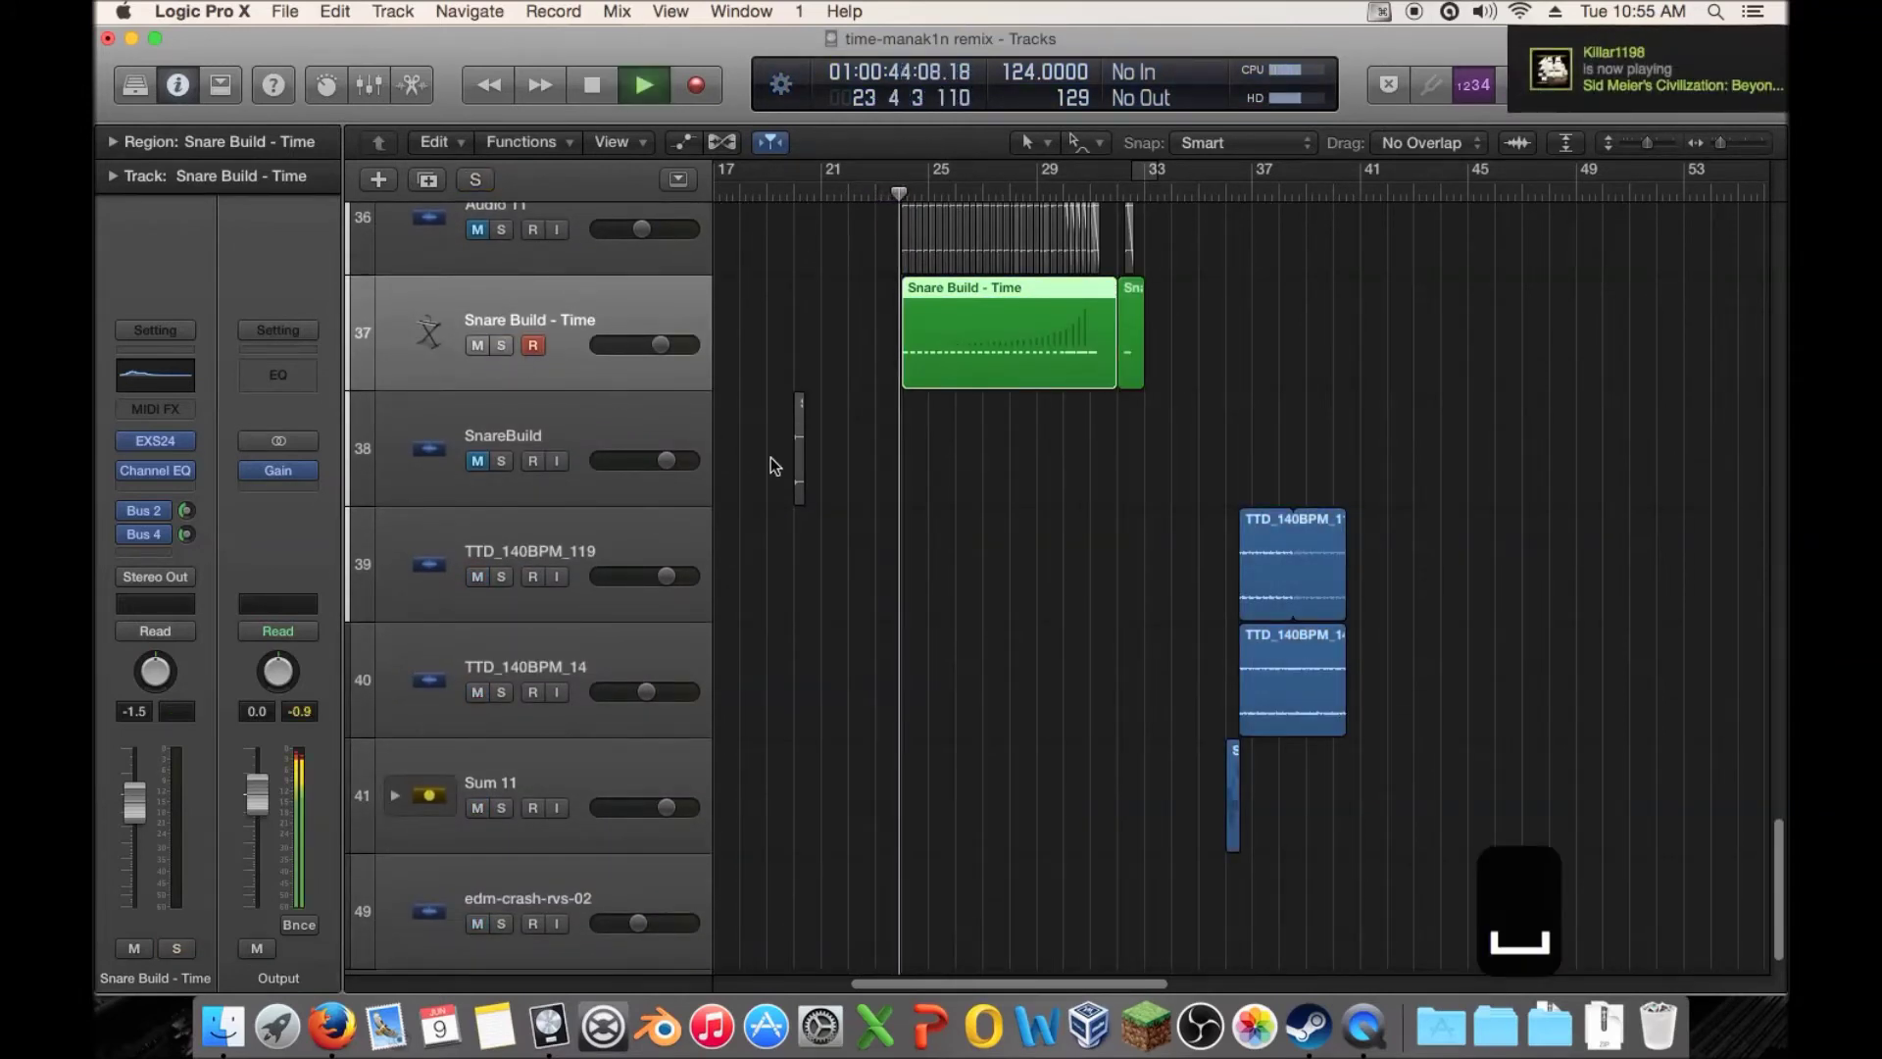
pyautogui.moveTo(127, 475)
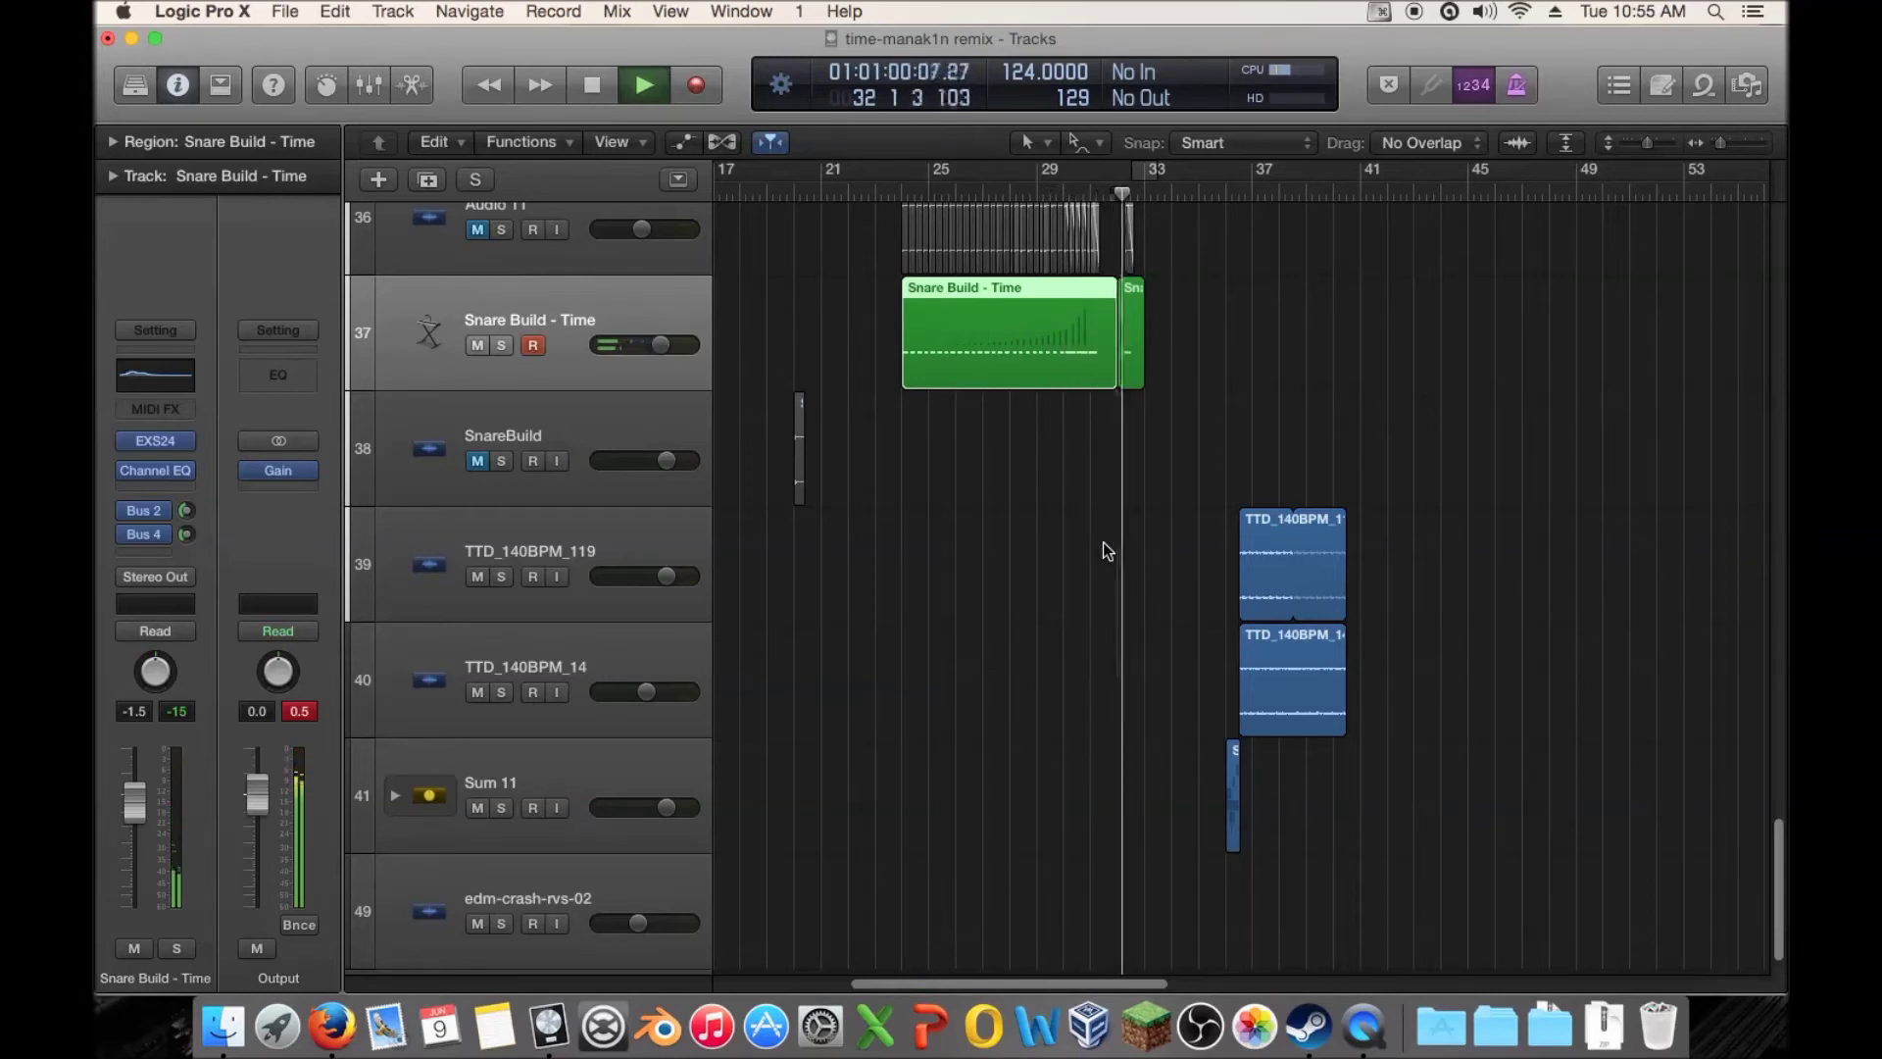
pyautogui.press('space')
# Extend the pitch bend value of 62 past bar 31 to about 31.3, dropping back to 0 shortly after the last note
pyautogui.doubleClick(1084, 363)
pyautogui.moveTo(882, 978); pyautogui.dragTo(939, 974)
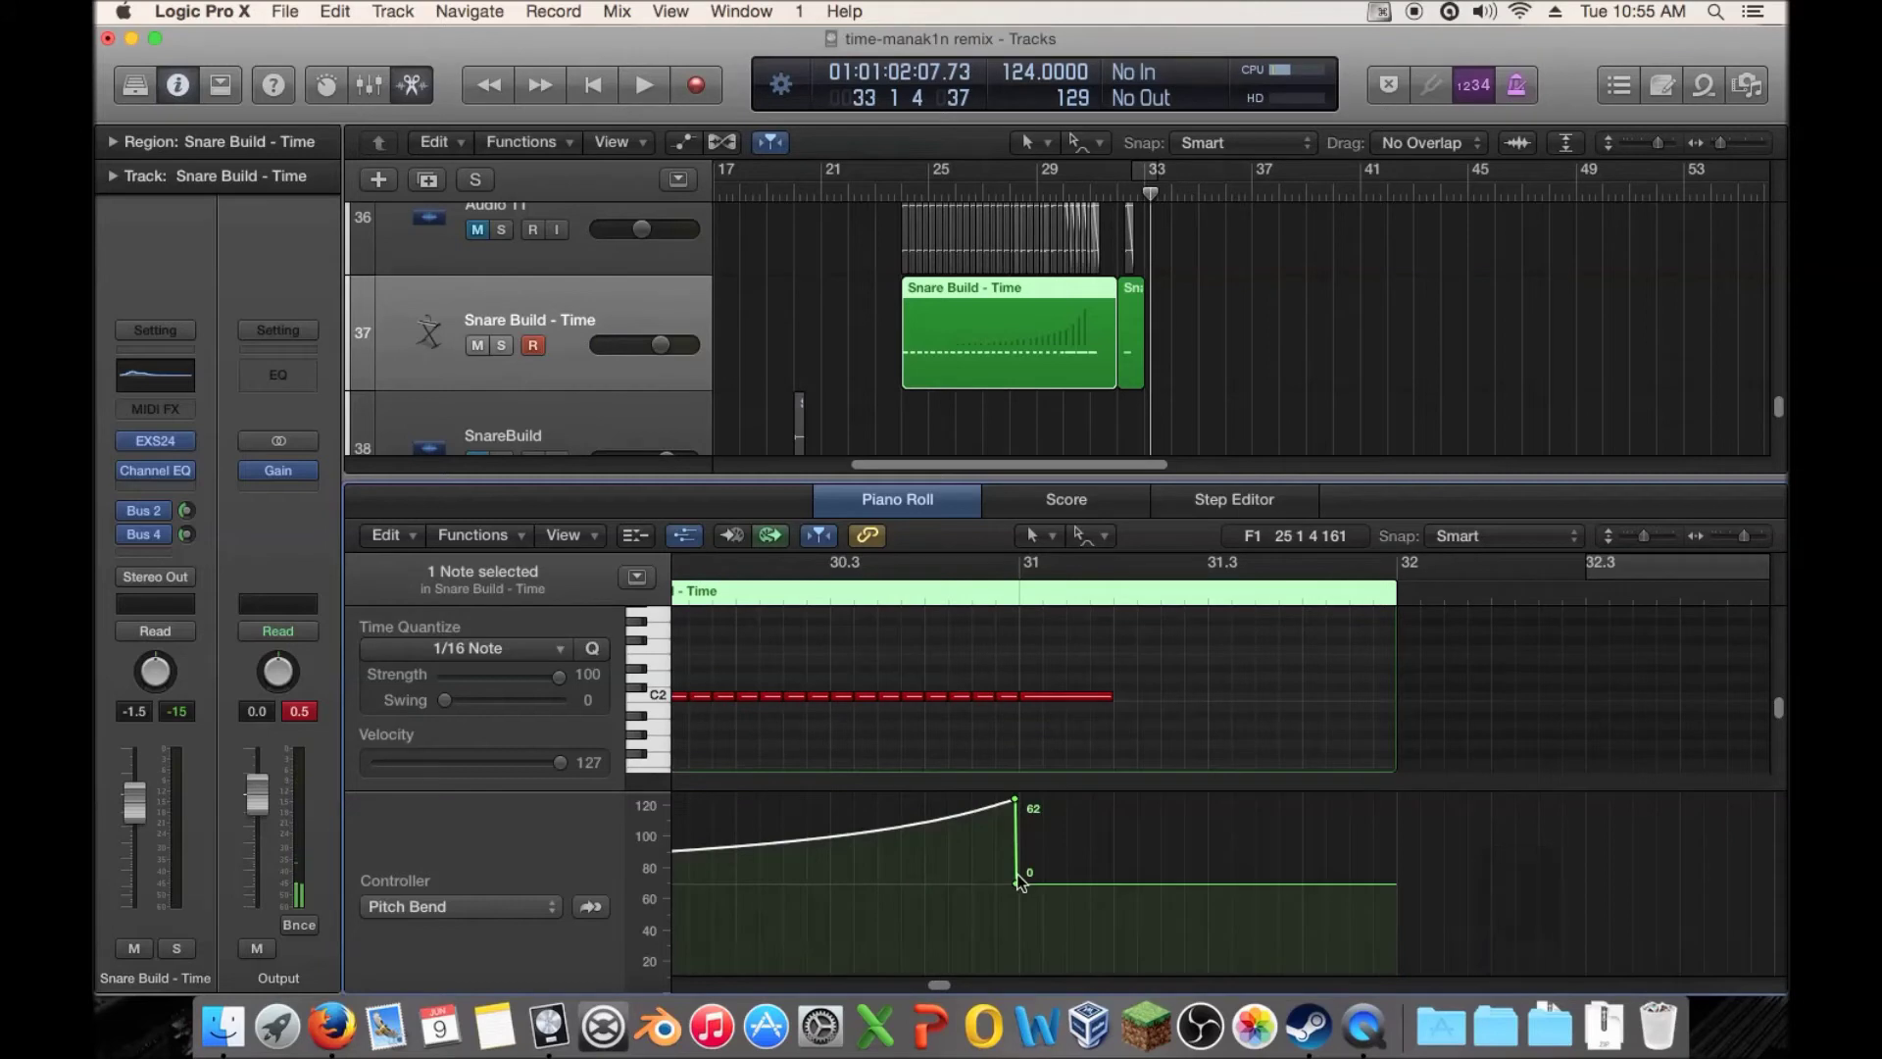
pyautogui.moveTo(1016, 883); pyautogui.dragTo(1020, 799)
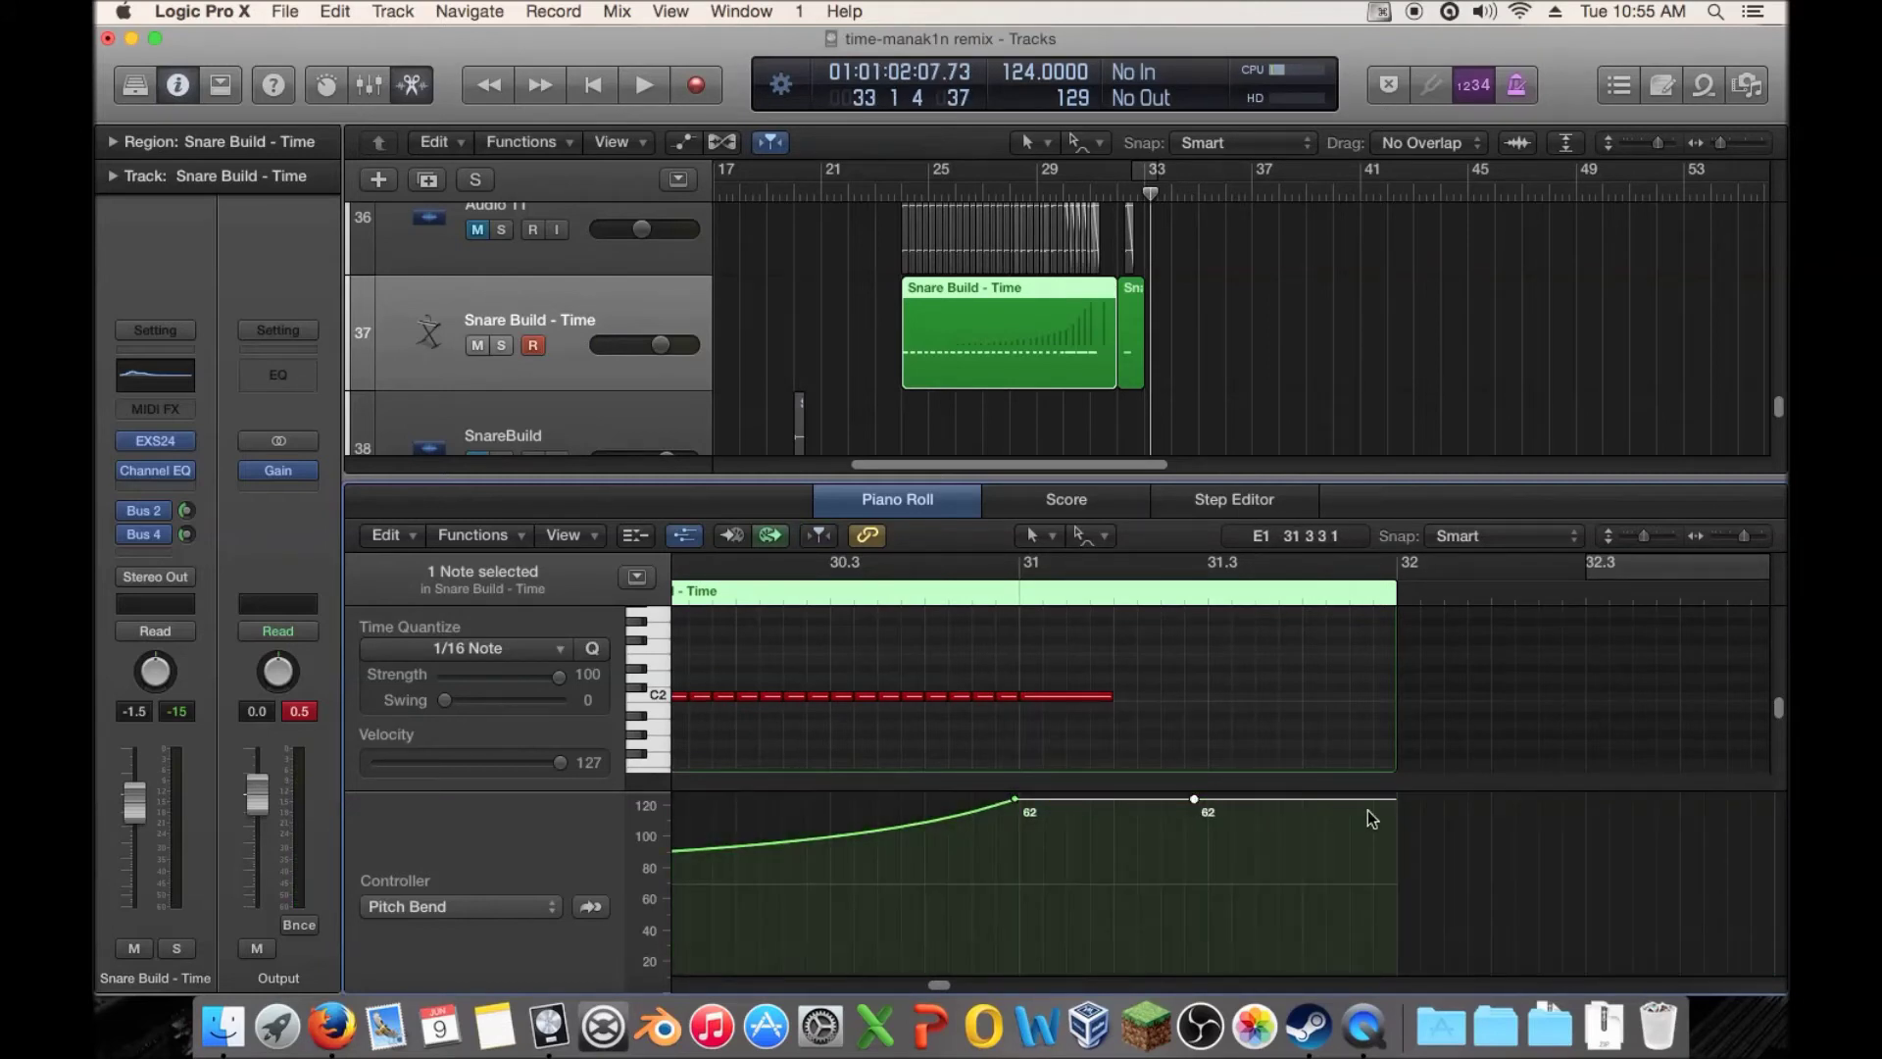
pyautogui.moveTo(1229, 799); pyautogui.dragTo(1229, 883)
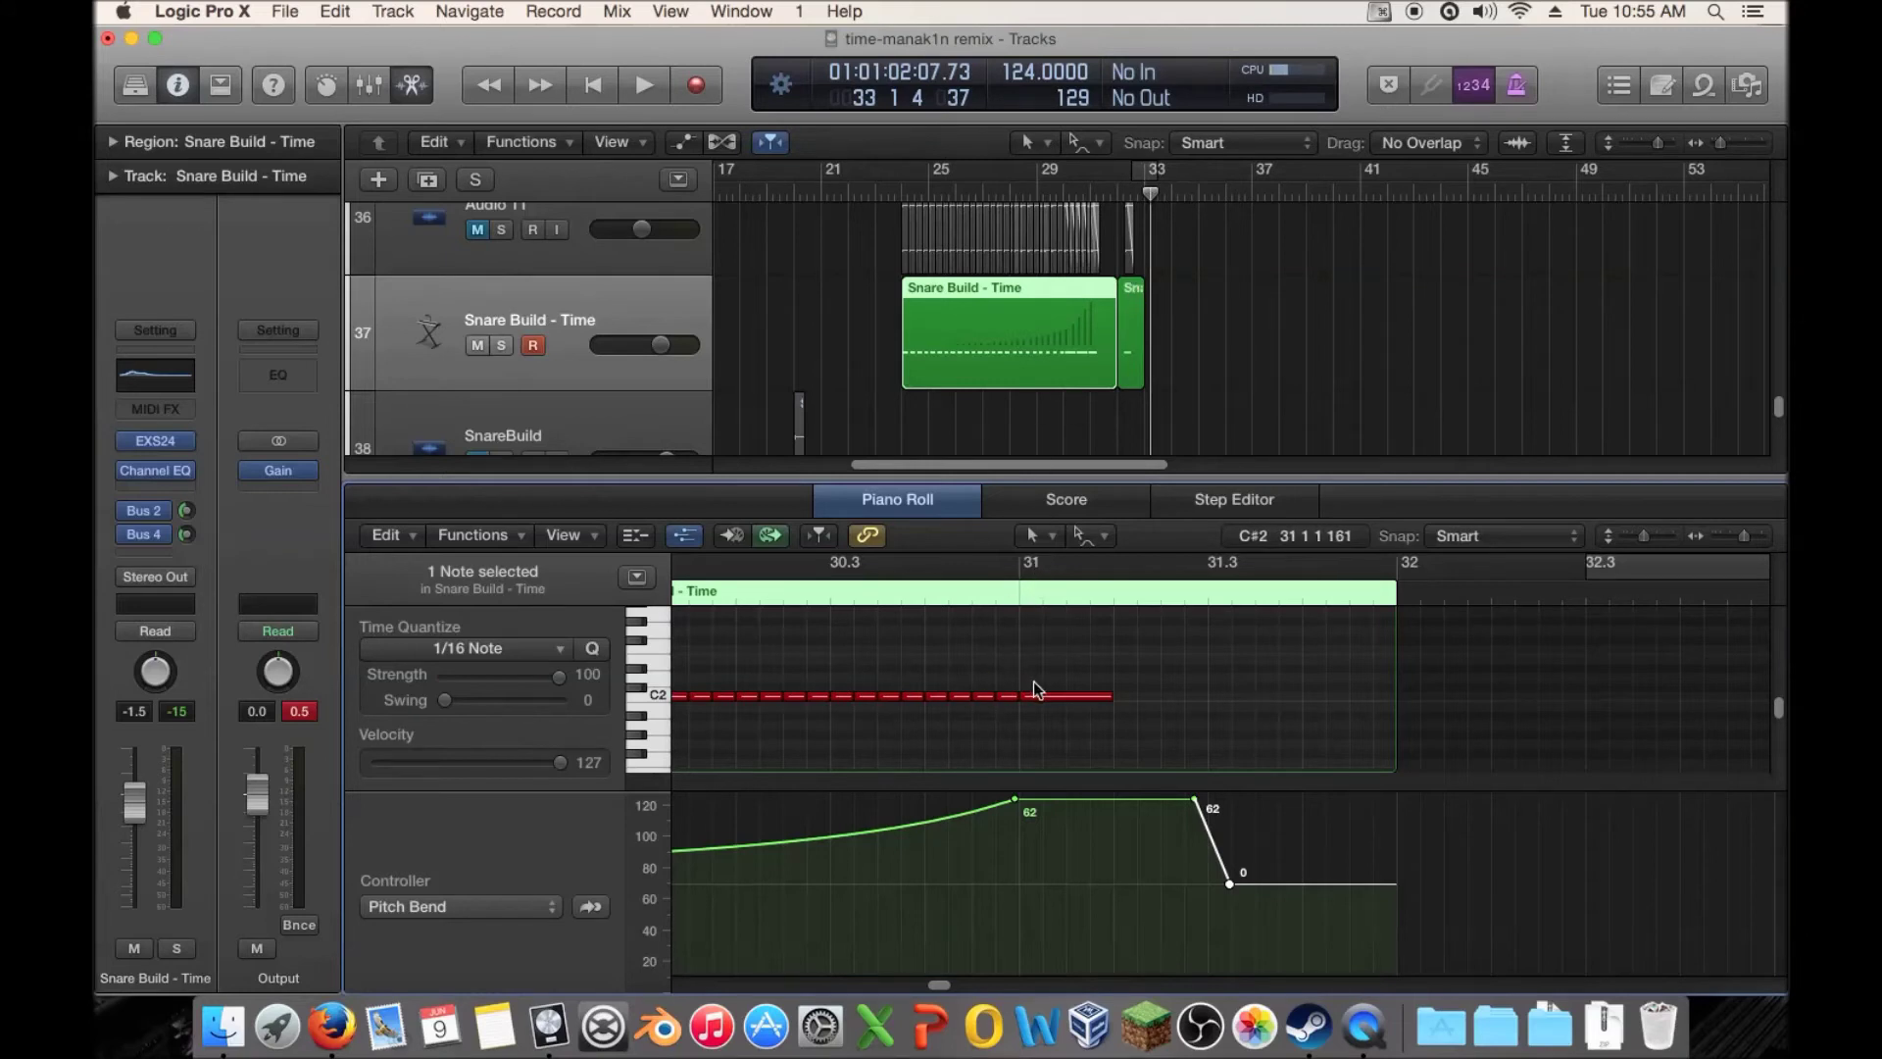
# Play the end of the build-up from about bar 29 into the drop and hide the Piano Roll
pyautogui.doubleClick(1050, 192)
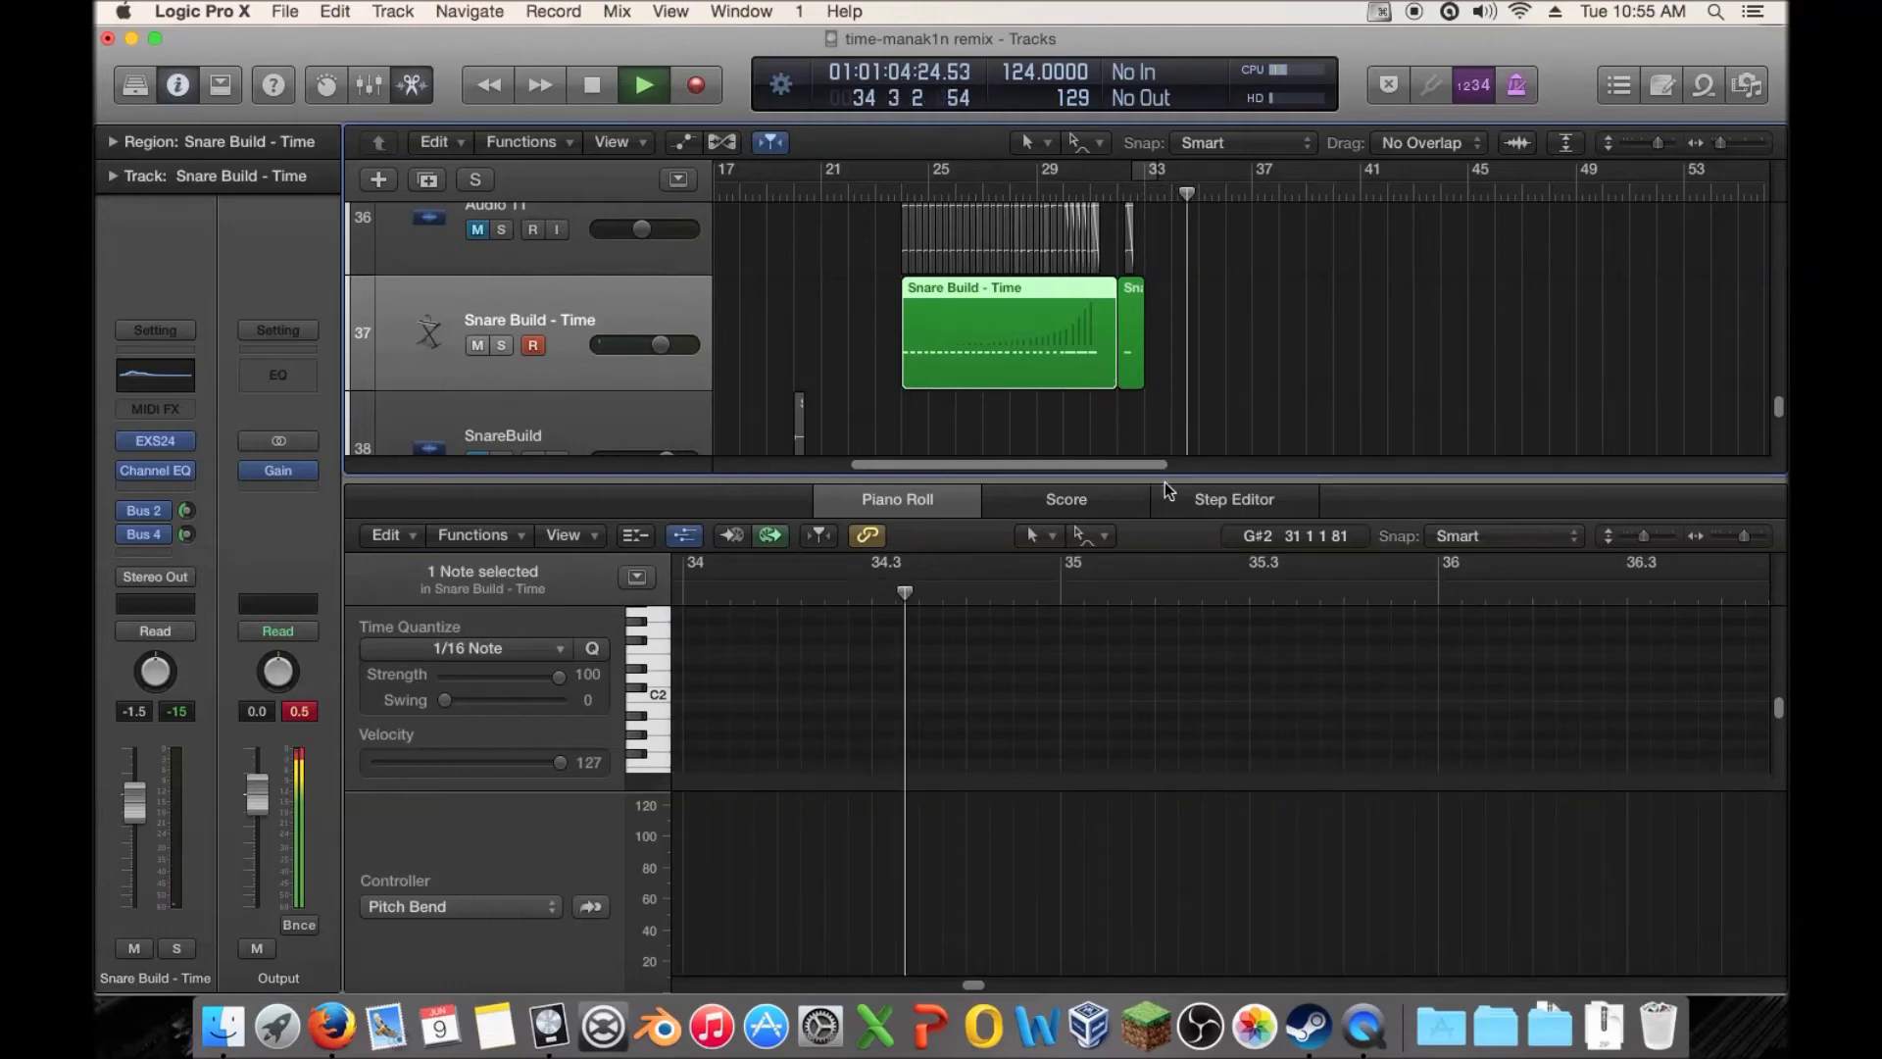
pyautogui.press('e')
pyautogui.press('space')
# Group the edm-snare-11 and Audio 11 tracks into a Folder Stack
pyautogui.scroll(5, 1232, 427)
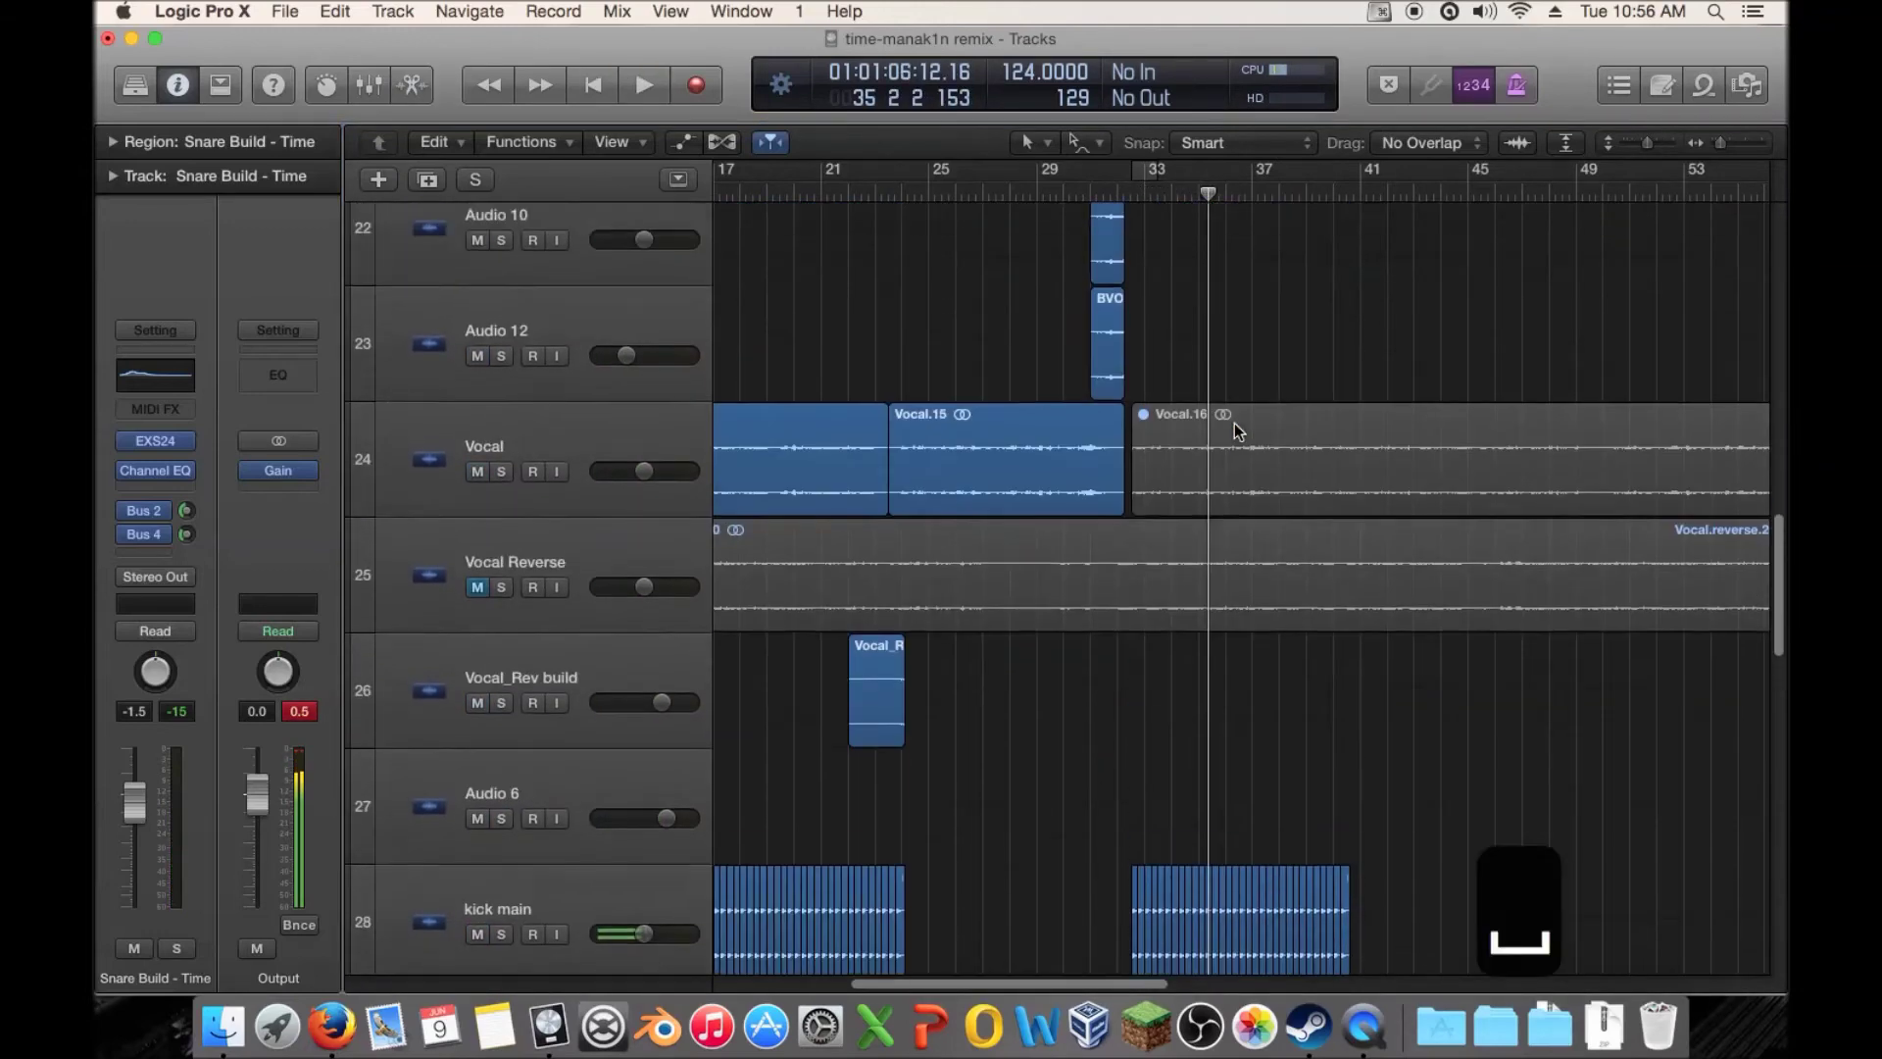
pyautogui.scroll(-3, 1235, 422)
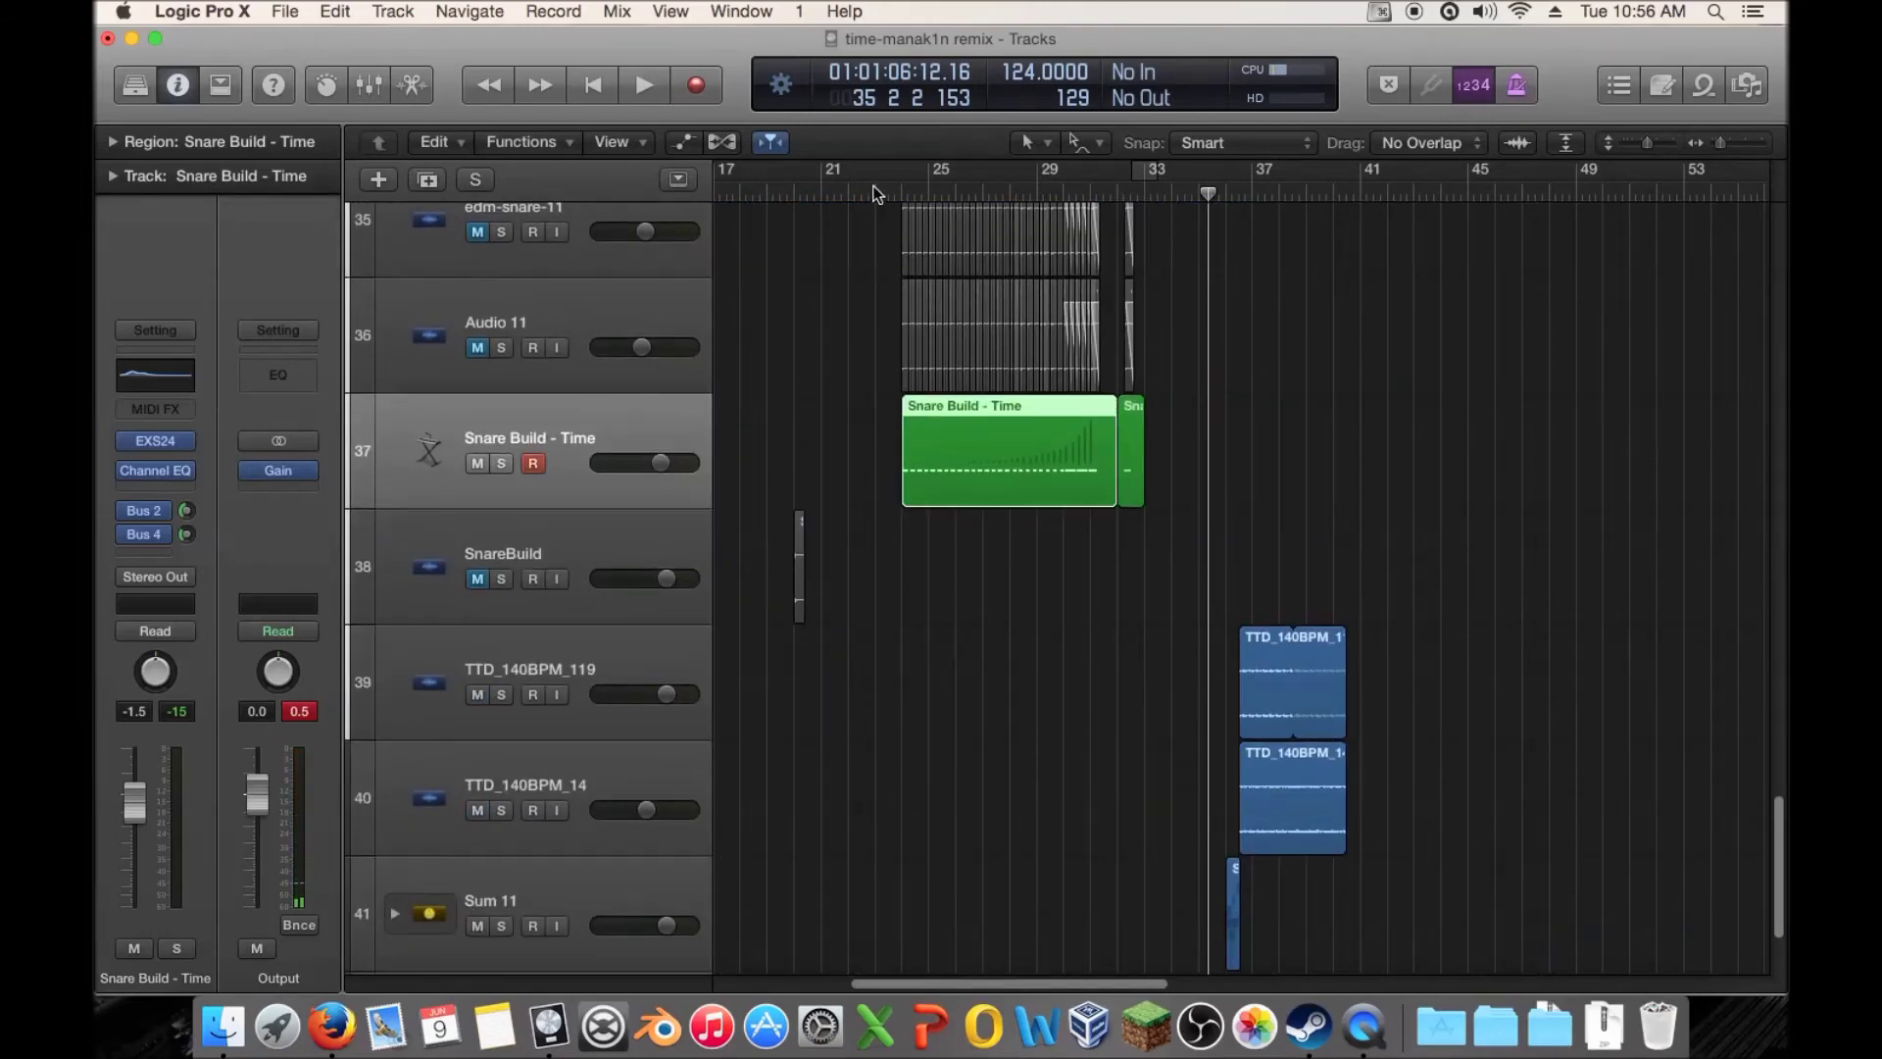
pyautogui.scroll(3, 524, 471)
pyautogui.click(527, 396)
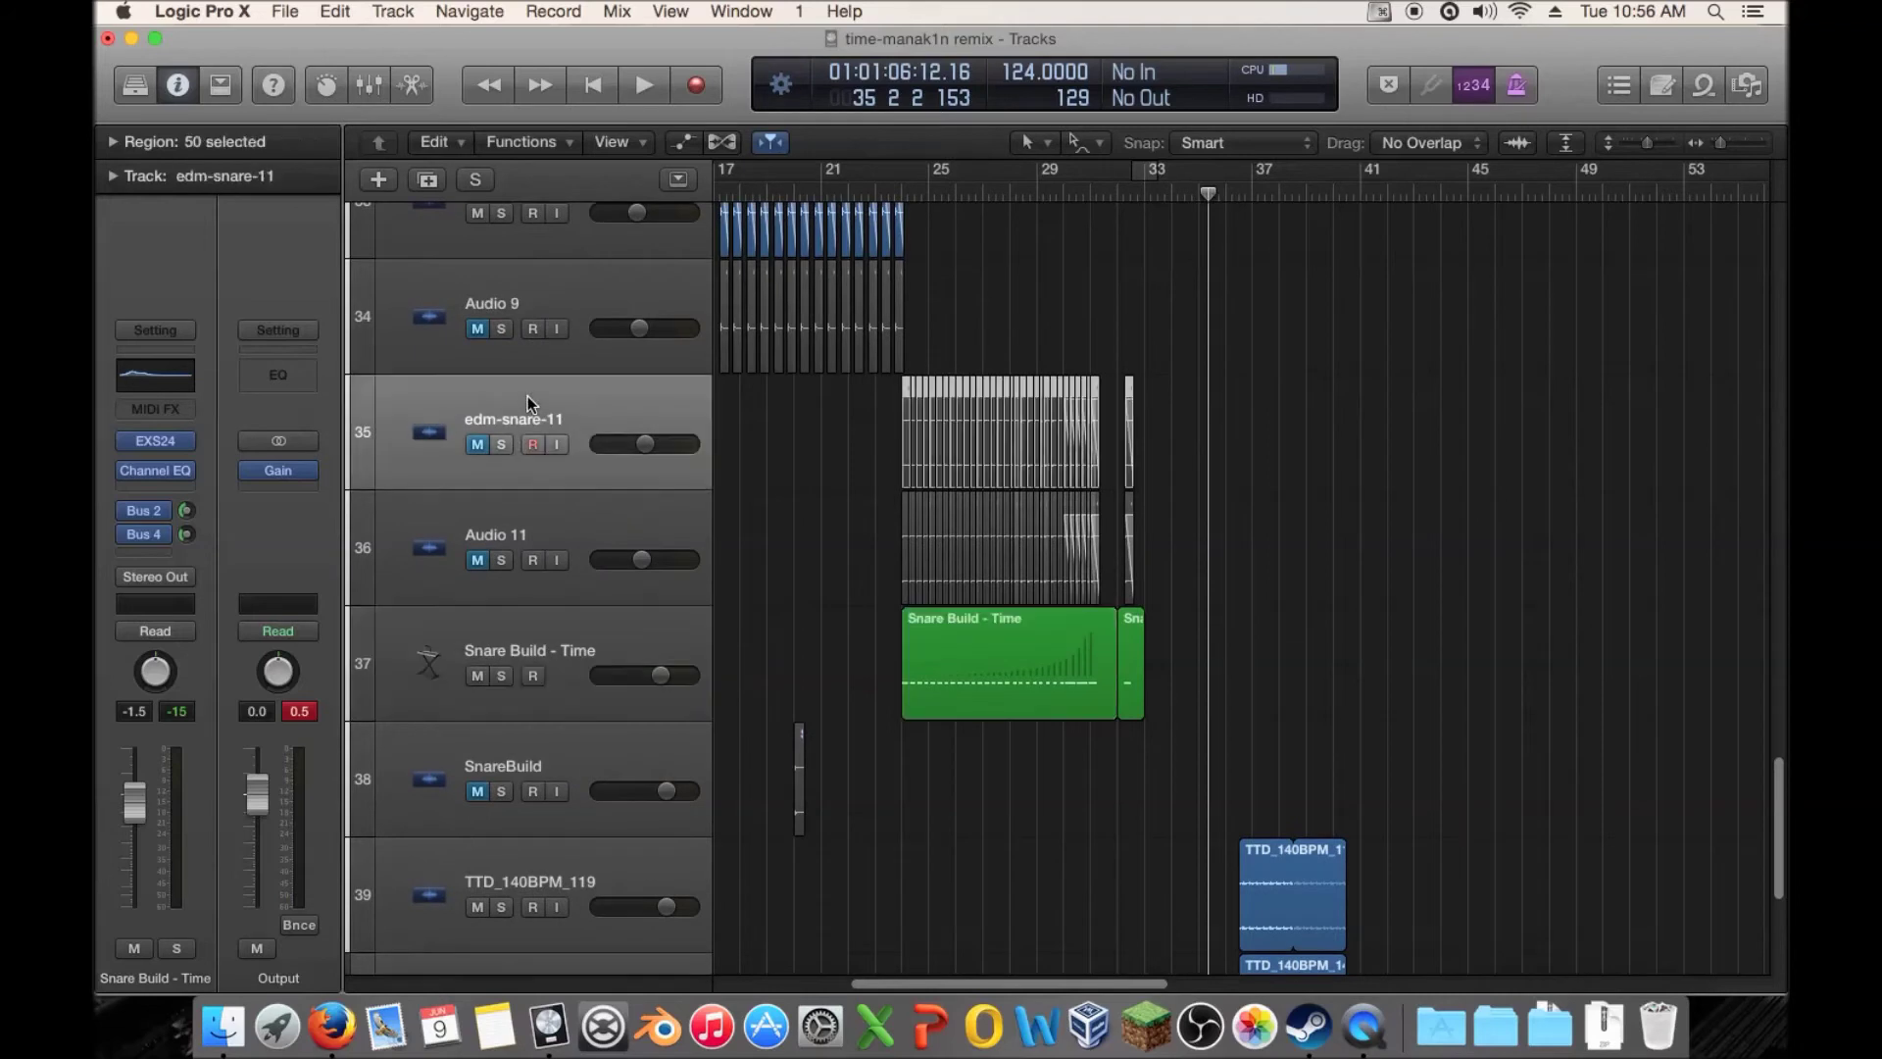
pyautogui.keyDown('shift'); pyautogui.click(514, 515); pyautogui.keyUp('shift')
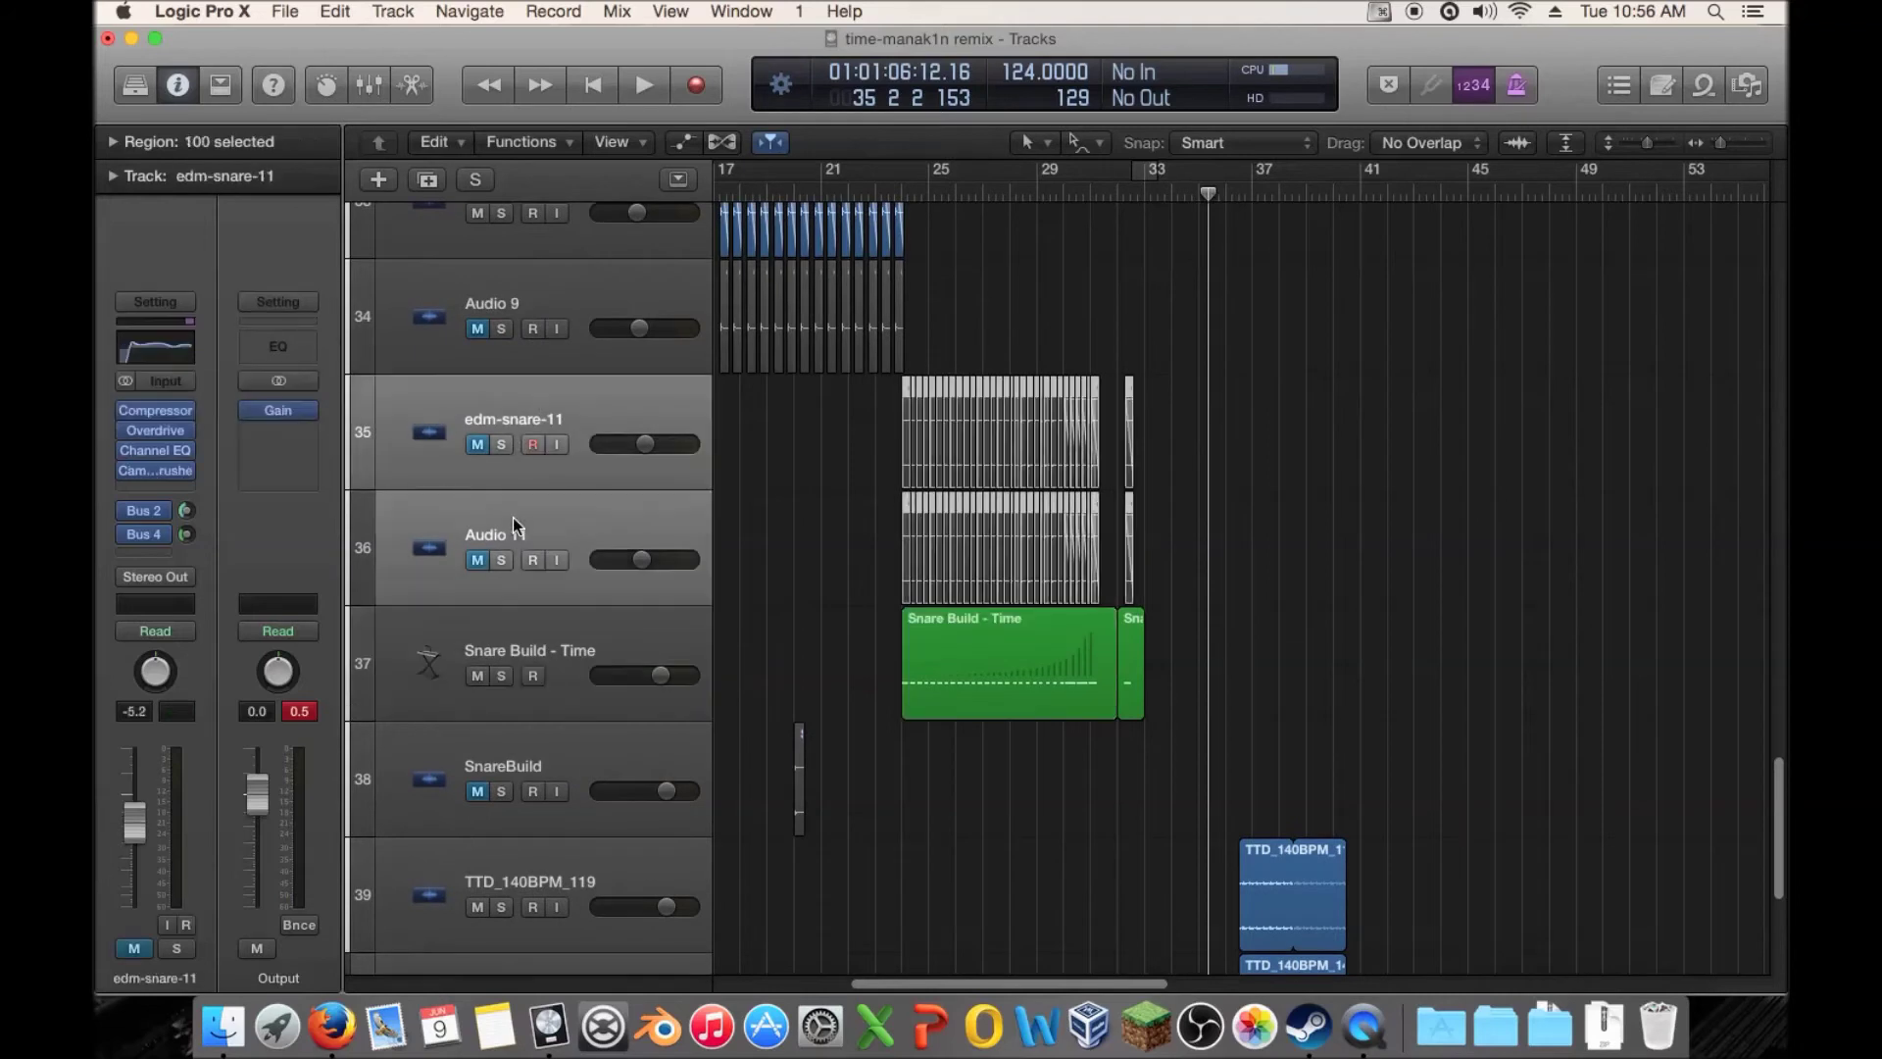
pyautogui.rightClick(567, 521)
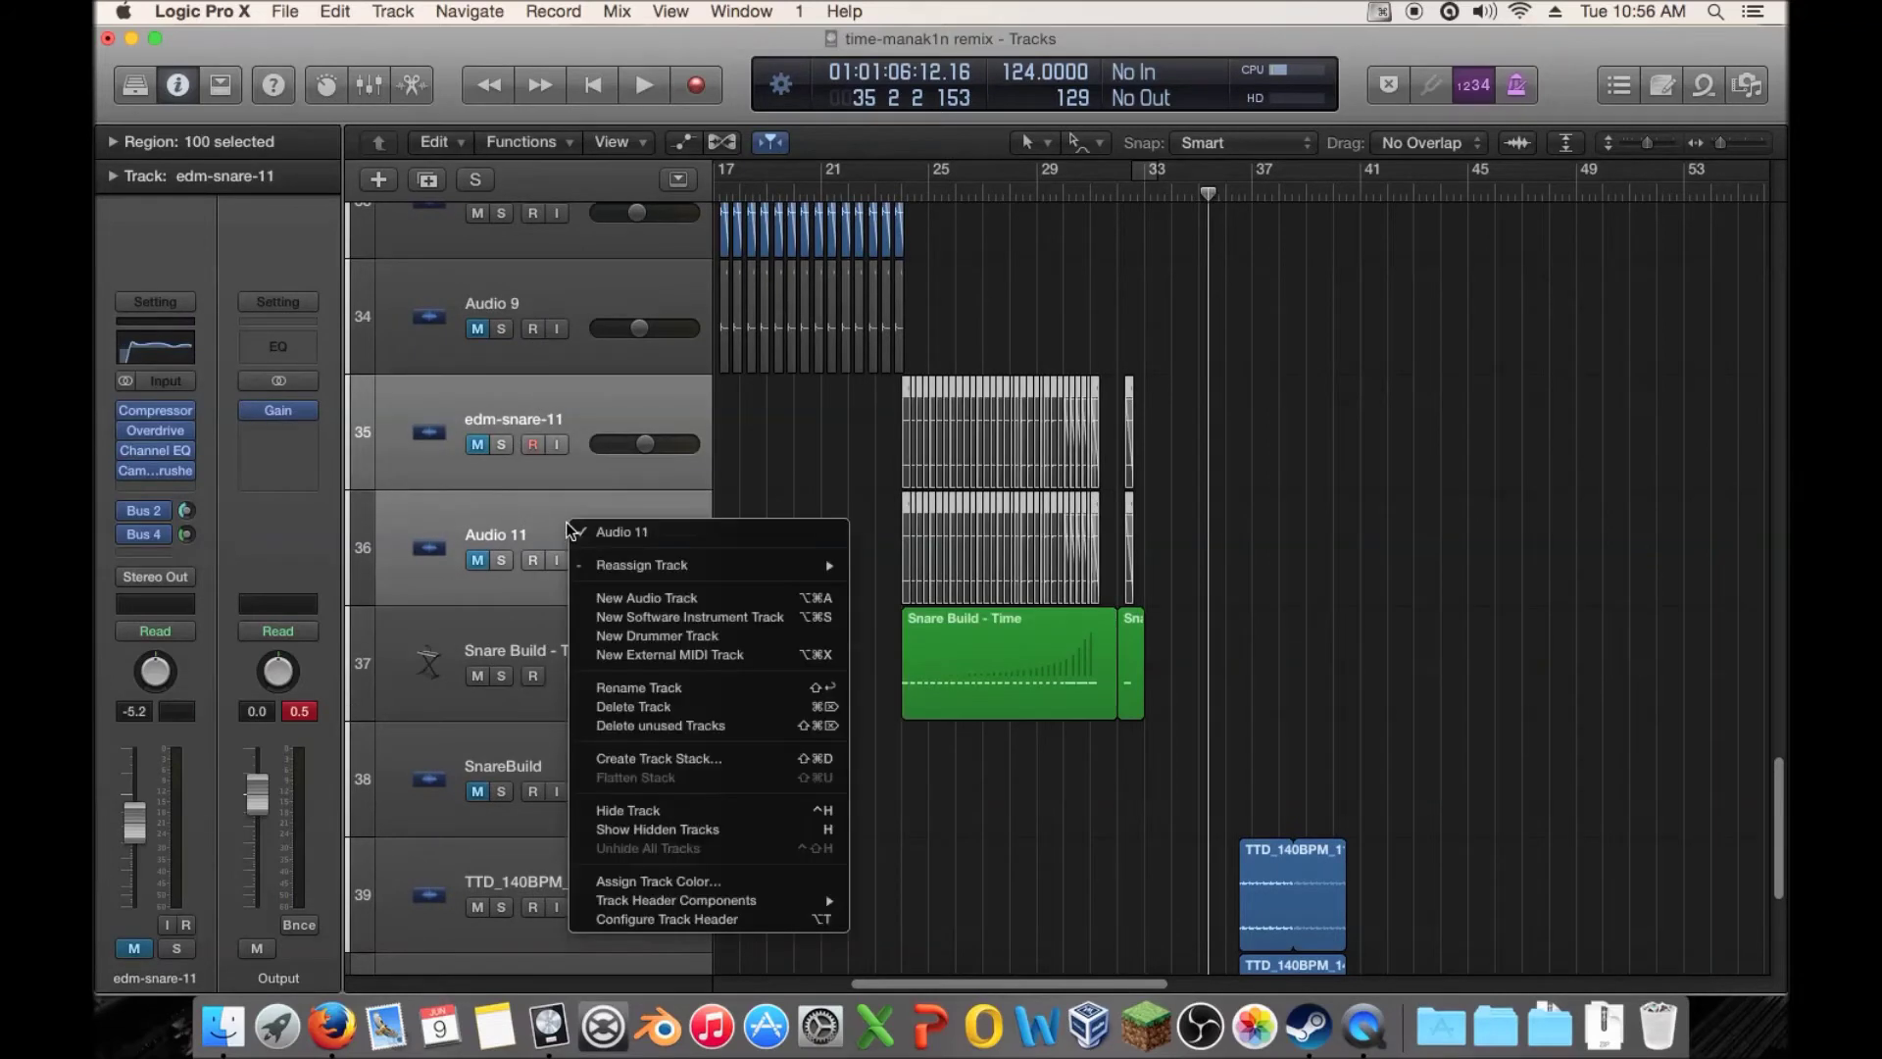
pyautogui.click(723, 757)
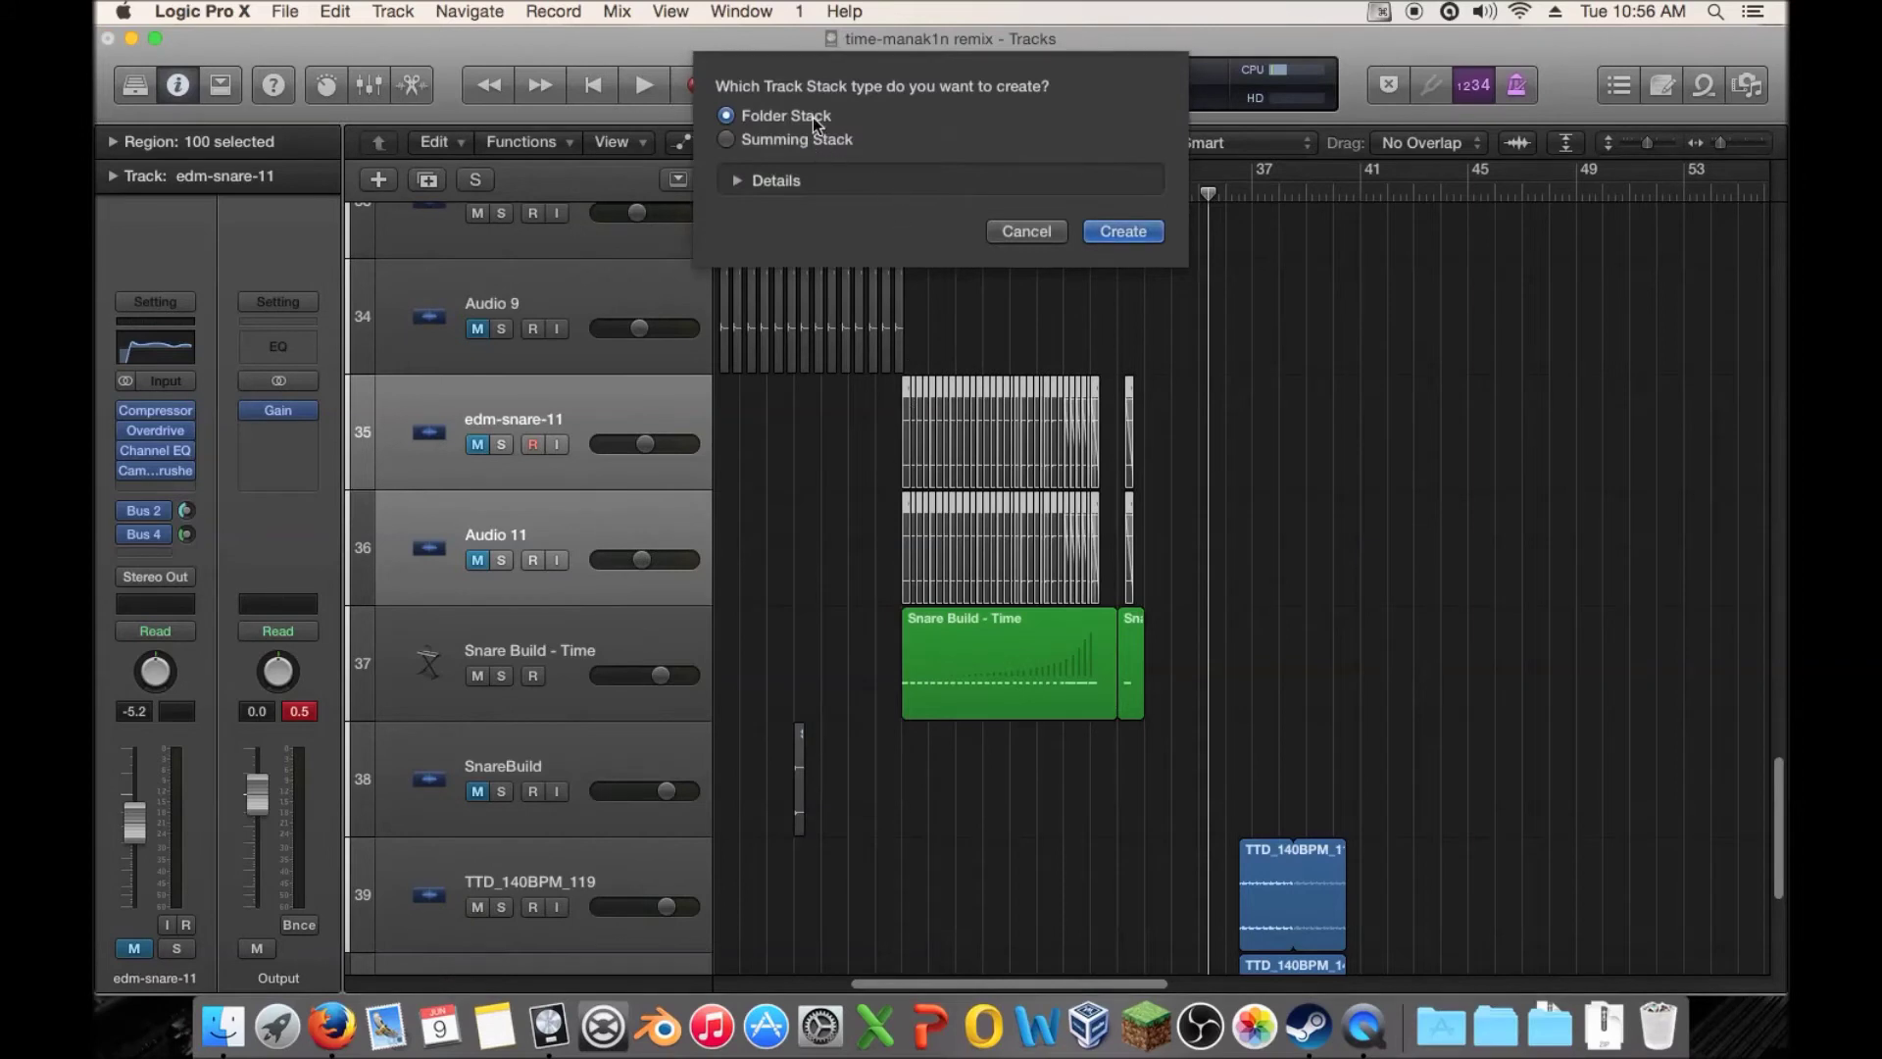
pyautogui.click(1123, 231)
# Rename the new folder stack to Old Snare Build
pyautogui.doubleClick(502, 414)
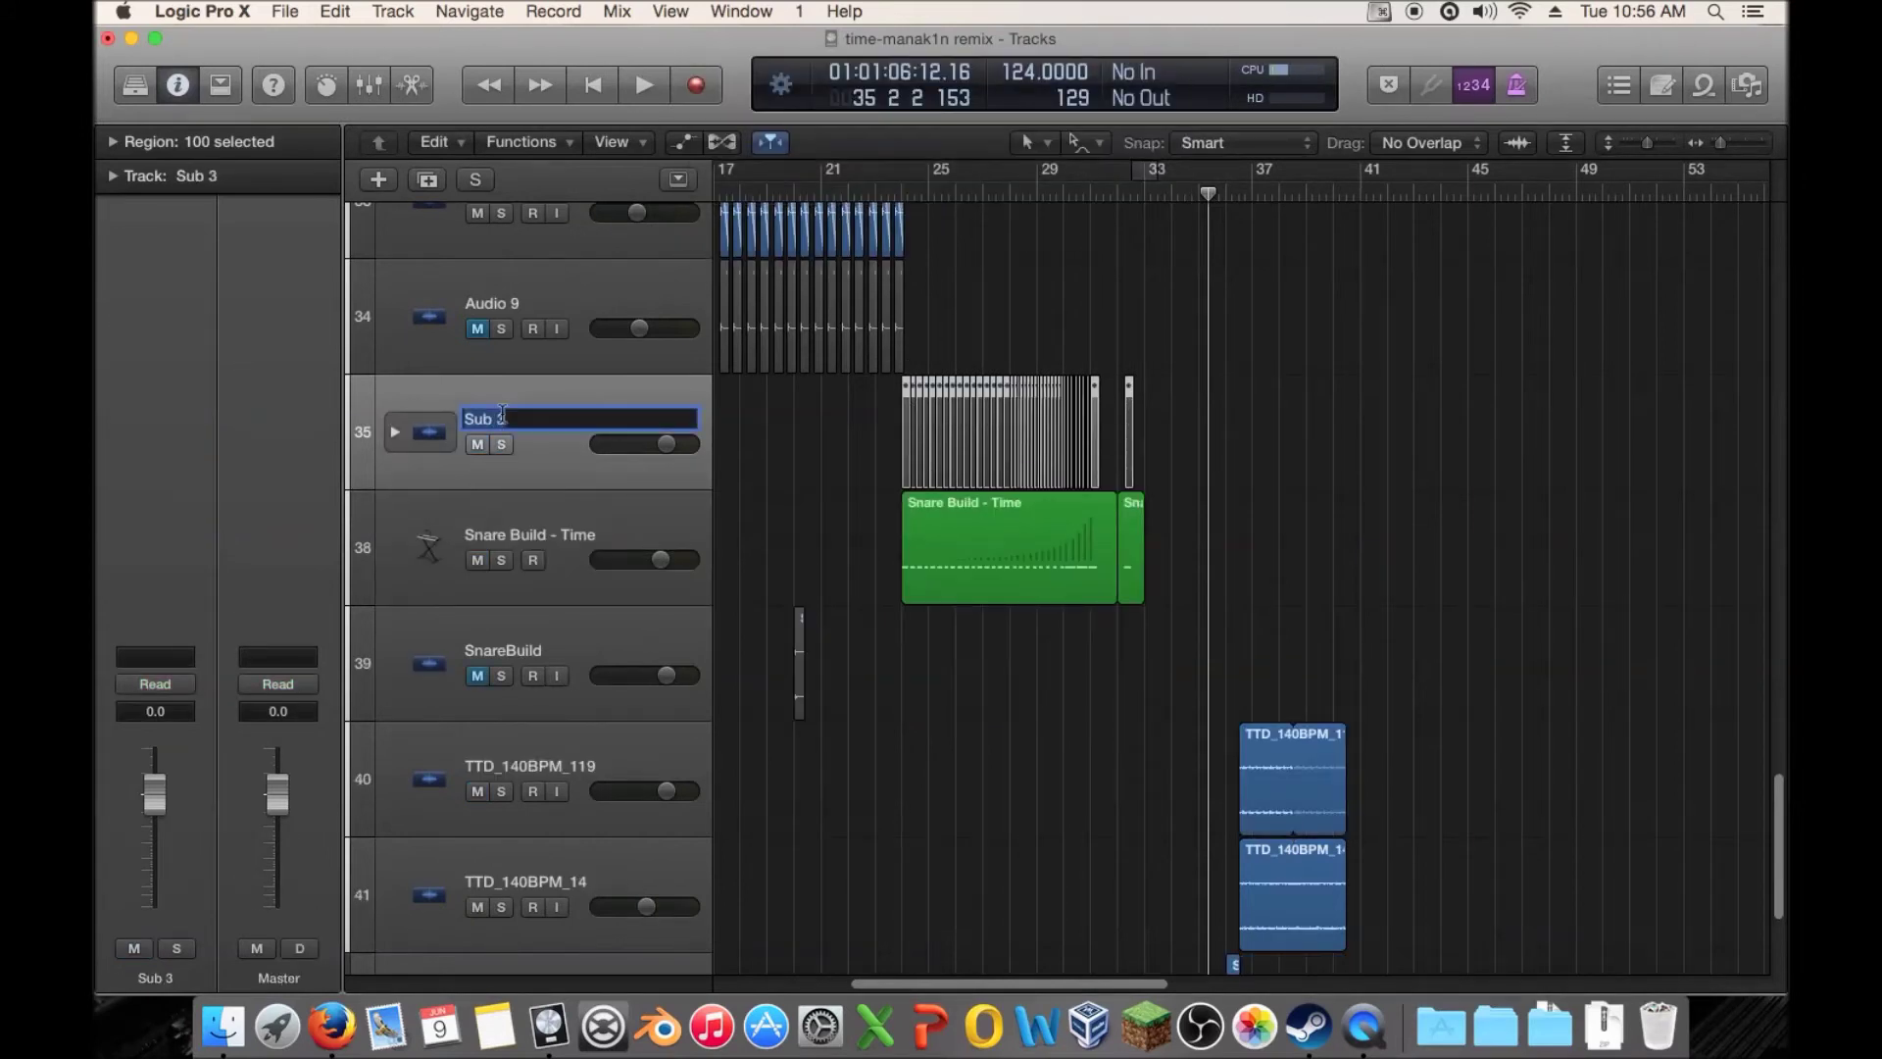
pyautogui.write('Old Sna')
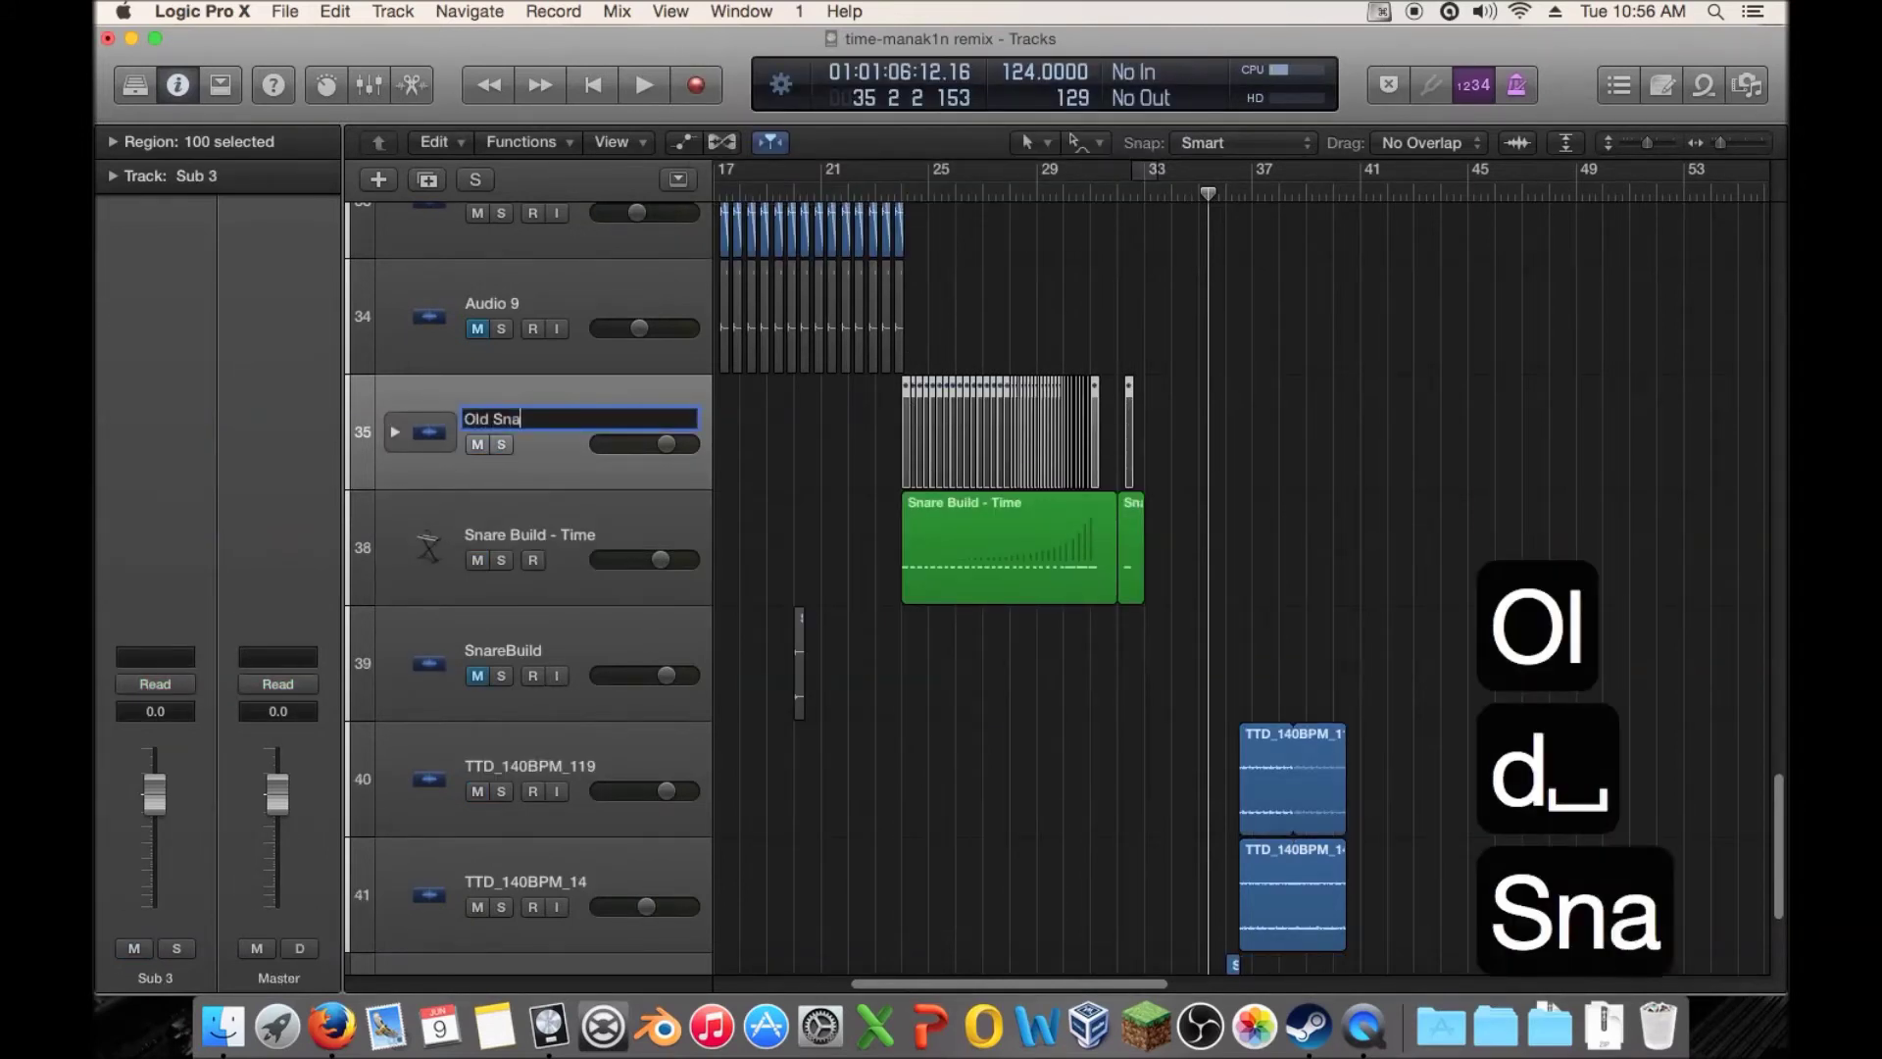
pyautogui.write('re Builod')
pyautogui.press('BackSpace')
pyautogui.press('BackSpace')
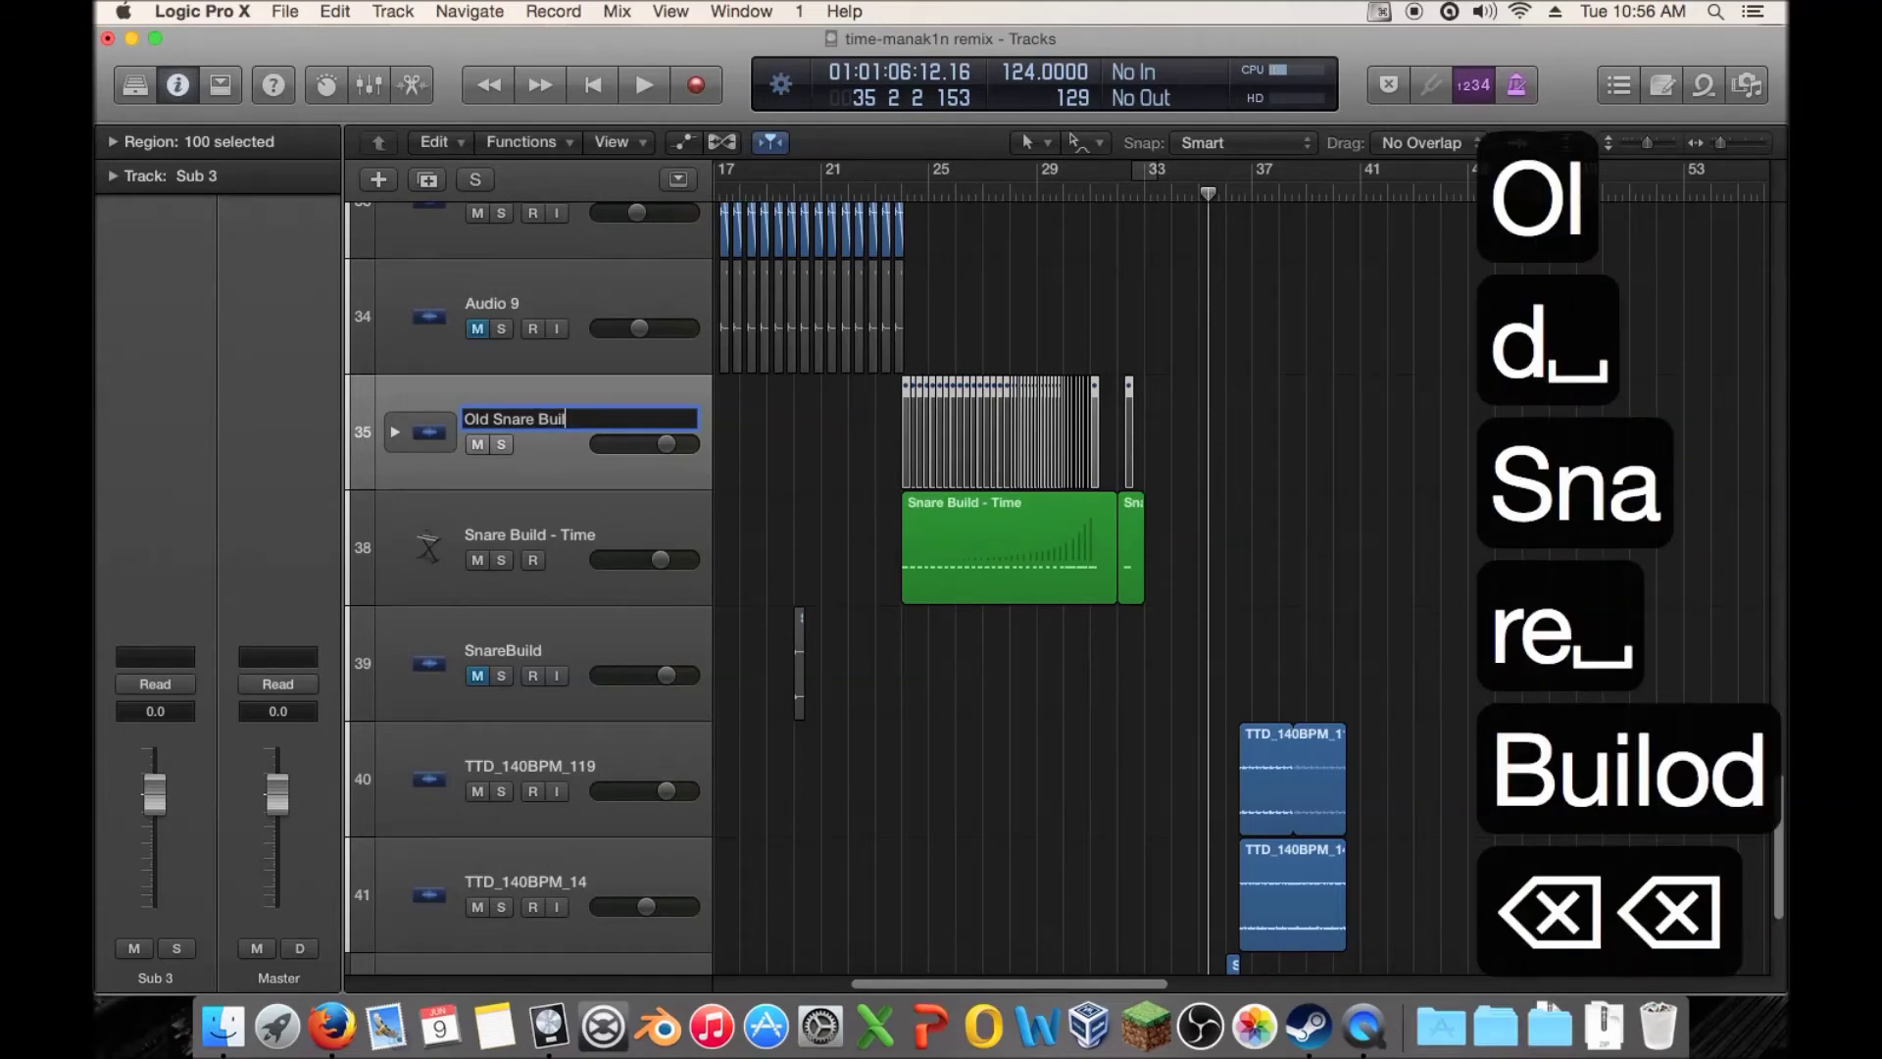
pyautogui.write('d')
pyautogui.press('Return')
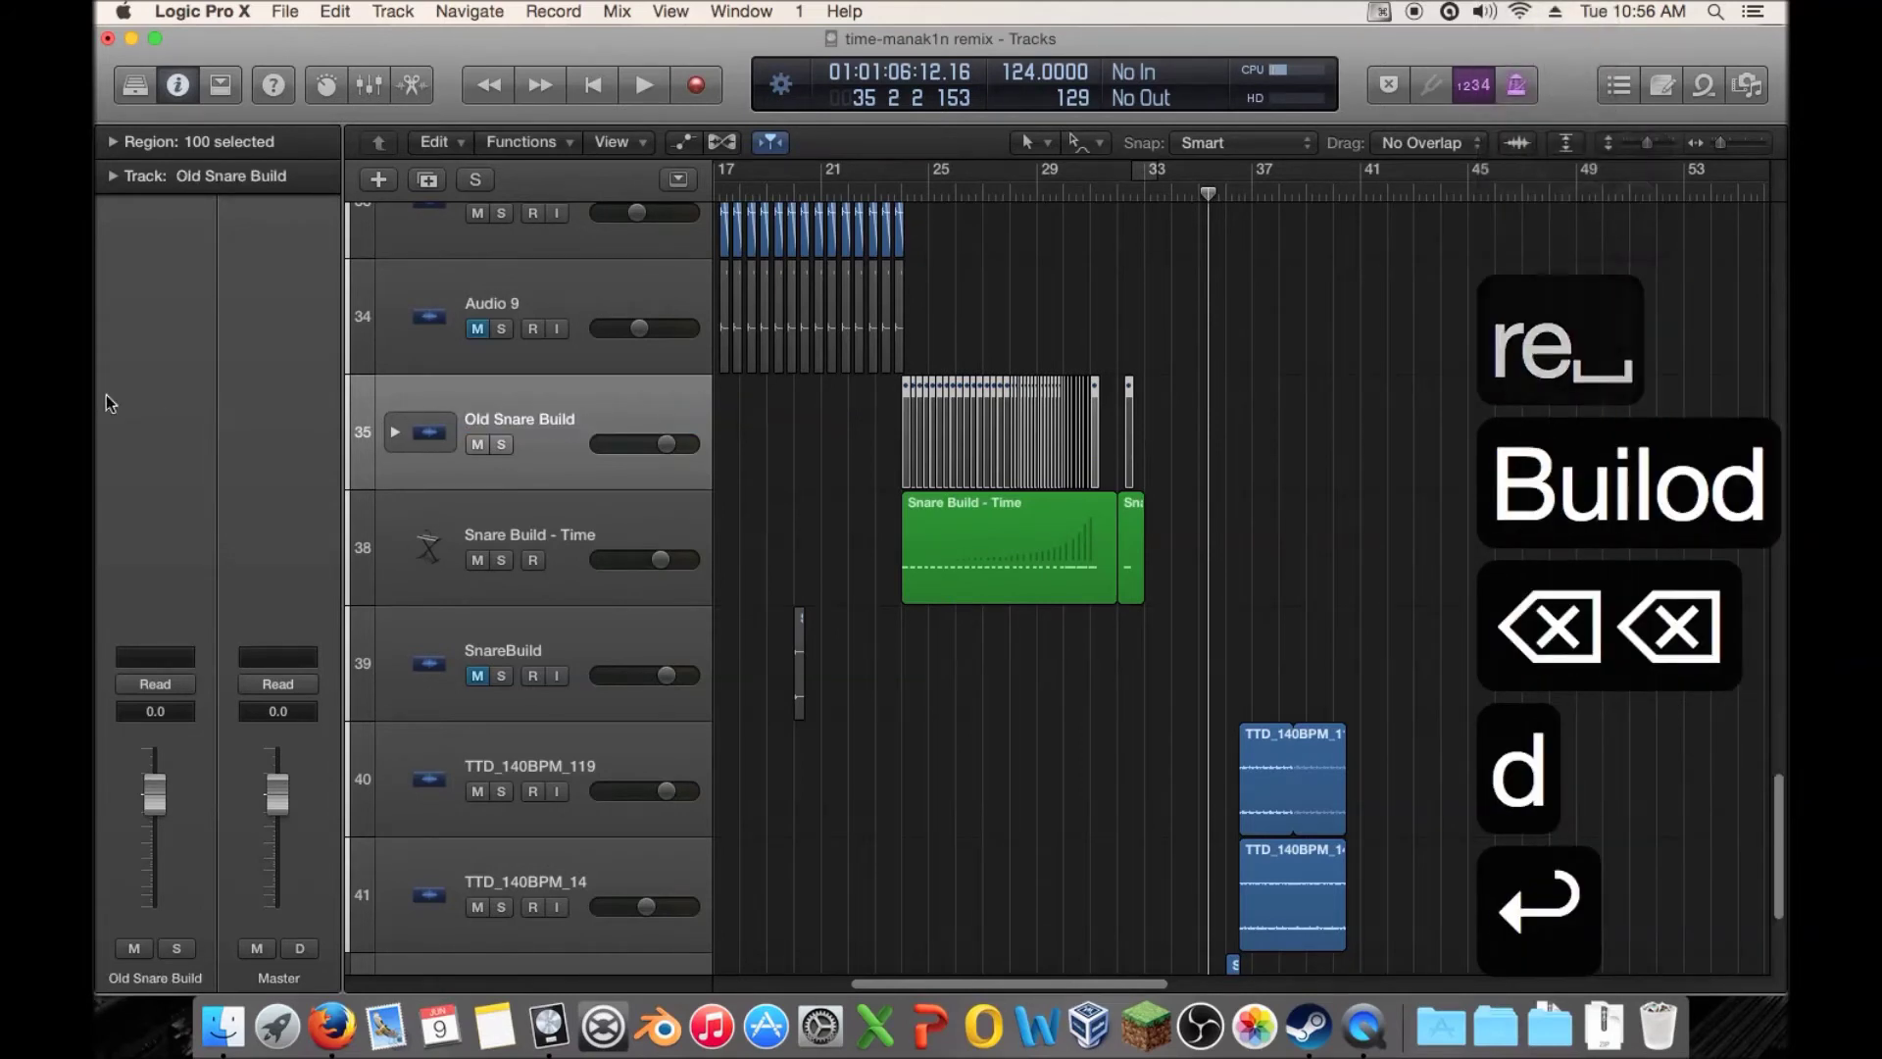
# Expand the Old Snare Build stack, compare the channel strips of edm-snare-11 and Audio 11, and collapse it again
pyautogui.click(395, 432)
pyautogui.click(443, 585)
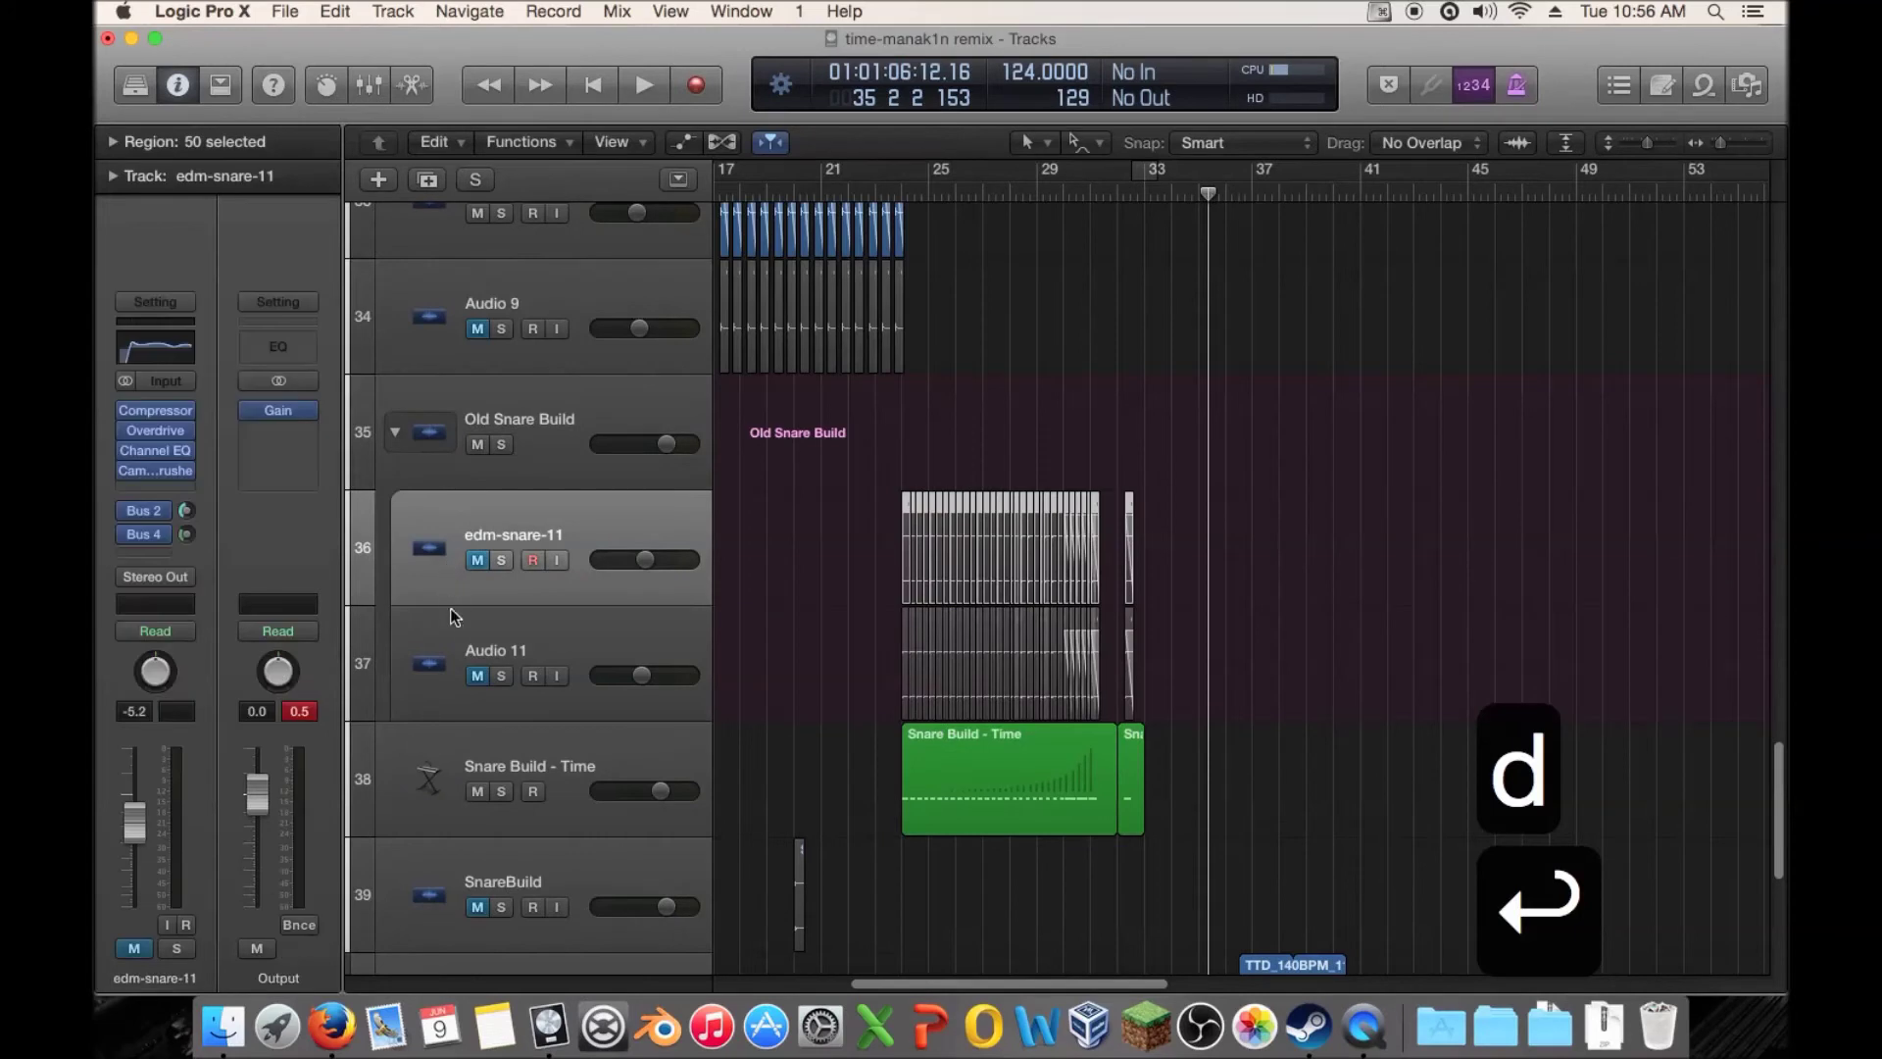
pyautogui.click(443, 625)
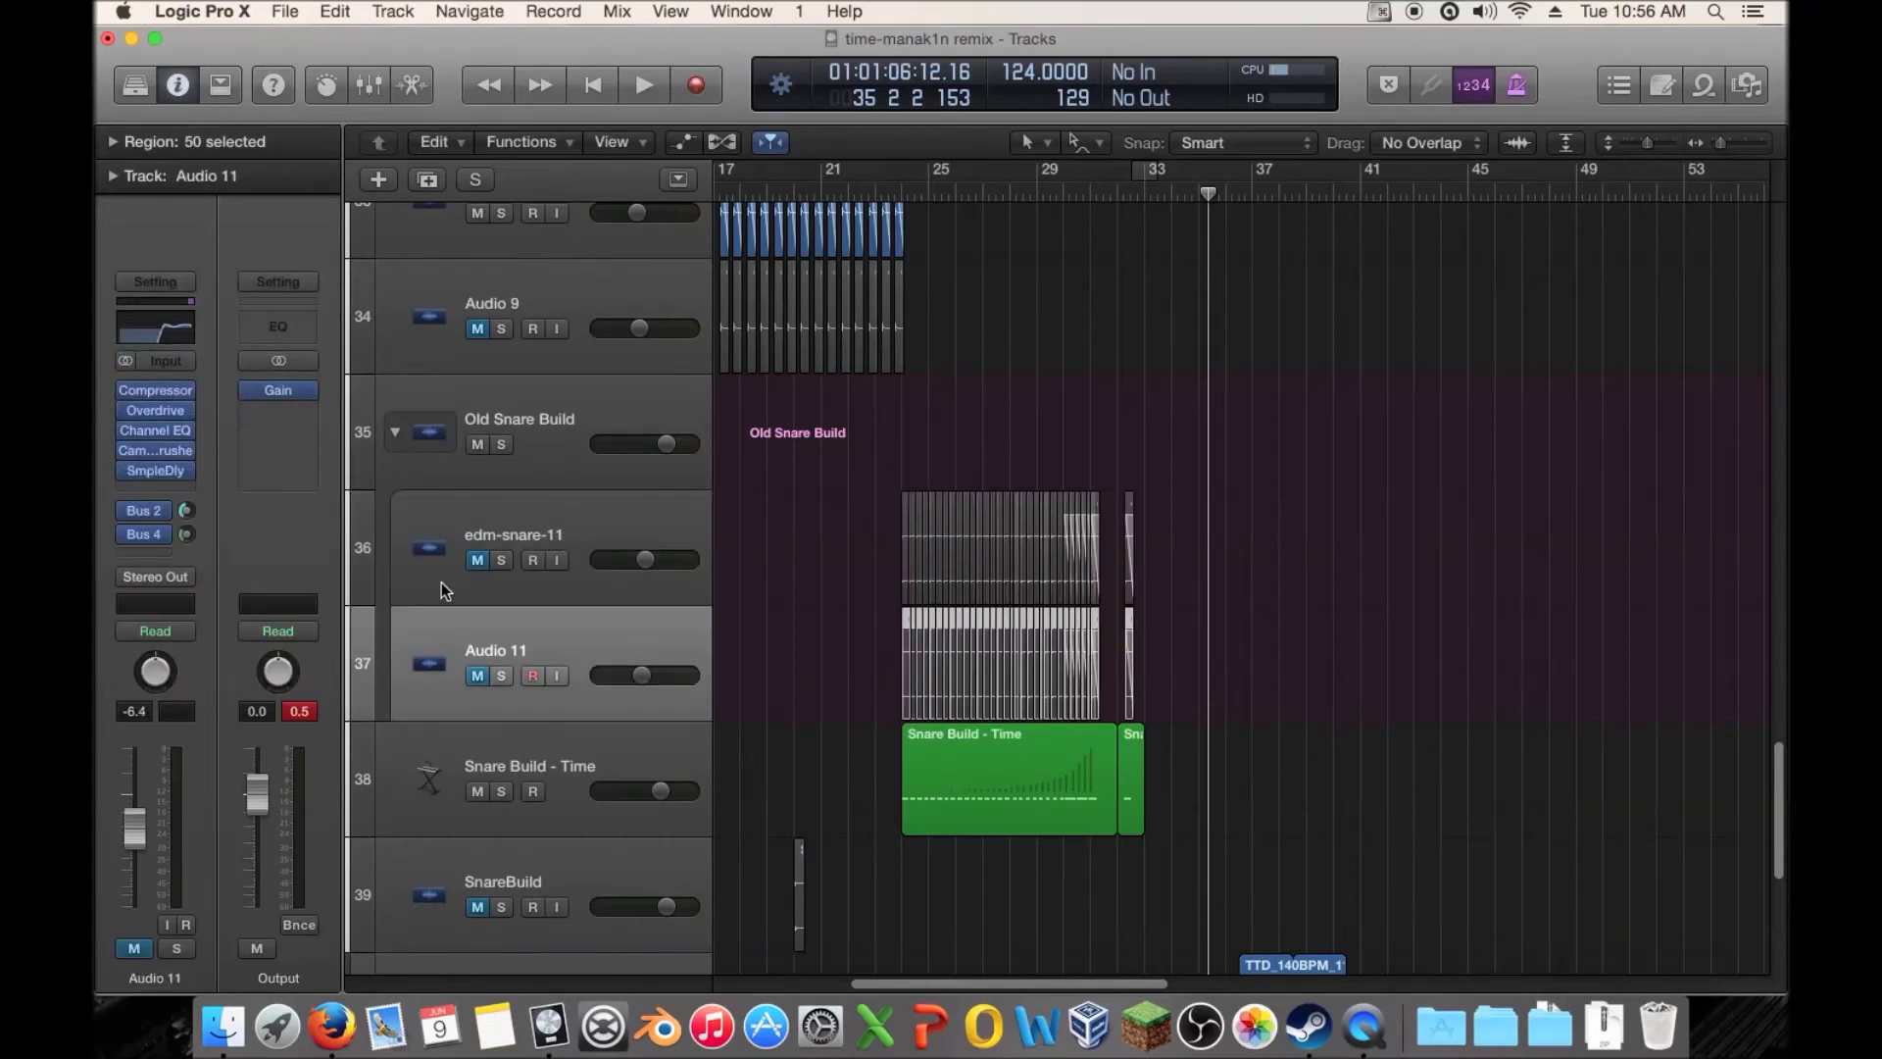
pyautogui.click(443, 543)
pyautogui.click(429, 635)
pyautogui.click(432, 514)
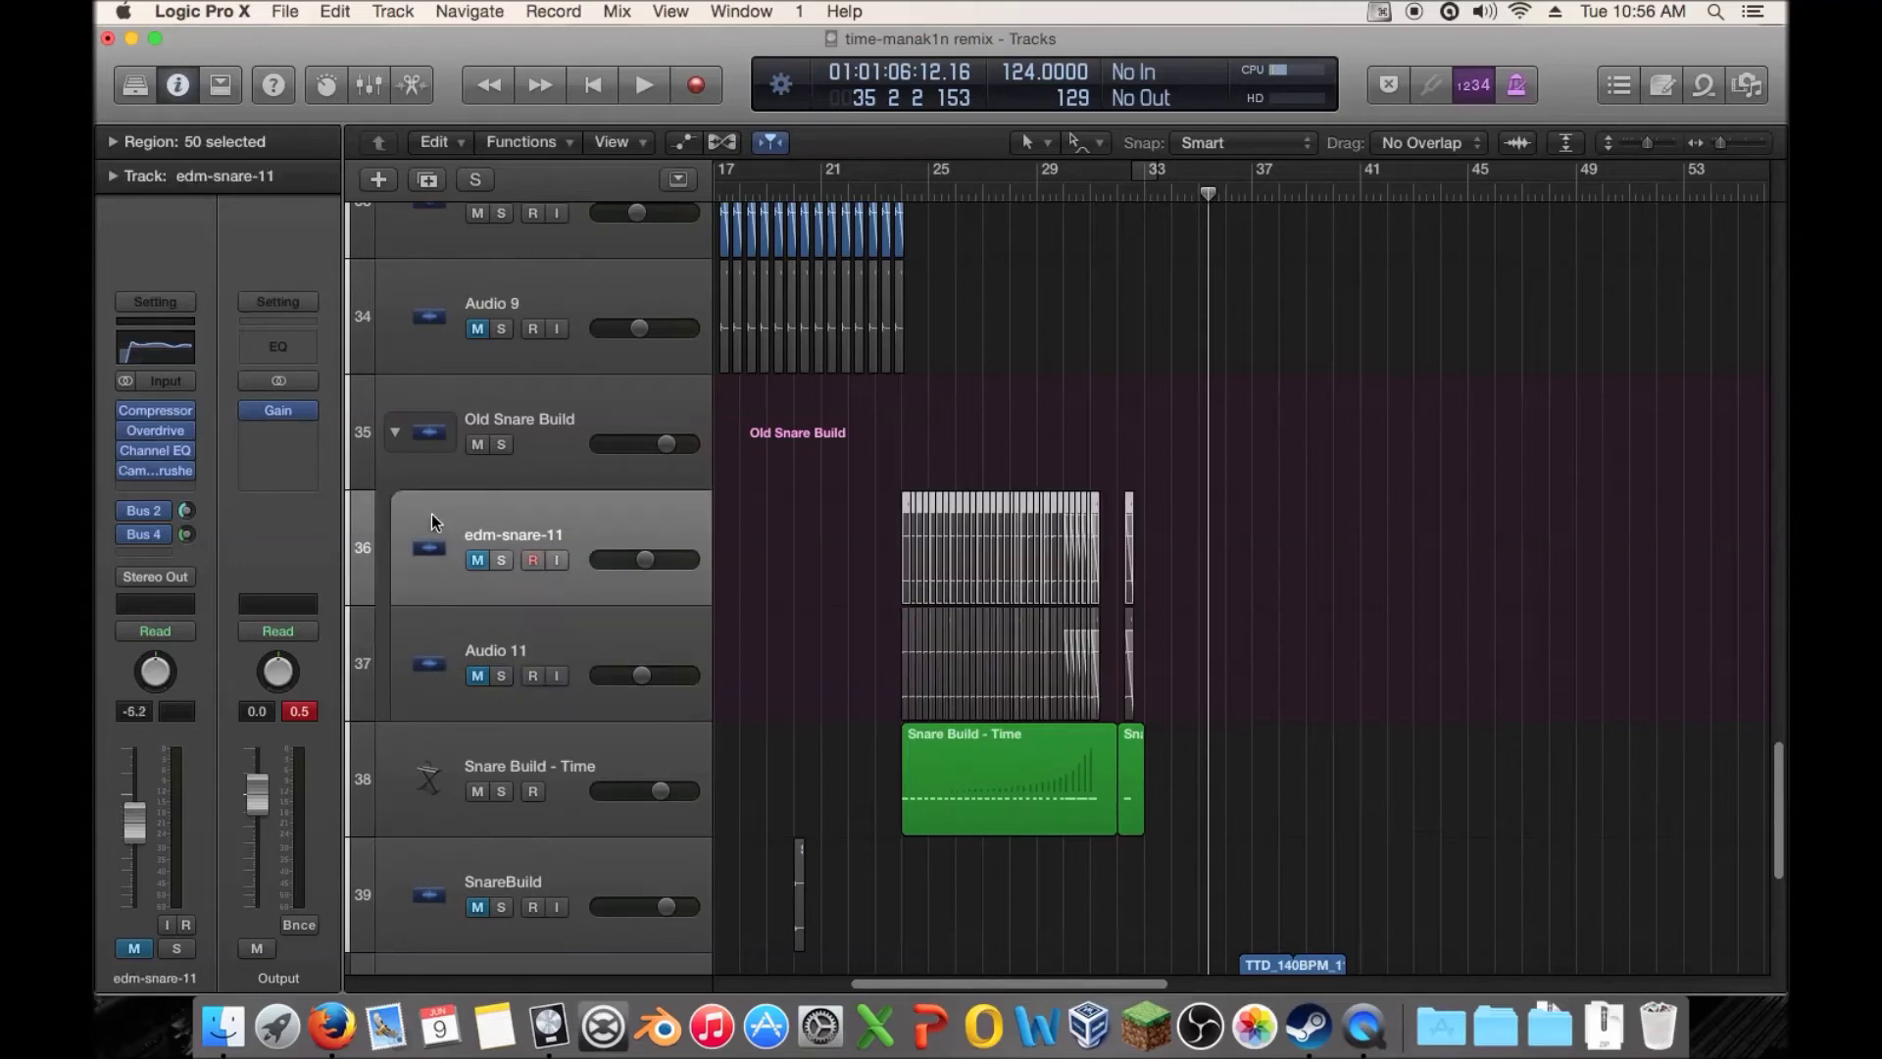
pyautogui.click(395, 432)
# Select the Snare Build - Time track and play the finished build-up in the full mix from bar 24
pyautogui.click(426, 513)
pyautogui.moveTo(134, 470)
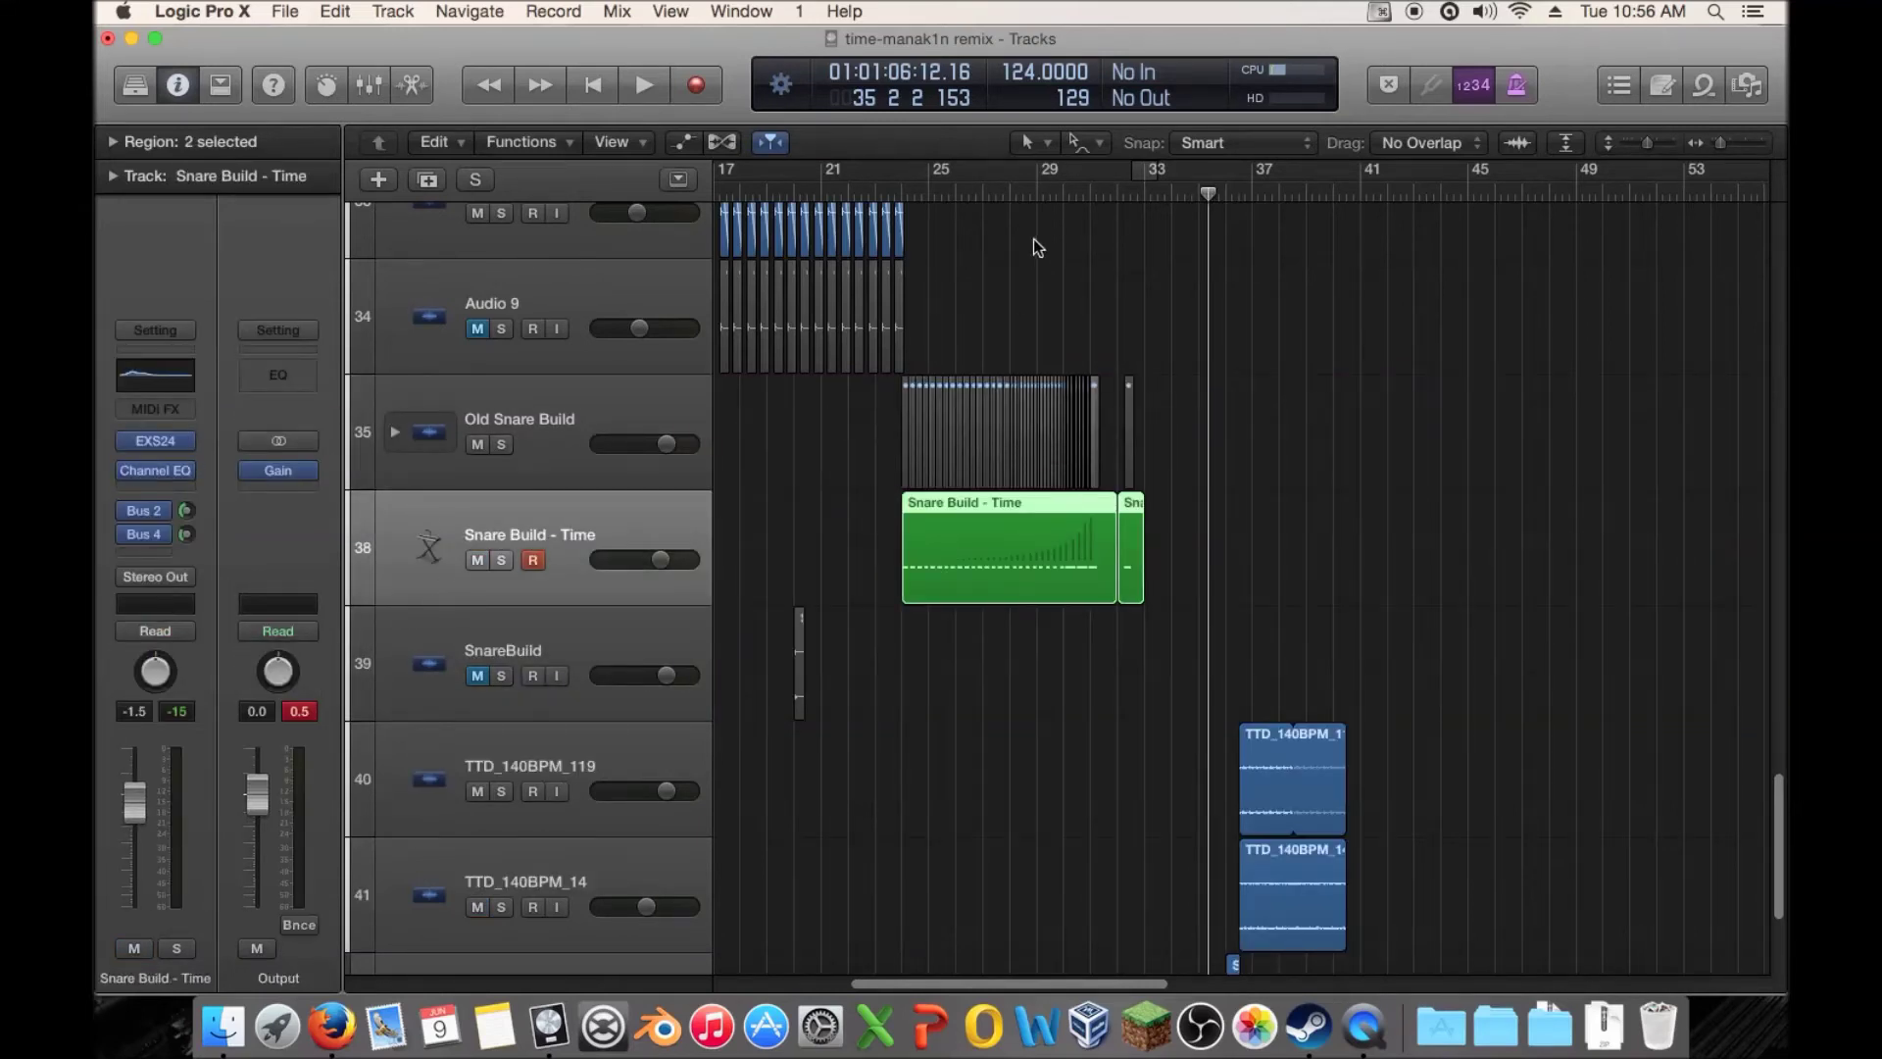
pyautogui.moveTo(872, 189); pyautogui.dragTo(904, 182)
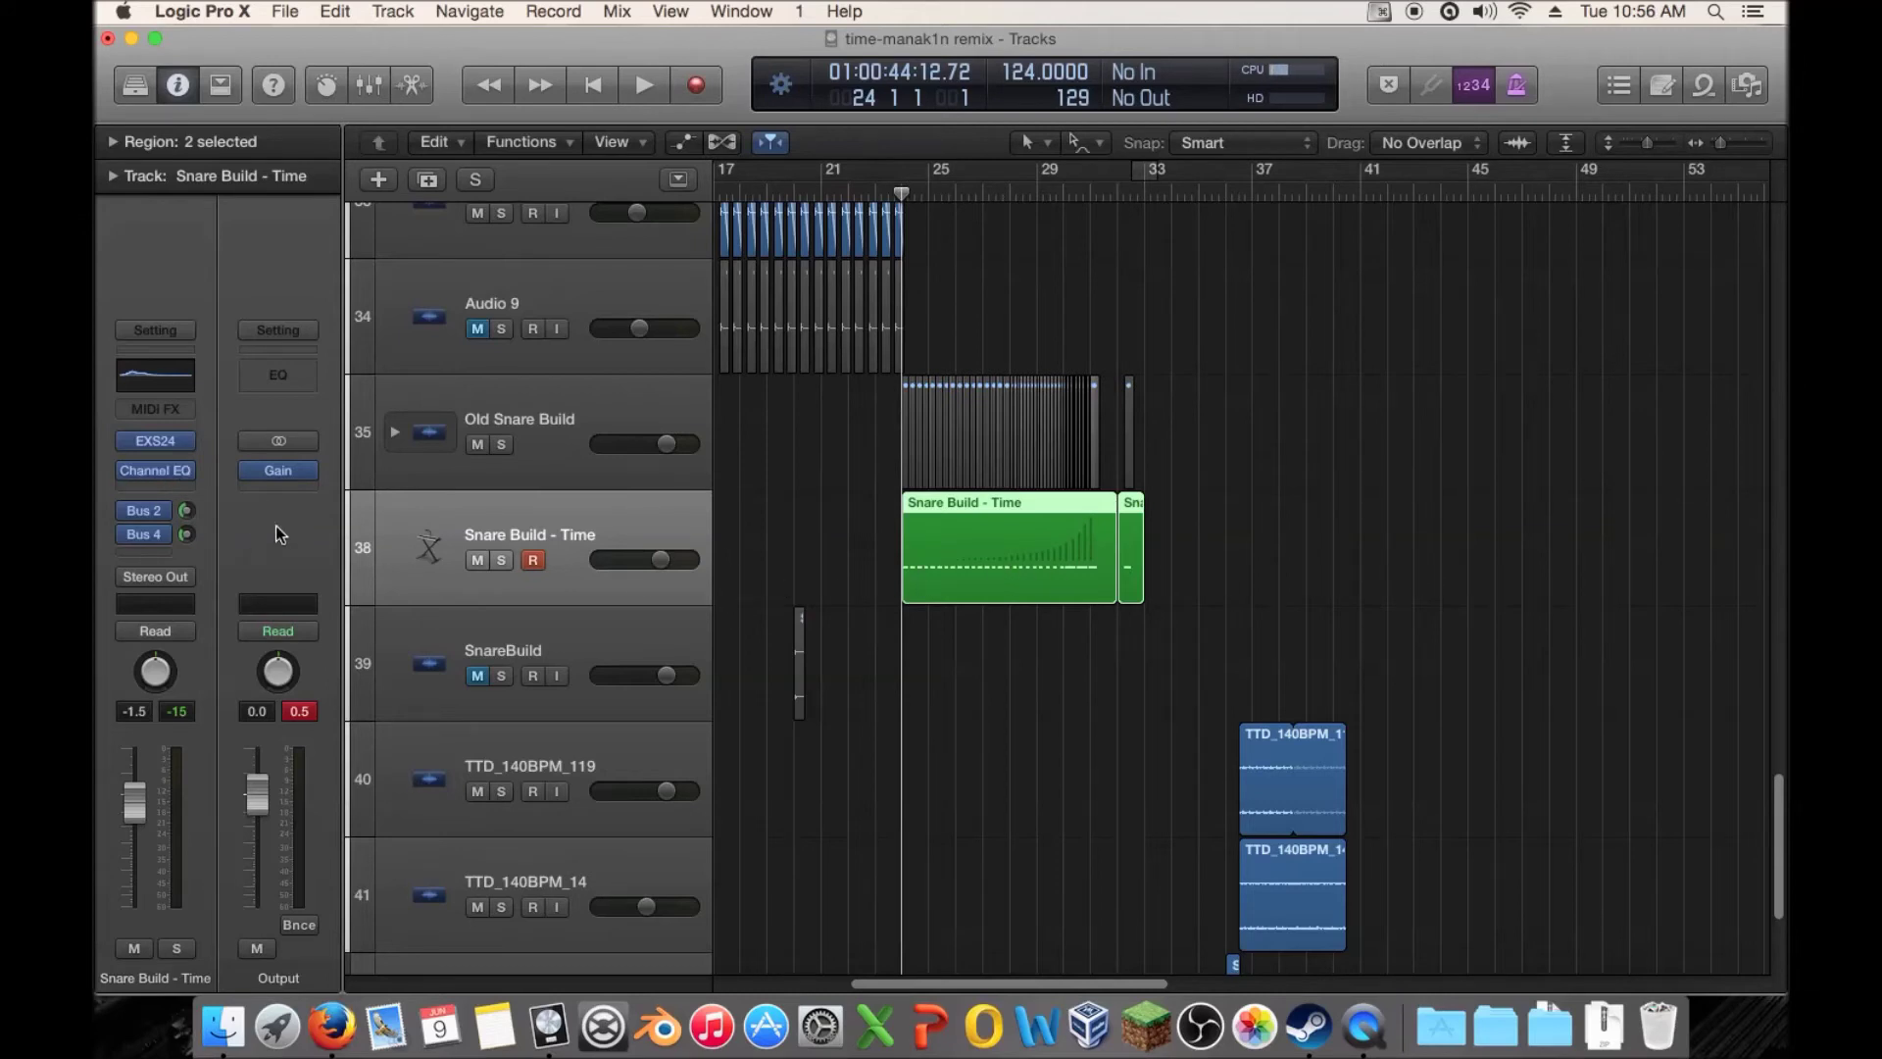
pyautogui.press('space')
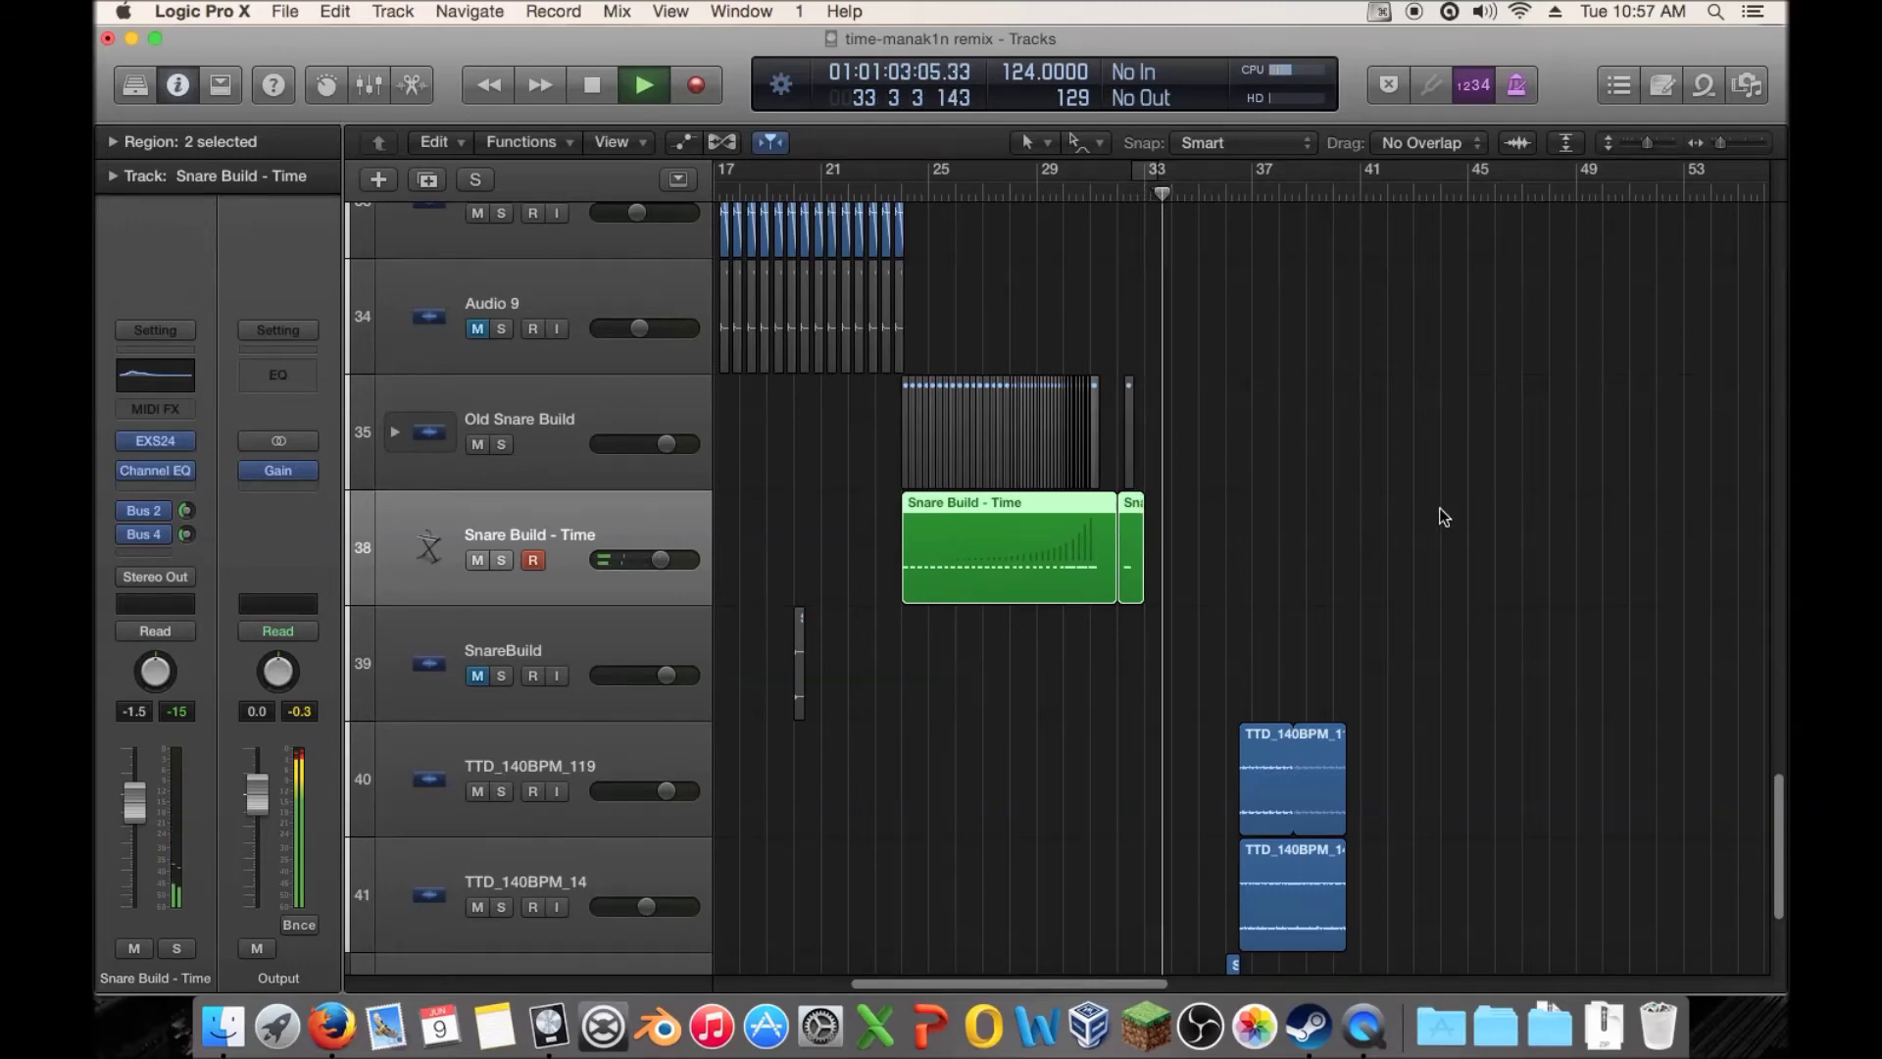
# Stop the mix playback and audition the Sum 8 track in solo from its first region after bar 32
pyautogui.scroll(15, 1442, 517)
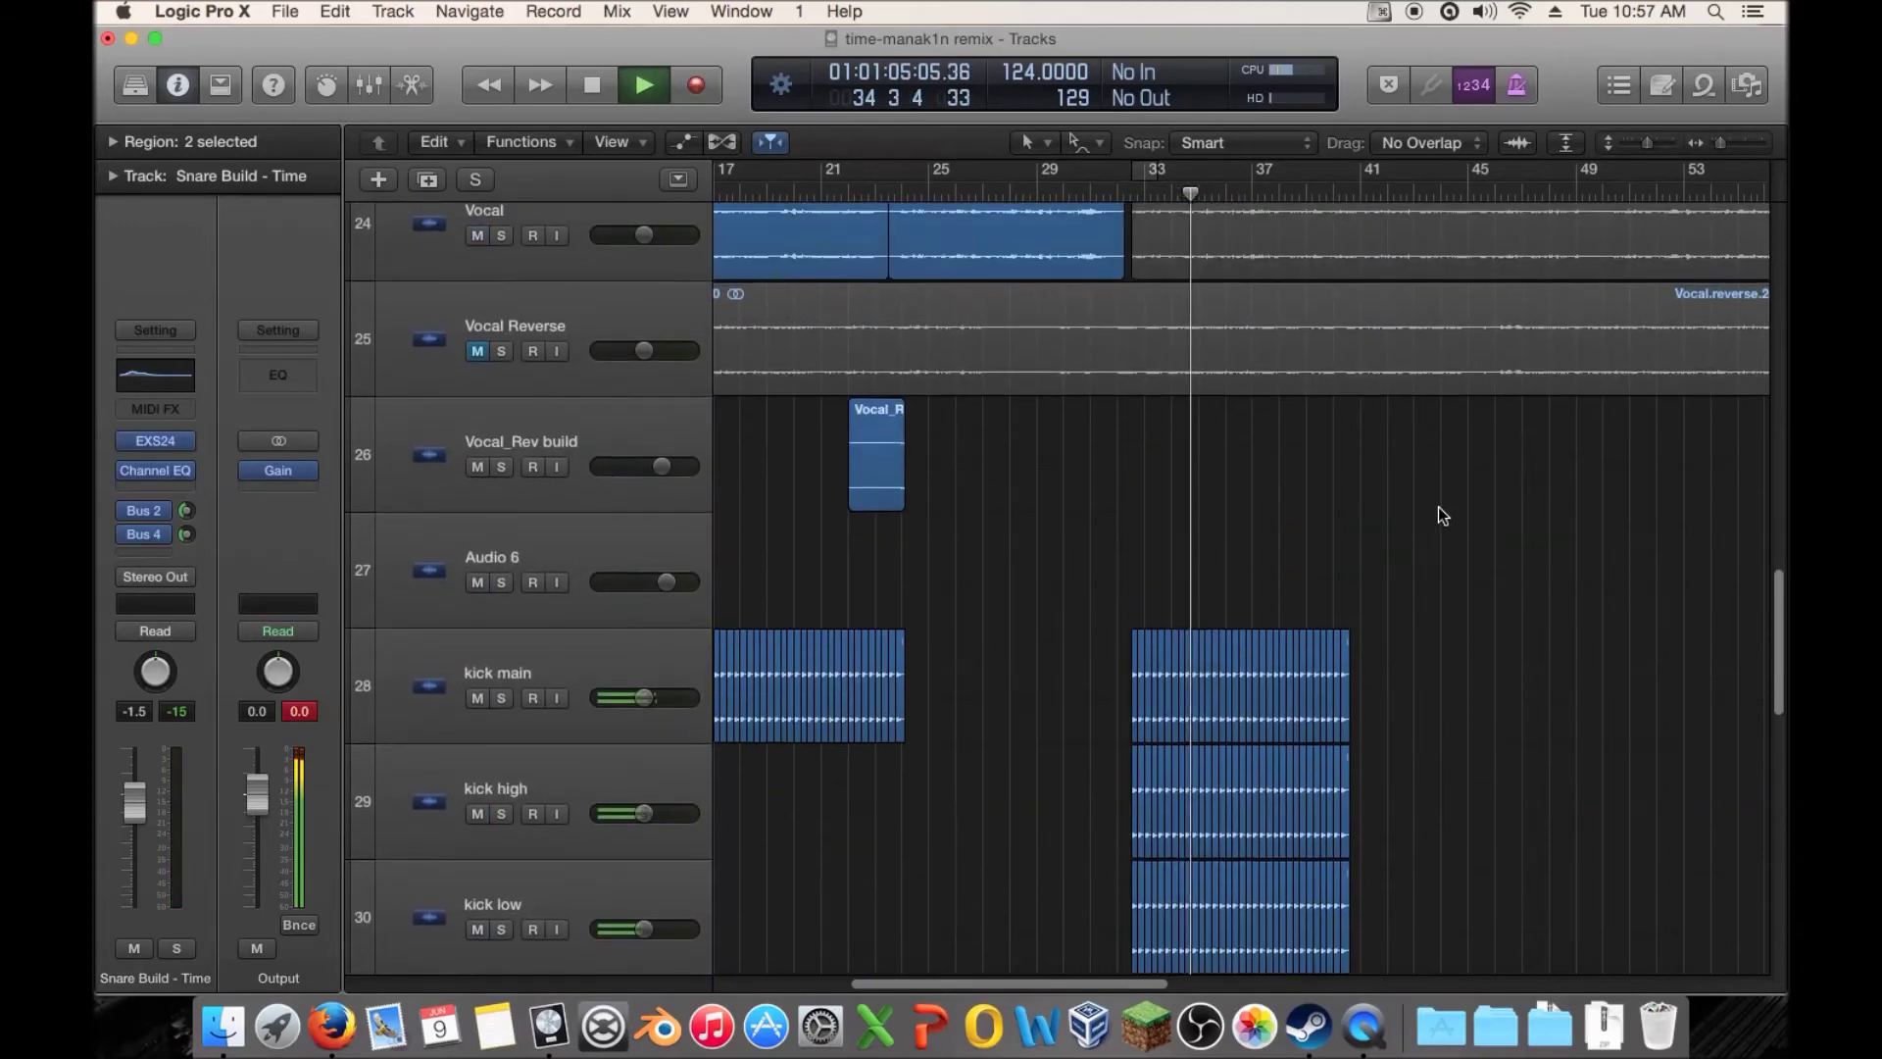
pyautogui.scroll(20, 1438, 508)
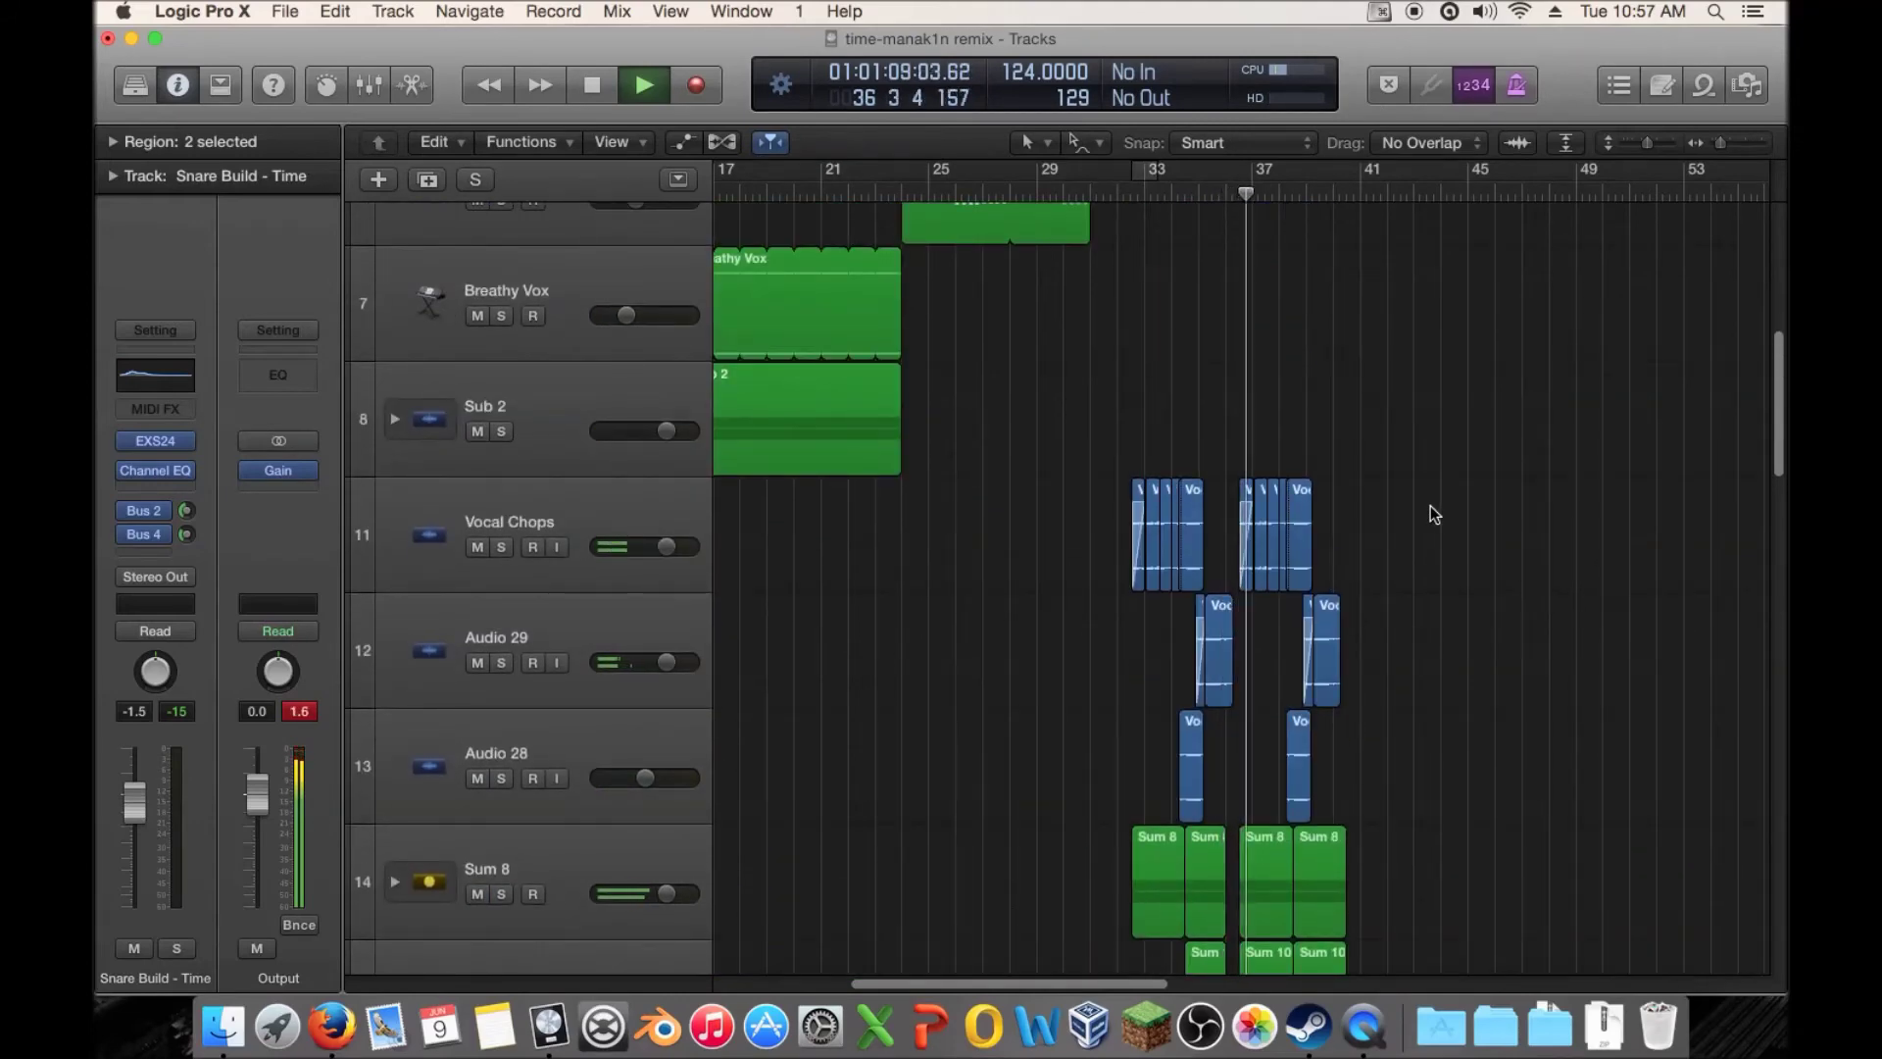
pyautogui.scroll(-6, 1432, 503)
pyautogui.press('space')
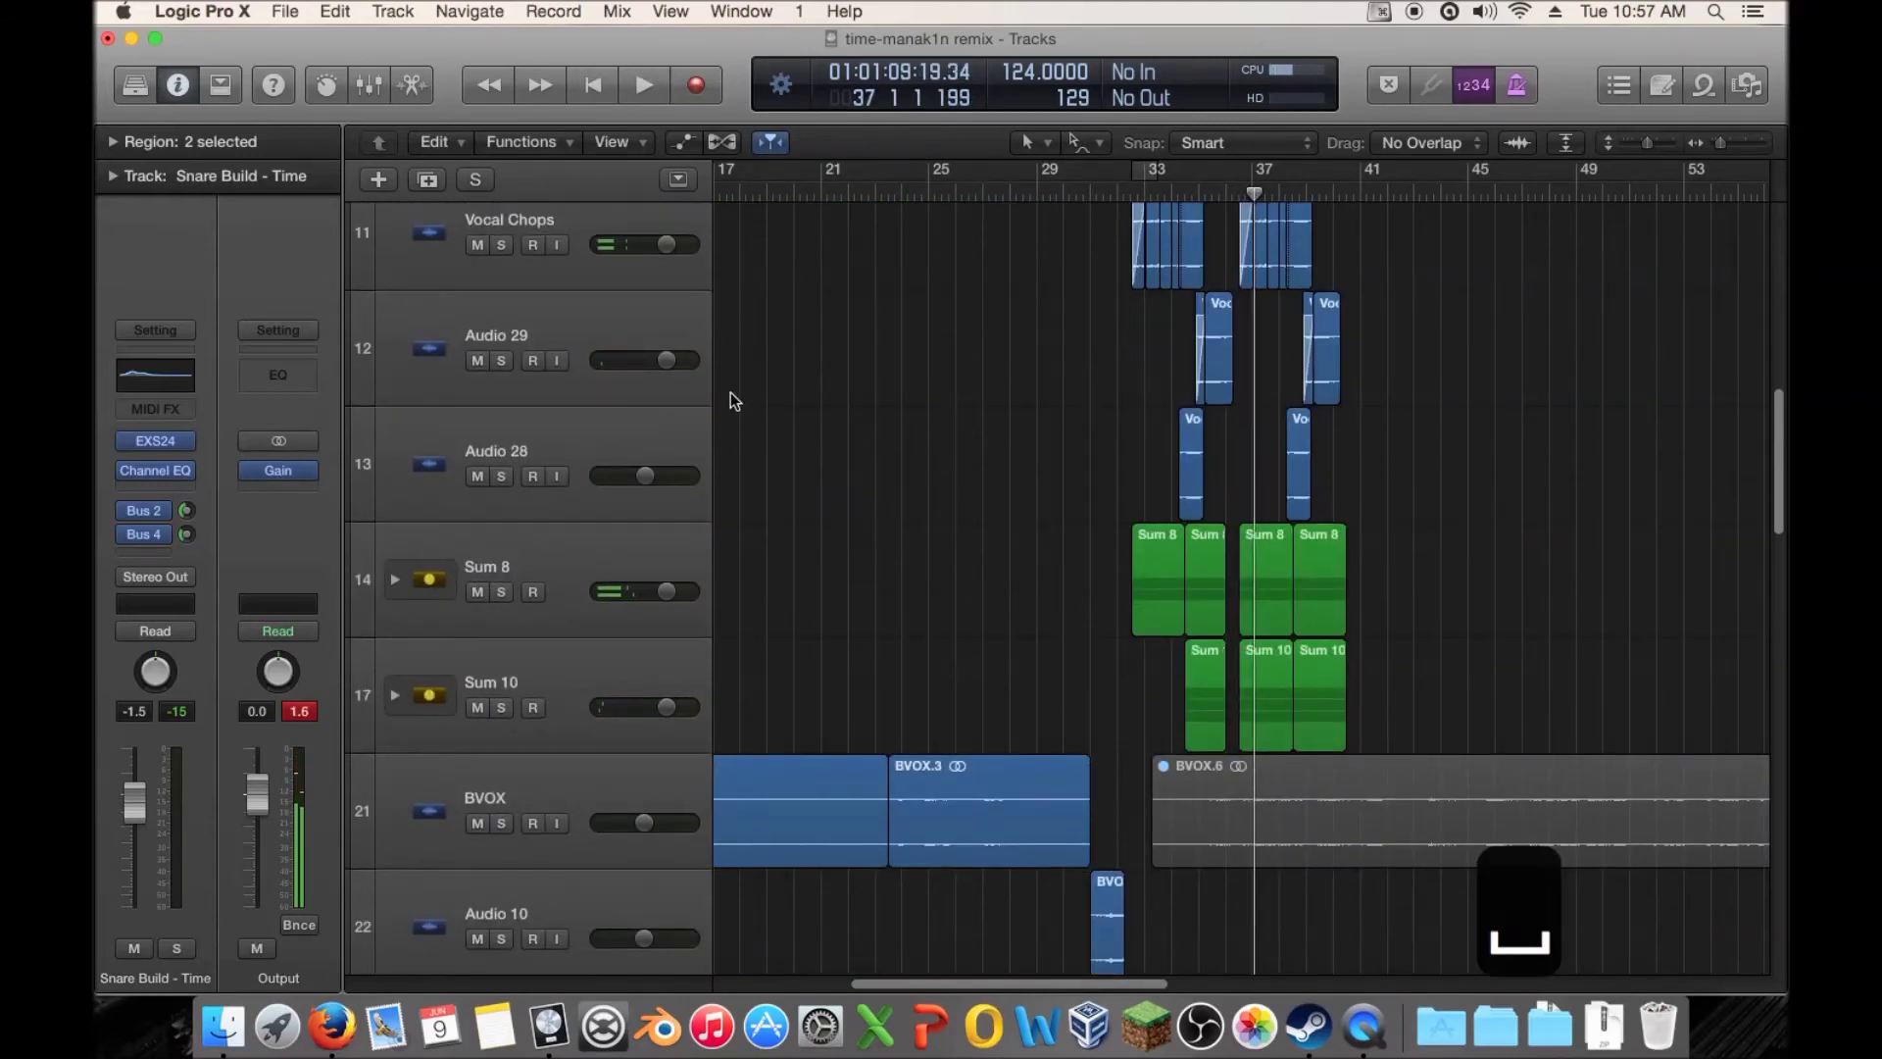
pyautogui.click(1068, 487)
pyautogui.moveTo(959, 556); pyautogui.dragTo(1202, 592)
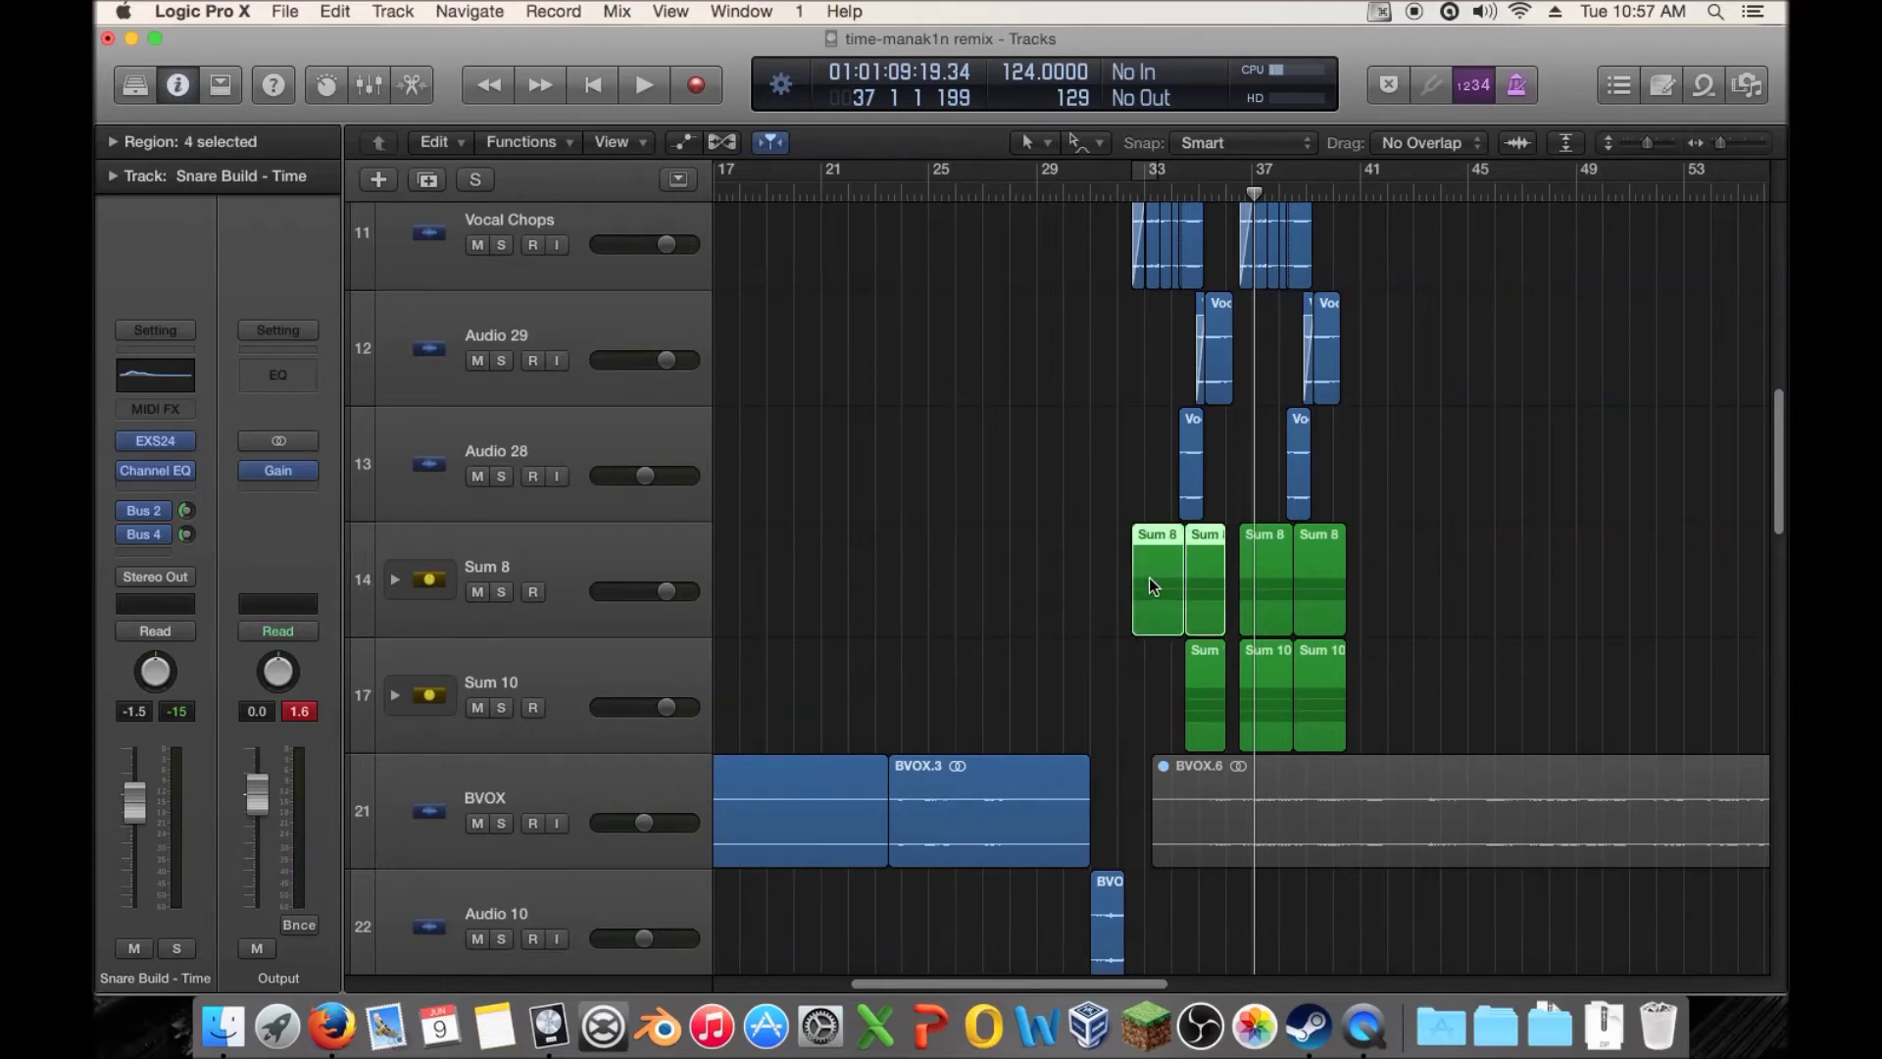
pyautogui.click(499, 592)
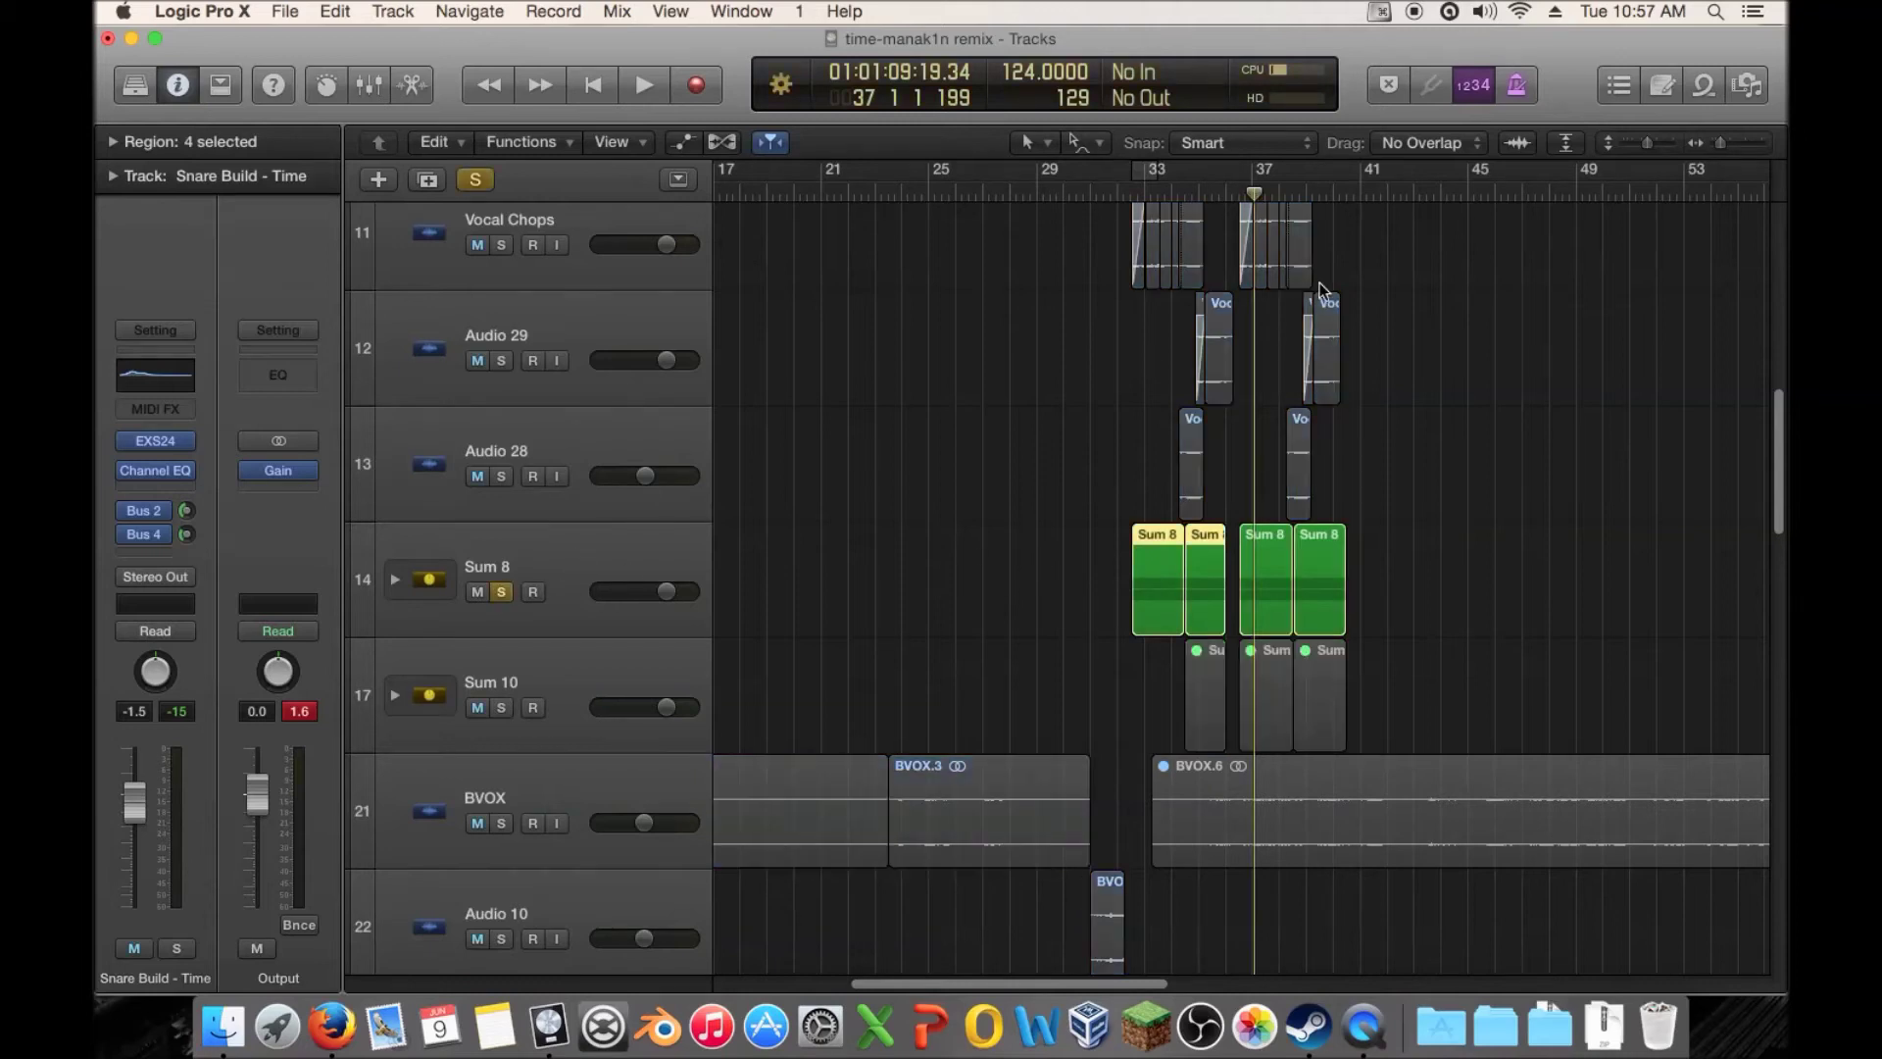
pyautogui.click(1114, 186)
pyautogui.press('space')
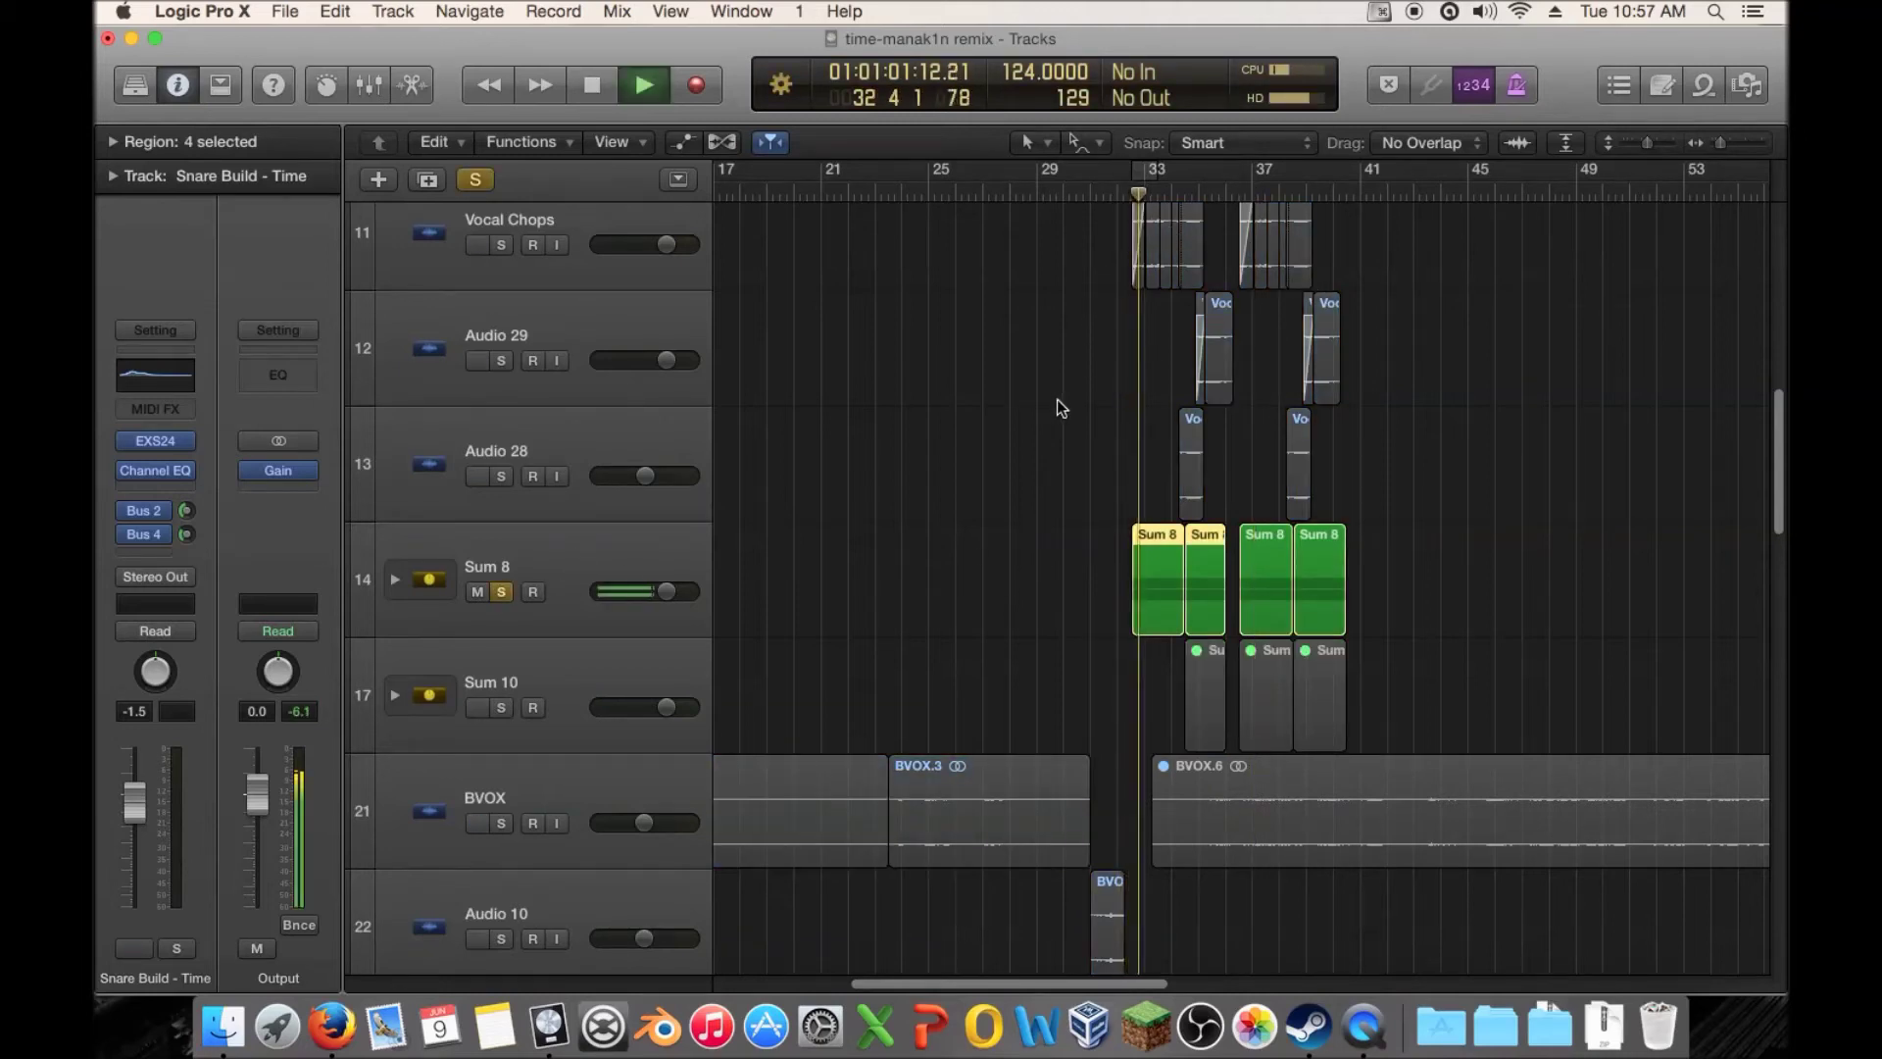
pyautogui.press('space')
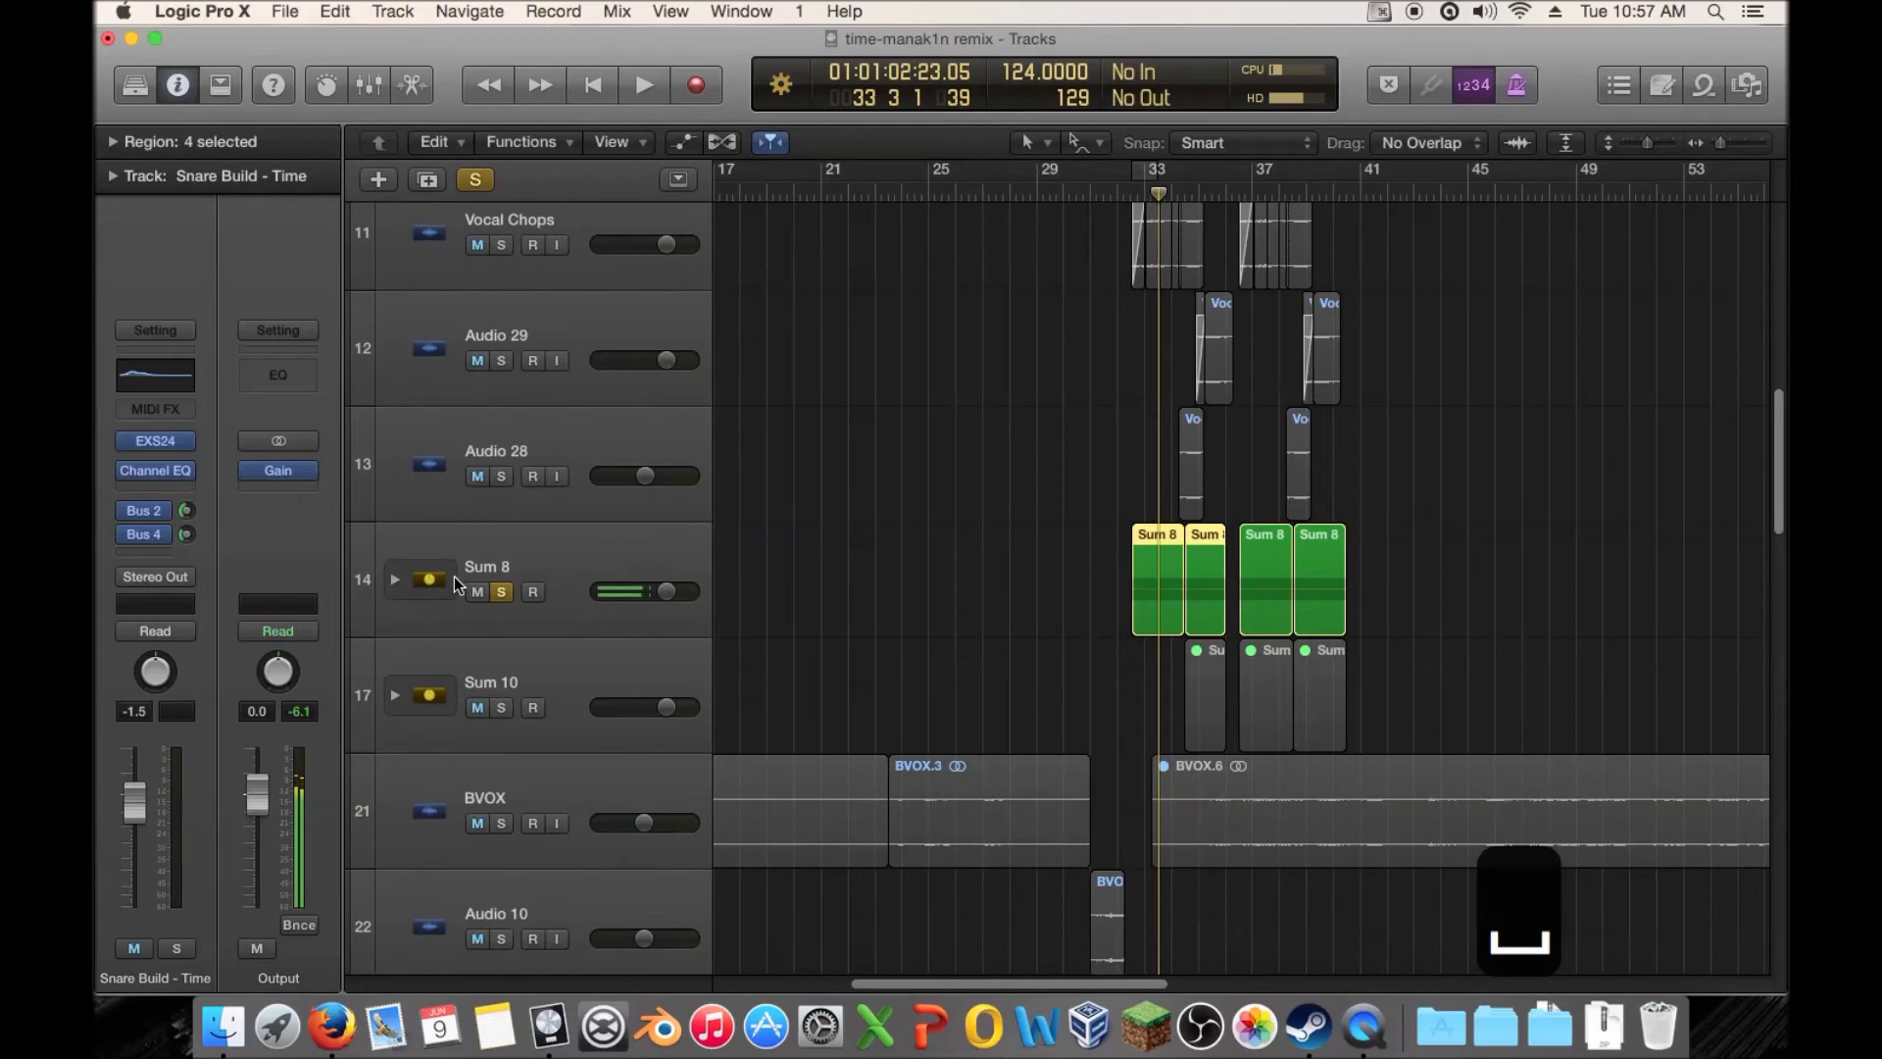
pyautogui.click(501, 593)
# Park the first two Sum 8 regions muted at bar 26 and copy the last two Sum 8 regions to 32 3 1 1
pyautogui.moveTo(1052, 557)
pyautogui.mouseDown()
pyautogui.moveTo(1204, 579)
pyautogui.moveTo(1031, 572)
pyautogui.mouseUp()
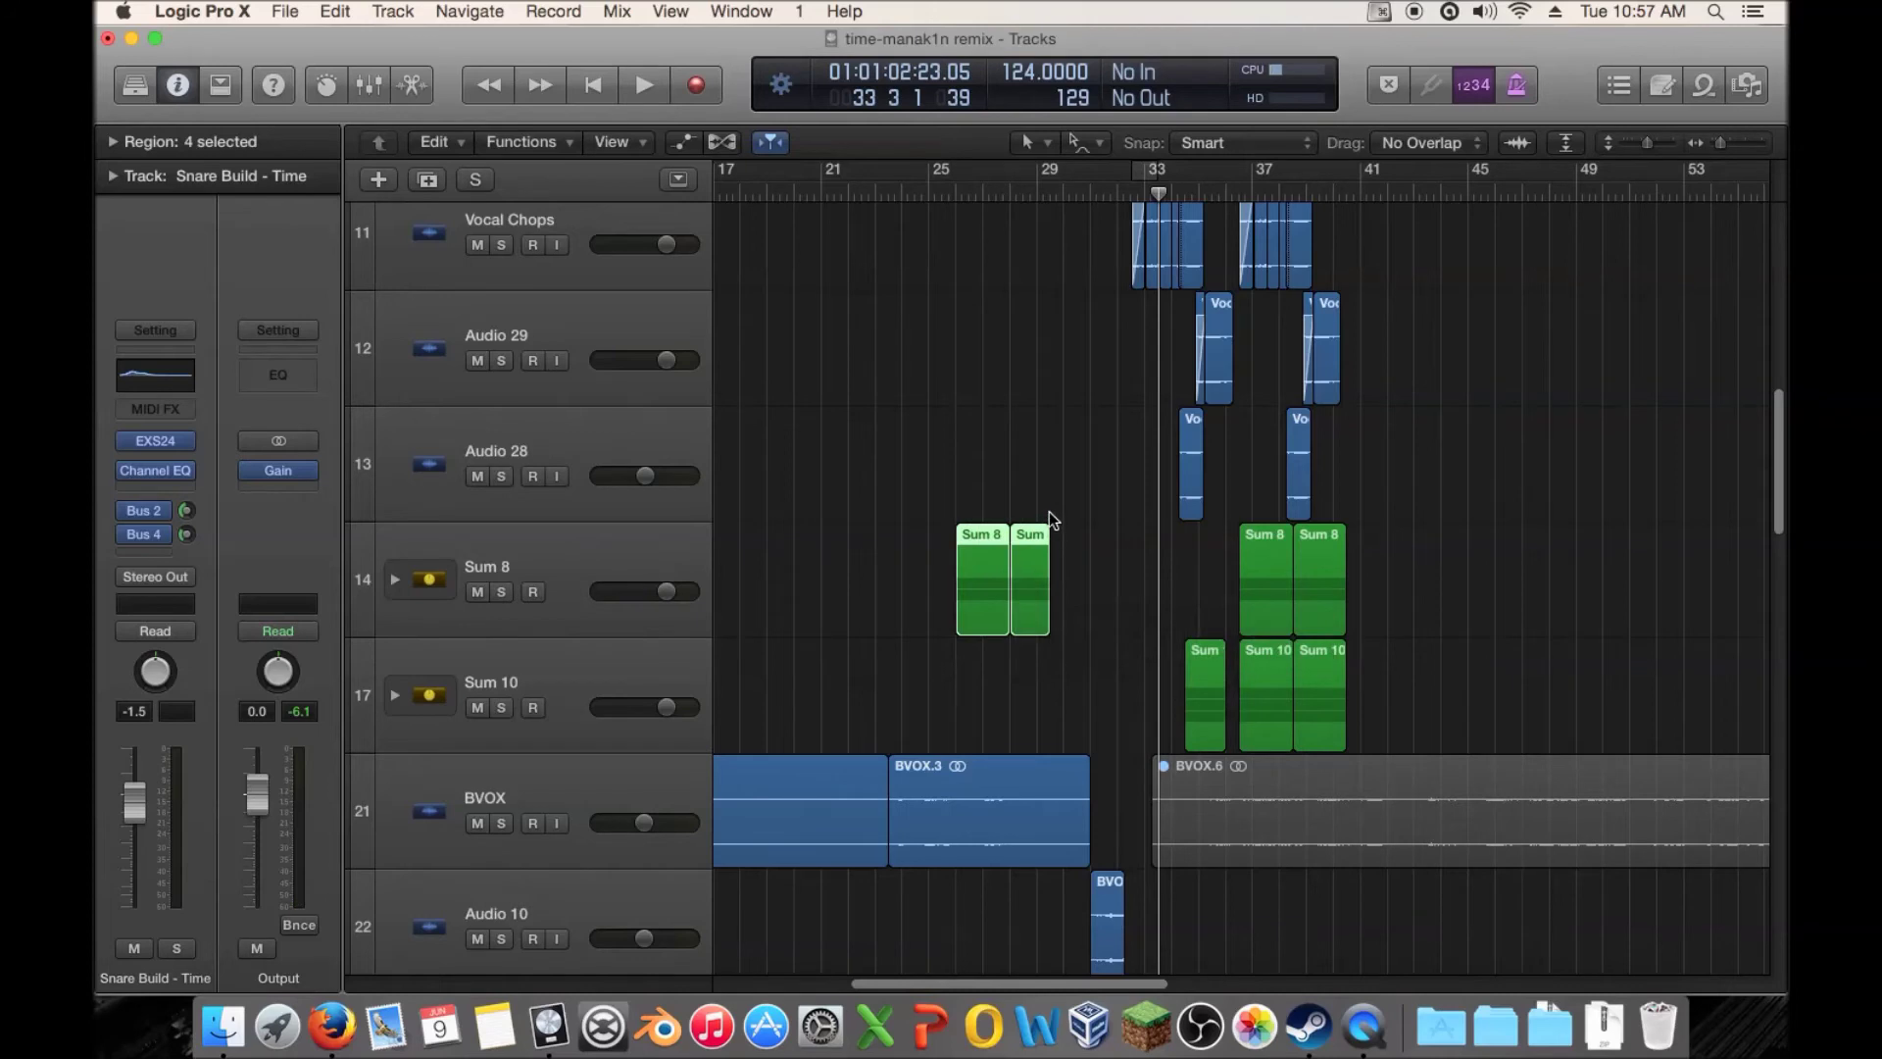
pyautogui.hotkey('ctrl', 'm')
pyautogui.moveTo(1431, 580); pyautogui.dragTo(1153, 581)
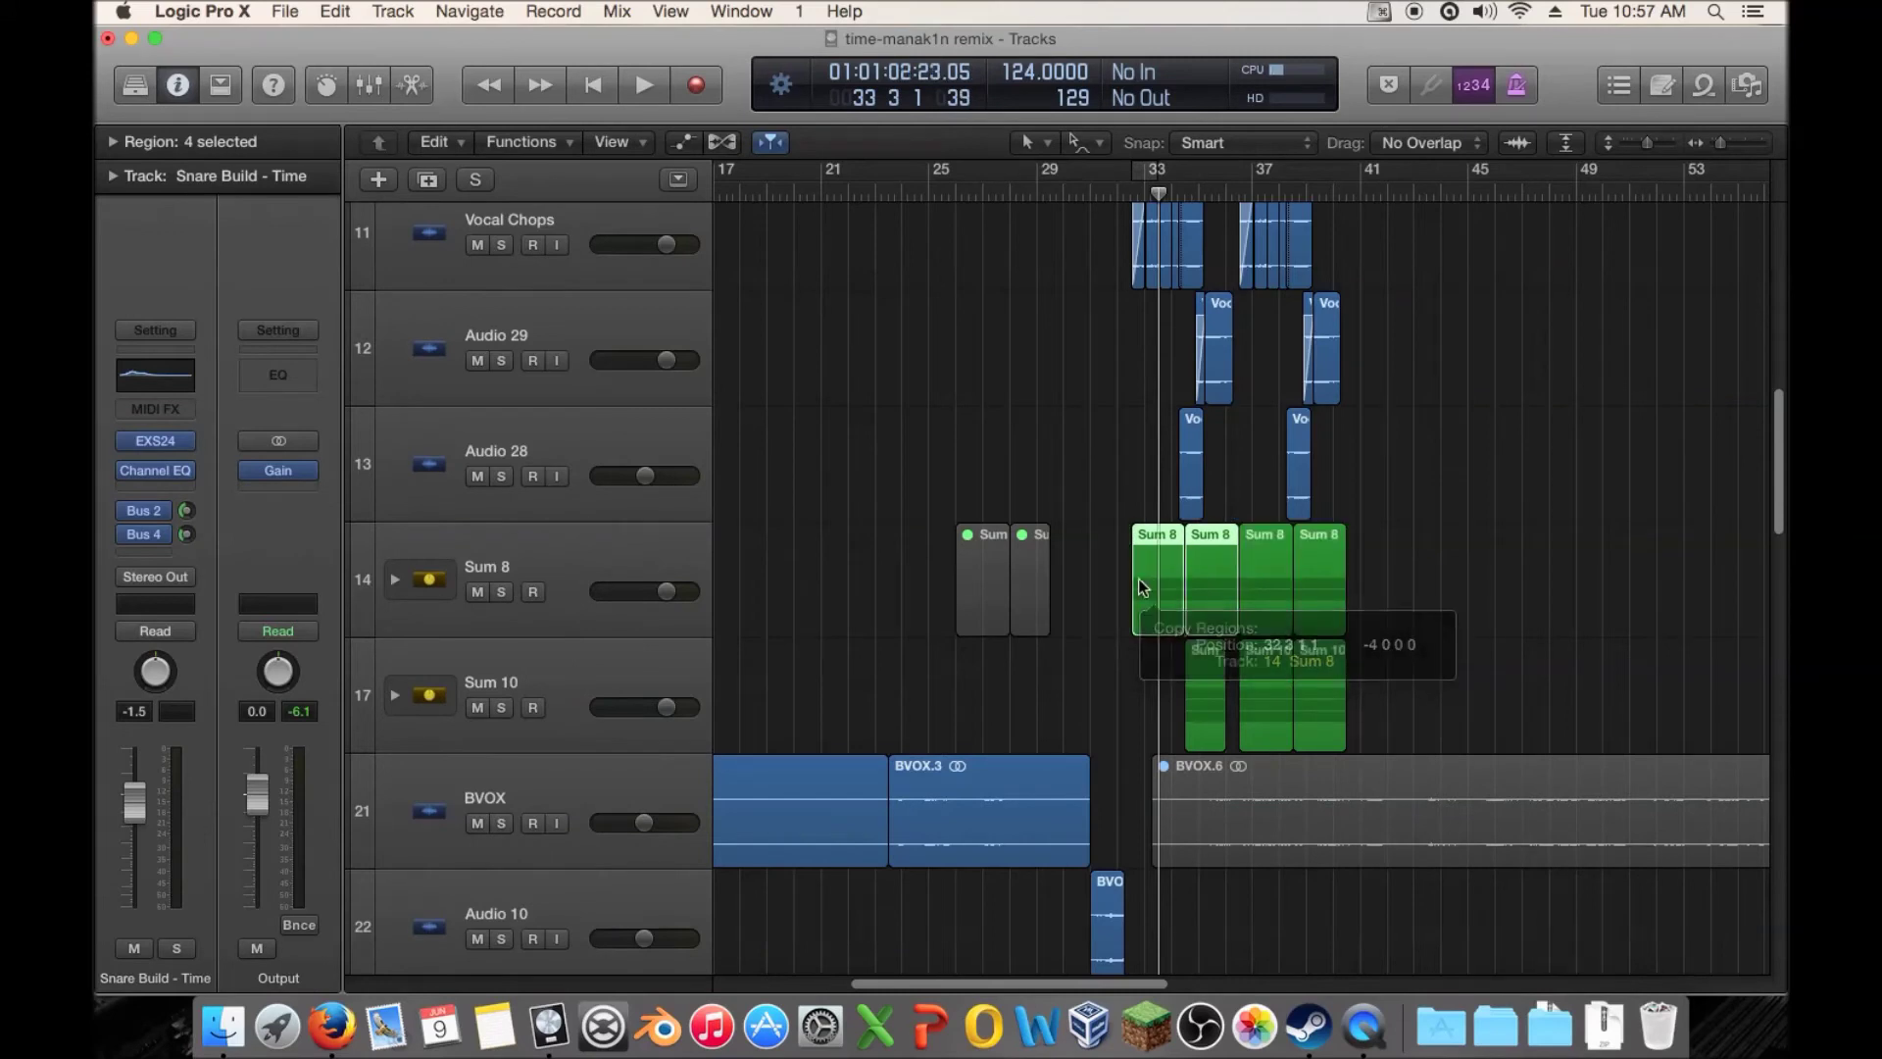
# Cut off the part of the second Sum 8 region in the drop after bar 36 and expand the Sum 8 stack
pyautogui.moveTo(1011, 194); pyautogui.dragTo(1215, 188)
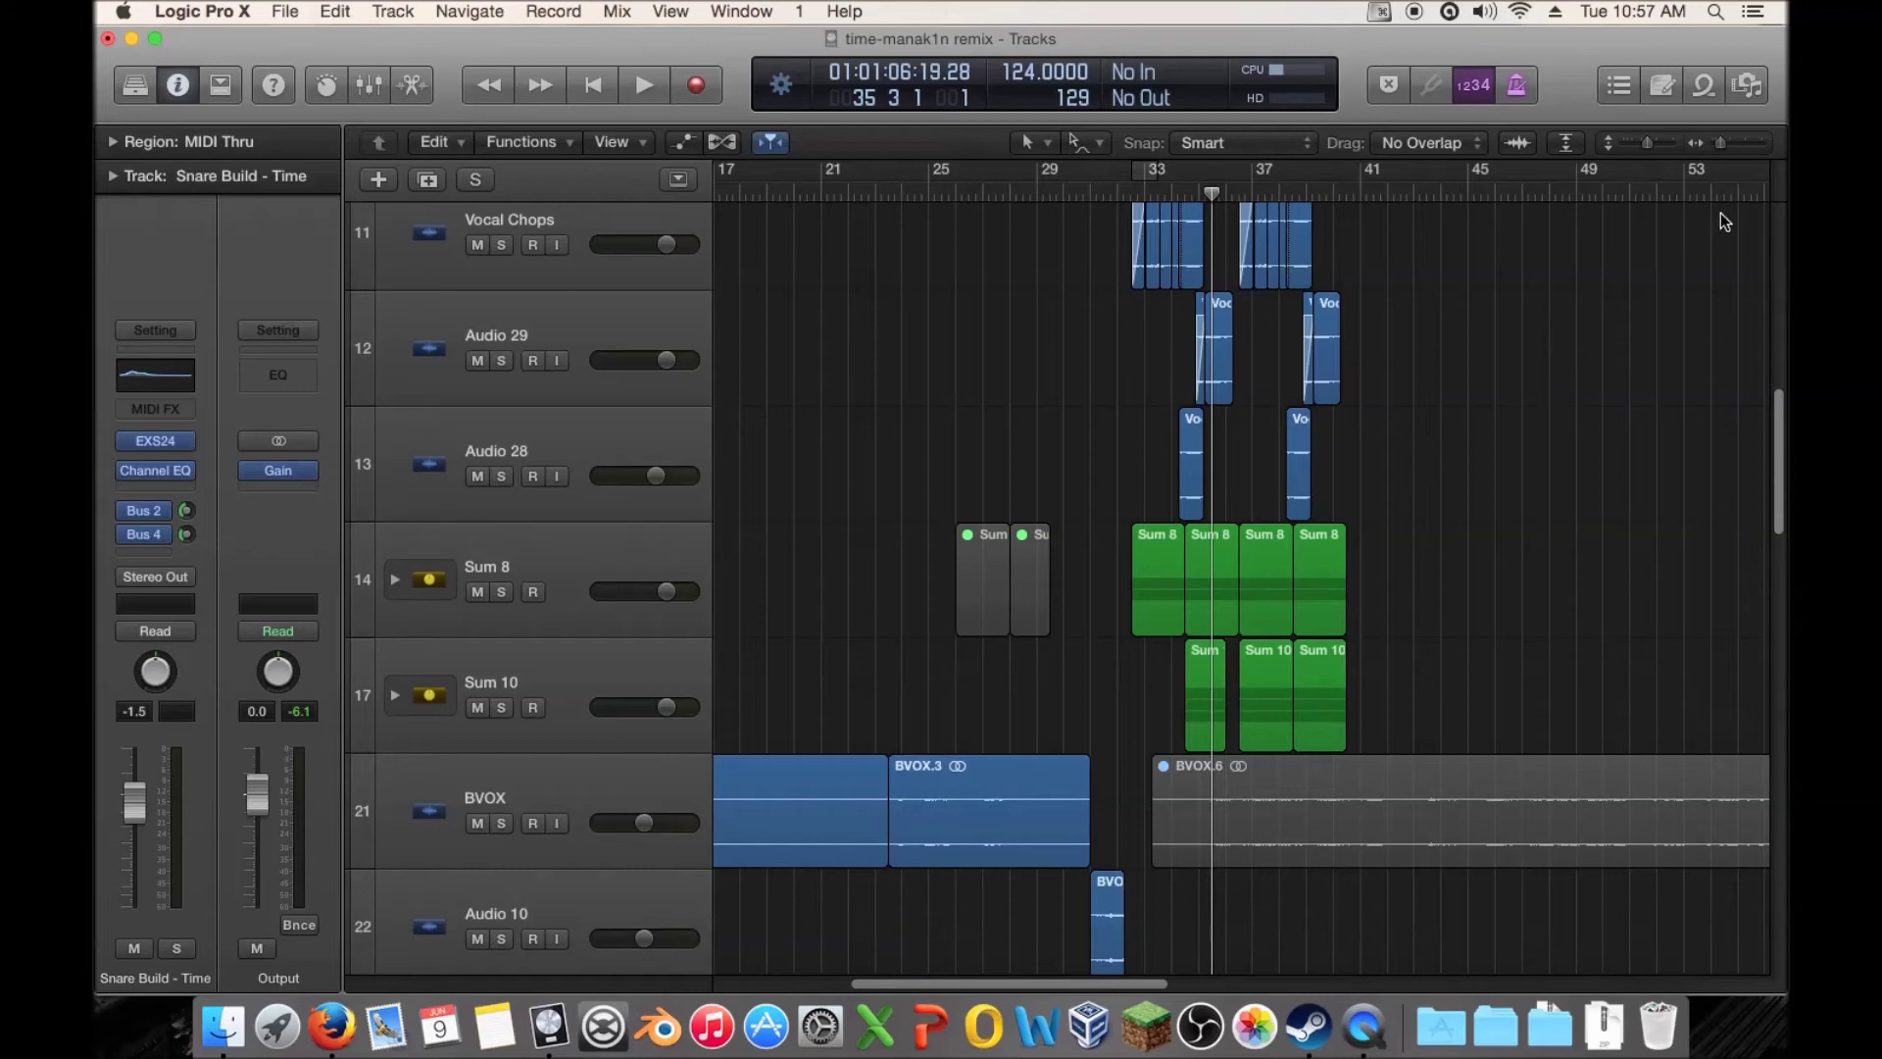
pyautogui.moveTo(1722, 143); pyautogui.dragTo(1738, 145)
pyautogui.click(1275, 192)
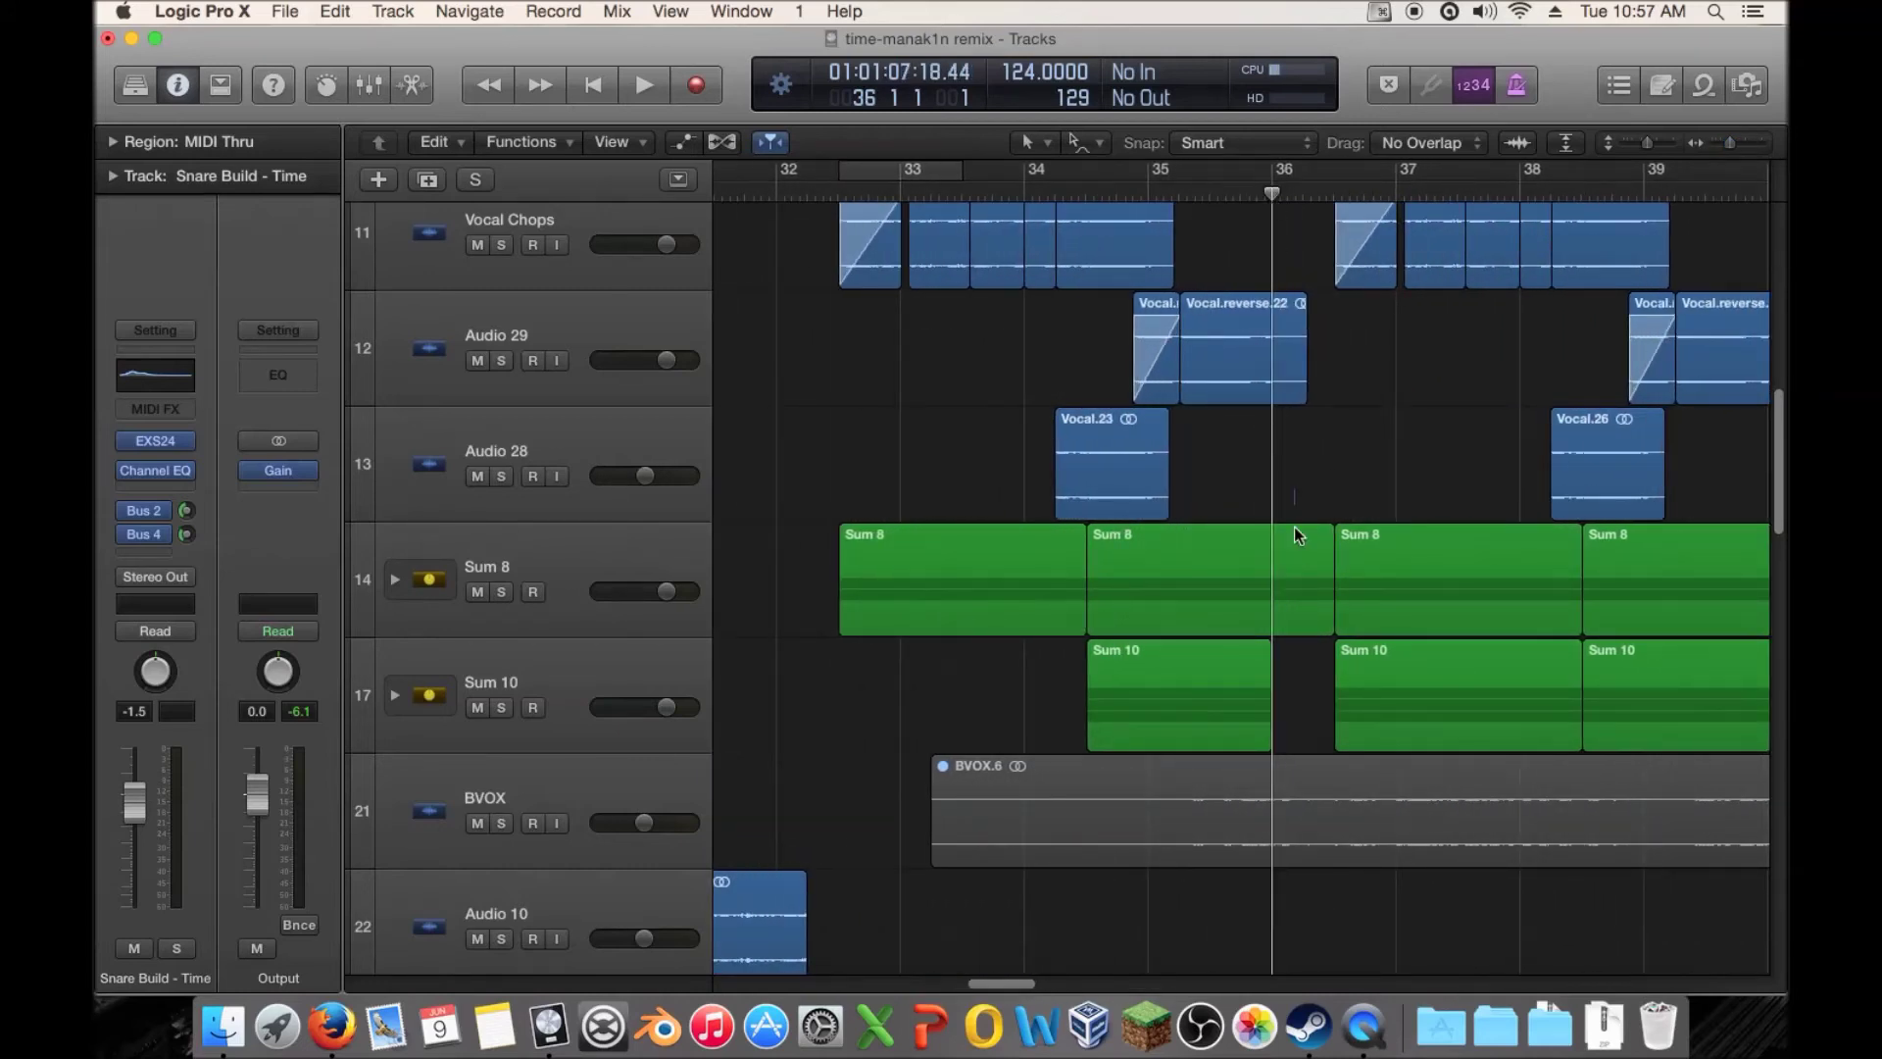
pyautogui.rightClick(1294, 572)
pyautogui.click(1392, 624)
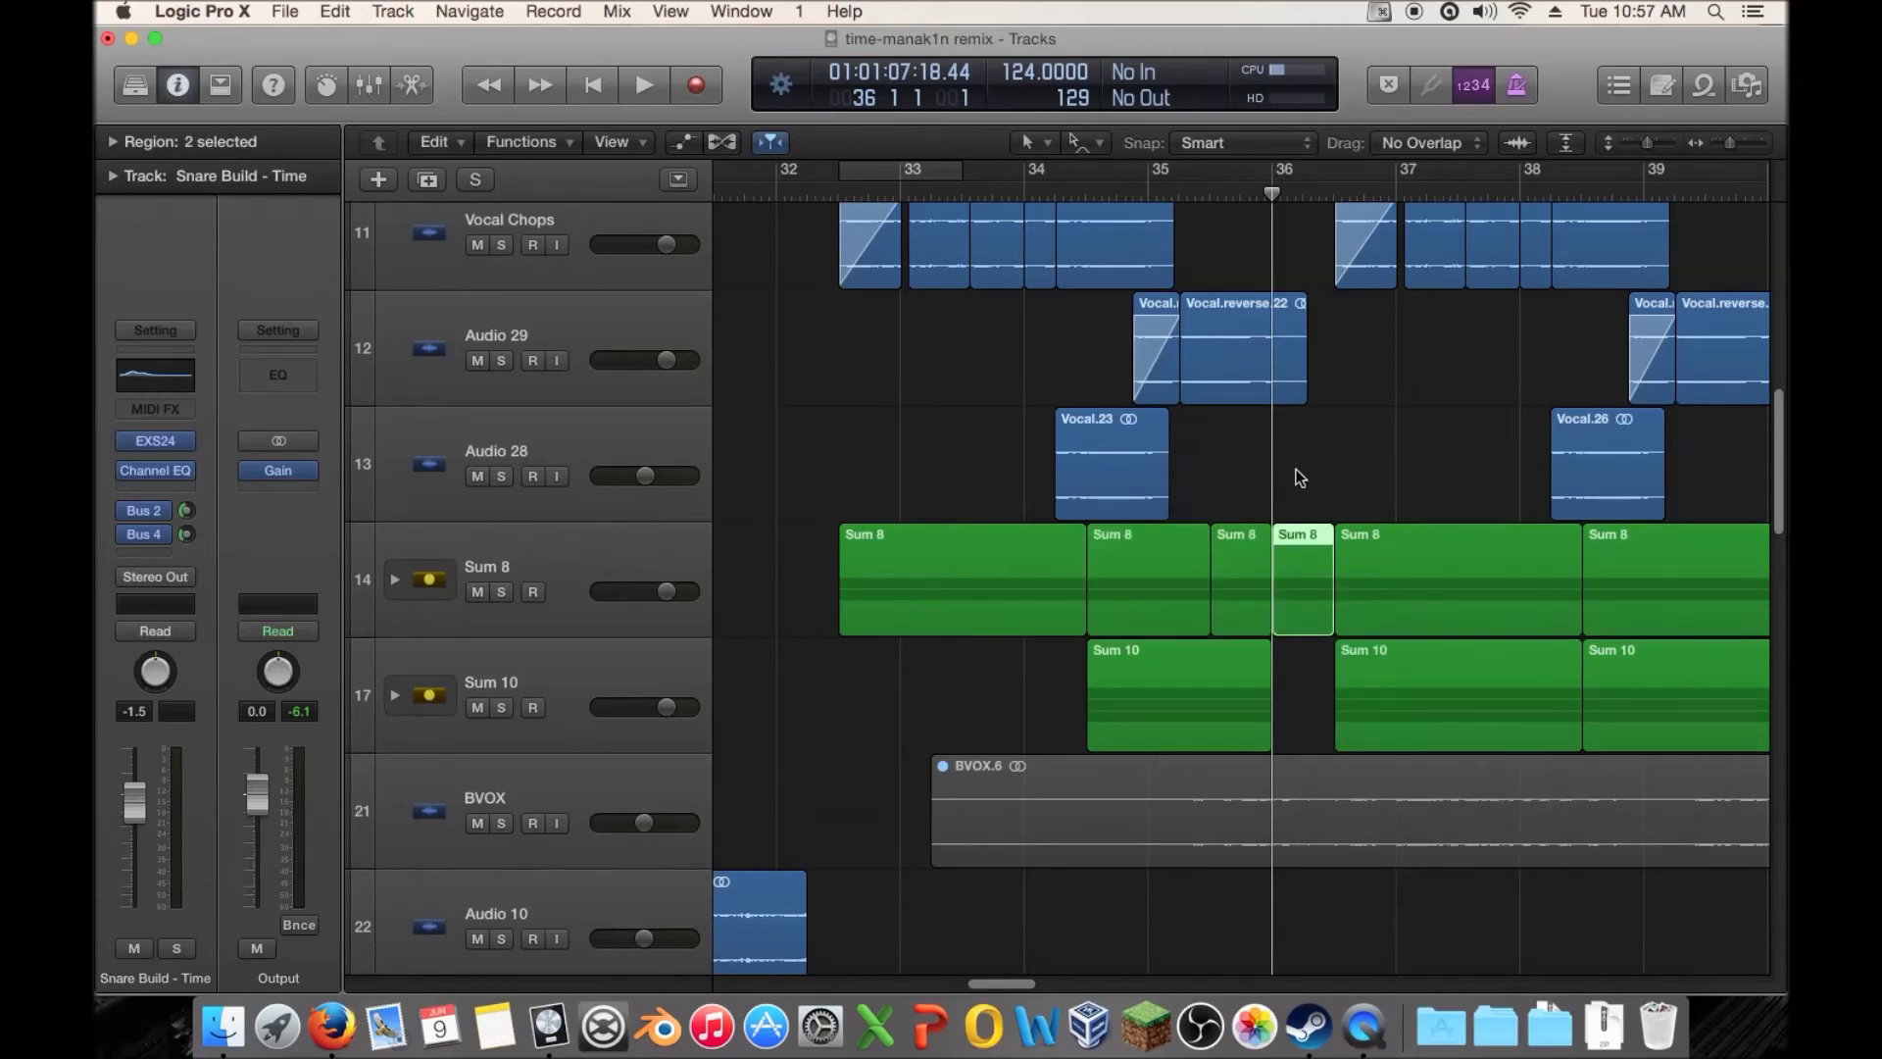
pyautogui.press('Delete')
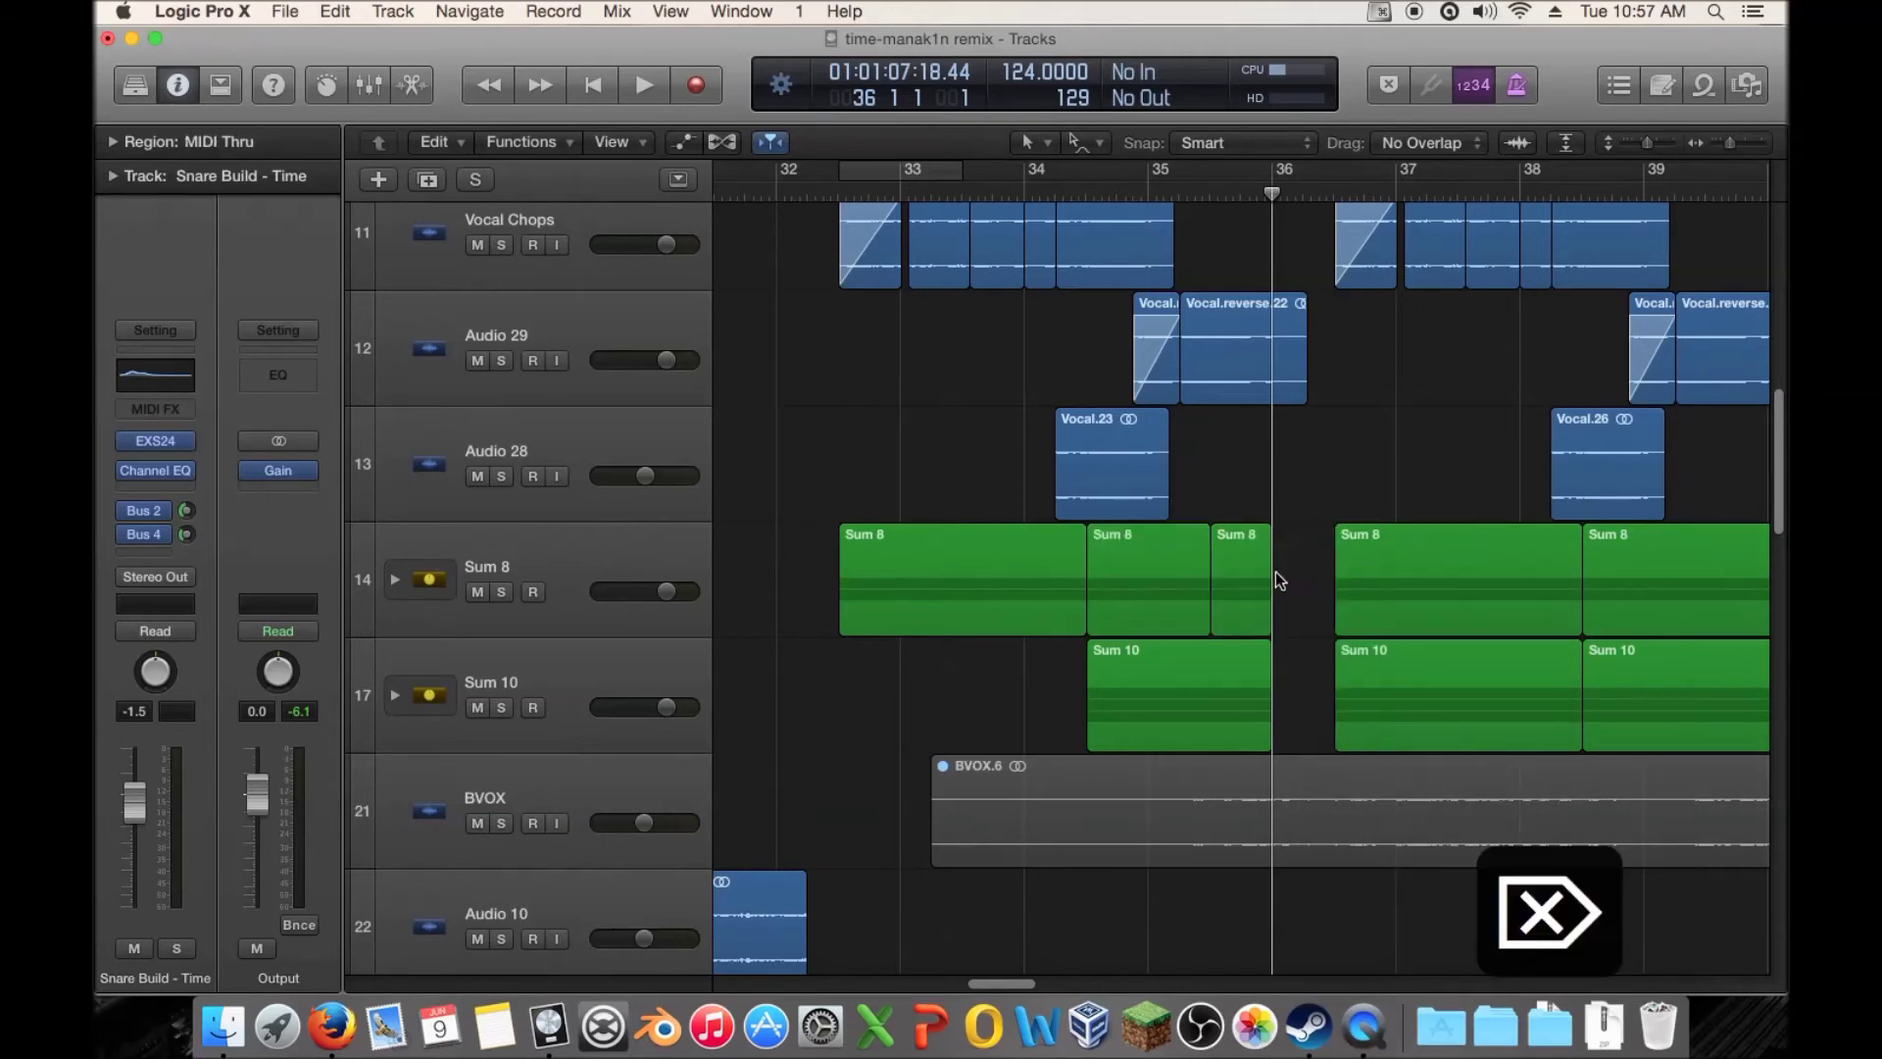
pyautogui.click(393, 581)
pyautogui.scroll(-3, 1291, 687)
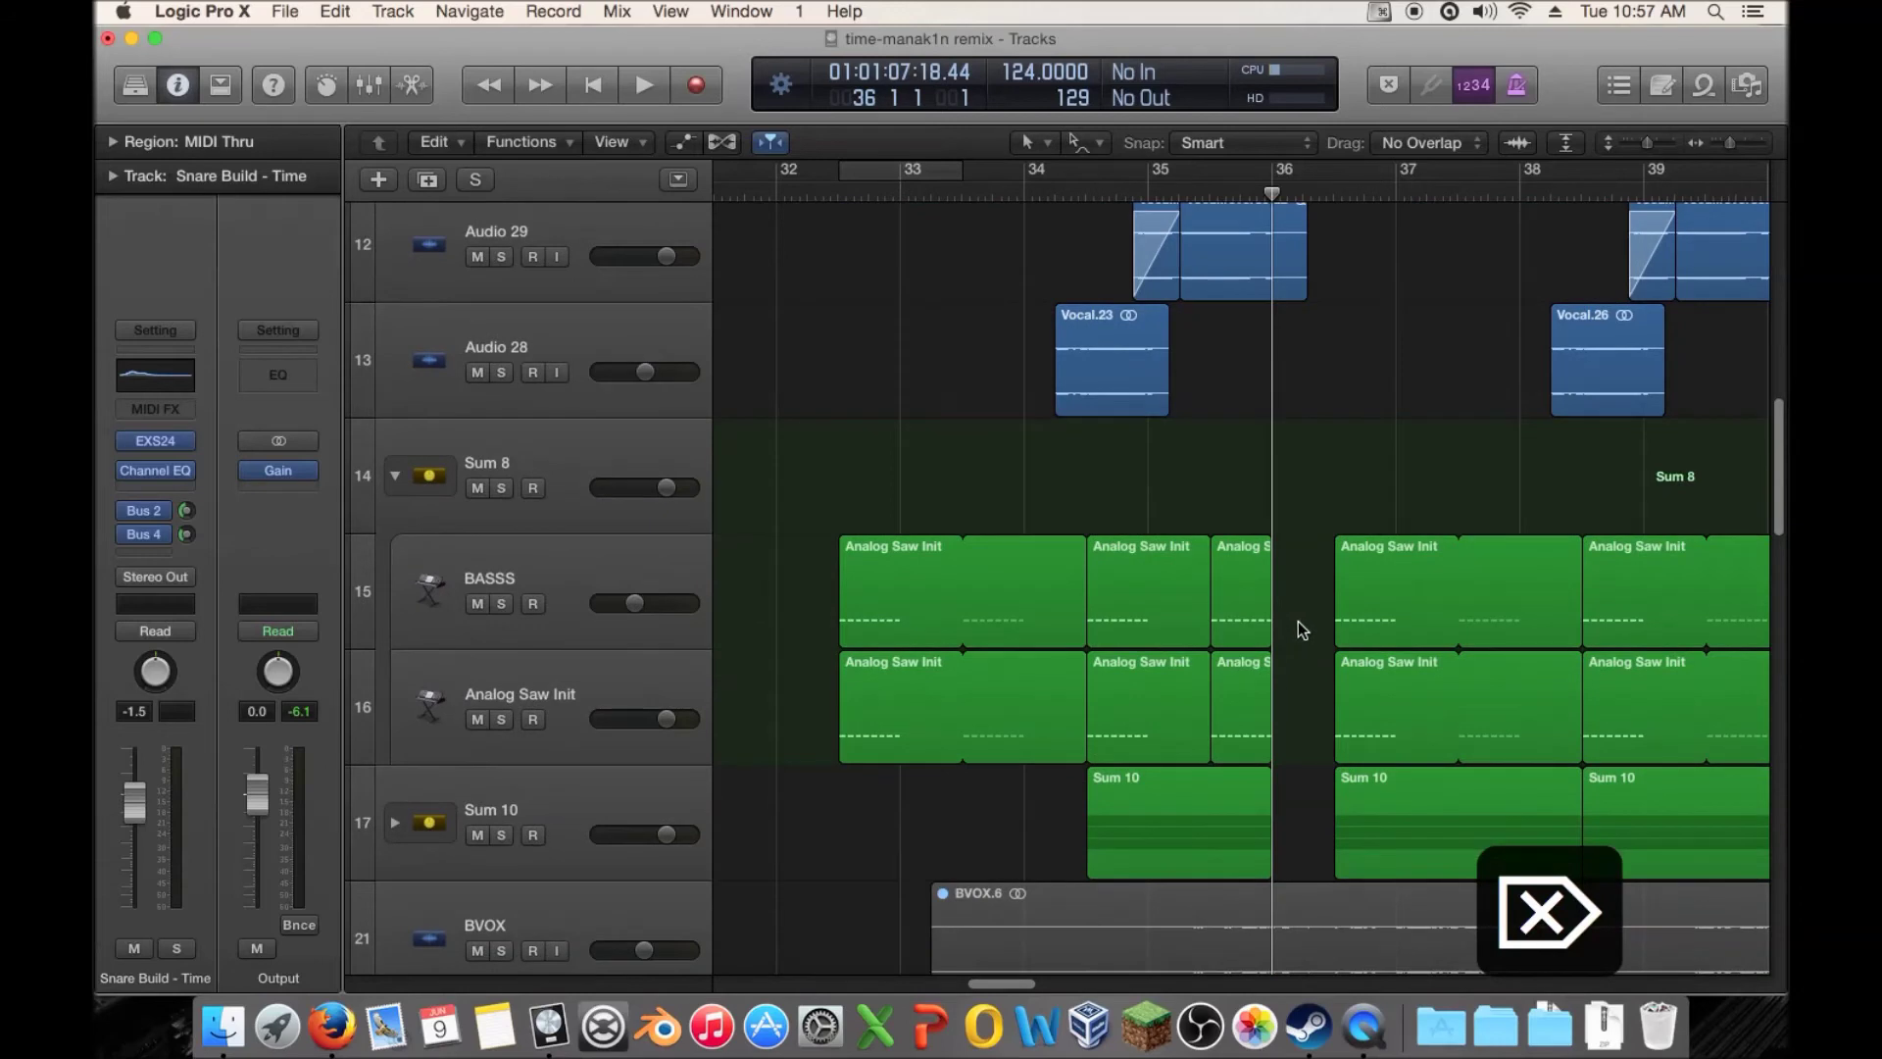
# Try to join the cut Analog Saw Init regions of both Sum 8 subtracks in one go, and undo the join
pyautogui.moveTo(1299, 627); pyautogui.dragTo(1187, 694)
pyautogui.rightClick(1186, 694)
pyautogui.click(1233, 639)
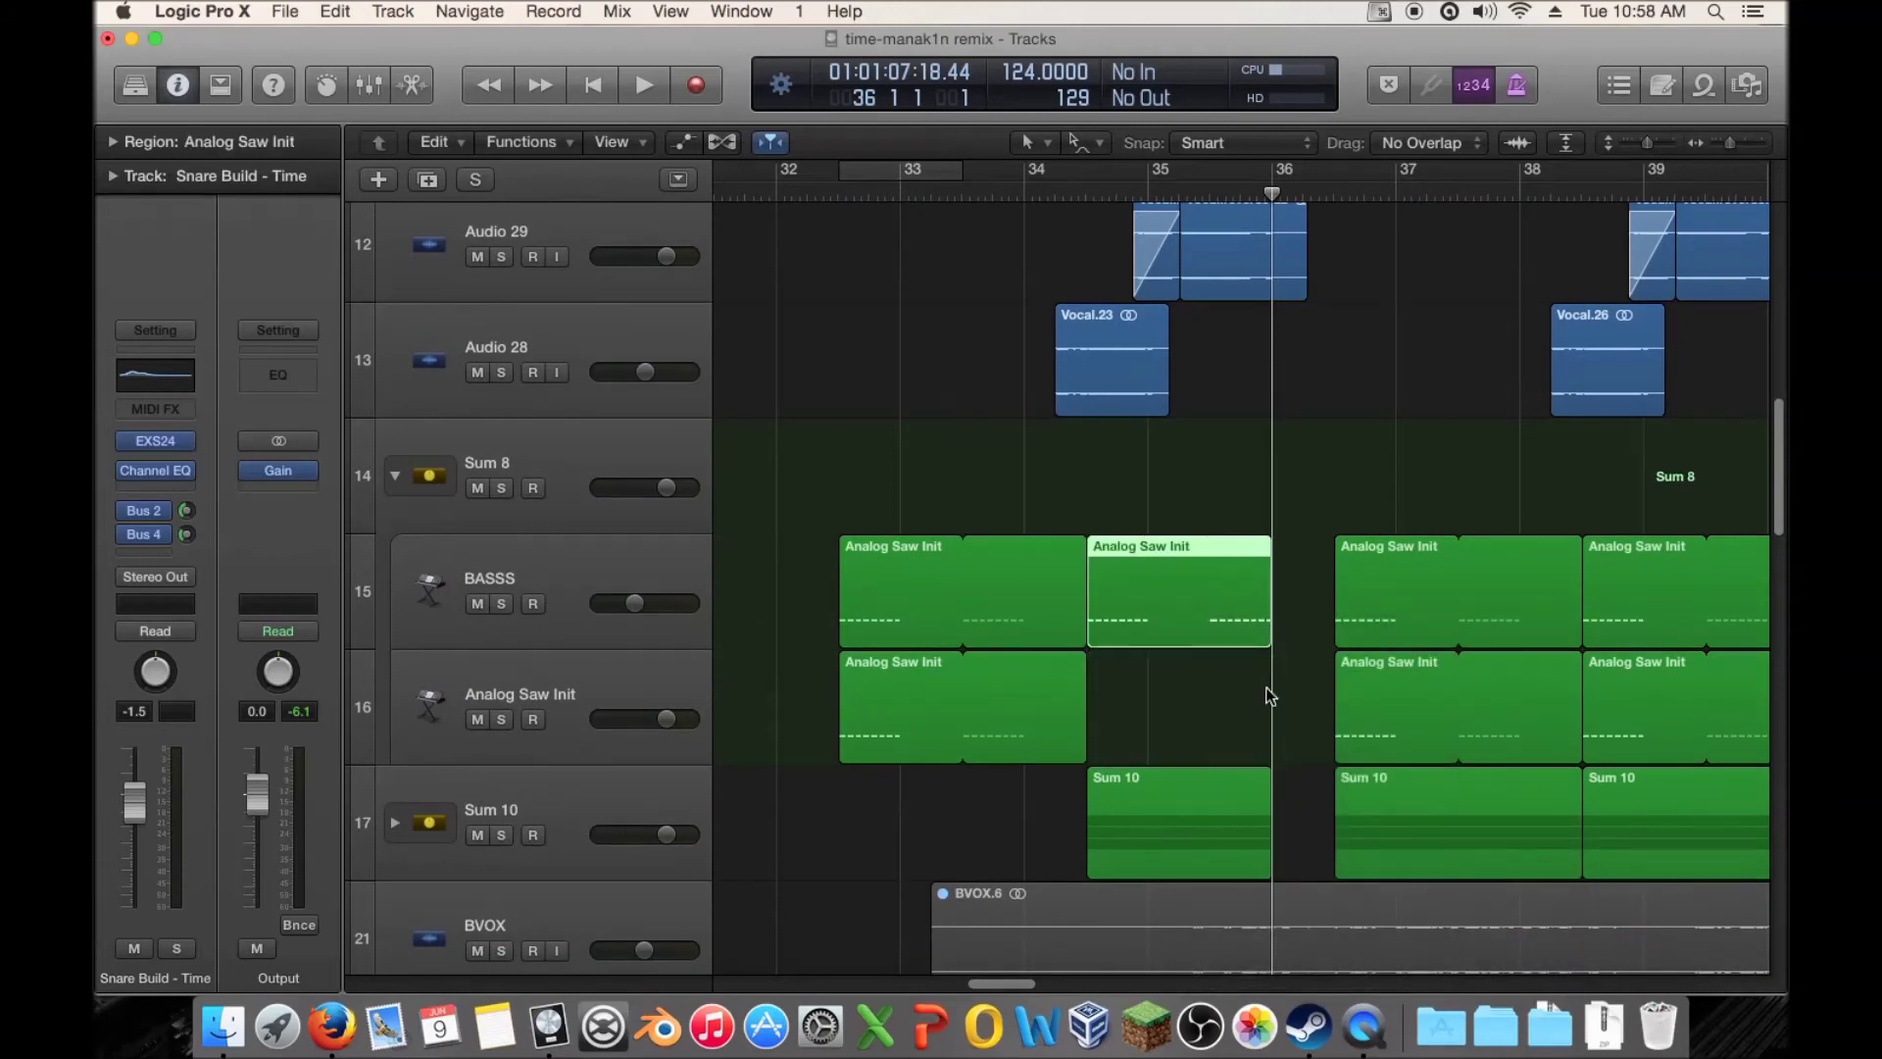
pyautogui.press('super+z')
# Join the cut regions separately on the BASSS and Analog Saw Init tracks, and extend both joined regions up to the next ones
pyautogui.rightClick(1157, 600)
pyautogui.click(1235, 625)
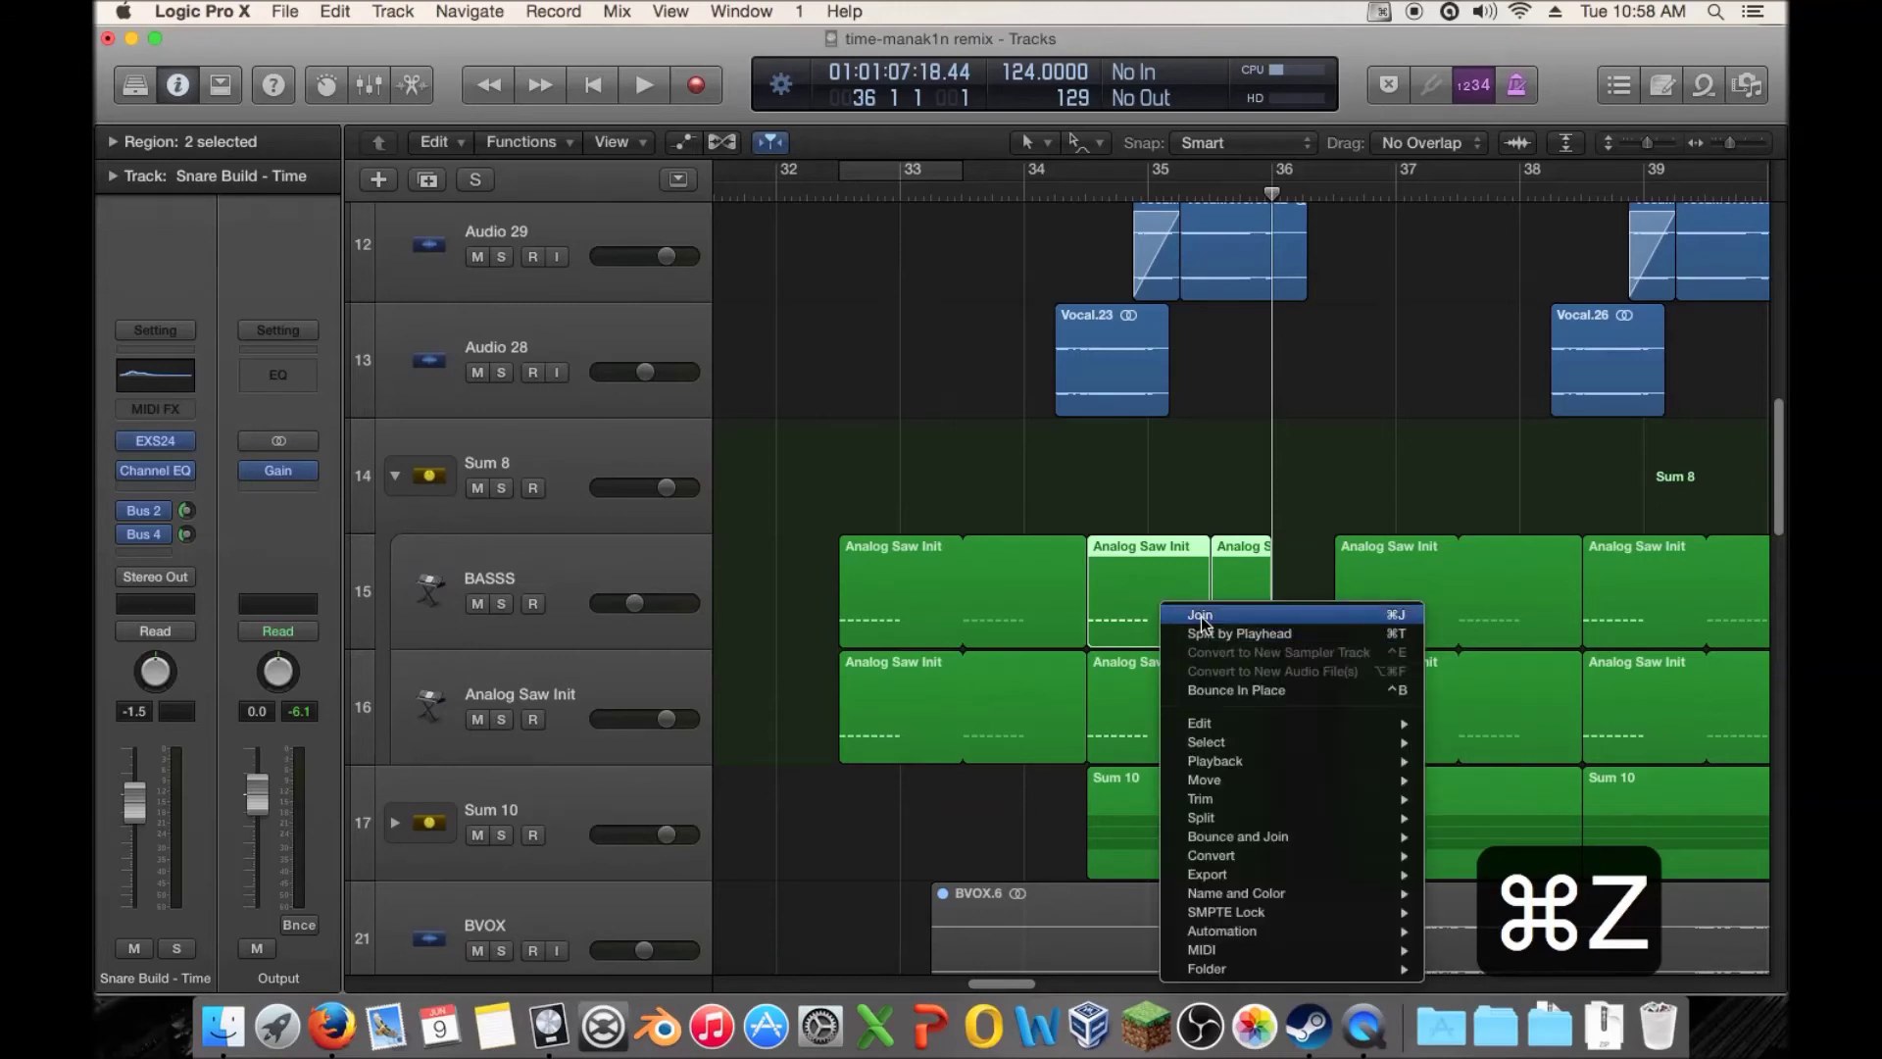
pyautogui.click(1223, 721)
pyautogui.rightClick(1182, 718)
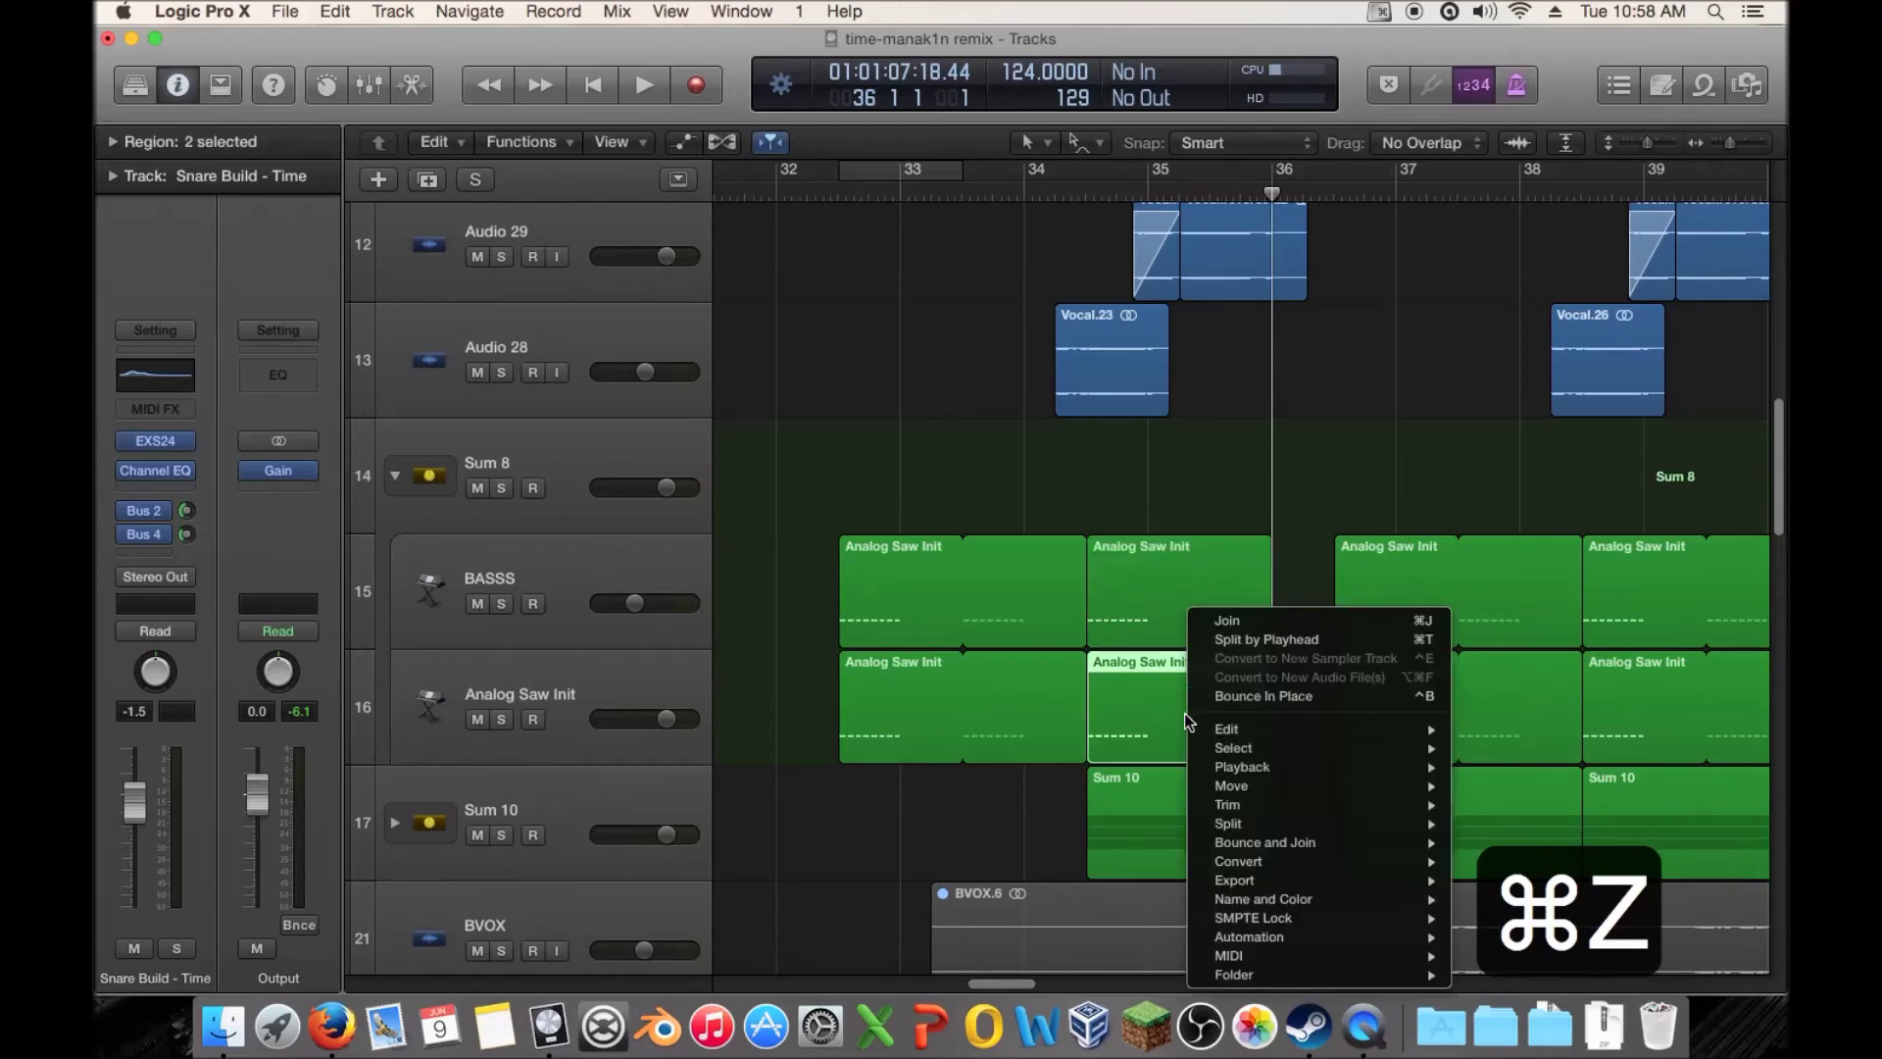
pyautogui.click(1236, 626)
pyautogui.moveTo(1296, 616); pyautogui.dragTo(1337, 740)
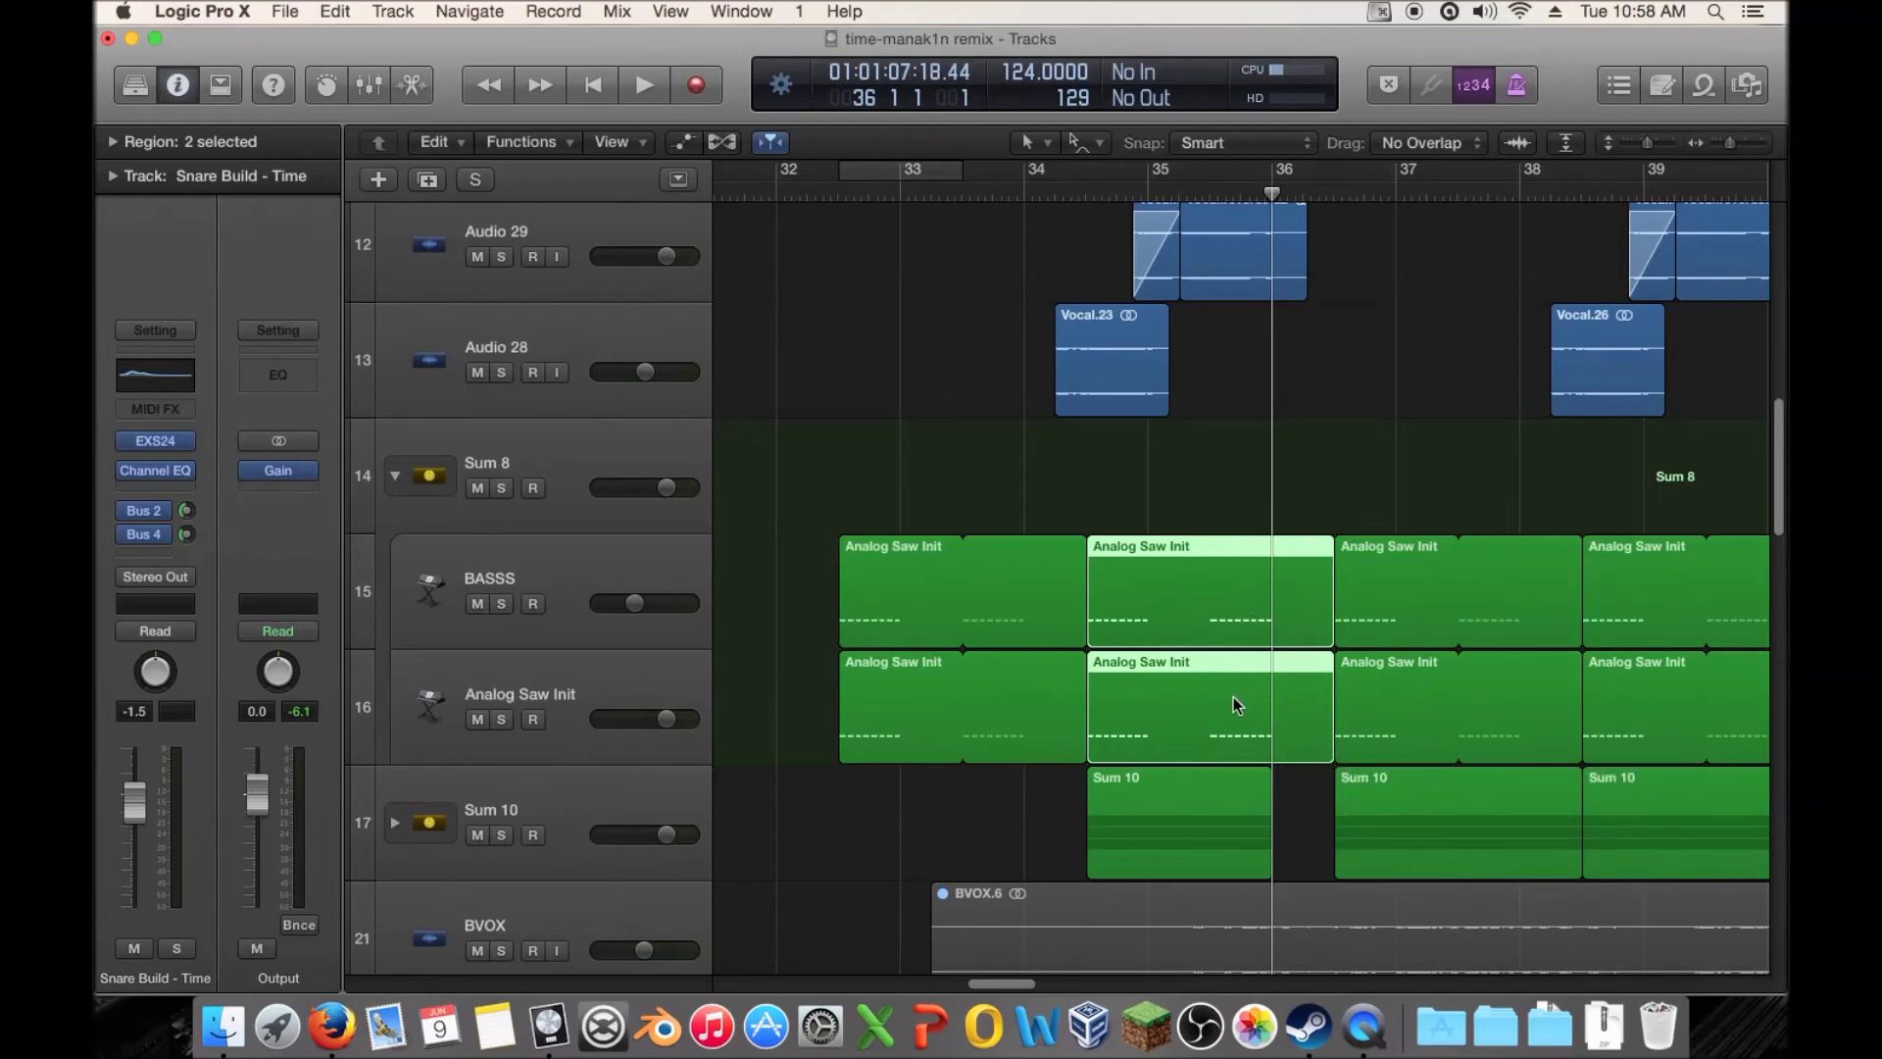
# Play the drop from bar 32 in the full mix until just past bar 40, and collapse the Sum 8 stack
pyautogui.press('a')
pyautogui.press('a')
pyautogui.doubleClick(778, 186)
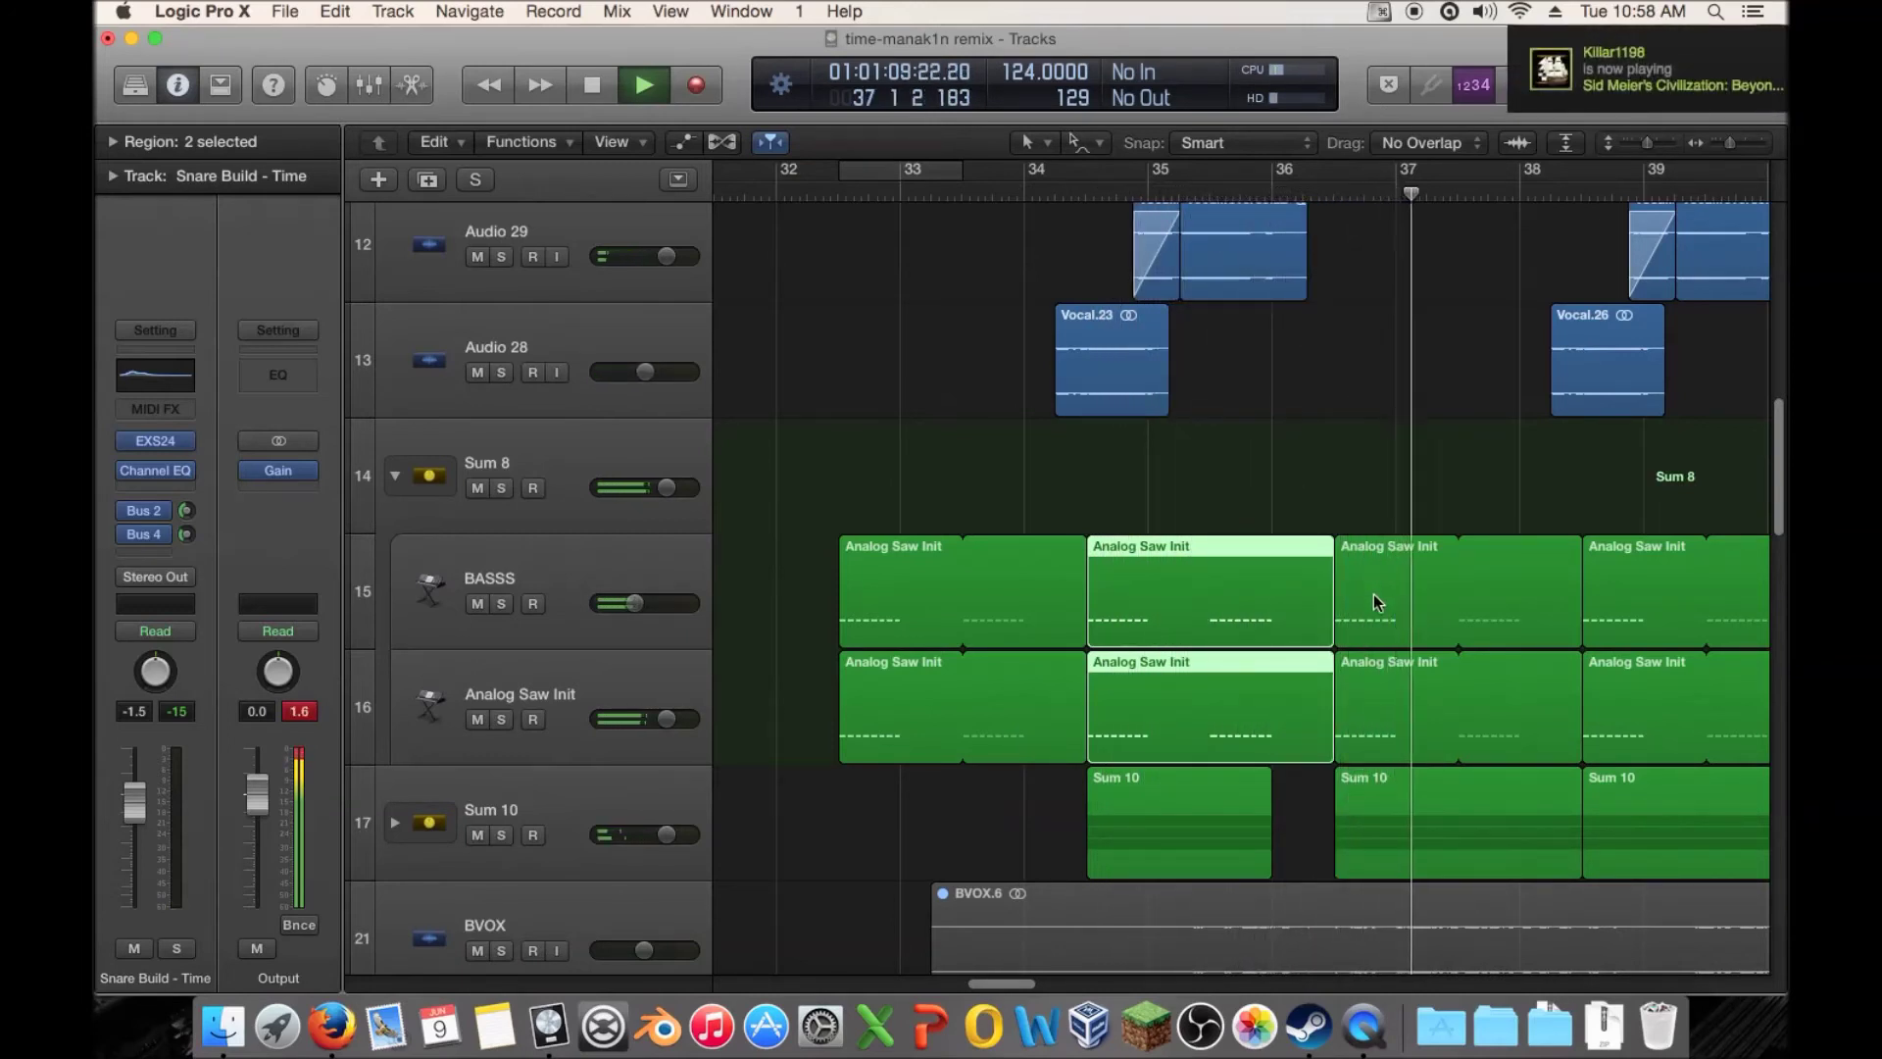
pyautogui.moveTo(1731, 143); pyautogui.dragTo(1635, 145)
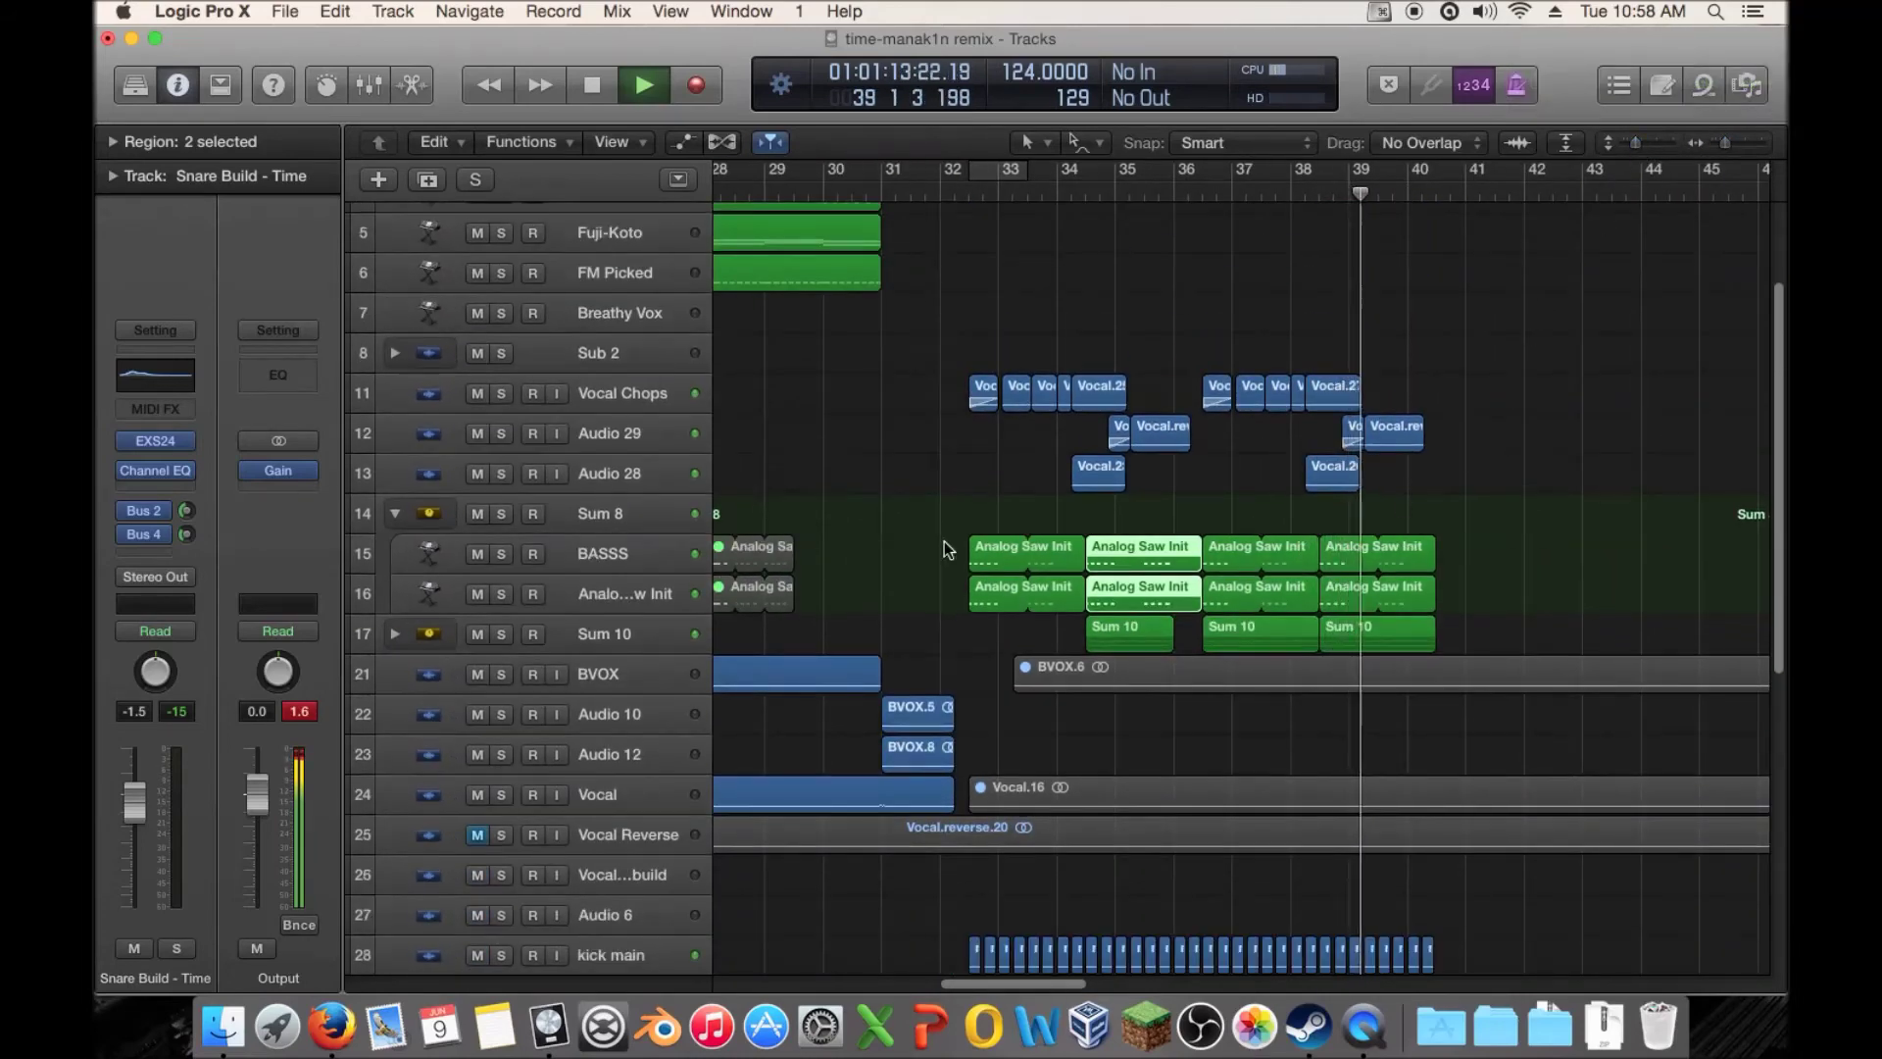
pyautogui.click(394, 513)
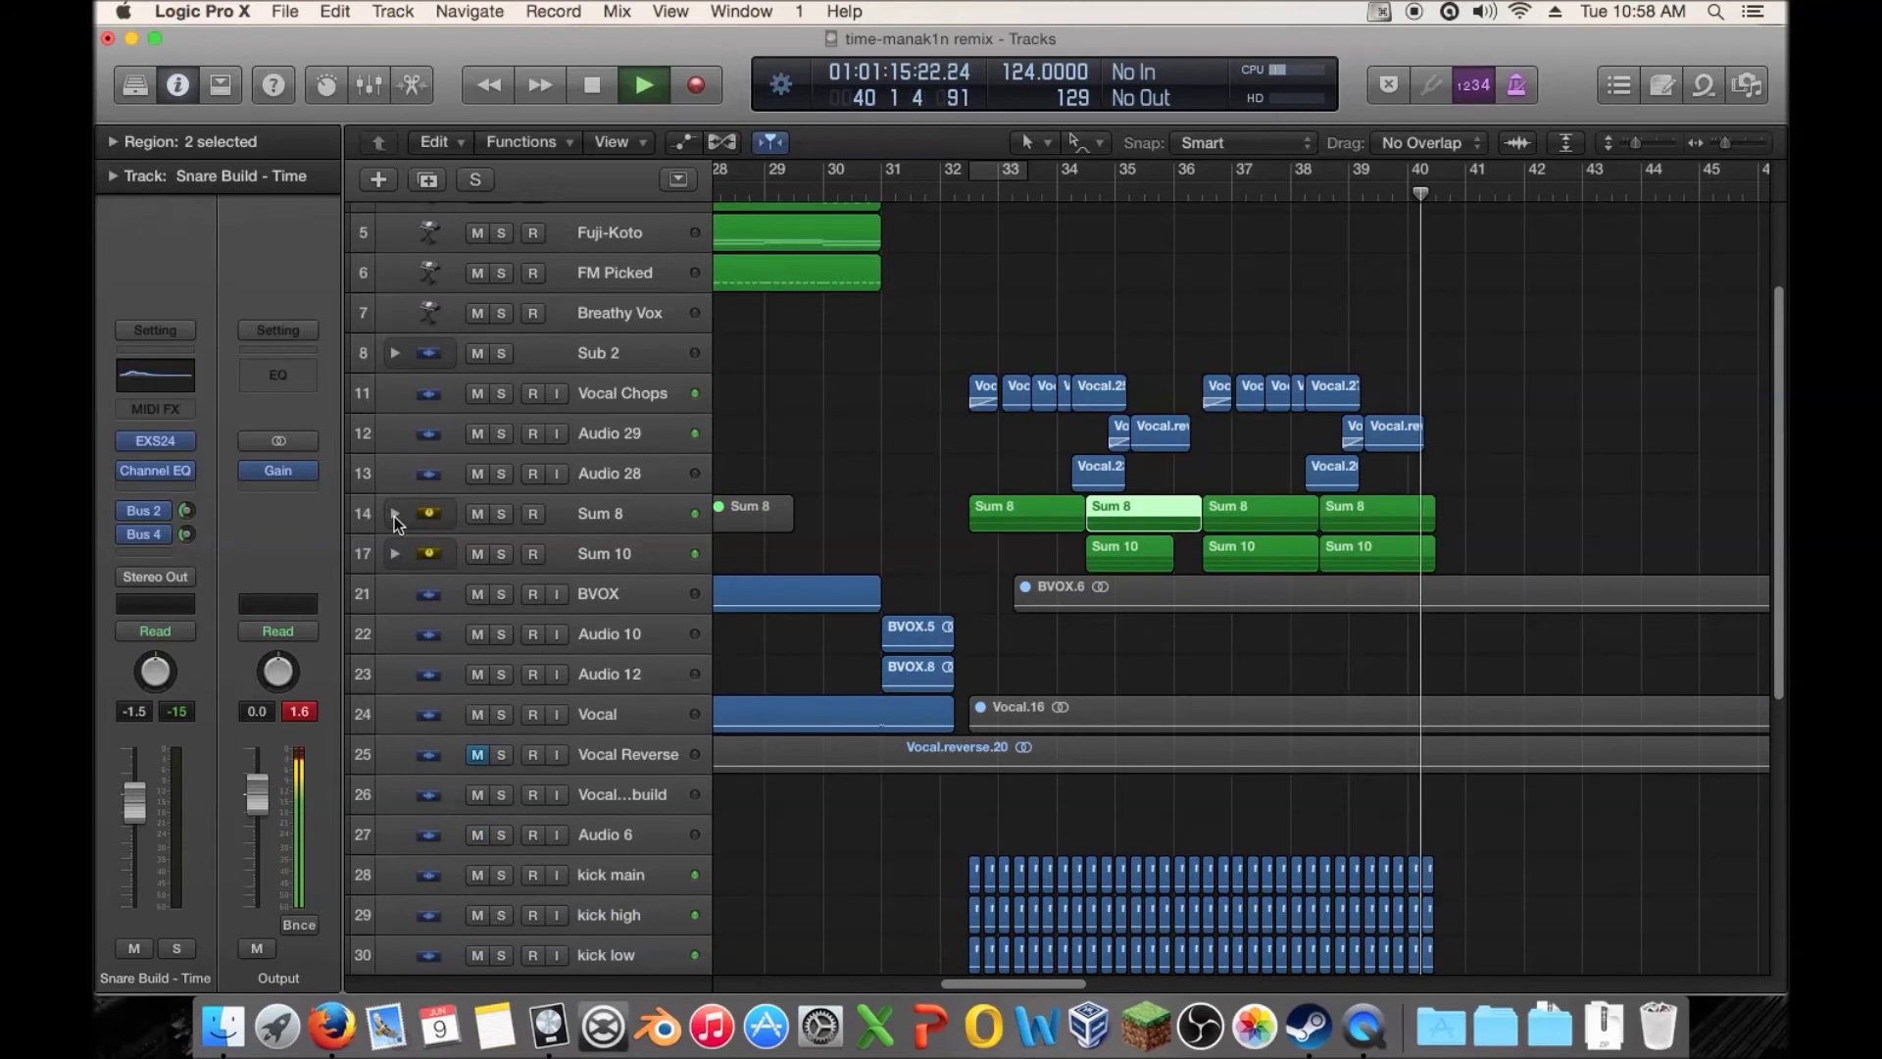
pyautogui.press('space')
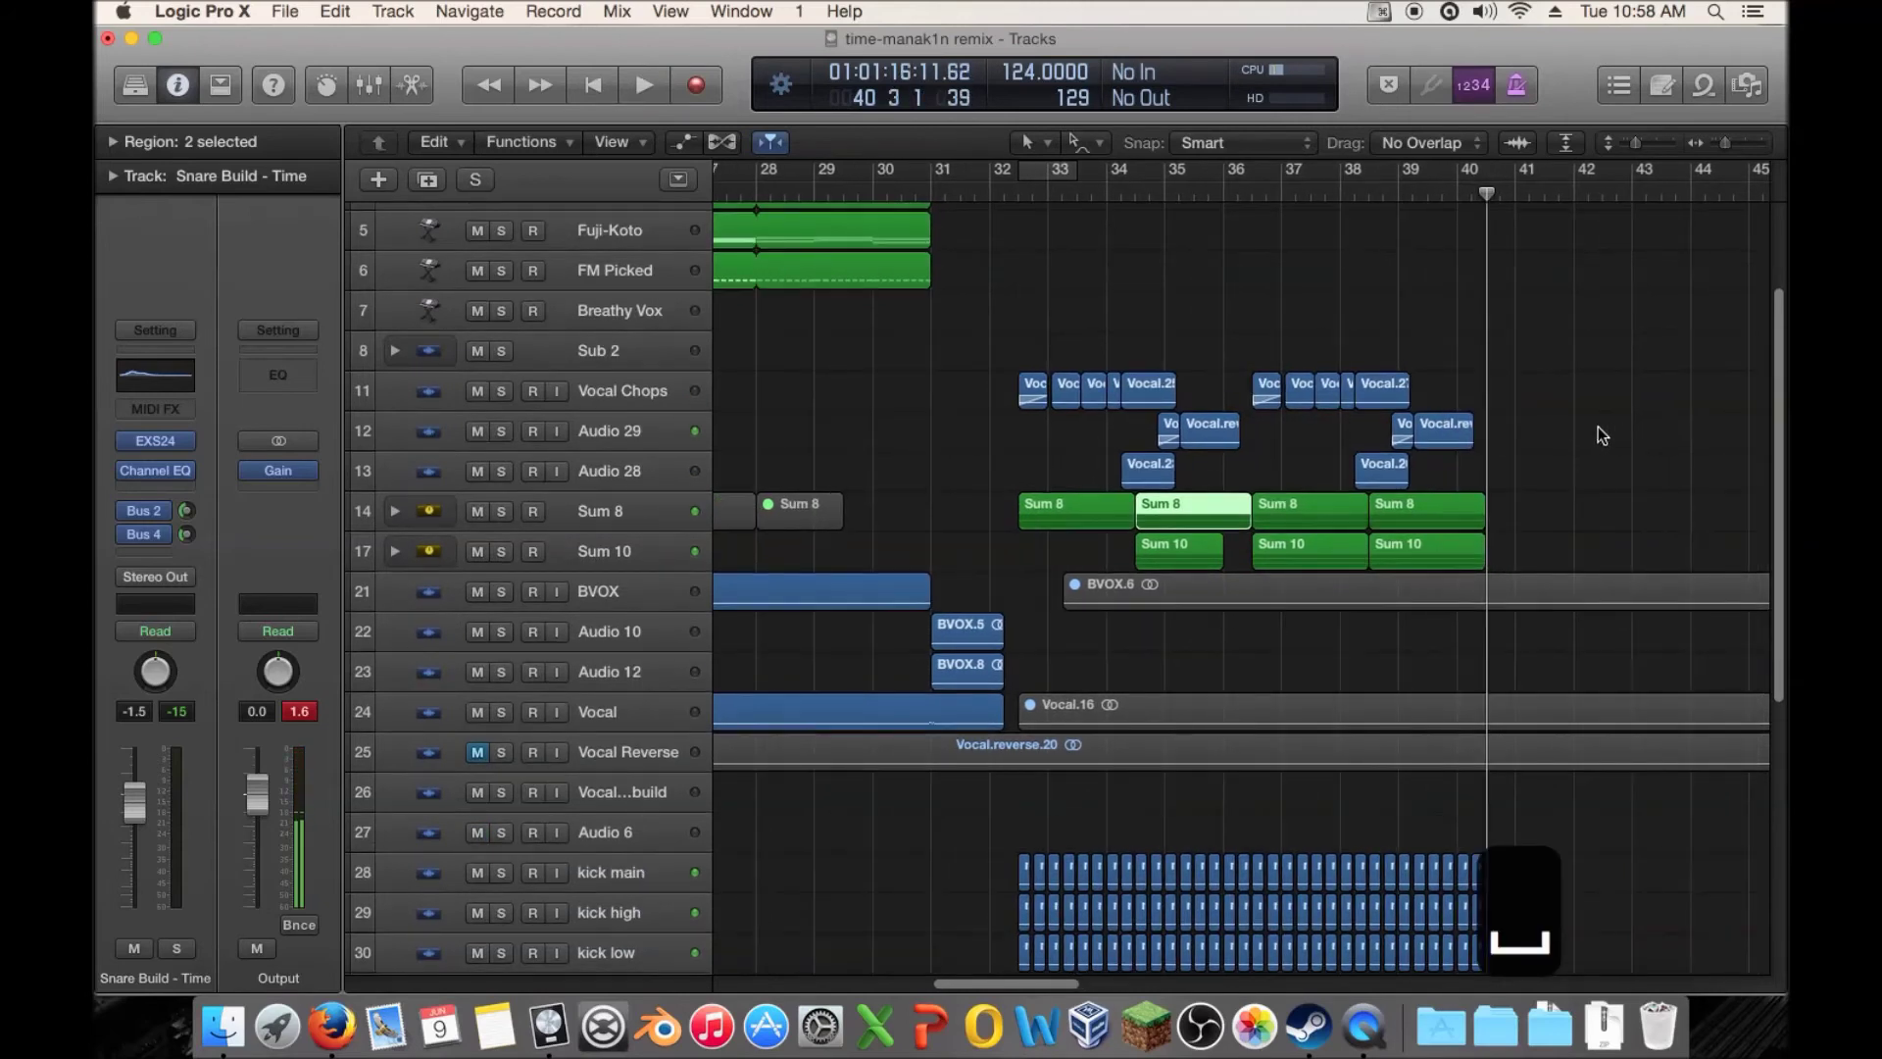
# Compare the muted Sum 8 regions at bar 26 with the active Sum 8 regions in the drop
pyautogui.hscroll(-3, 1049, 444)
pyautogui.scroll(1, 897, 484)
pyautogui.moveTo(719, 496); pyautogui.dragTo(1015, 538)
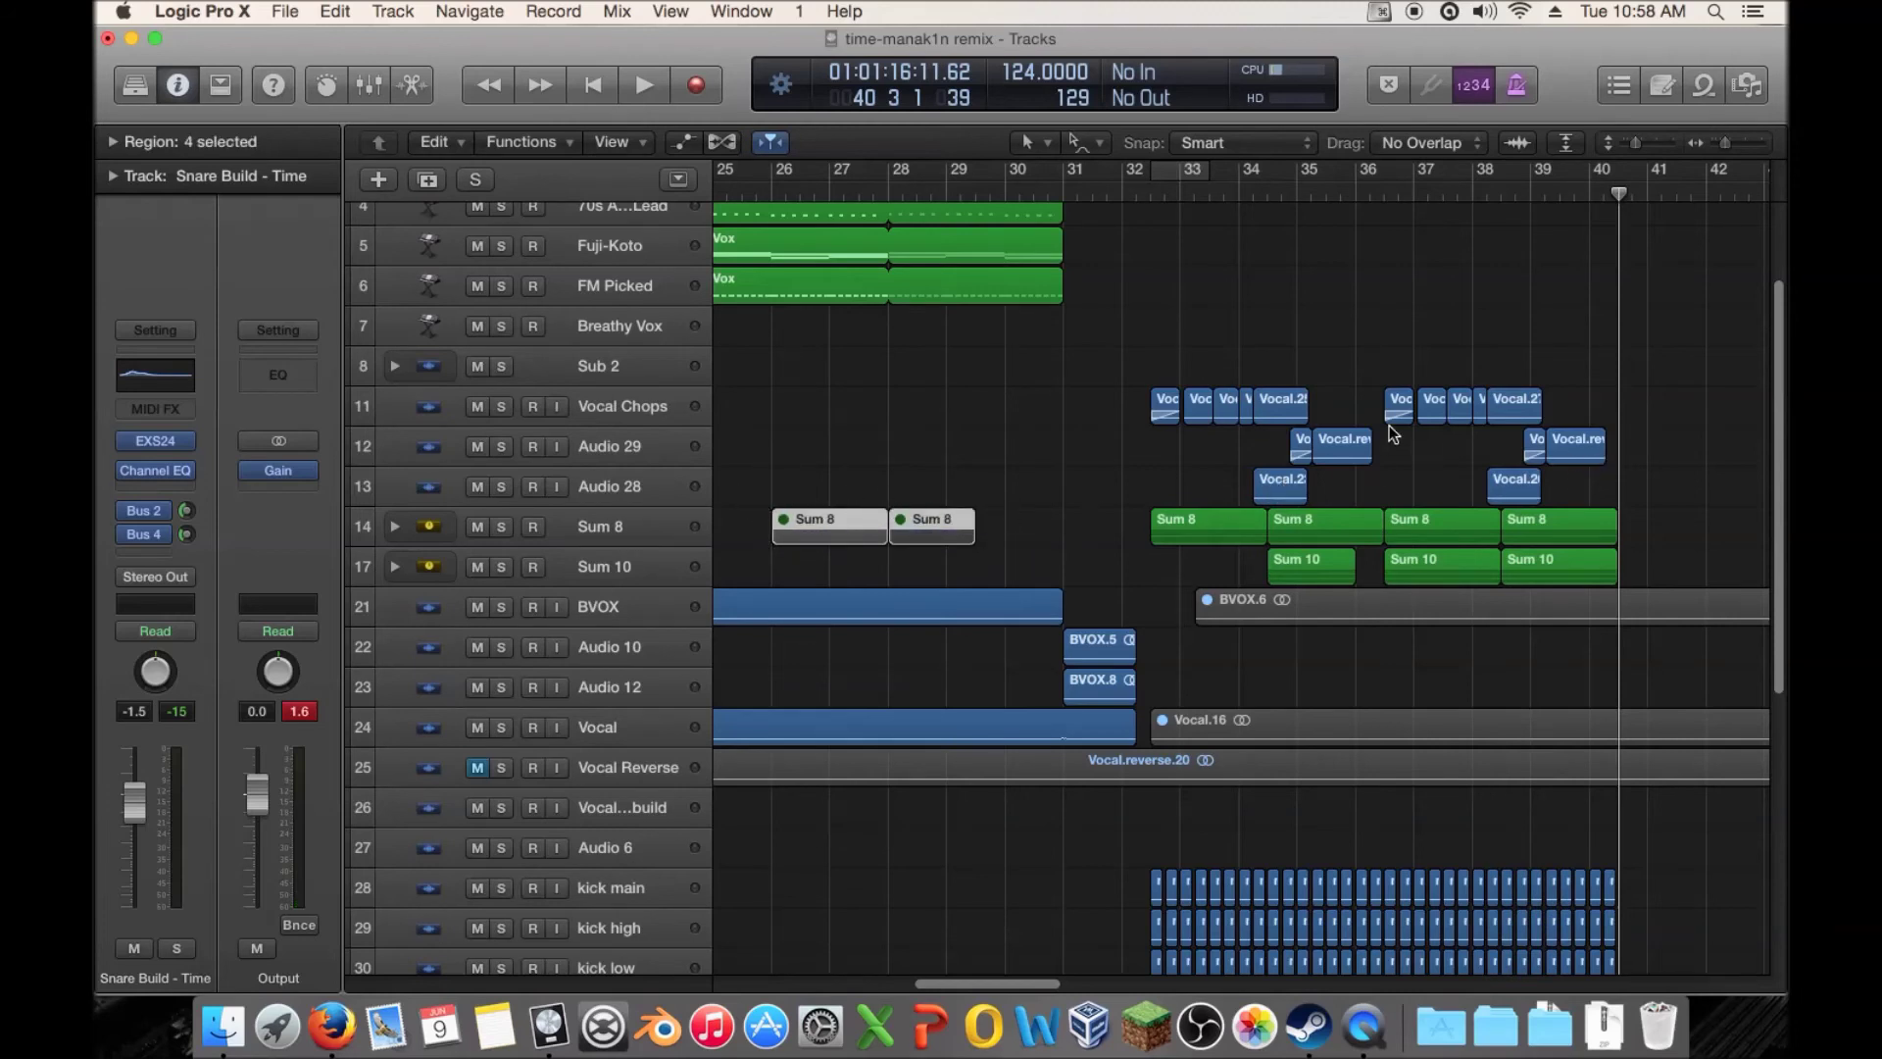
pyautogui.click(1150, 194)
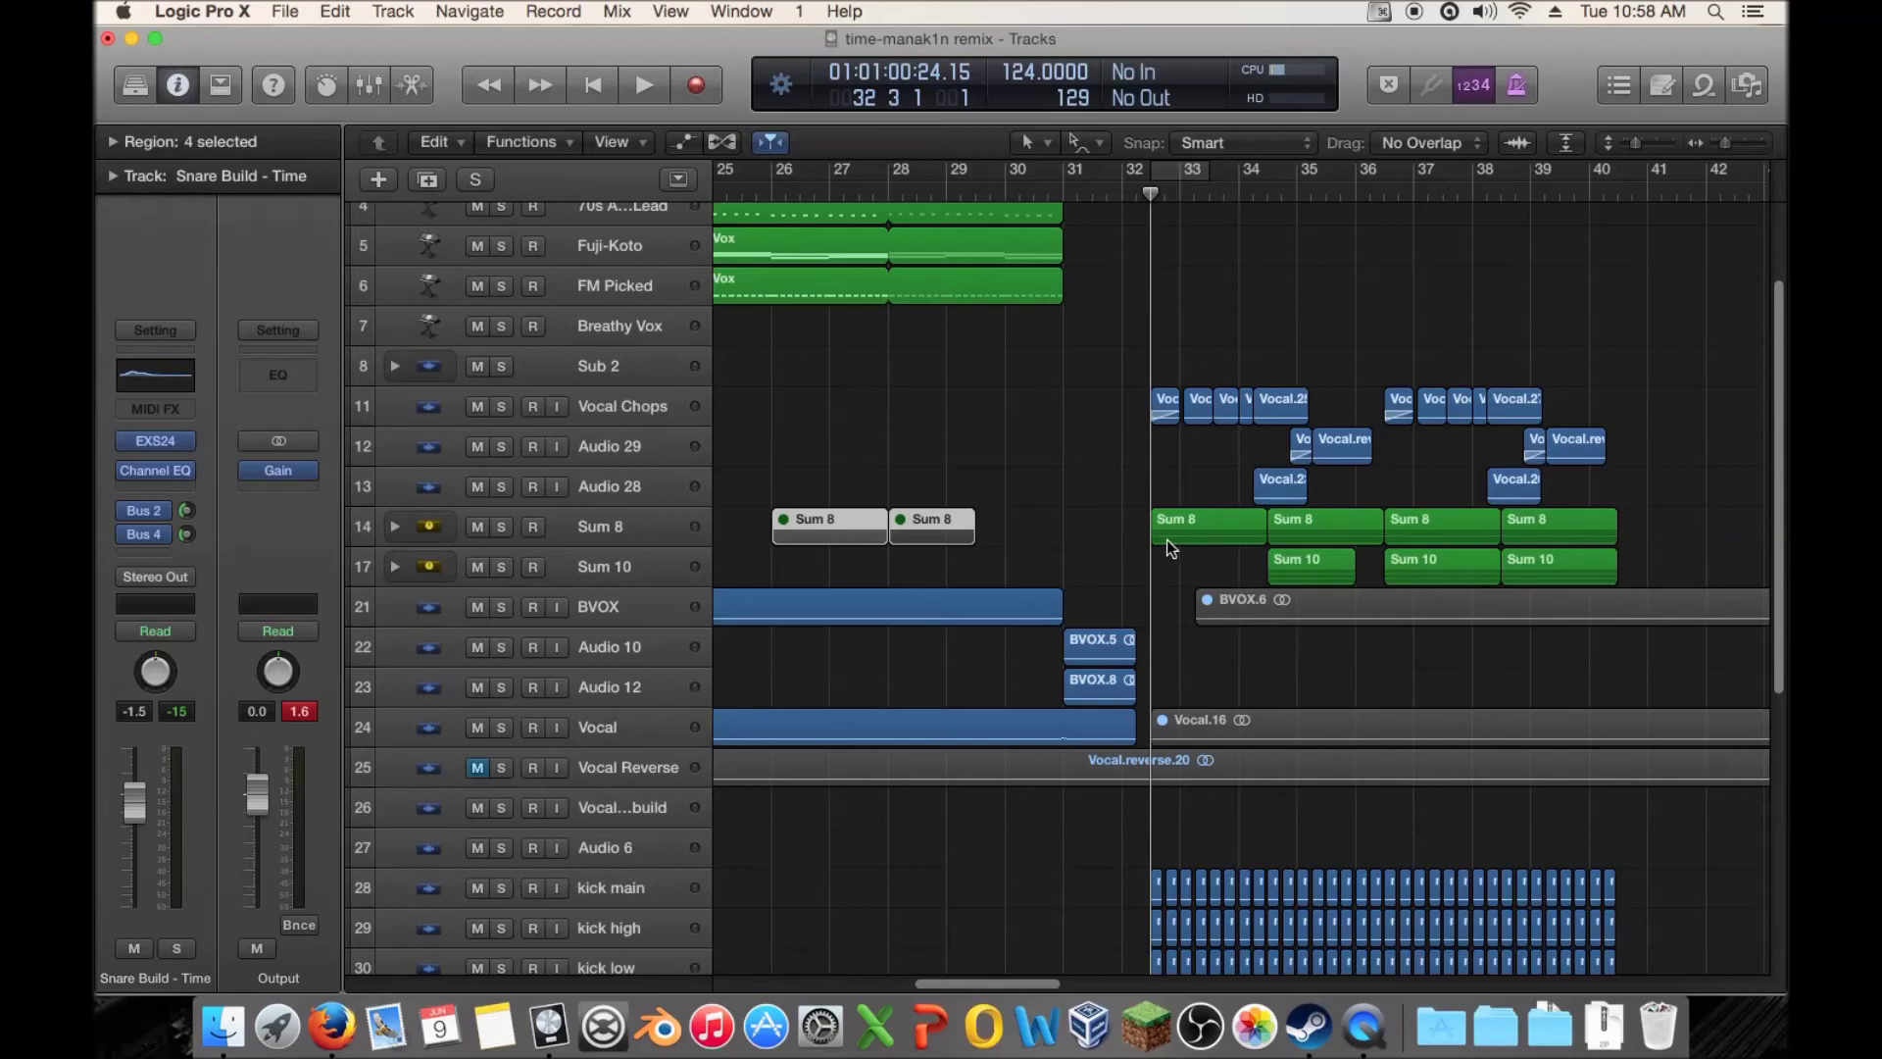
pyautogui.click(396, 528)
pyautogui.click(396, 527)
pyautogui.moveTo(1106, 515); pyautogui.dragTo(1659, 533)
pyautogui.click(1668, 527)
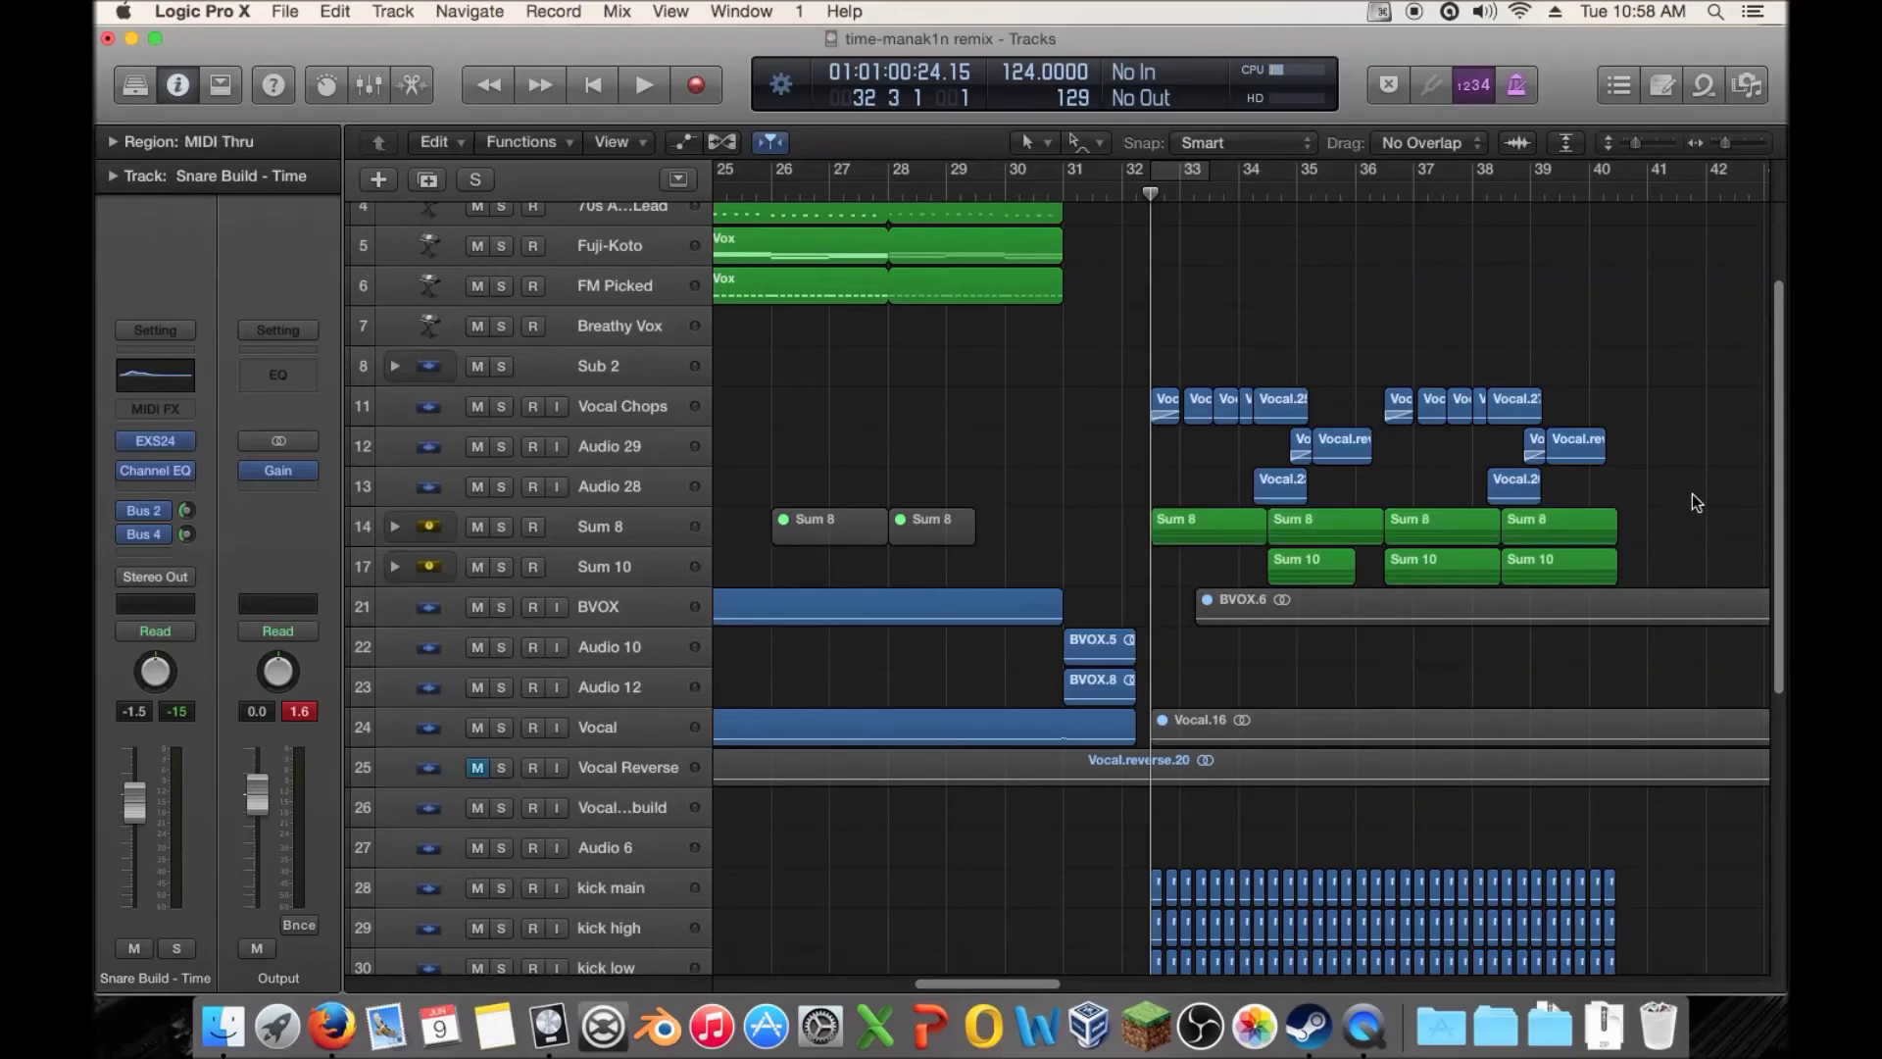
# Select the Vocal Chops track and examine its regions in the drop and the gap before them from bar 31
pyautogui.scroll(3, 1692, 491)
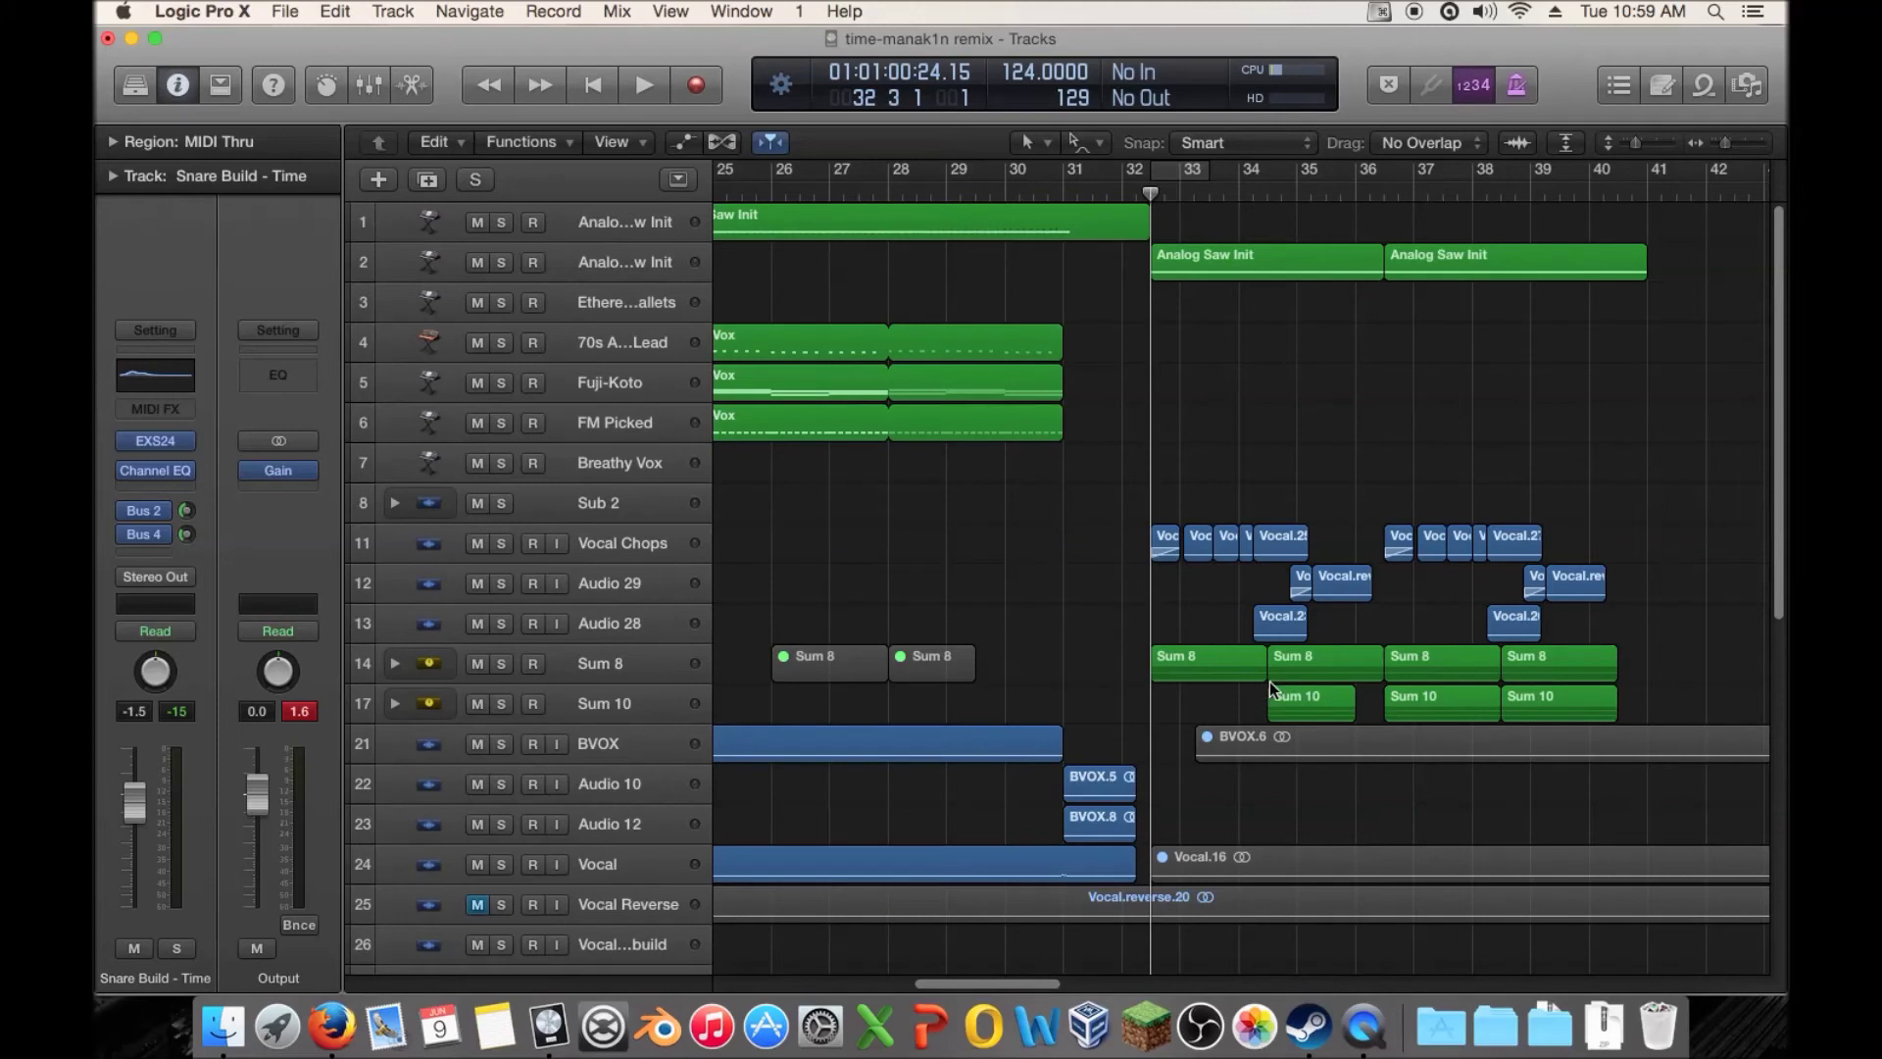
pyautogui.click(638, 547)
pyautogui.click(639, 580)
pyautogui.click(638, 545)
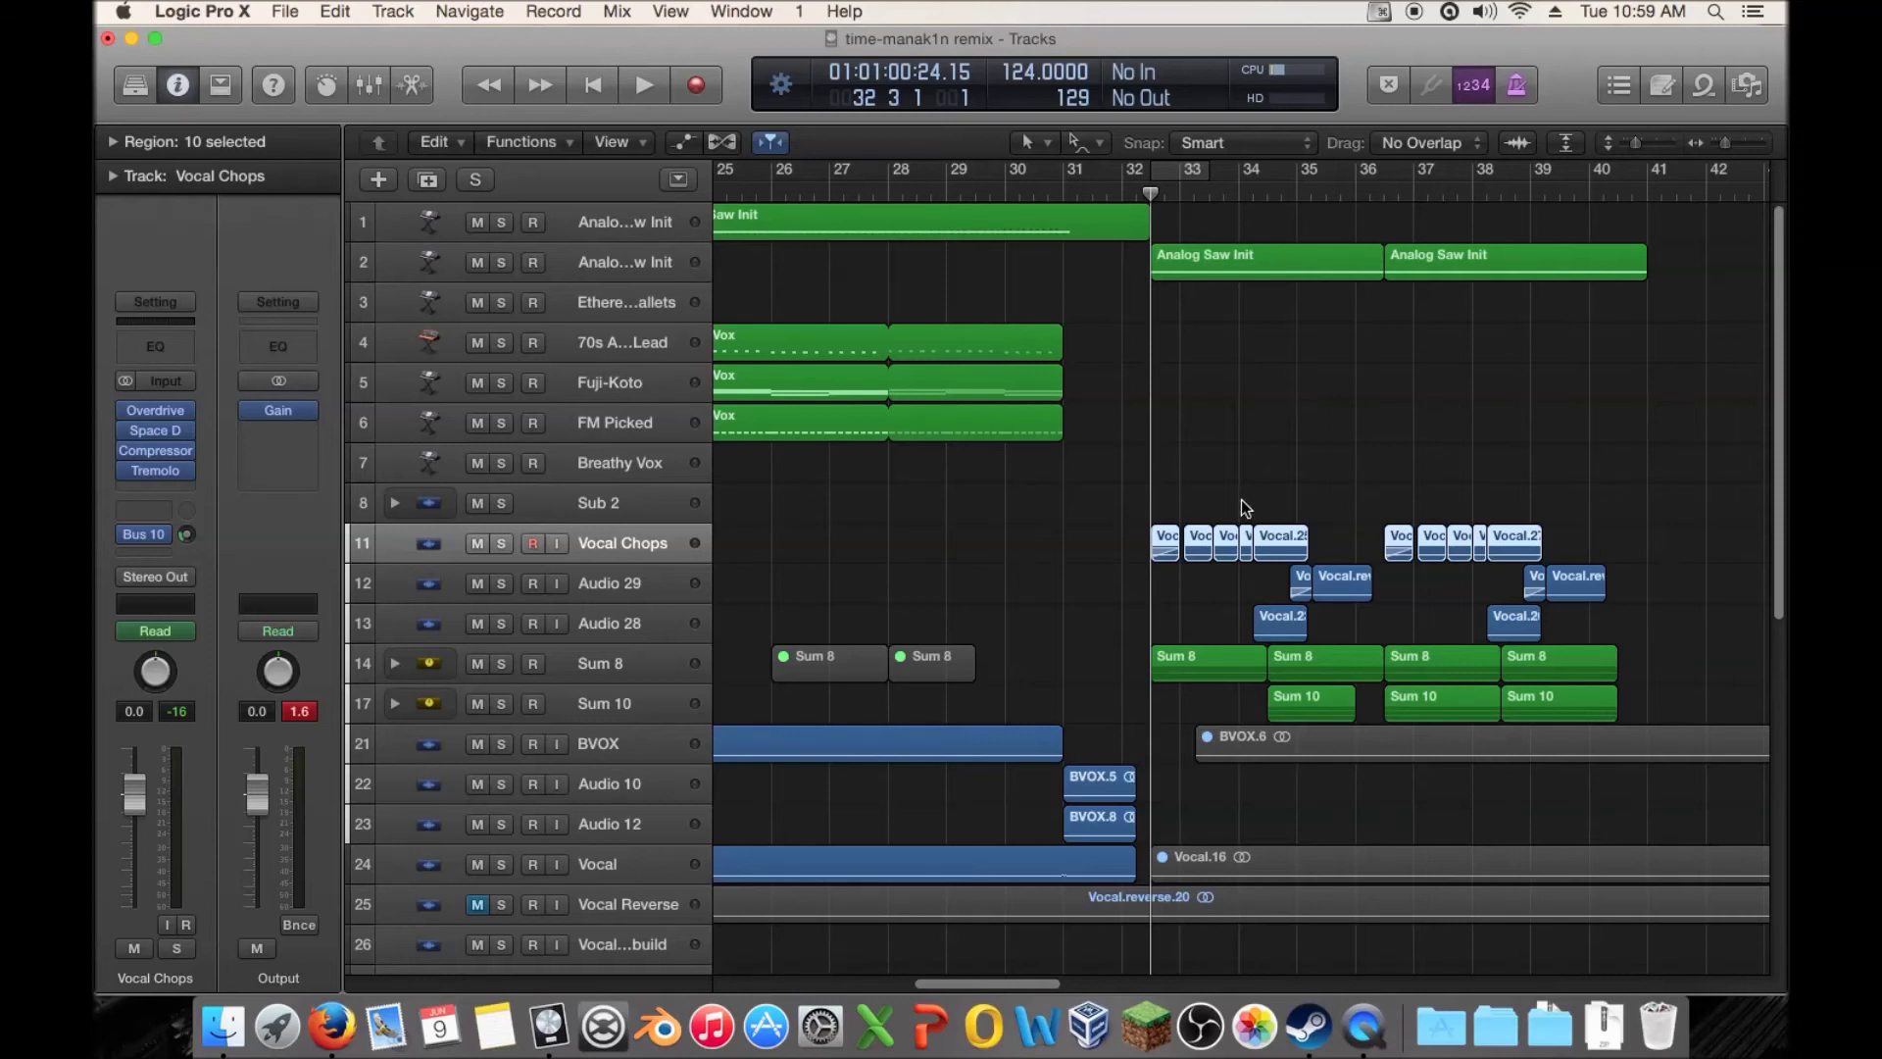
pyautogui.click(910, 563)
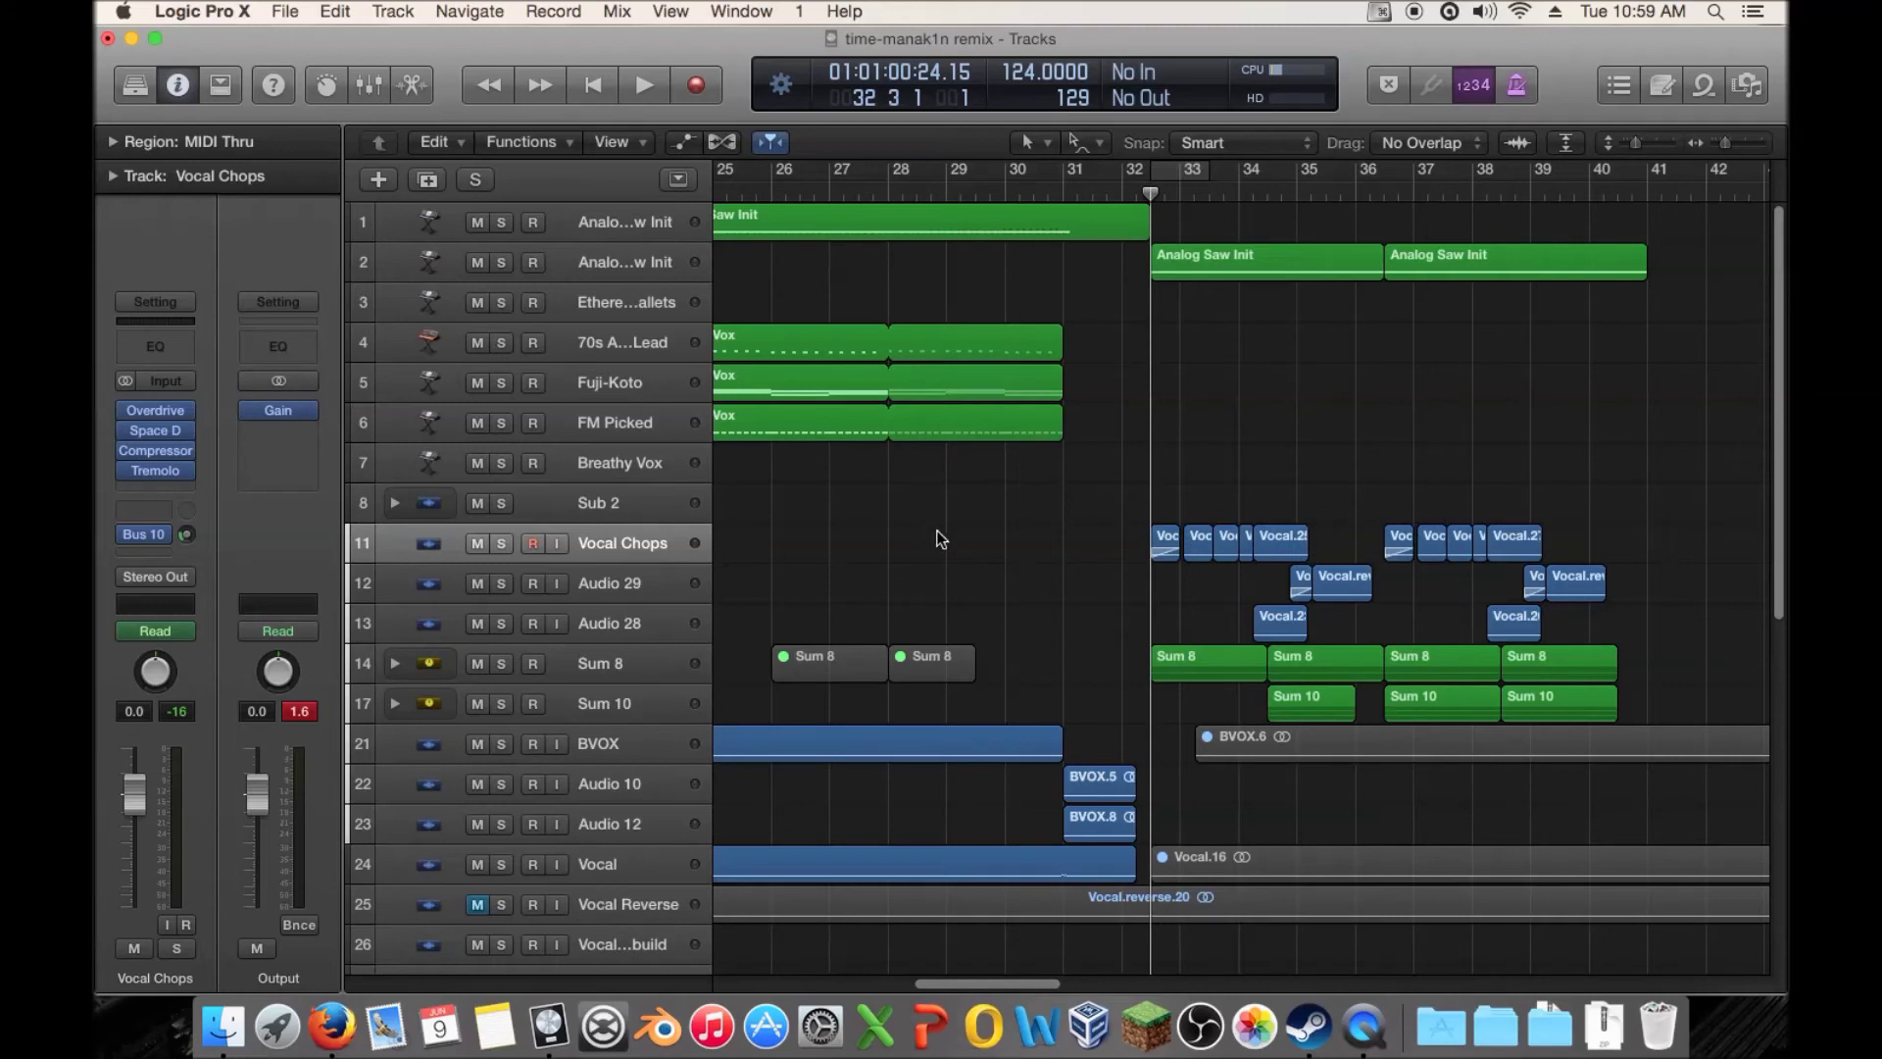
pyautogui.moveTo(1642, 519); pyautogui.dragTo(1108, 555)
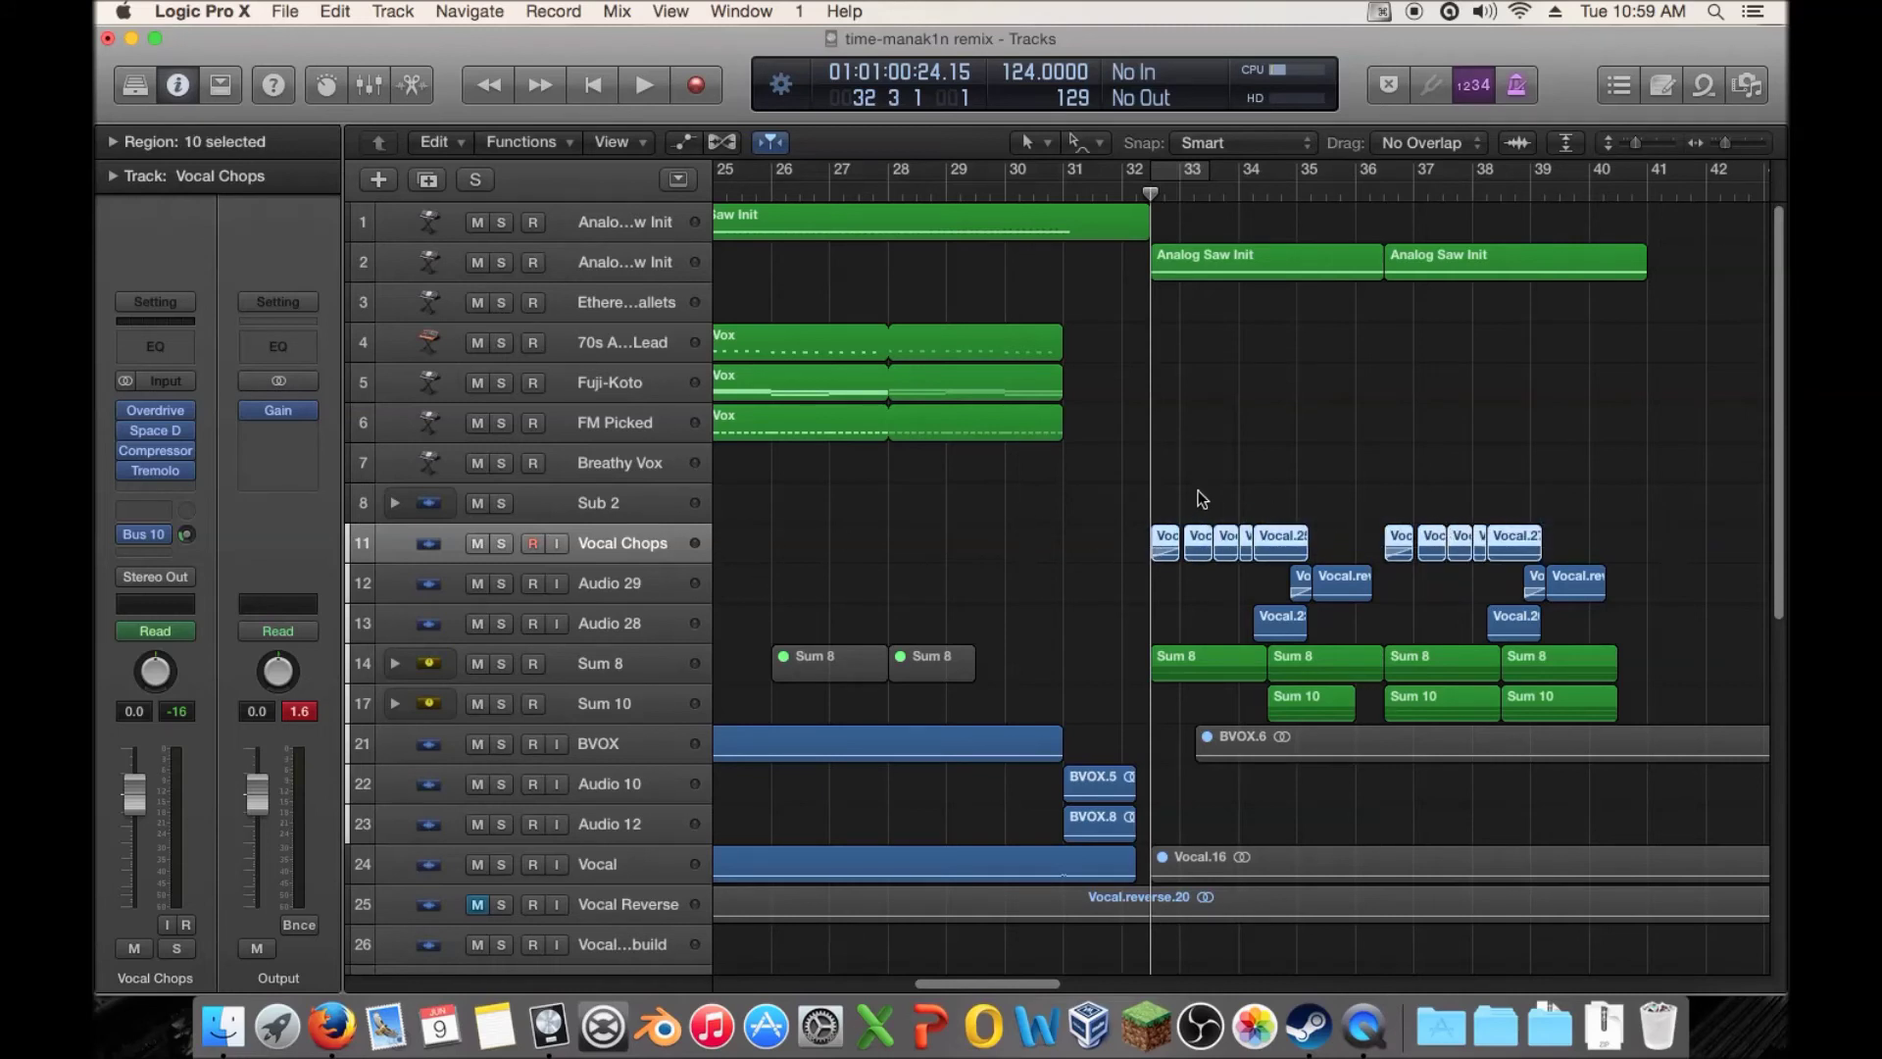
pyautogui.click(1155, 449)
pyautogui.moveTo(1150, 442); pyautogui.dragTo(1056, 451)
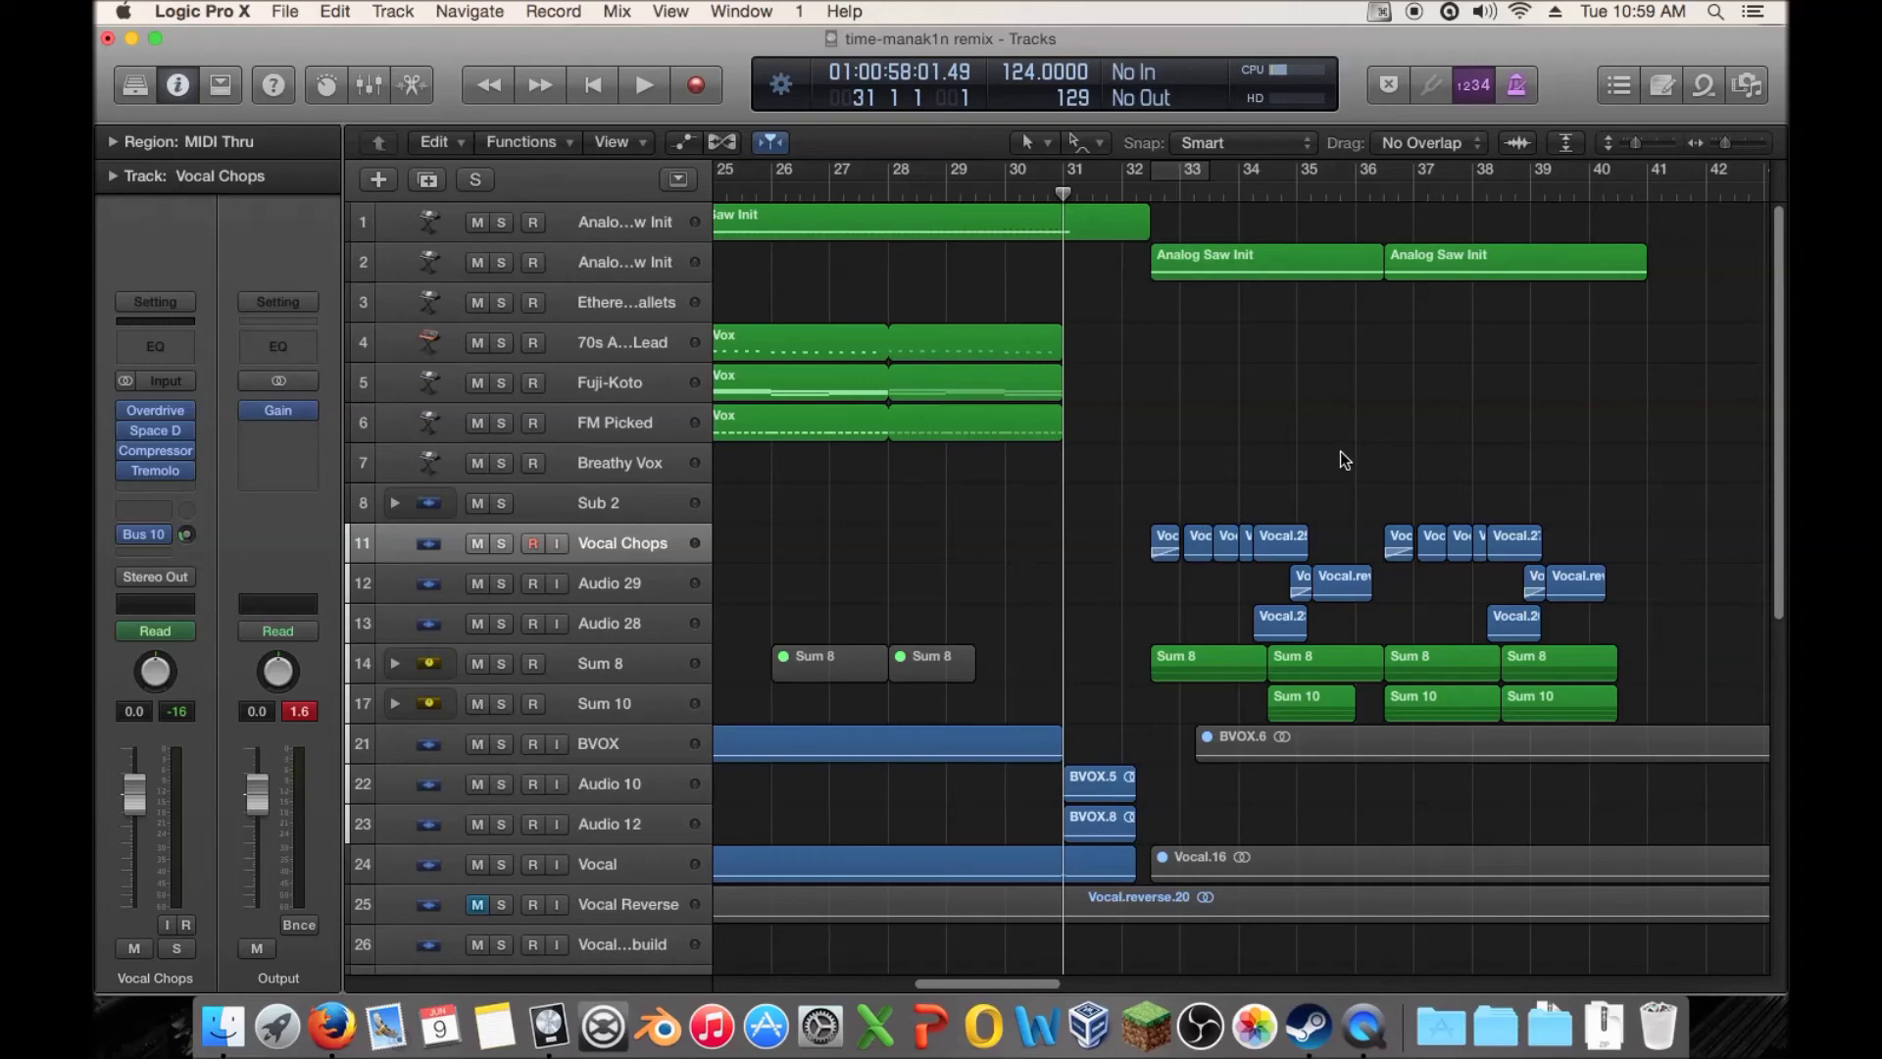
# Place the playhead at bar 24, select the Snare Build - Time track, and enlarge its regions for inspection
pyautogui.moveTo(1728, 149); pyautogui.dragTo(1715, 145)
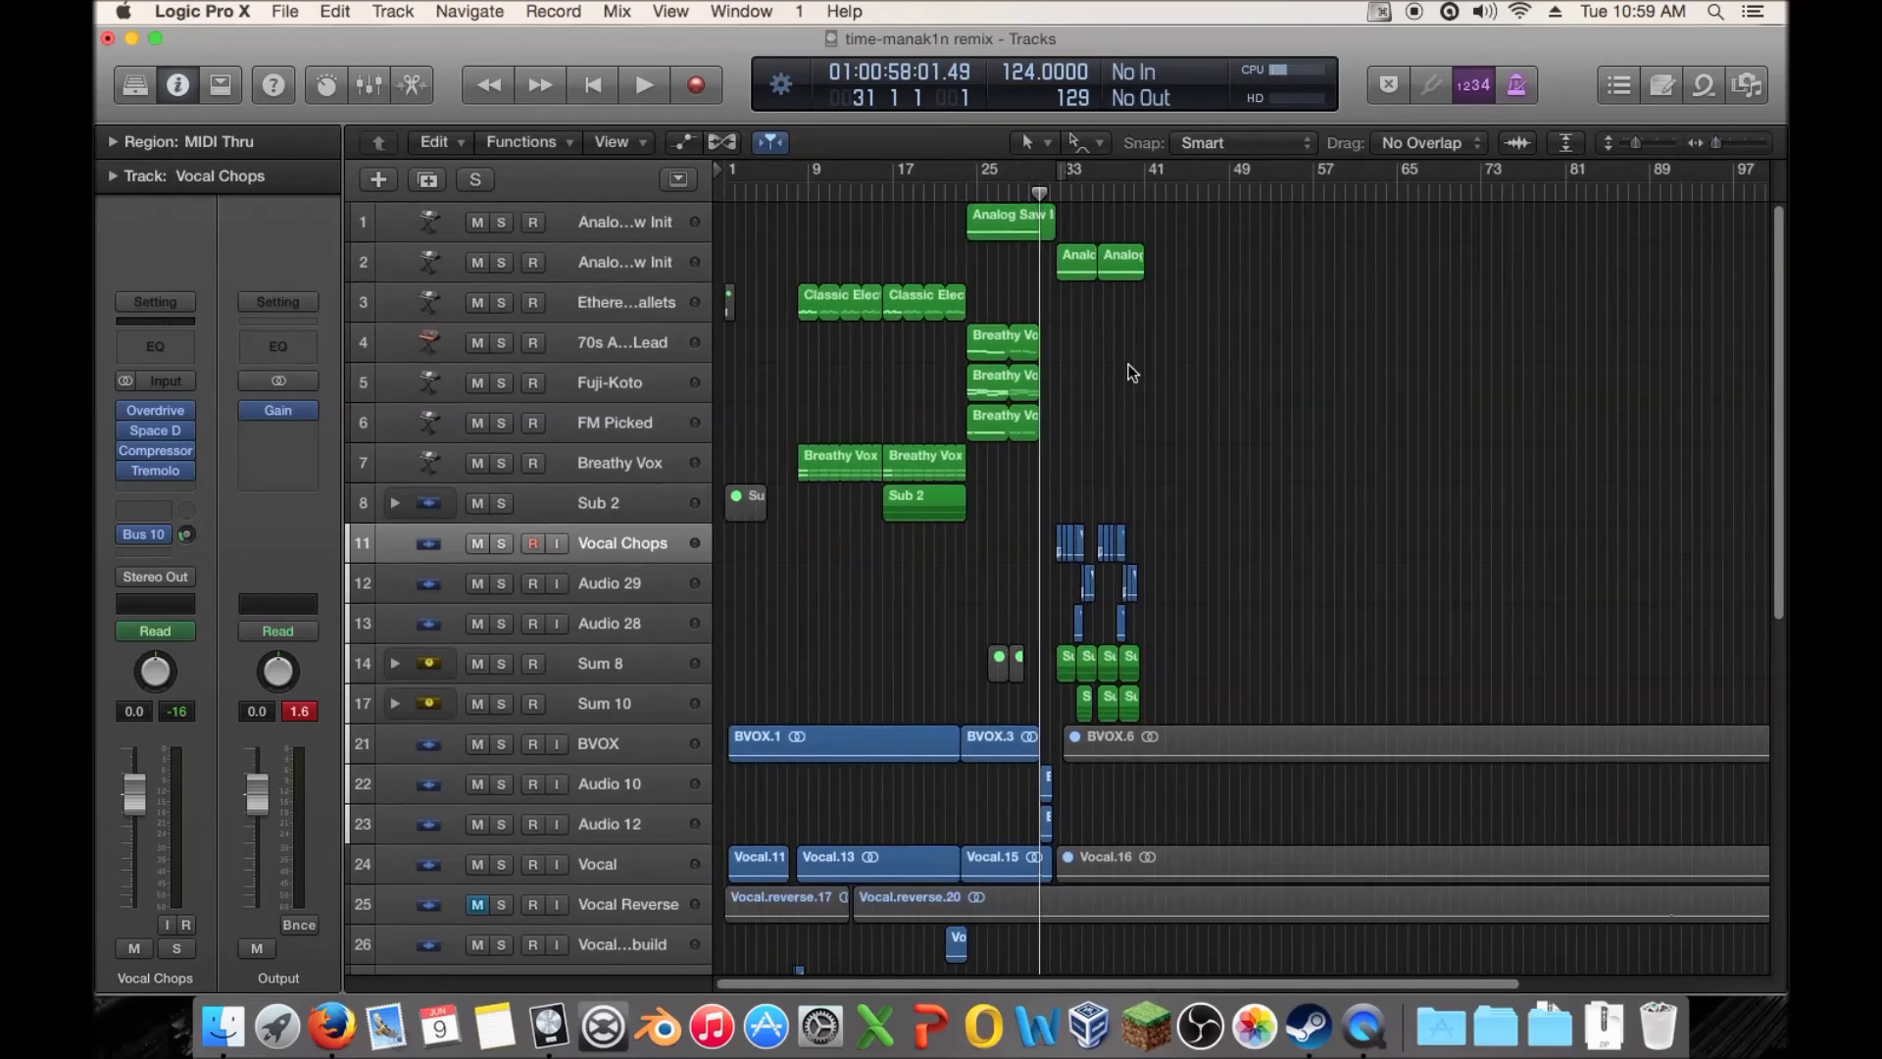
pyautogui.click(964, 193)
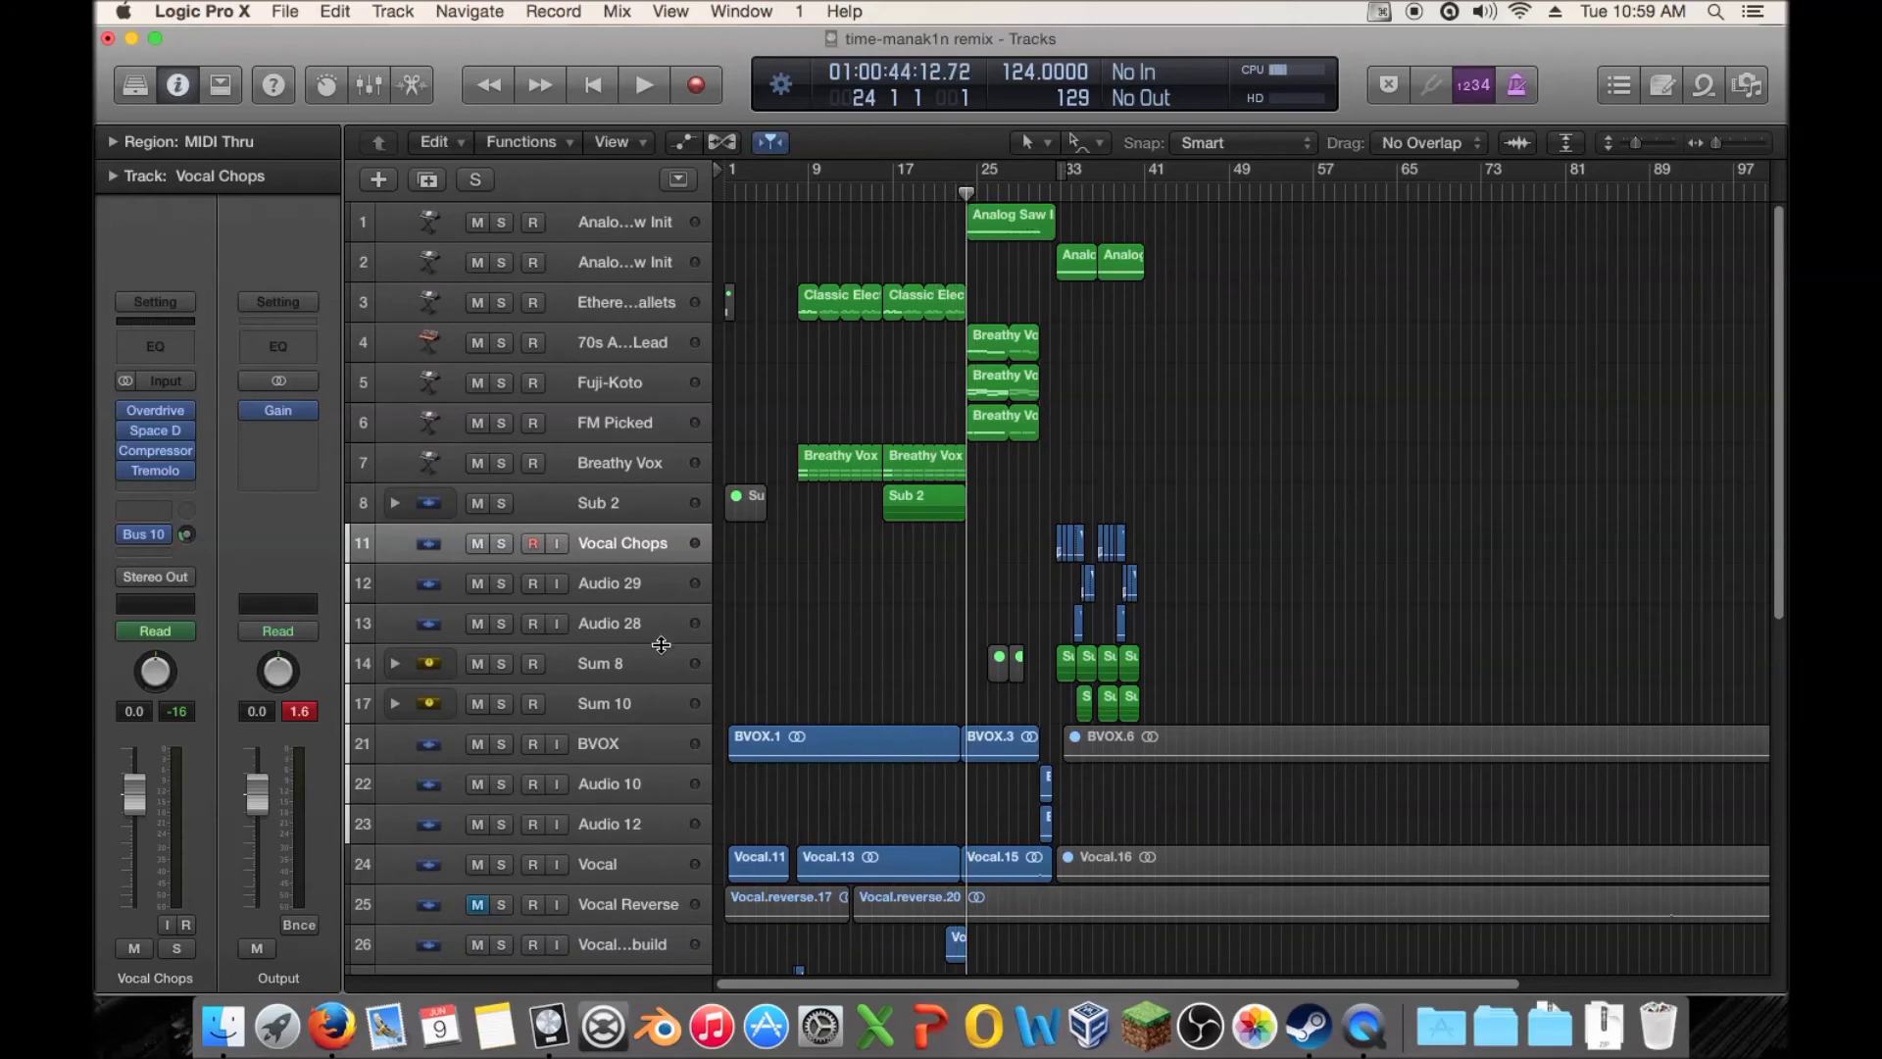
pyautogui.scroll(-10, 661, 640)
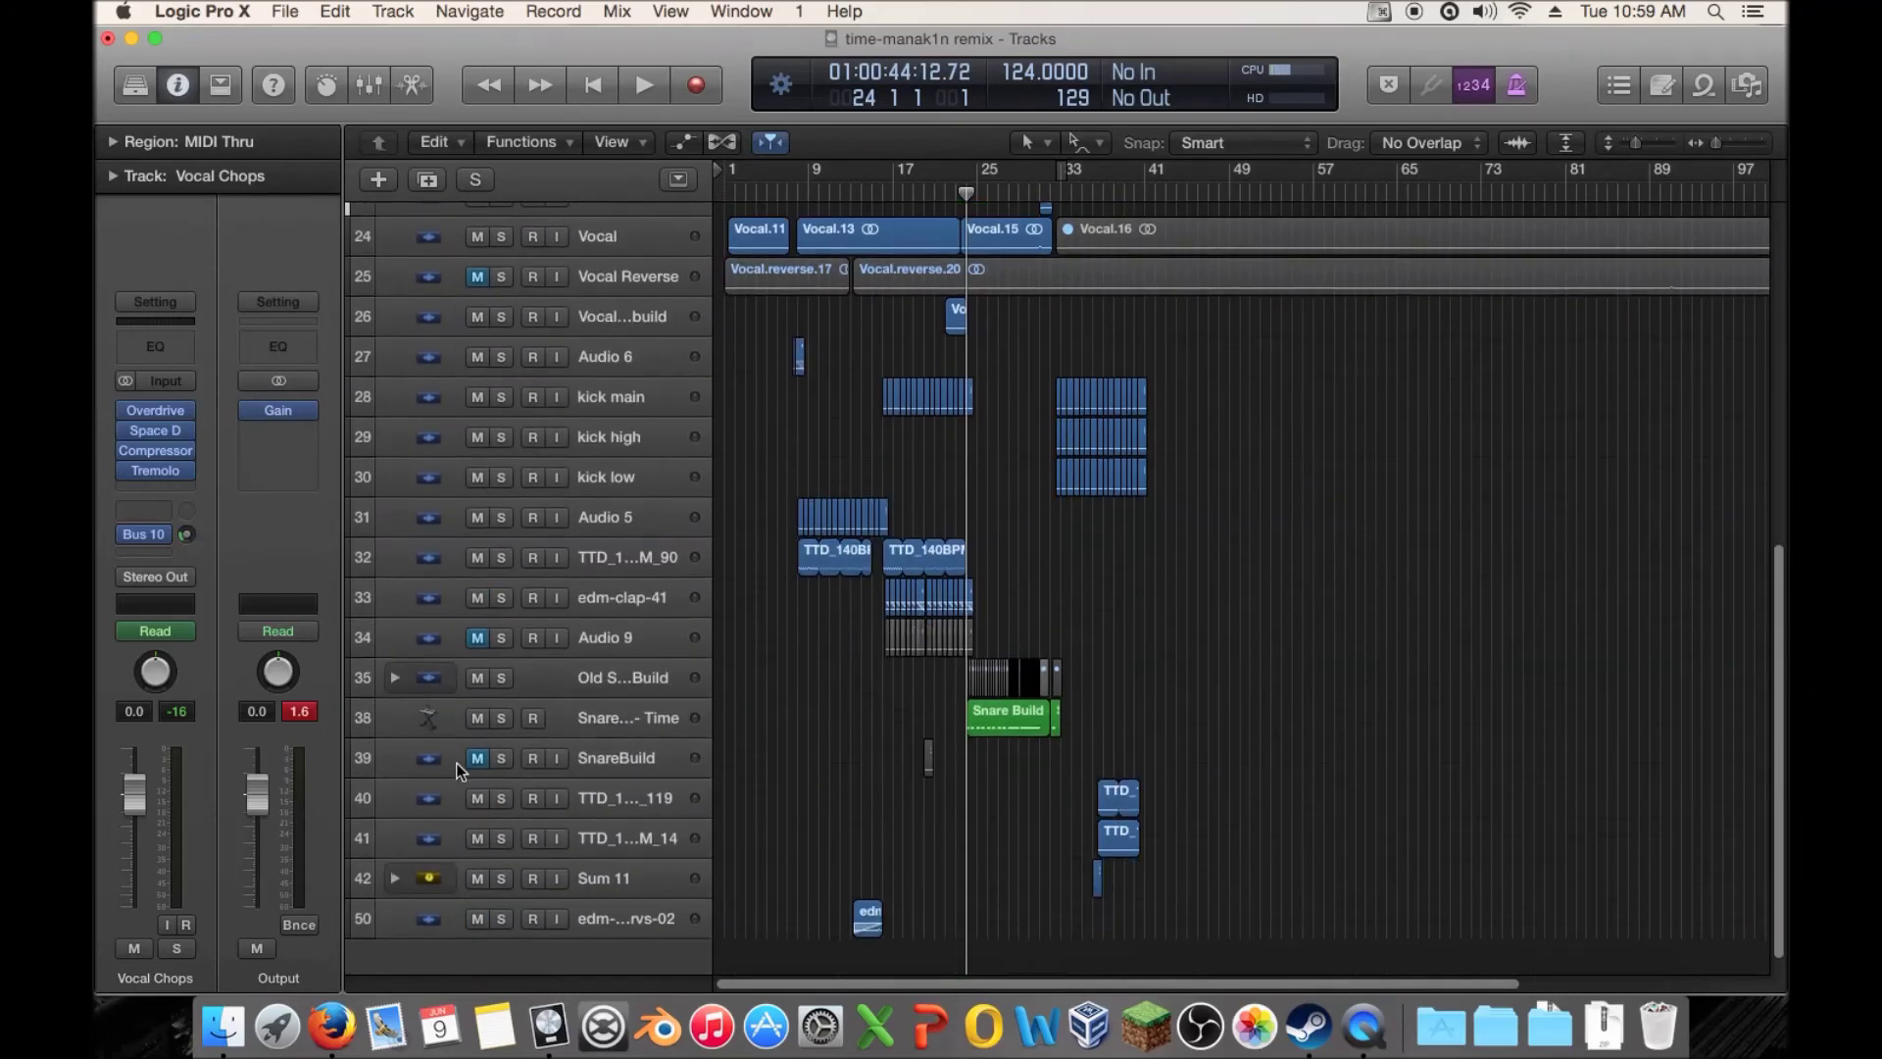
pyautogui.click(603, 727)
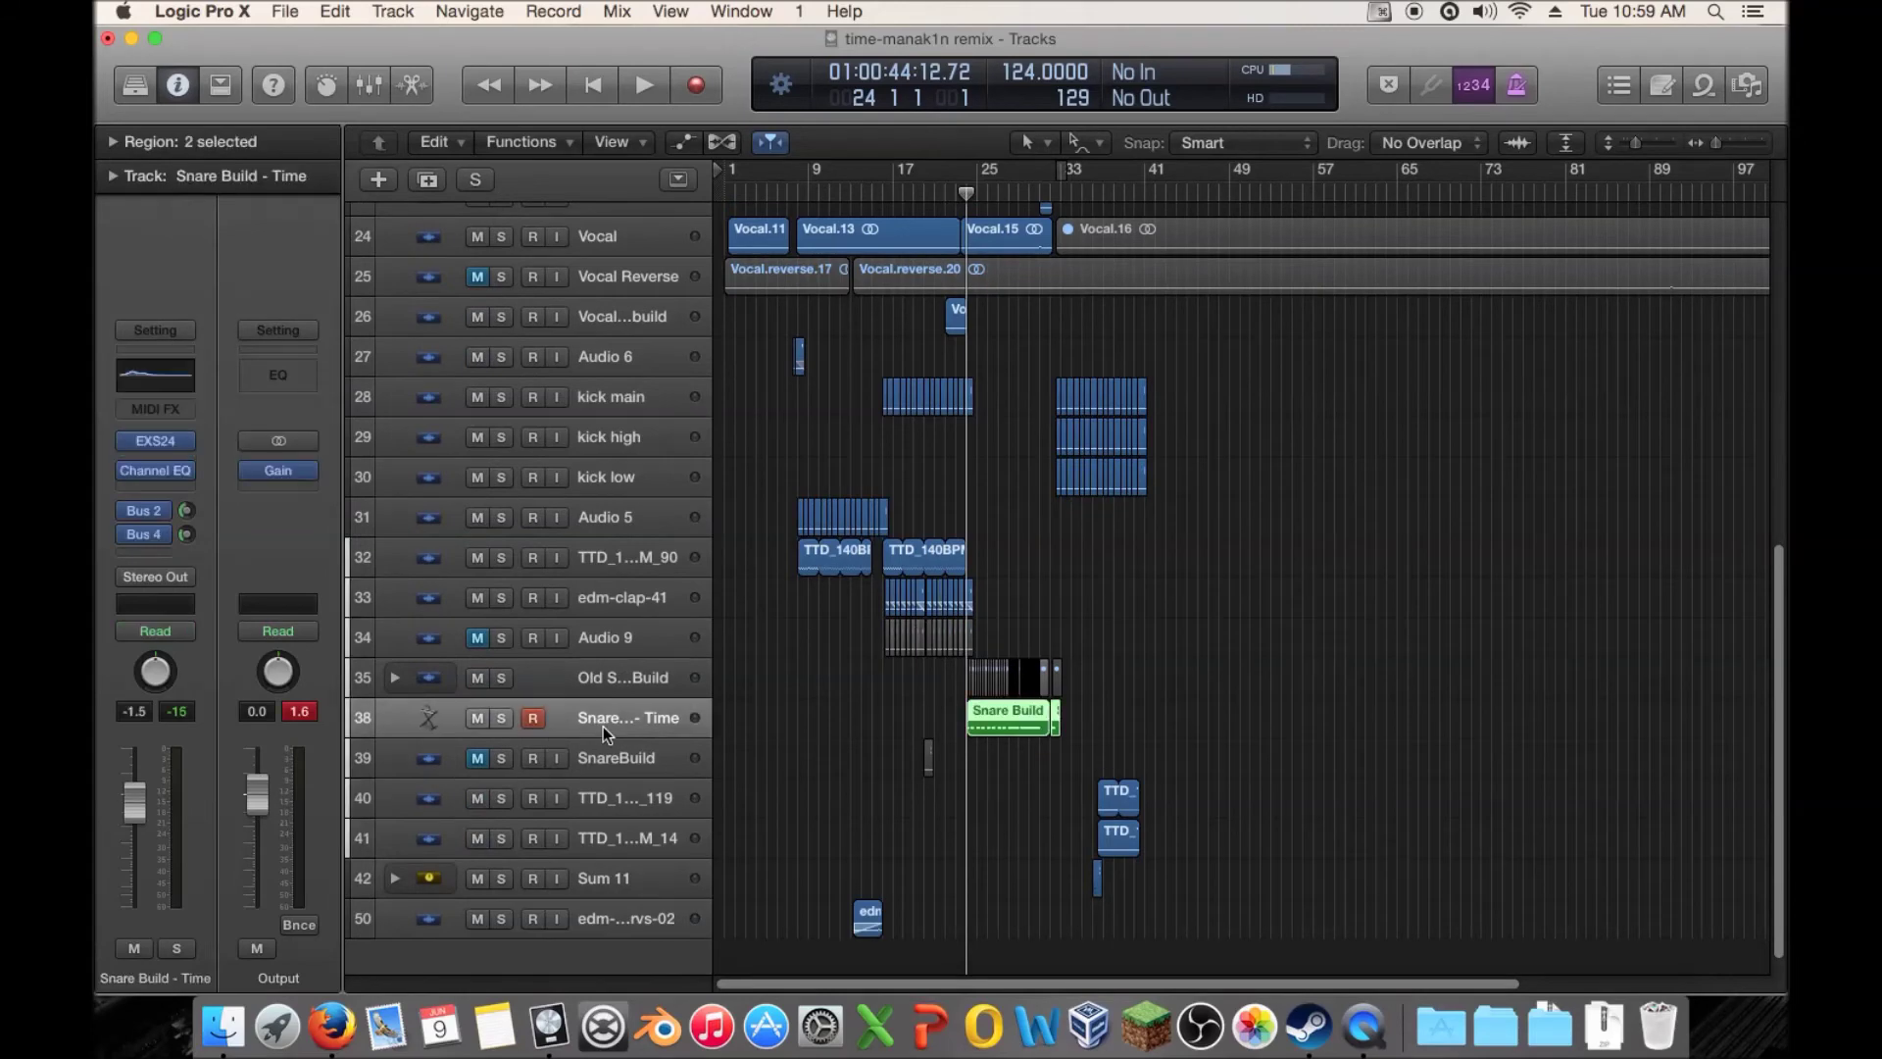
pyautogui.click(1728, 144)
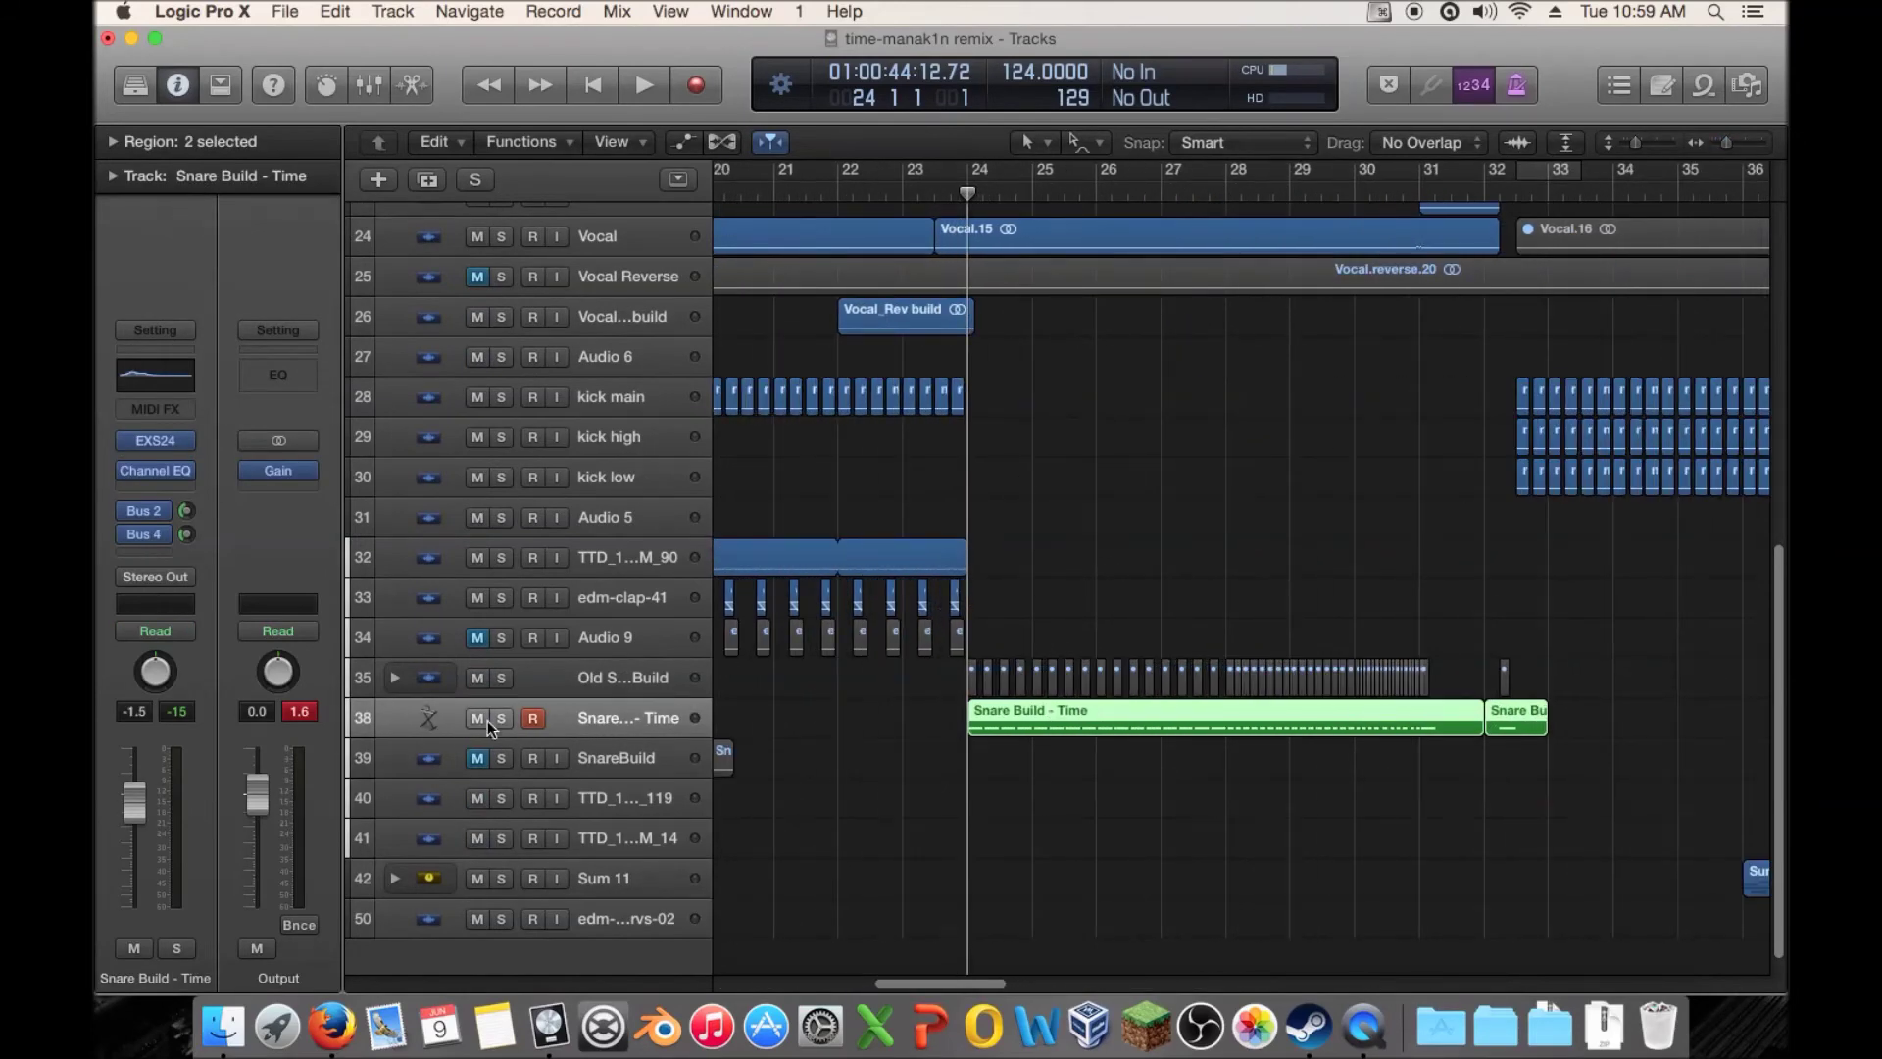
pyautogui.click(1643, 144)
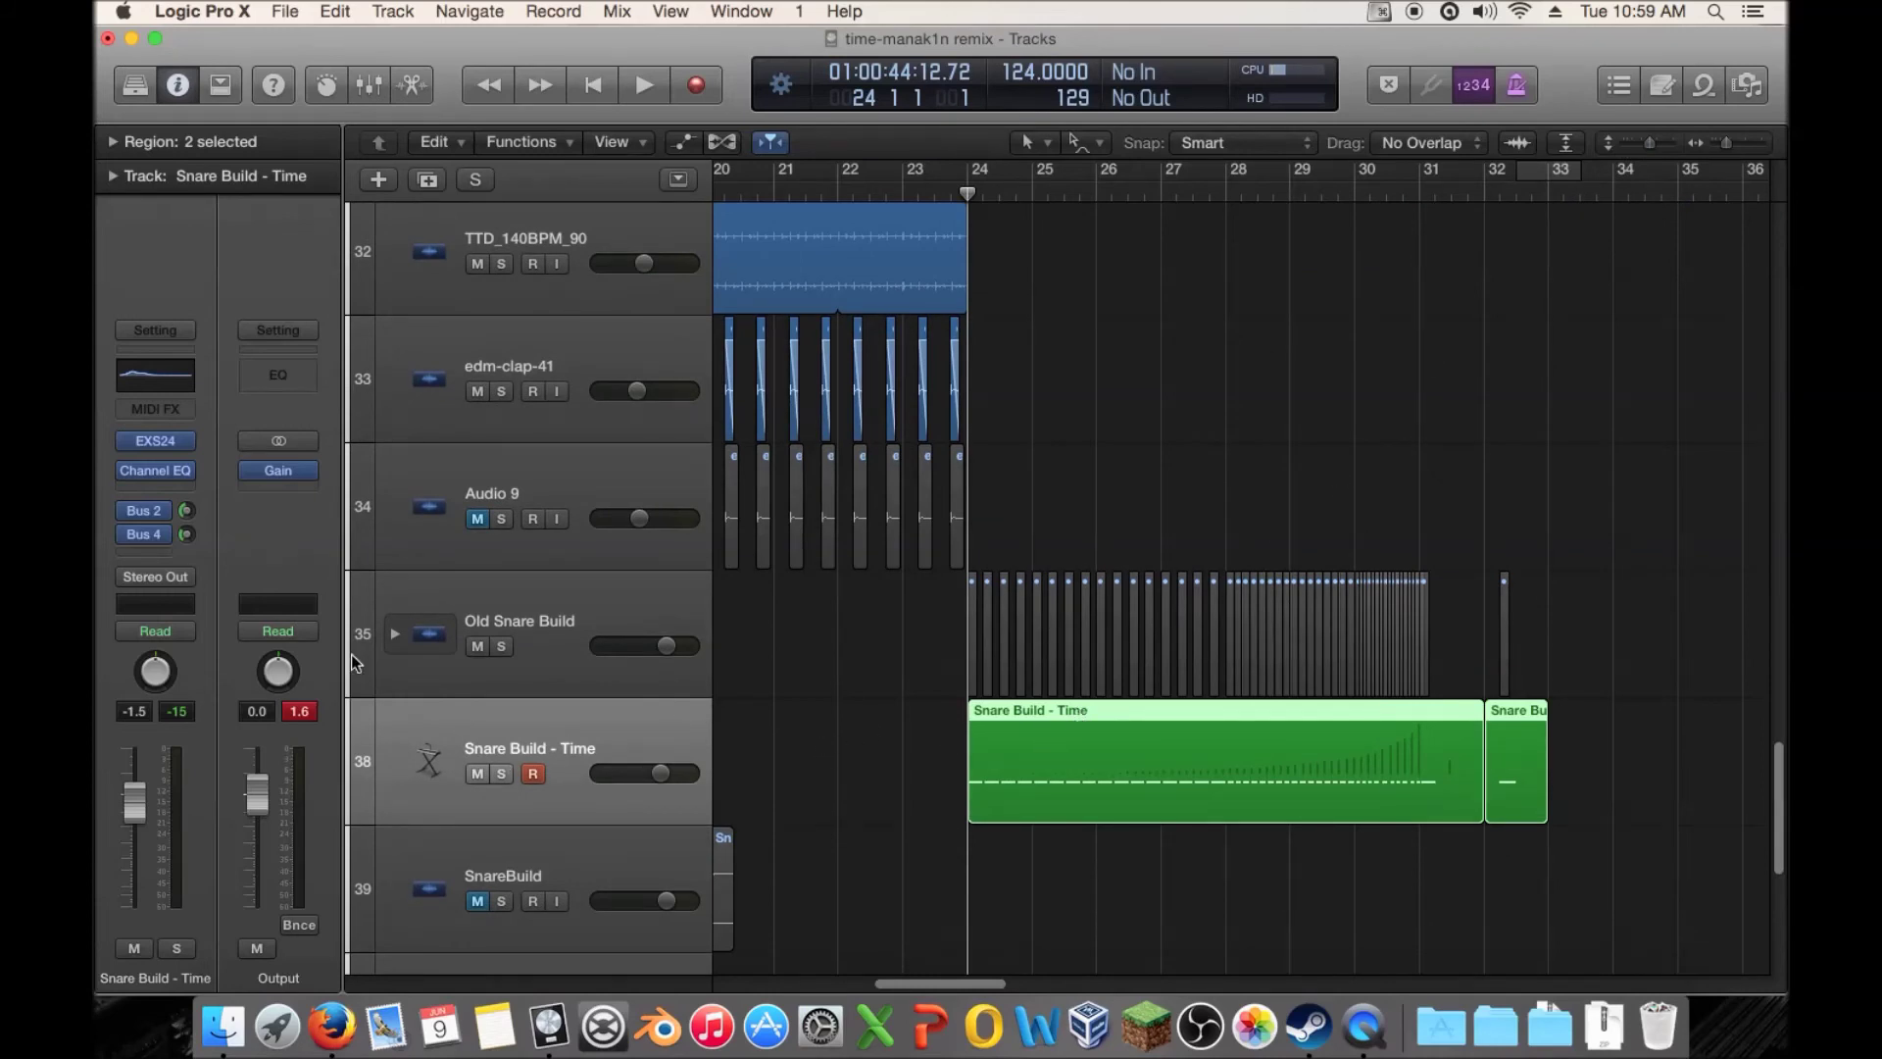
# Inspect the sampler instrument choices for the Snare Build - Time track in EXS24, including the time-manak1n remix group, and close the plug-in
pyautogui.click(148, 441)
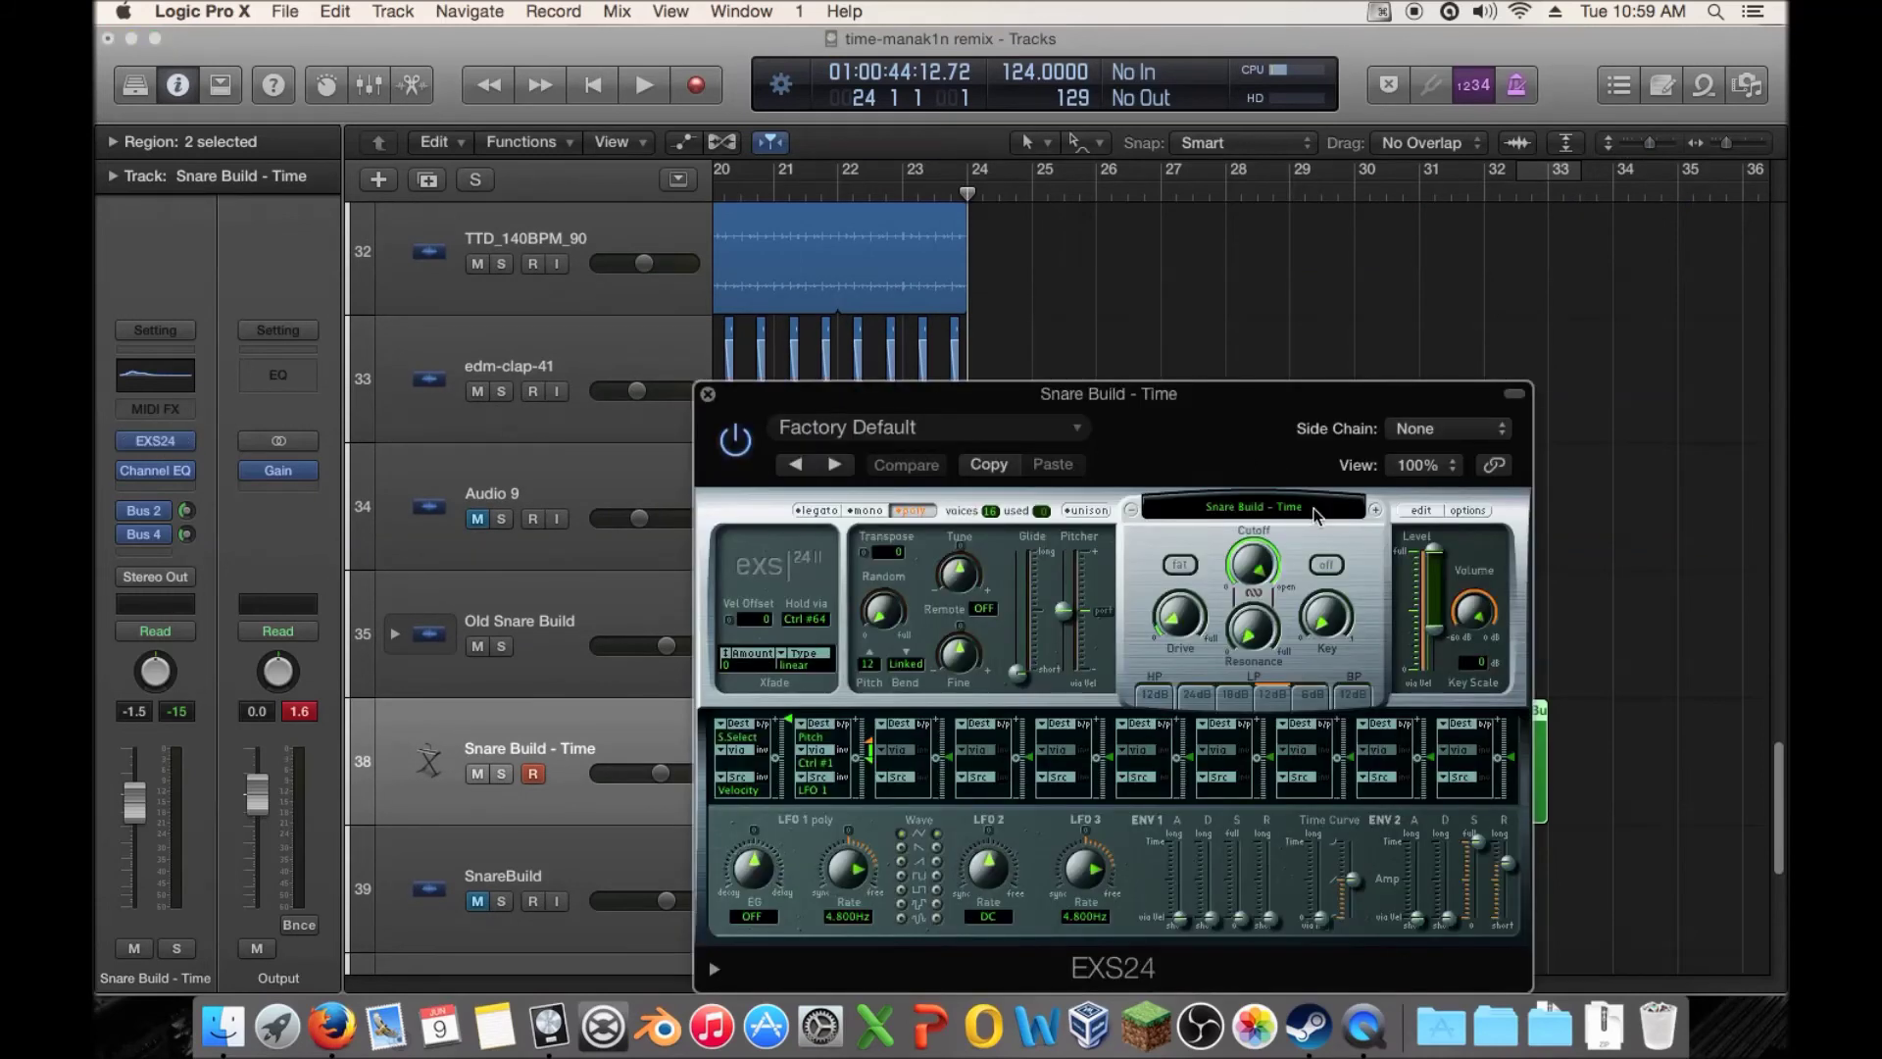
pyautogui.click(1274, 509)
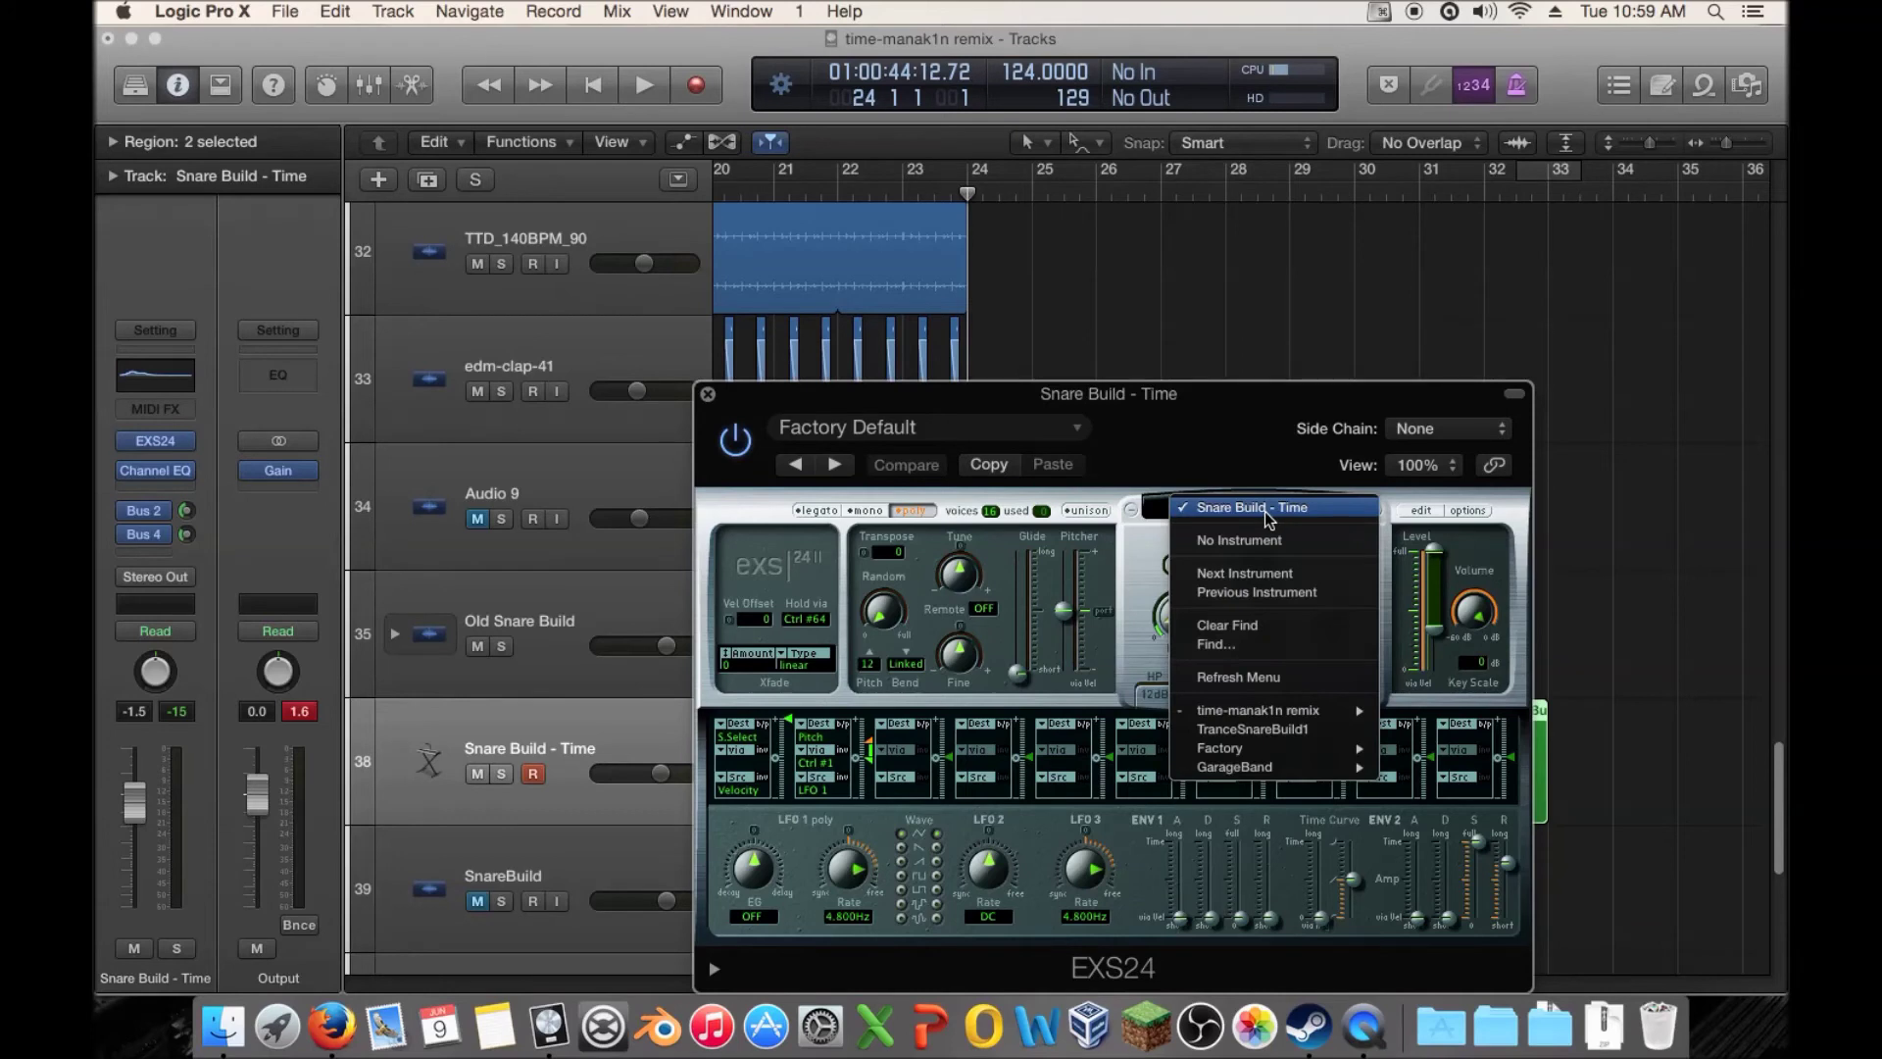
pyautogui.moveTo(1310, 716)
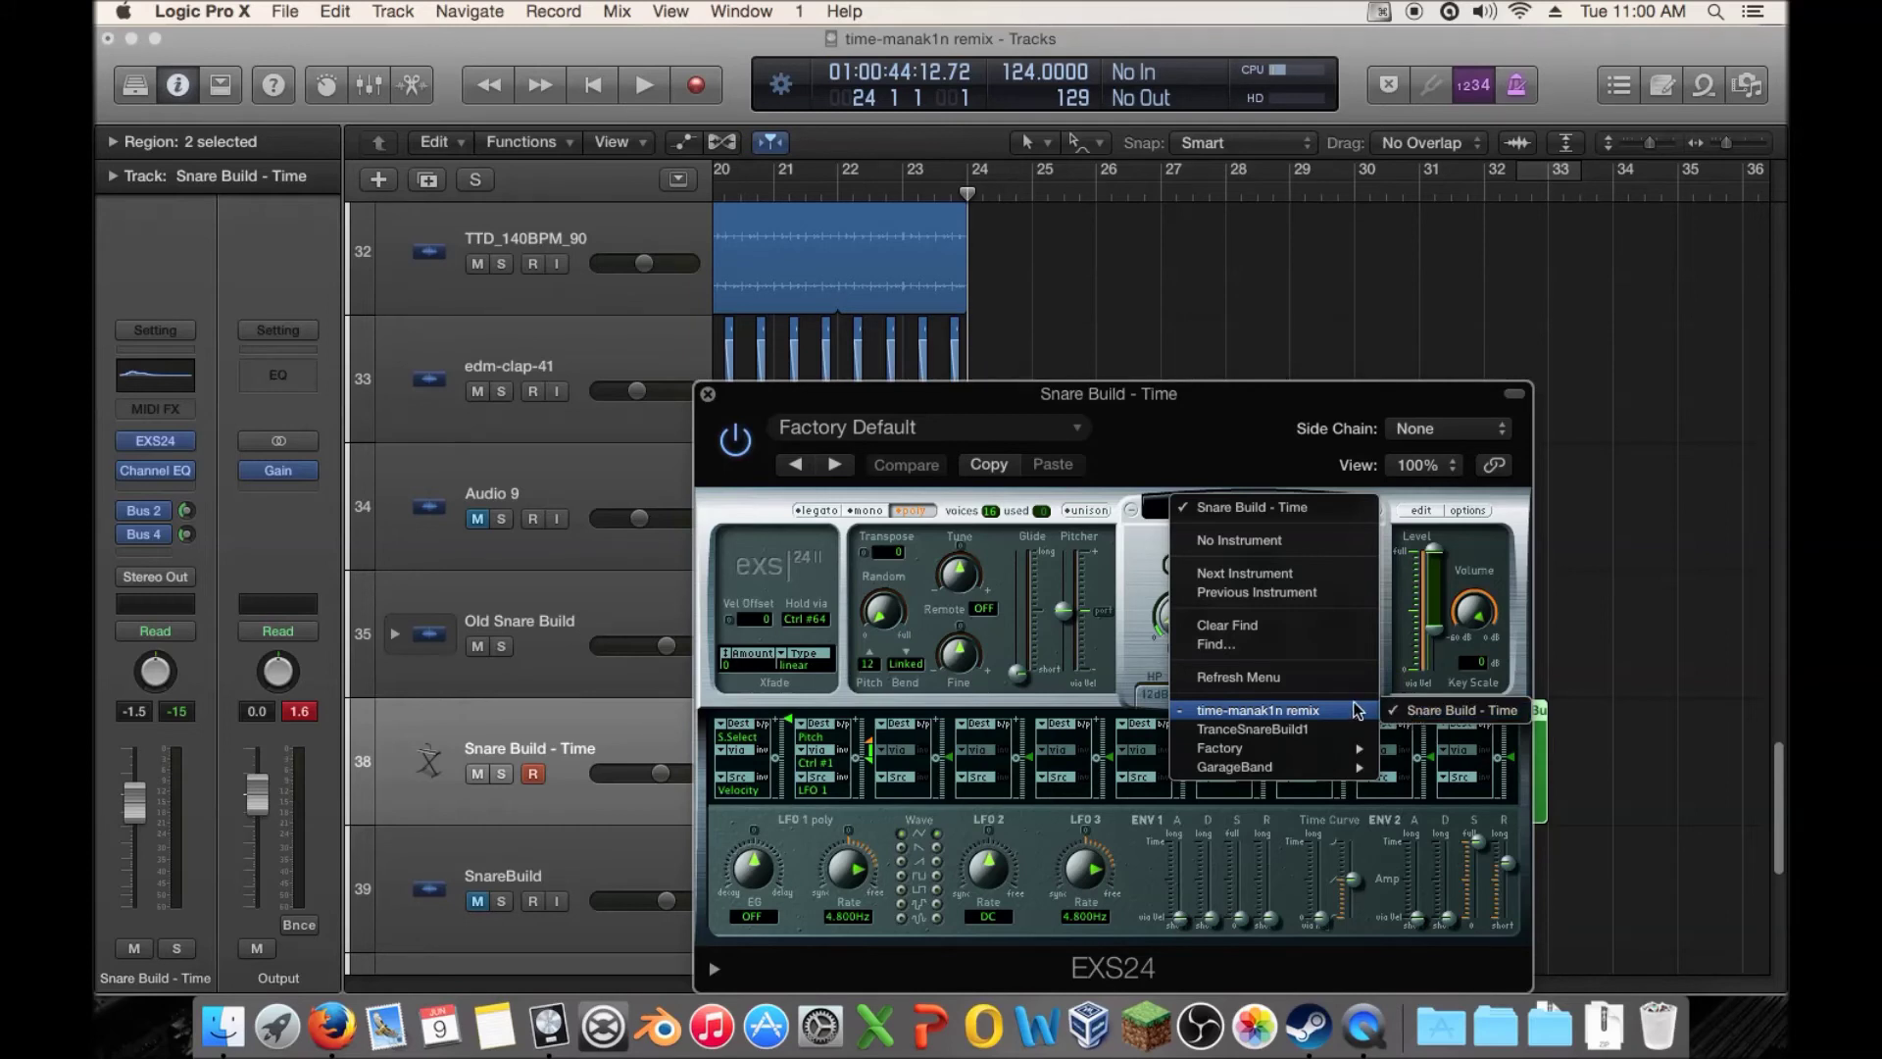
pyautogui.click(709, 397)
pyautogui.click(709, 397)
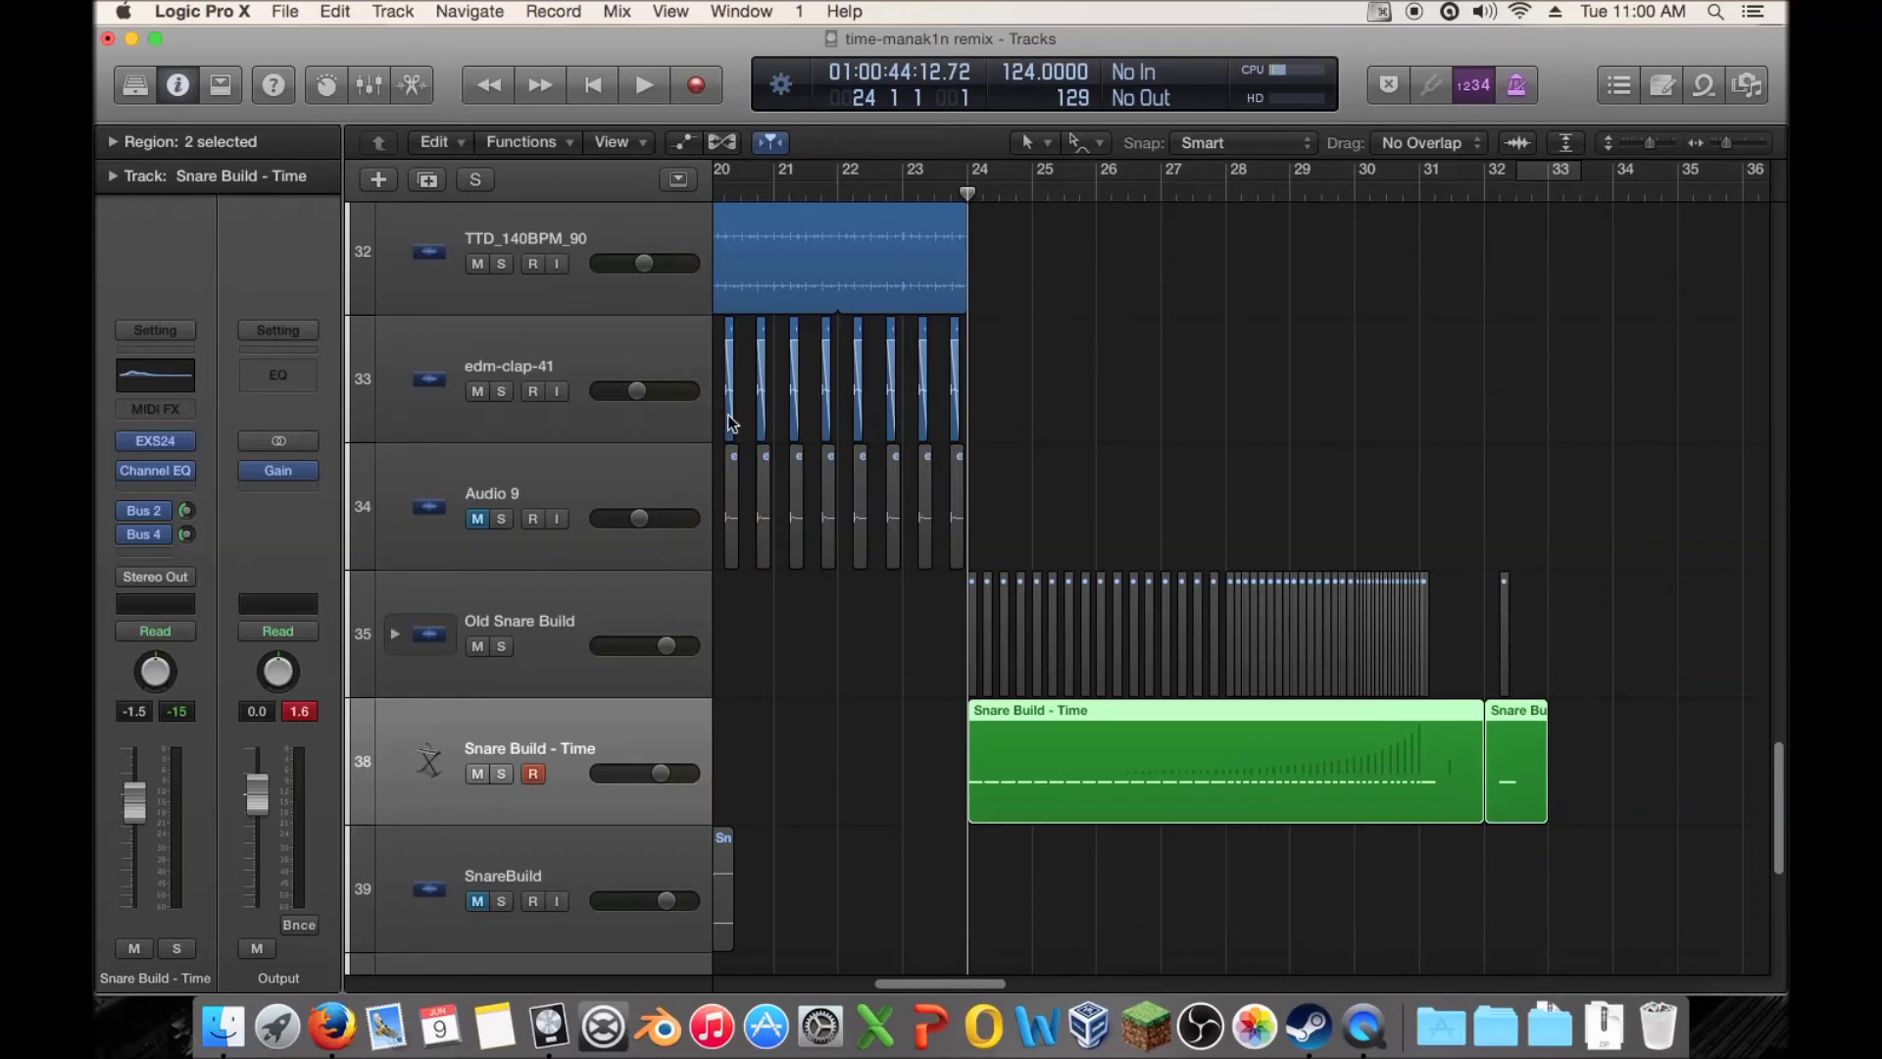
# Examine the arrangement from the snare build through the kick layers to the Sum 8 and Vocal Chops regions in the drop
pyautogui.scroll(-3, 1290, 537)
pyautogui.scroll(-1, 1289, 539)
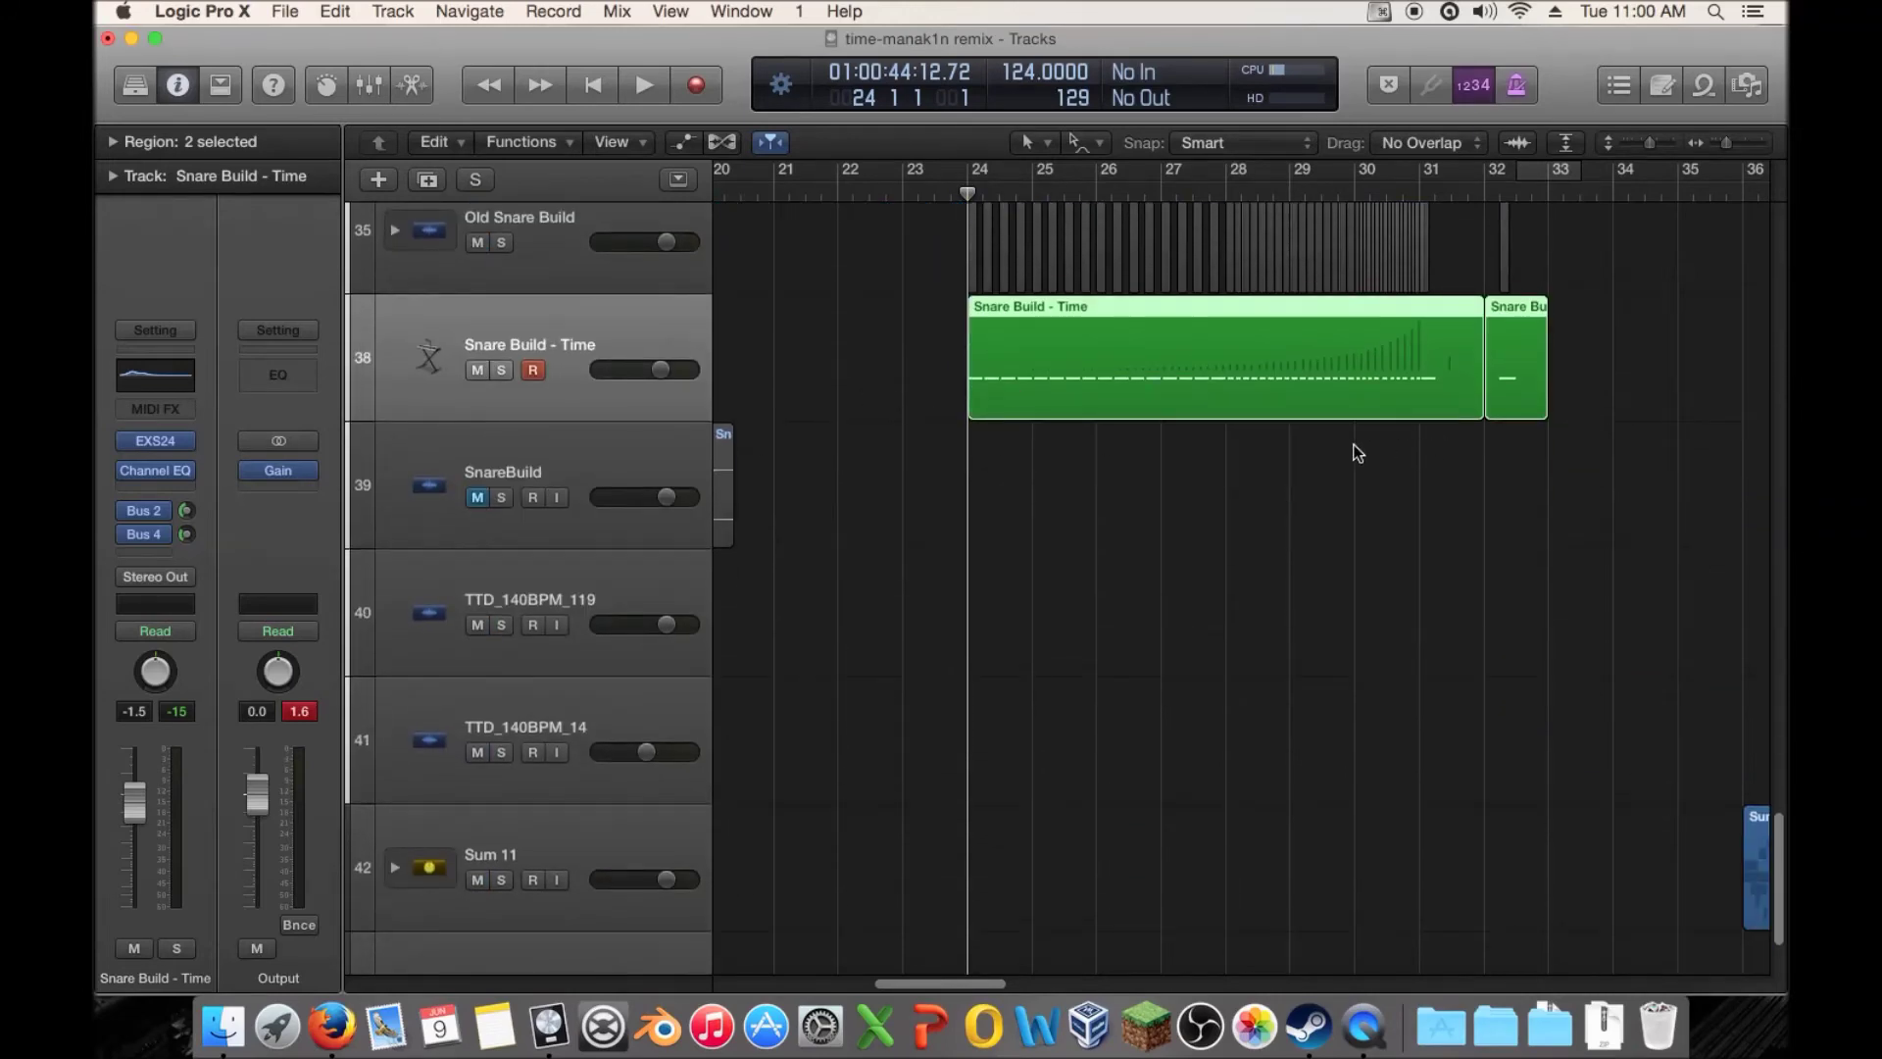
pyautogui.scroll(3, 1526, 349)
pyautogui.scroll(9, 1441, 392)
pyautogui.scroll(-9, 1450, 401)
pyautogui.scroll(8, 1471, 436)
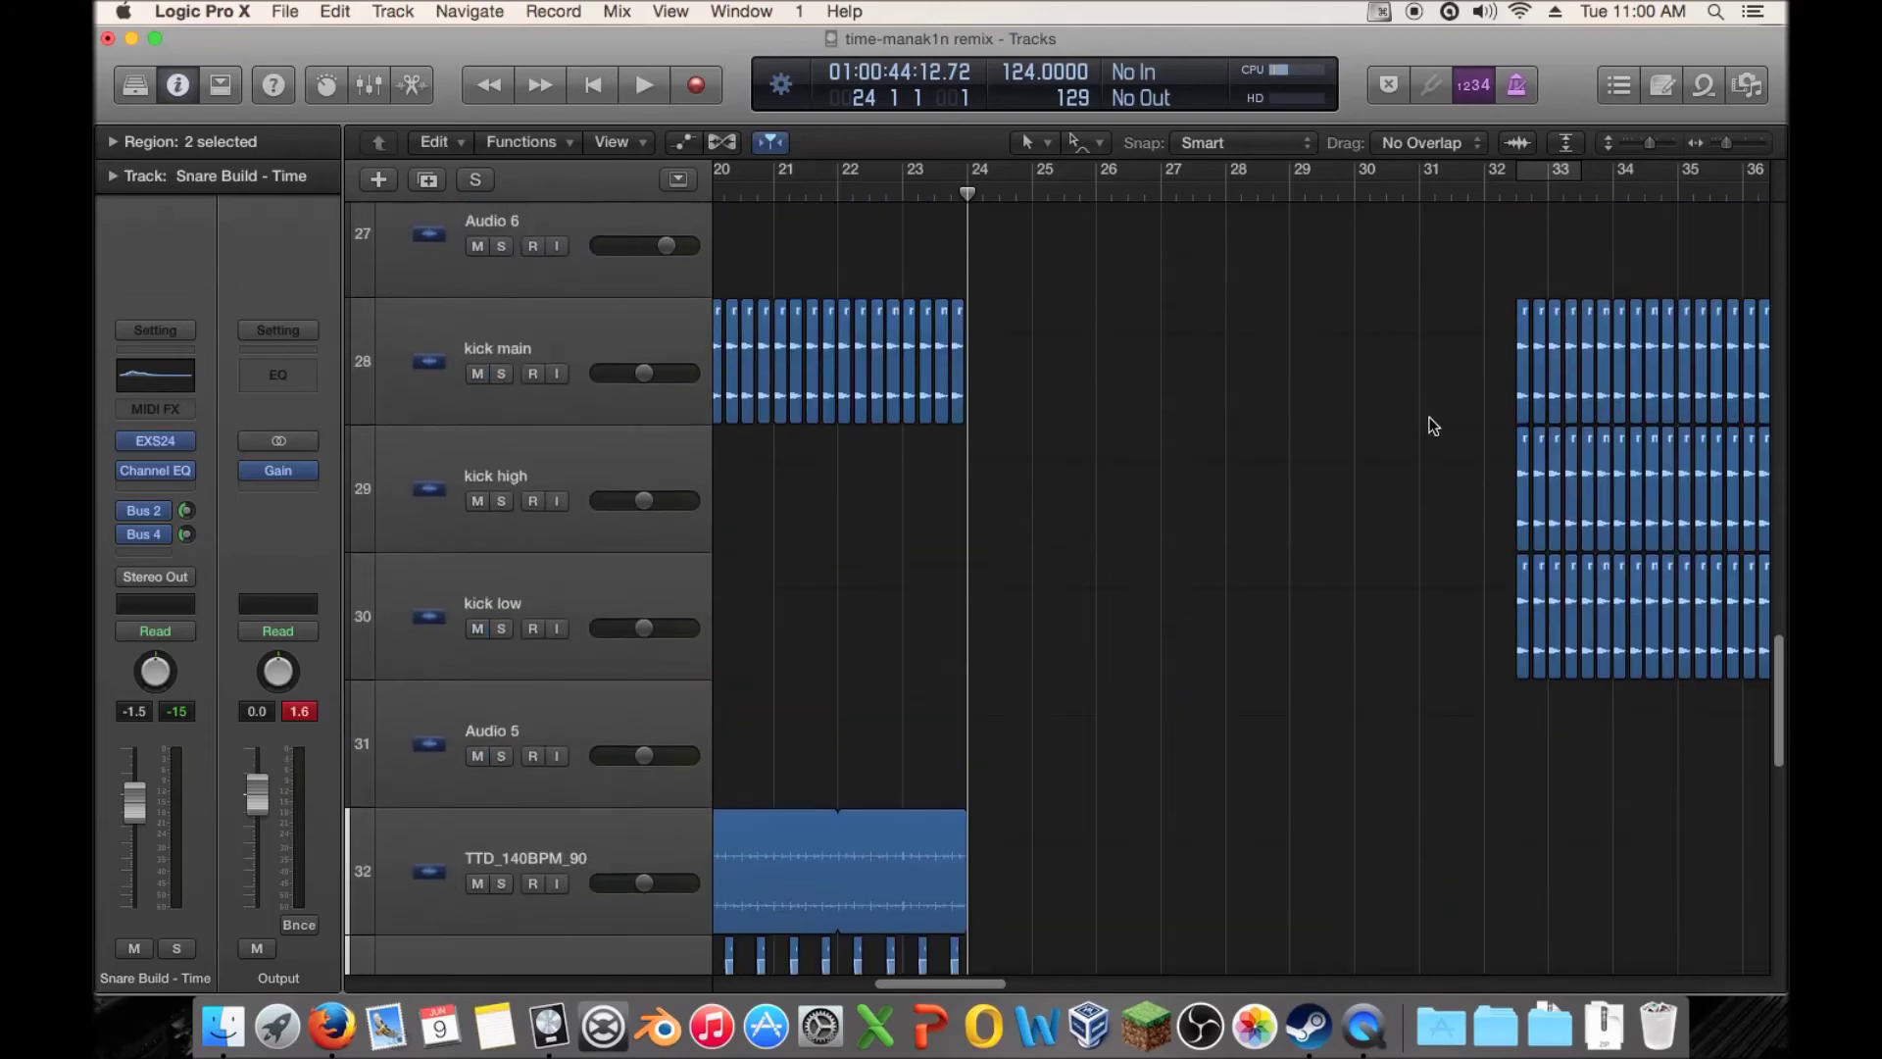
pyautogui.scroll(5, 1433, 424)
pyautogui.hscroll(3, 1248, 425)
pyautogui.scroll(-5, 1458, 445)
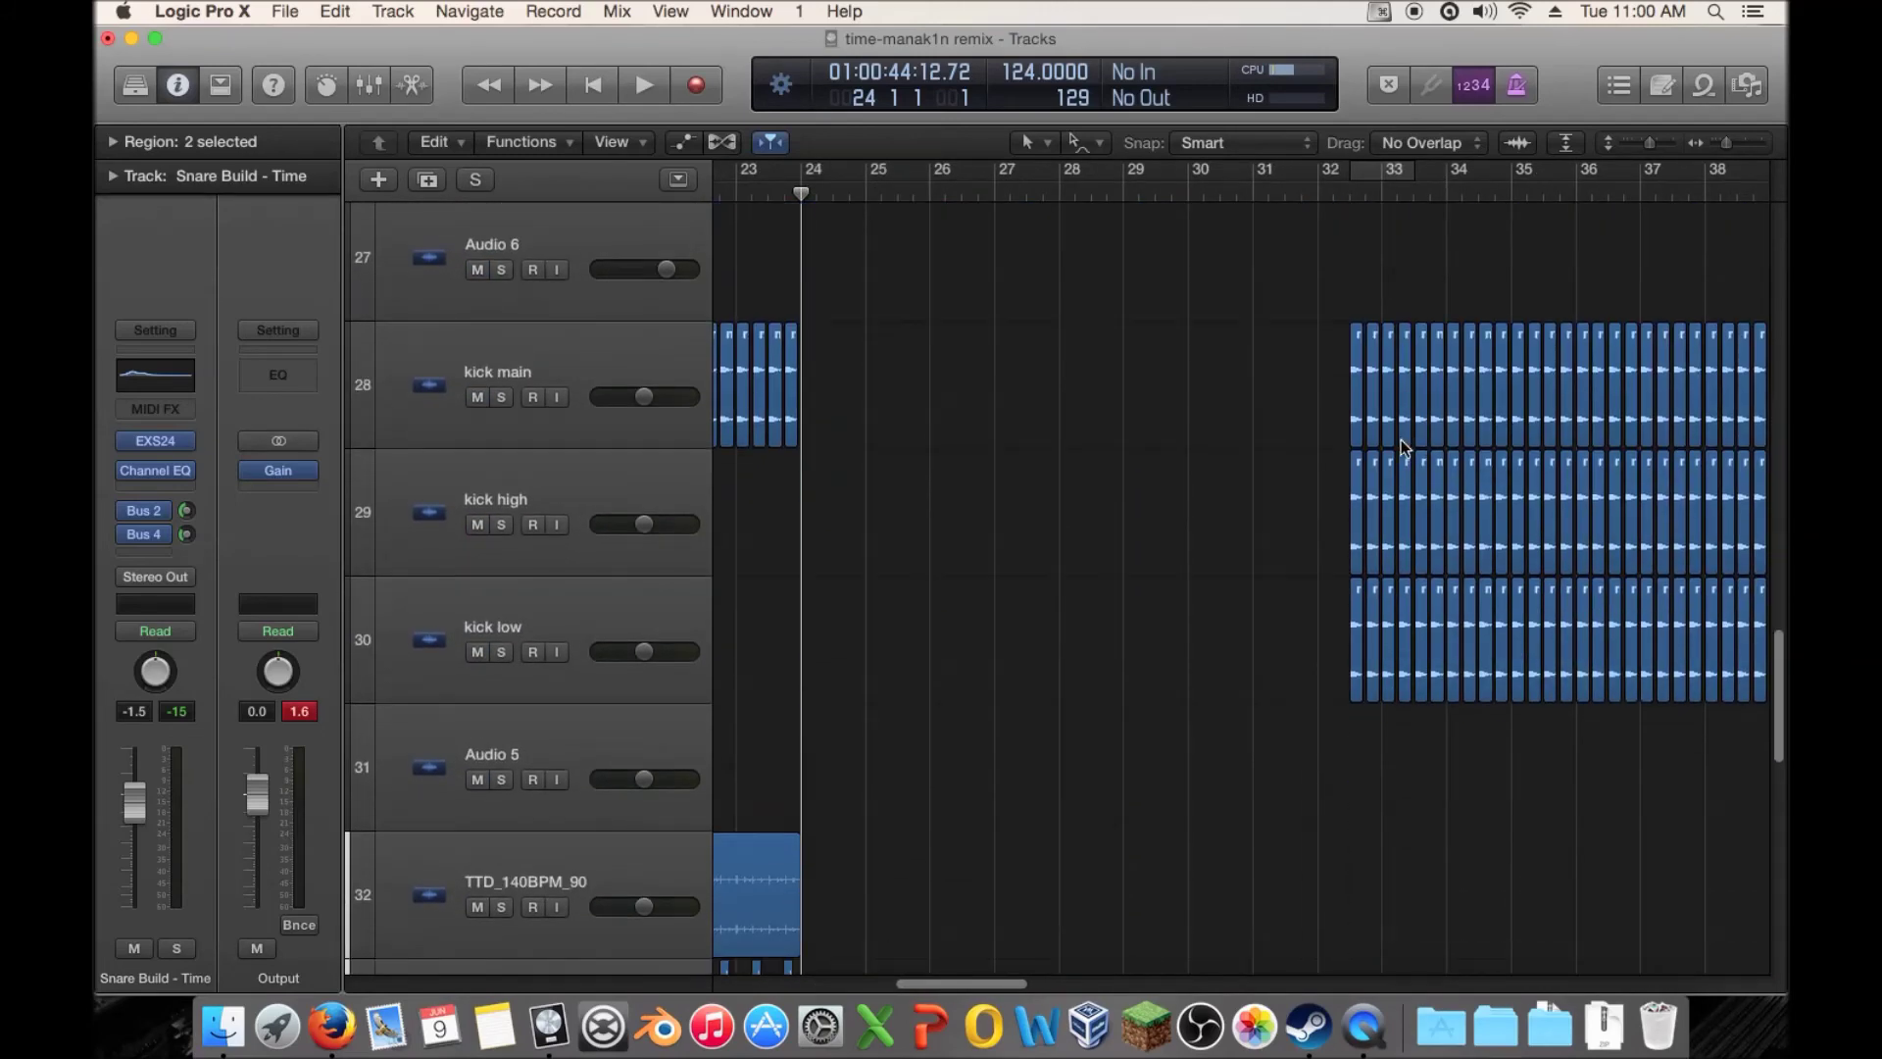
pyautogui.hscroll(4, 1361, 425)
pyautogui.scroll(10, 1262, 421)
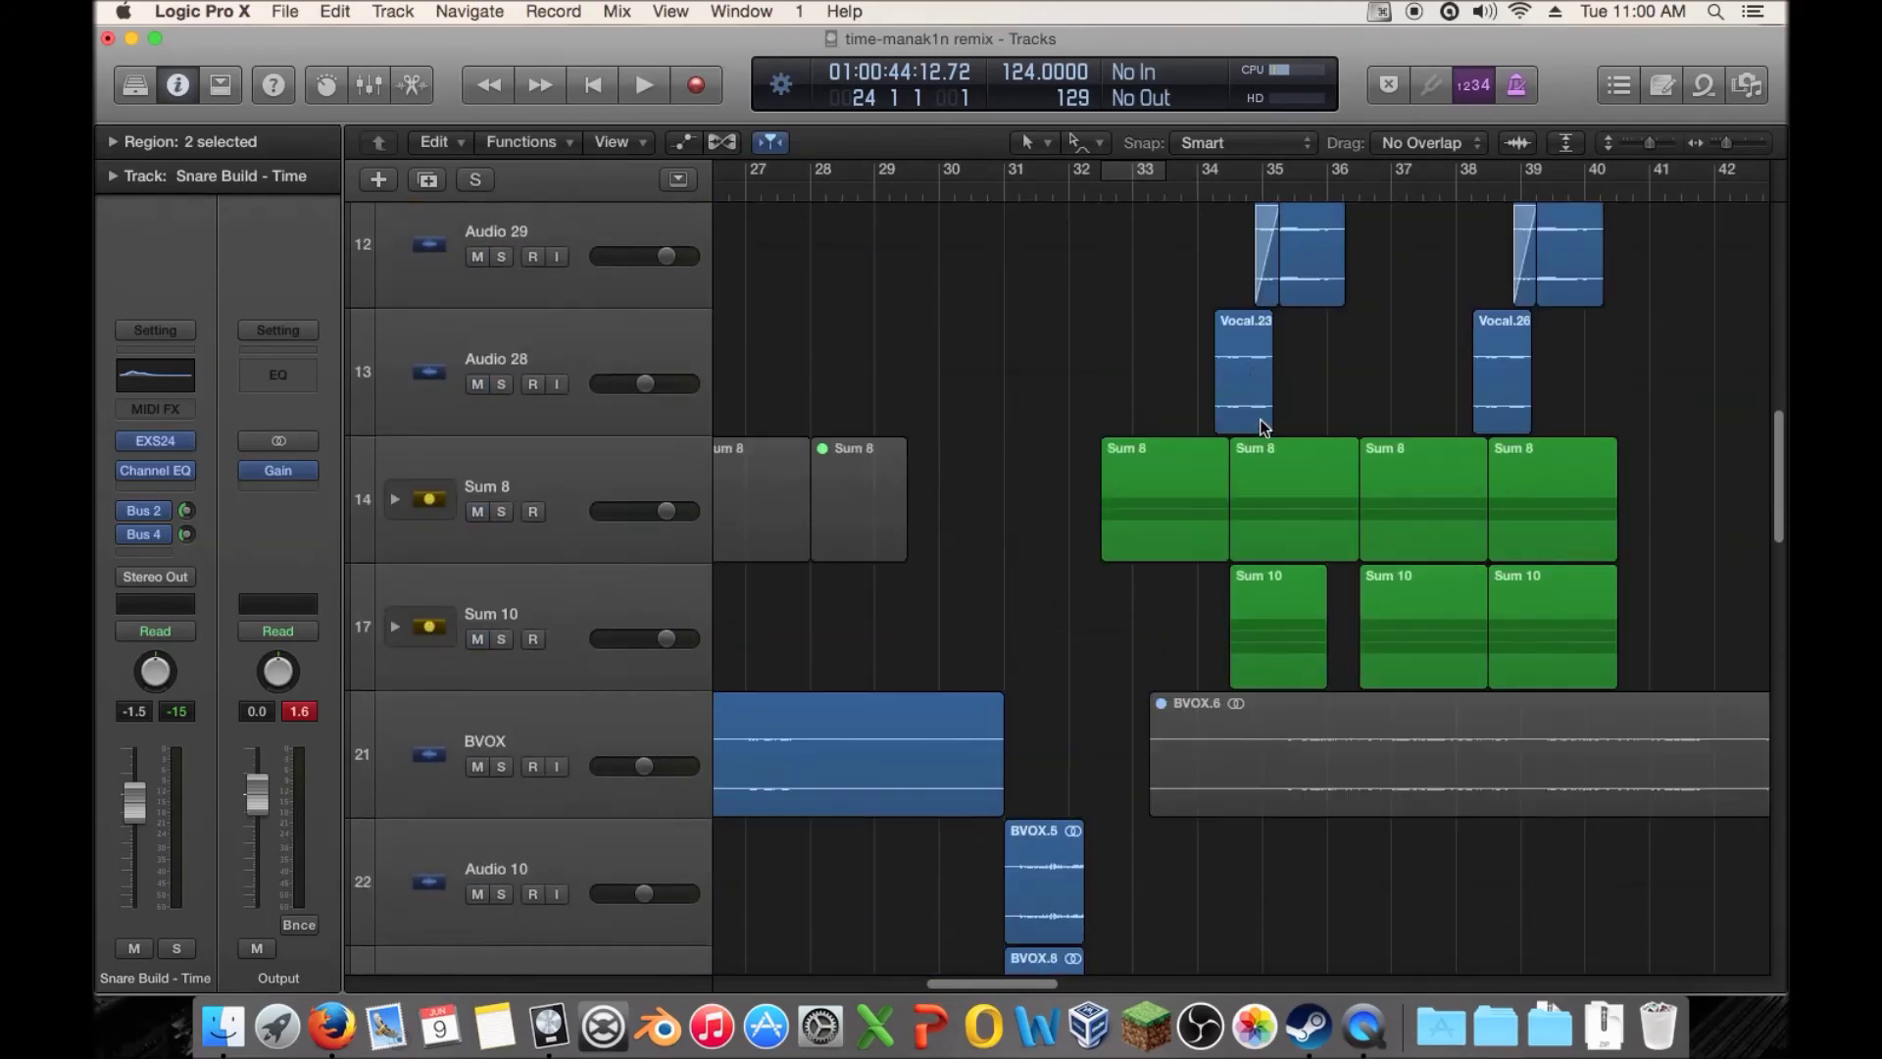
pyautogui.scroll(6, 1261, 420)
pyautogui.scroll(-3, 1226, 431)
# Play the drop from about bar 32 until just past bar 35
pyautogui.click(1072, 186)
pyautogui.press('space')
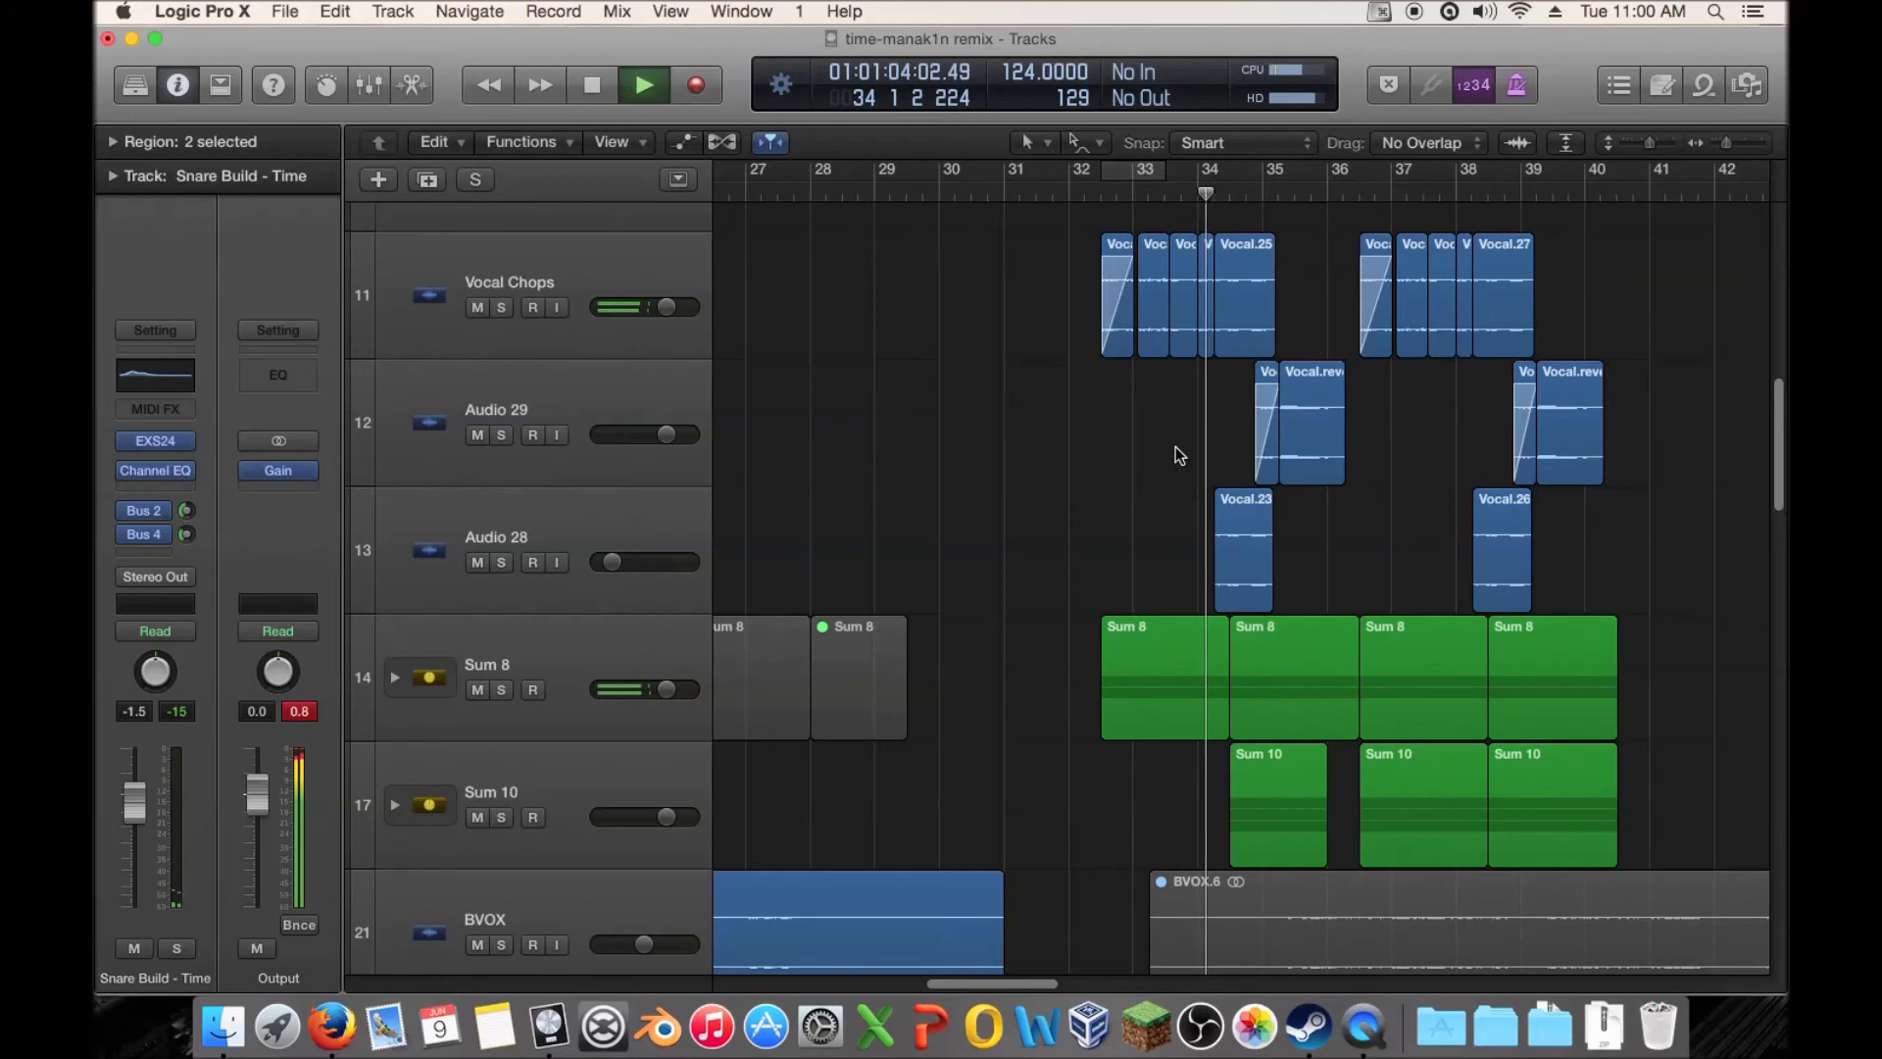
pyautogui.press('space')
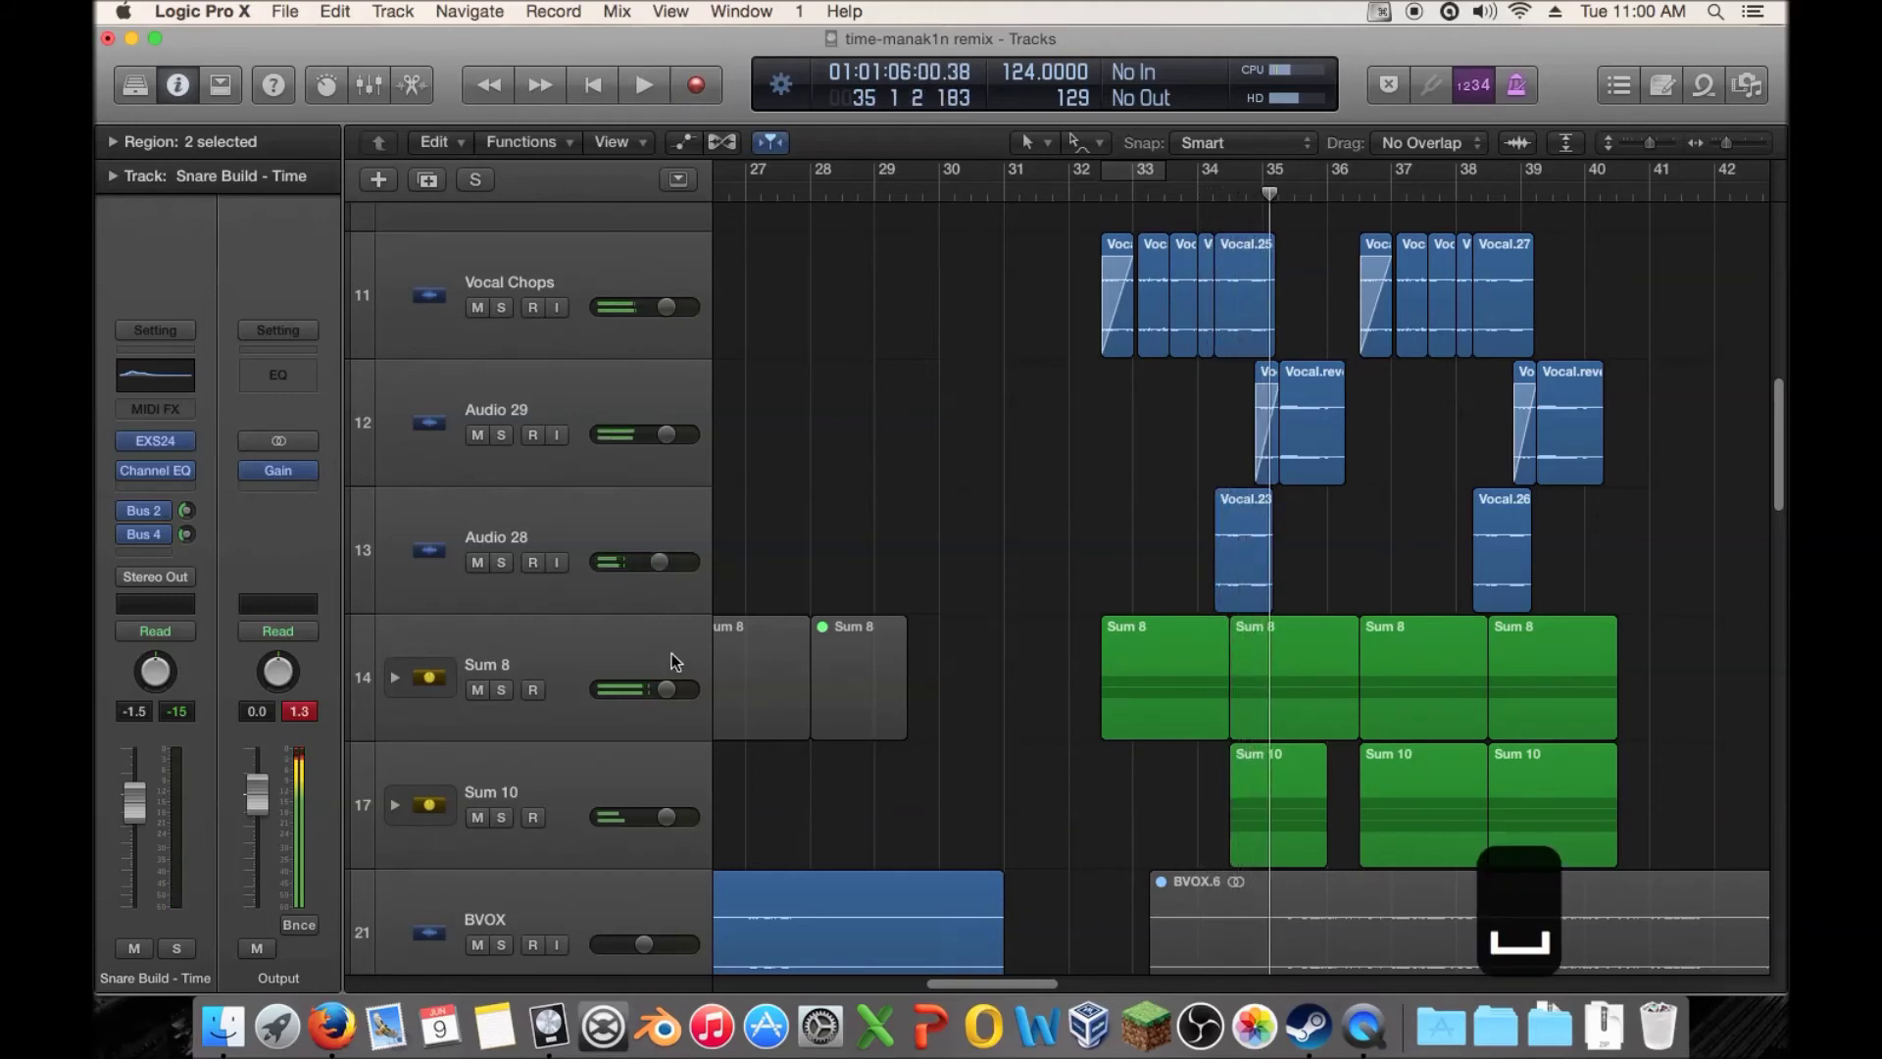
# Delete all but the fourth and eighth notes in the first Sum 8 drop regions on the BASSS and Analog Saw Init tracks
pyautogui.doubleClick(1152, 660)
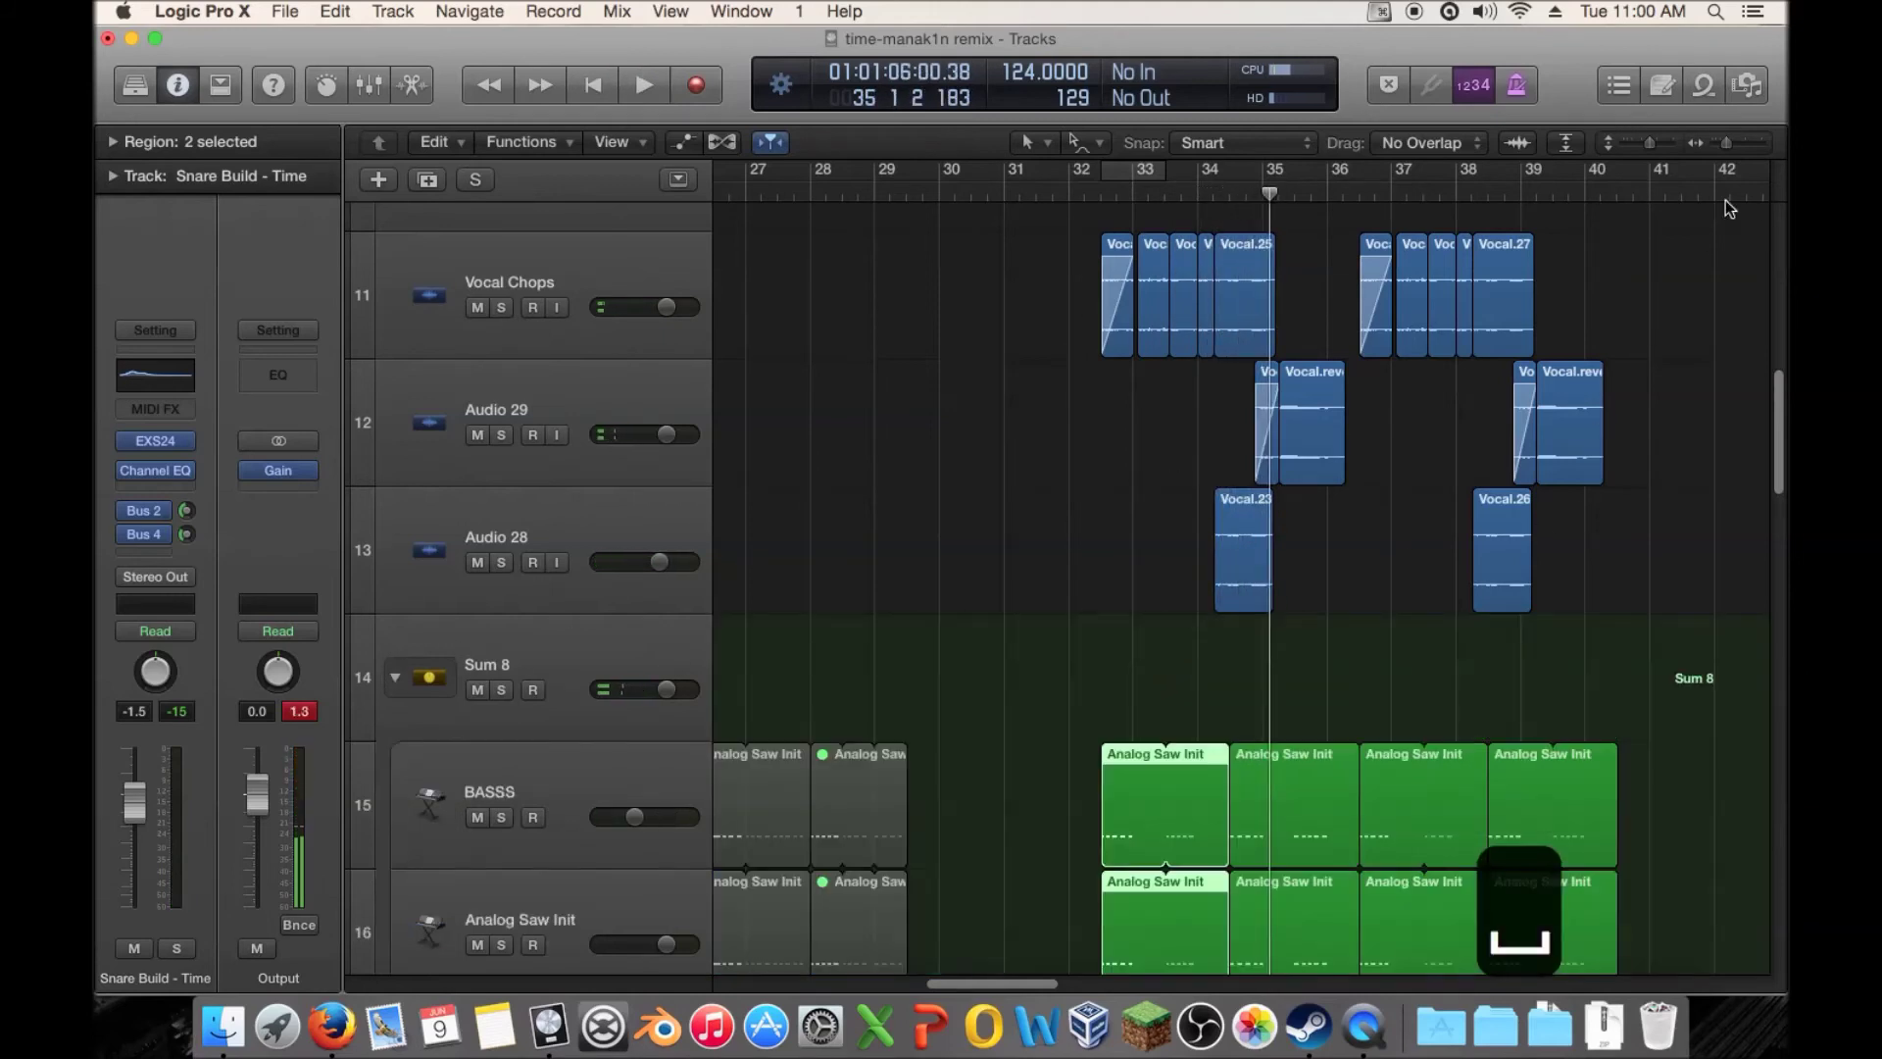
pyautogui.moveTo(1728, 145)
pyautogui.mouseDown()
pyautogui.moveTo(1762, 145)
pyautogui.moveTo(1733, 145)
pyautogui.mouseUp()
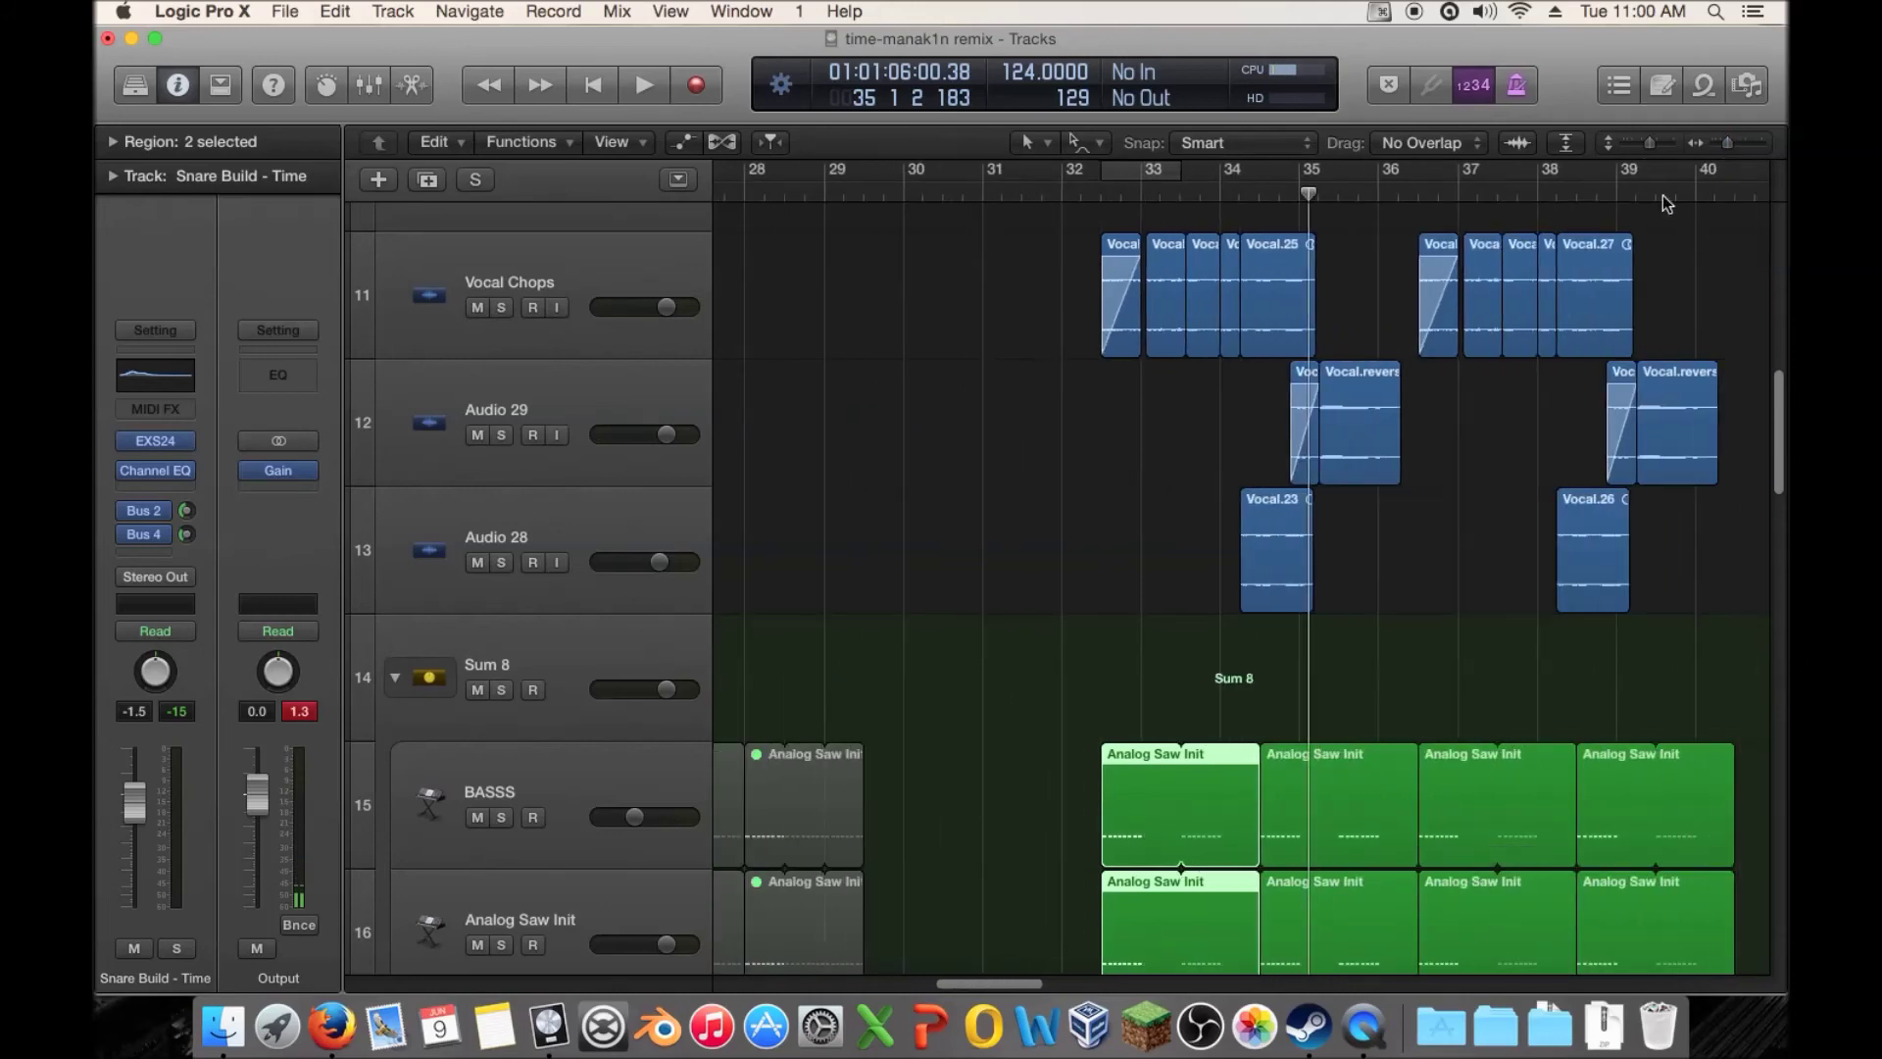
pyautogui.scroll(-5, 1299, 637)
pyautogui.doubleClick(1151, 512)
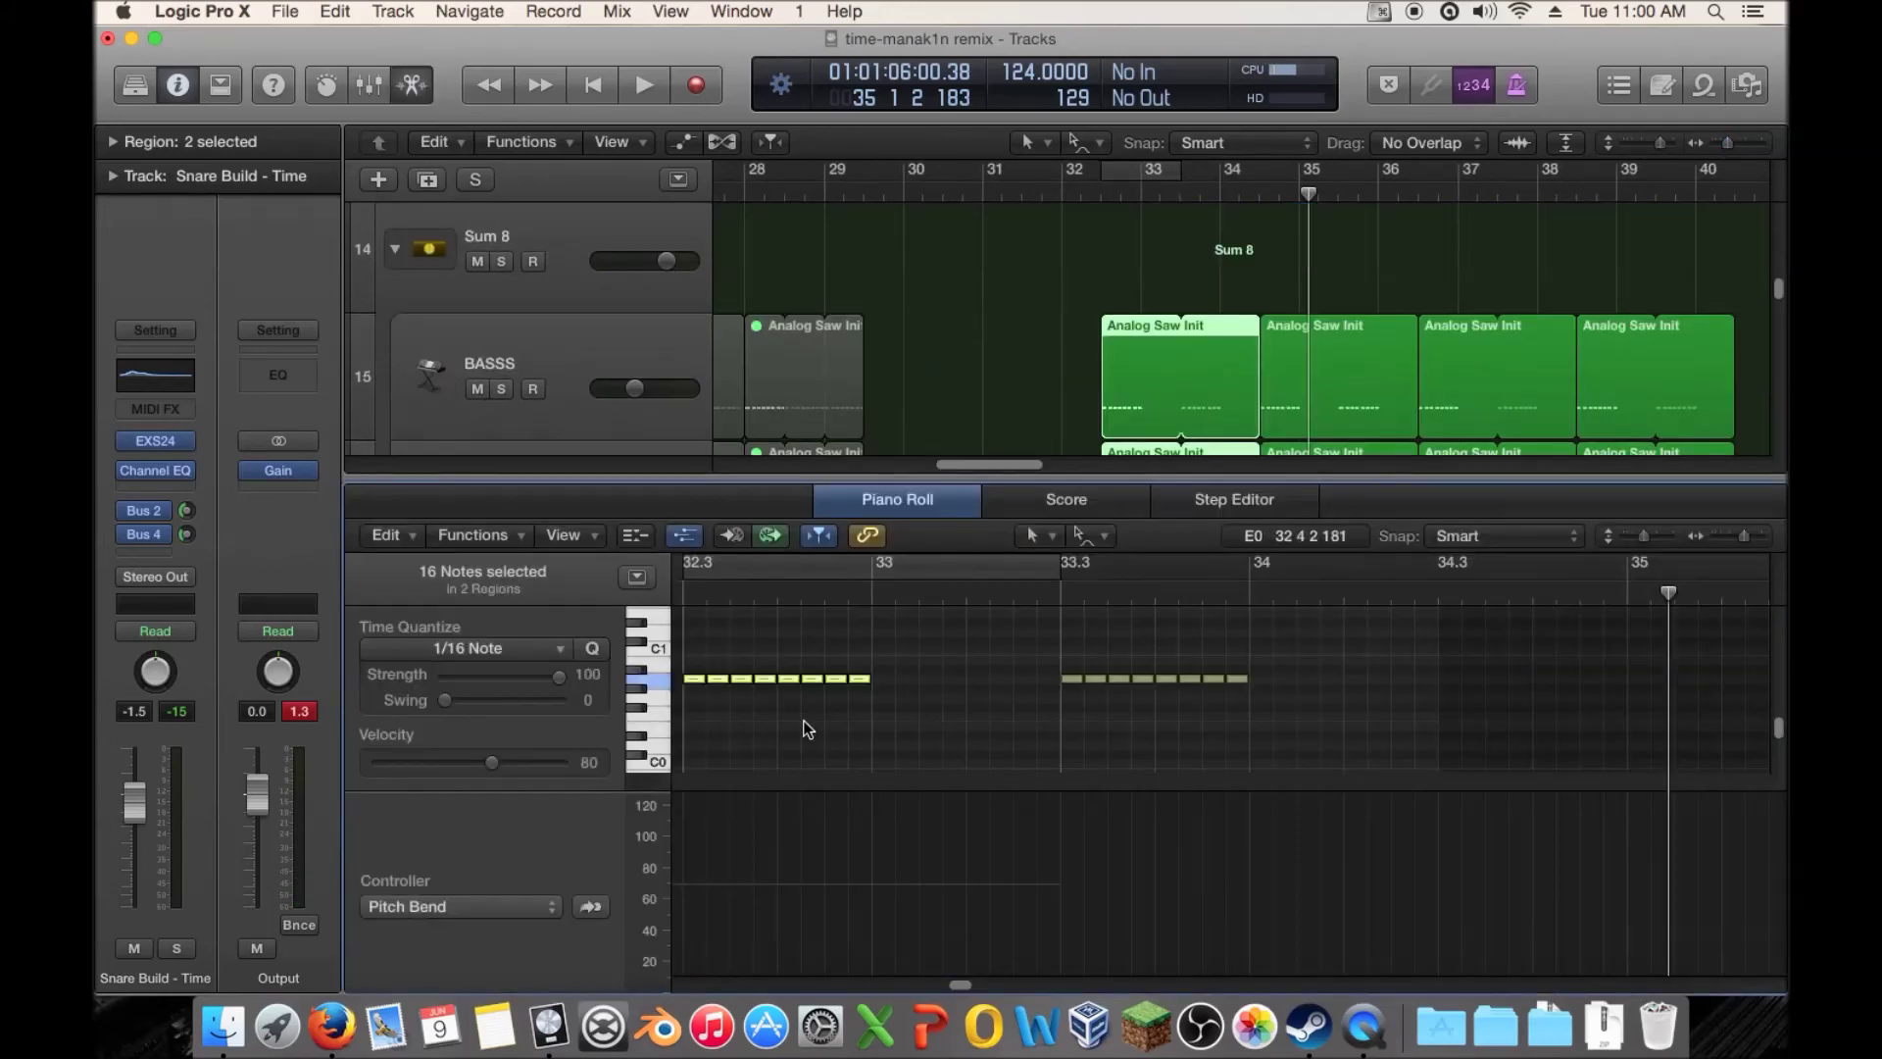
pyautogui.moveTo(697, 671); pyautogui.dragTo(843, 691)
pyautogui.press('Delete')
pyautogui.press('Delete')
# Select only the first Analog Saw Init drop region on track 16 and show its remaining notes in the Piano Roll
pyautogui.scroll(-1, 1131, 371)
pyautogui.click(1155, 374)
pyautogui.click(1149, 247)
pyautogui.click(1145, 371)
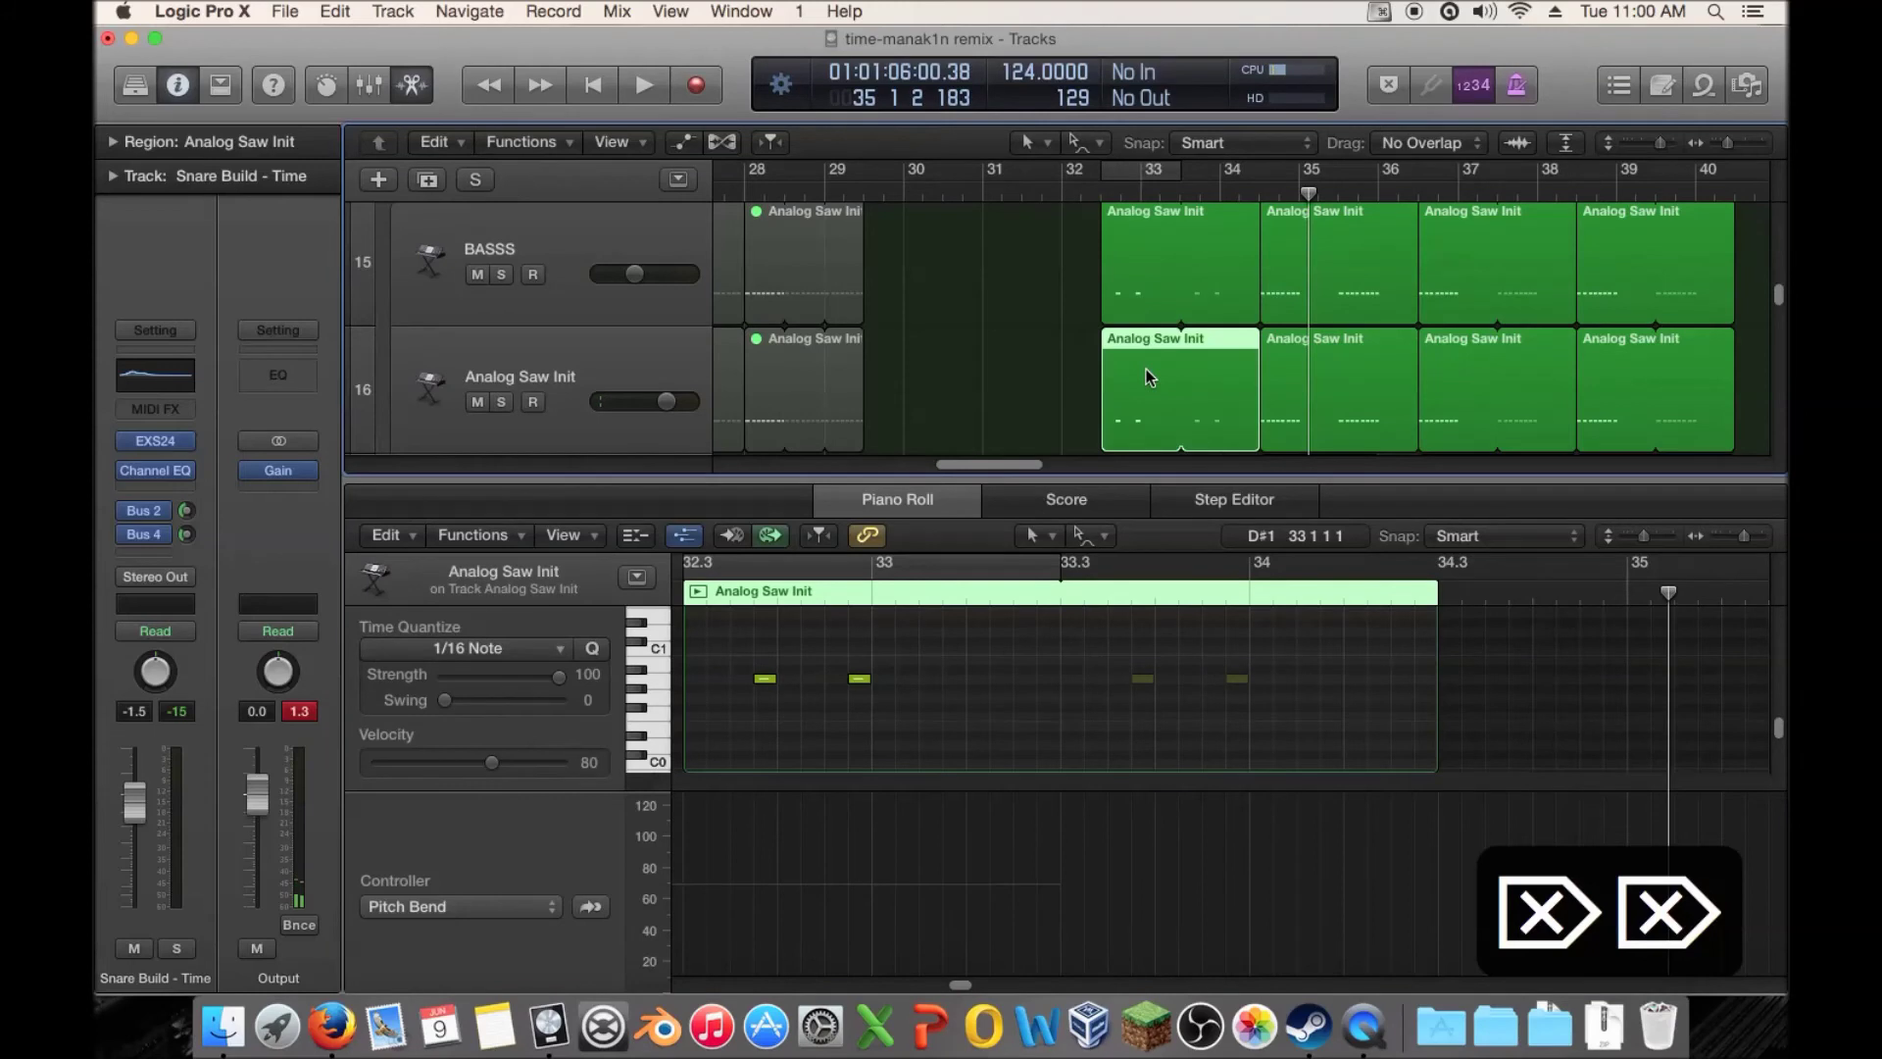
pyautogui.scroll(-1, 1145, 374)
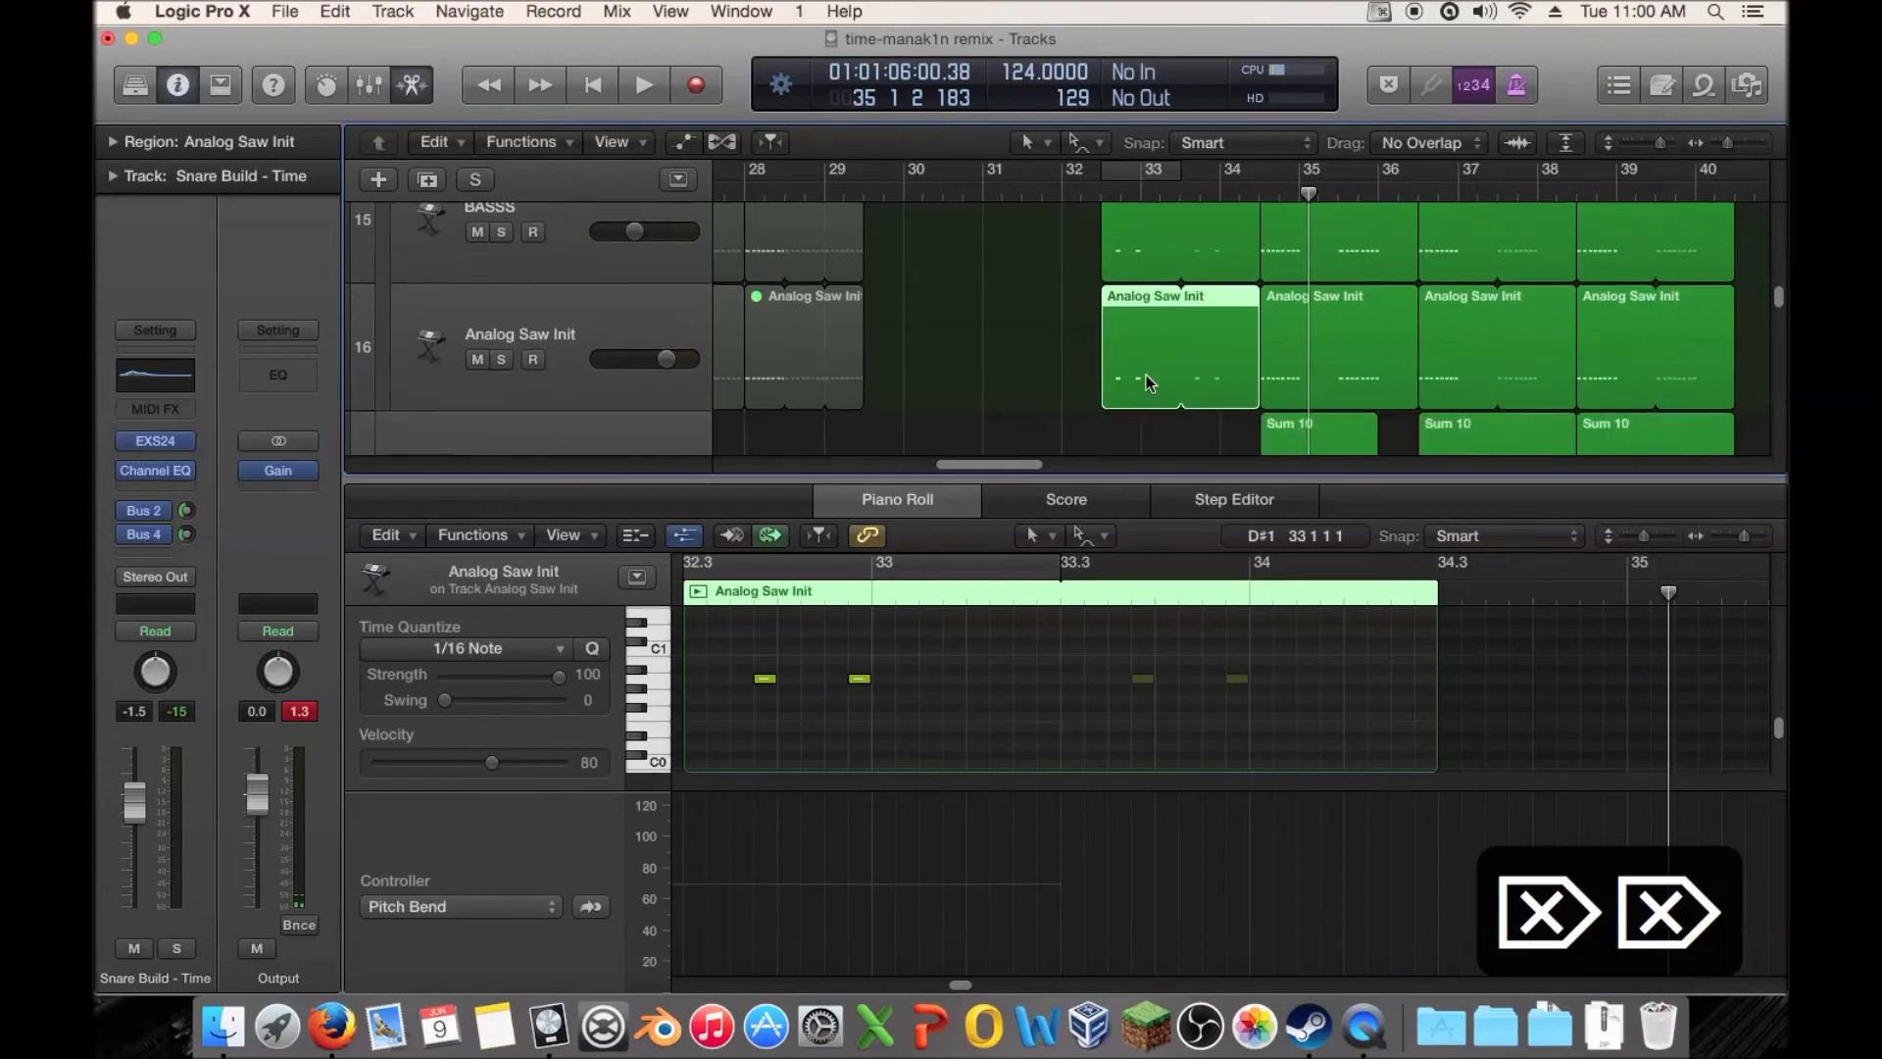
pyautogui.click(765, 689)
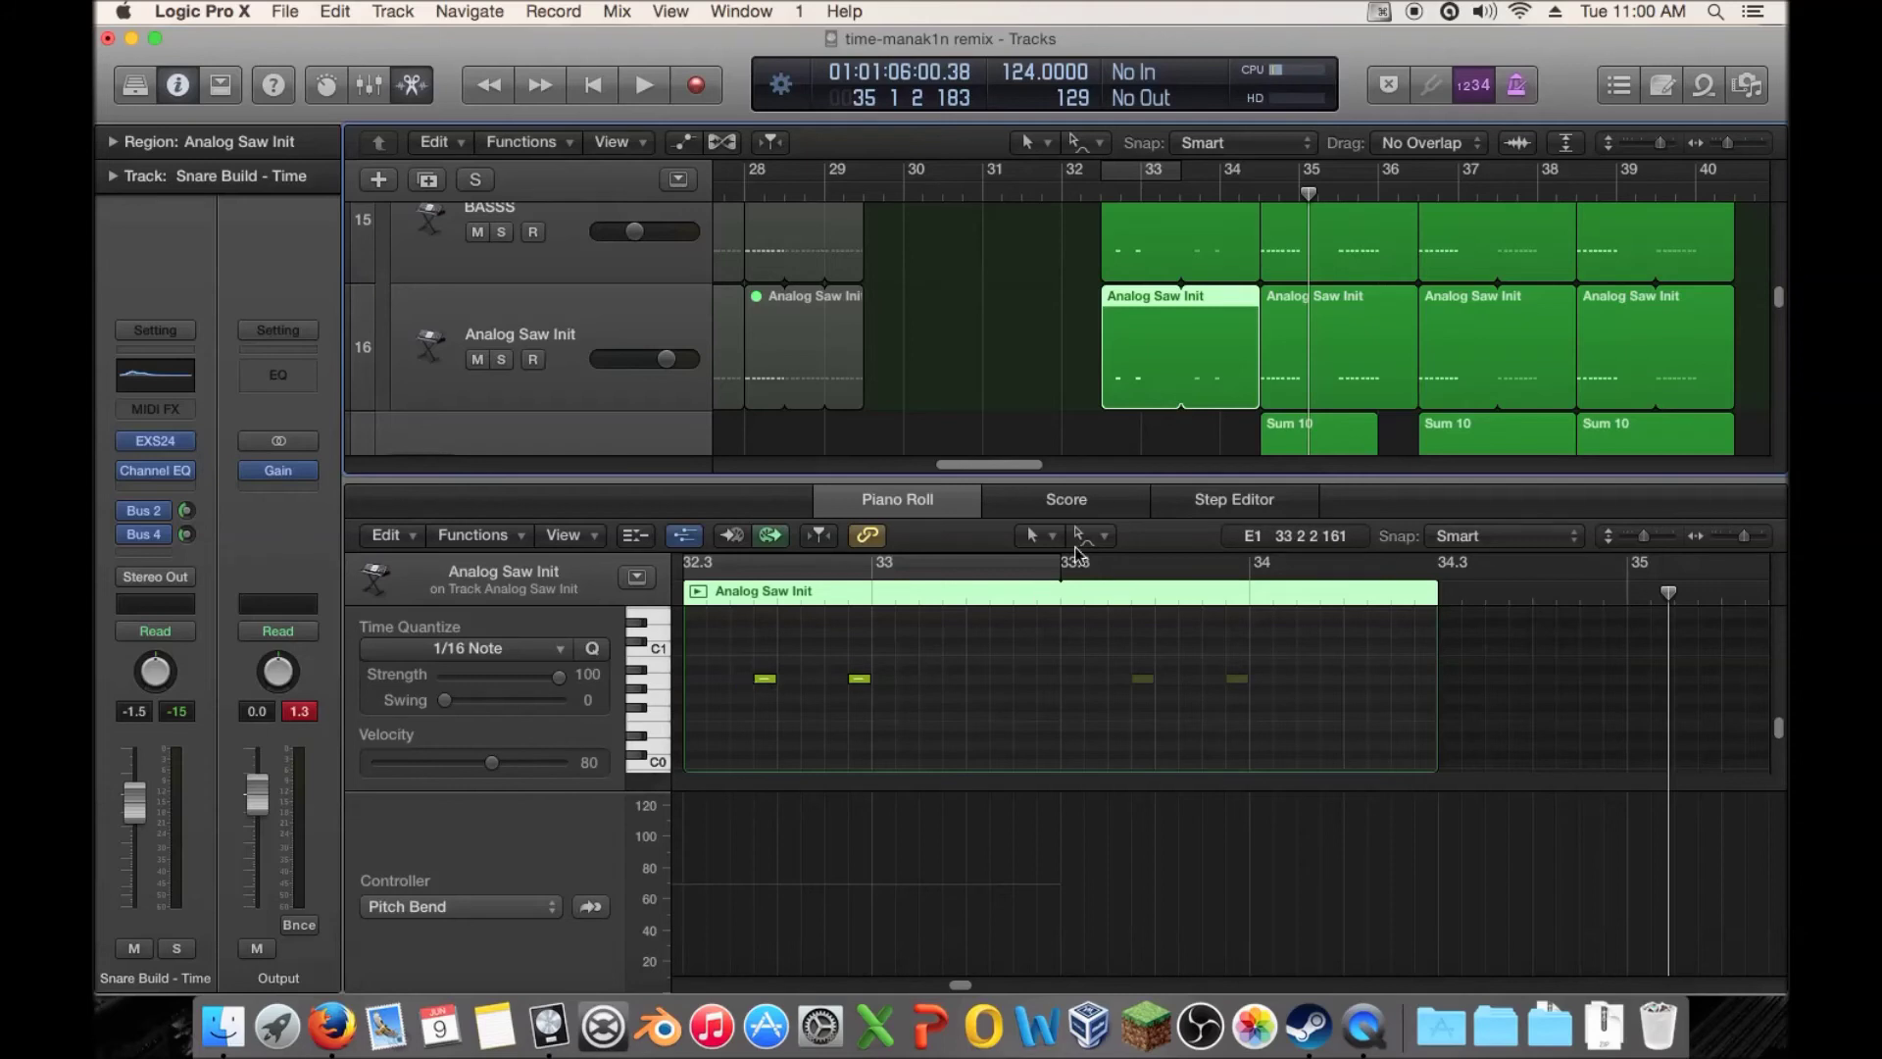
# Play the thinned bass pattern from 32 2 1 until past bar 34, and return the playhead to 32 3 1
pyautogui.click(1092, 189)
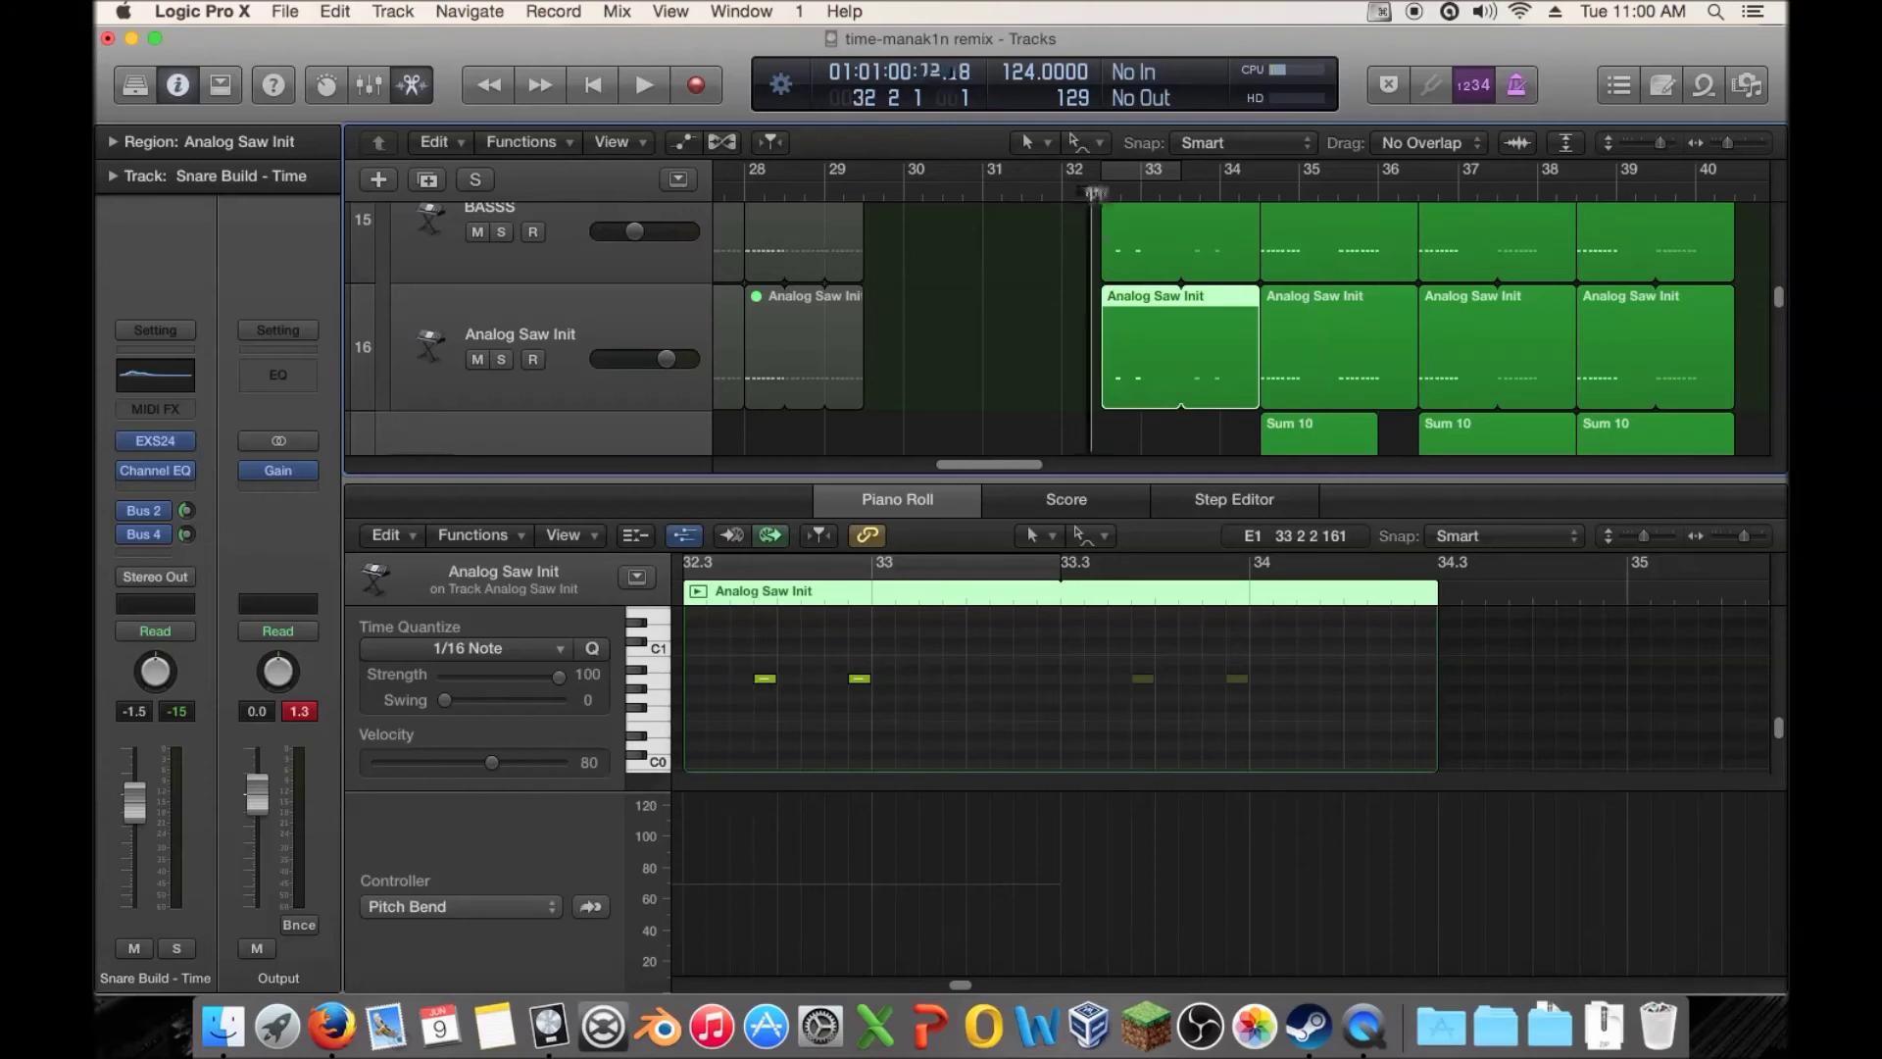
pyautogui.press('space')
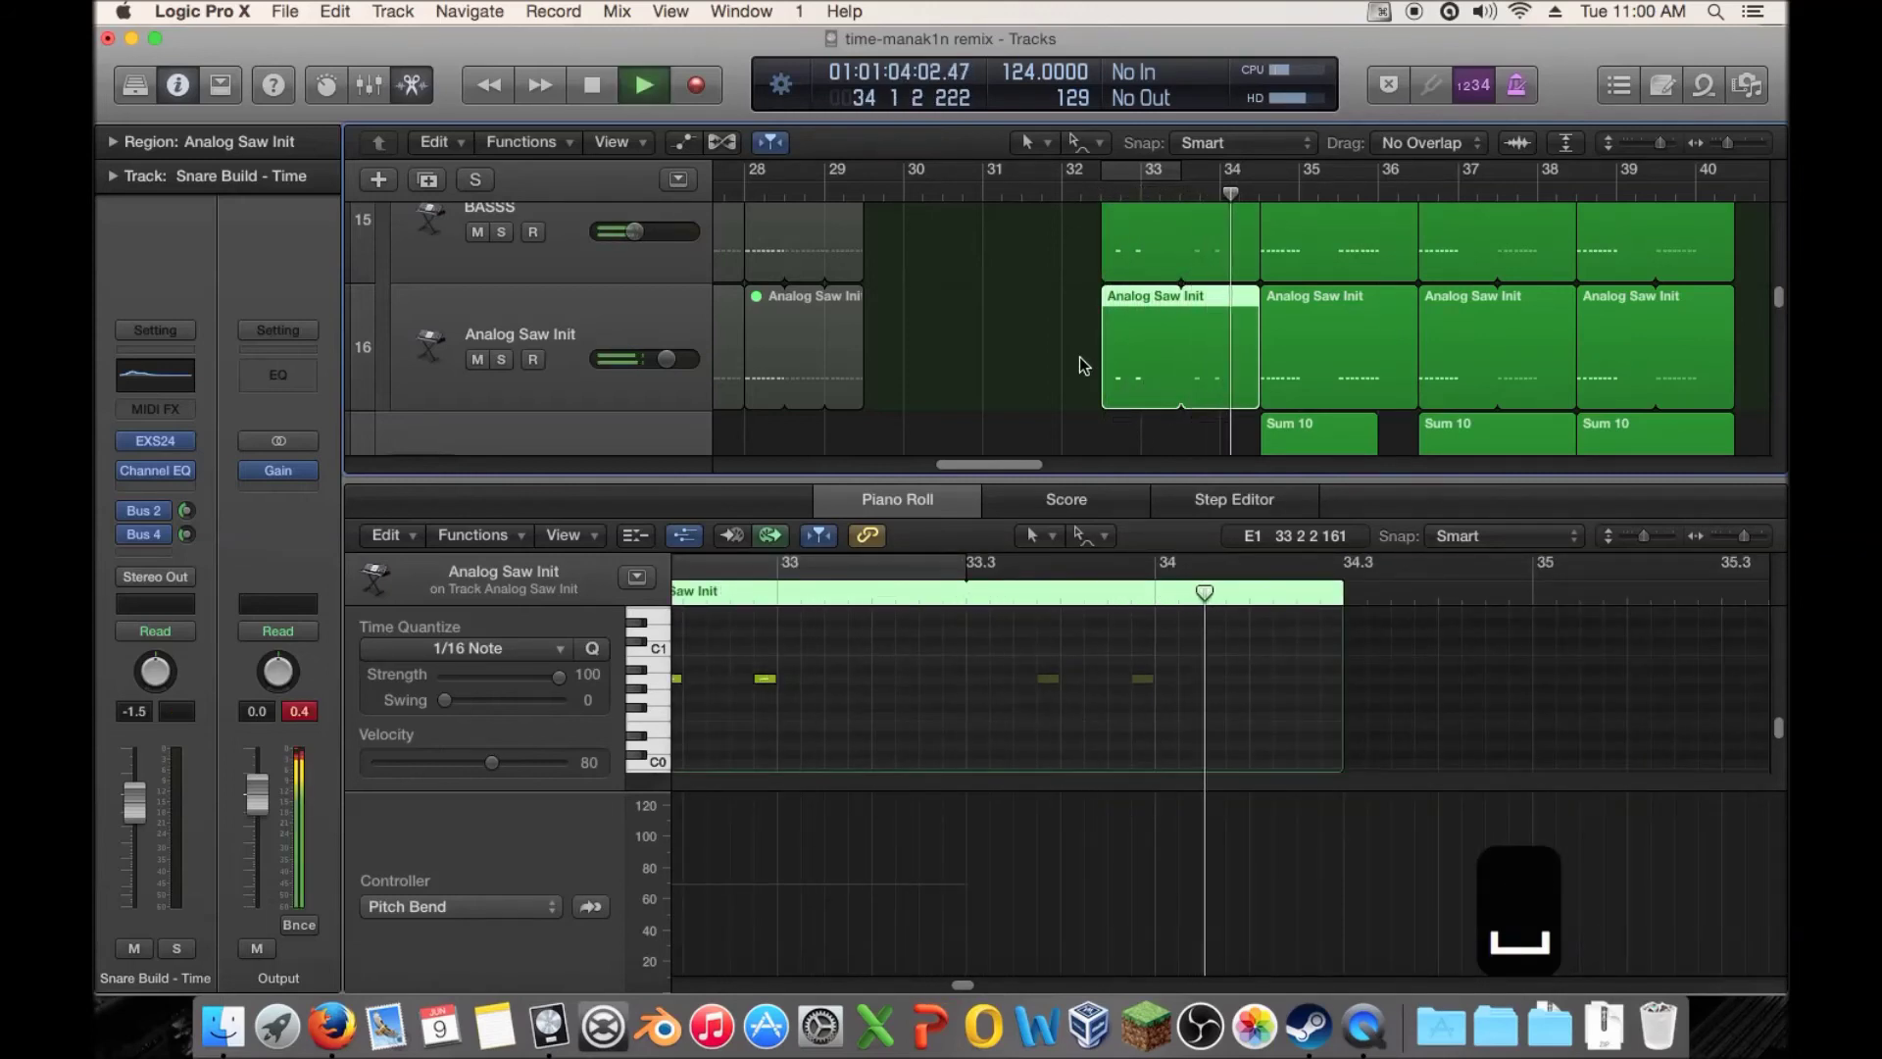
pyautogui.press('space')
pyautogui.click(1105, 187)
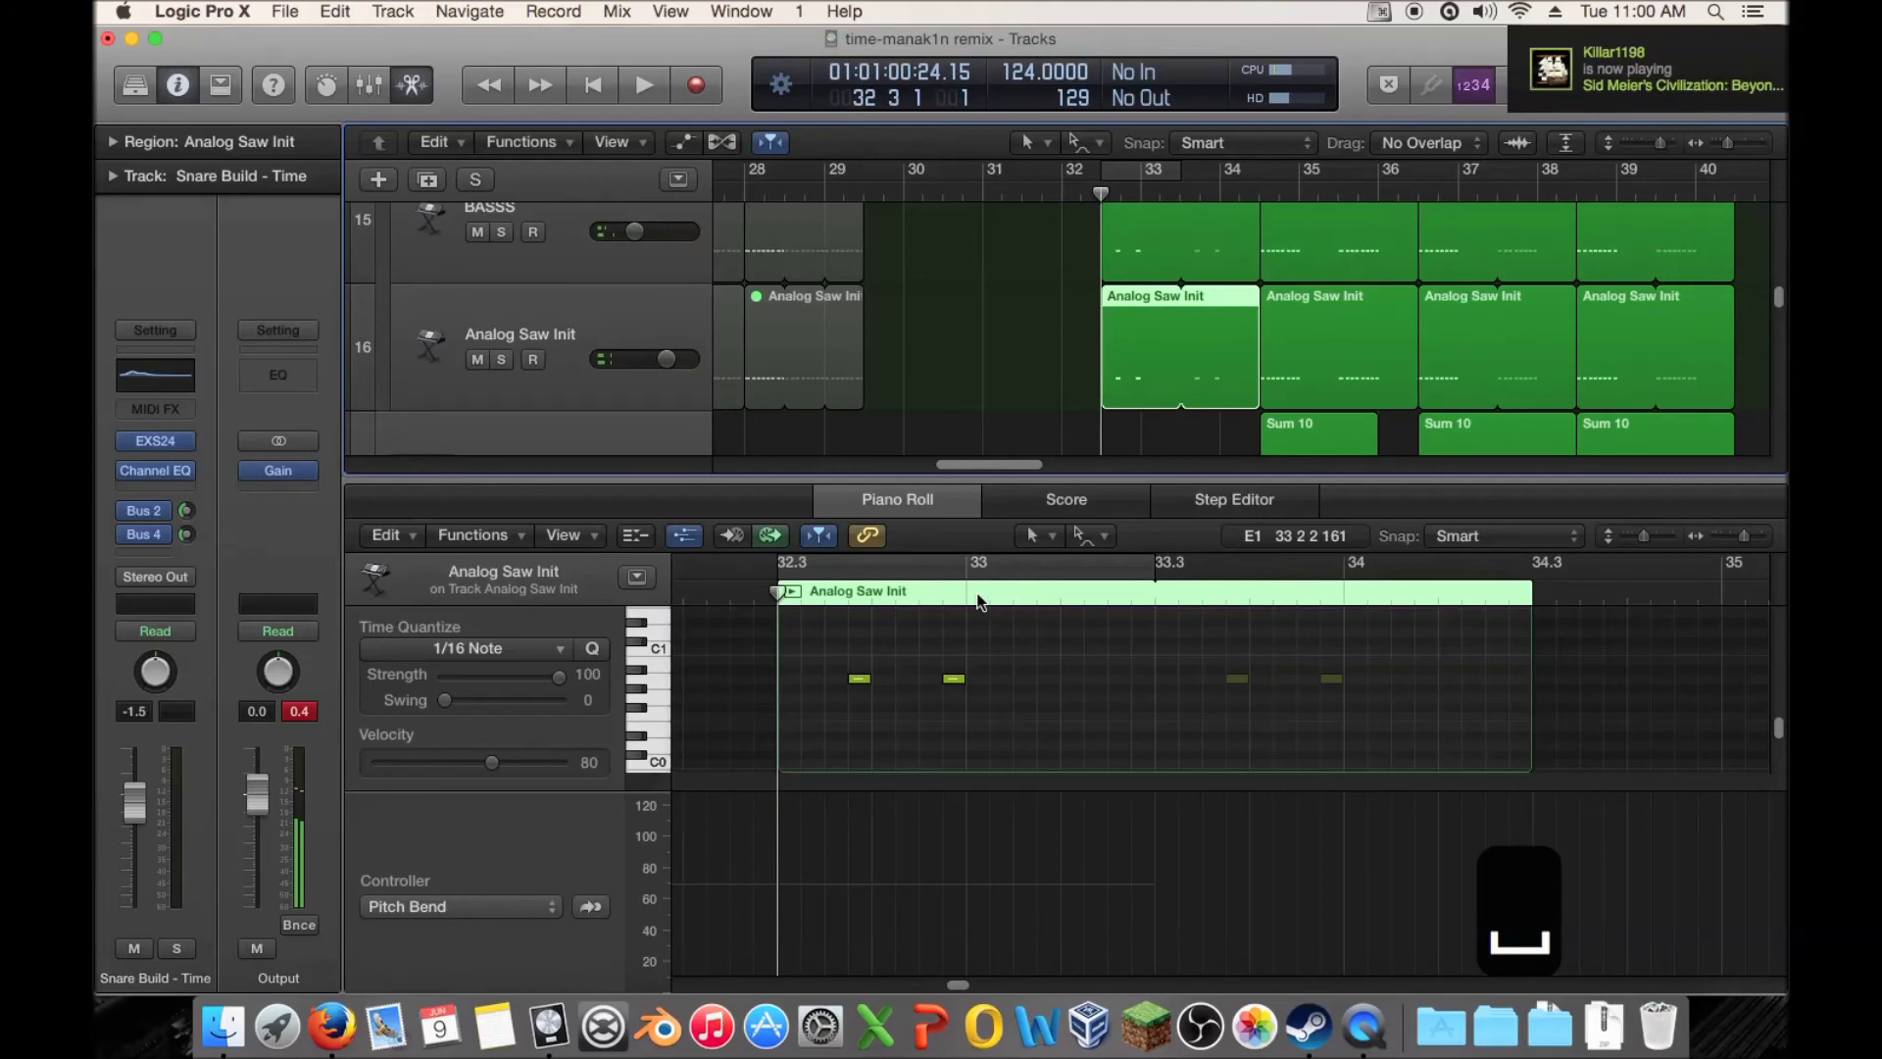
# Set the Piano Roll's alternate tool to the Pencil and expand the note grid over the Pitch Bend controller area
pyautogui.click(1078, 539)
pyautogui.press('Escape')
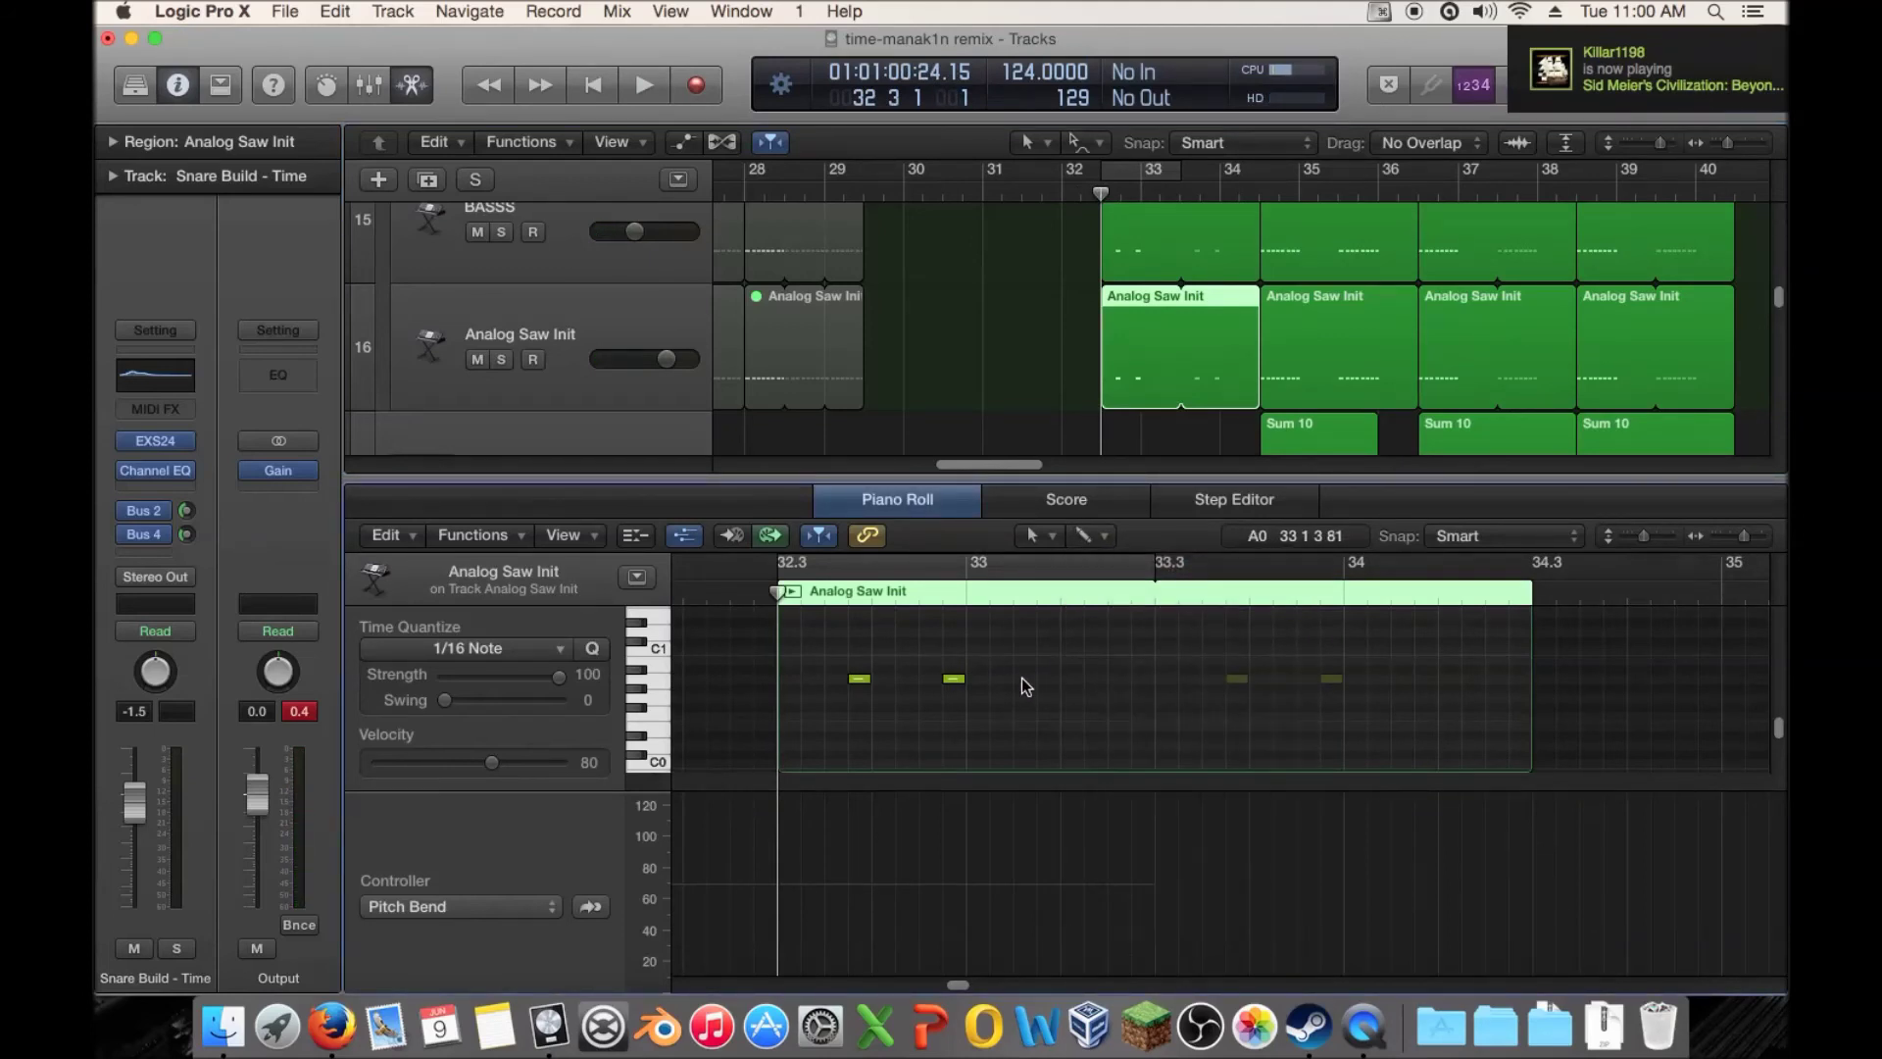
pyautogui.moveTo(712, 785); pyautogui.dragTo(742, 1054)
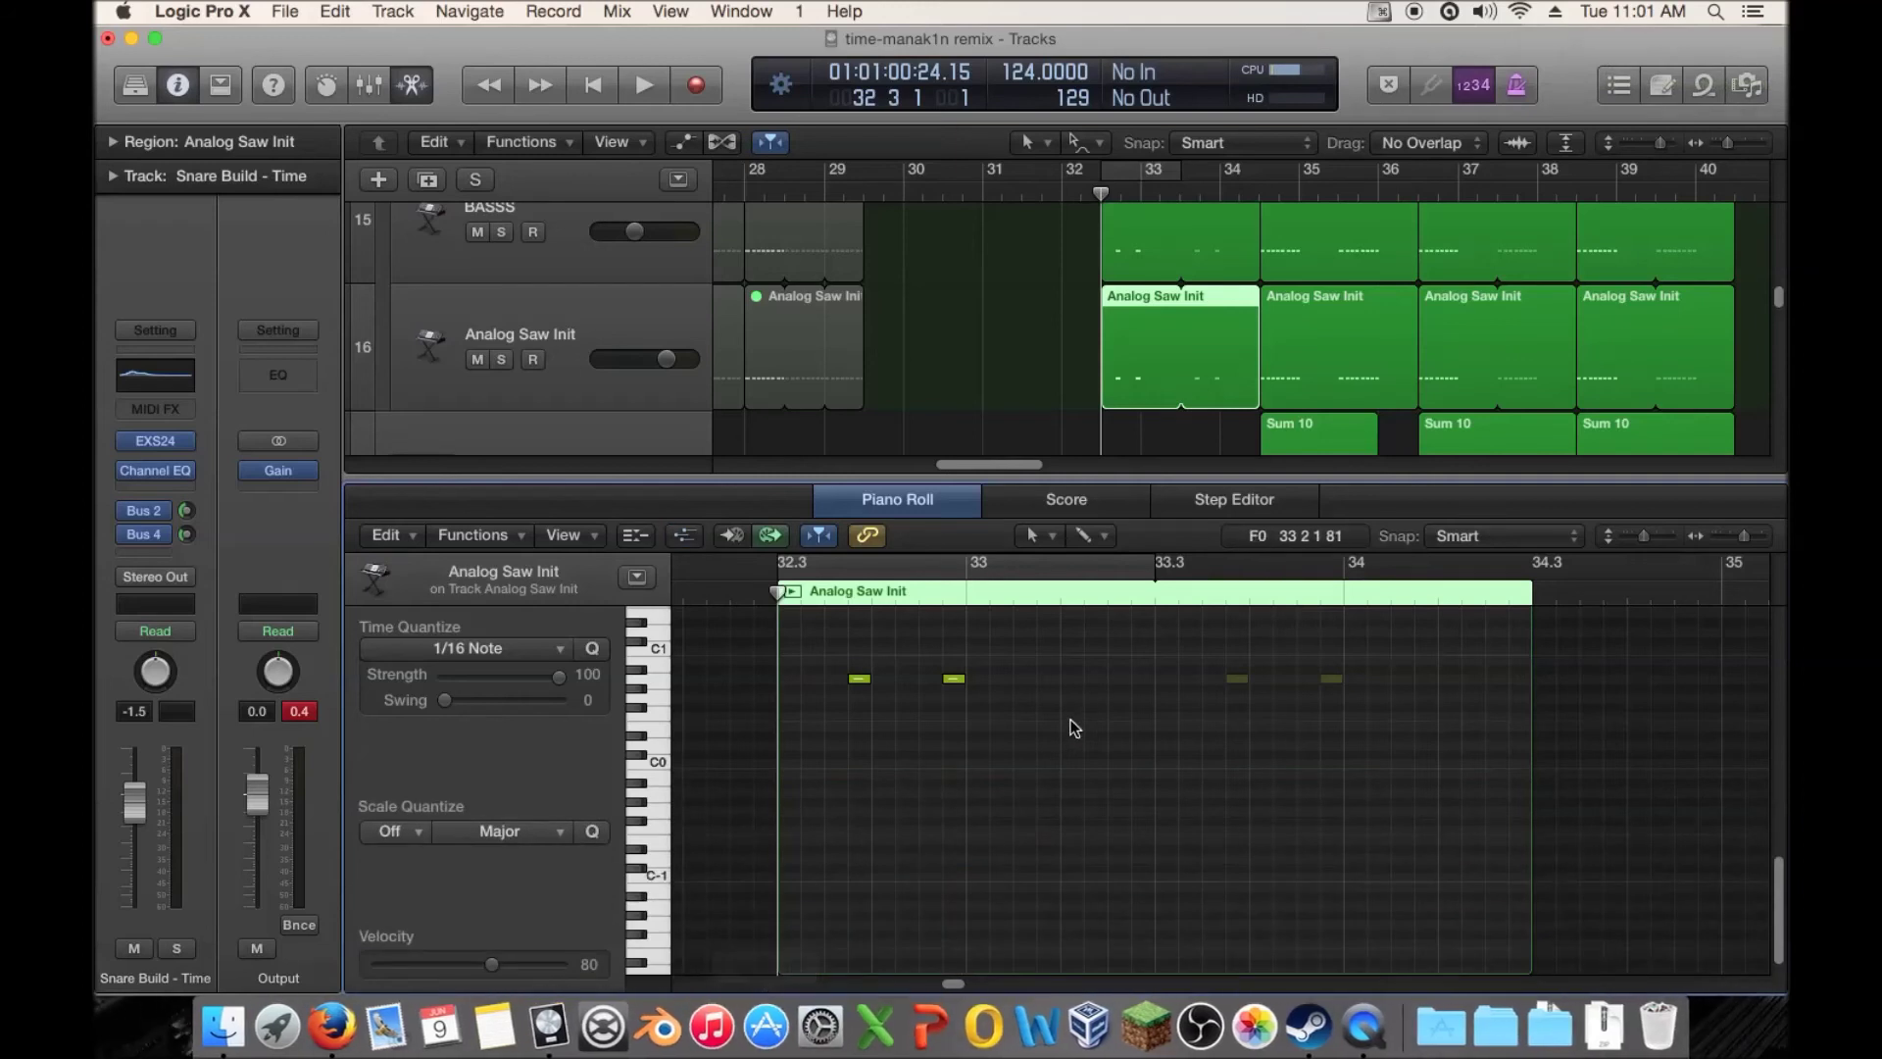
pyautogui.click(1040, 677)
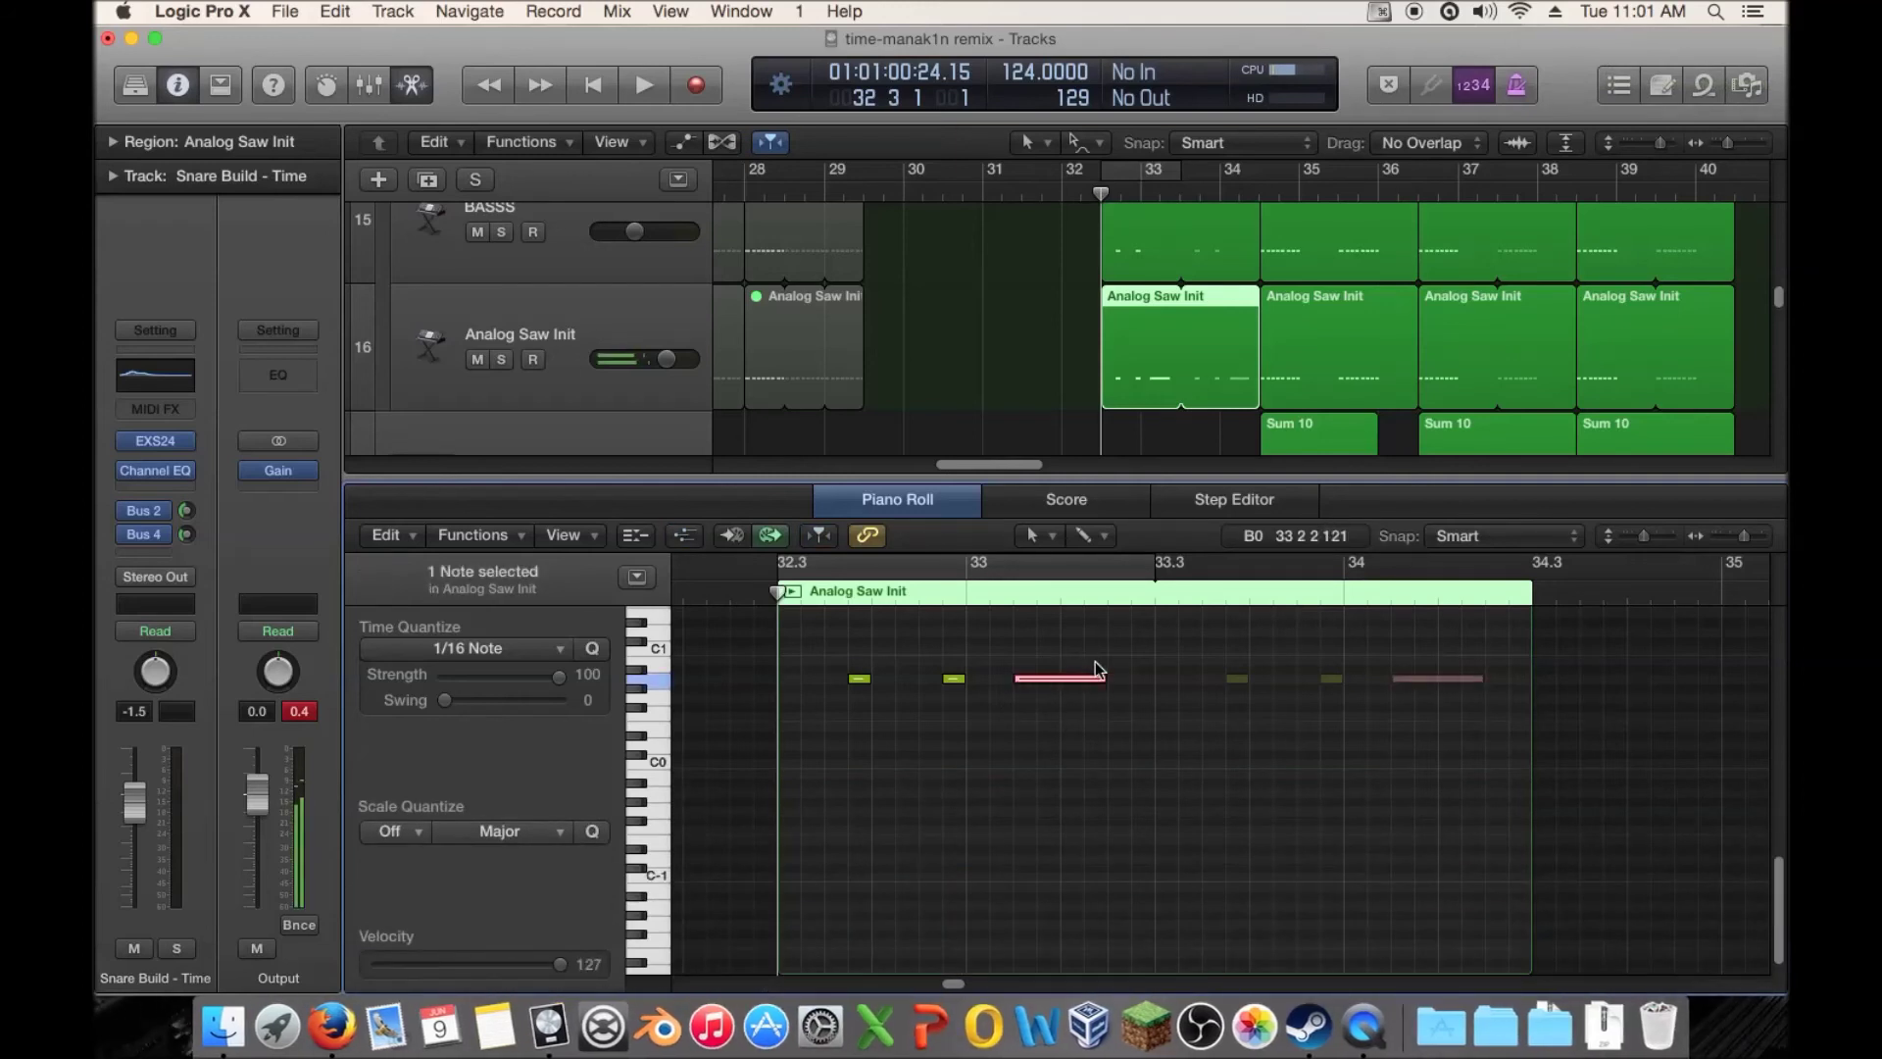
pyautogui.press('a')
pyautogui.press('Delete')
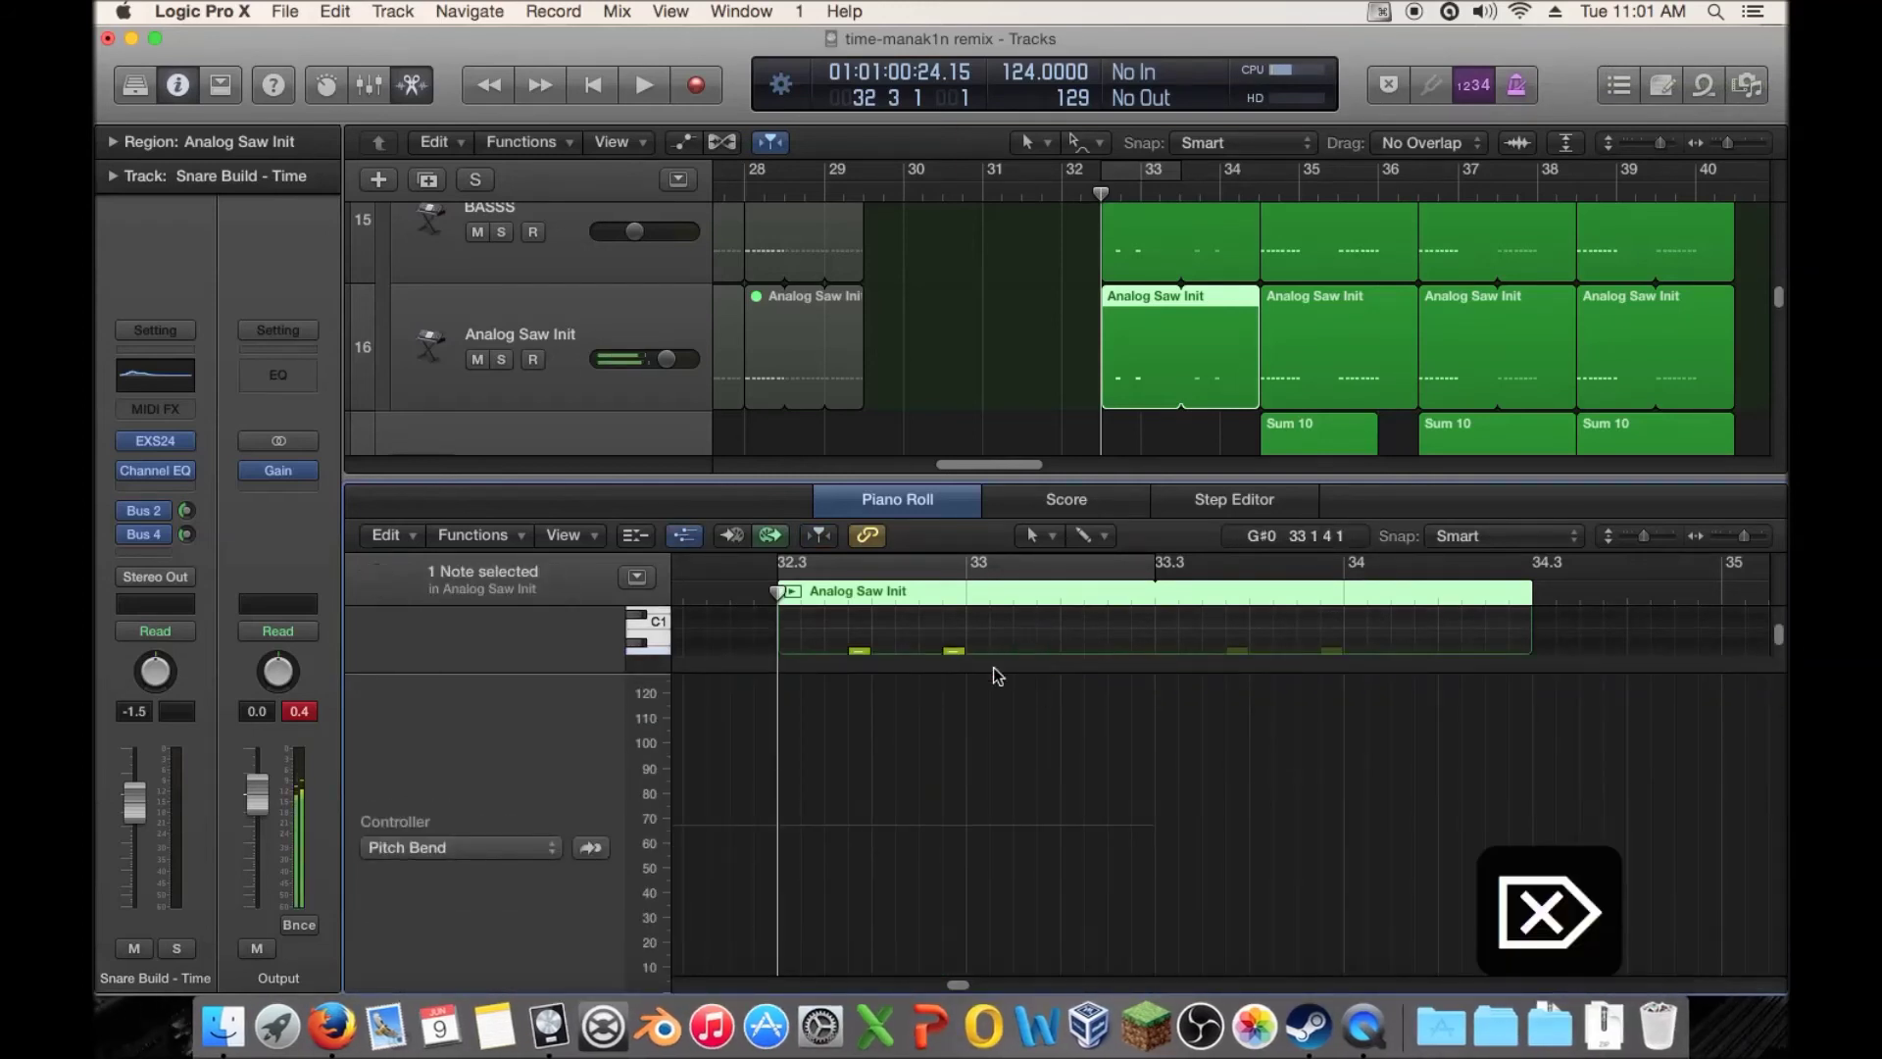
pyautogui.press('a')
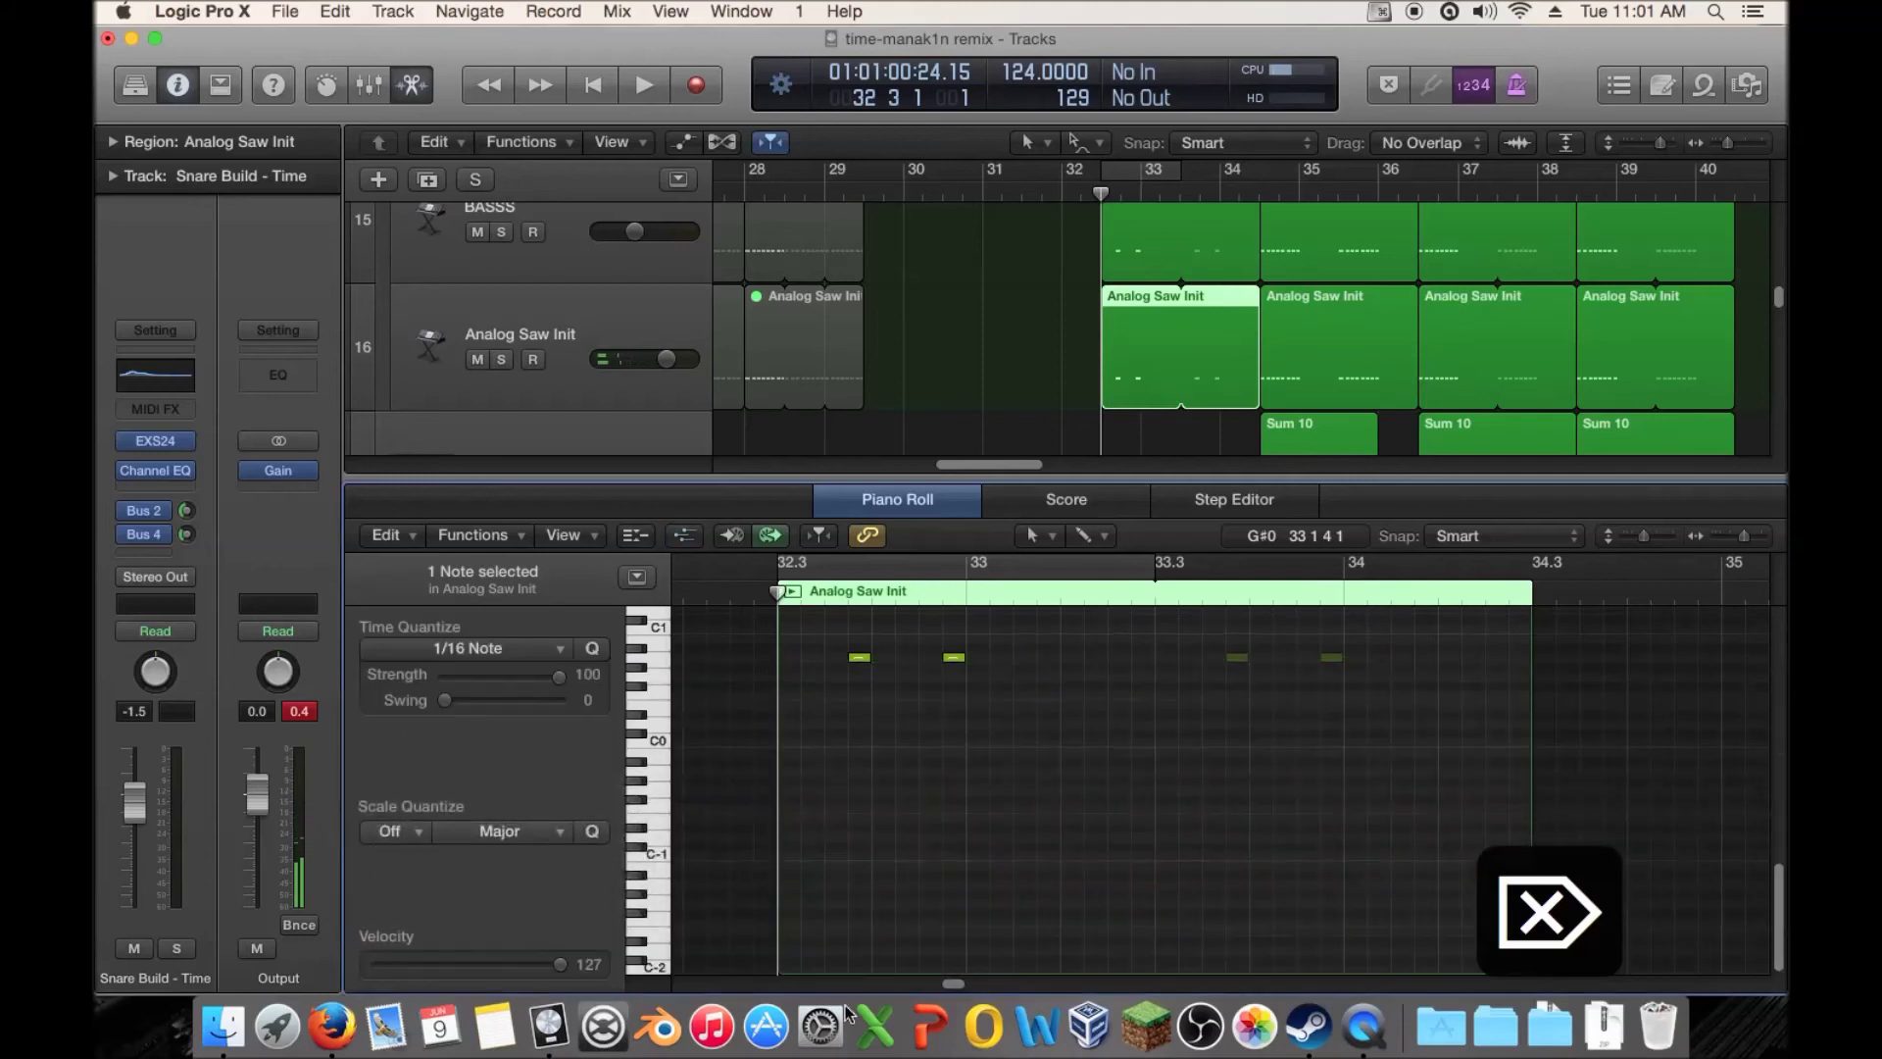
# Add a sixteenth-length A0 note with velocity 80 at 33 1 3 in the Analog Saw Init region, keeping the note grid expanded
pyautogui.click(956, 659)
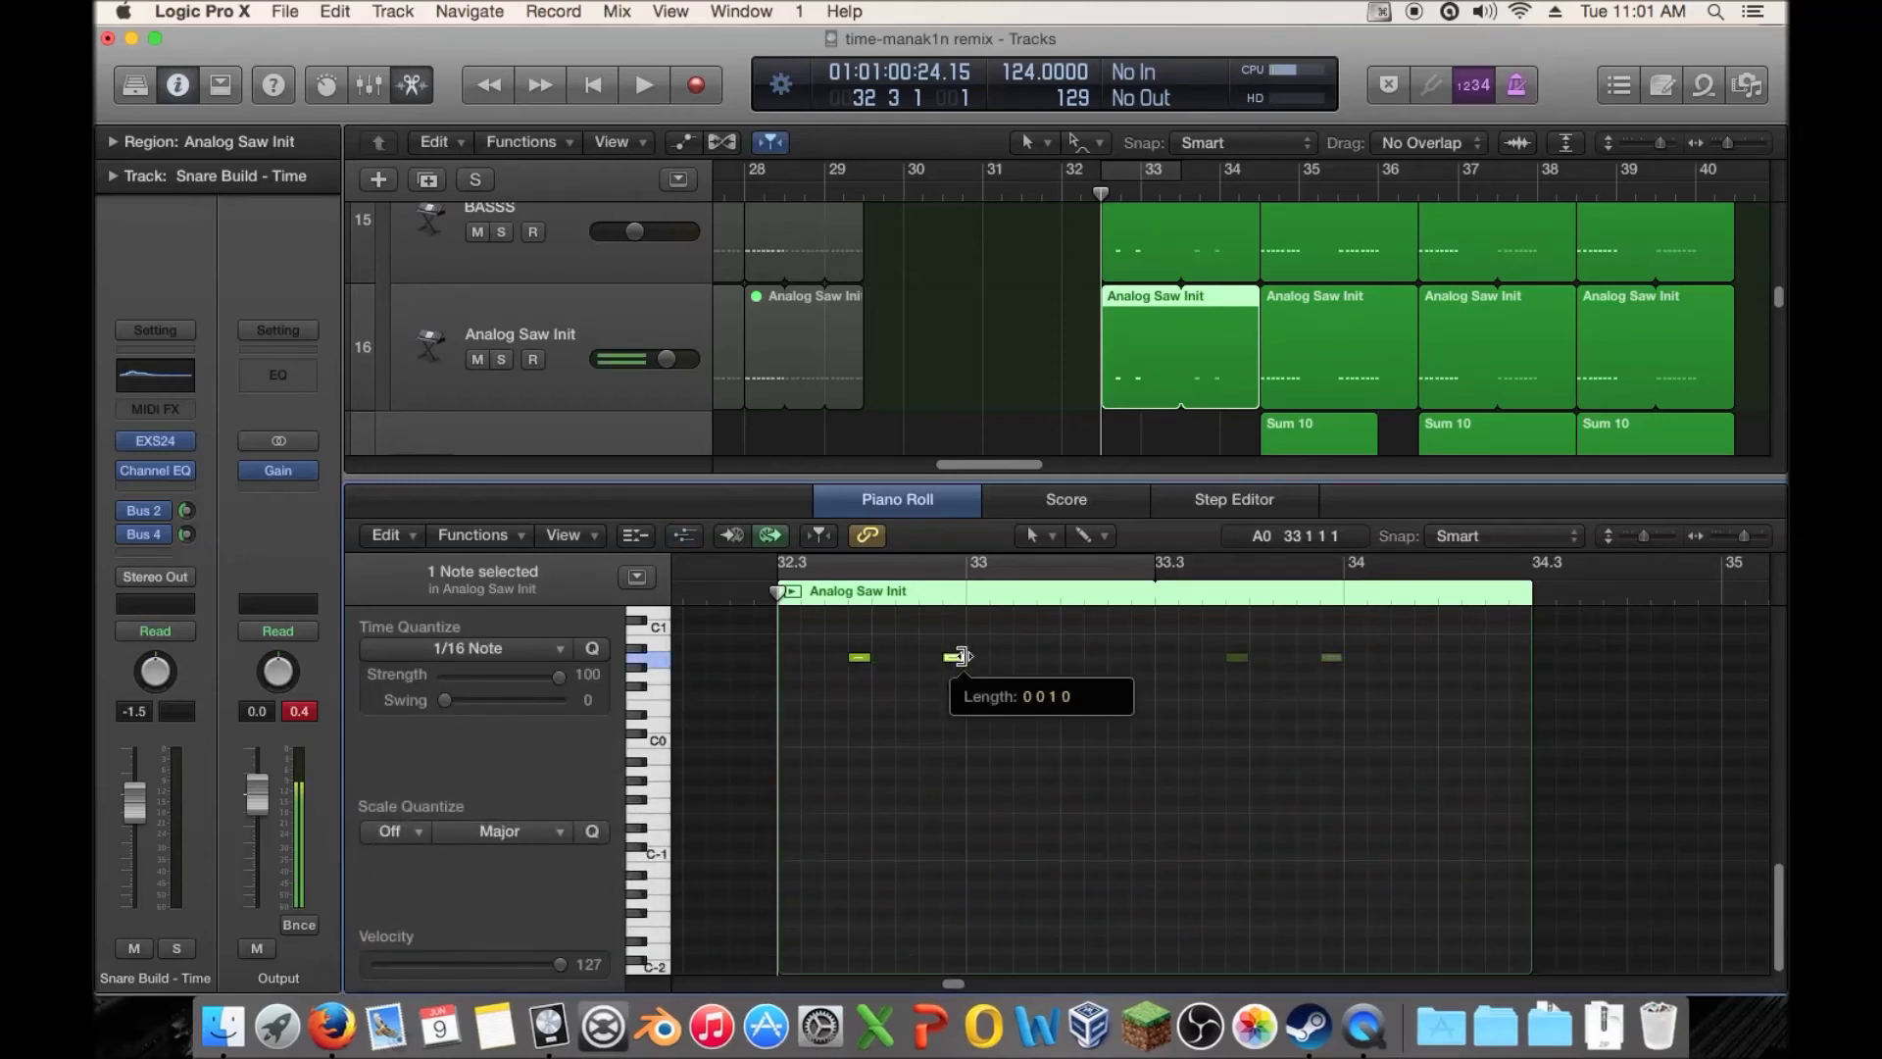
pyautogui.press('a')
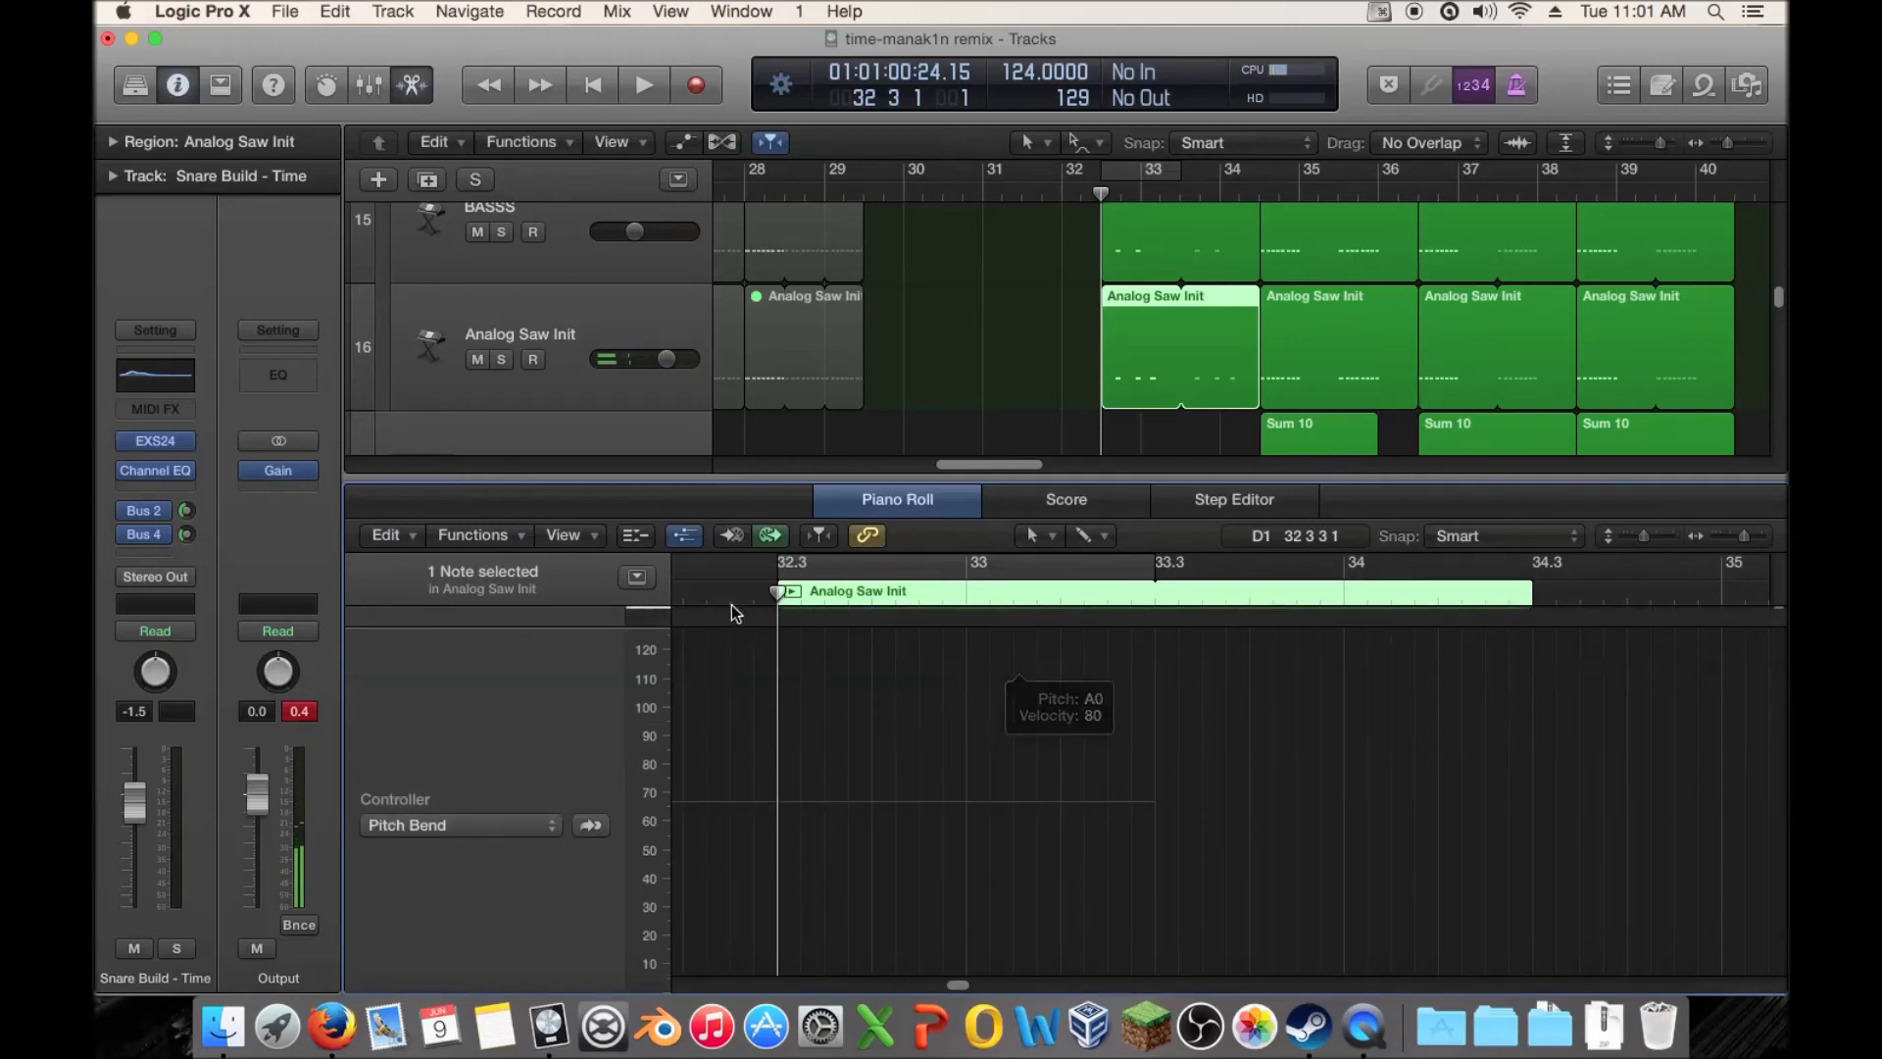
pyautogui.moveTo(699, 685); pyautogui.dragTo(699, 977)
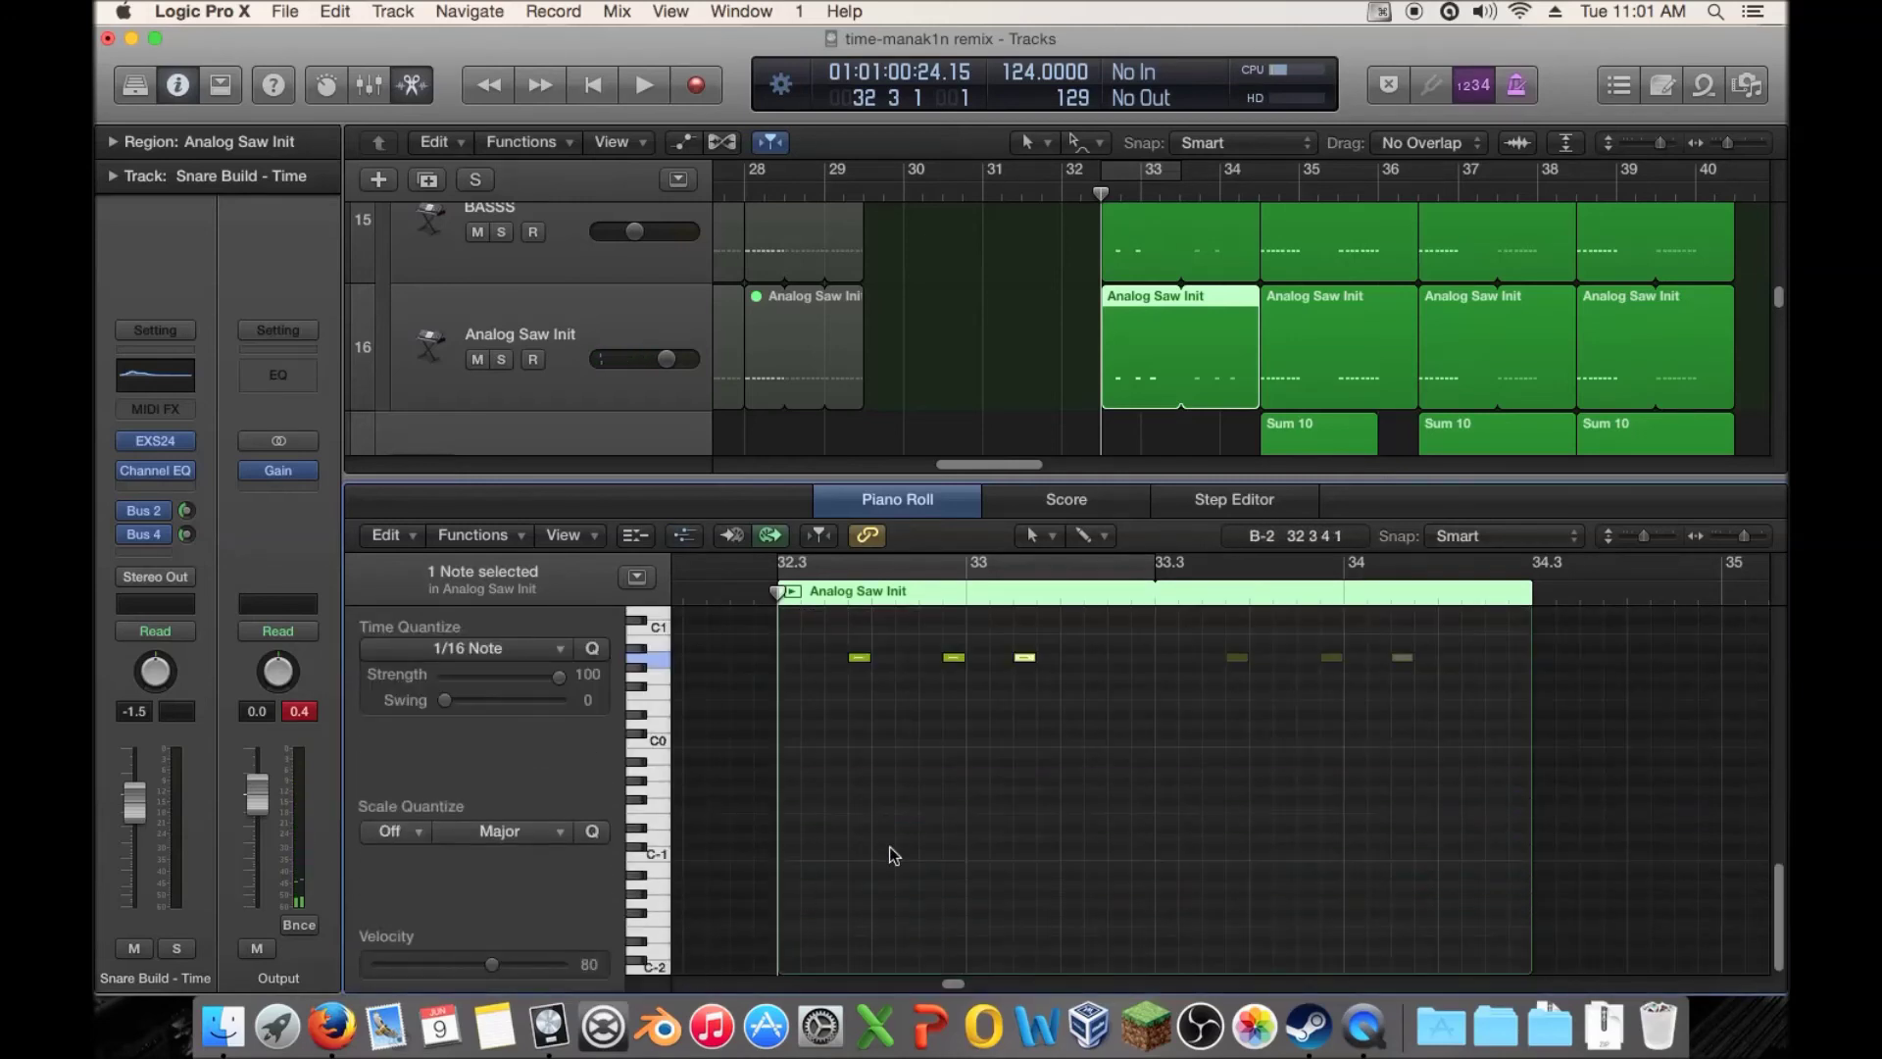
pyautogui.press('a')
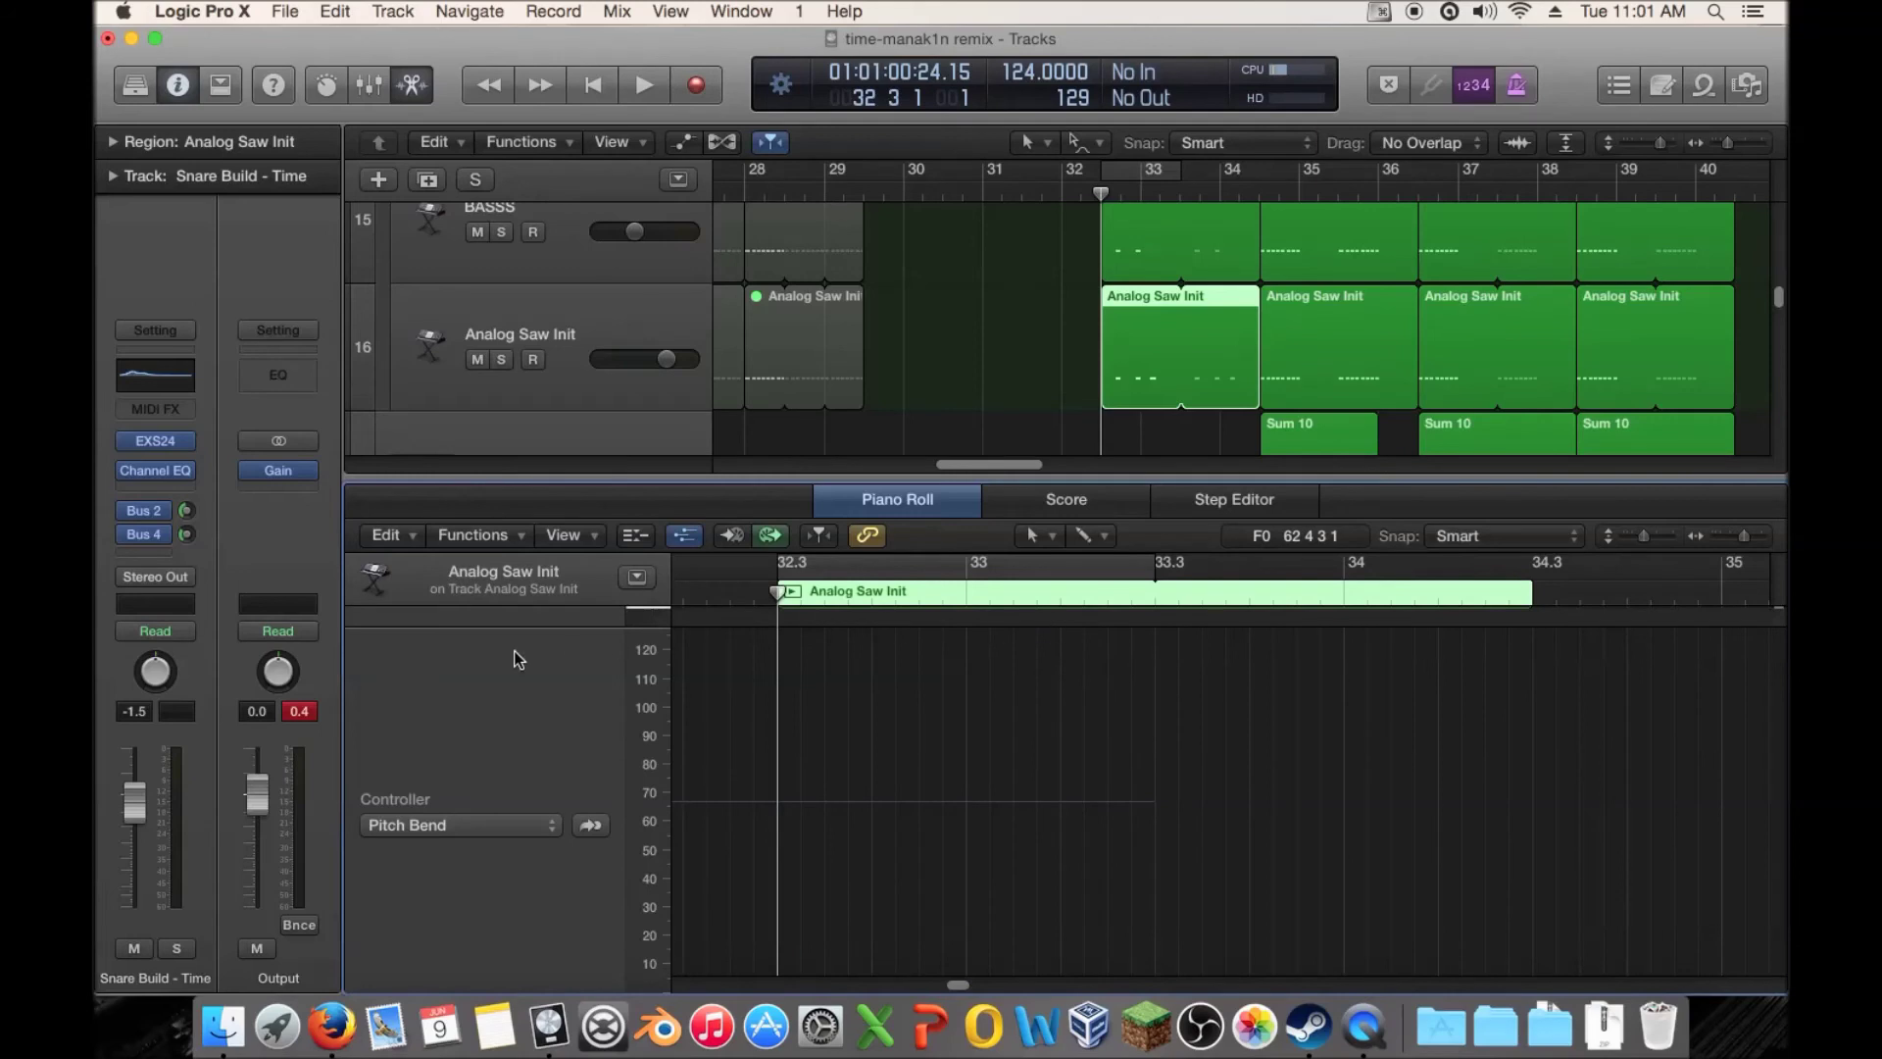
pyautogui.click(685, 534)
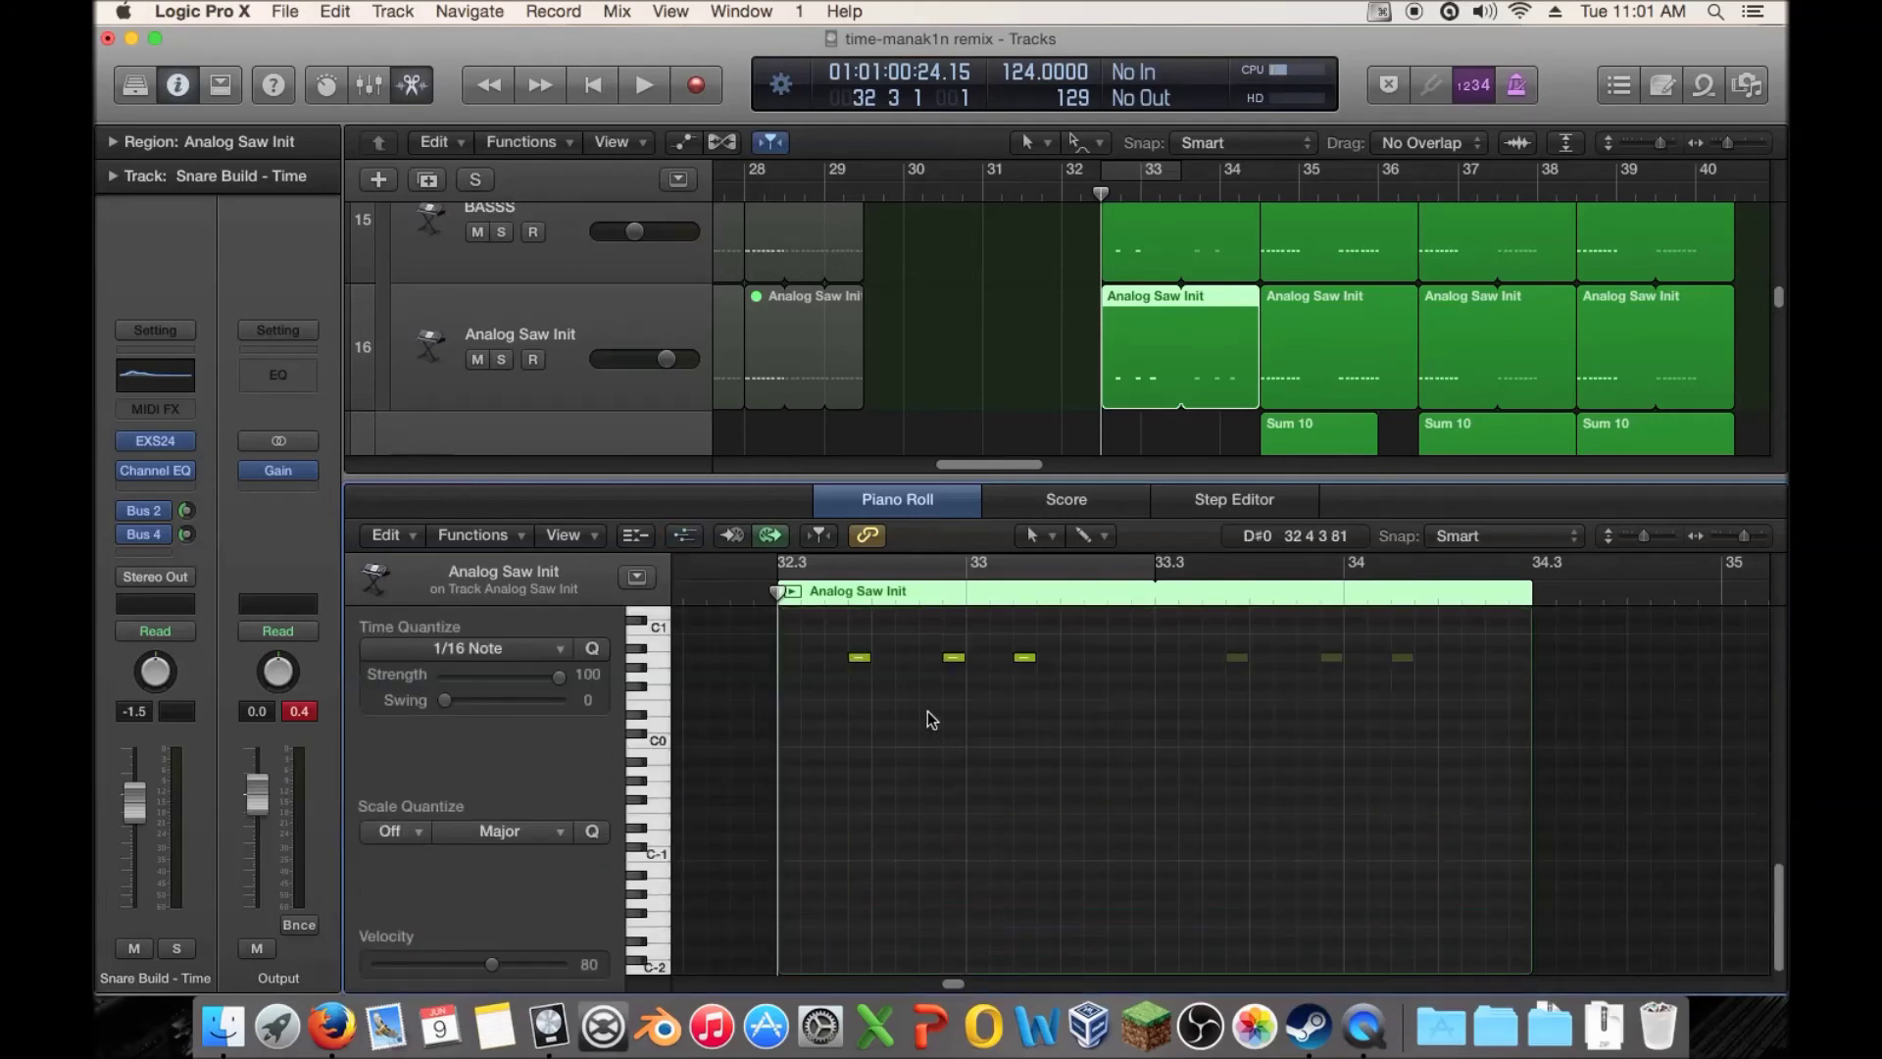
# Add an A0 note at 33 1 3 in the first drop region on the BASSS track and play the pattern from 32 3 1
pyautogui.click(1155, 265)
pyautogui.keyDown('super'); pyautogui.click(1024, 657); pyautogui.keyUp('super')
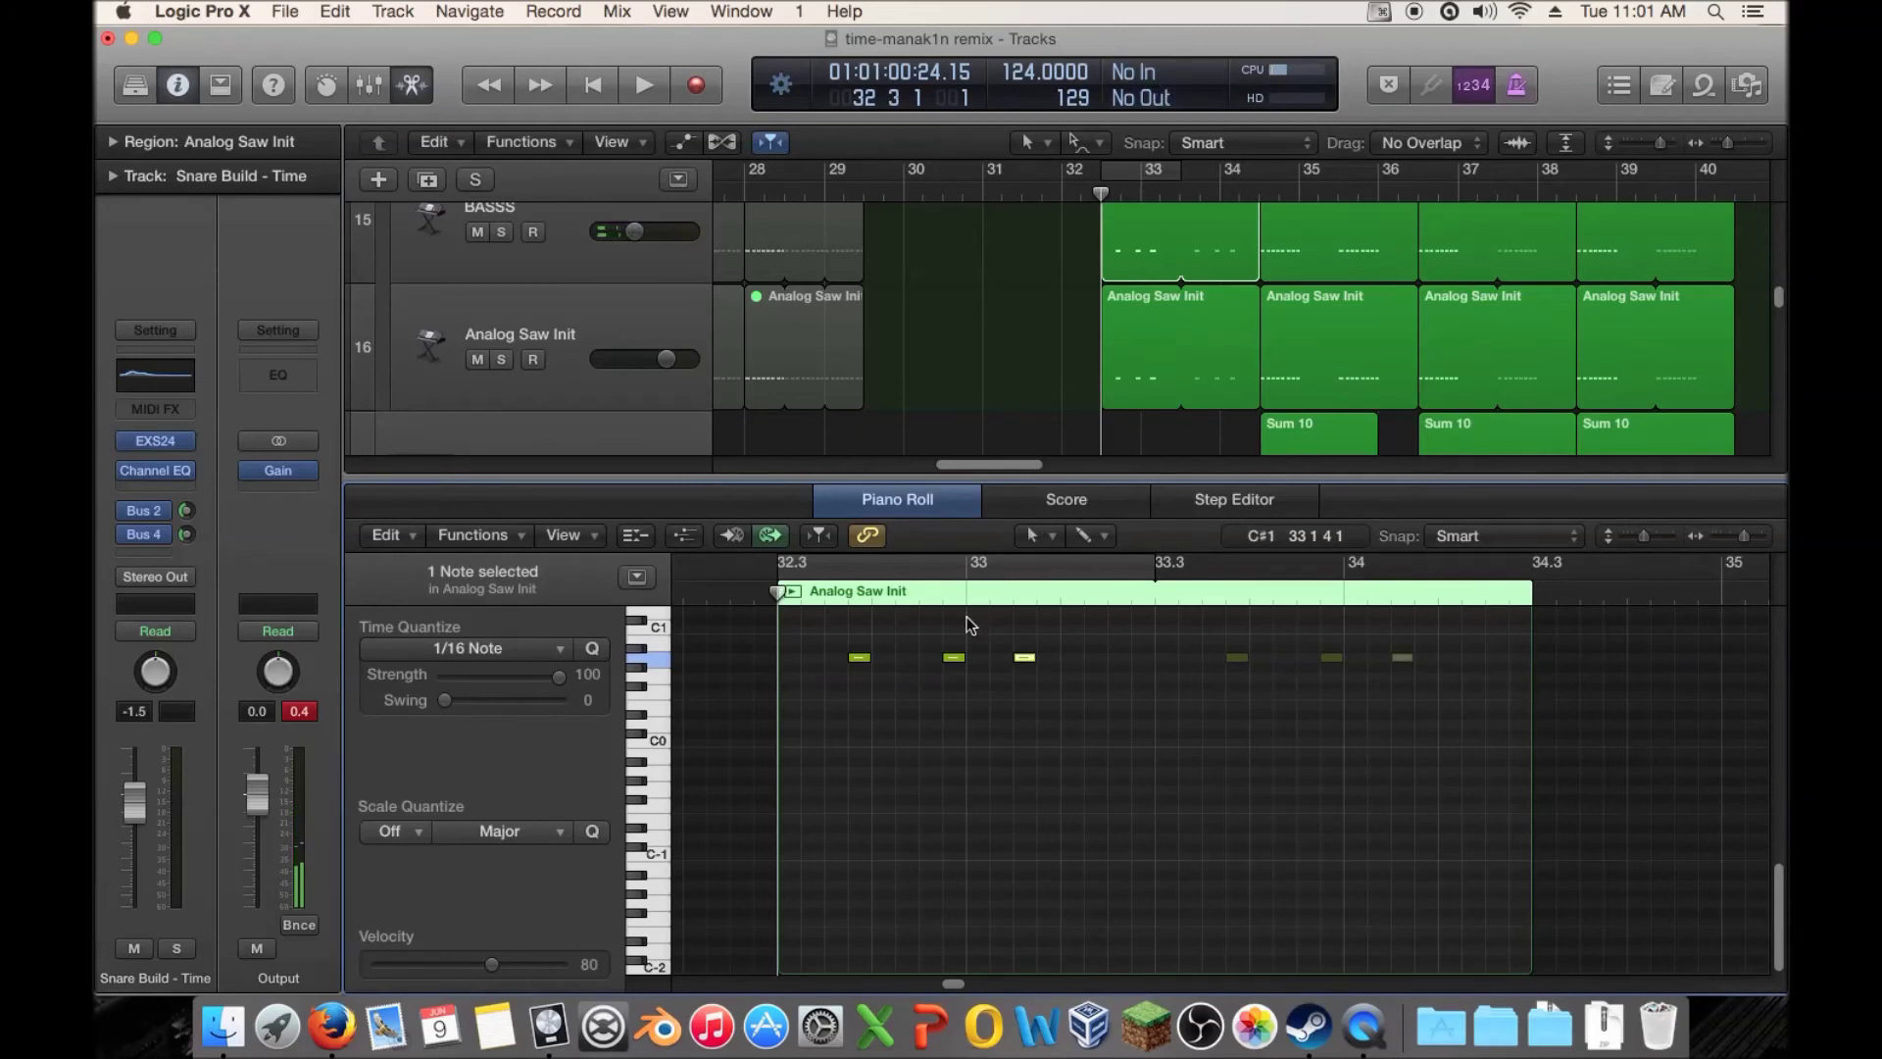
pyautogui.click(860, 657)
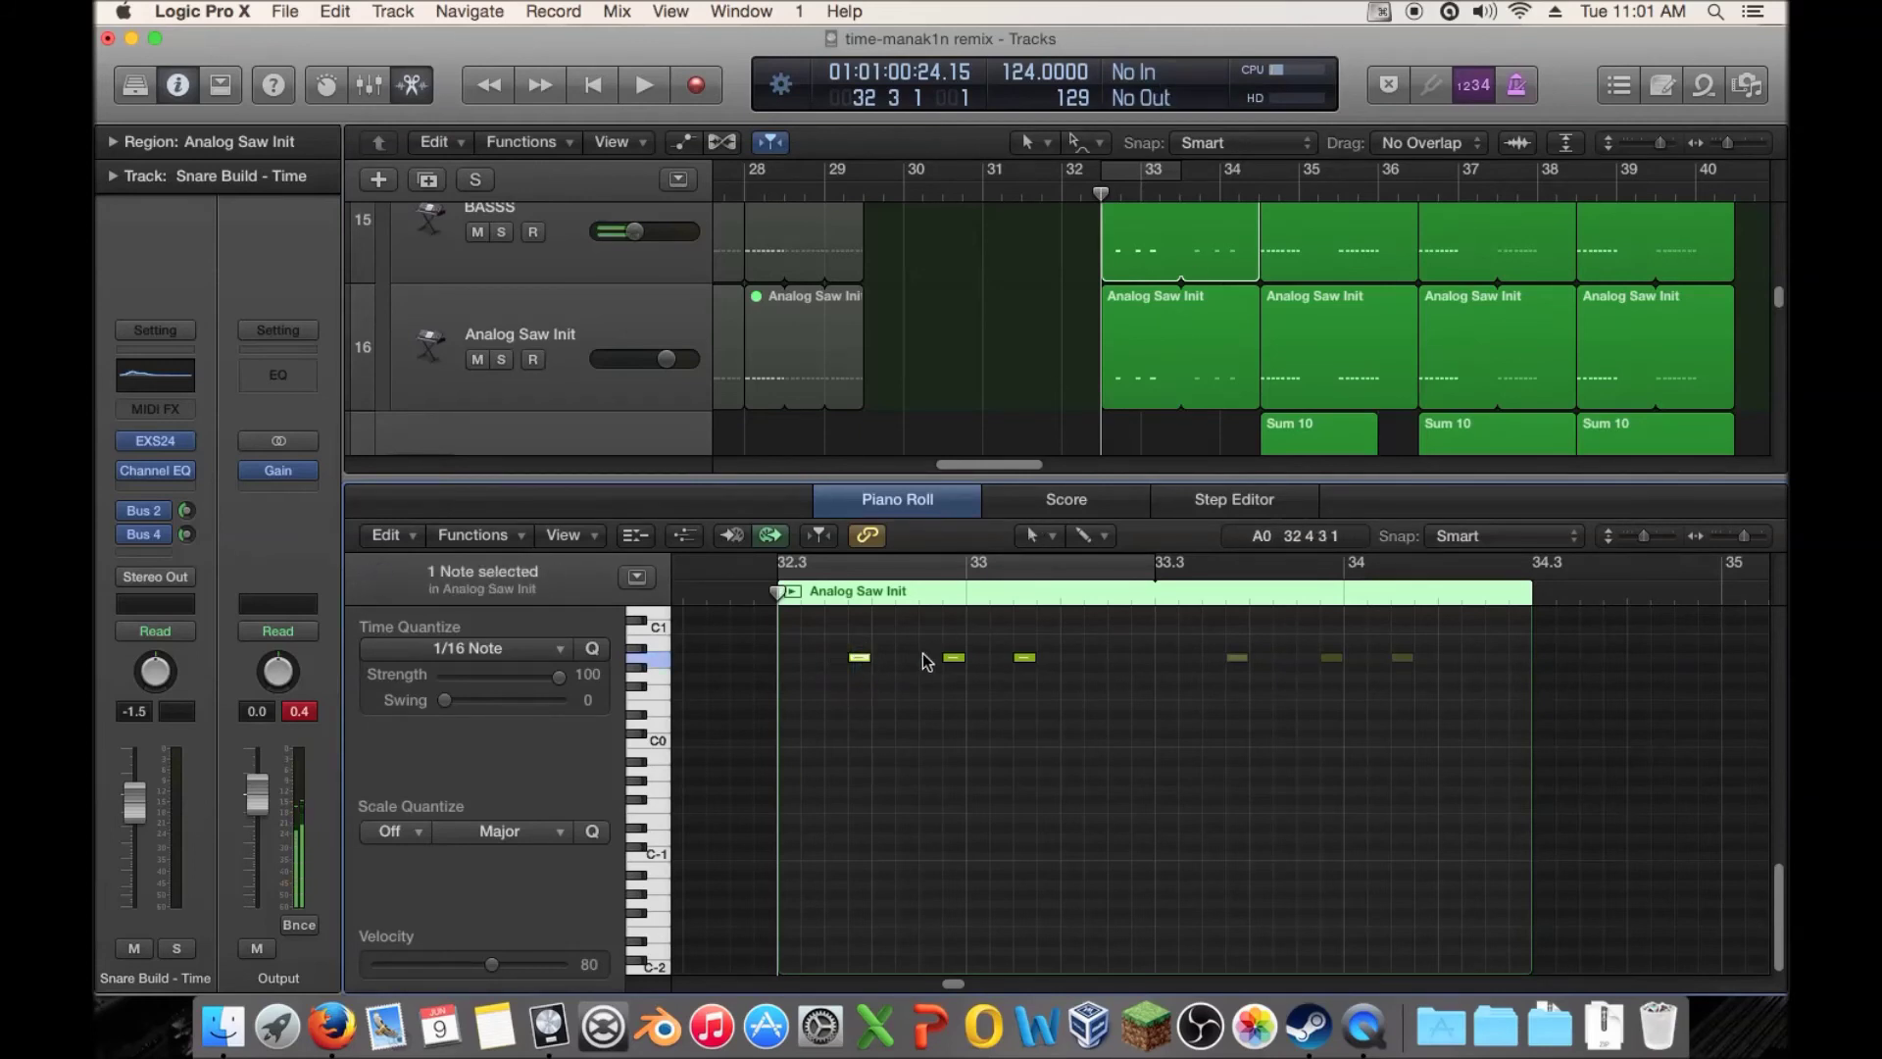
pyautogui.click(959, 676)
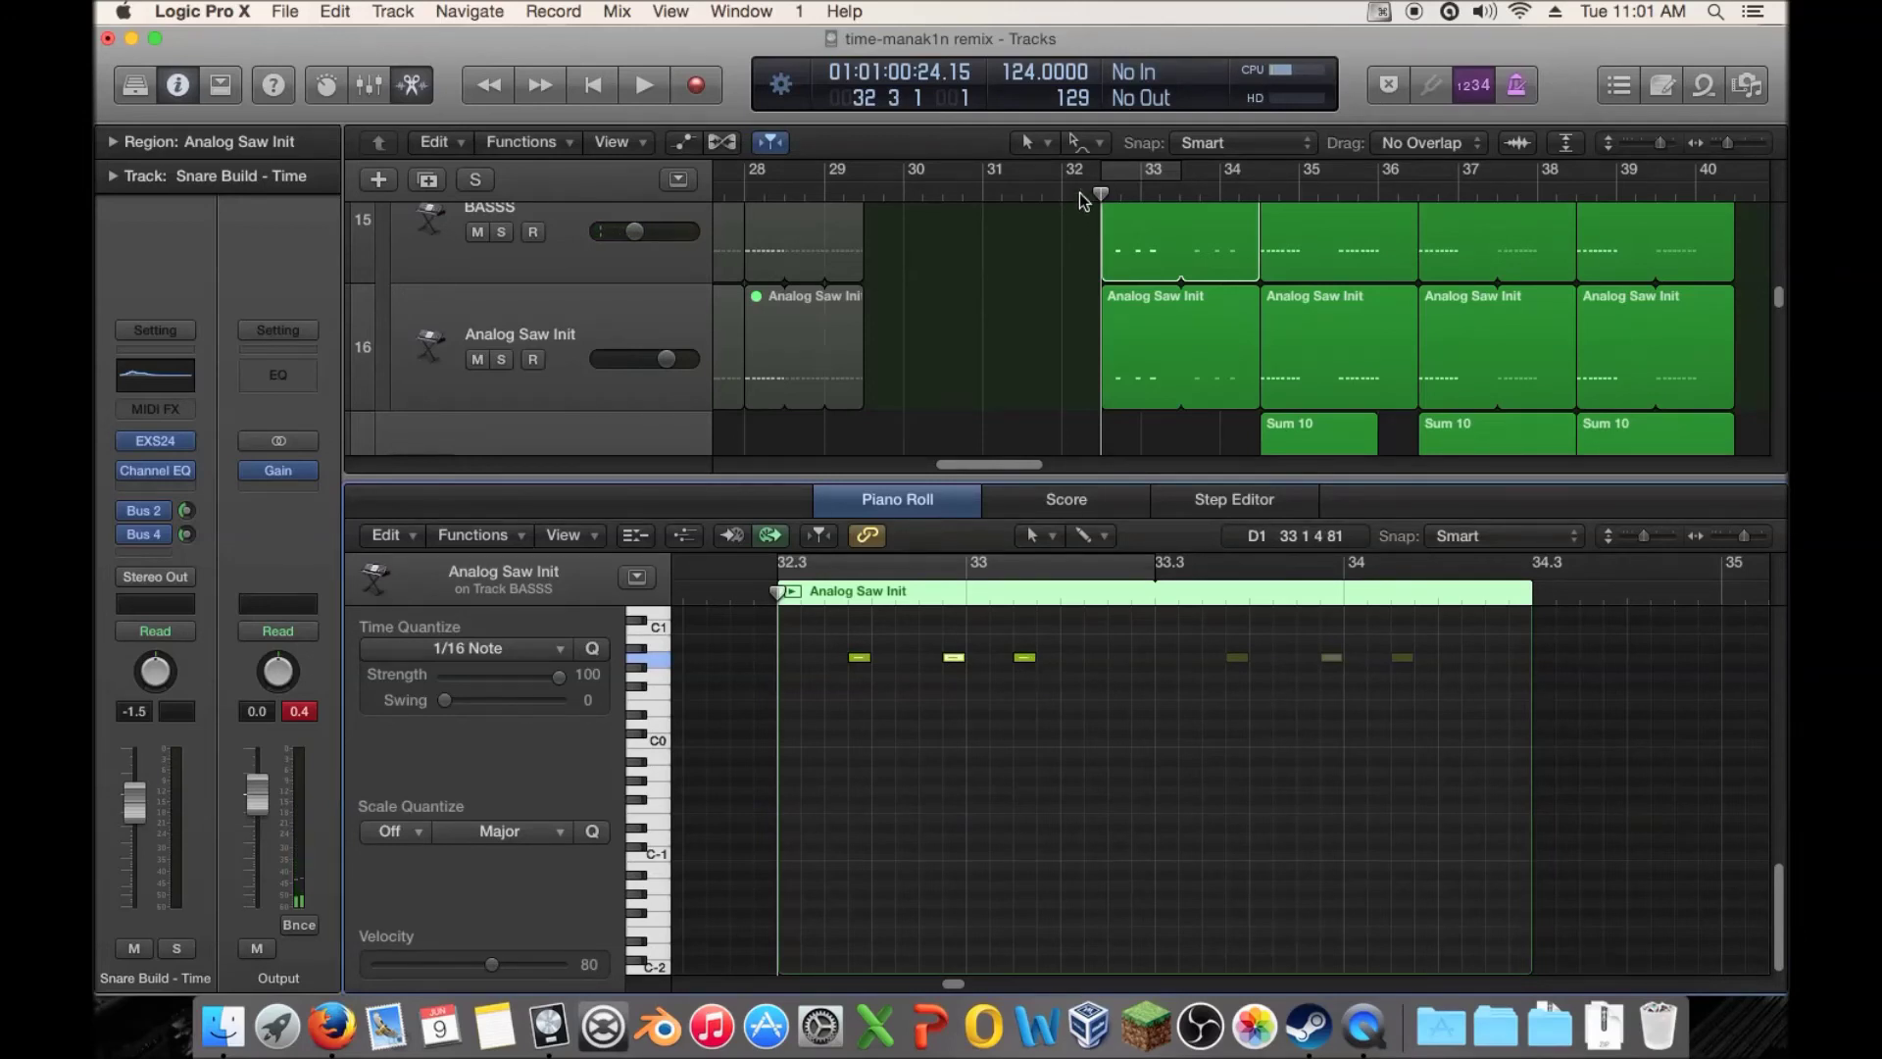
pyautogui.press('space')
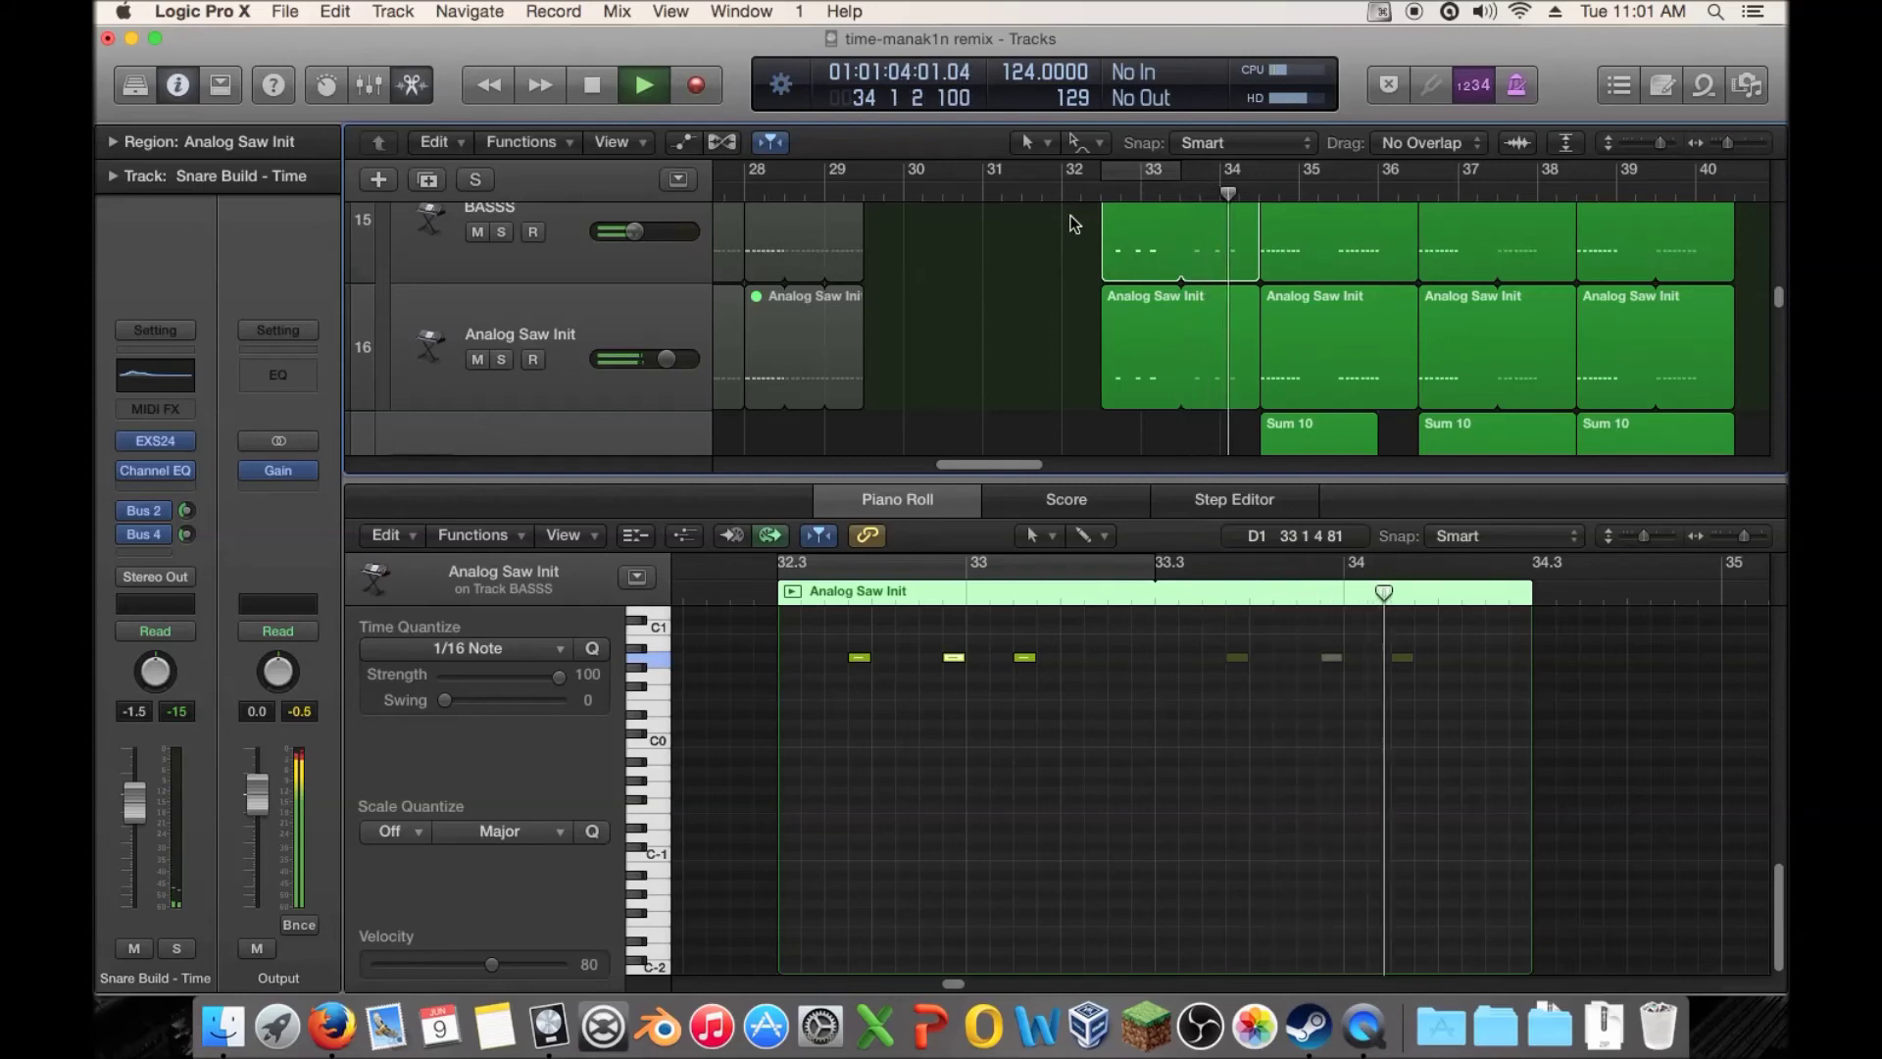
pyautogui.press('space')
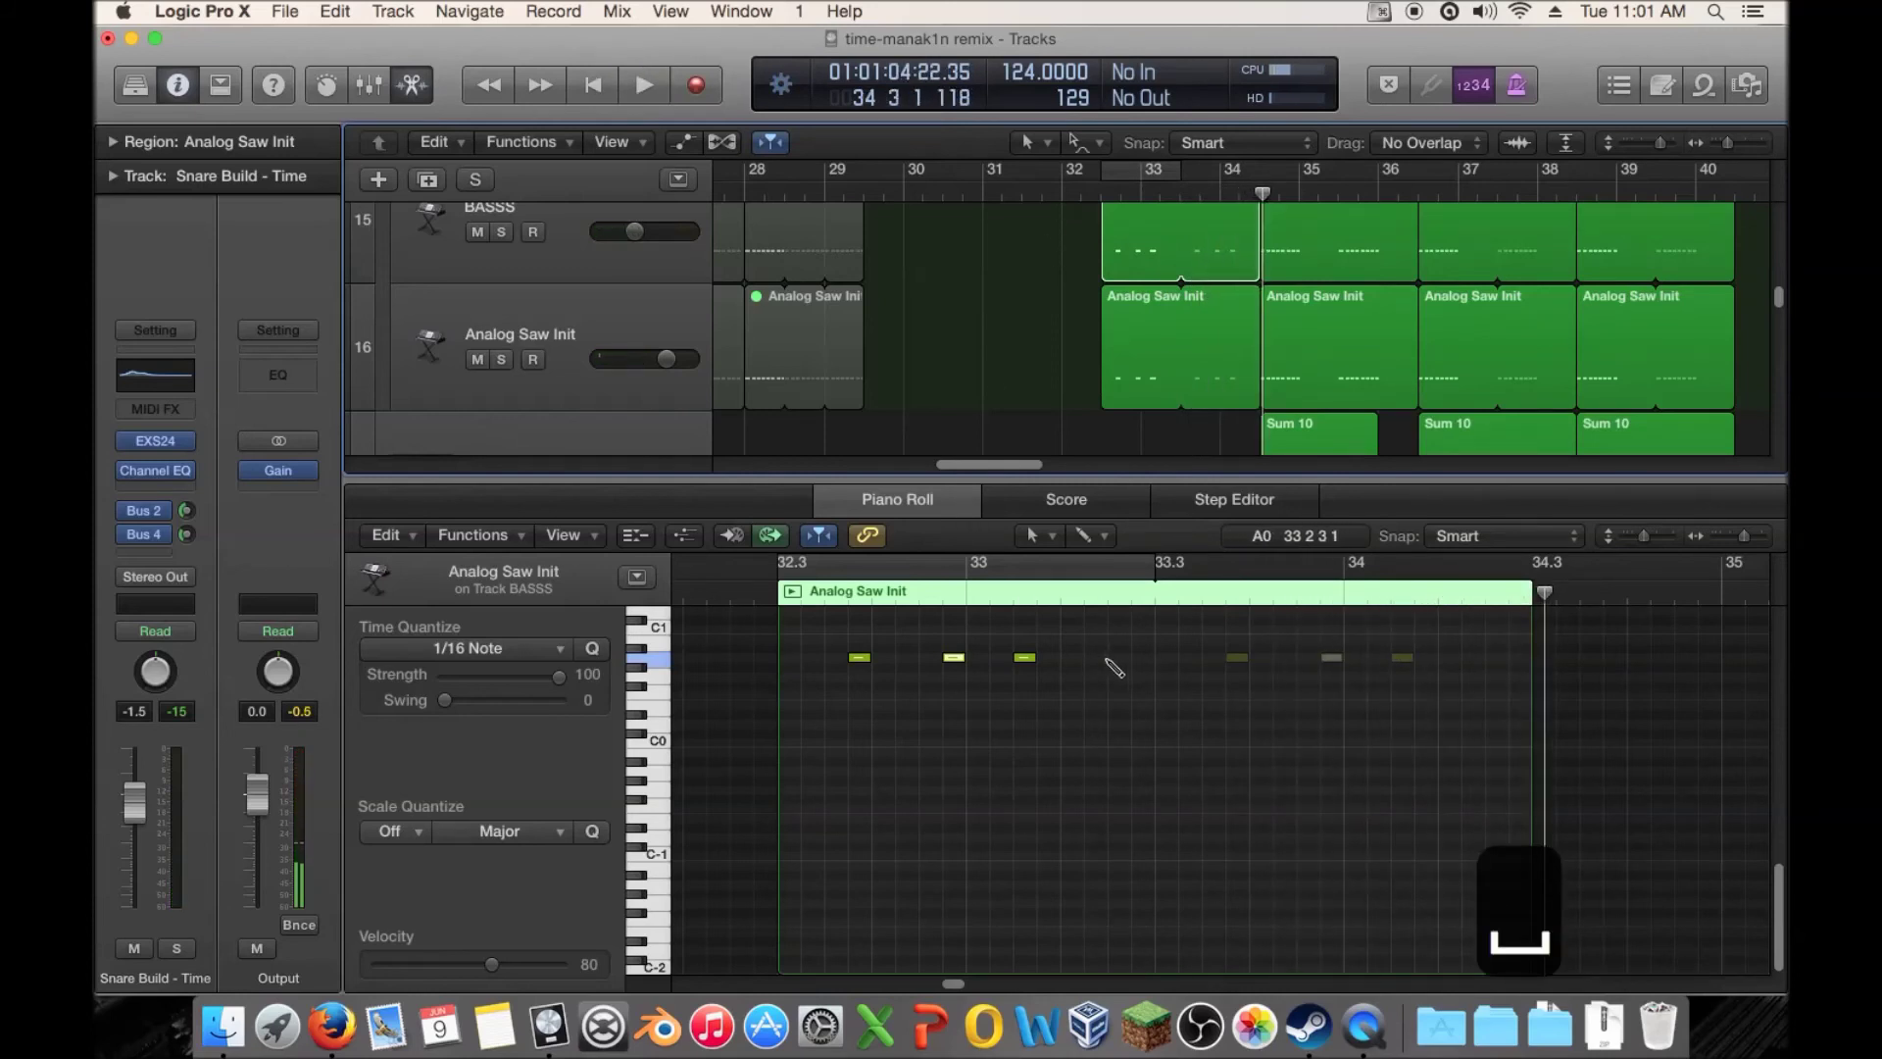
# Add an A0 note at 33 2 2 in the first drop regions on tracks 15 and 16 and play from 32 3 1
pyautogui.click(1094, 658)
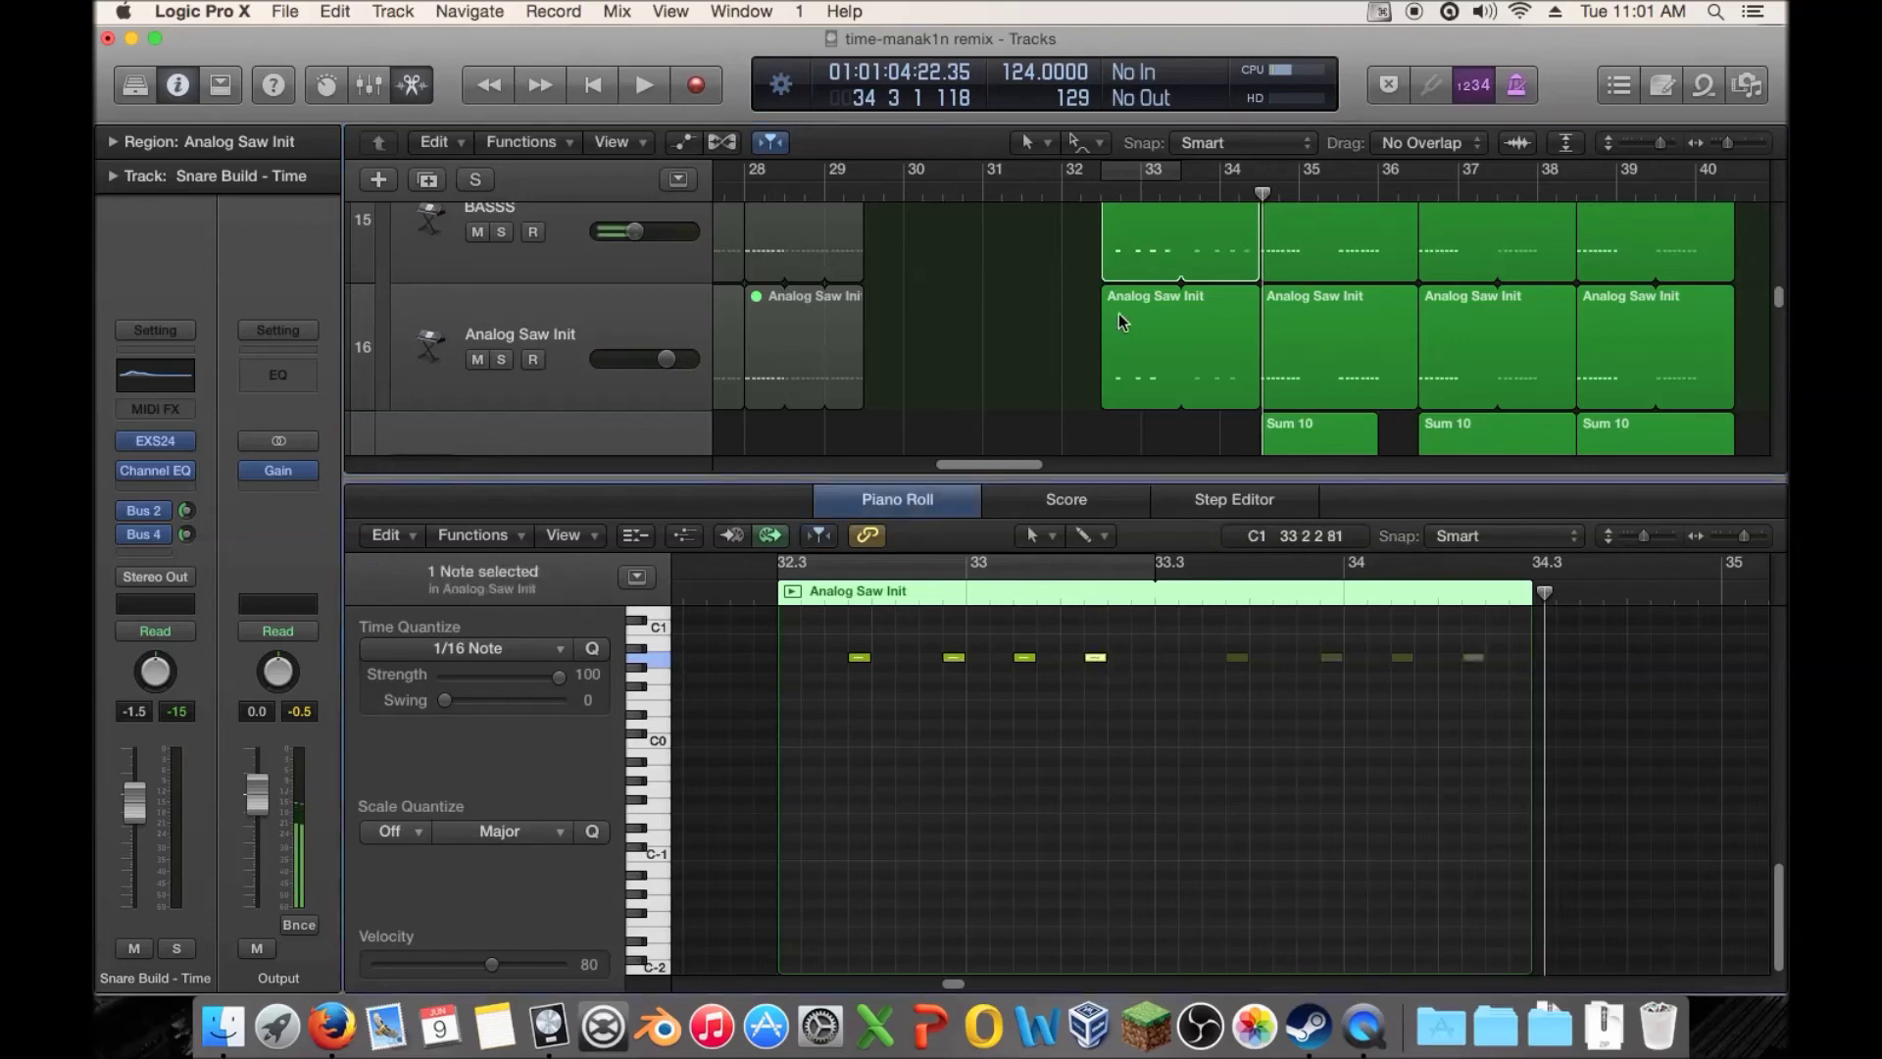
pyautogui.click(1097, 196)
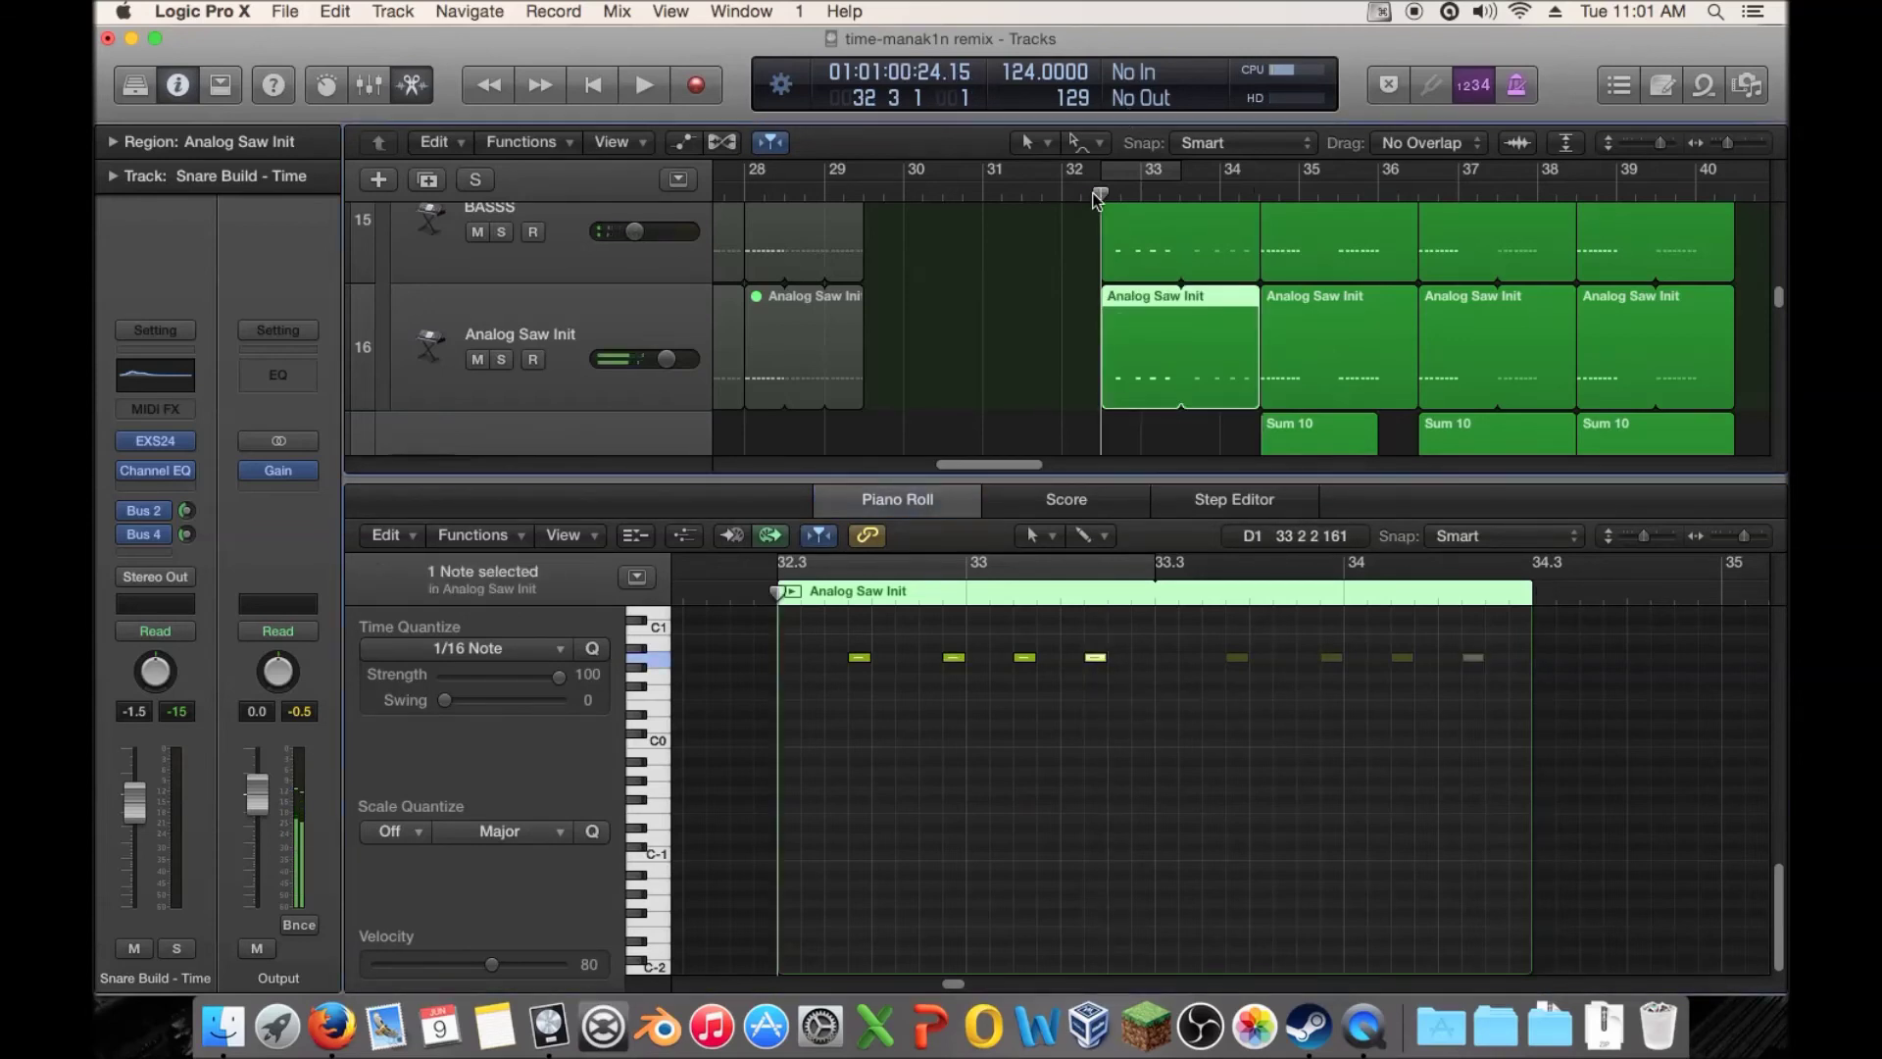
pyautogui.press('space')
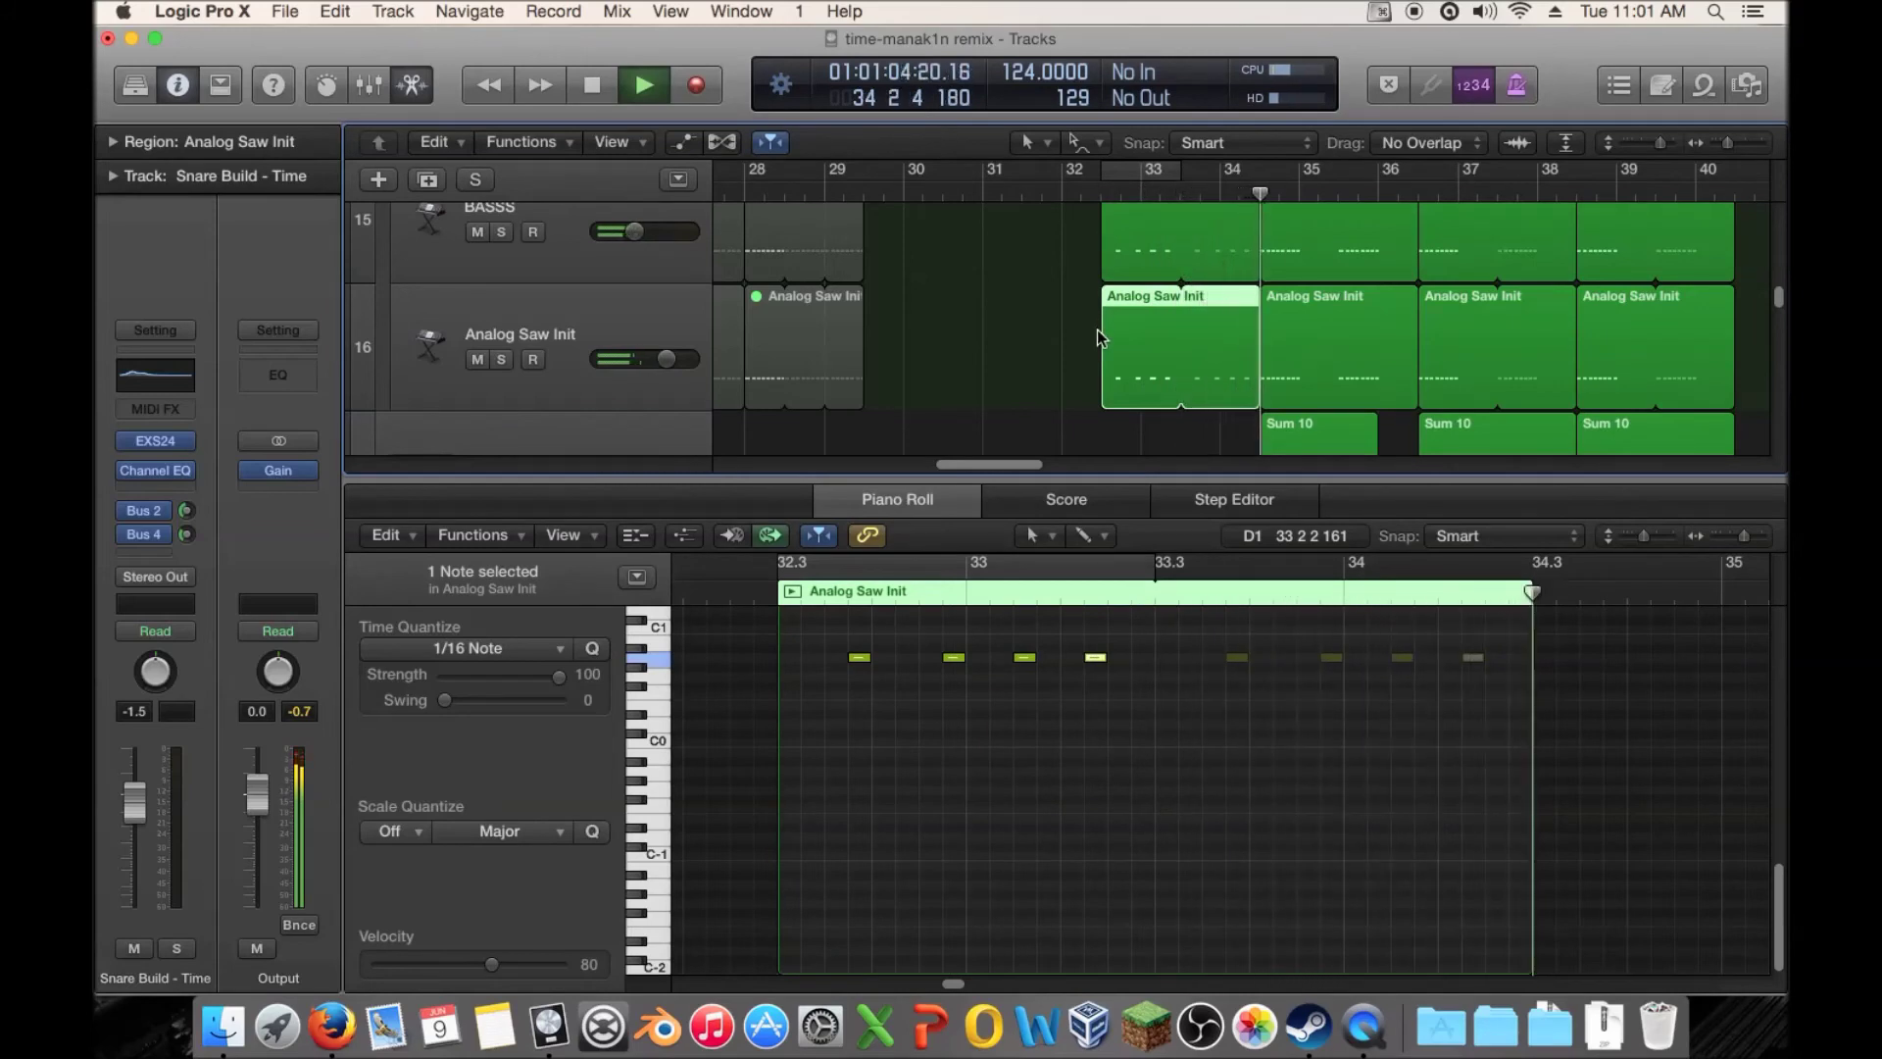
pyautogui.press('space')
# Move the last A0 note of the first BASSS drop region to 33 2 3 and play the pattern from 32 3 1
pyautogui.click(927, 658)
pyautogui.hscroll(3, 790, 698)
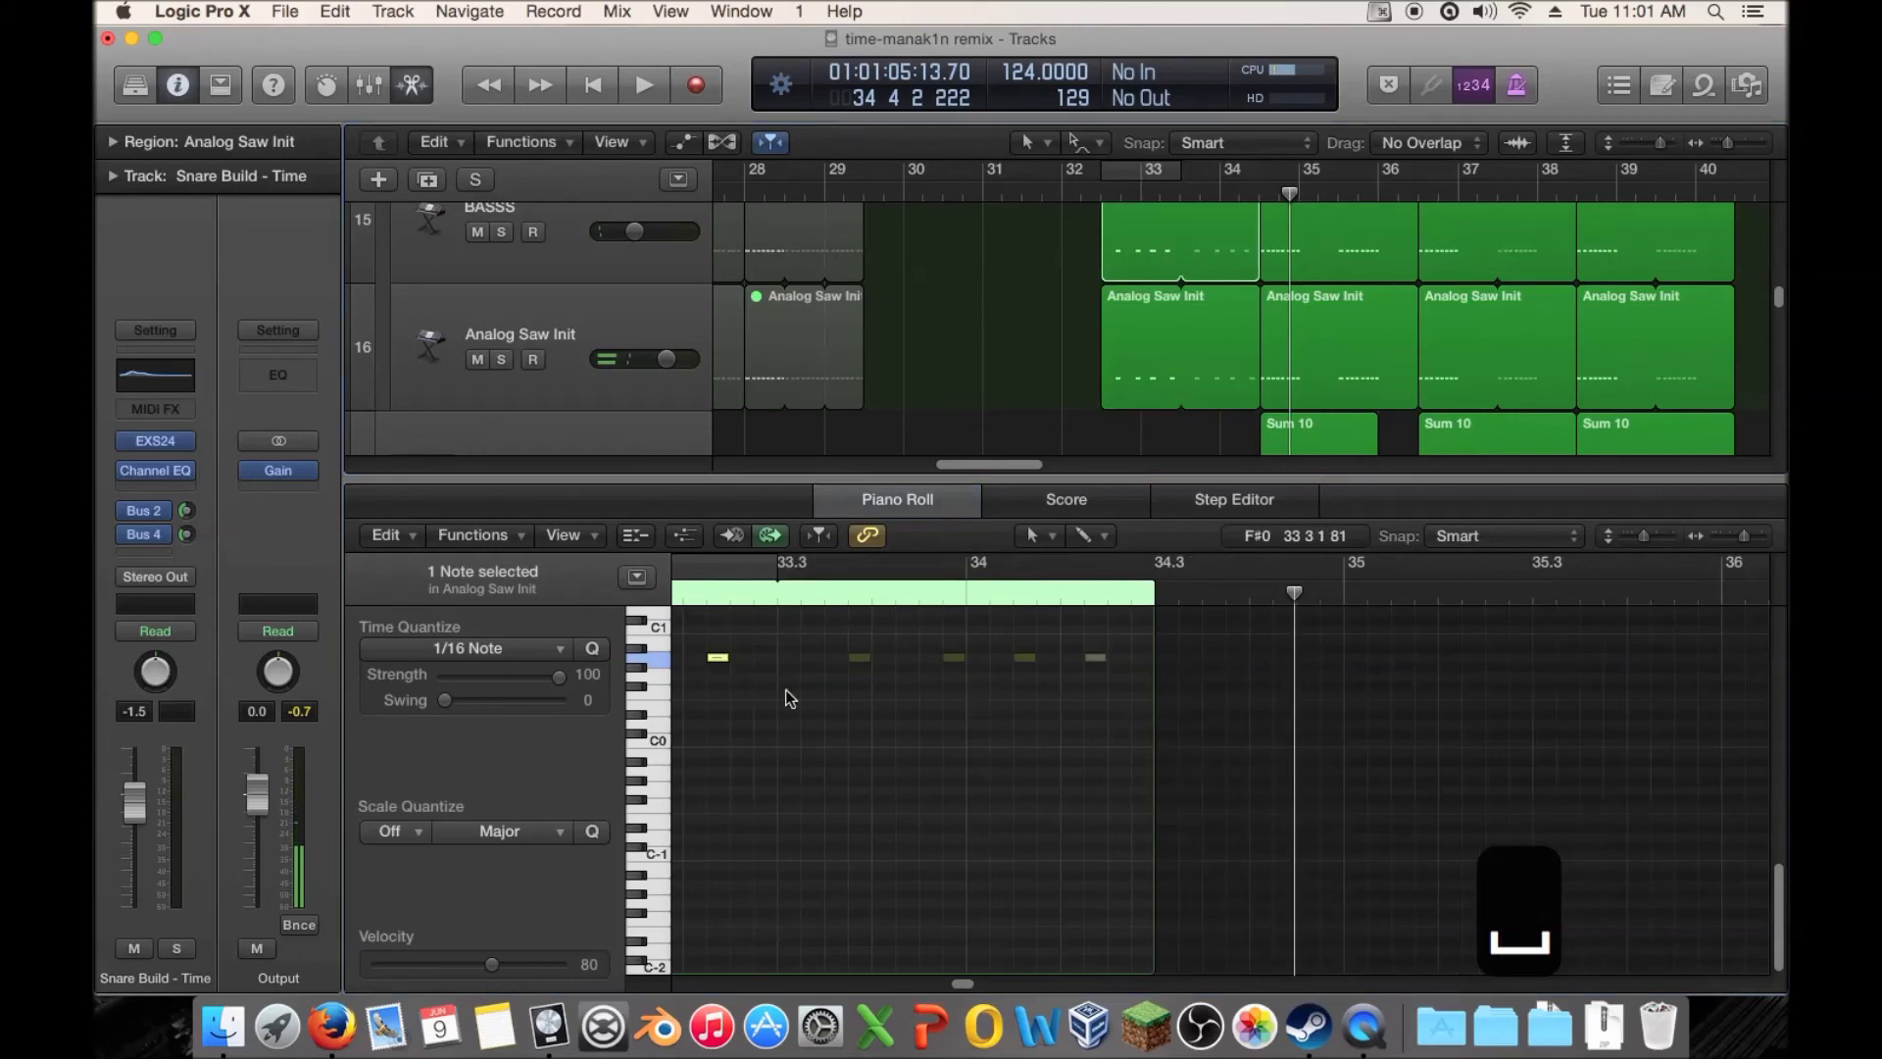
pyautogui.moveTo(718, 658); pyautogui.dragTo(742, 657)
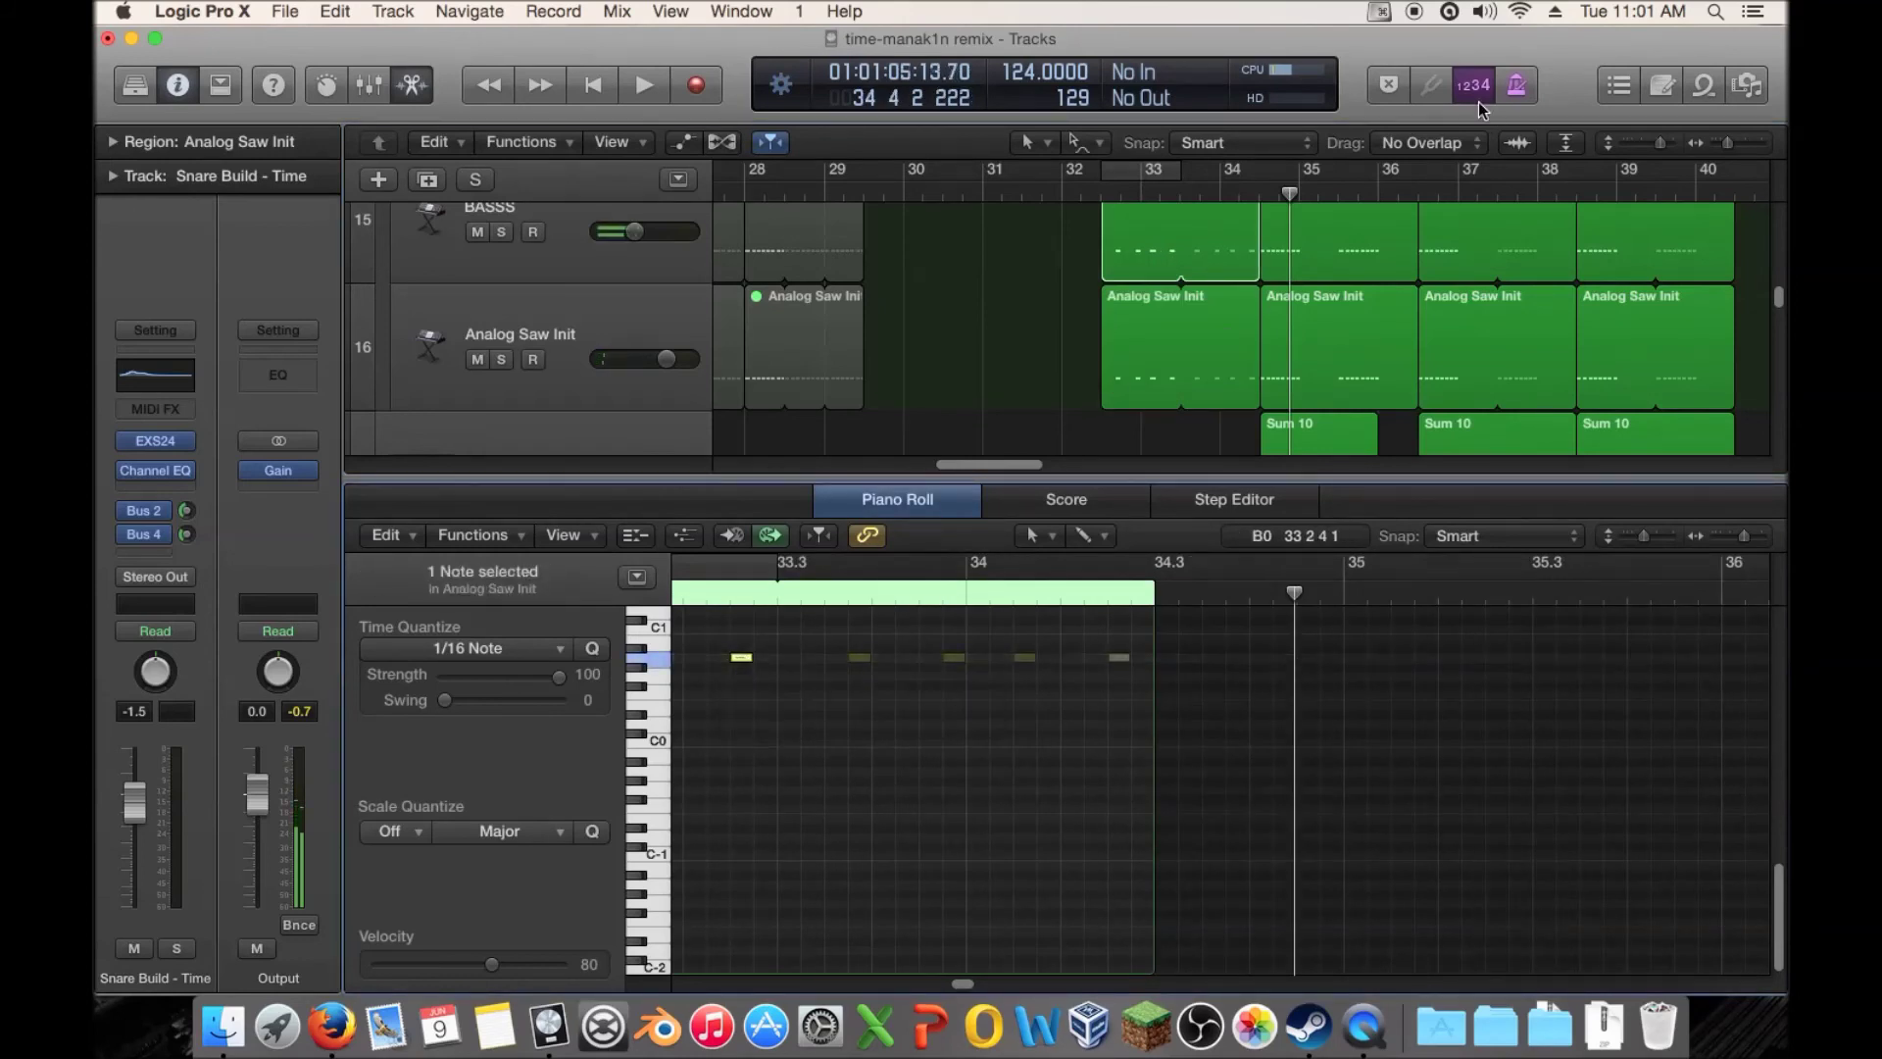
pyautogui.click(1096, 178)
pyautogui.press('space')
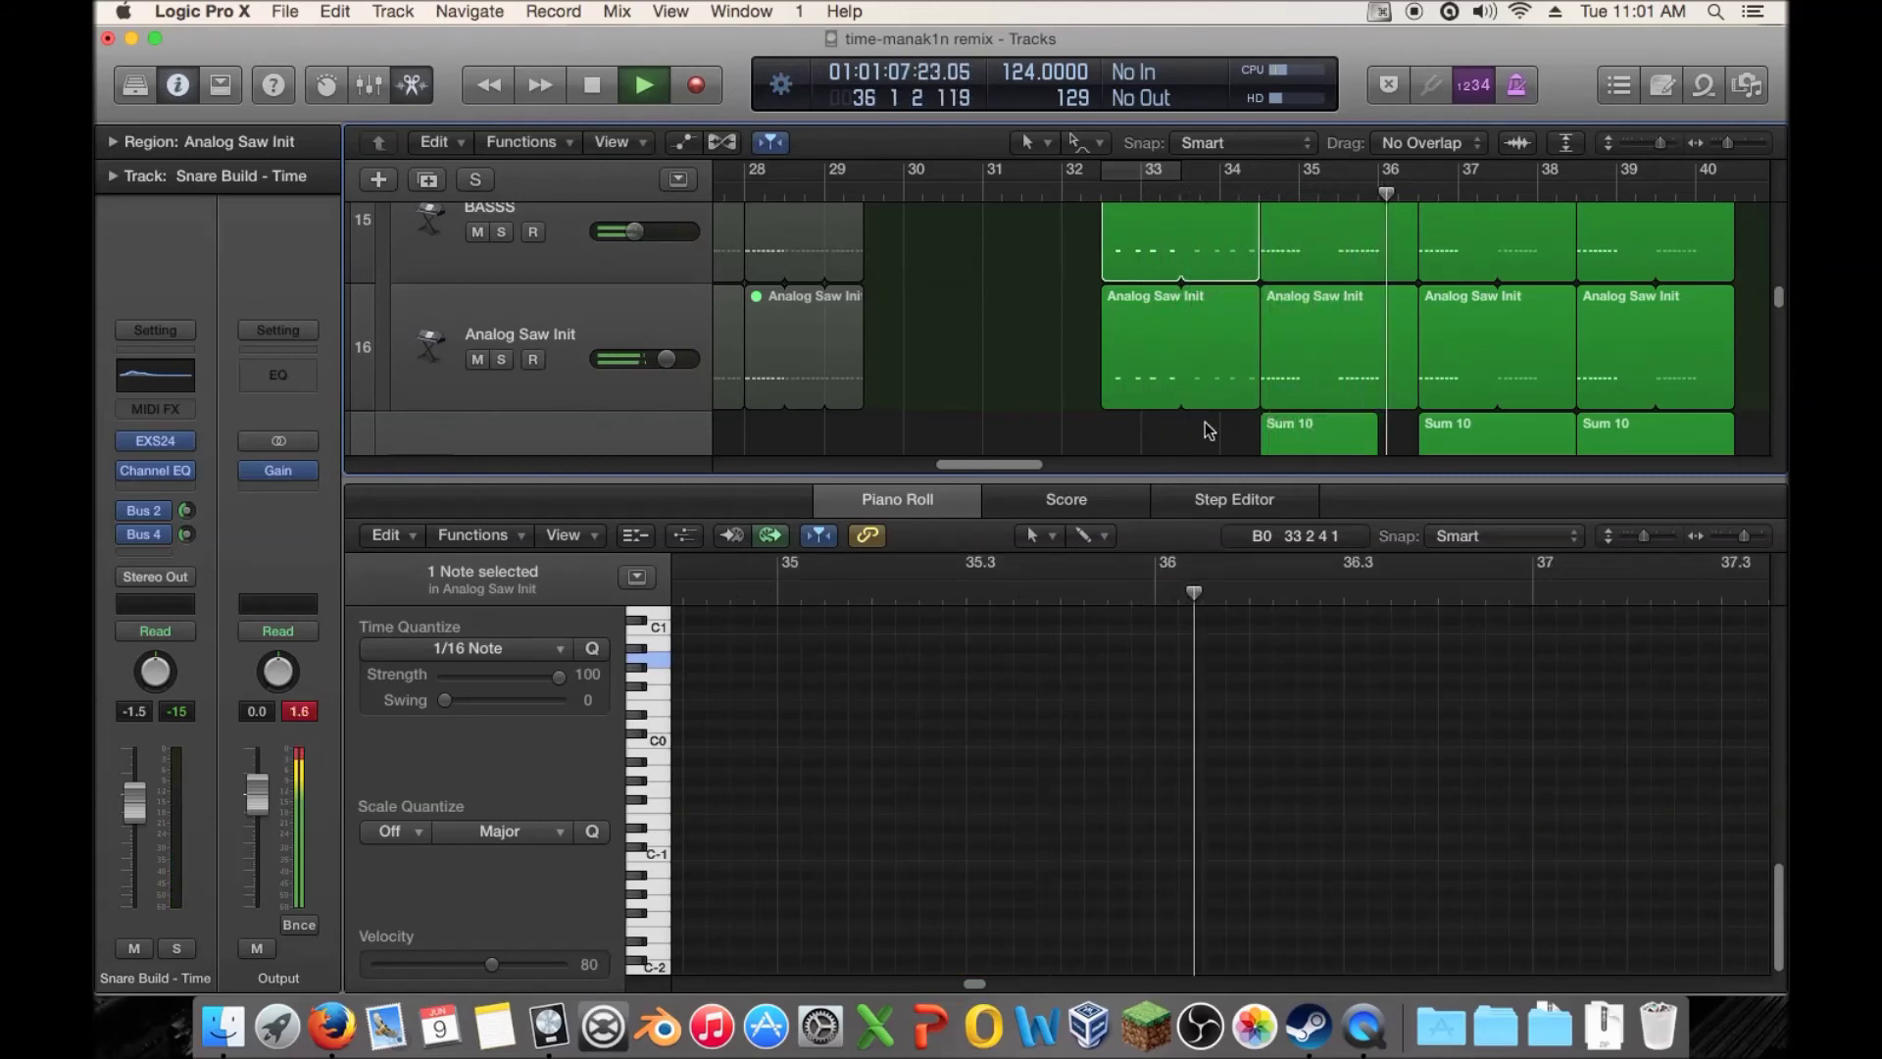
# Close the Piano Roll, stop playback, and delete the second pair of Analog Saw Init drop regions at 34 3 1 on tracks 15 and 16
pyautogui.press('e')
pyautogui.scroll(3, 1263, 417)
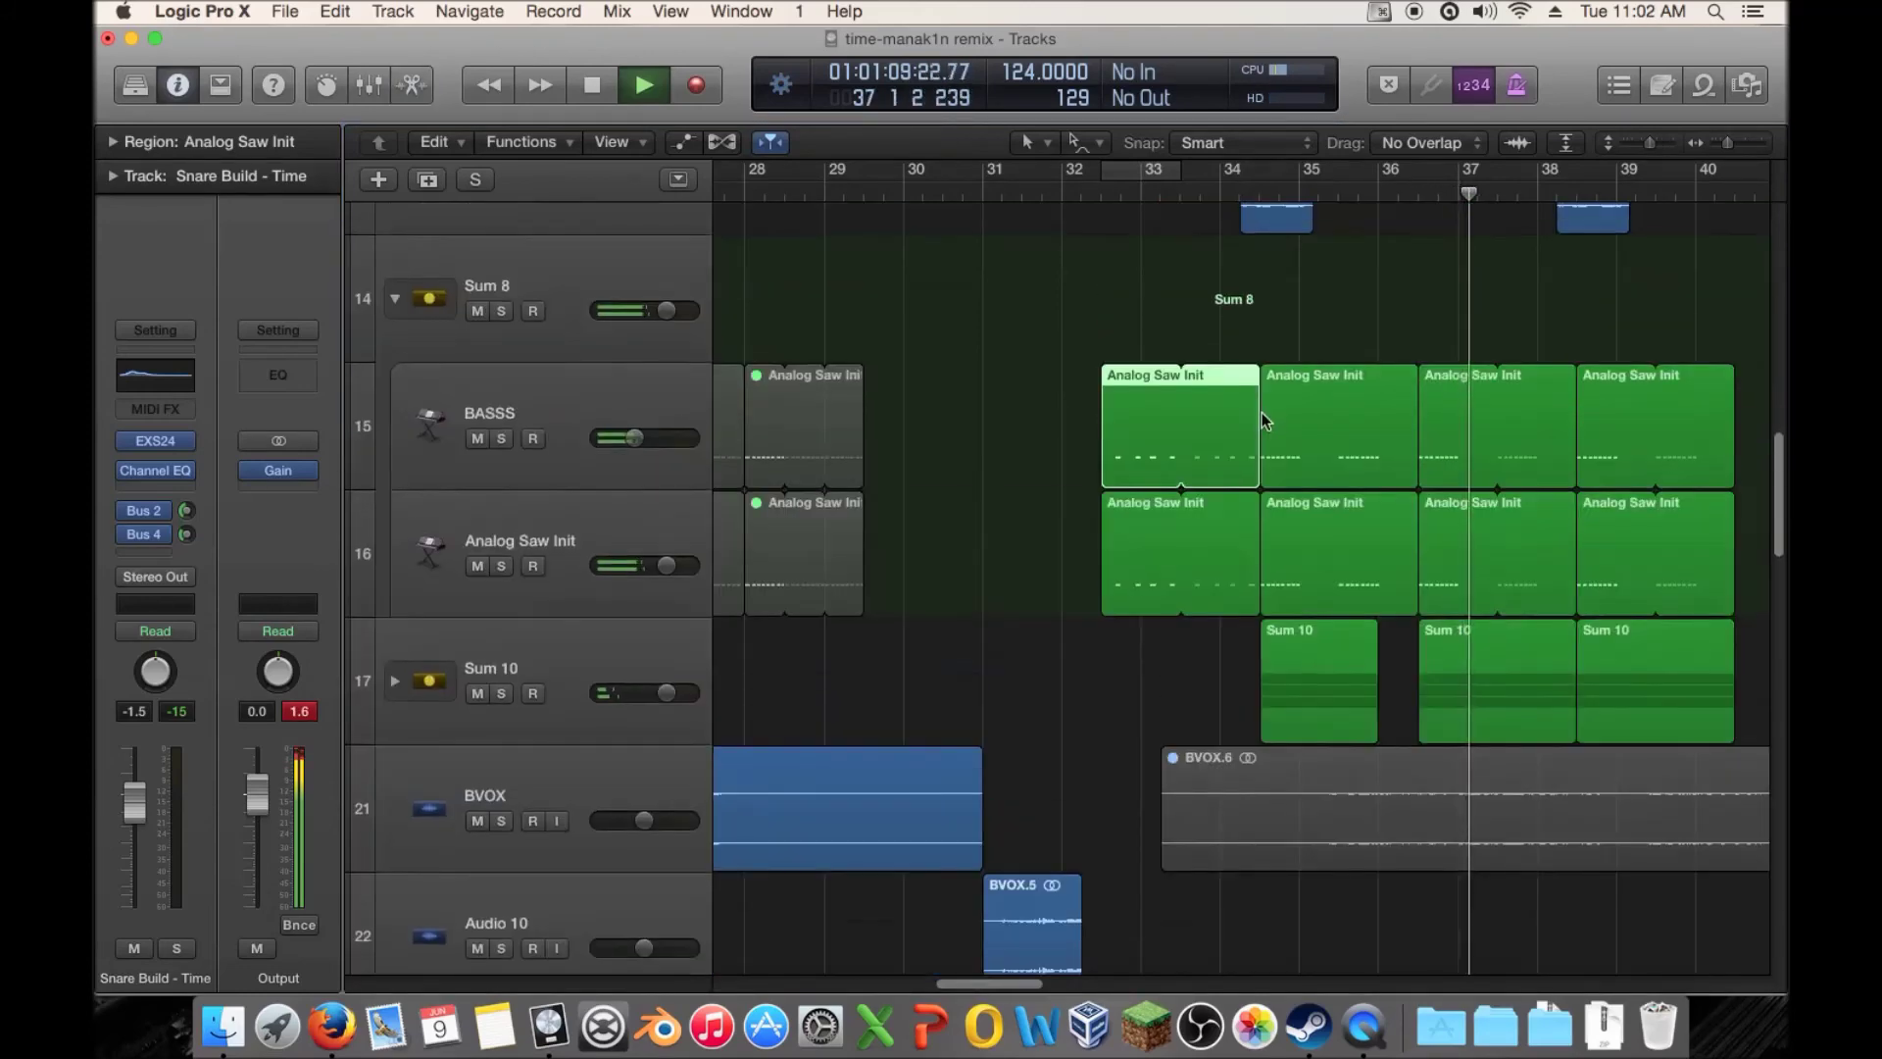
pyautogui.scroll(3, 1271, 421)
pyautogui.moveTo(1731, 154); pyautogui.dragTo(1722, 145)
pyautogui.press('space')
pyautogui.scroll(-3, 1348, 533)
pyautogui.scroll(2, 1318, 536)
pyautogui.hscroll(2, 1295, 525)
pyautogui.click(1063, 498)
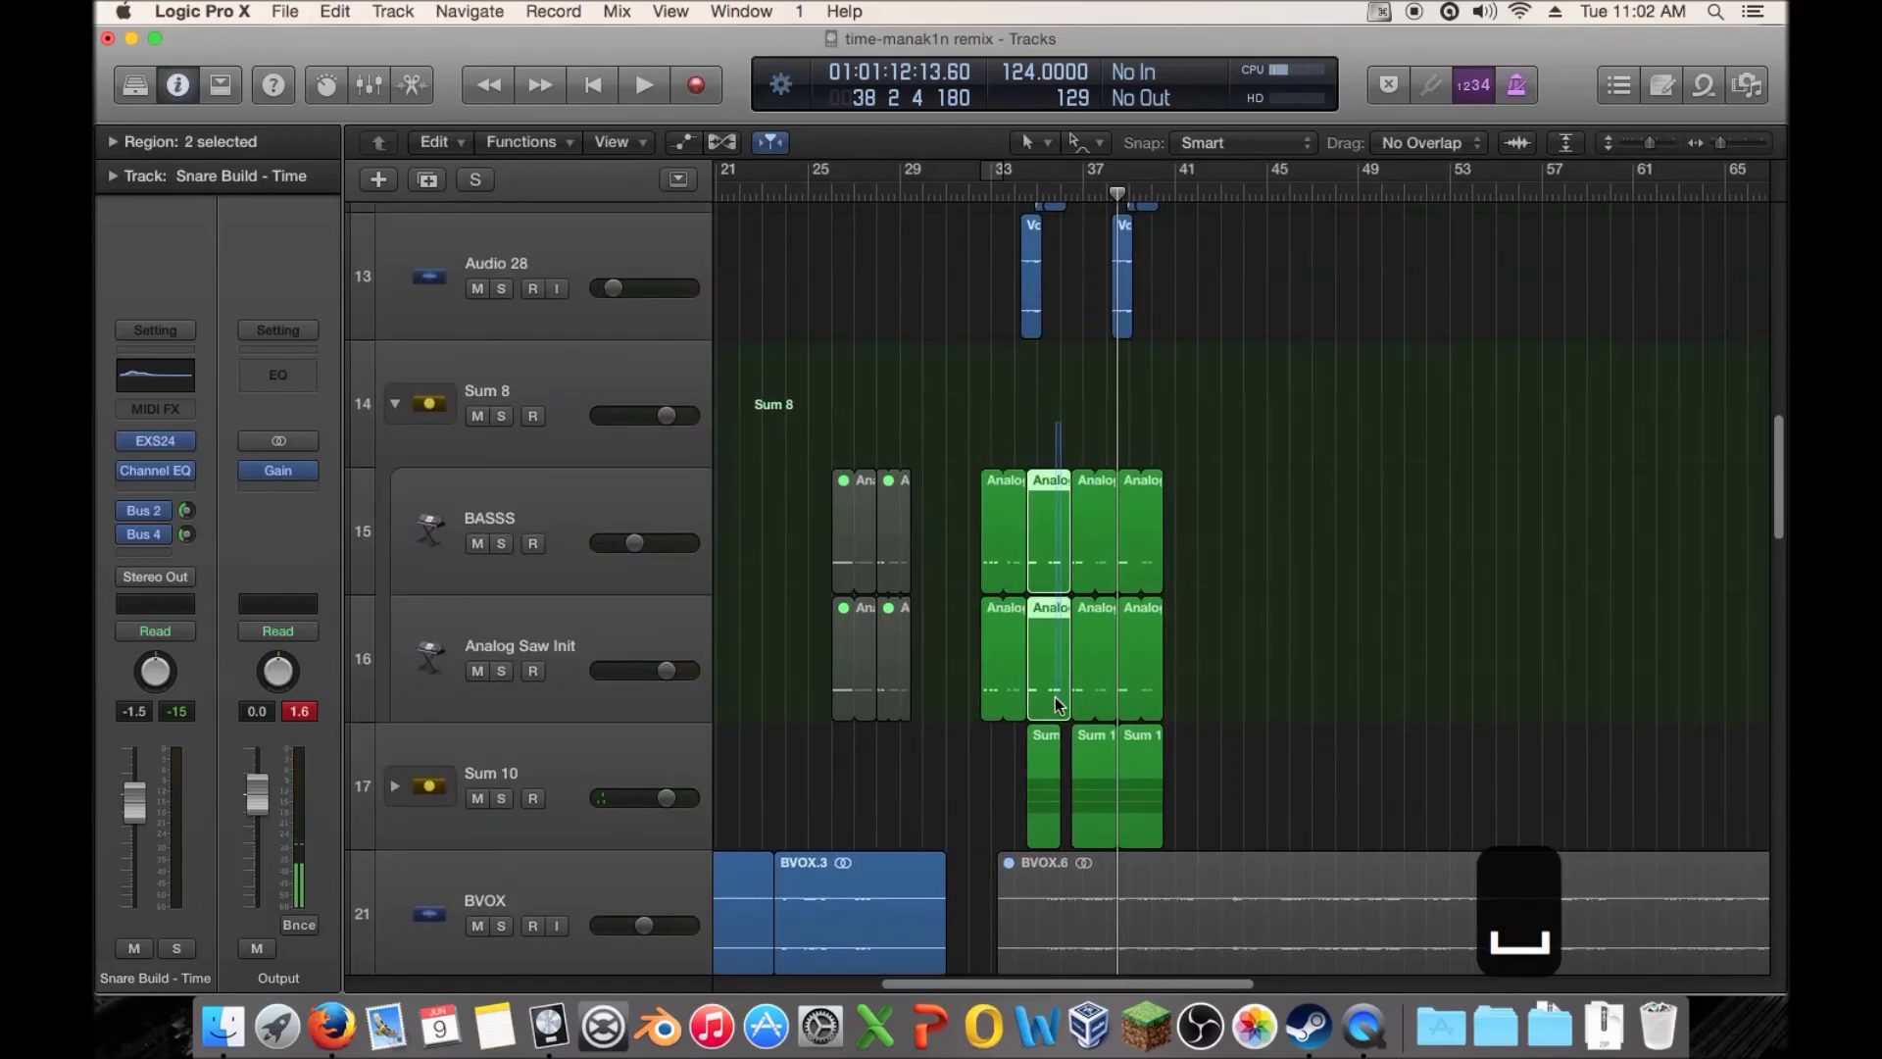
pyautogui.press('Delete')
# Copy the first pair of Analog Saw Init drop regions to 34 3 1 on tracks 15 and 16 and play the result
pyautogui.click(992, 635)
pyautogui.moveTo(992, 636); pyautogui.dragTo(1038, 633)
pyautogui.click(992, 189)
pyautogui.press('space')
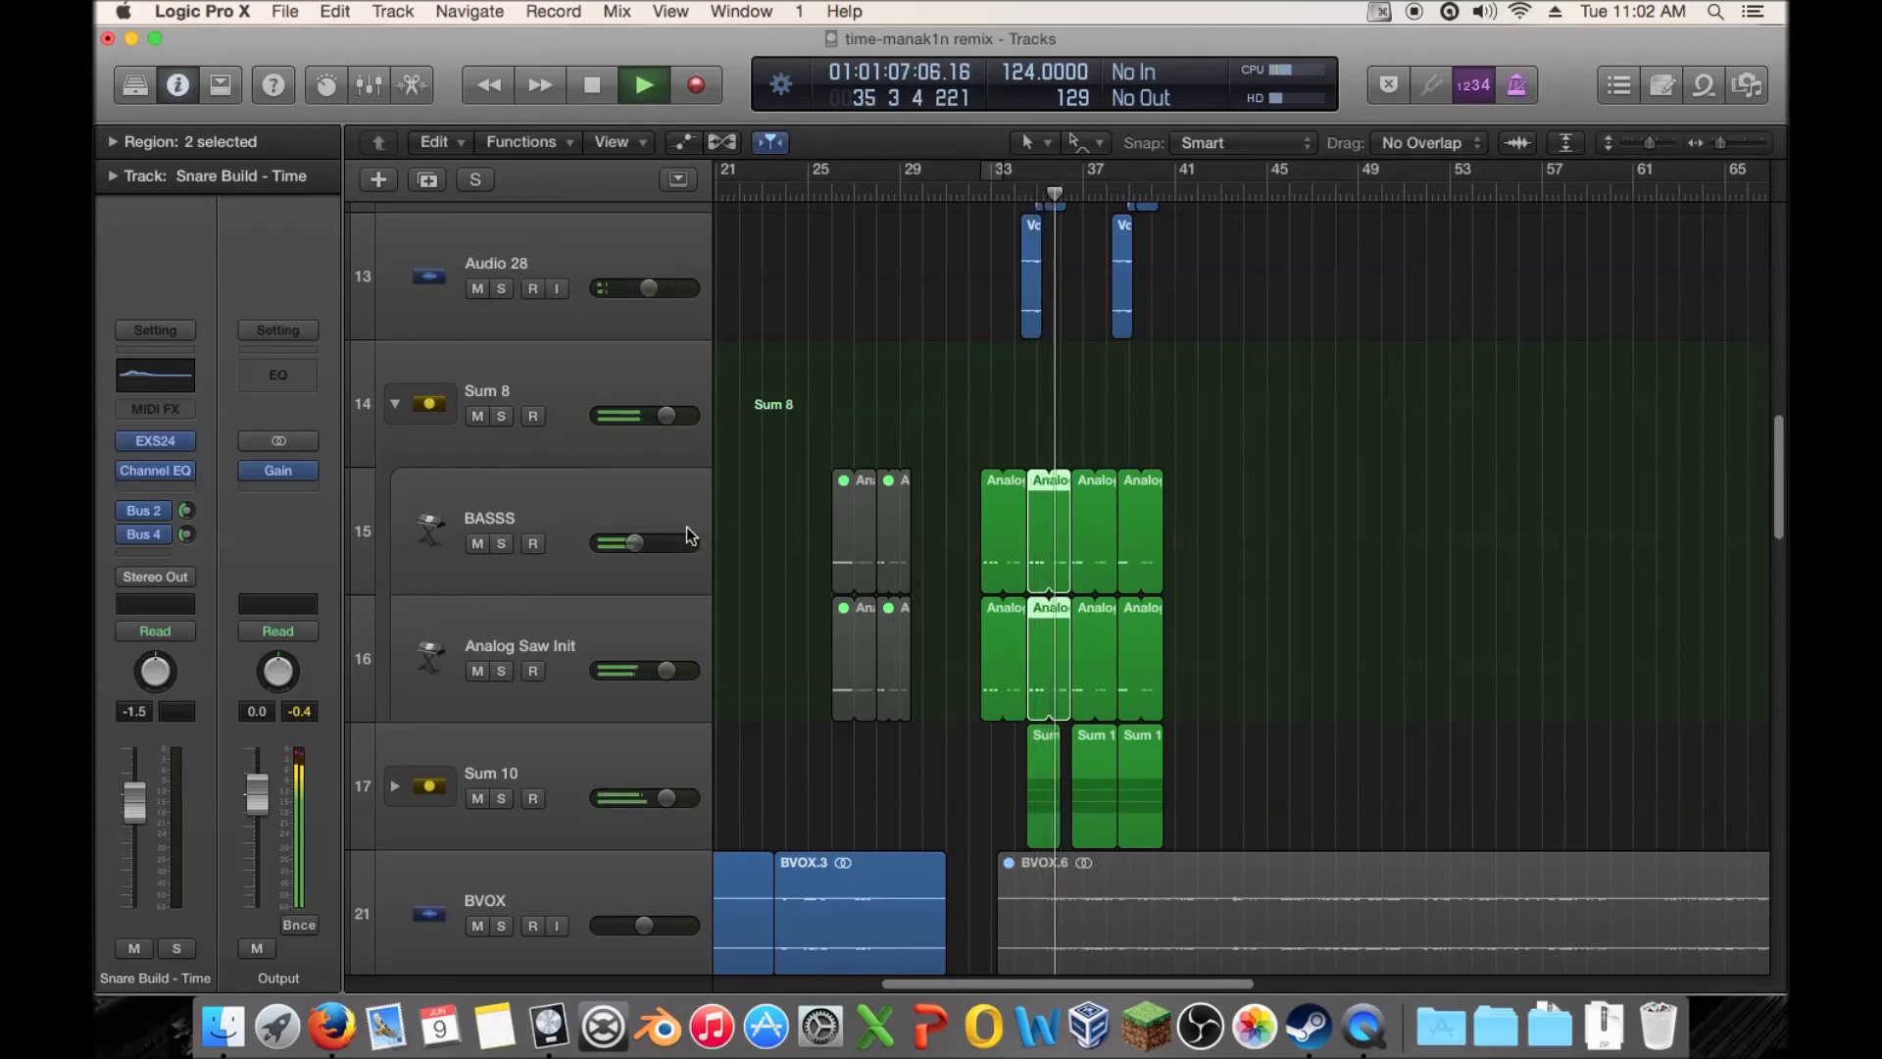
pyautogui.press('space')
# Trim the second pair of Analog Saw Init regions to end at bar 36 with the Sum 10 region, and play the transition
pyautogui.click(1725, 143)
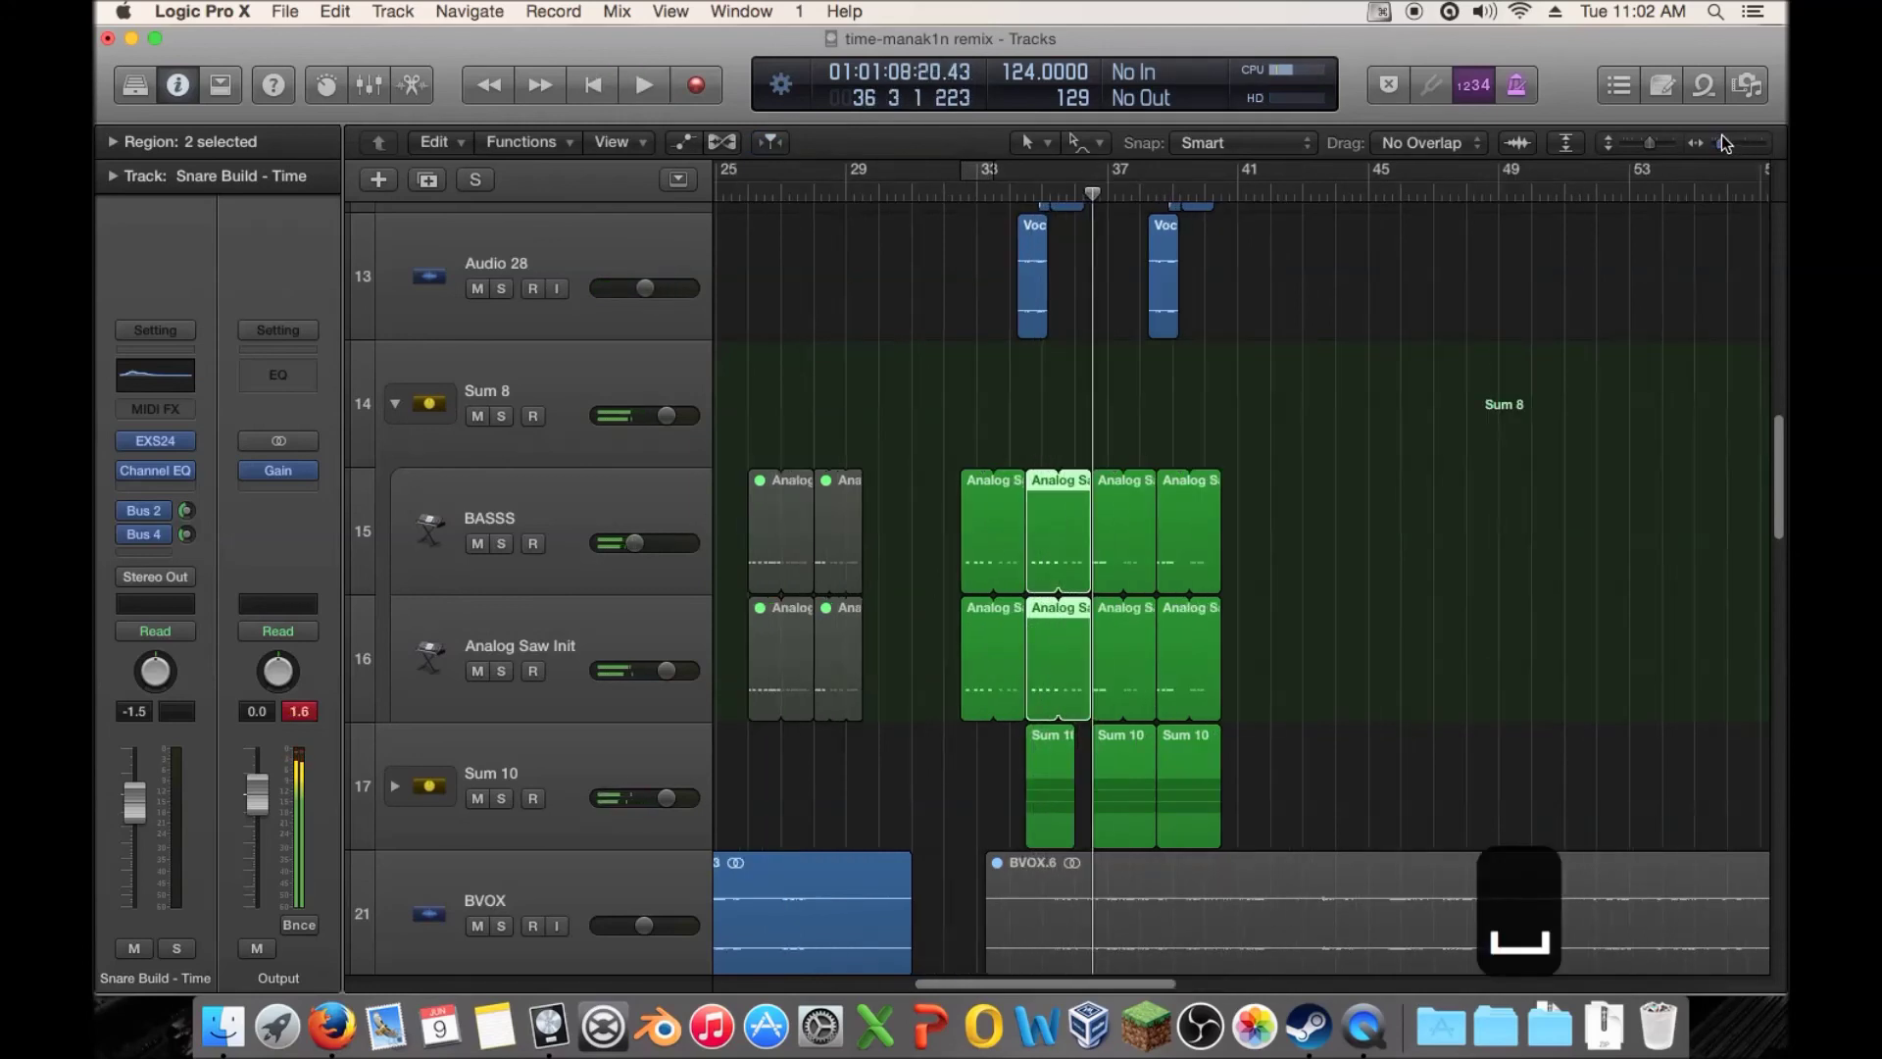
pyautogui.moveTo(1731, 145); pyautogui.dragTo(1744, 145)
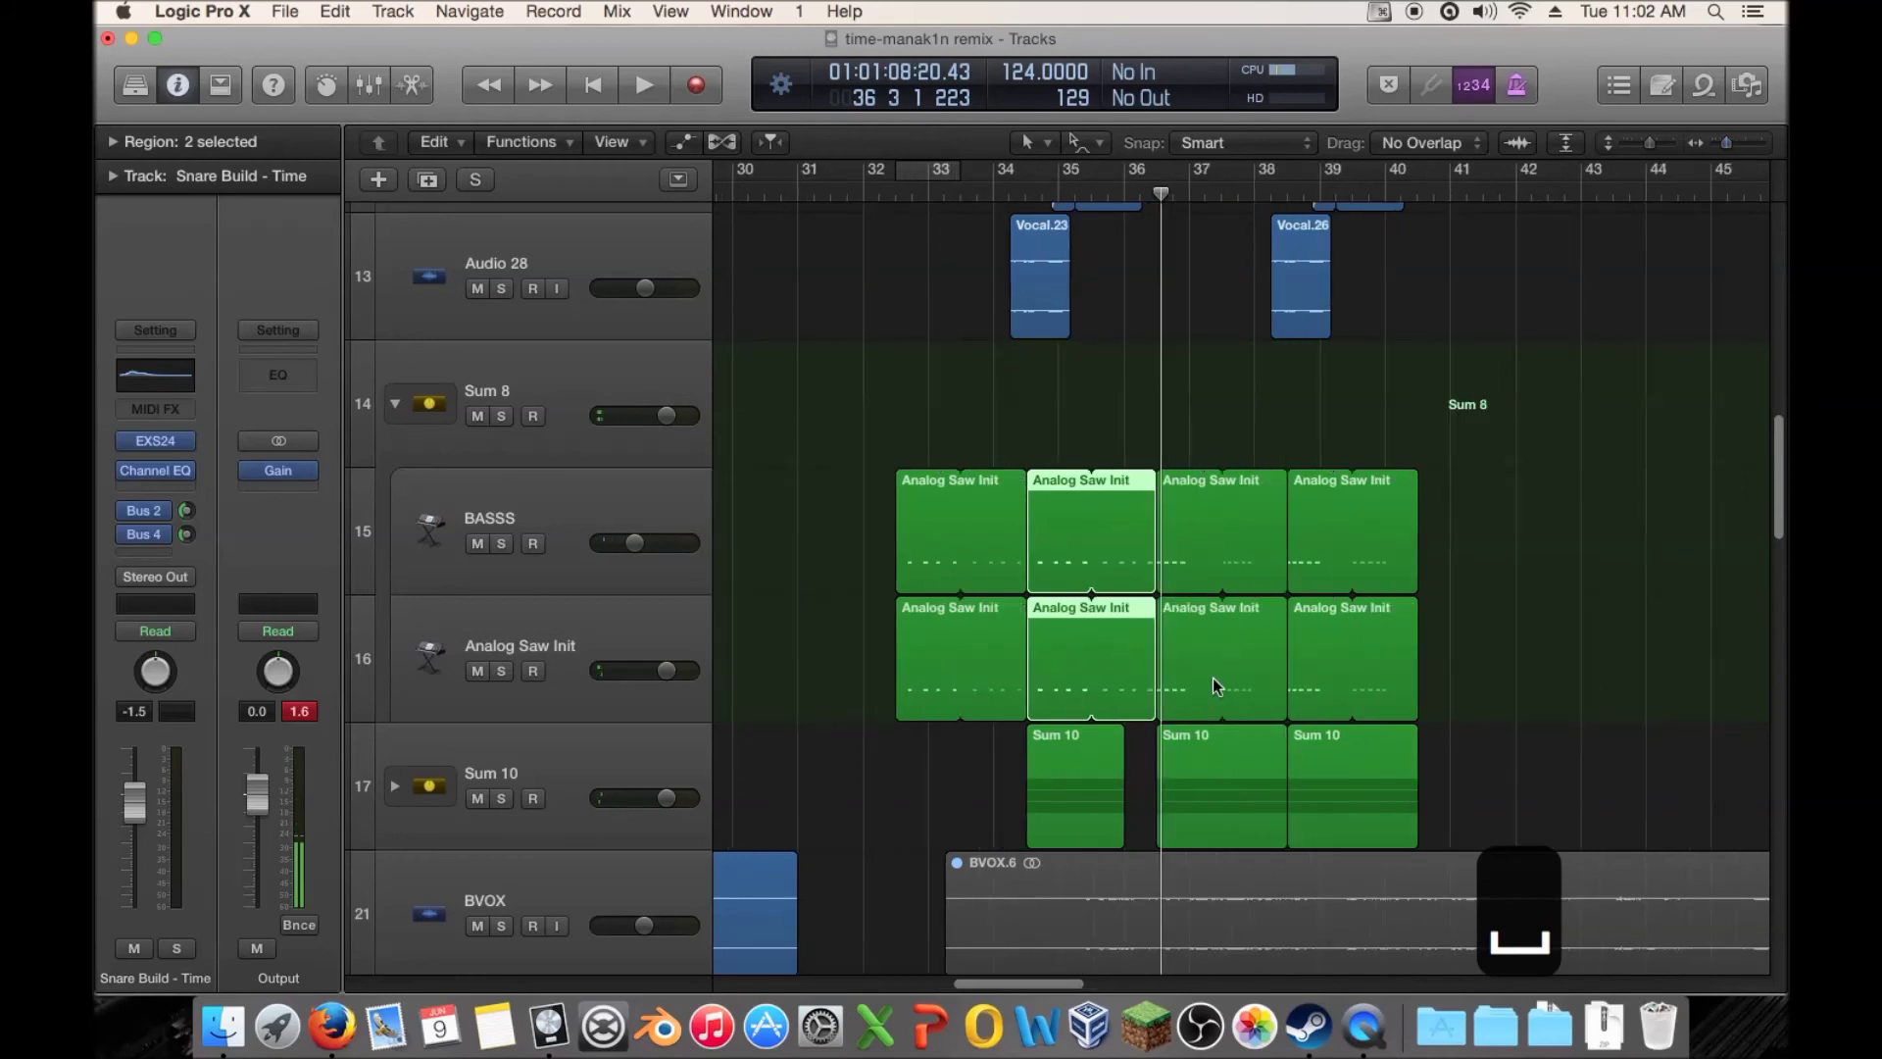
pyautogui.moveTo(1152, 487); pyautogui.dragTo(1123, 490)
pyautogui.click(1092, 196)
pyautogui.press('space')
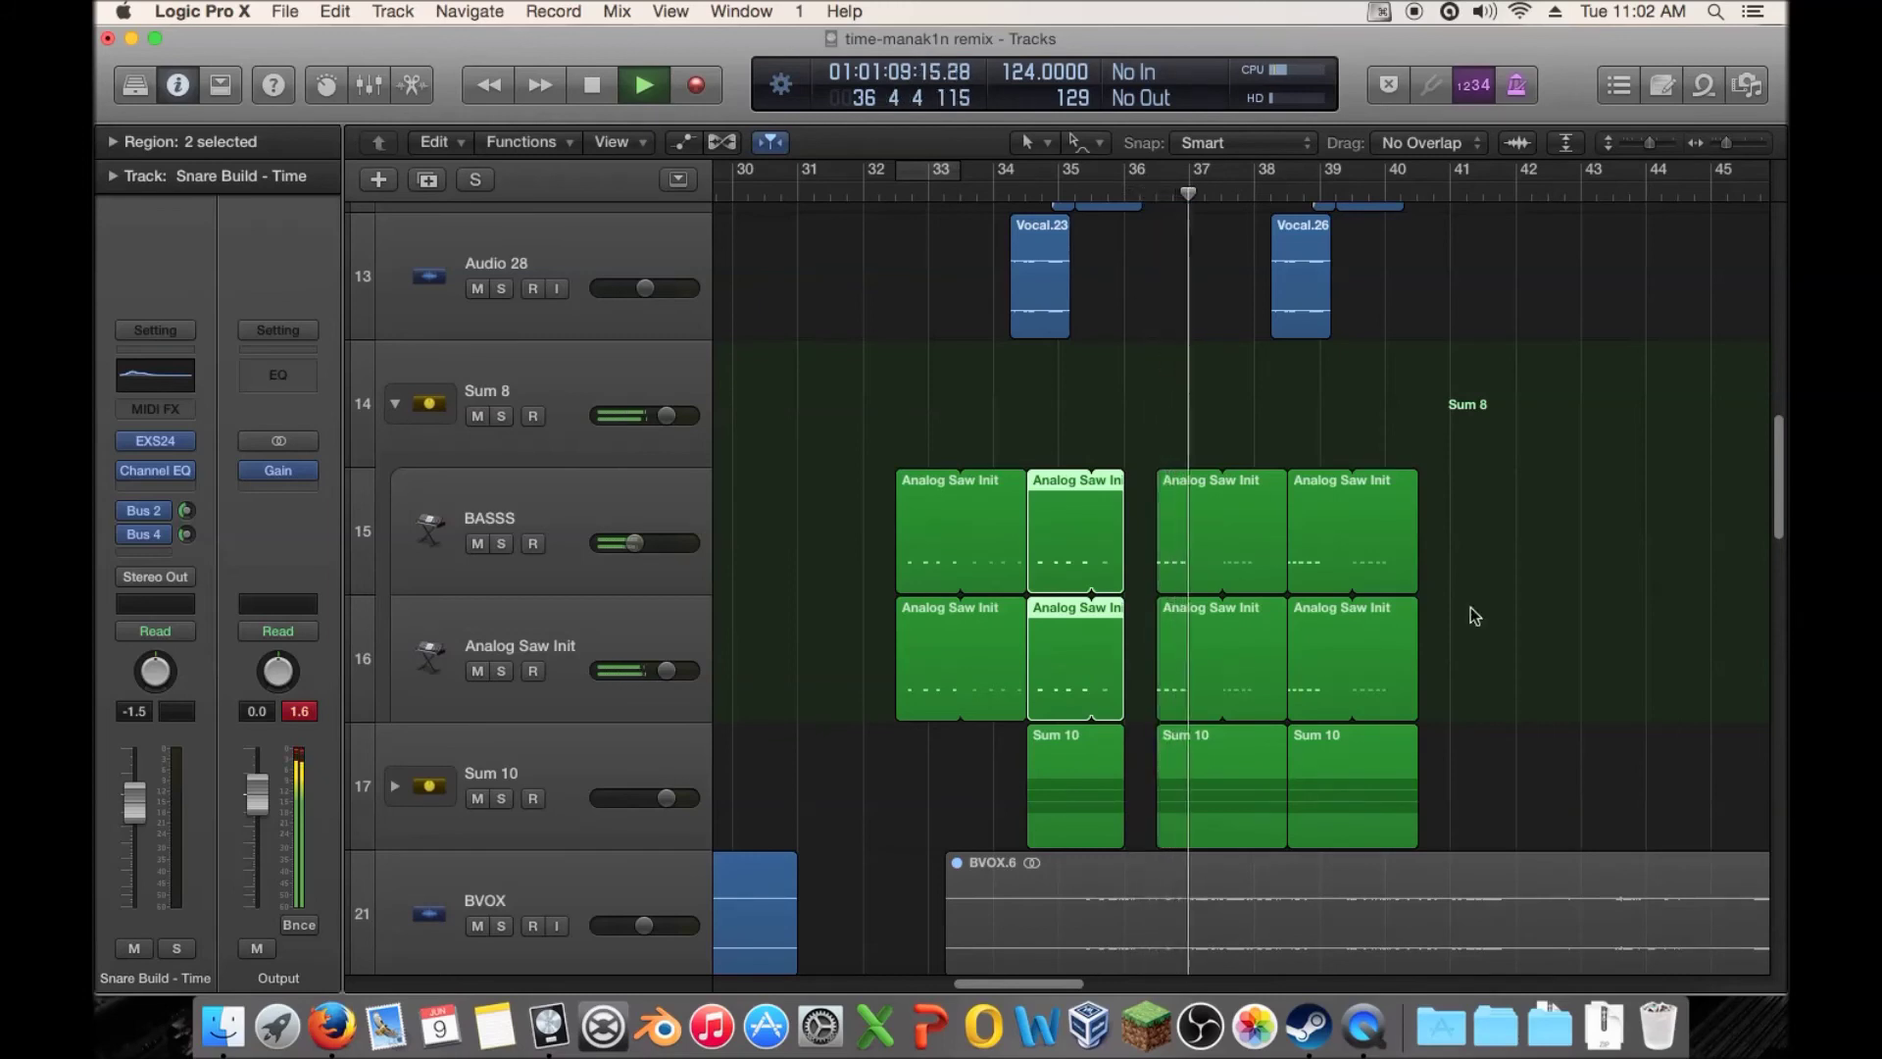
pyautogui.press('space')
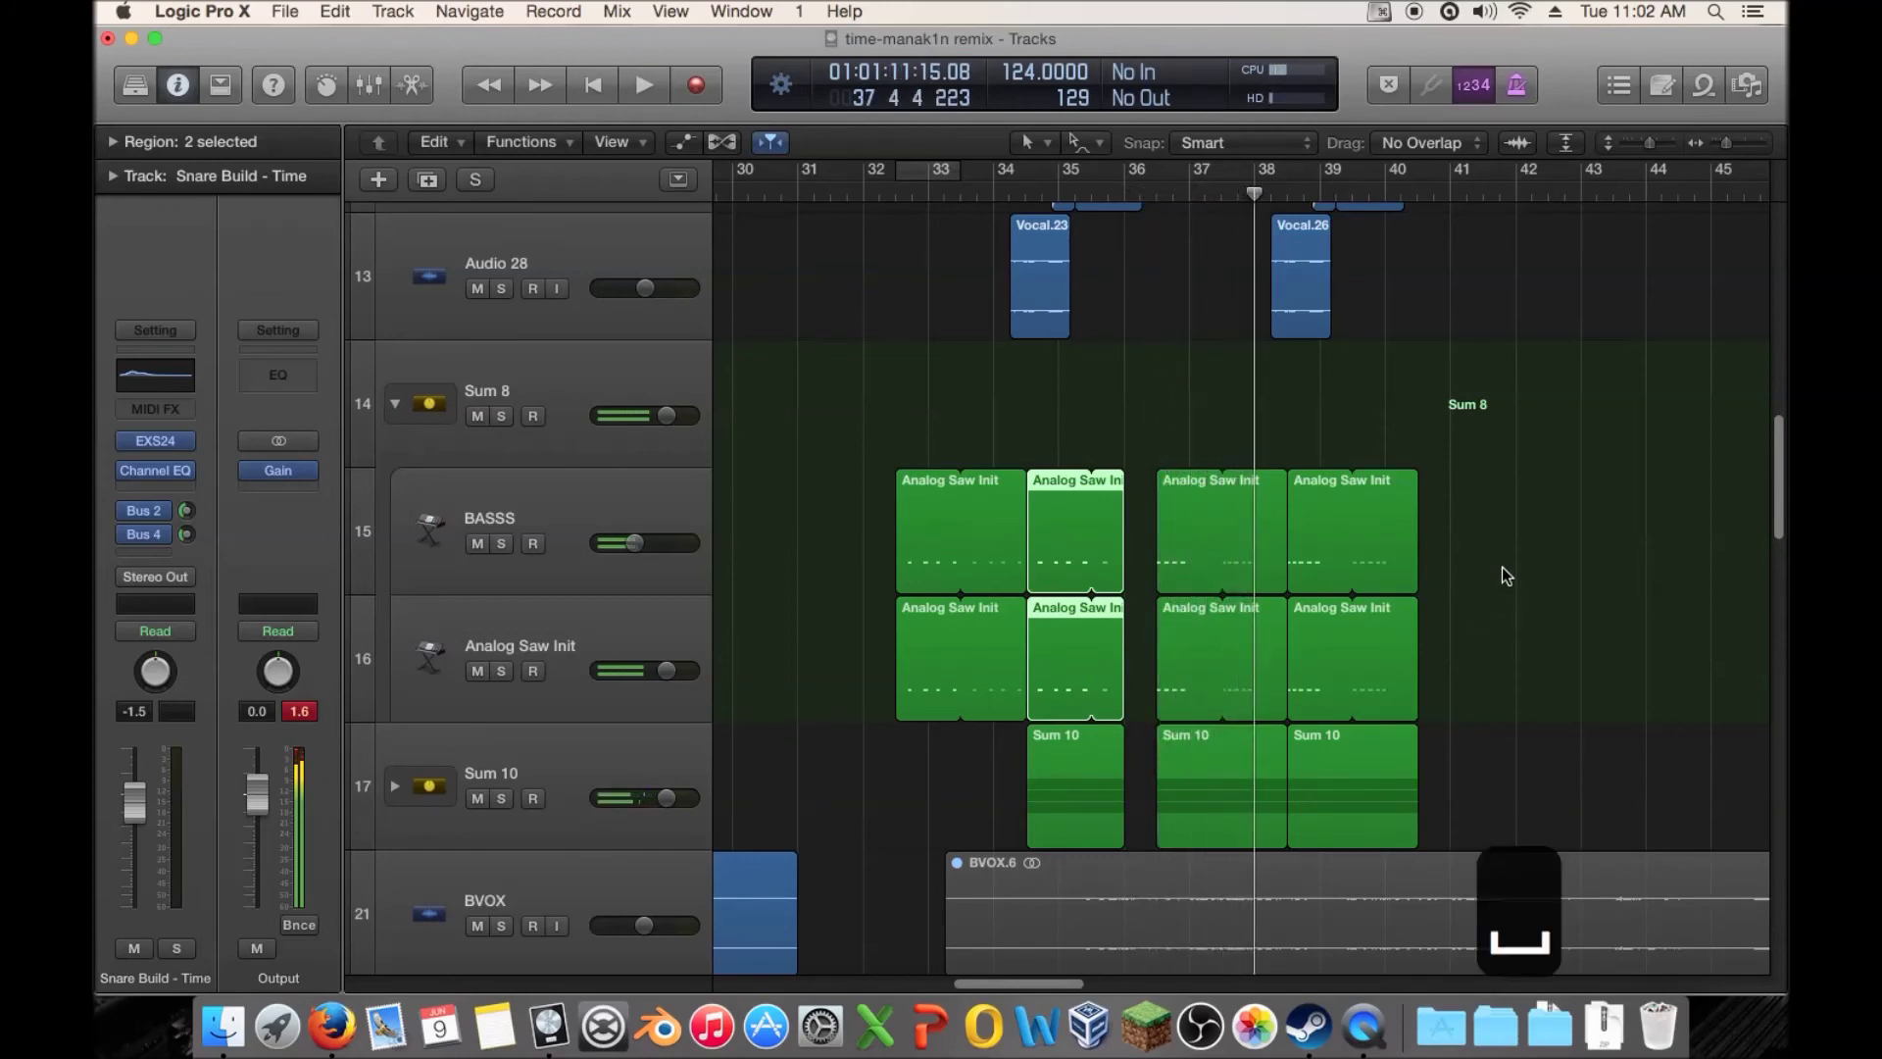
# Select the four Analog Saw Init regions between bars 36 and 41 on tracks 15 and 16
pyautogui.moveTo(1515, 543); pyautogui.dragTo(1208, 643)
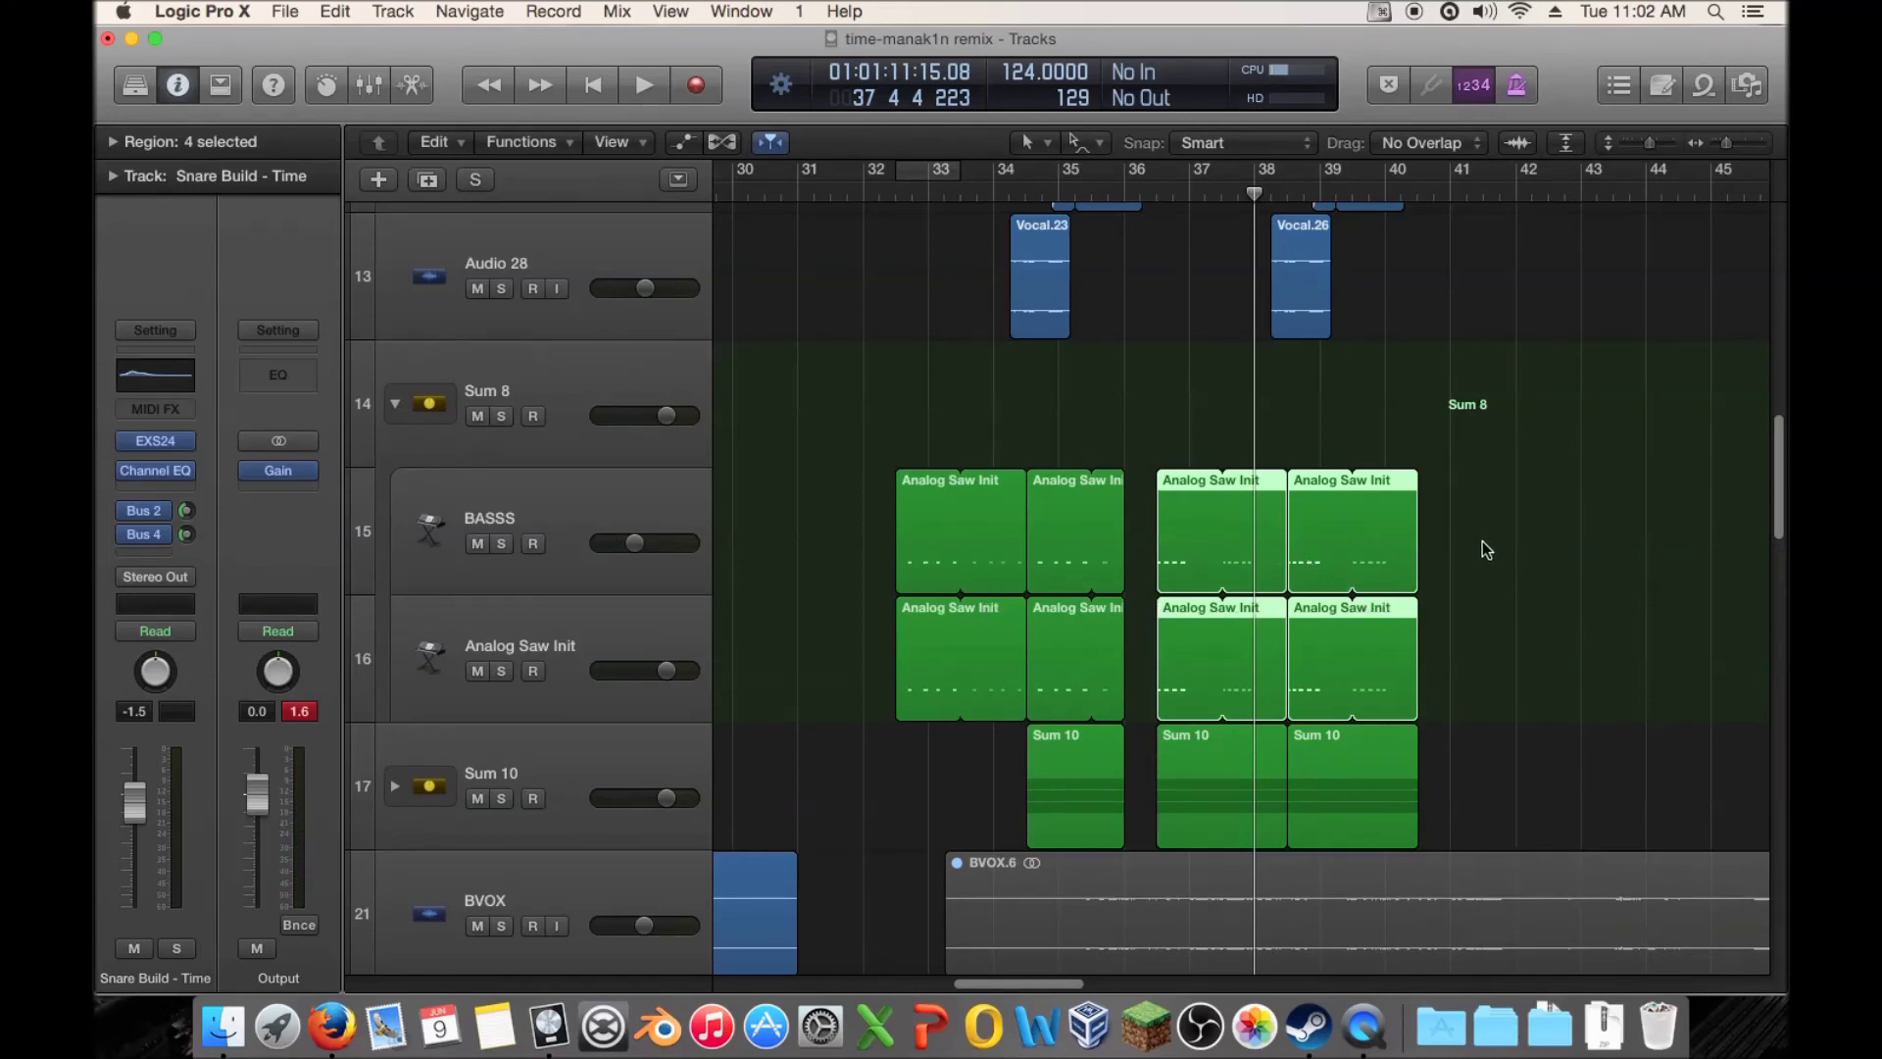
pyautogui.scroll(3, 1513, 588)
pyautogui.scroll(-2, 1056, 672)
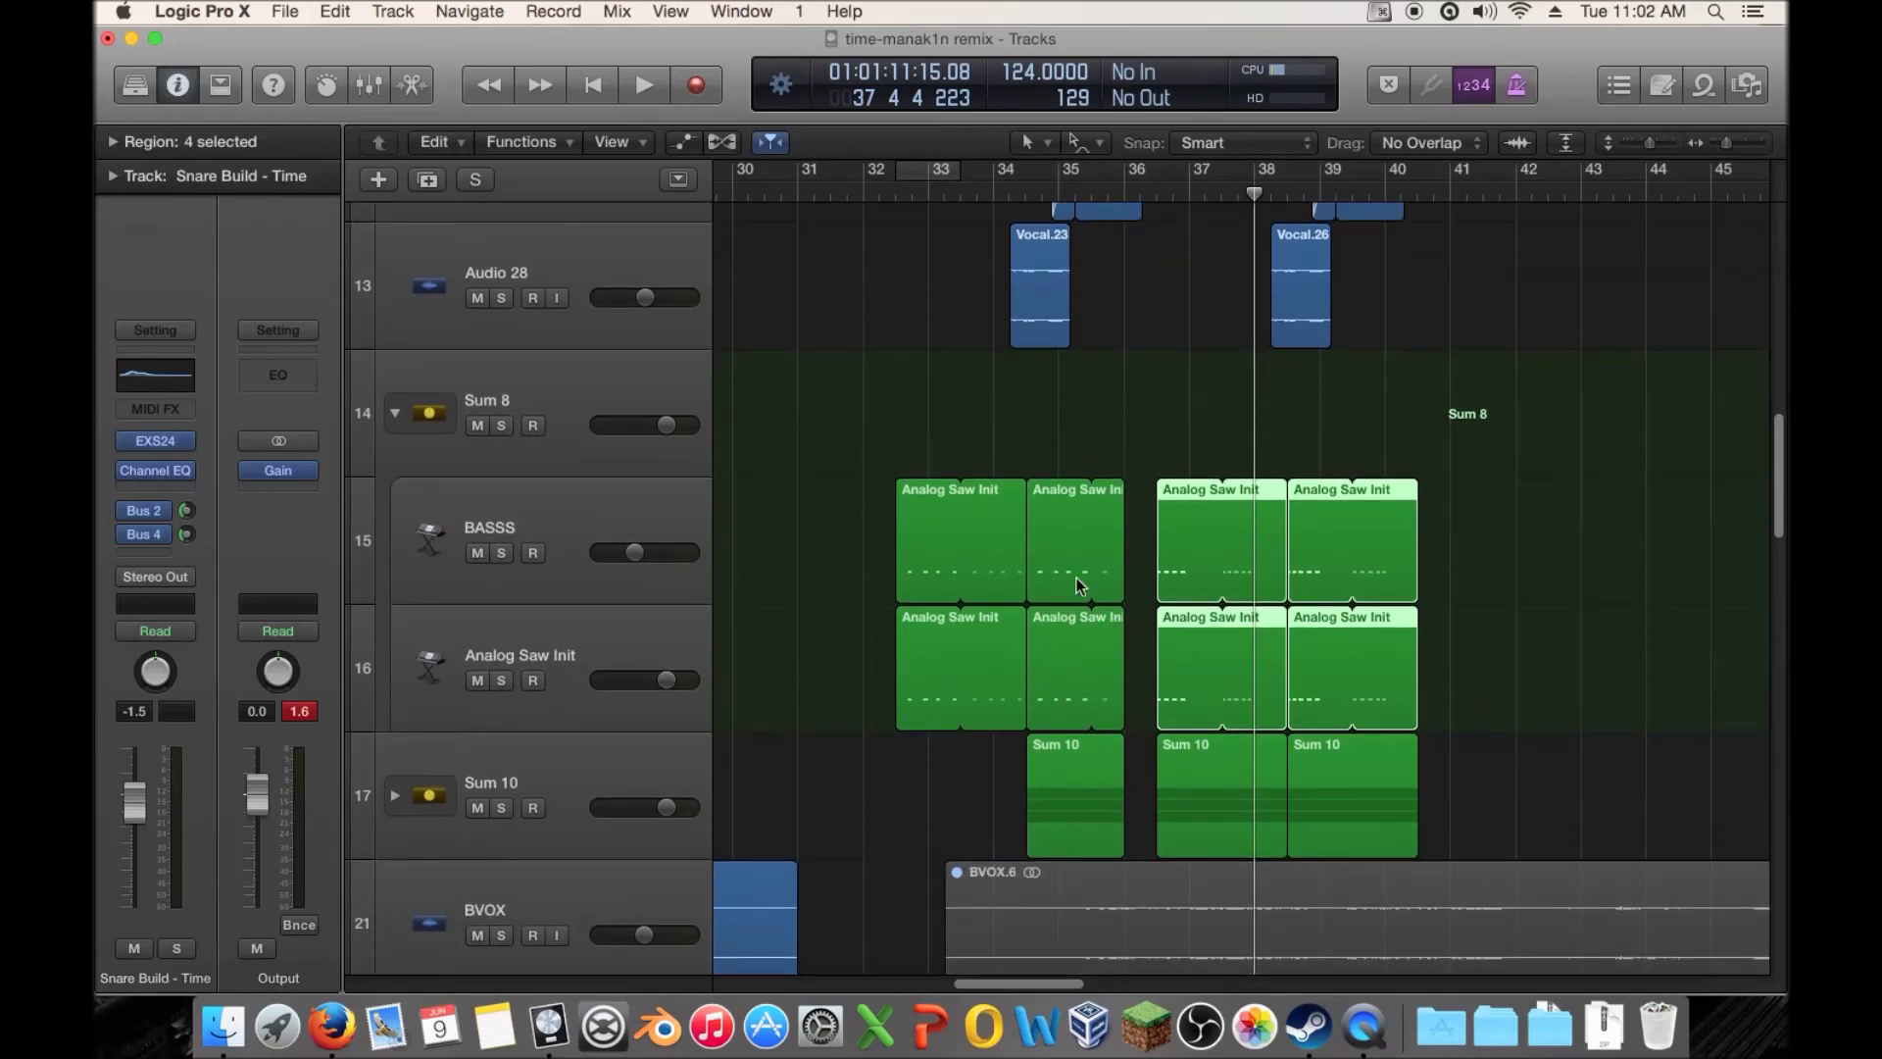
pyautogui.scroll(2, 1419, 572)
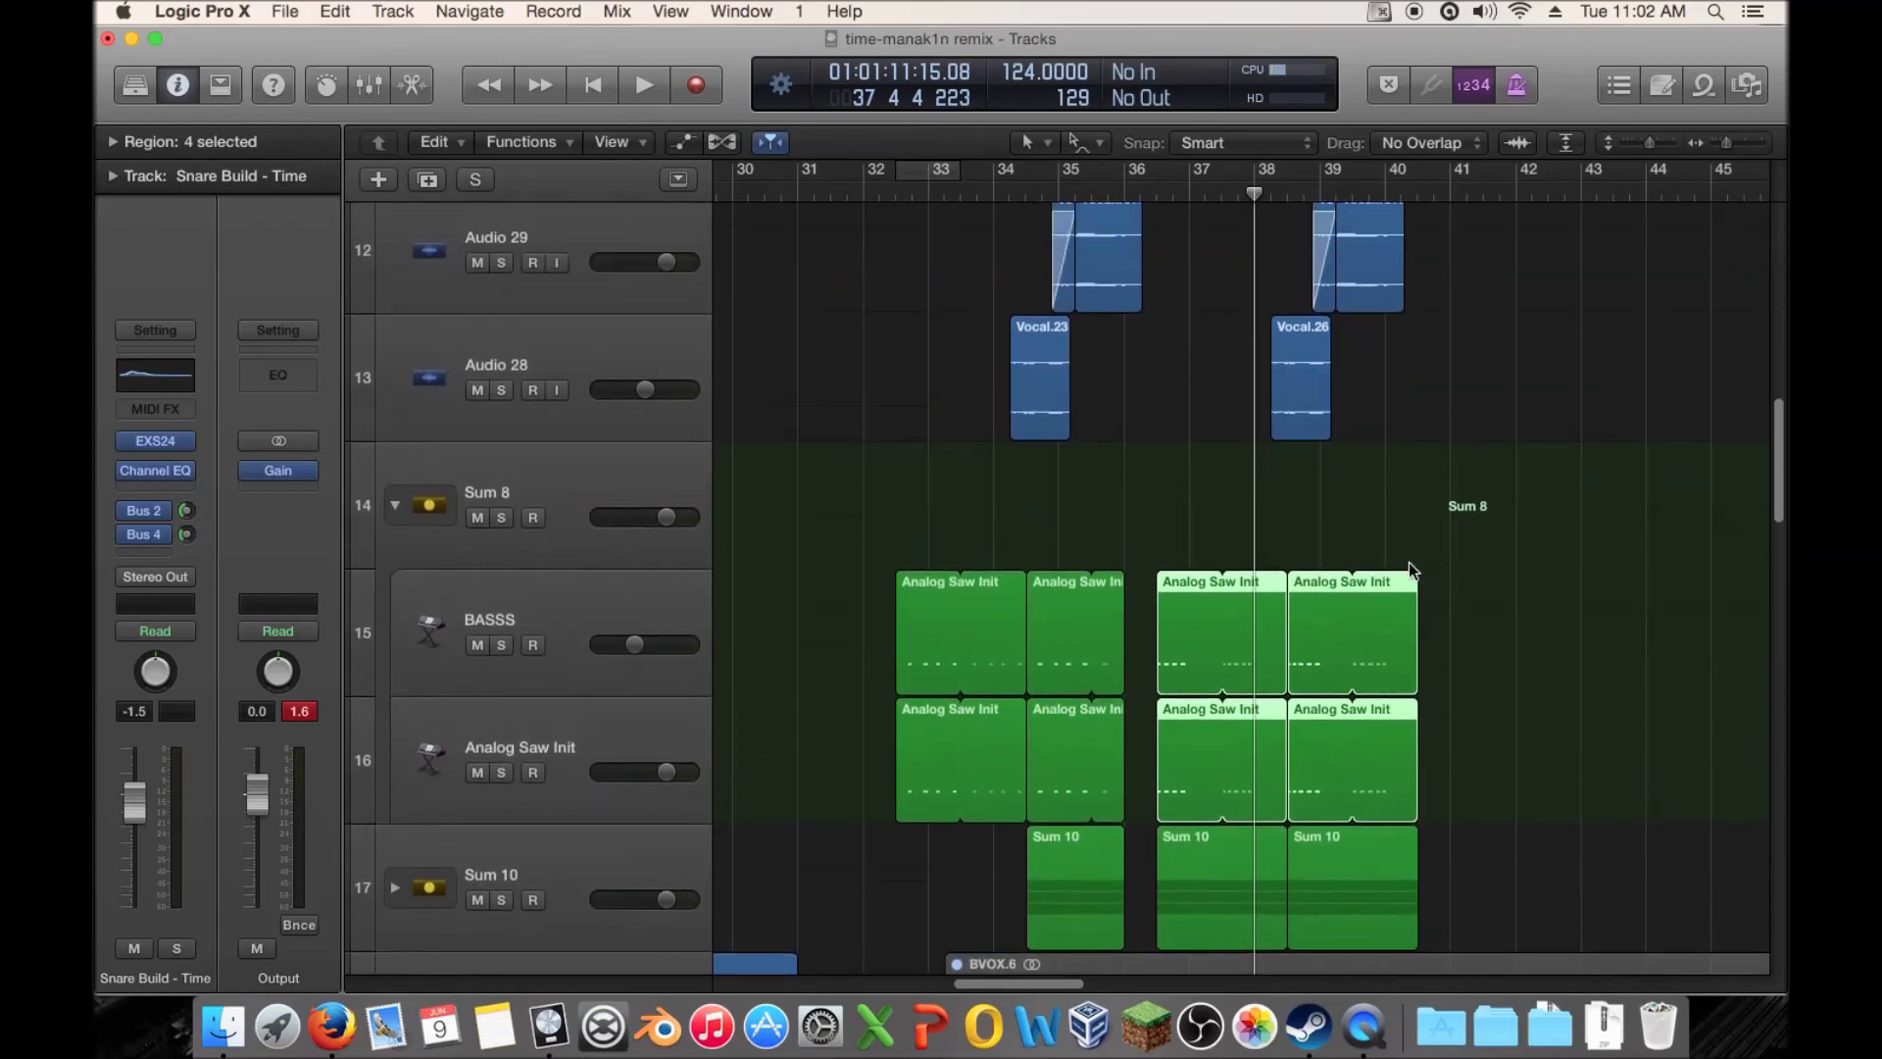
# Try raising the Sum 8 volume to +3.5 dB and then slightly lower while playing the drop from around 32 3 1
pyautogui.click(894, 193)
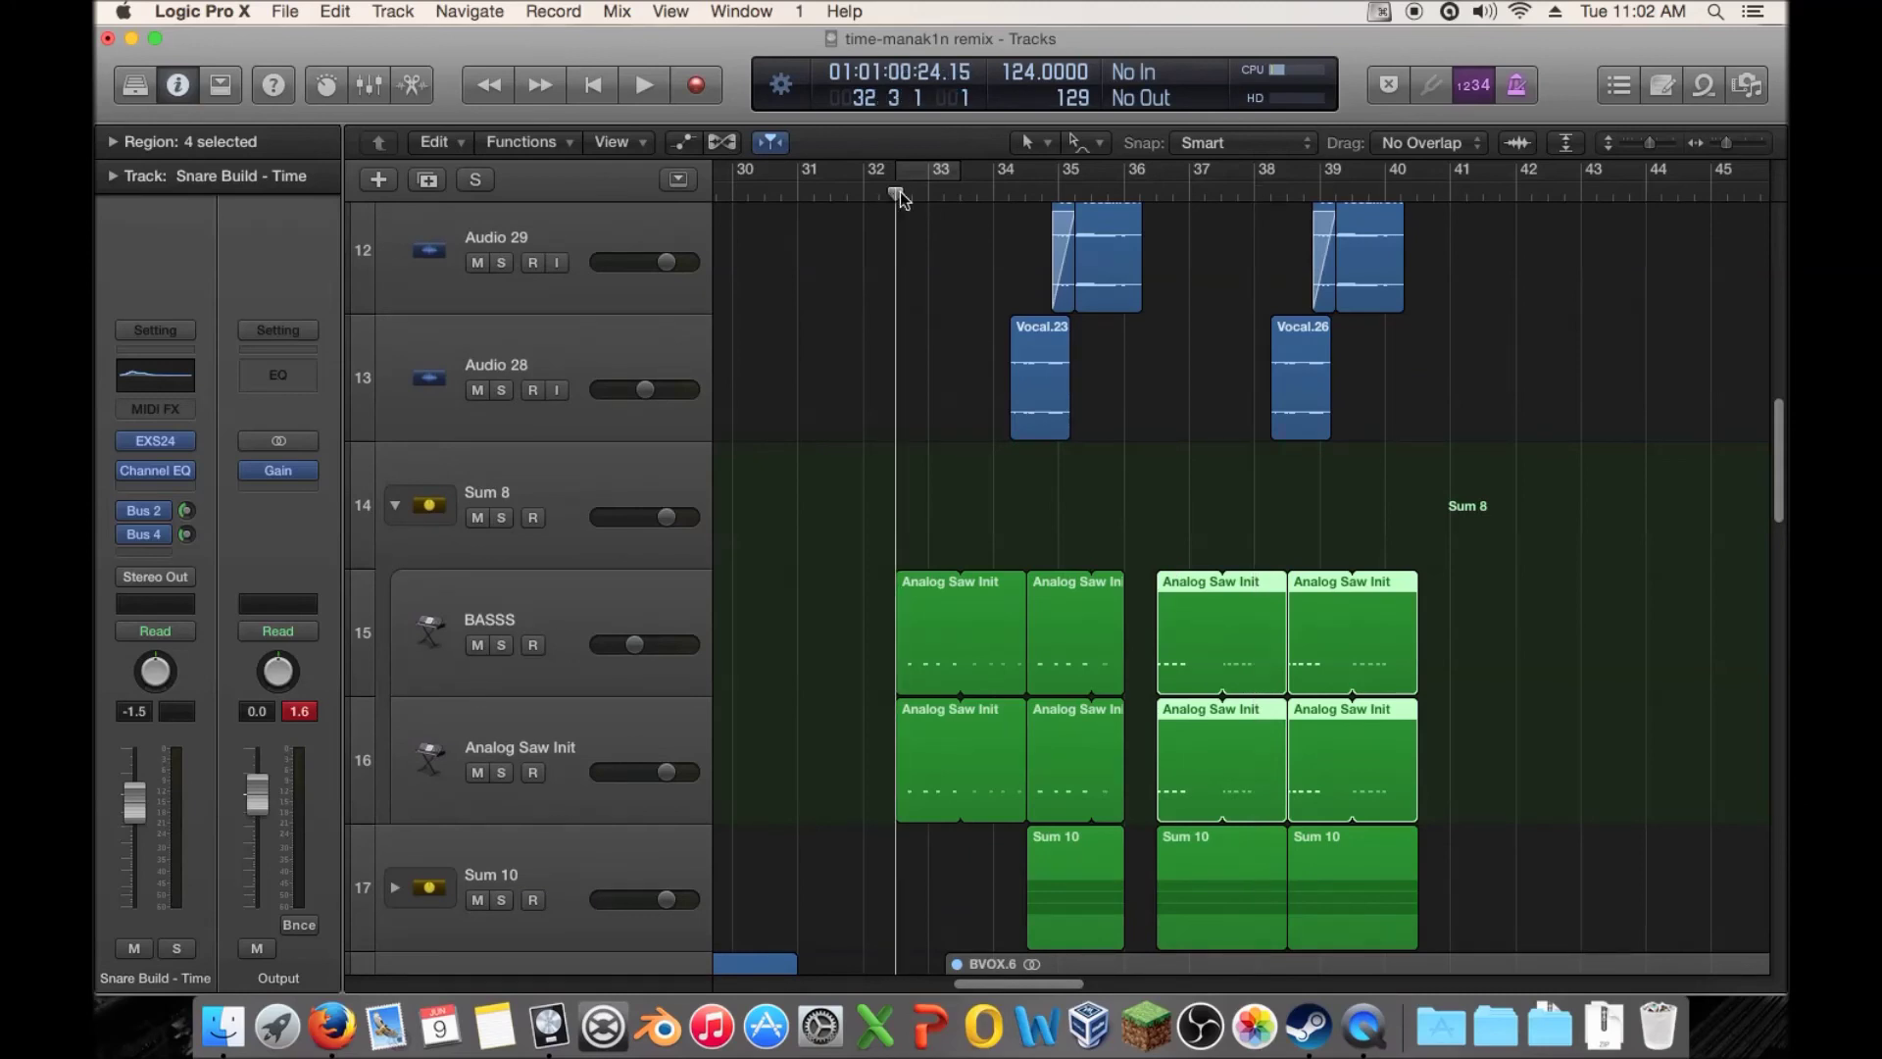
pyautogui.press('space')
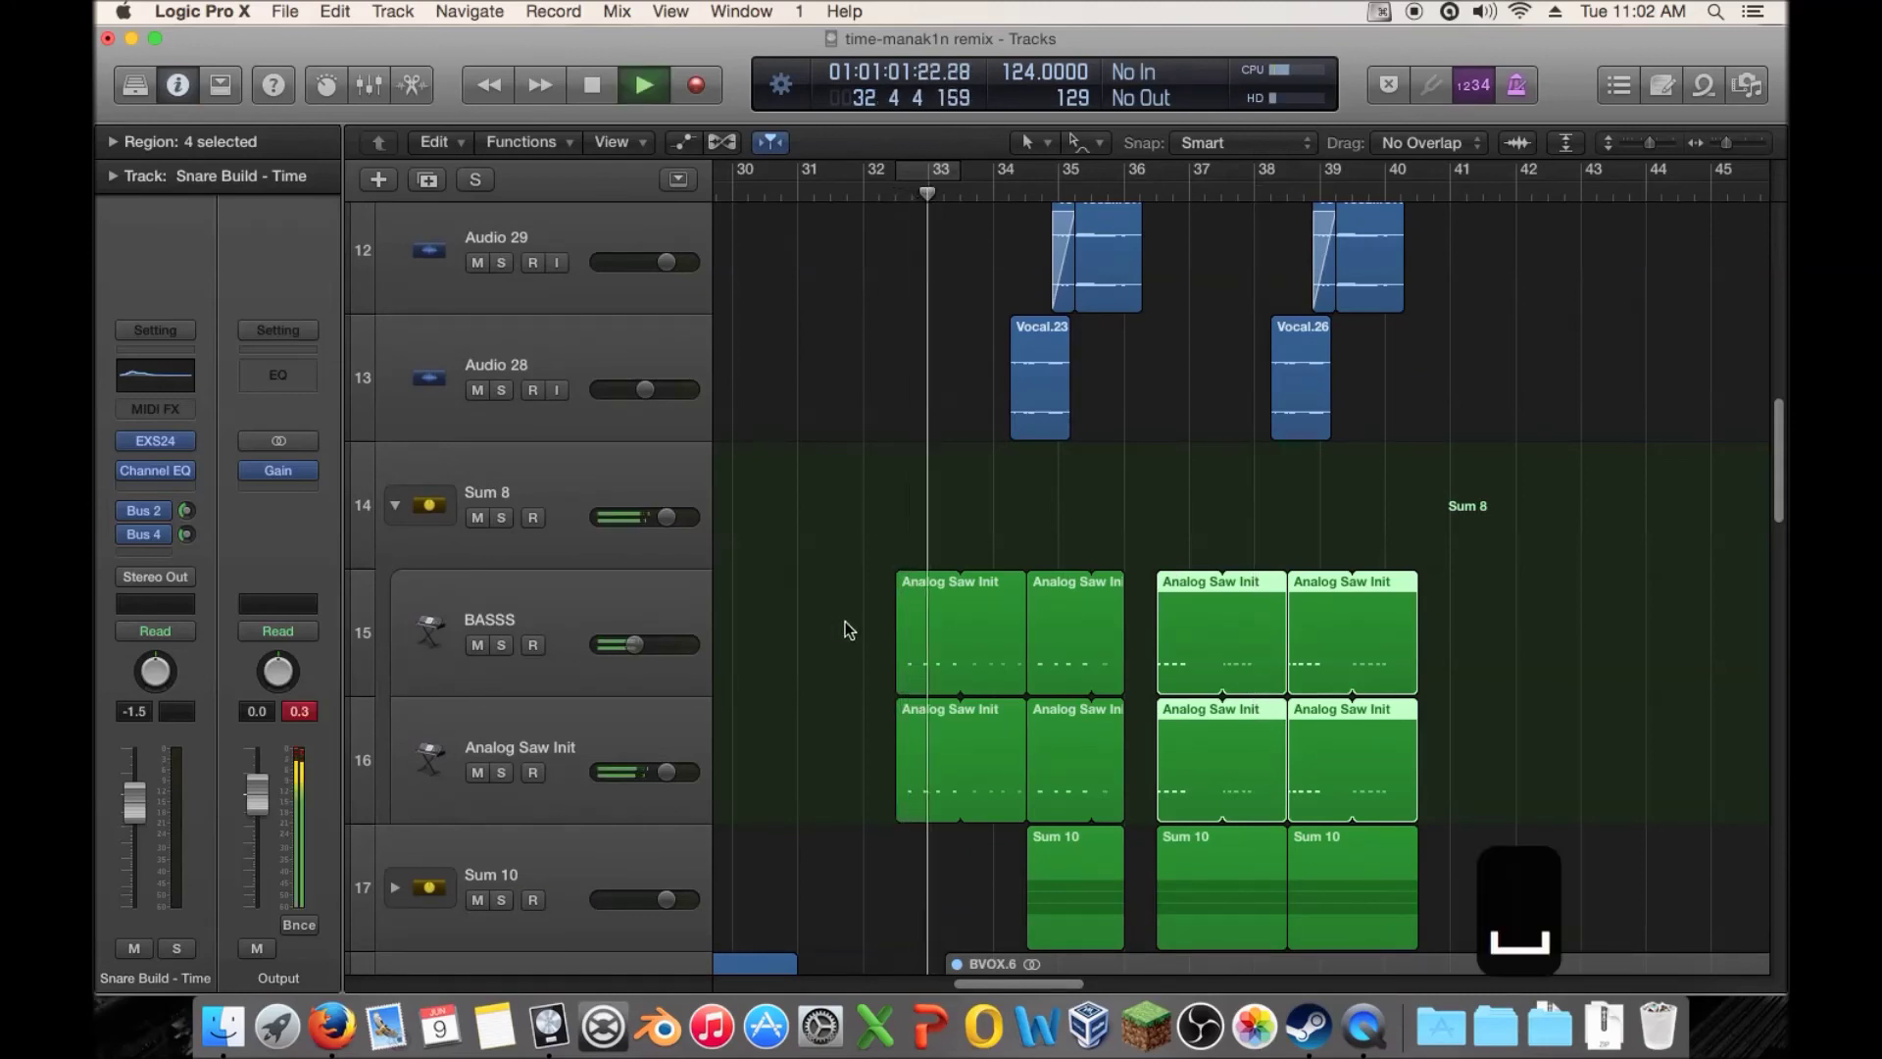
pyautogui.moveTo(666, 517)
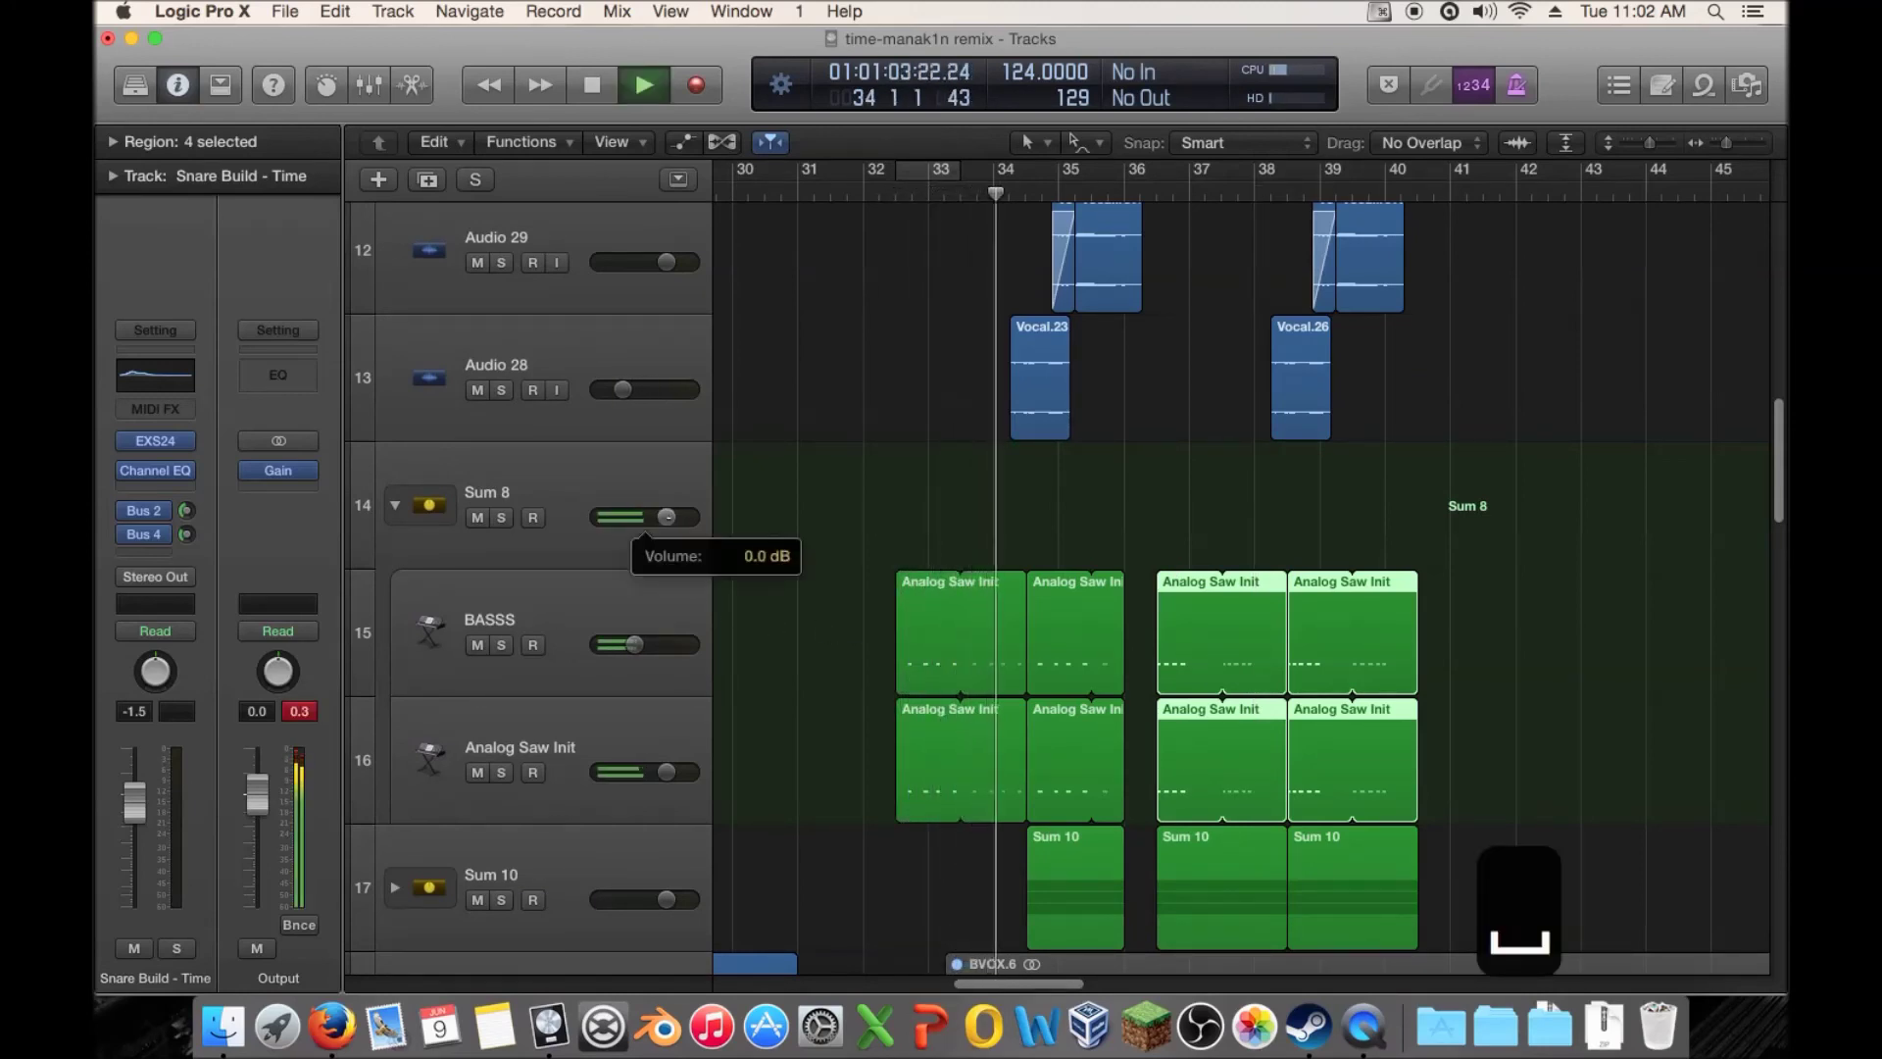
pyautogui.moveTo(667, 517); pyautogui.dragTo(682, 517)
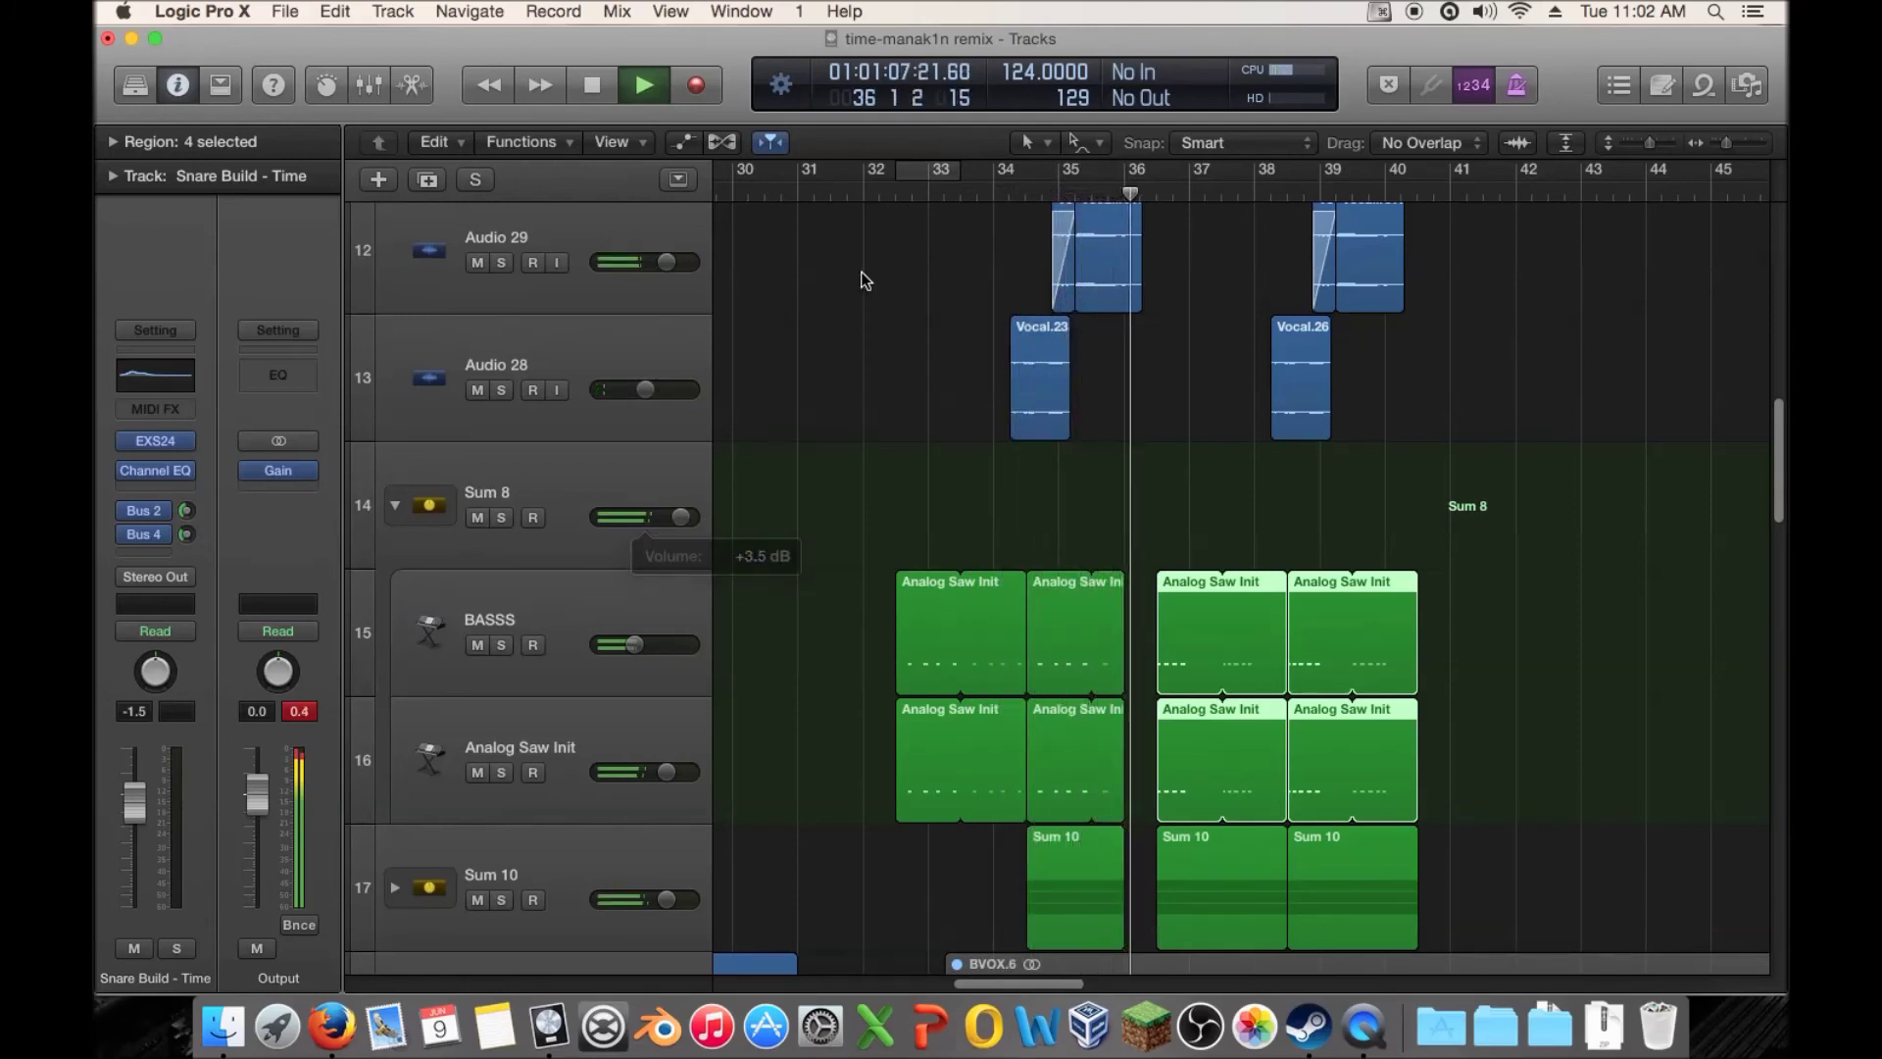
pyautogui.click(882, 200)
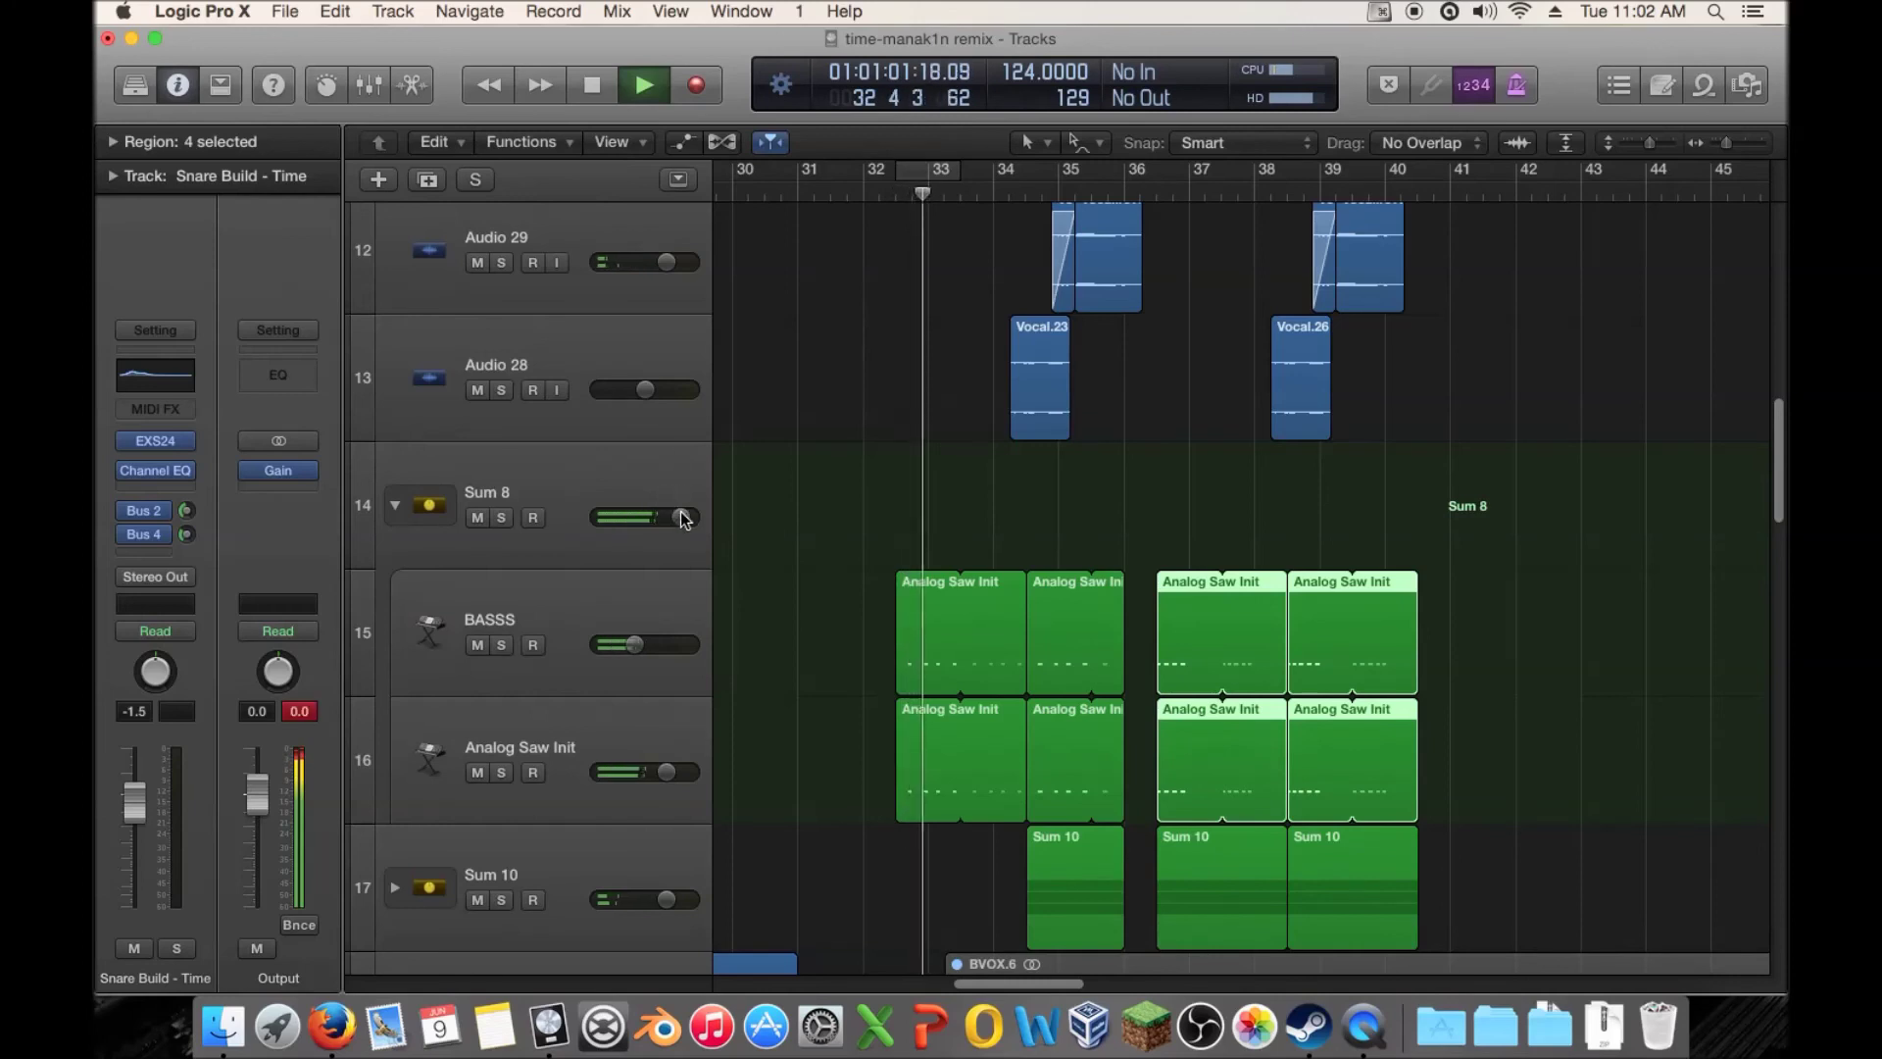
pyautogui.moveTo(681, 516); pyautogui.dragTo(677, 517)
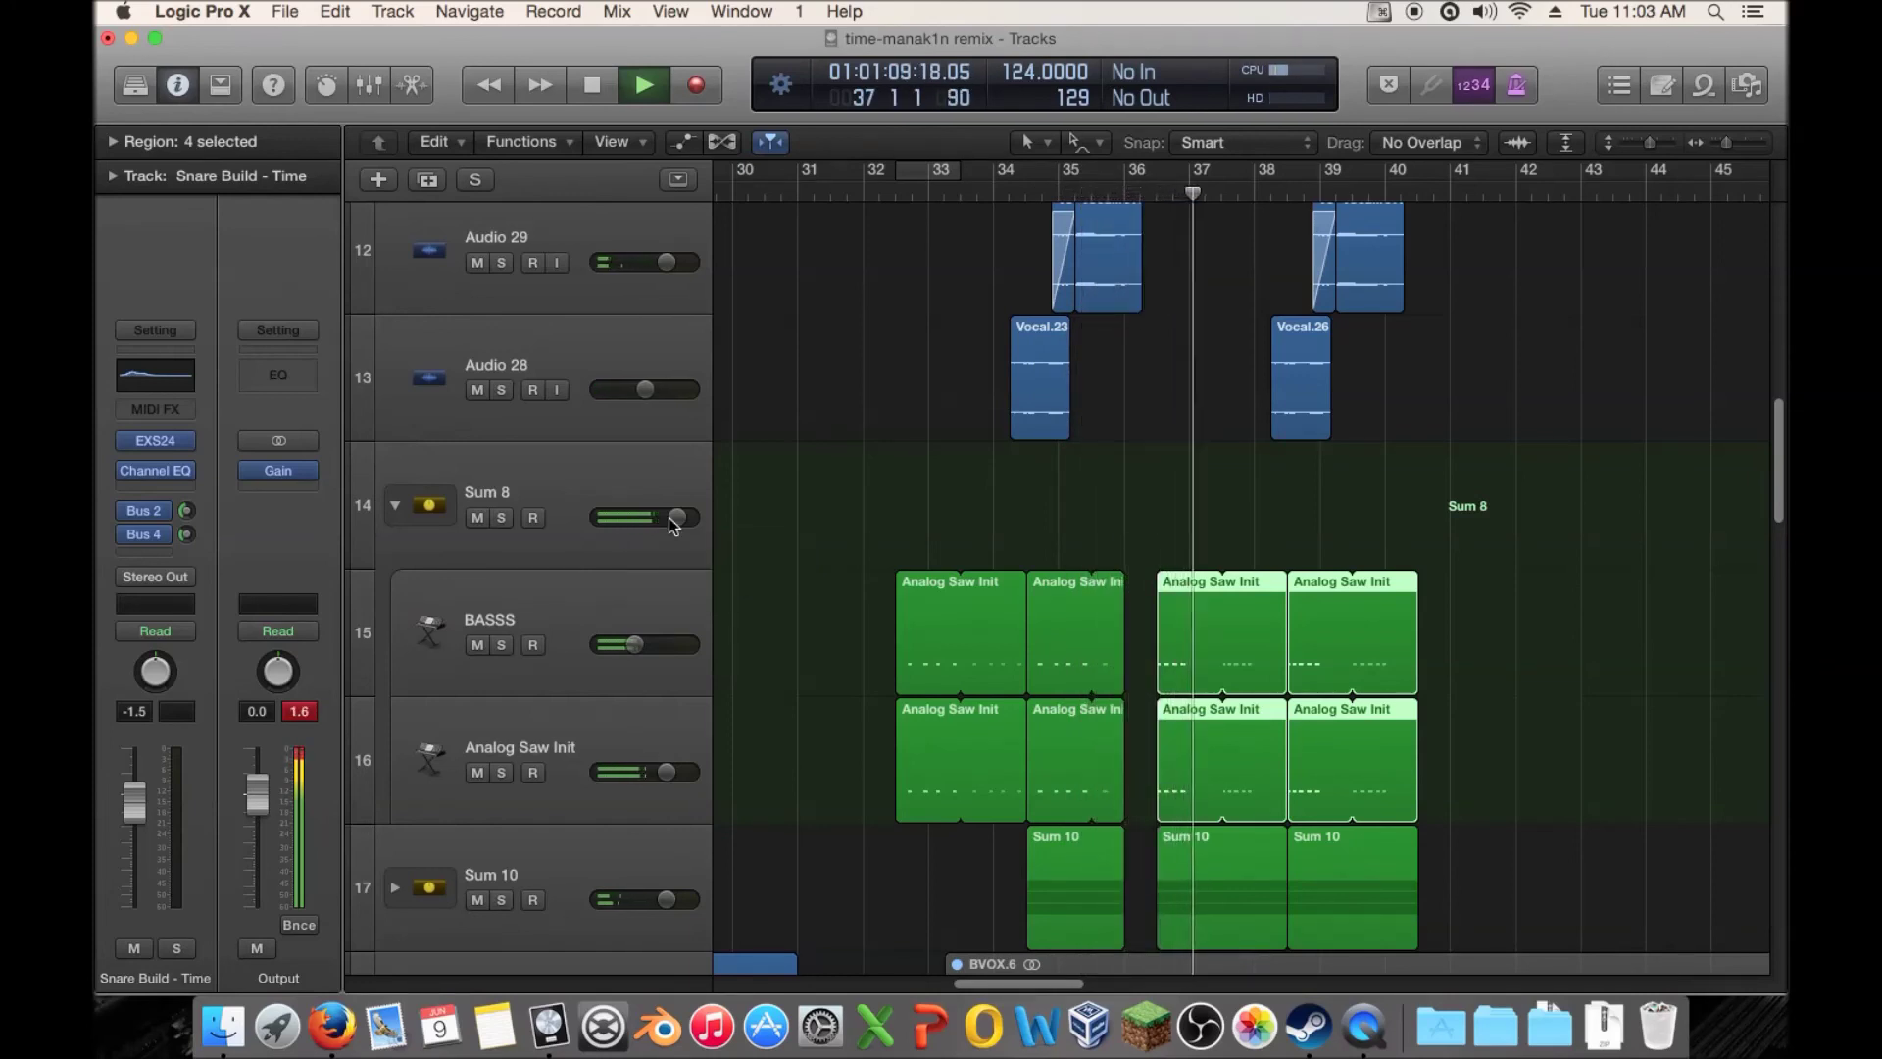
pyautogui.press('space')
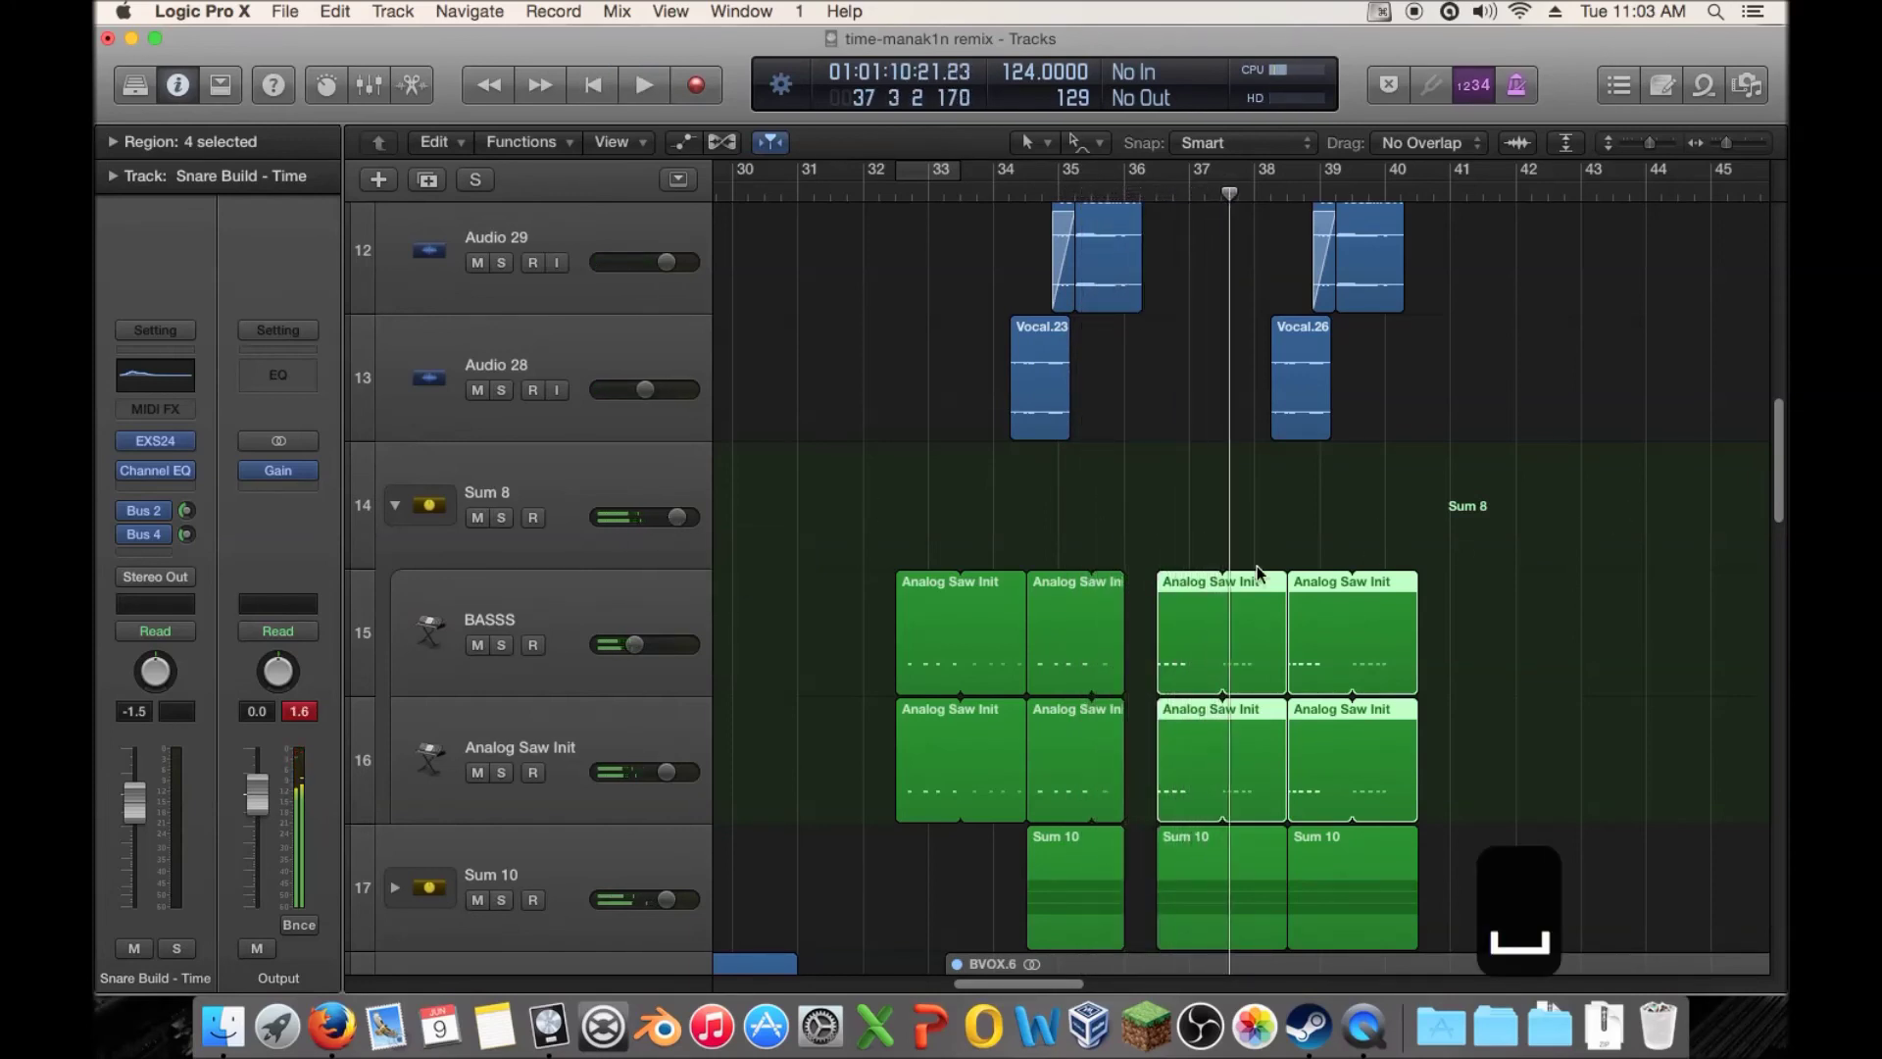
# Collapse the Sum 8 track stack and look over the drop's vocal and bass tracks
pyautogui.scroll(-2, 1103, 591)
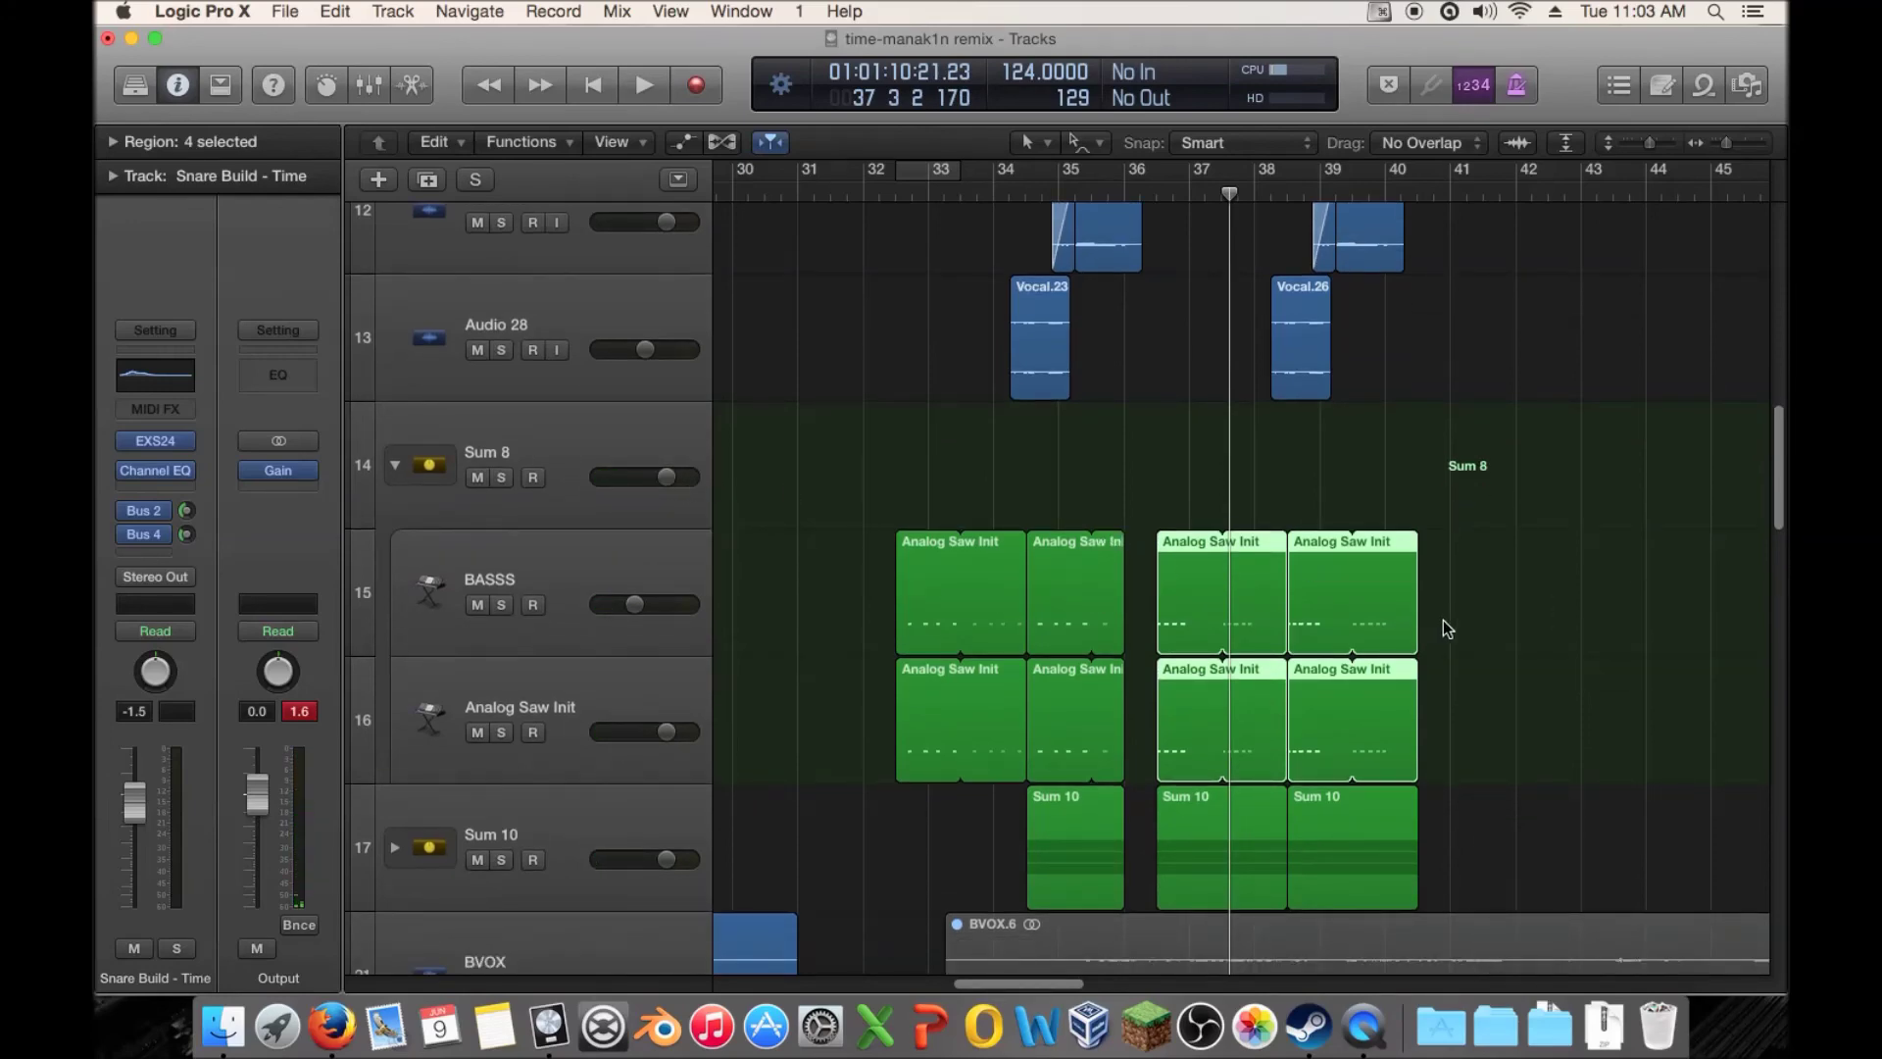
pyautogui.hscroll(3, 1441, 629)
pyautogui.scroll(8, 1441, 614)
pyautogui.scroll(-6, 1441, 614)
pyautogui.scroll(-6, 1433, 614)
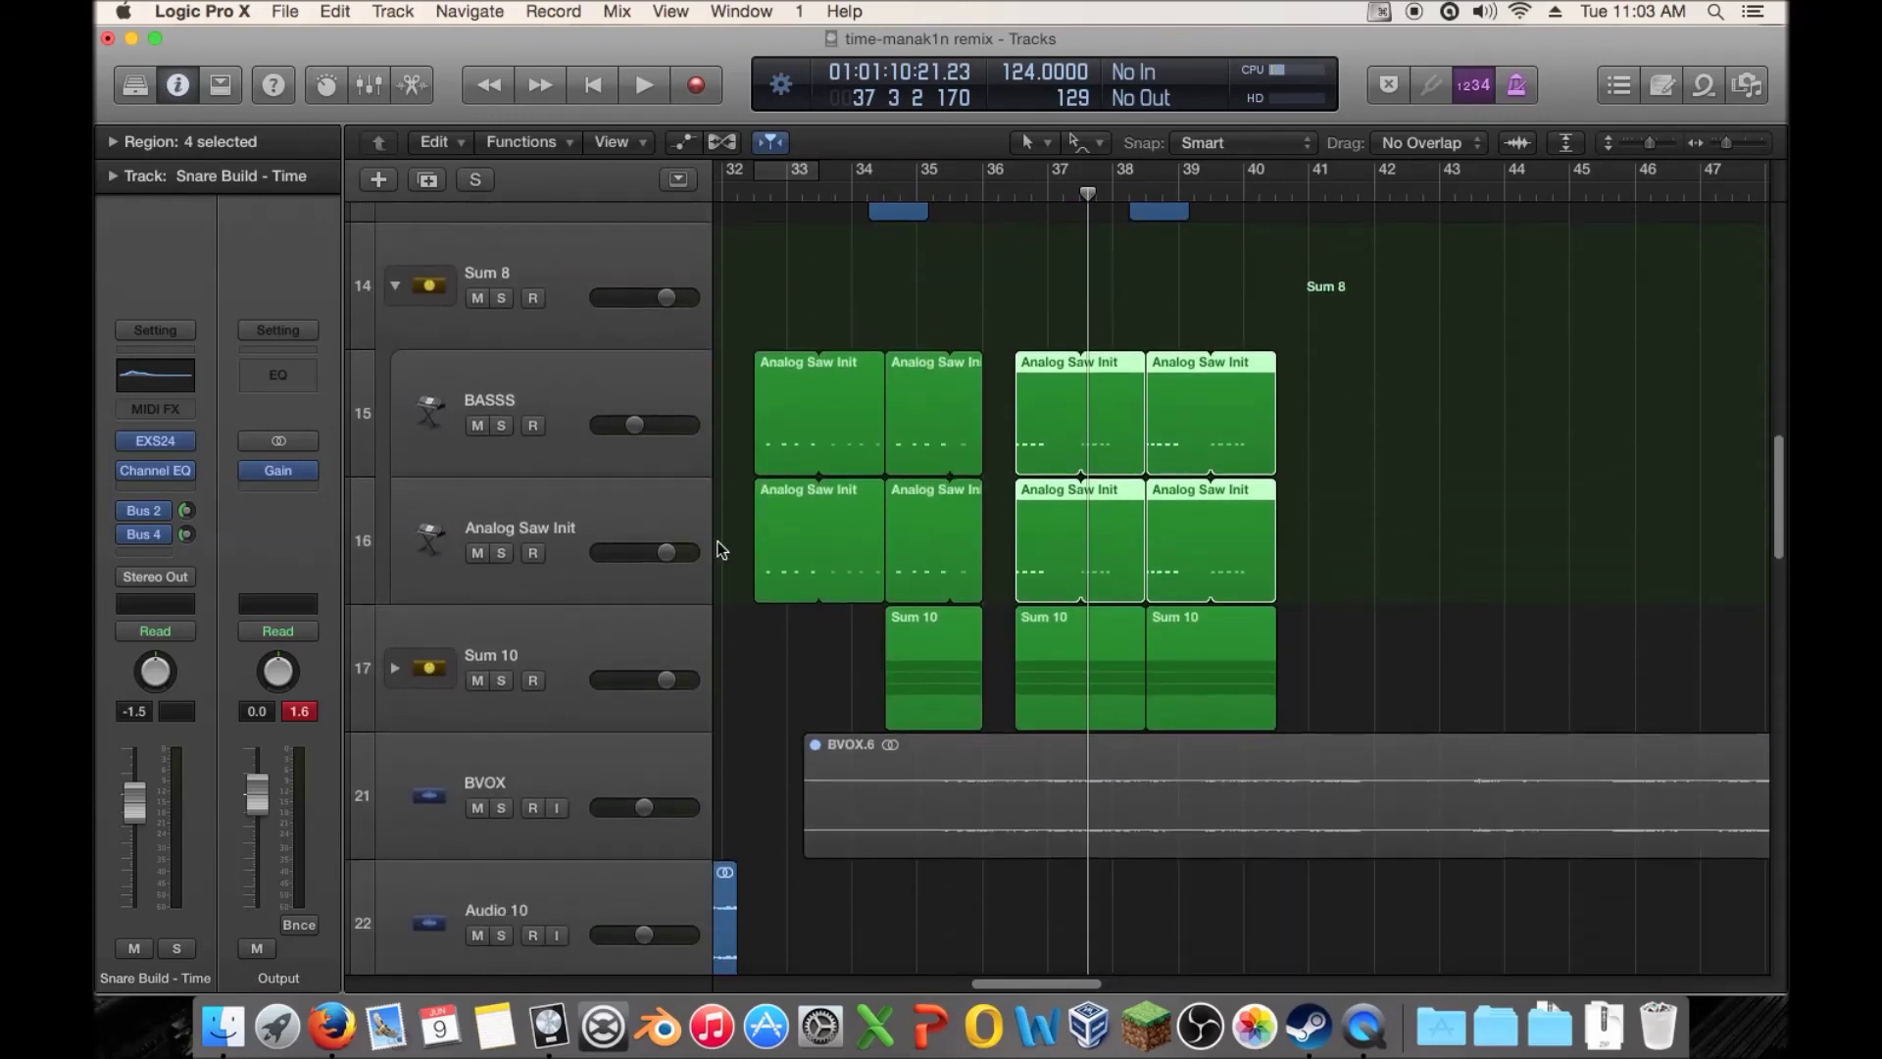
pyautogui.click(396, 287)
pyautogui.scroll(10, 1303, 442)
pyautogui.scroll(1, 1301, 453)
pyautogui.scroll(-6, 1236, 475)
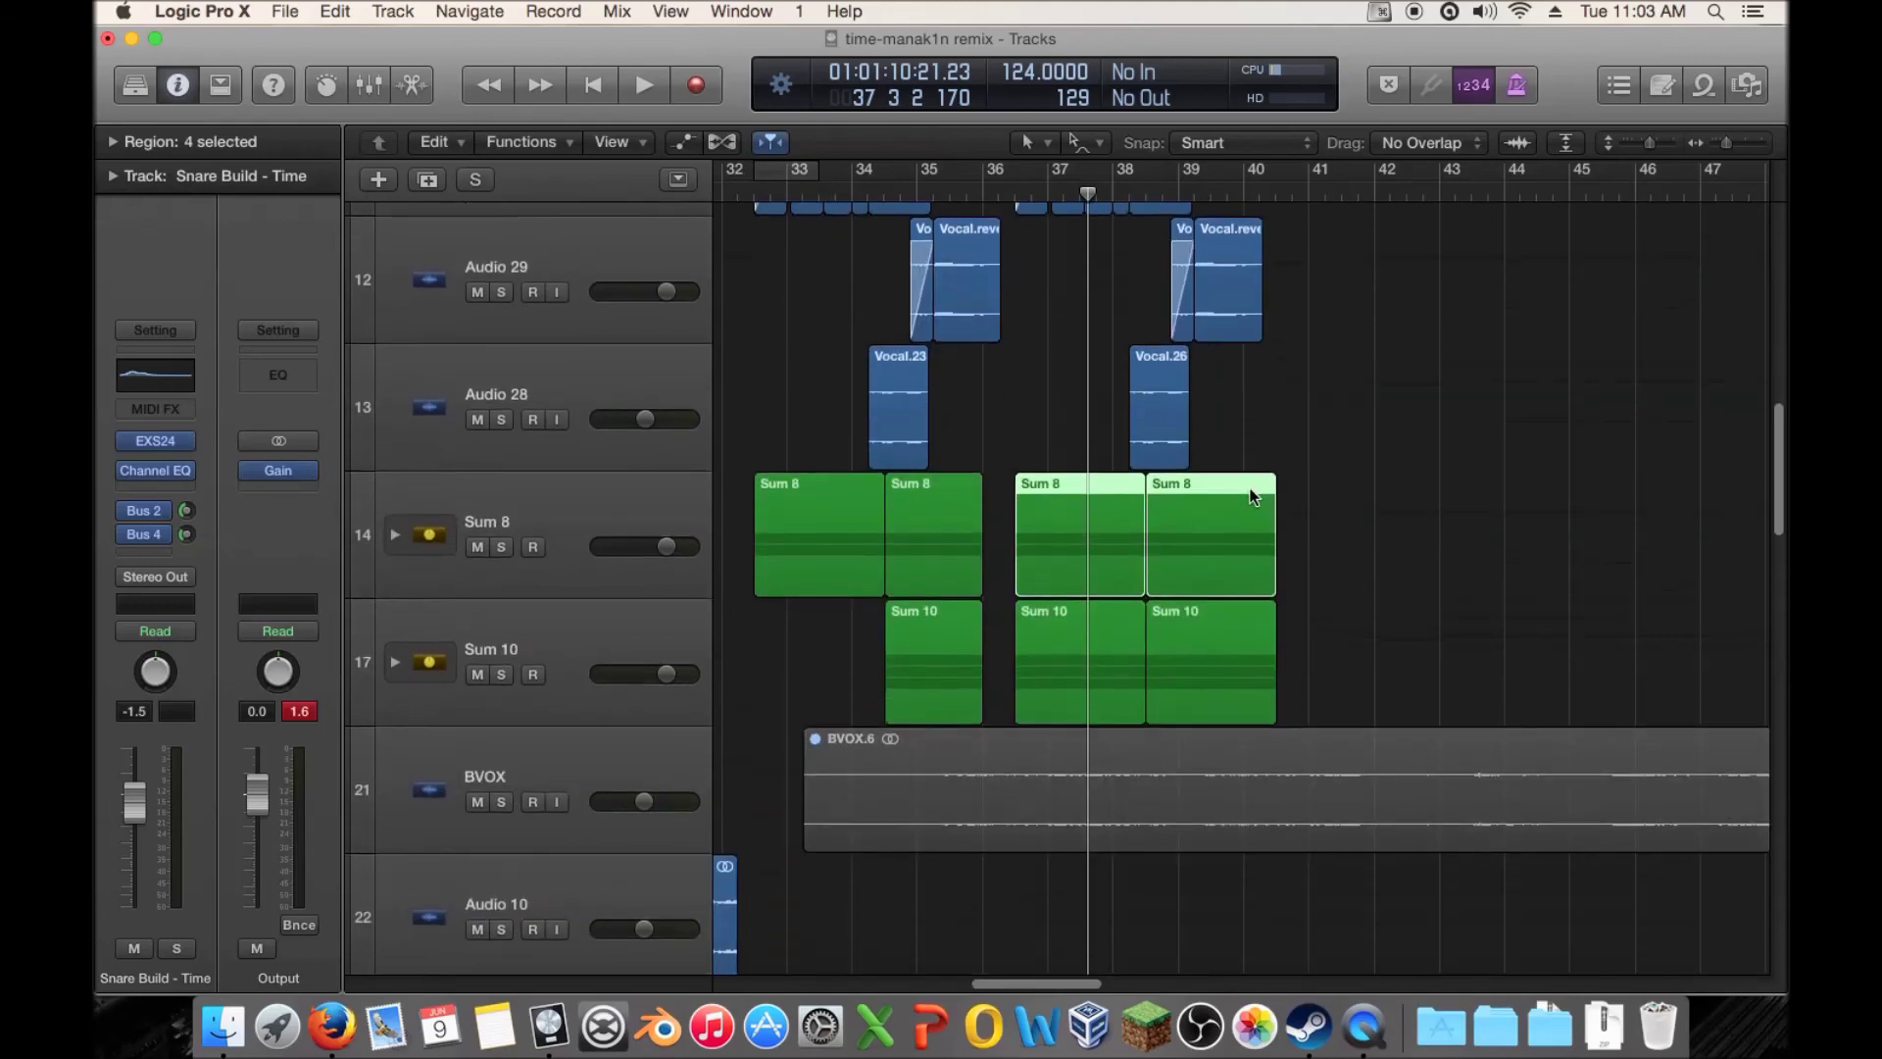
pyautogui.scroll(12, 1200, 532)
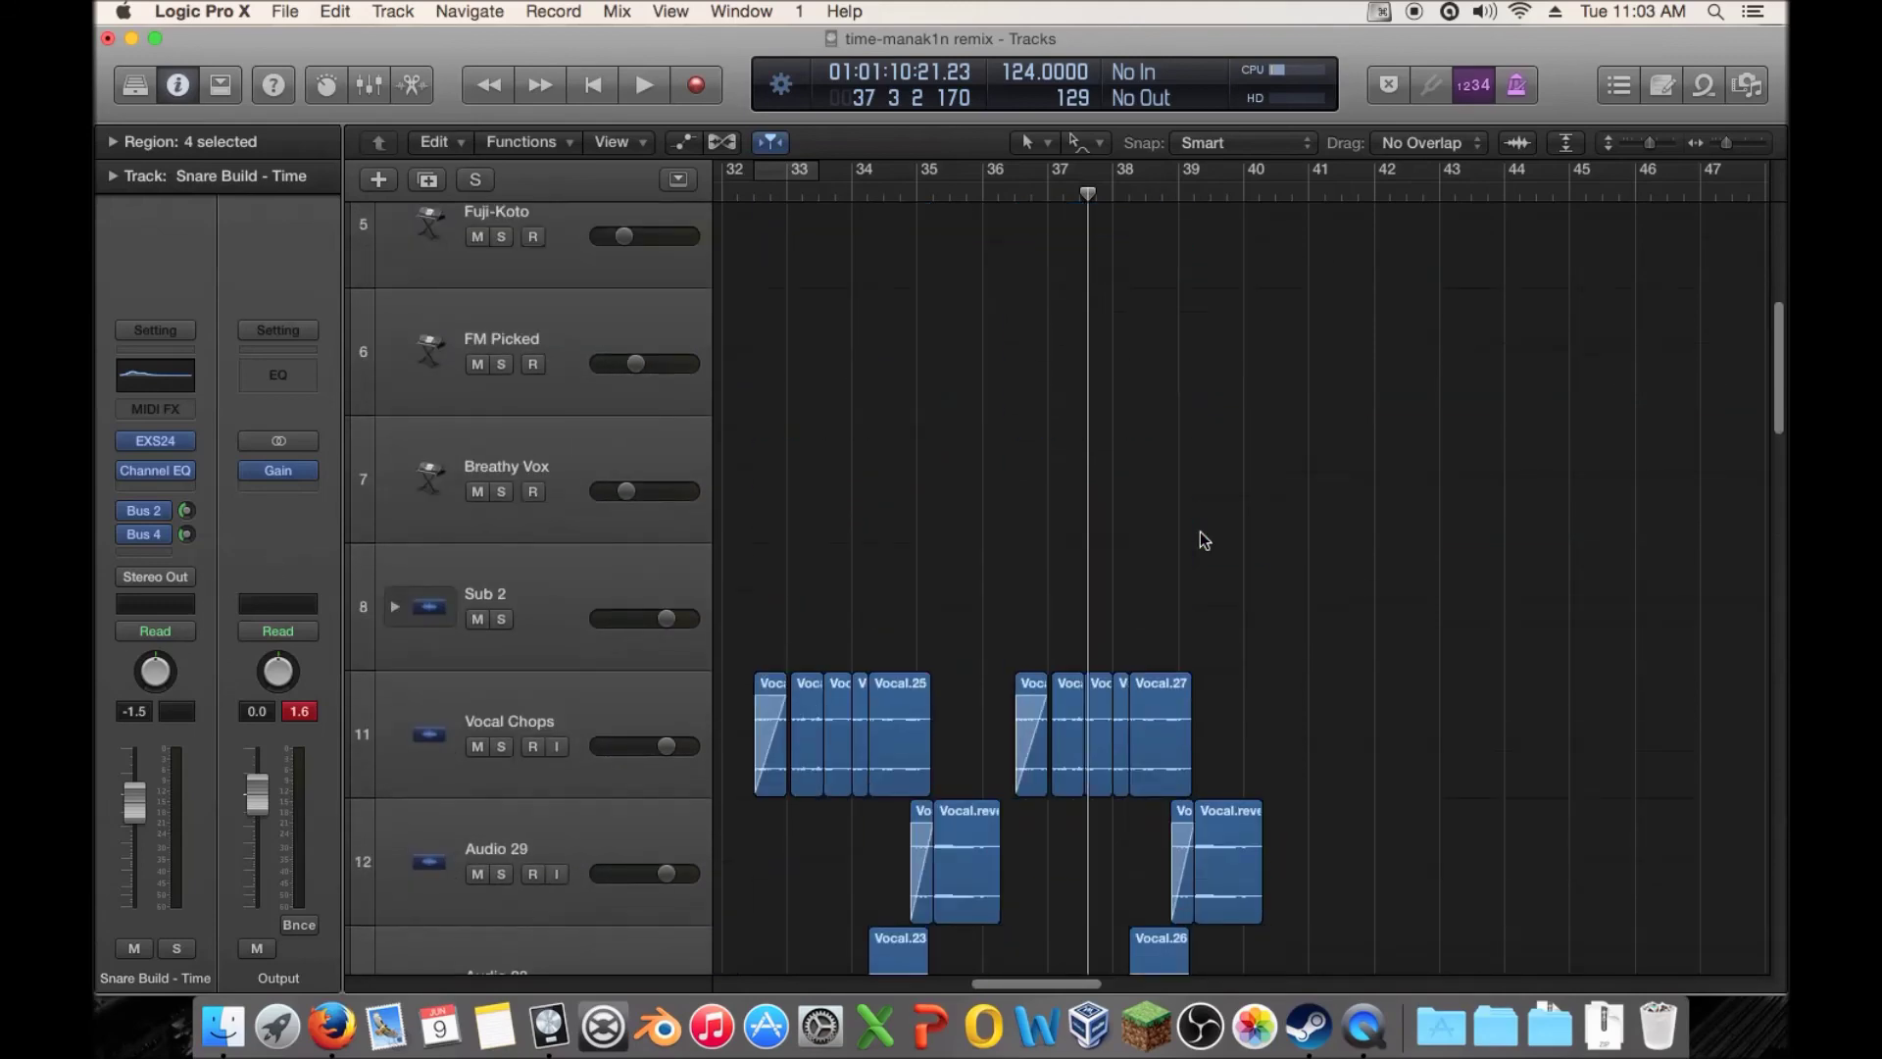
pyautogui.scroll(-13, 1200, 532)
# Expand the Sum 10 track stack, solo it, and select its lowest Analog Saw Init track, track 20
pyautogui.click(395, 604)
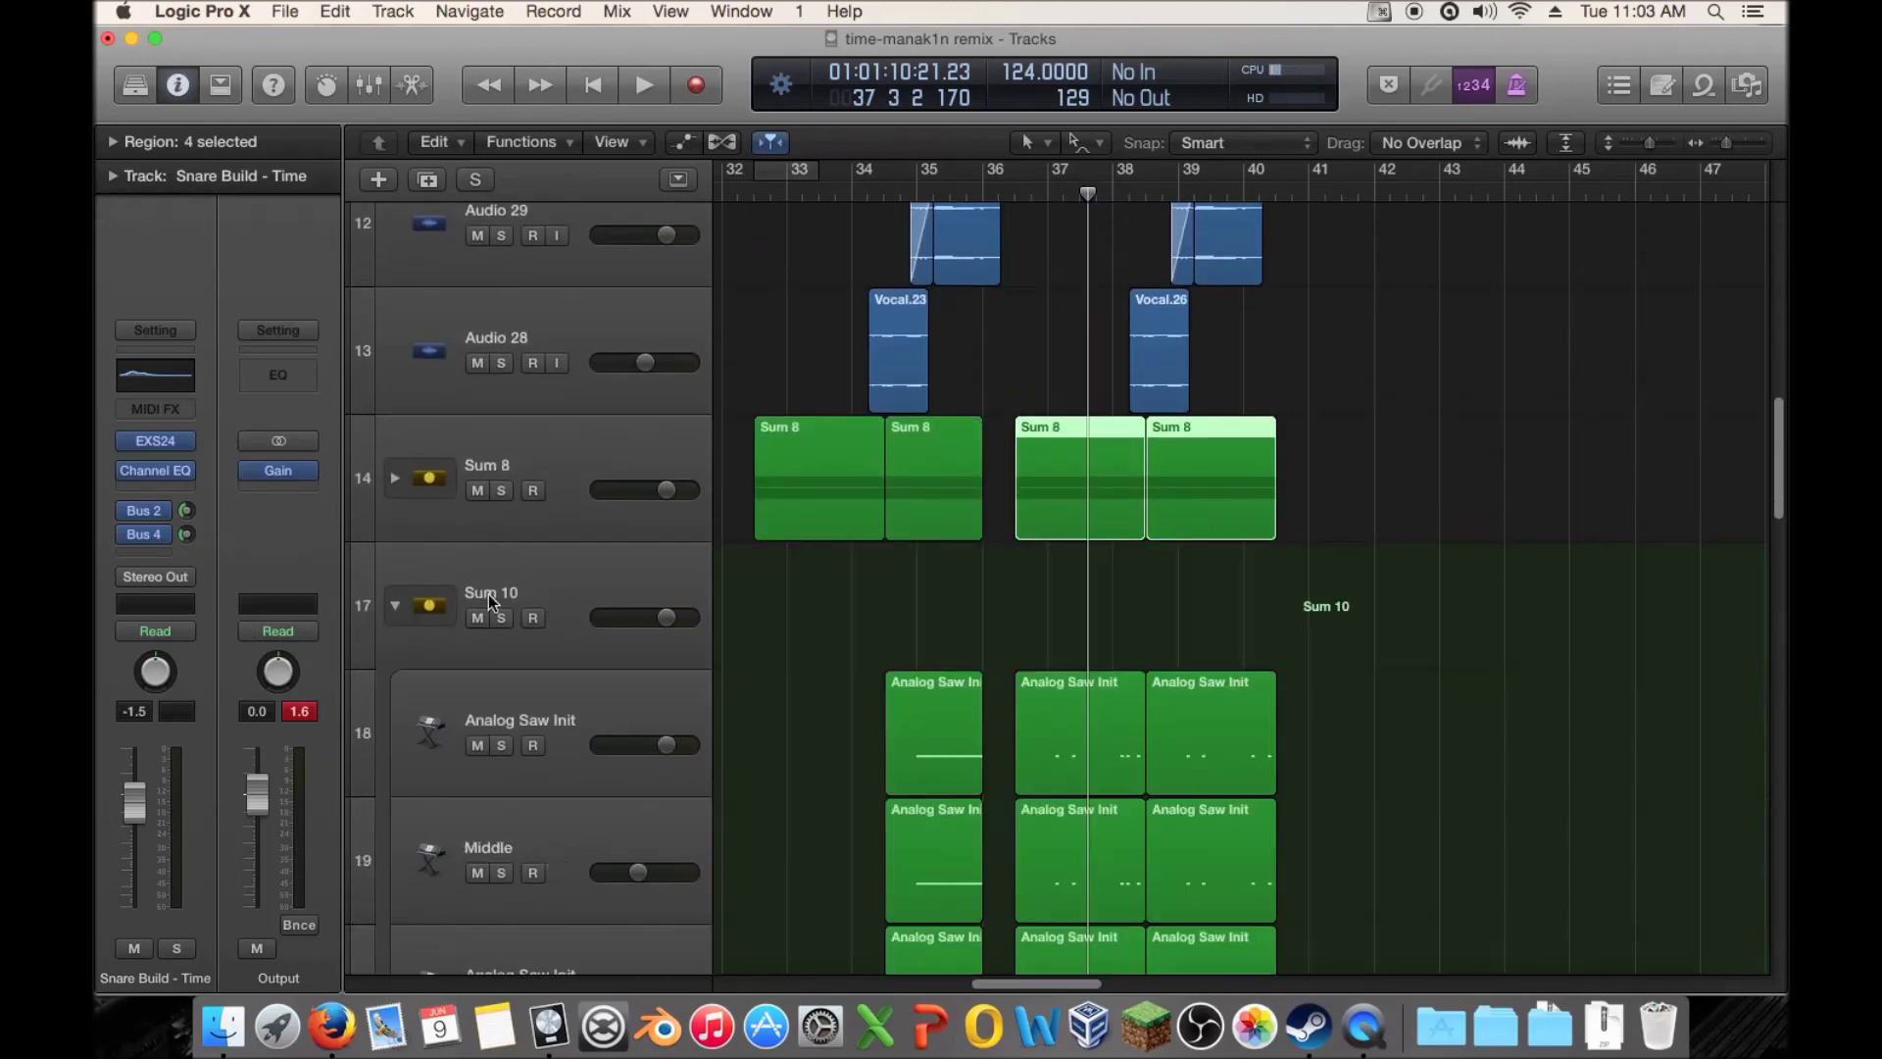
pyautogui.click(489, 594)
pyautogui.scroll(-4, 882, 645)
pyautogui.click(502, 417)
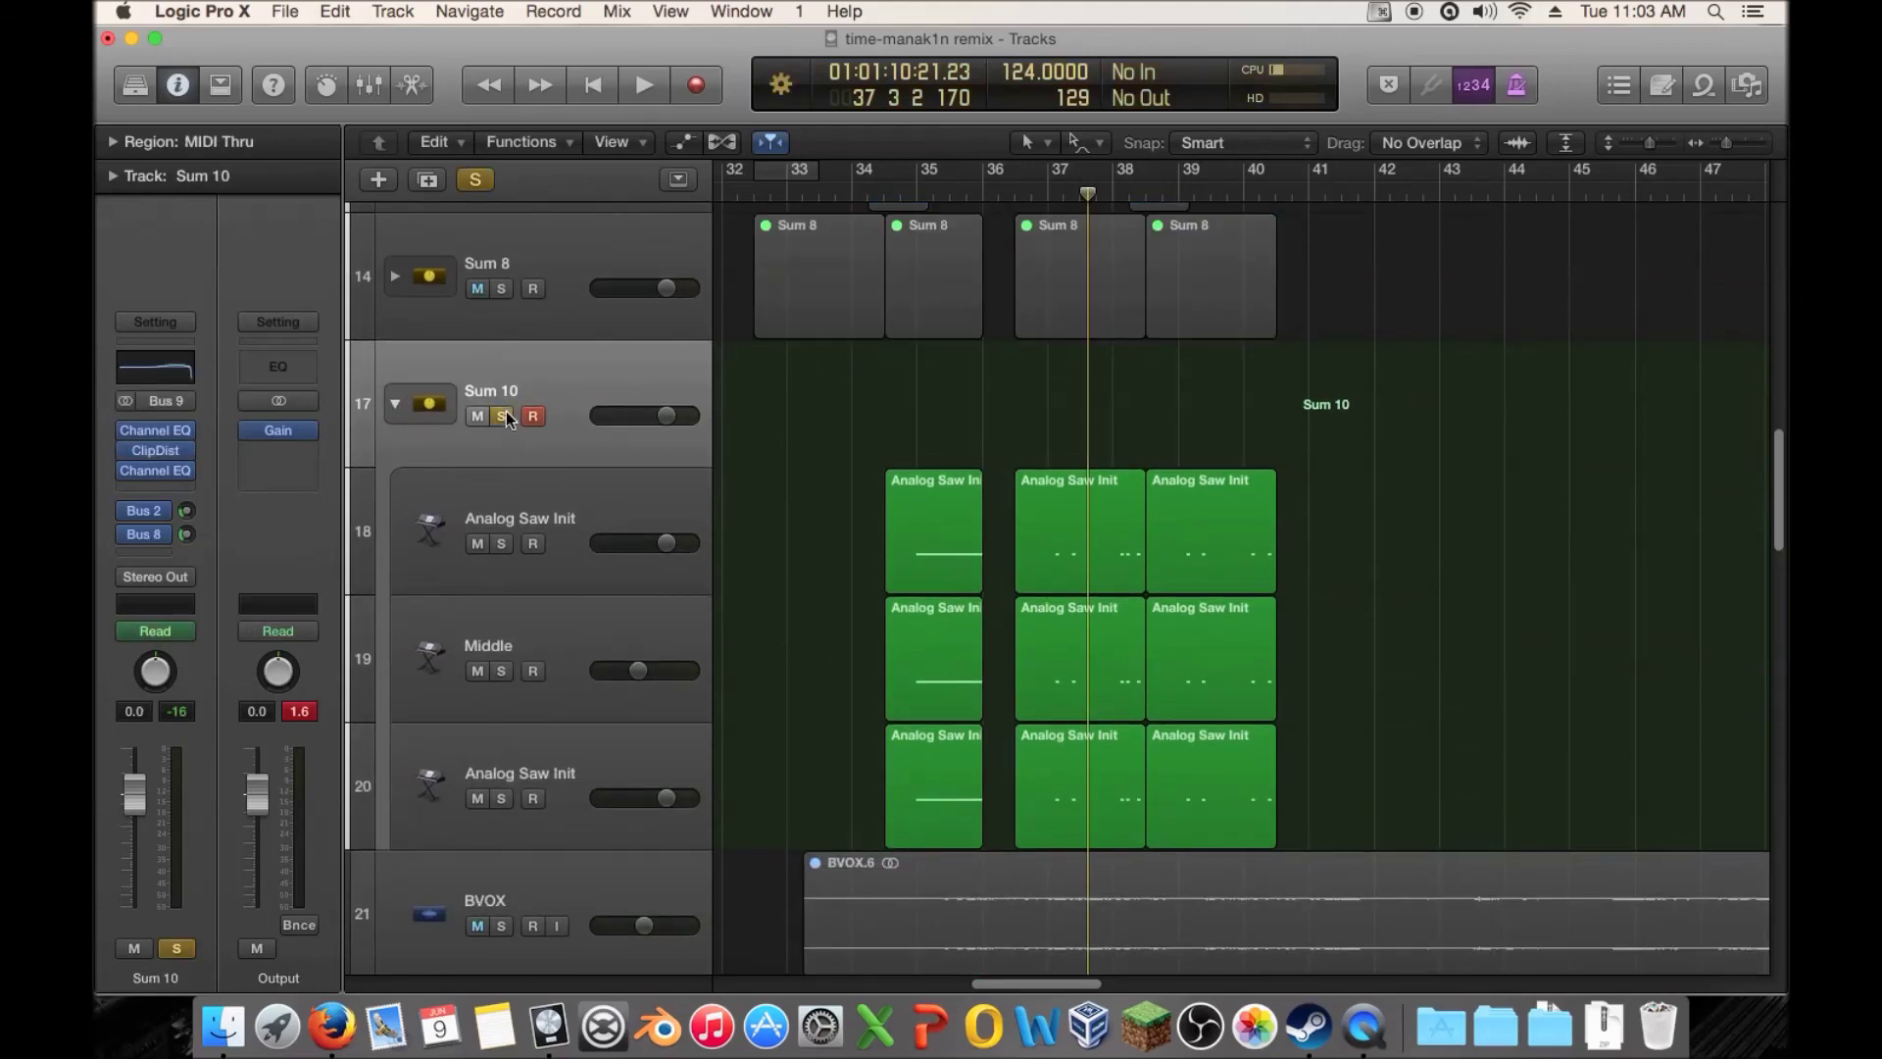
pyautogui.click(521, 756)
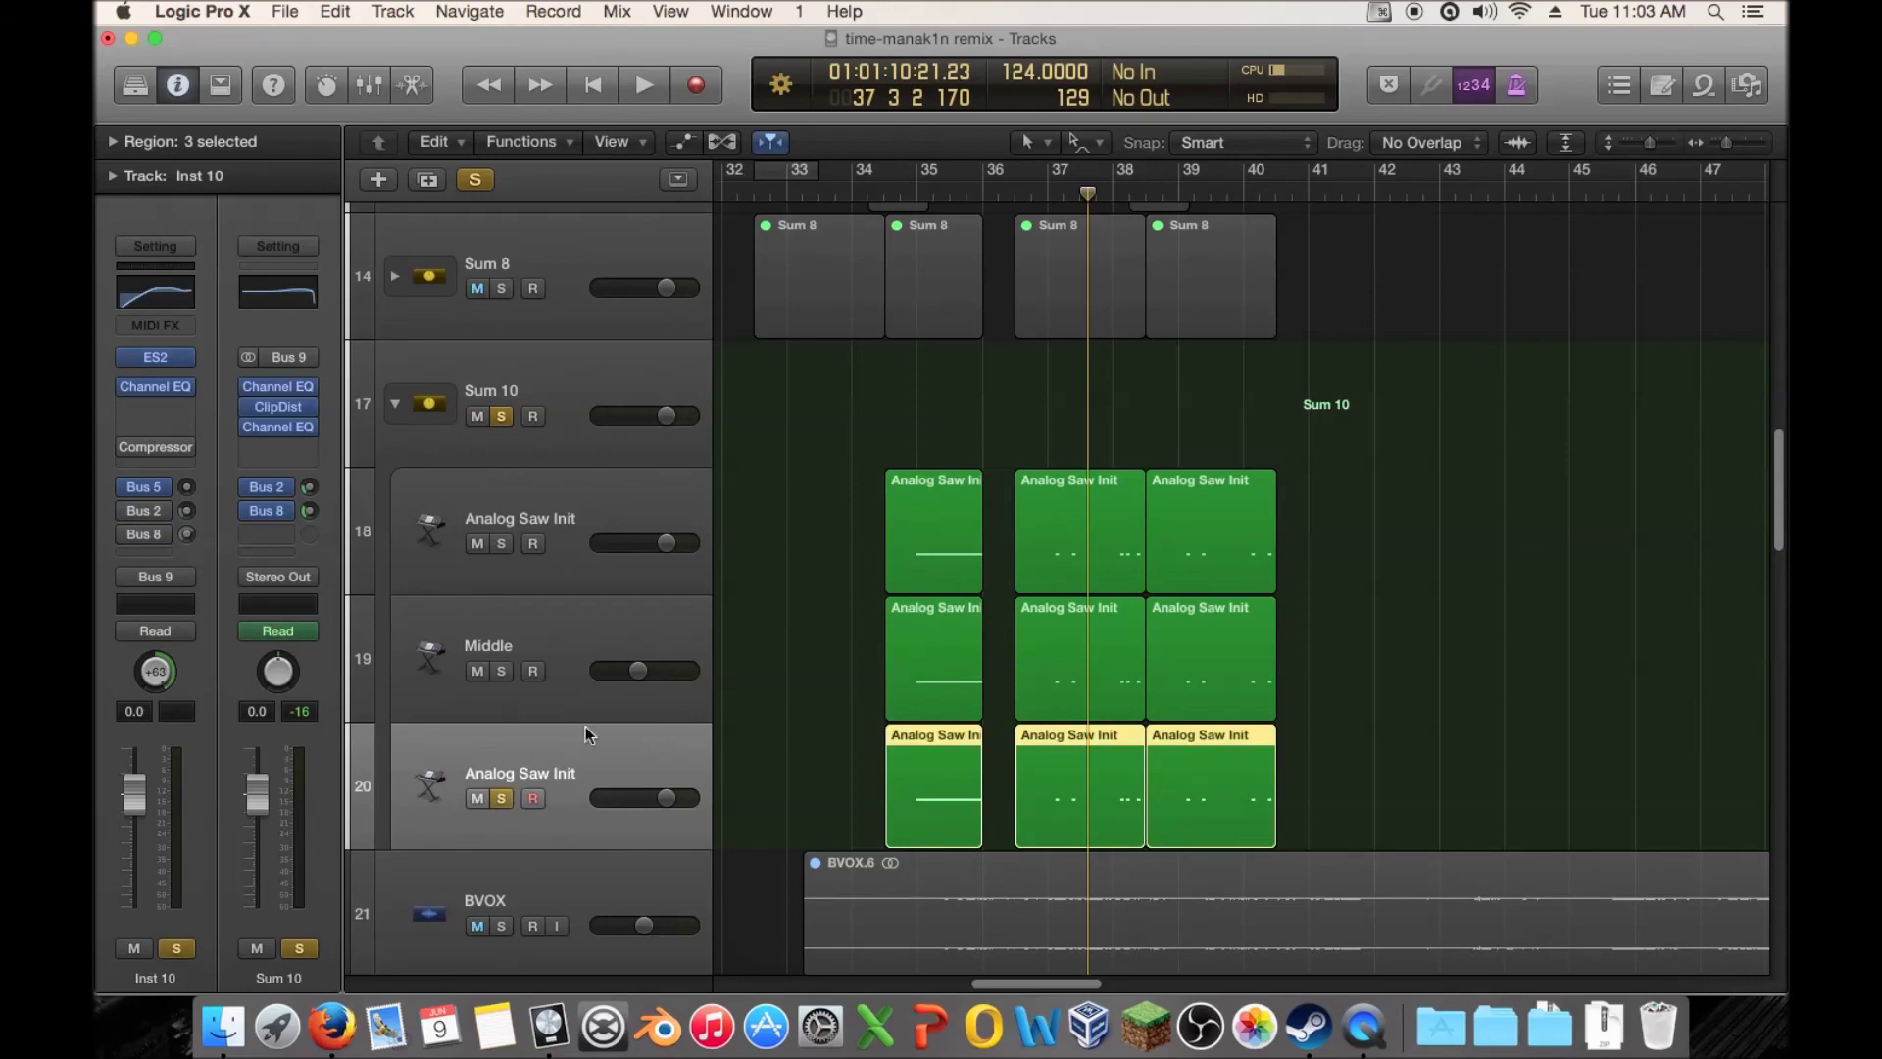
# Play the soloed Sum 10 stack from around 37 3 and turn off its solo
pyautogui.click(1066, 201)
pyautogui.press('space')
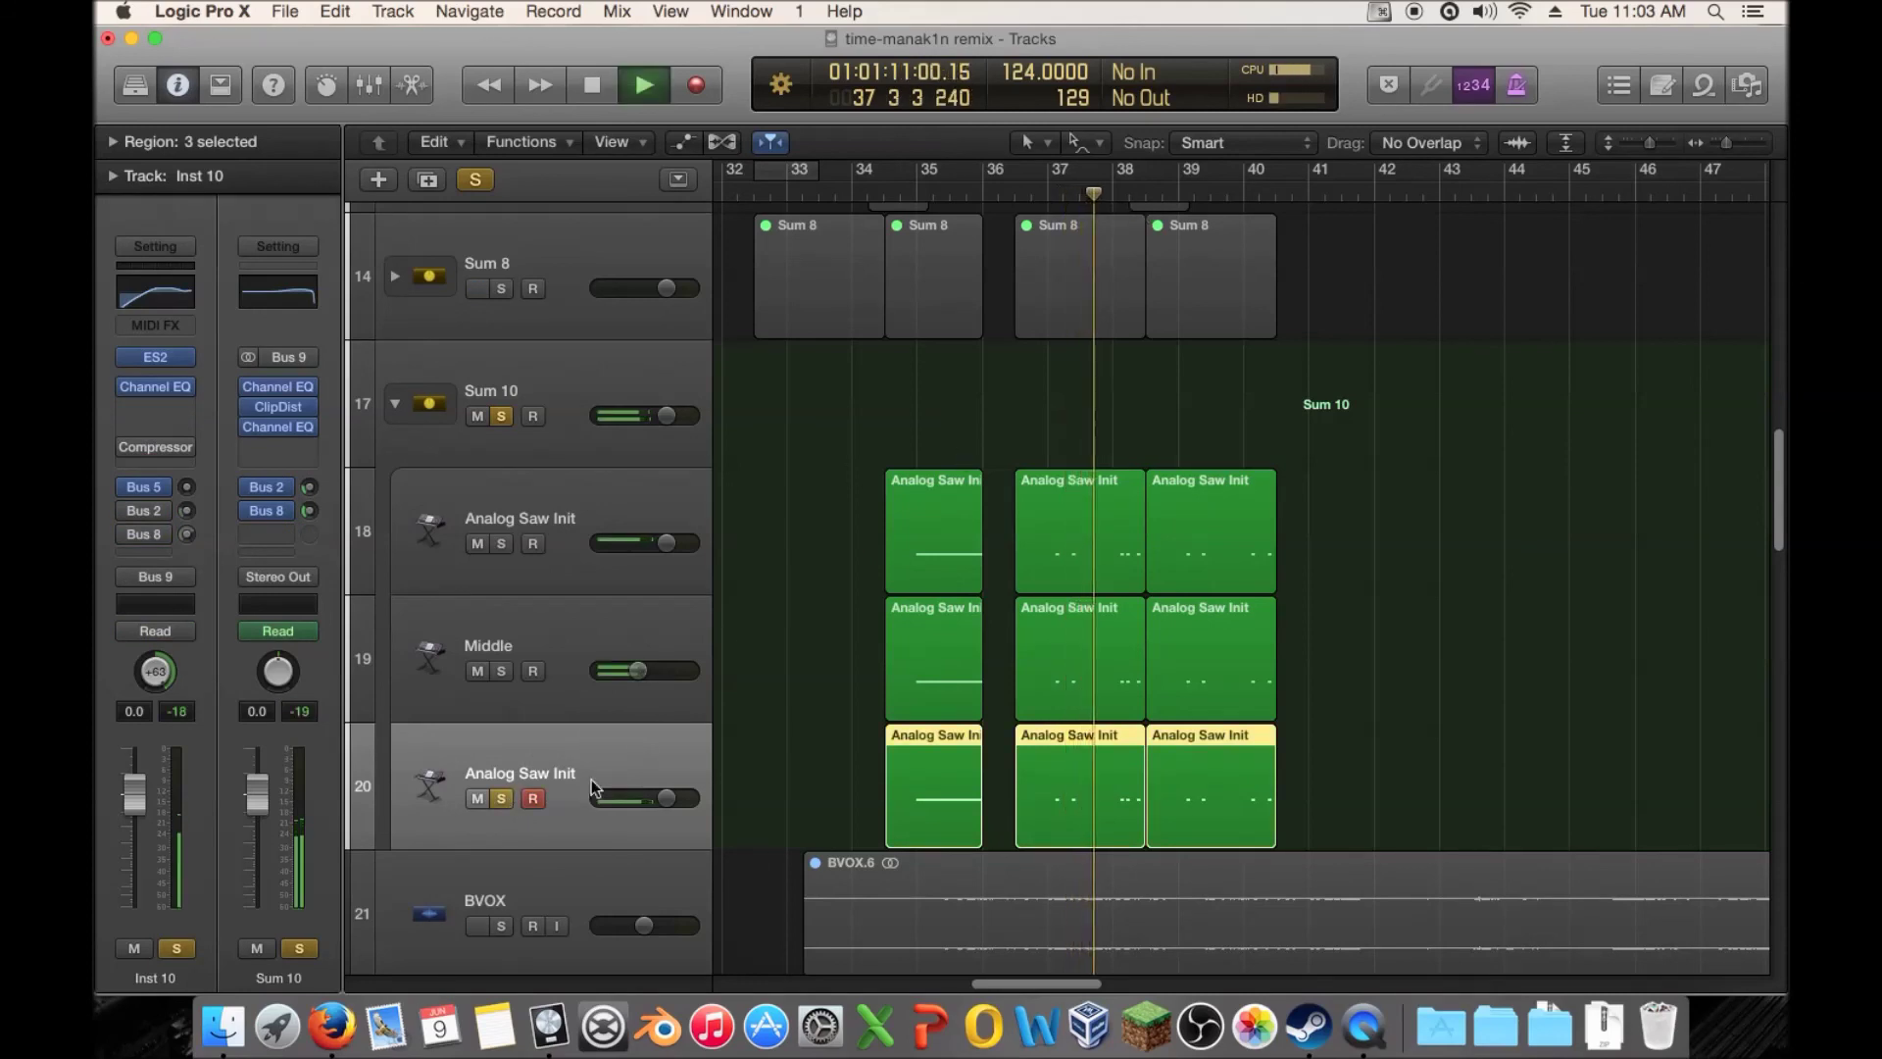
pyautogui.press('space')
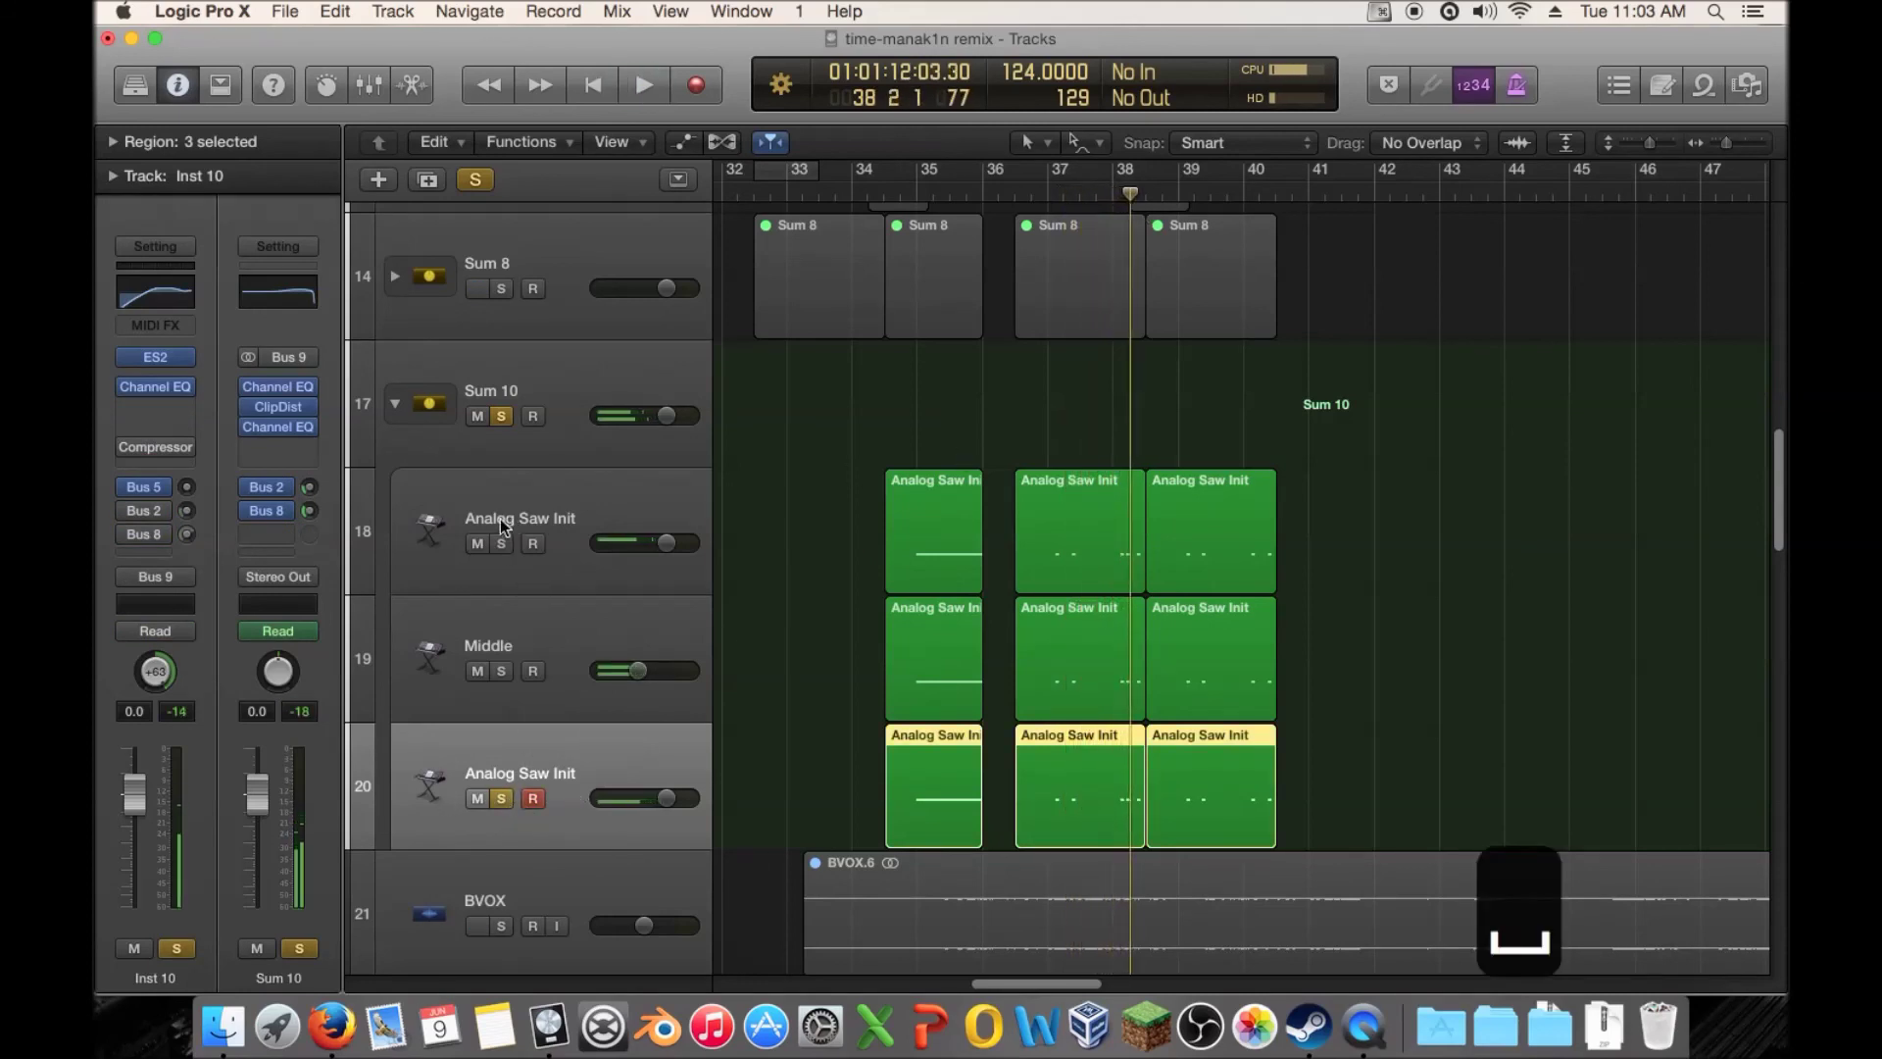
pyautogui.click(501, 416)
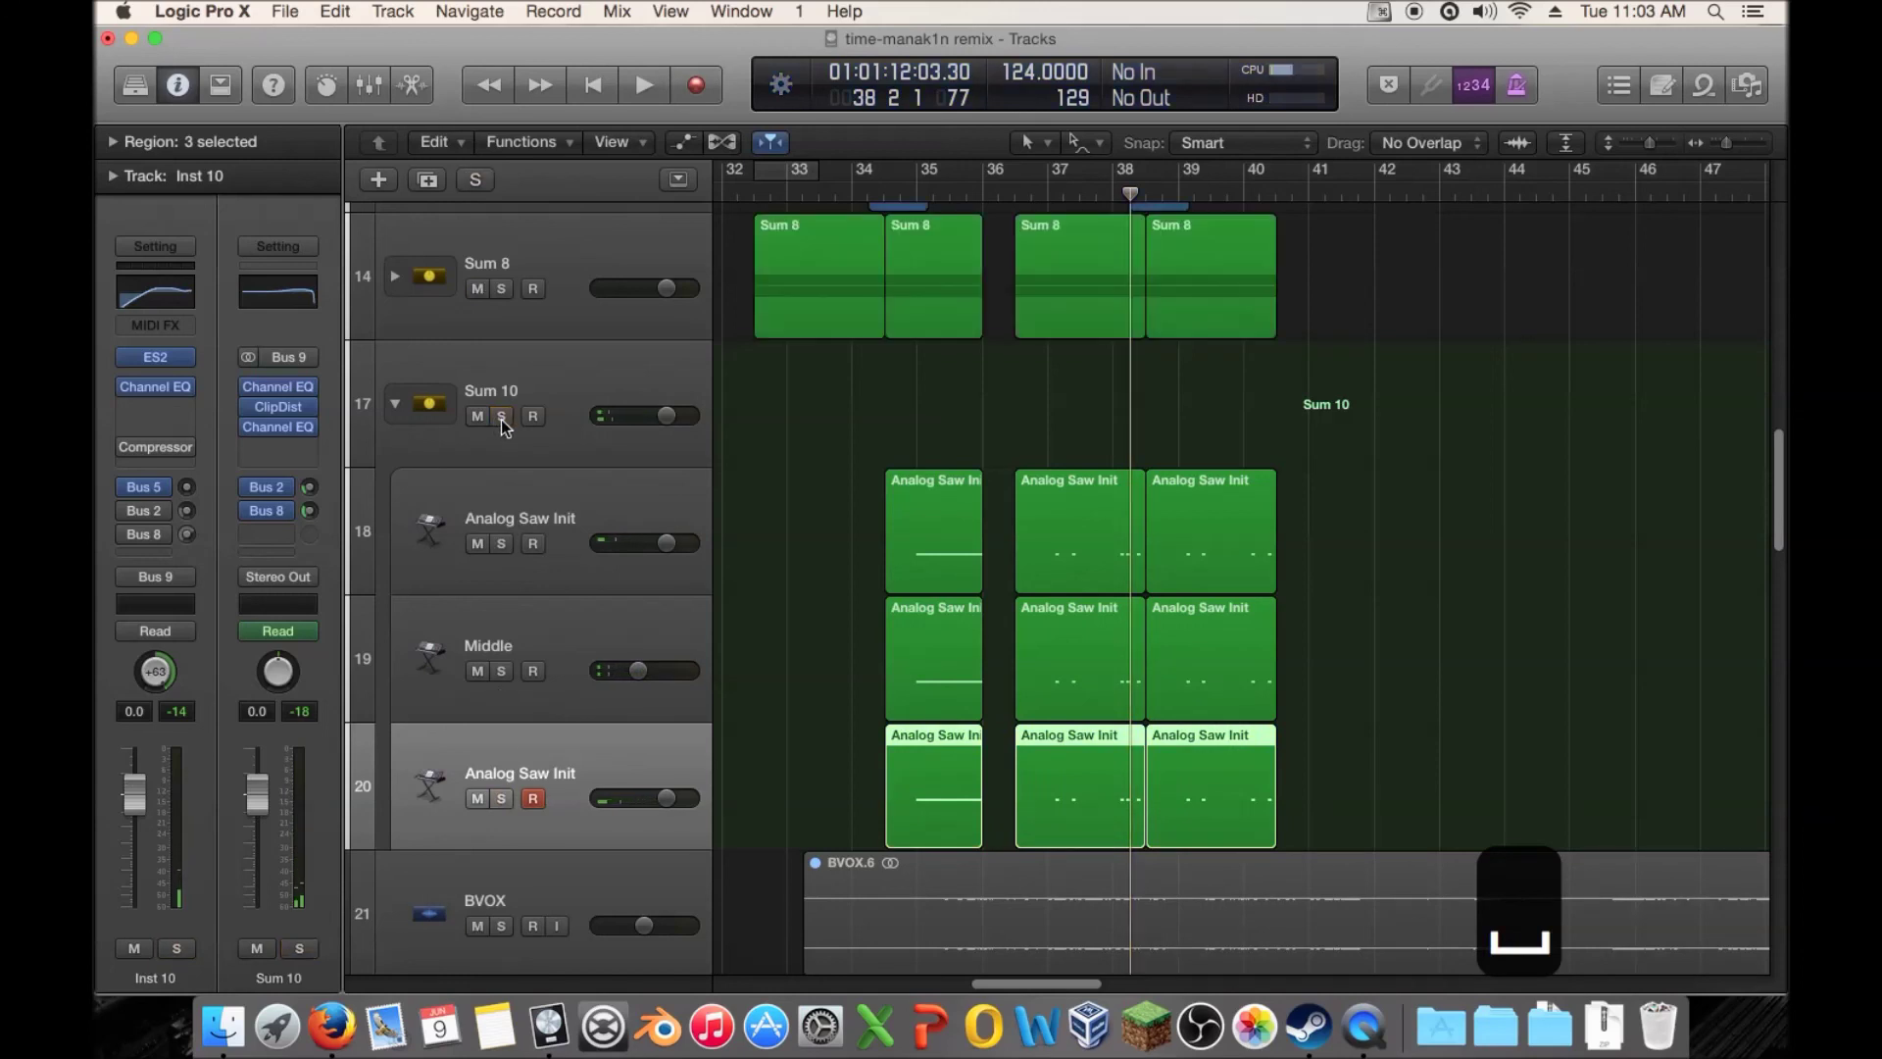
# Listen to track 20, the lowest Analog Saw Init layer, on its own around bar 38 and unsolo it
pyautogui.click(501, 798)
pyautogui.press('space')
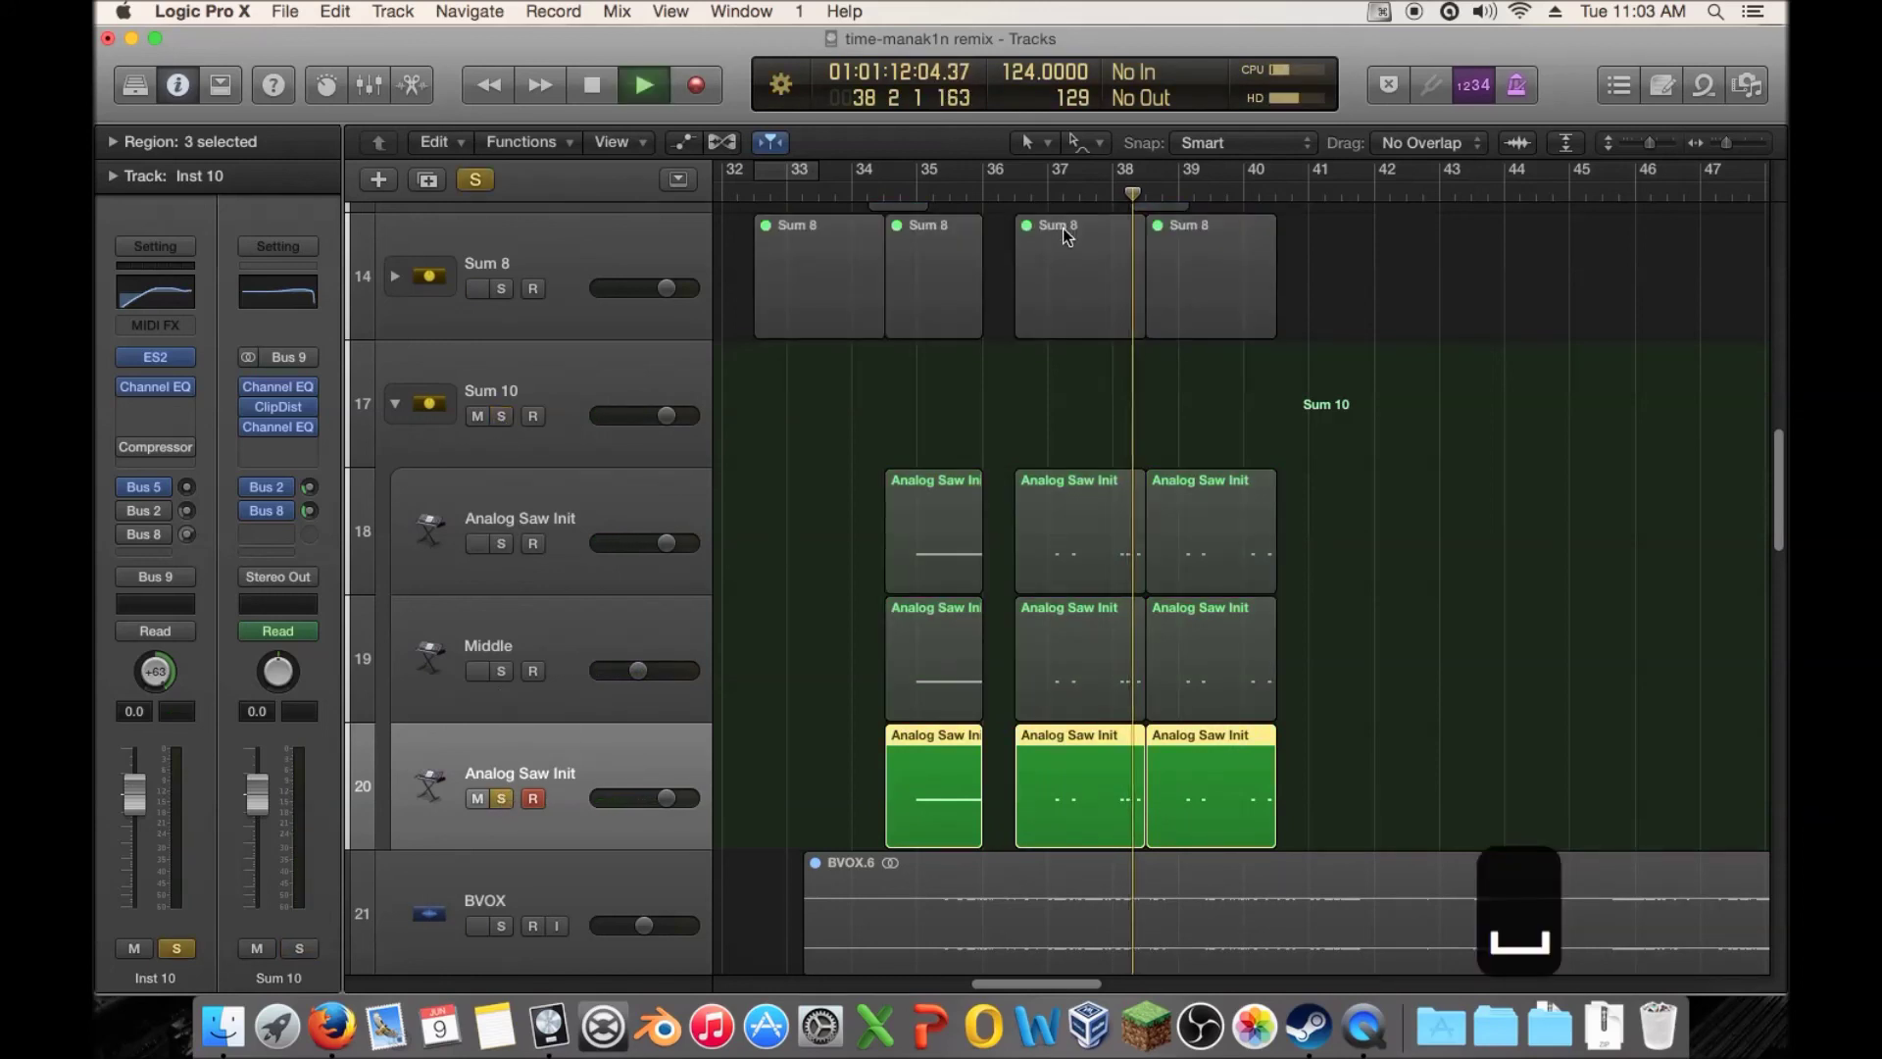
pyautogui.click(502, 798)
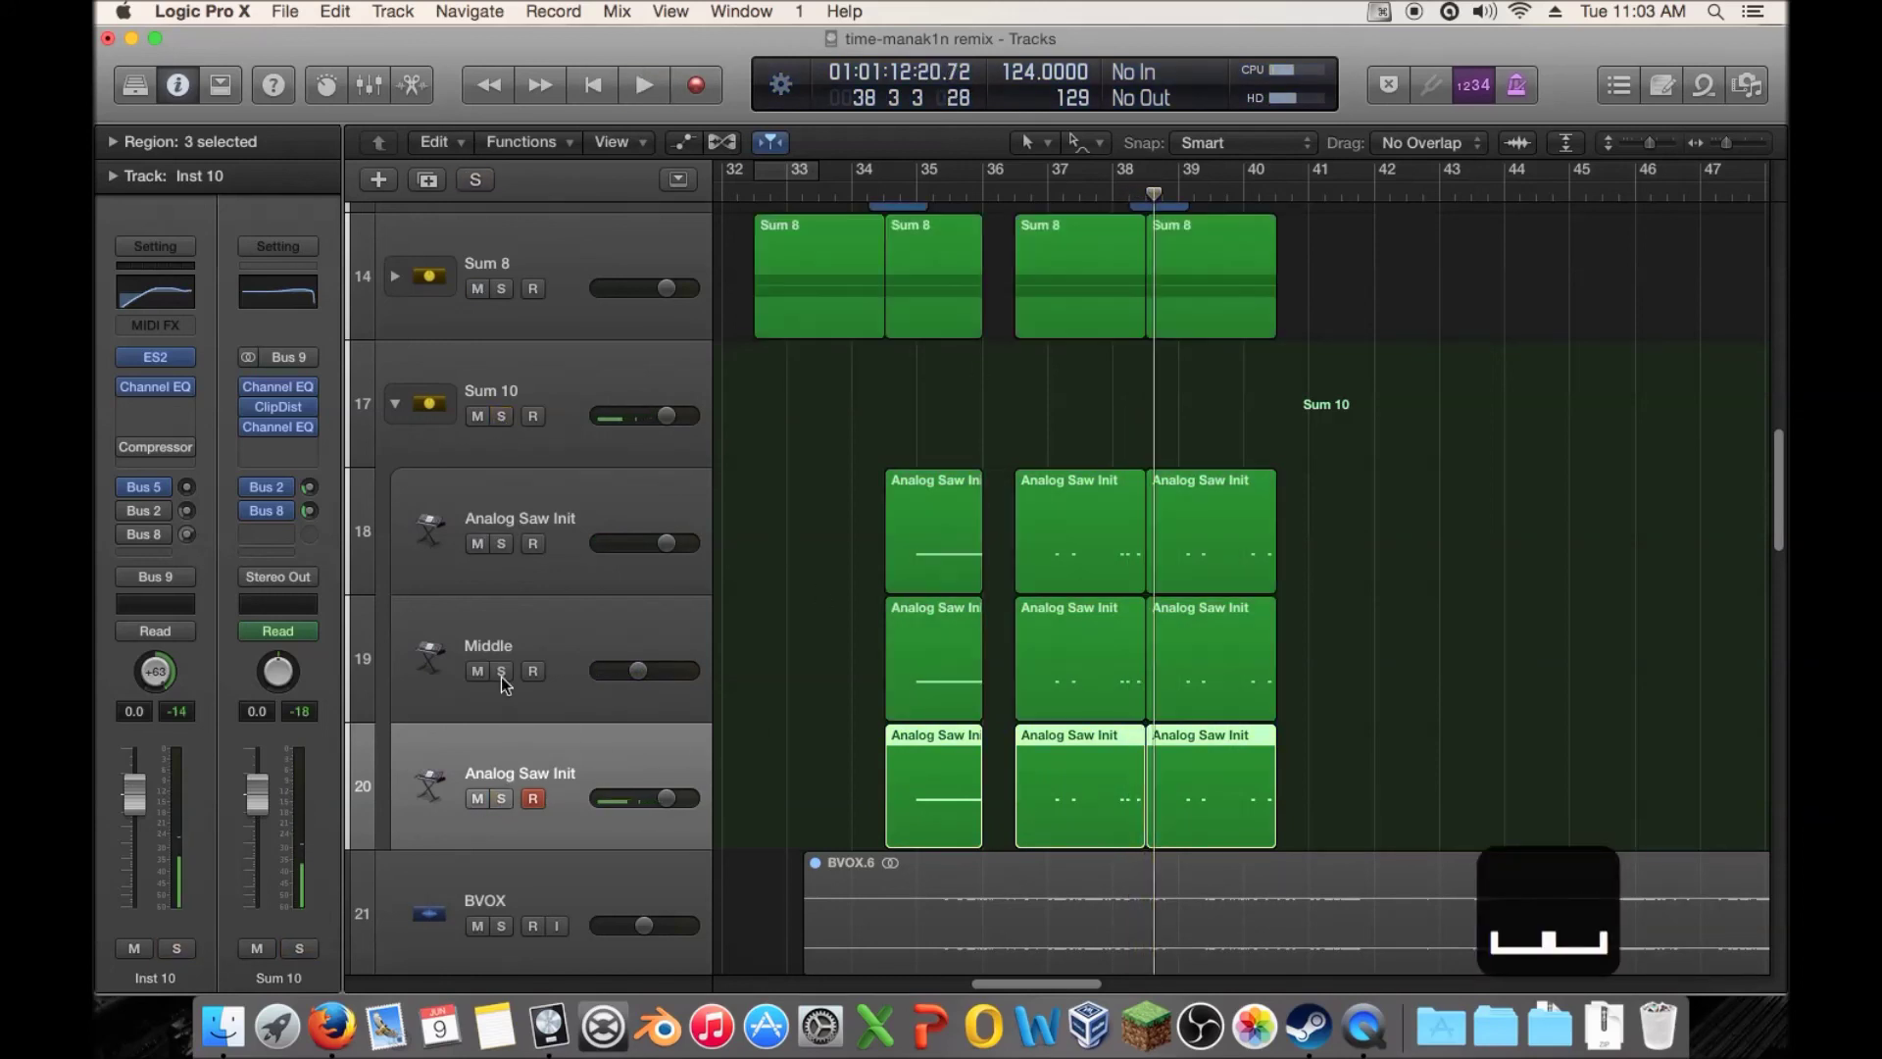
# Play all three Sum 10 layers soloed together from around bar 37, and leave only the Middle track soloed
pyautogui.moveTo(510, 538); pyautogui.dragTo(504, 798)
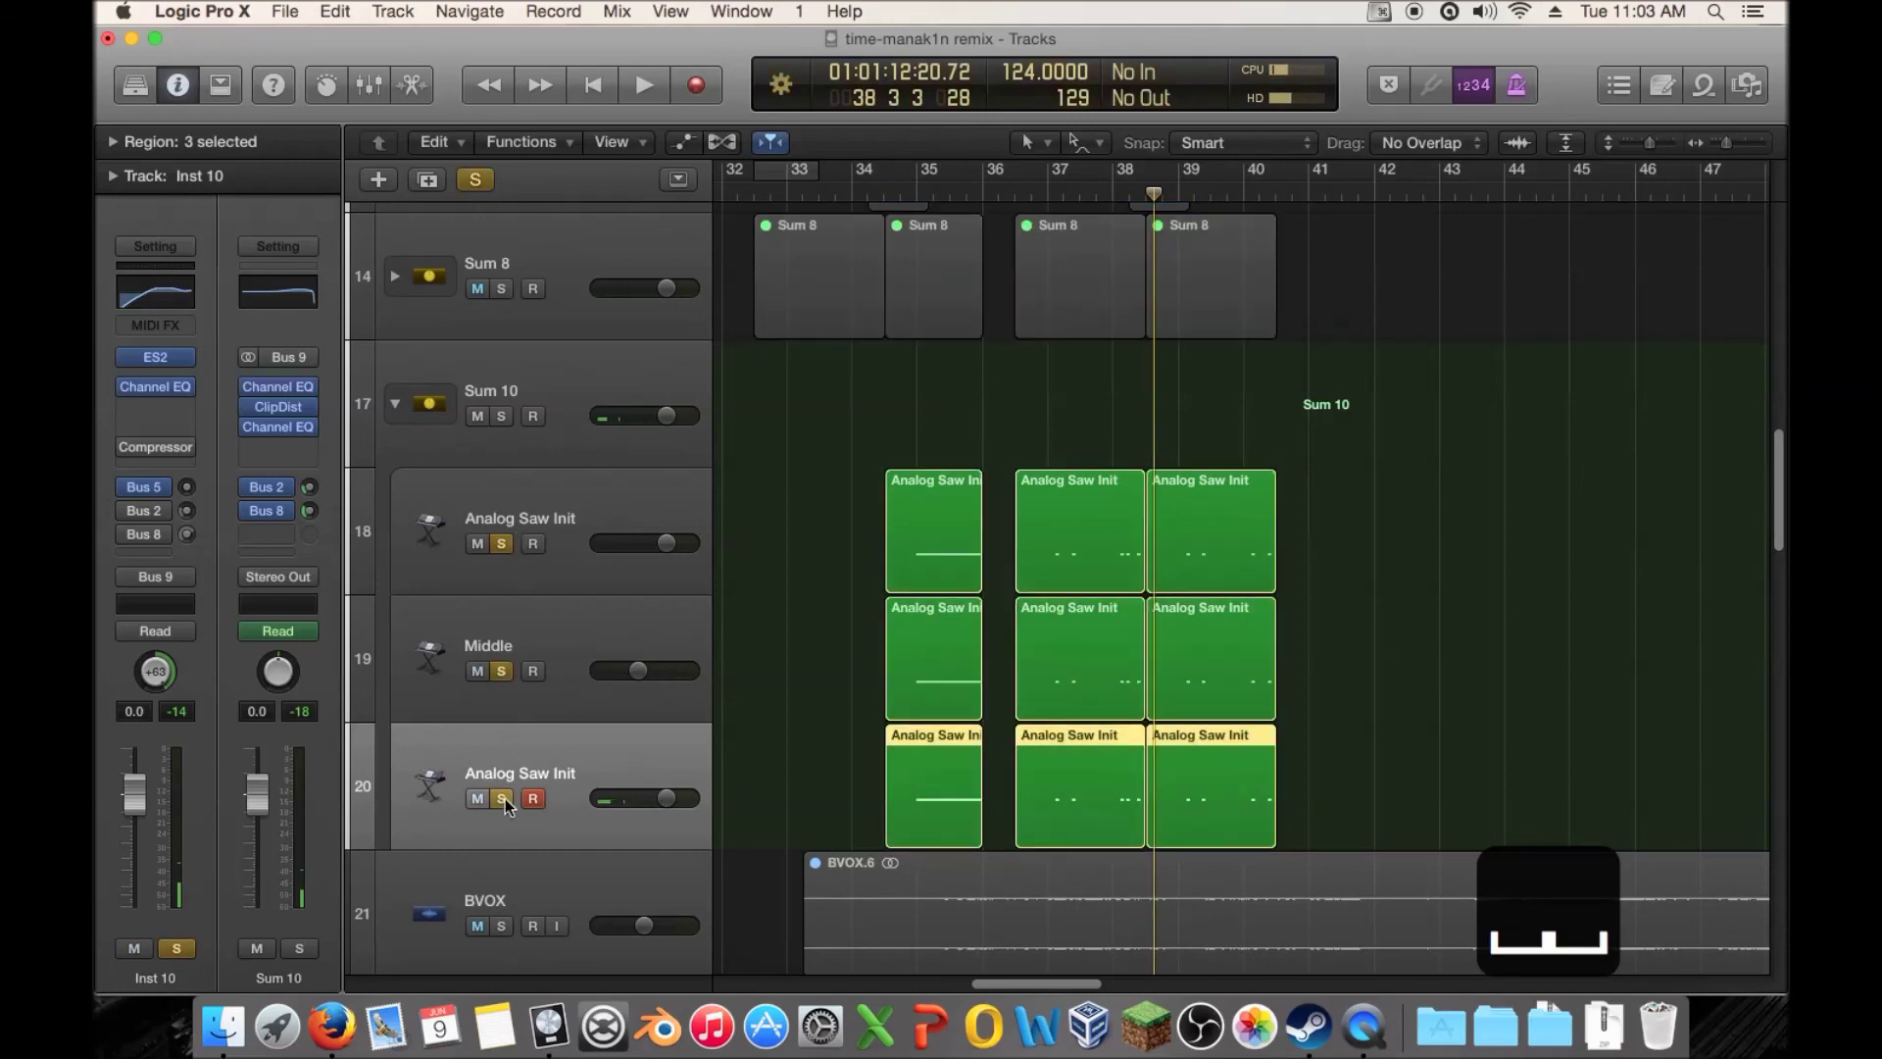
pyautogui.click(1043, 198)
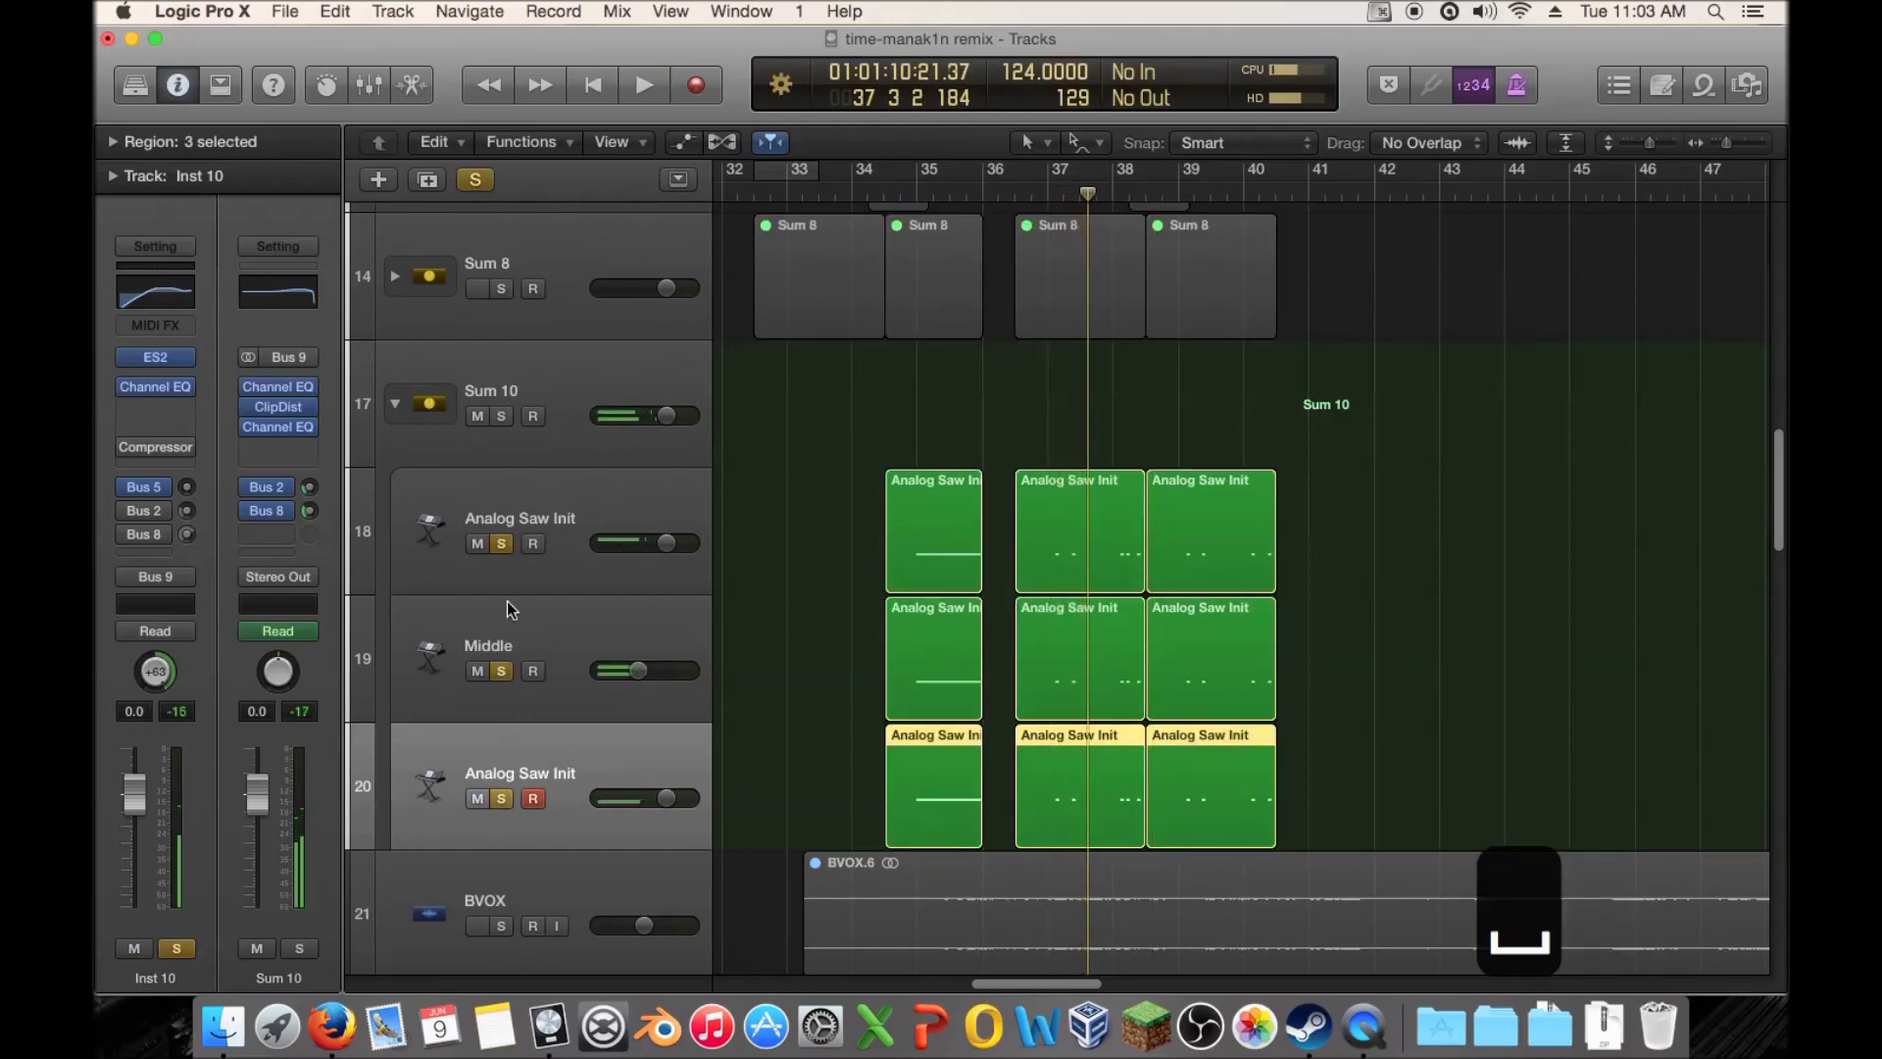
pyautogui.click(501, 798)
pyautogui.click(501, 543)
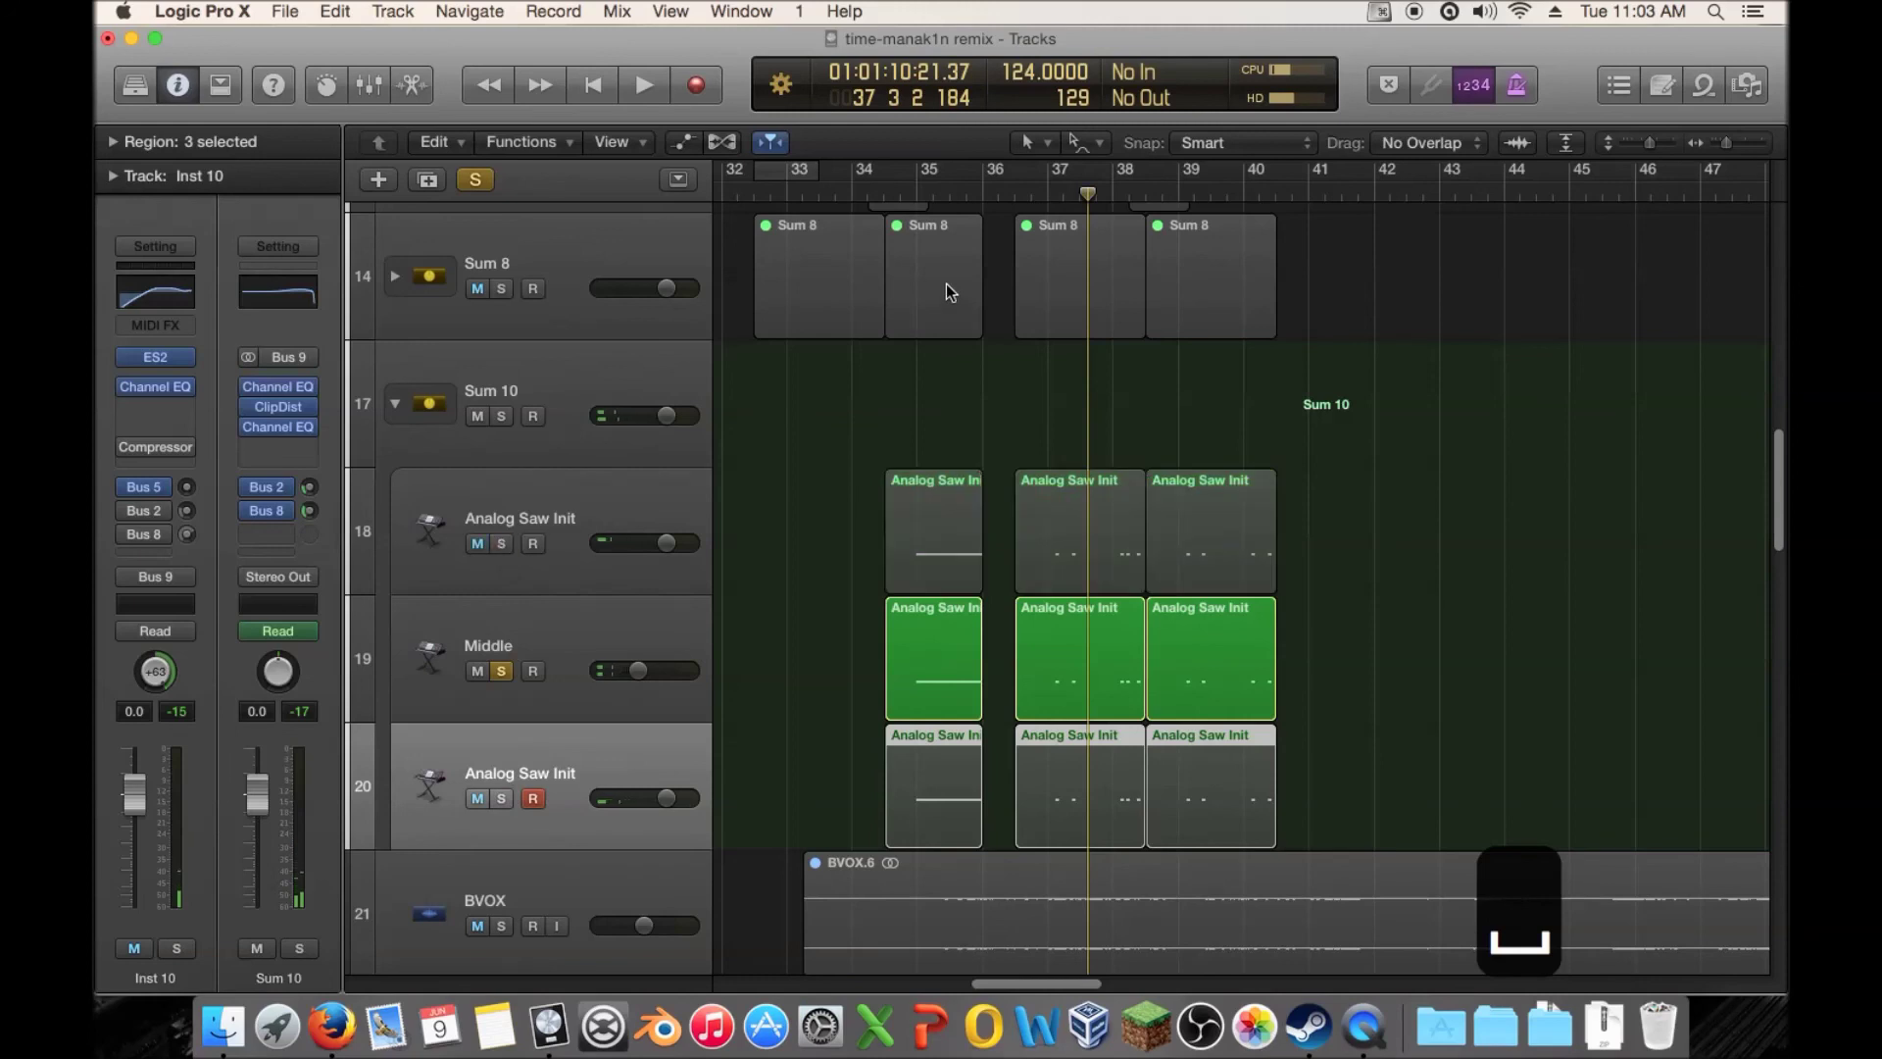
# Play the Middle layer alone from around bar 37, select its track, and turn off its solo
pyautogui.click(1046, 188)
pyautogui.press('space')
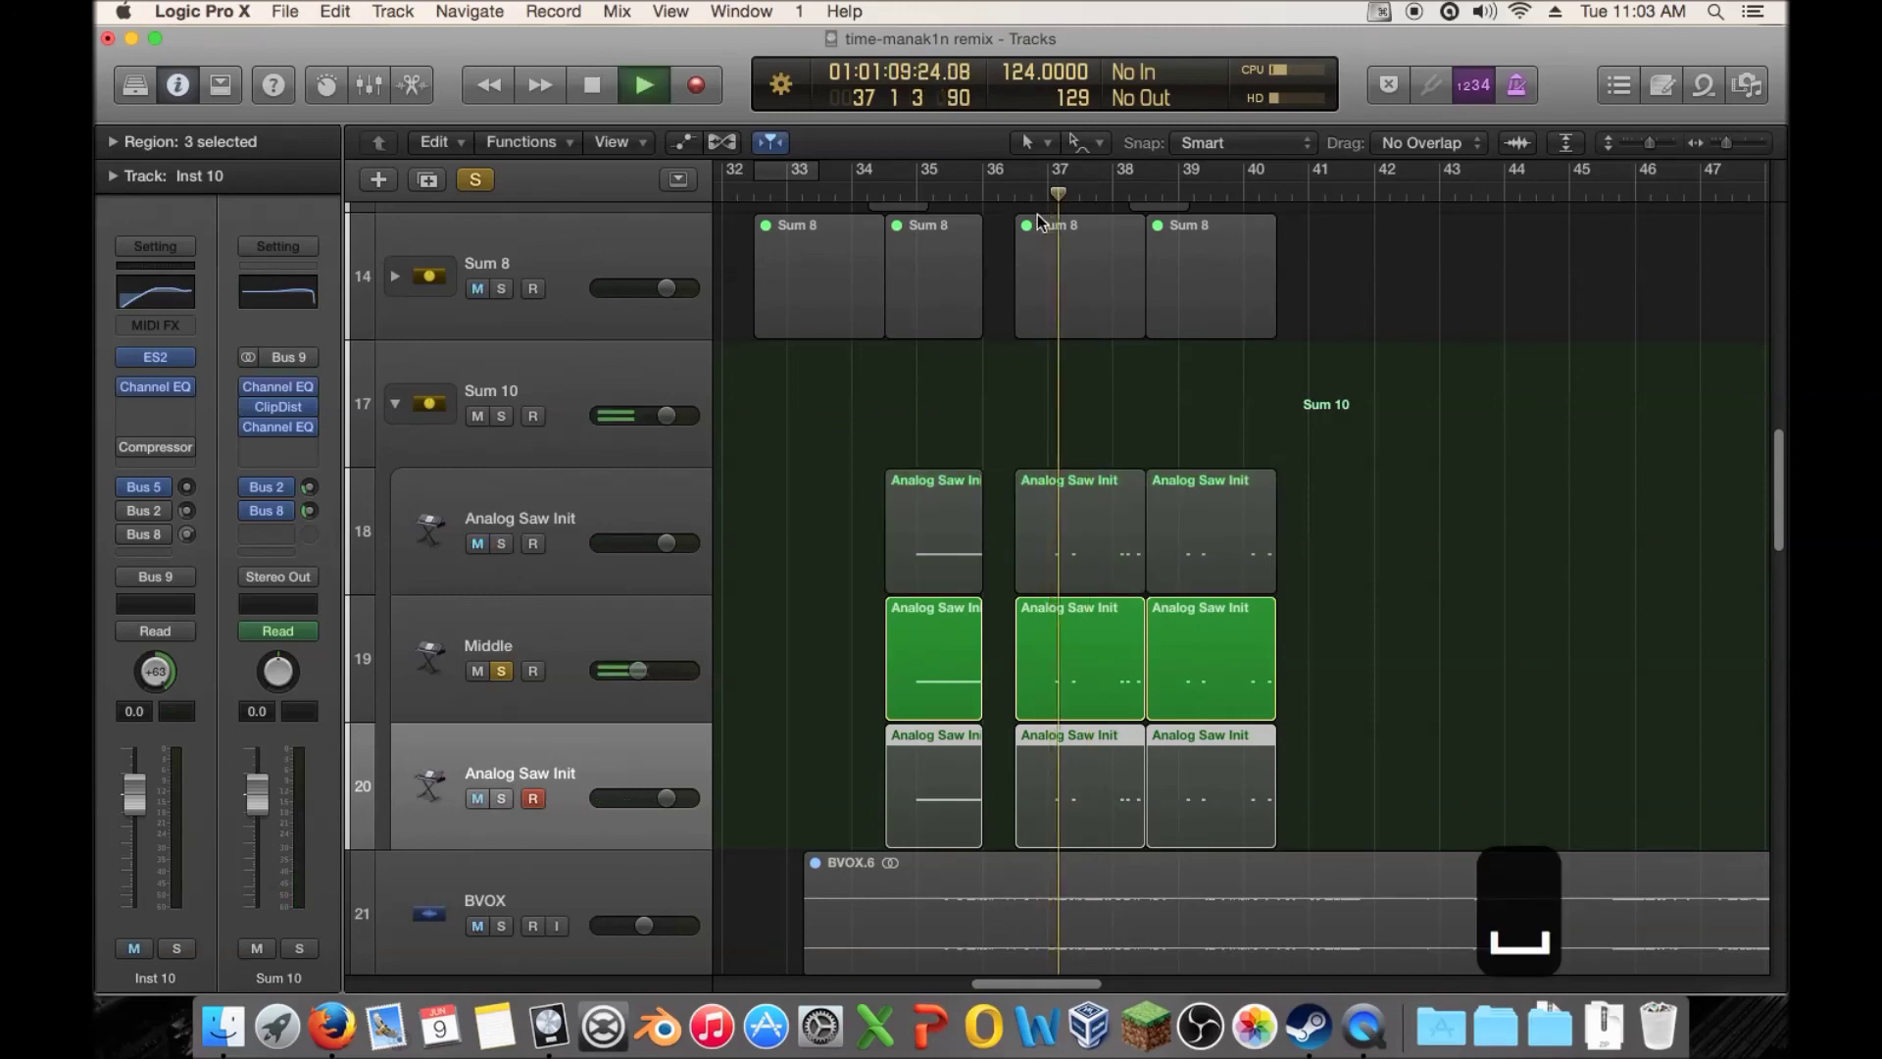
pyautogui.press('space')
pyautogui.click(494, 616)
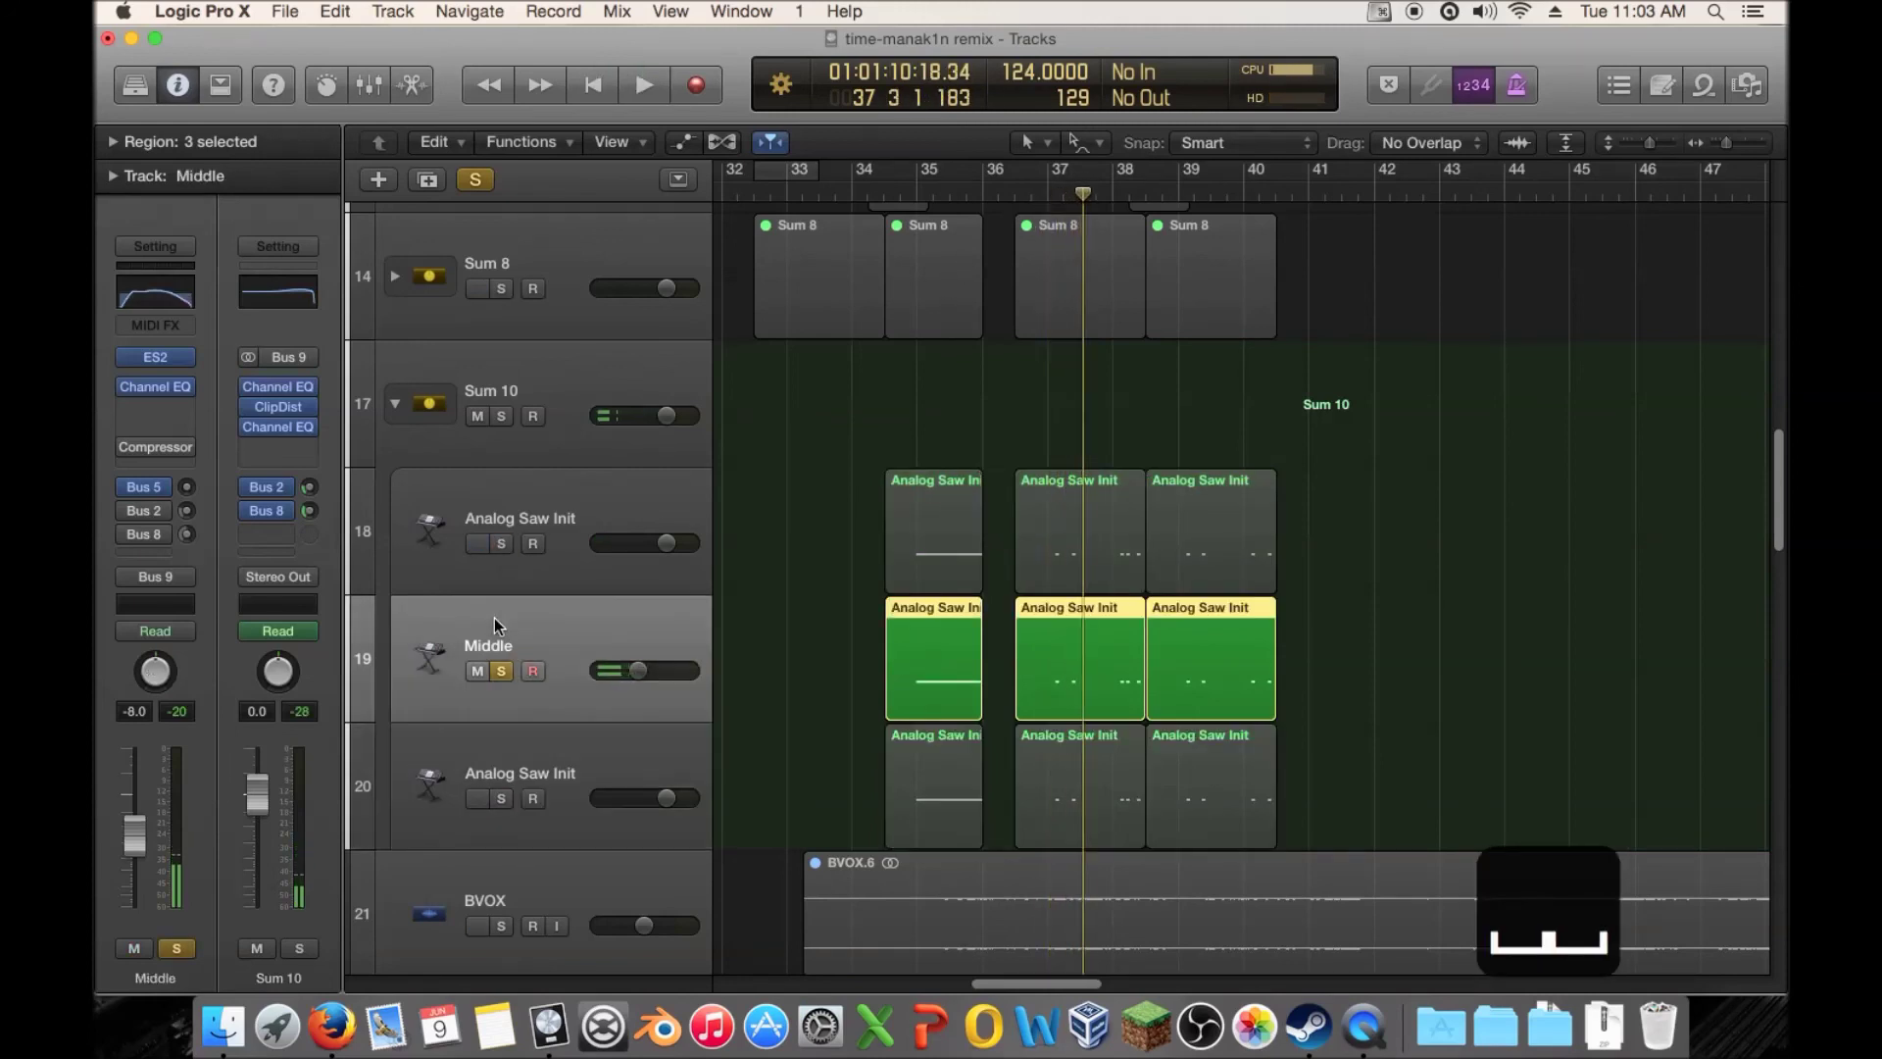
pyautogui.click(501, 670)
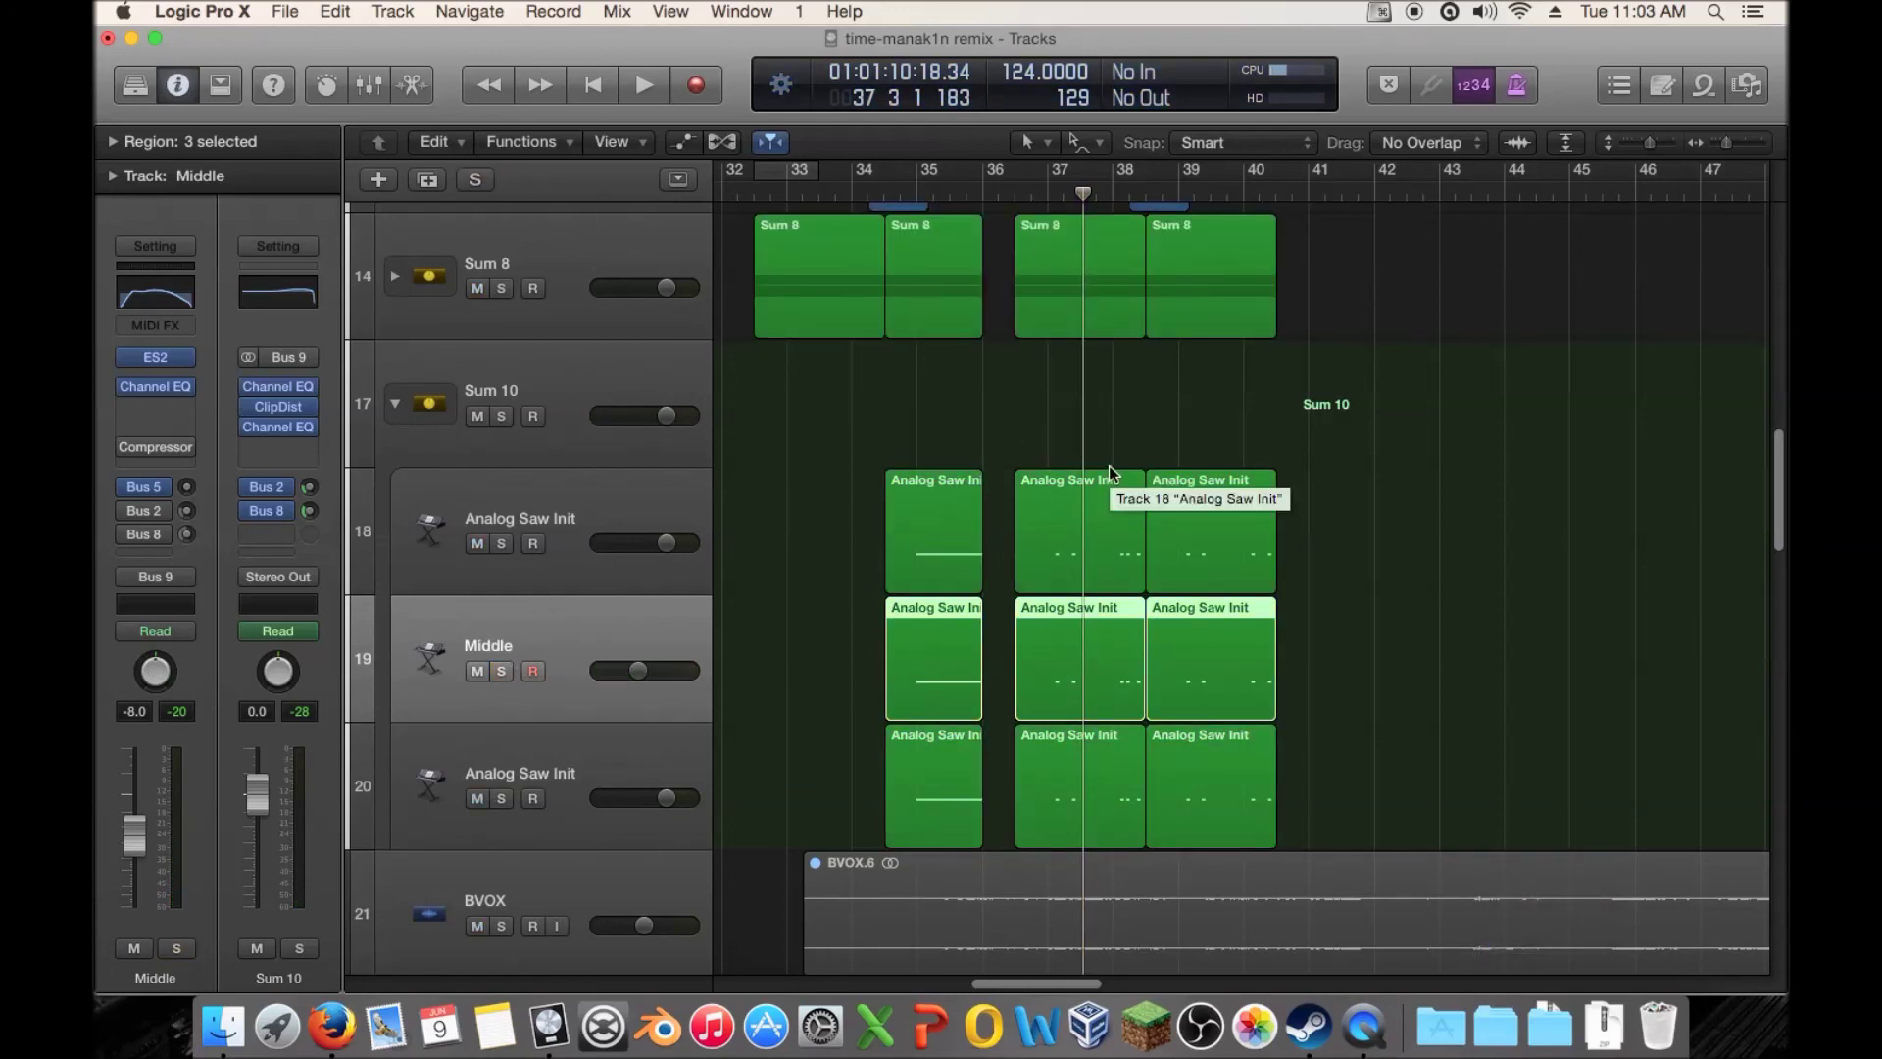
# Collapse the Sum 10 track stack and play the drop with all tracks from around bar 36
pyautogui.click(395, 403)
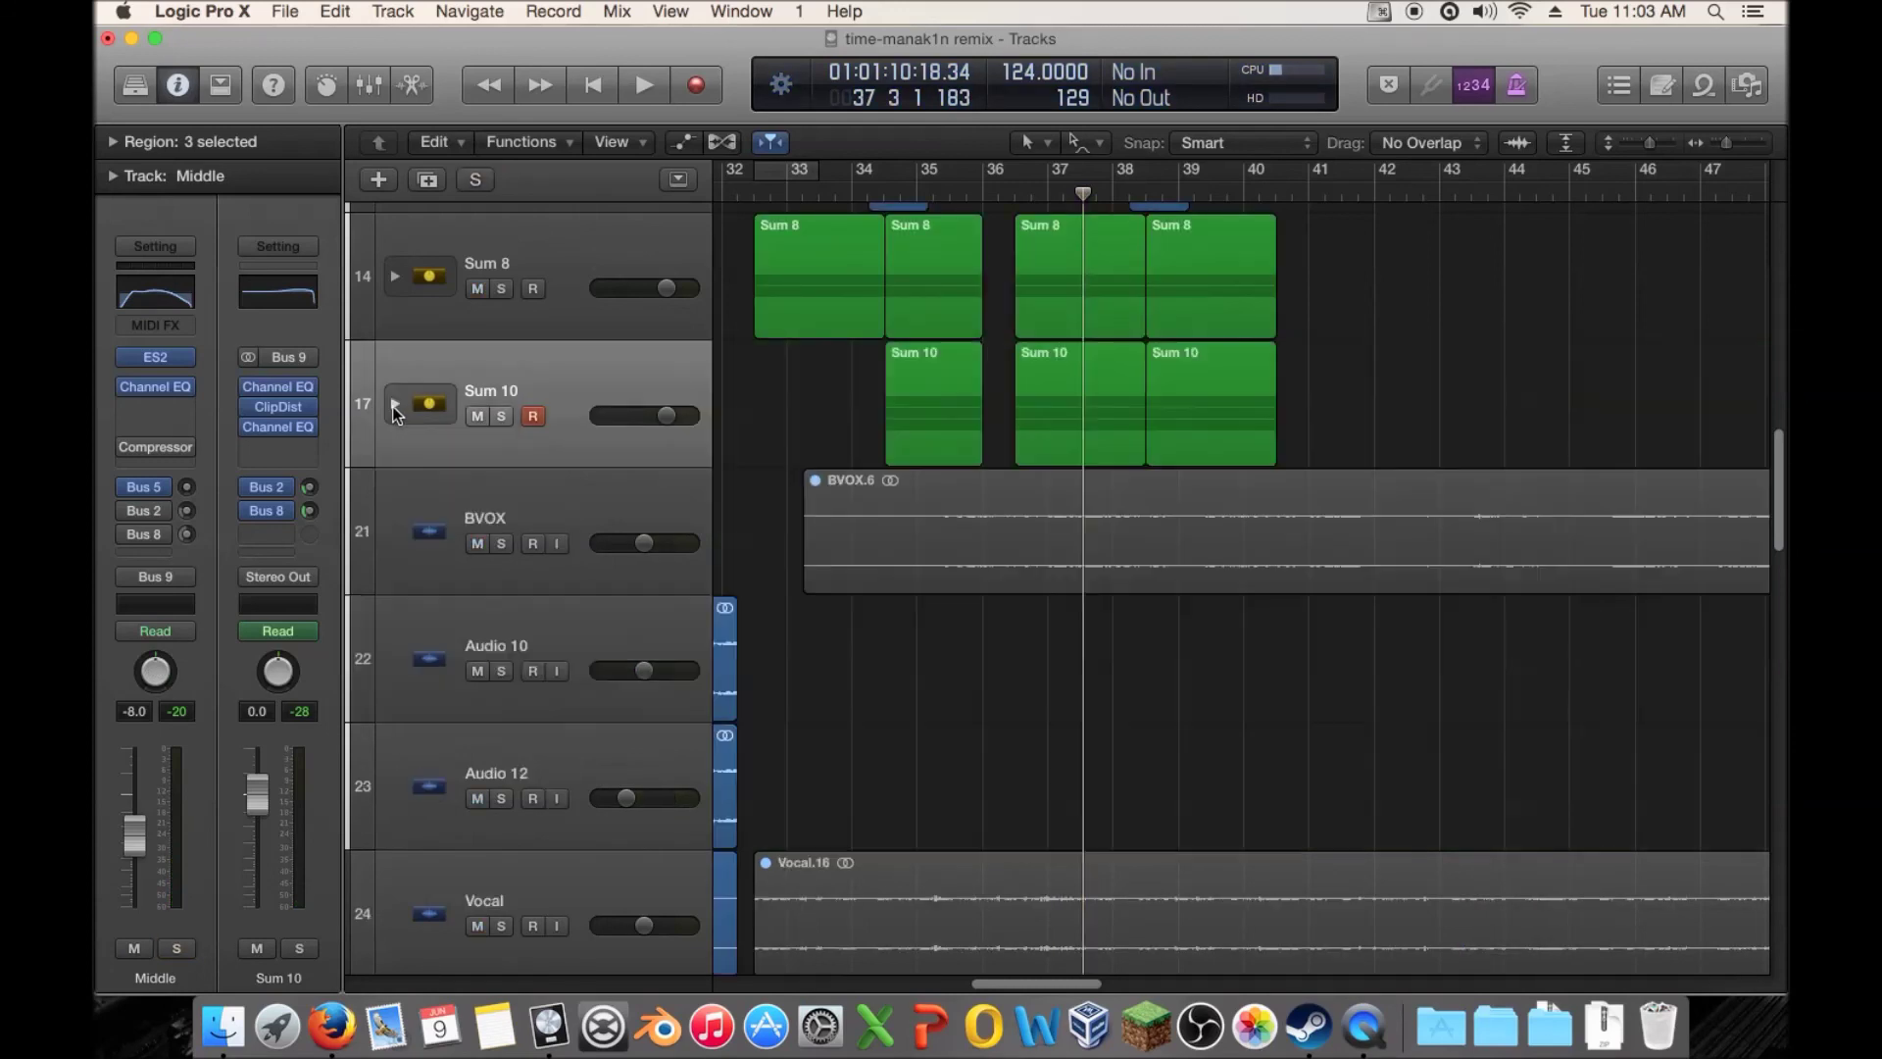
pyautogui.scroll(5, 1208, 534)
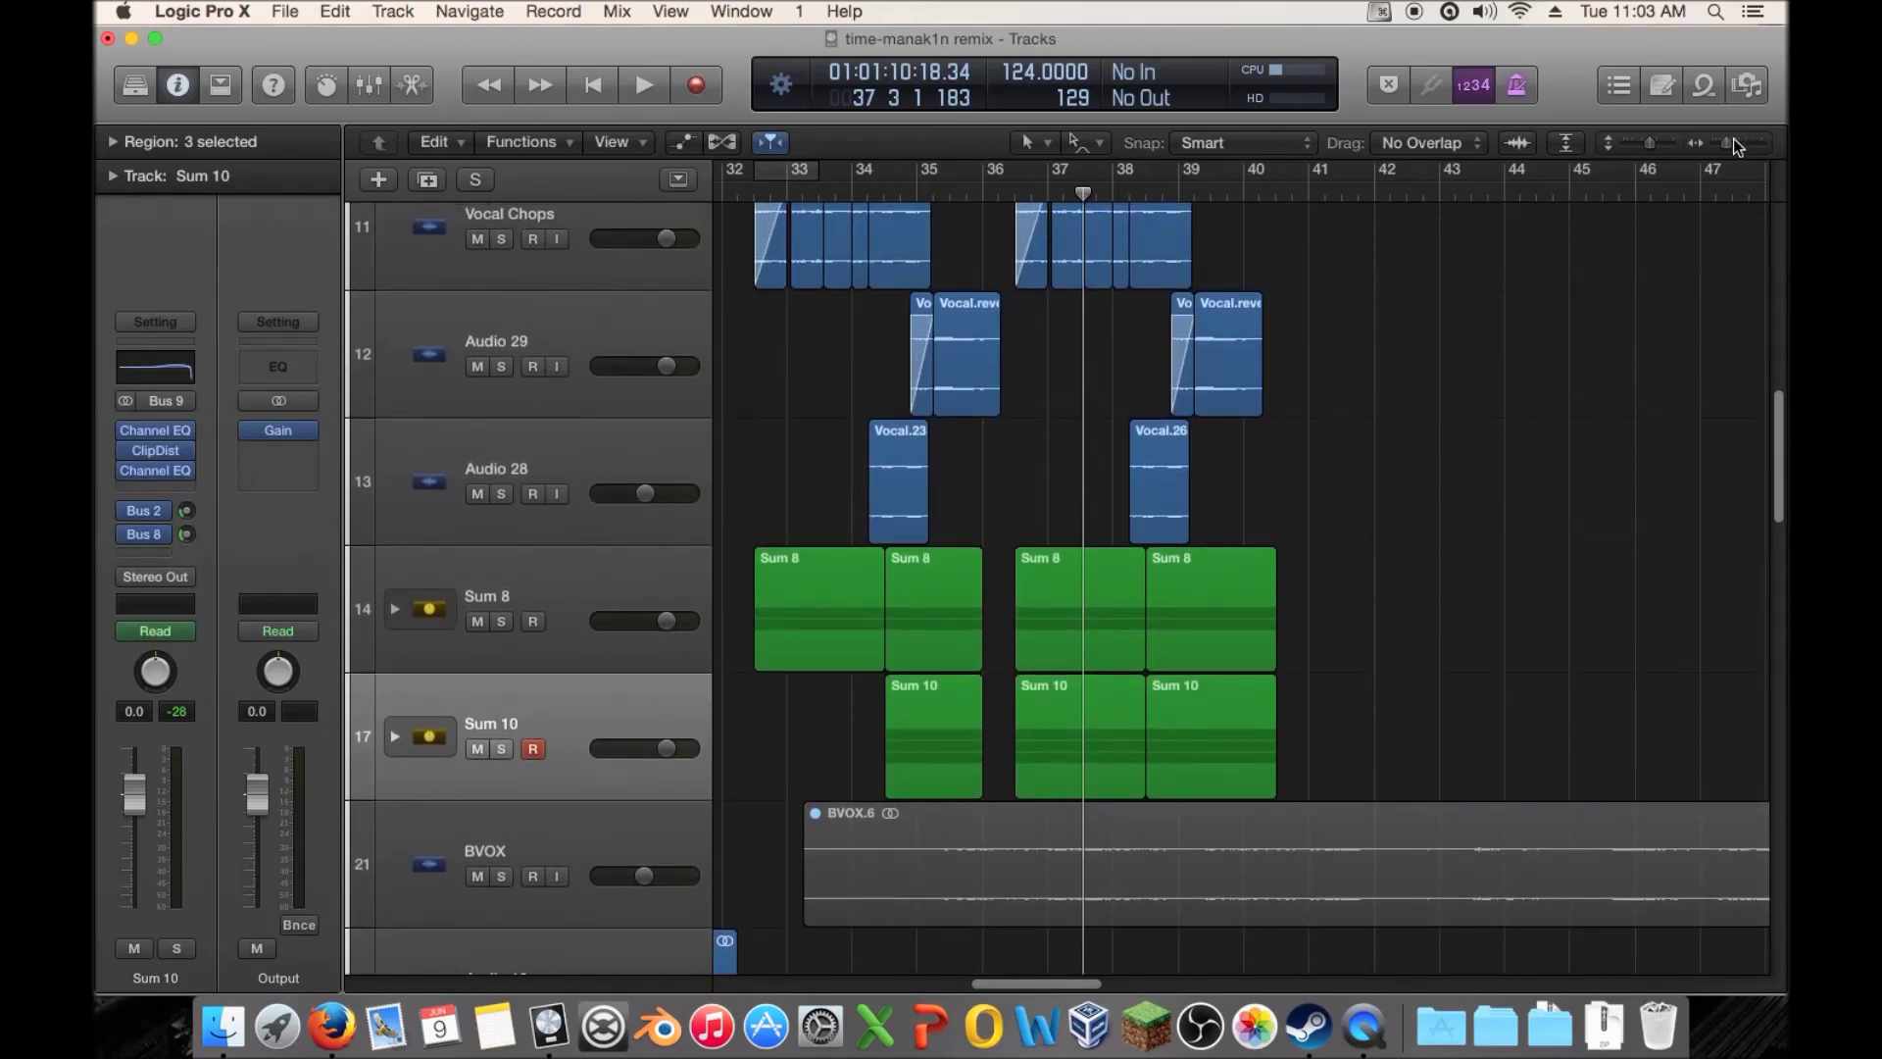
pyautogui.moveTo(1733, 145); pyautogui.dragTo(1727, 145)
pyautogui.scroll(3, 1280, 417)
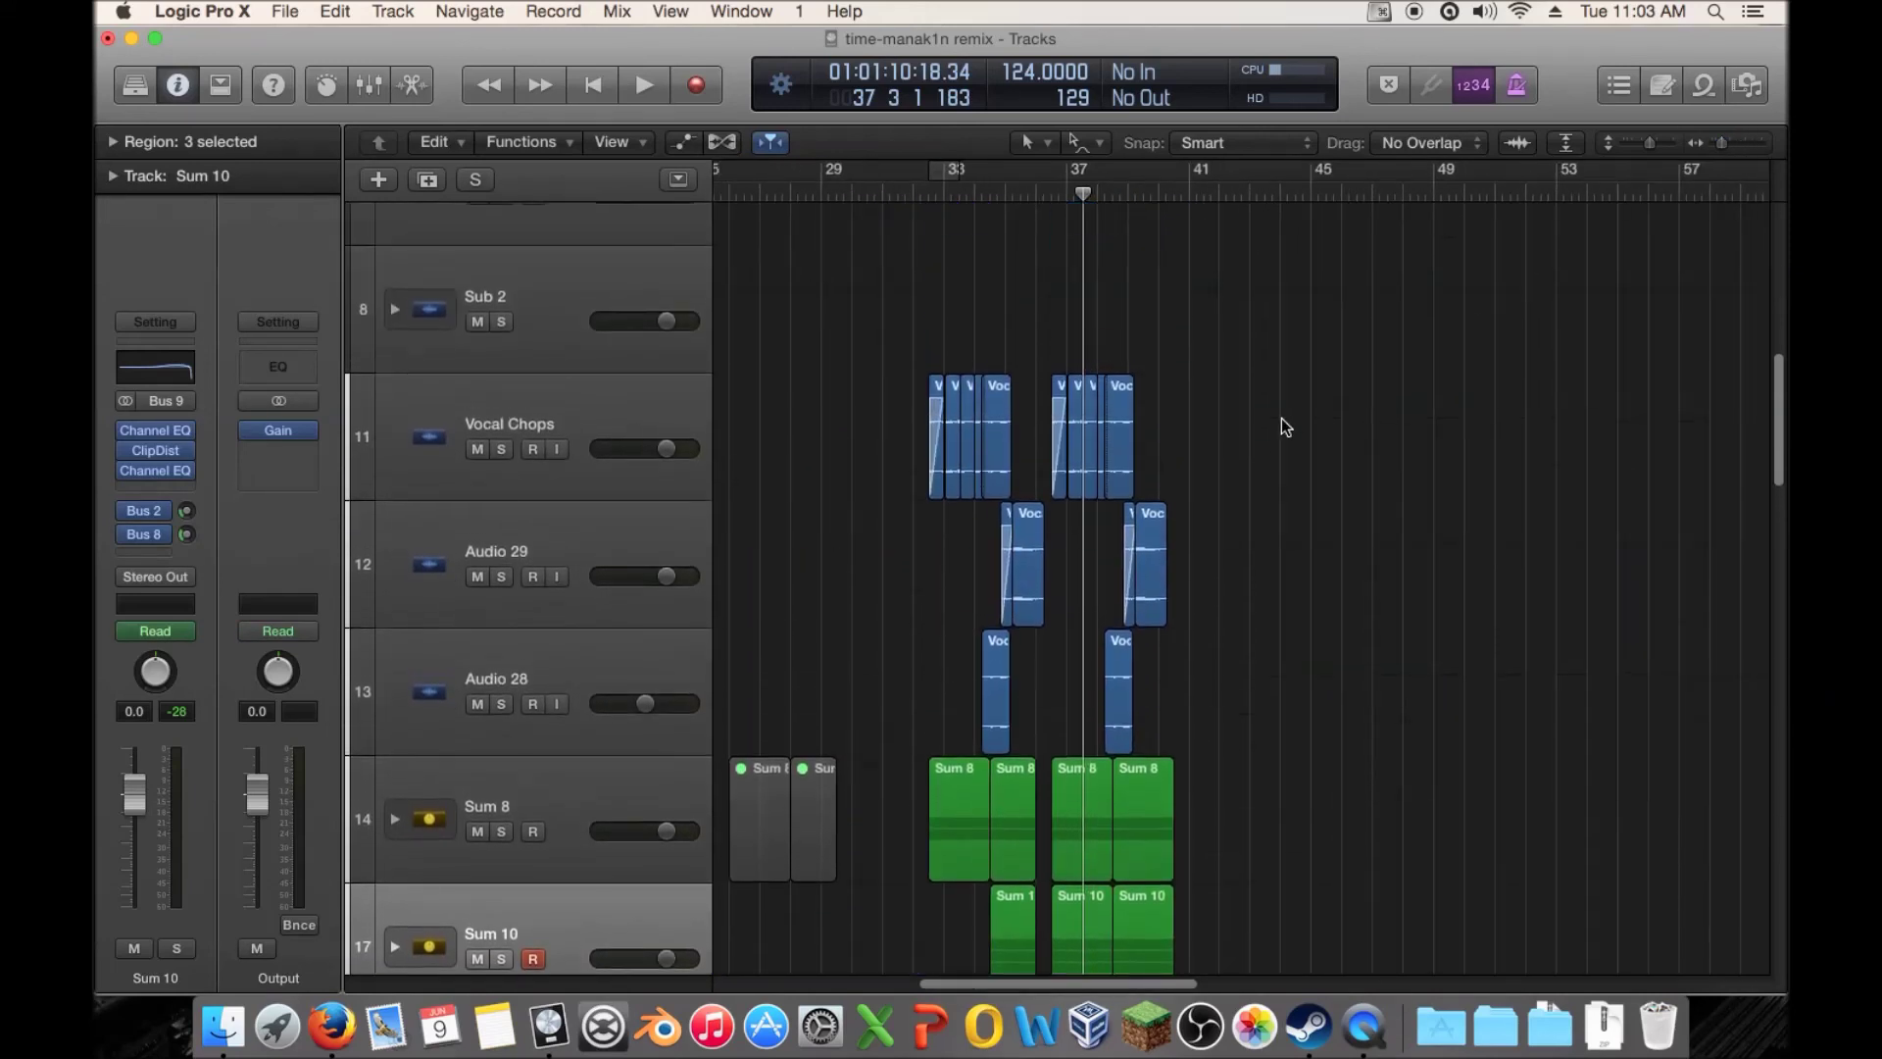
pyautogui.scroll(-3, 1281, 417)
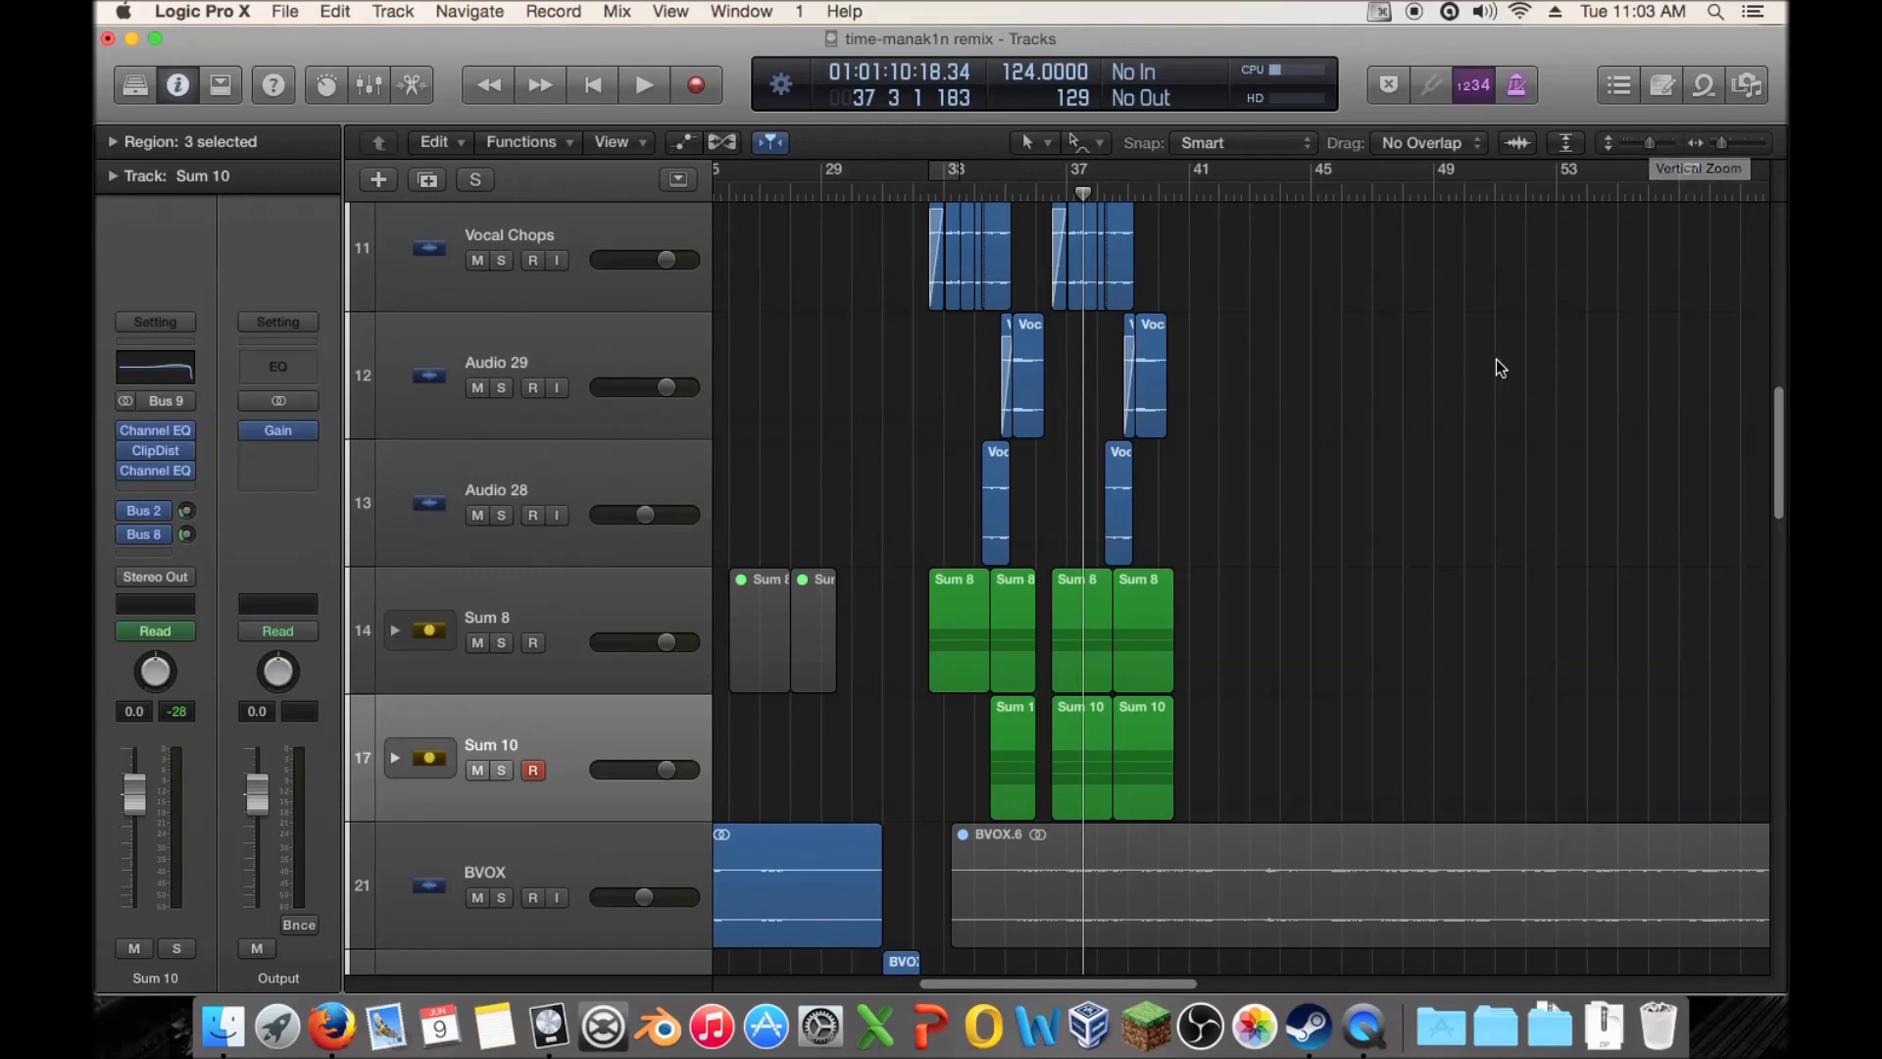
pyautogui.scroll(-1, 1215, 473)
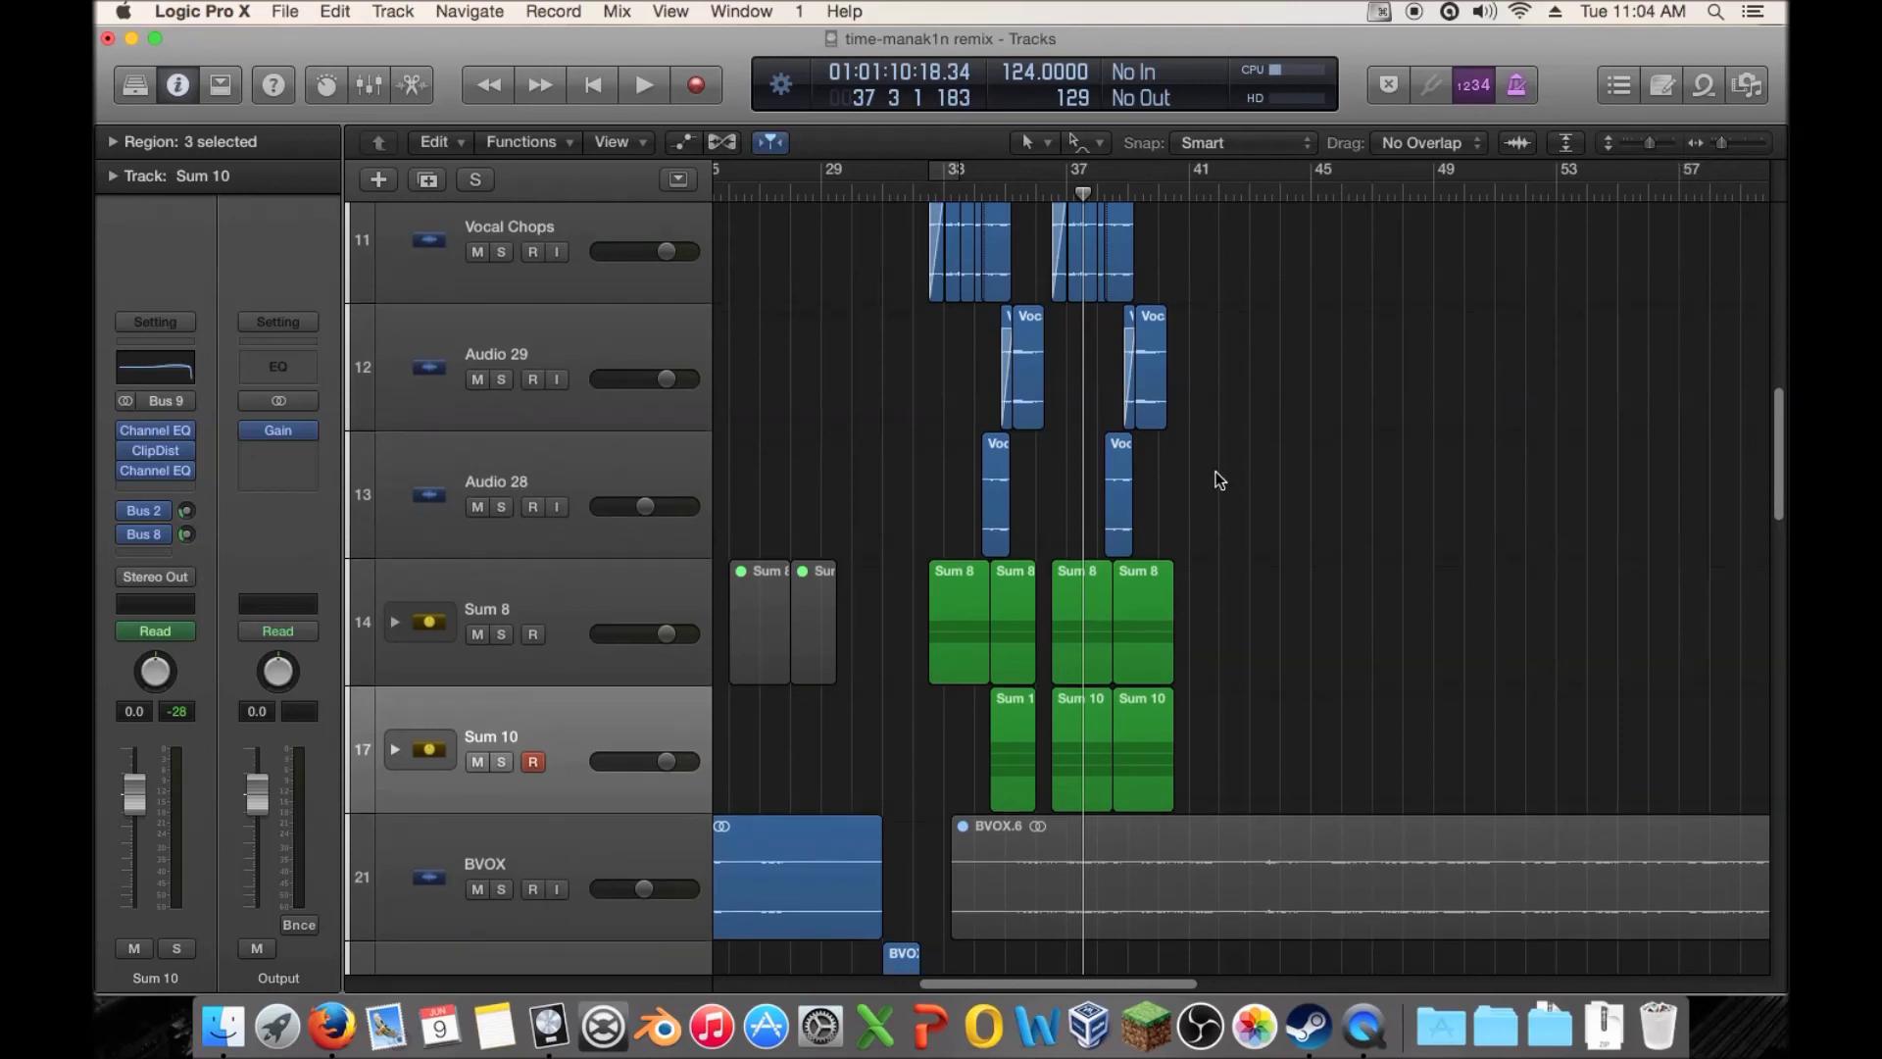
pyautogui.click(1037, 185)
pyautogui.press('space')
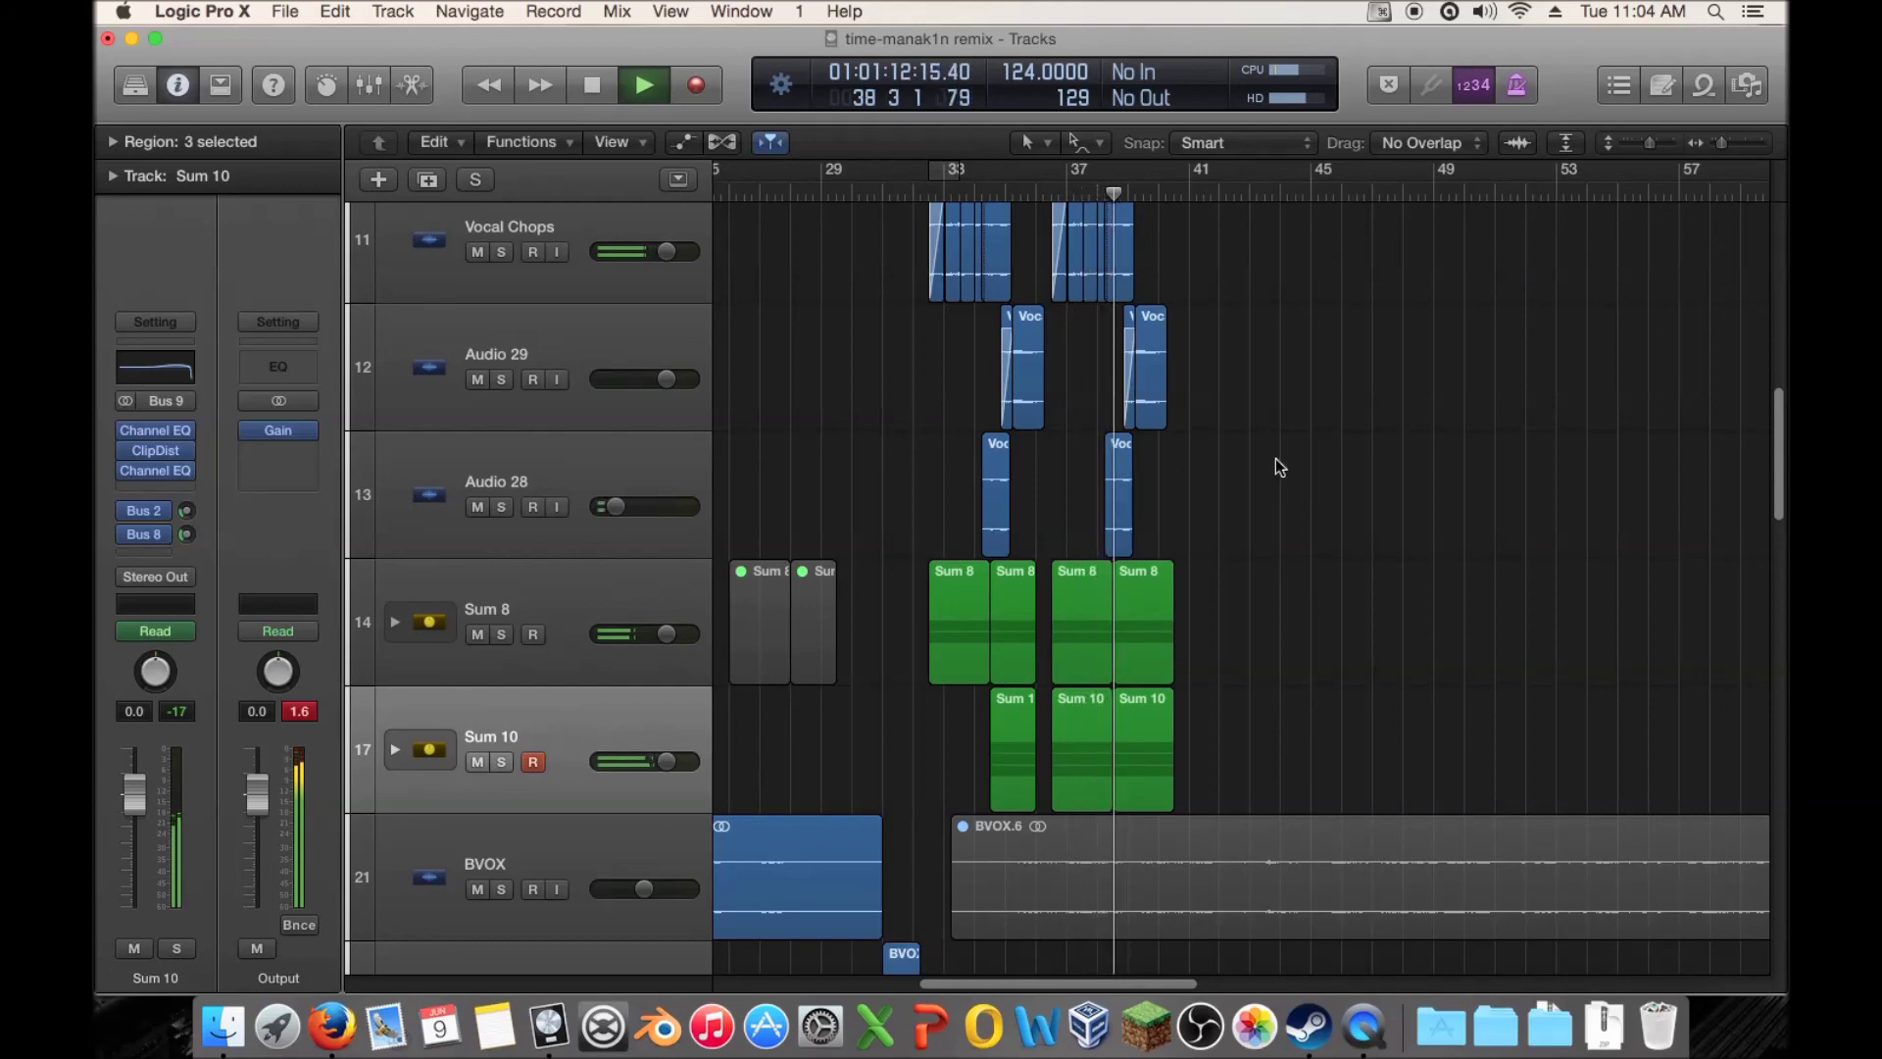
pyautogui.press('space')
# Look over the arrangement from the vocal chops and synth stacks down to the kick, snare build and TTD loop tracks
pyautogui.scroll(5, 1280, 493)
pyautogui.scroll(-3, 1243, 389)
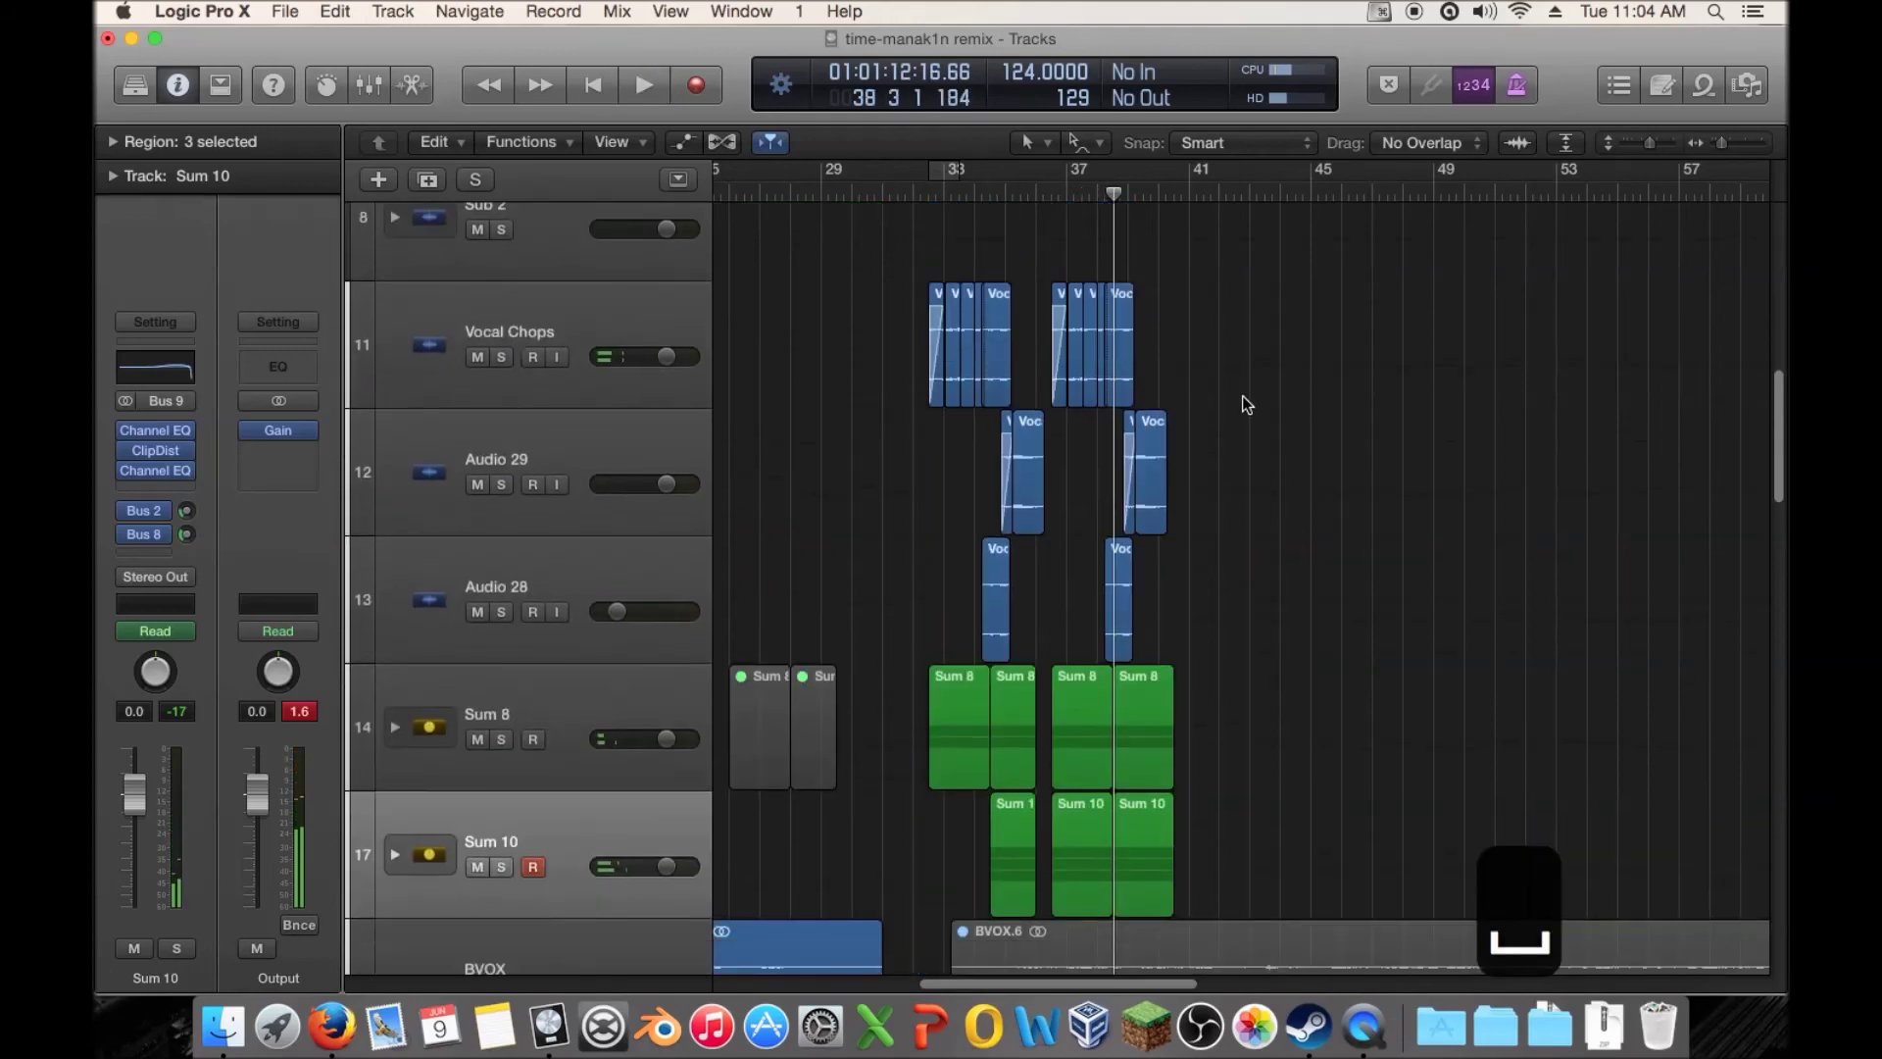
pyautogui.scroll(-5, 1243, 402)
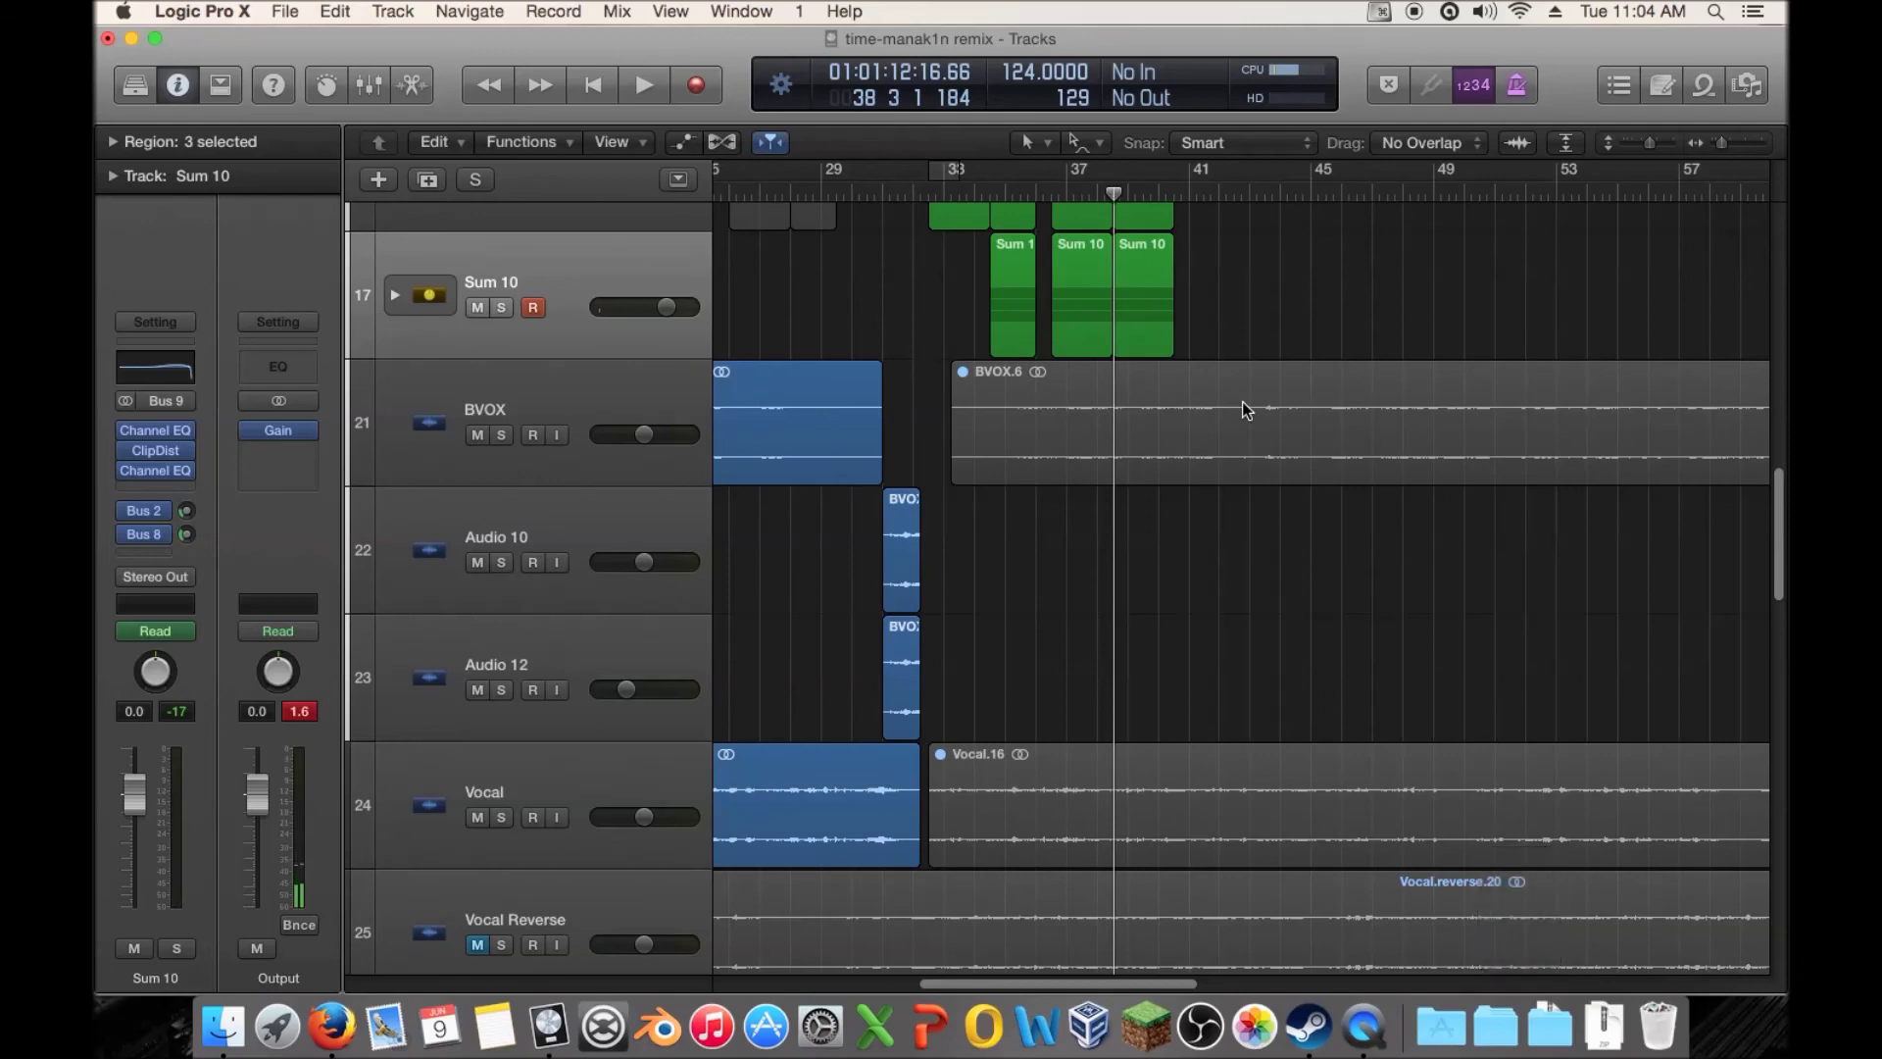
pyautogui.scroll(5, 1243, 402)
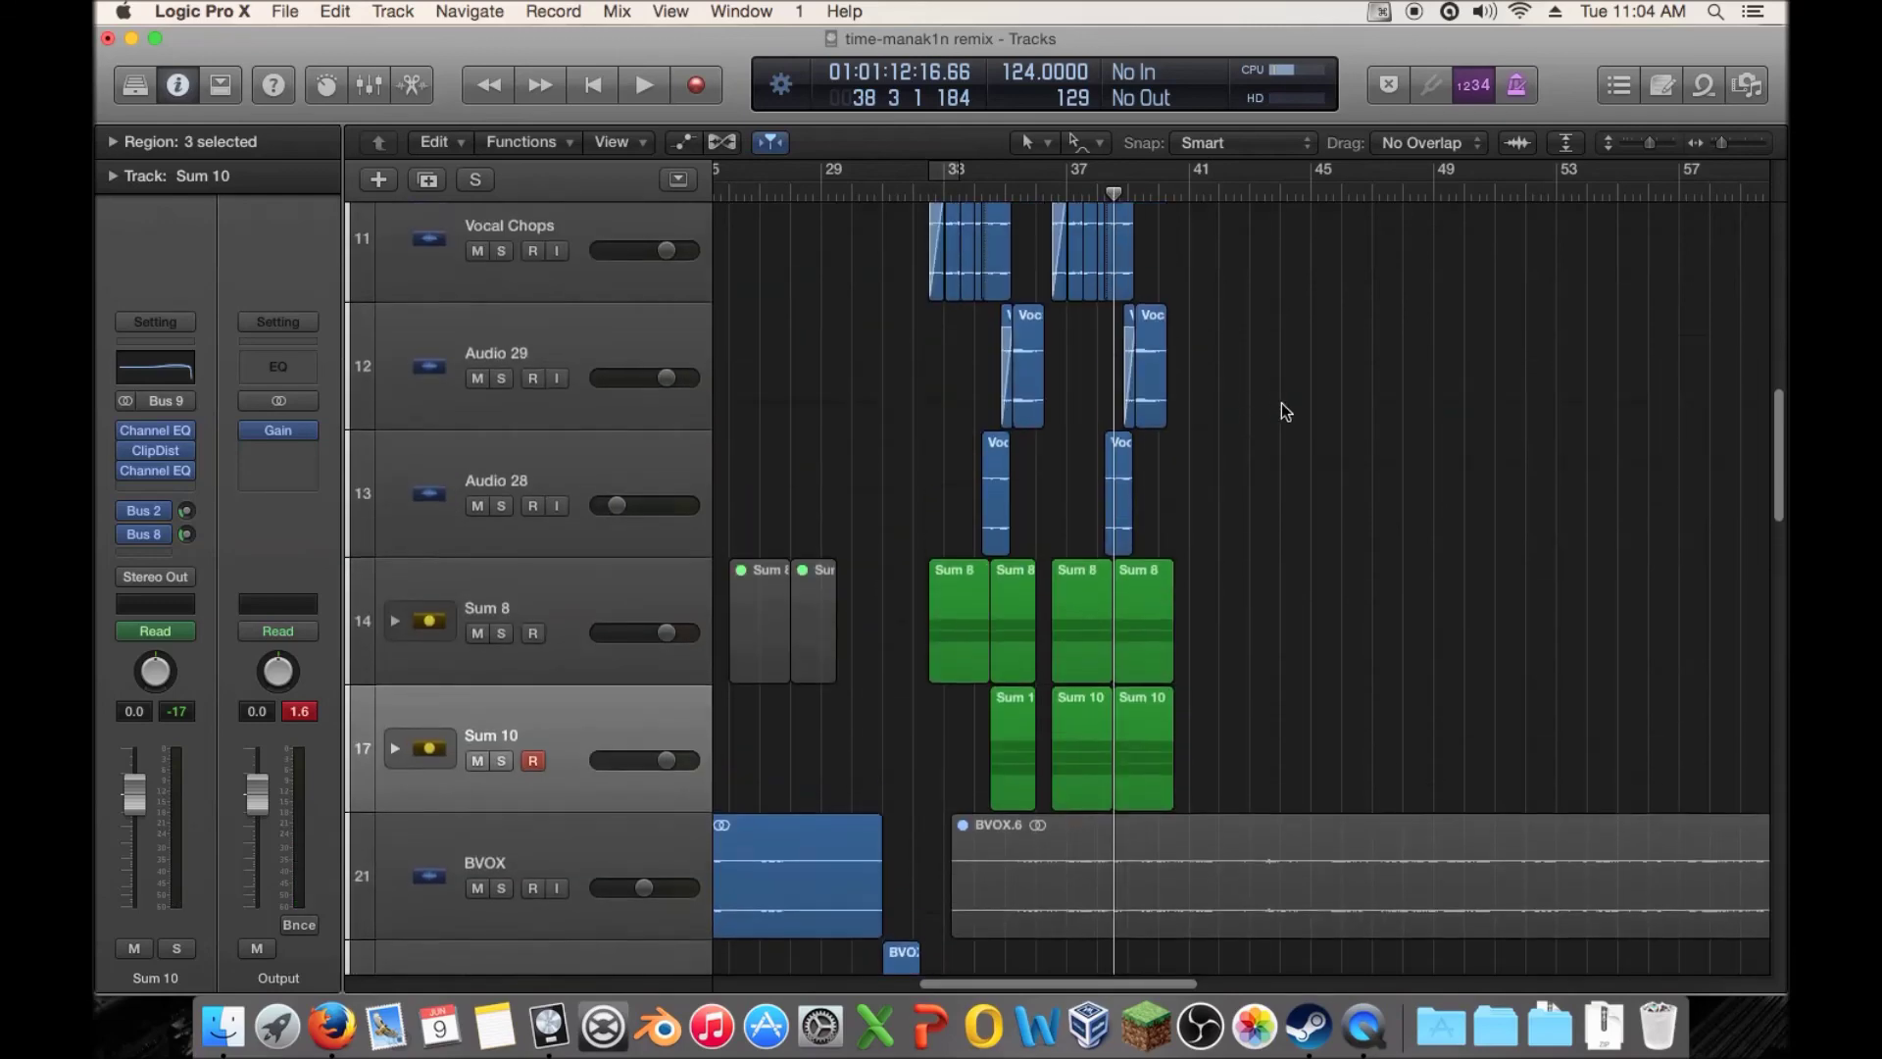
pyautogui.hscroll(-5, 1298, 404)
pyautogui.scroll(-2, 1094, 450)
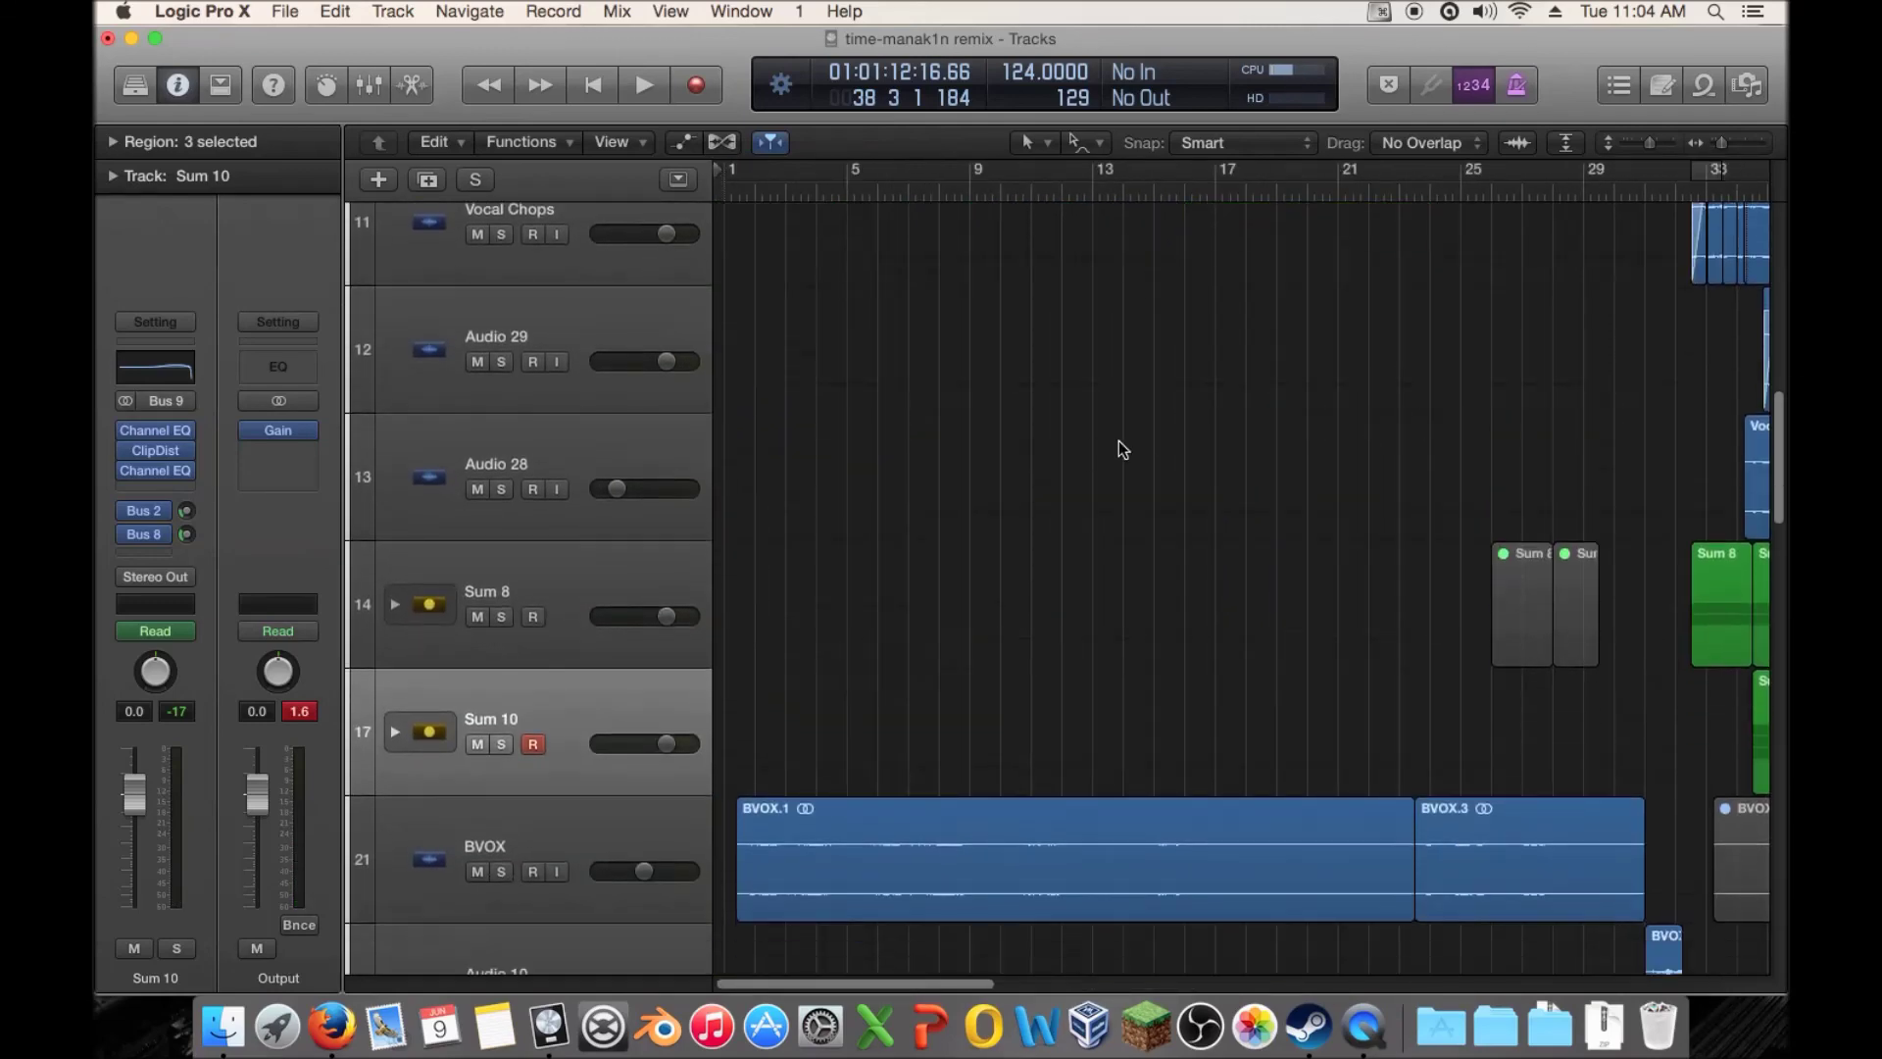
pyautogui.hscroll(6, 1279, 446)
pyautogui.hscroll(-5, 1225, 439)
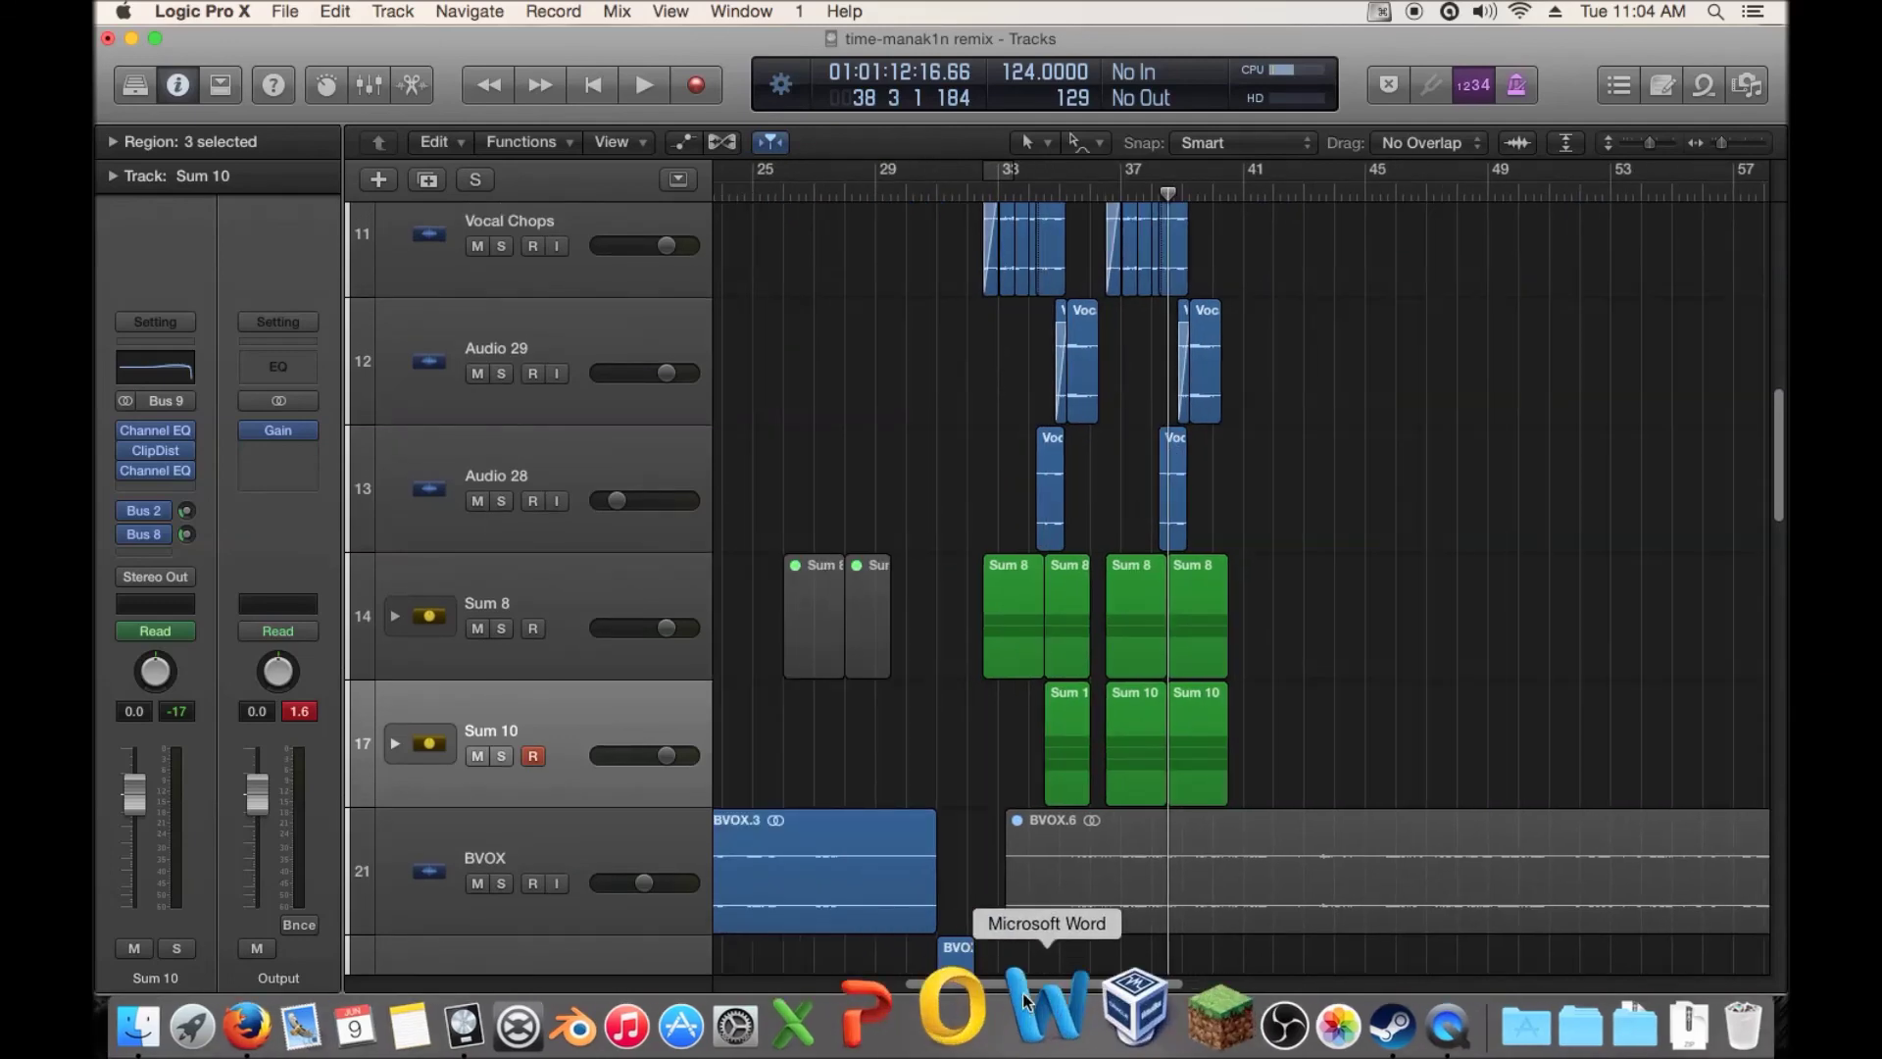
pyautogui.hscroll(-5, 1016, 912)
pyautogui.scroll(-3, 1020, 831)
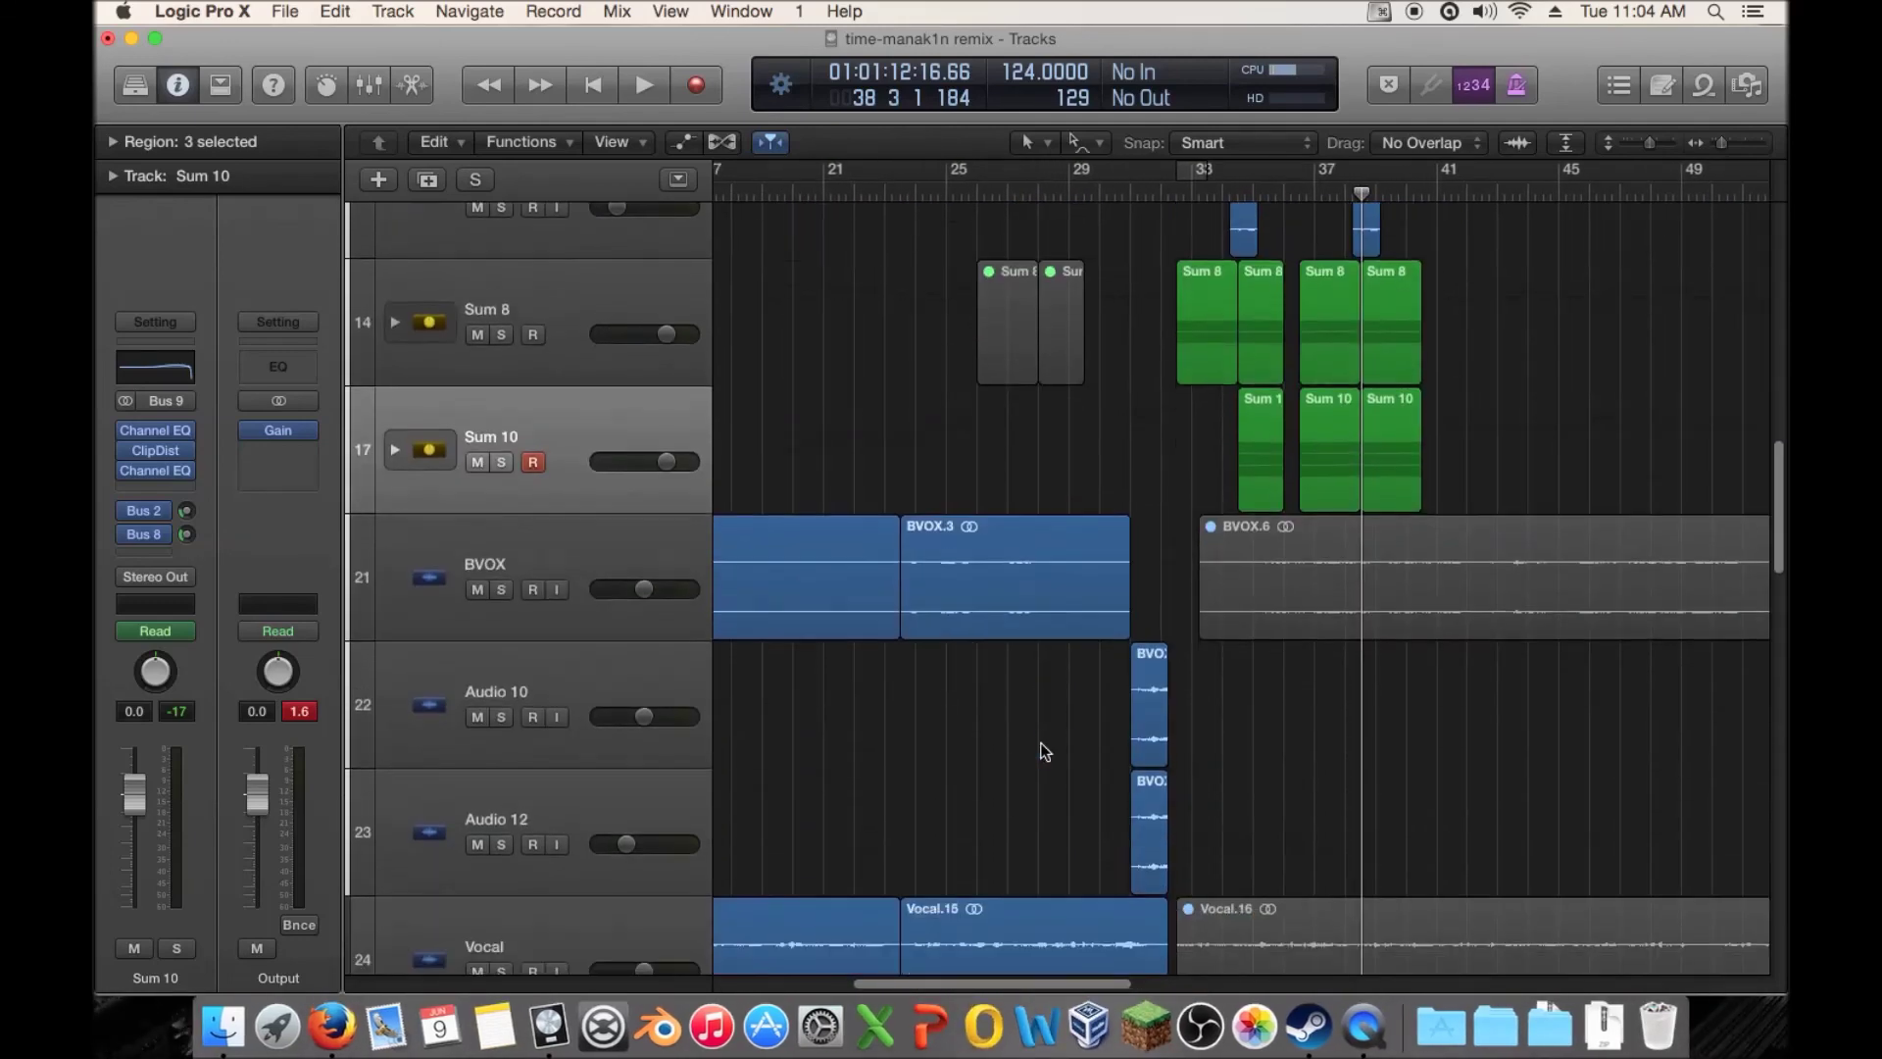
pyautogui.scroll(-10, 1042, 745)
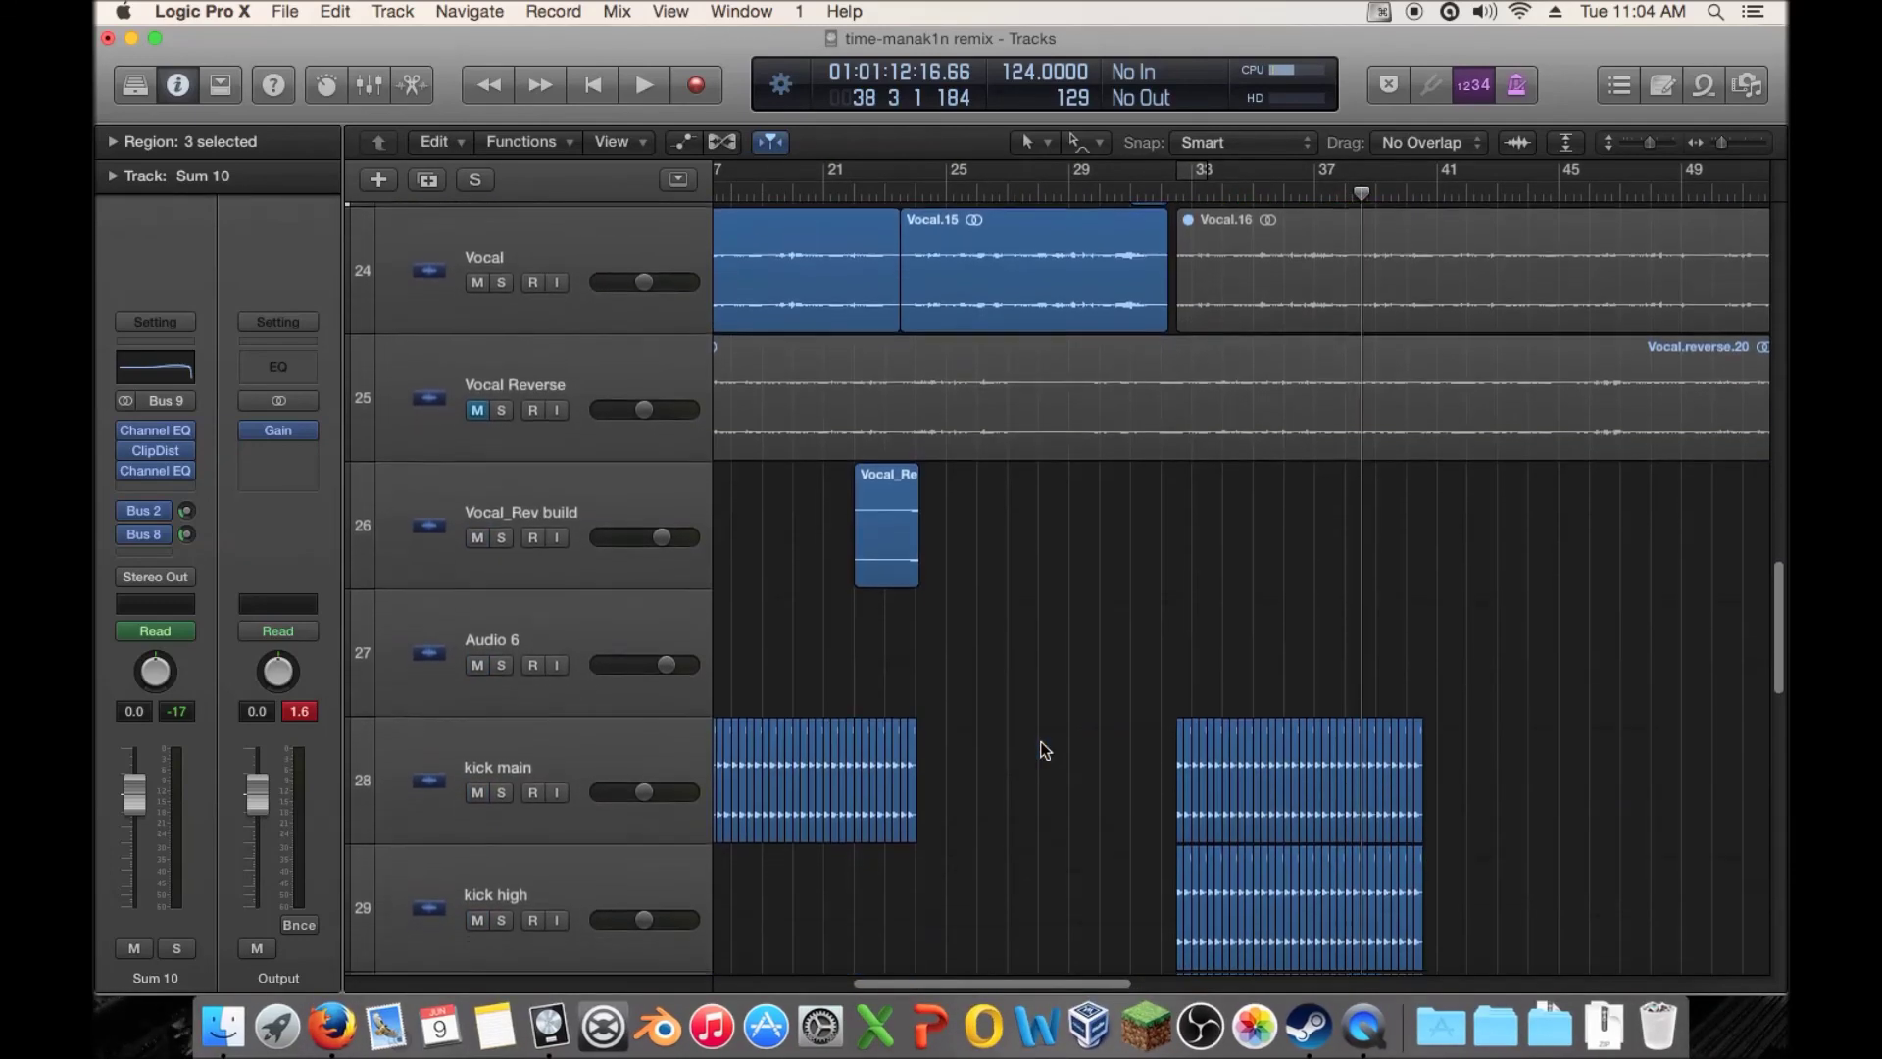
pyautogui.scroll(4, 1032, 737)
pyautogui.scroll(-10, 1031, 738)
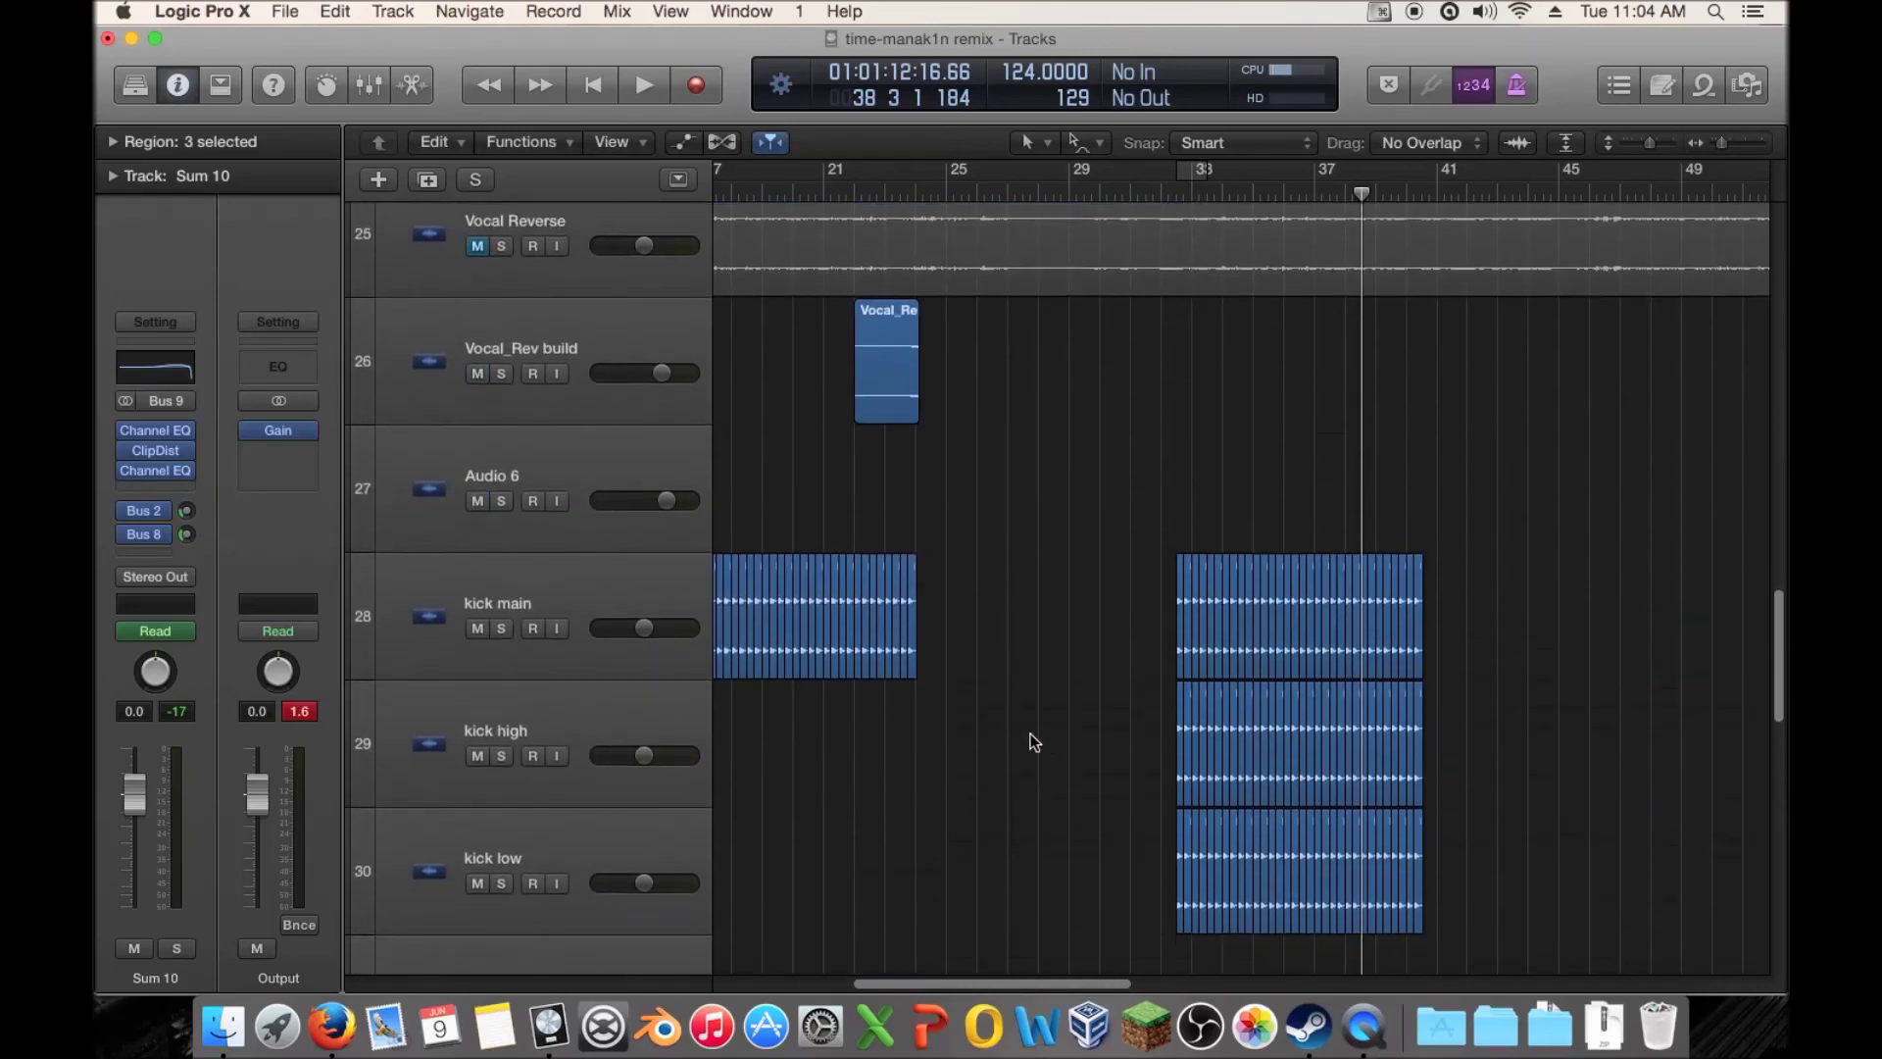
pyautogui.hscroll(-3, 1206, 618)
pyautogui.scroll(-6, 1177, 603)
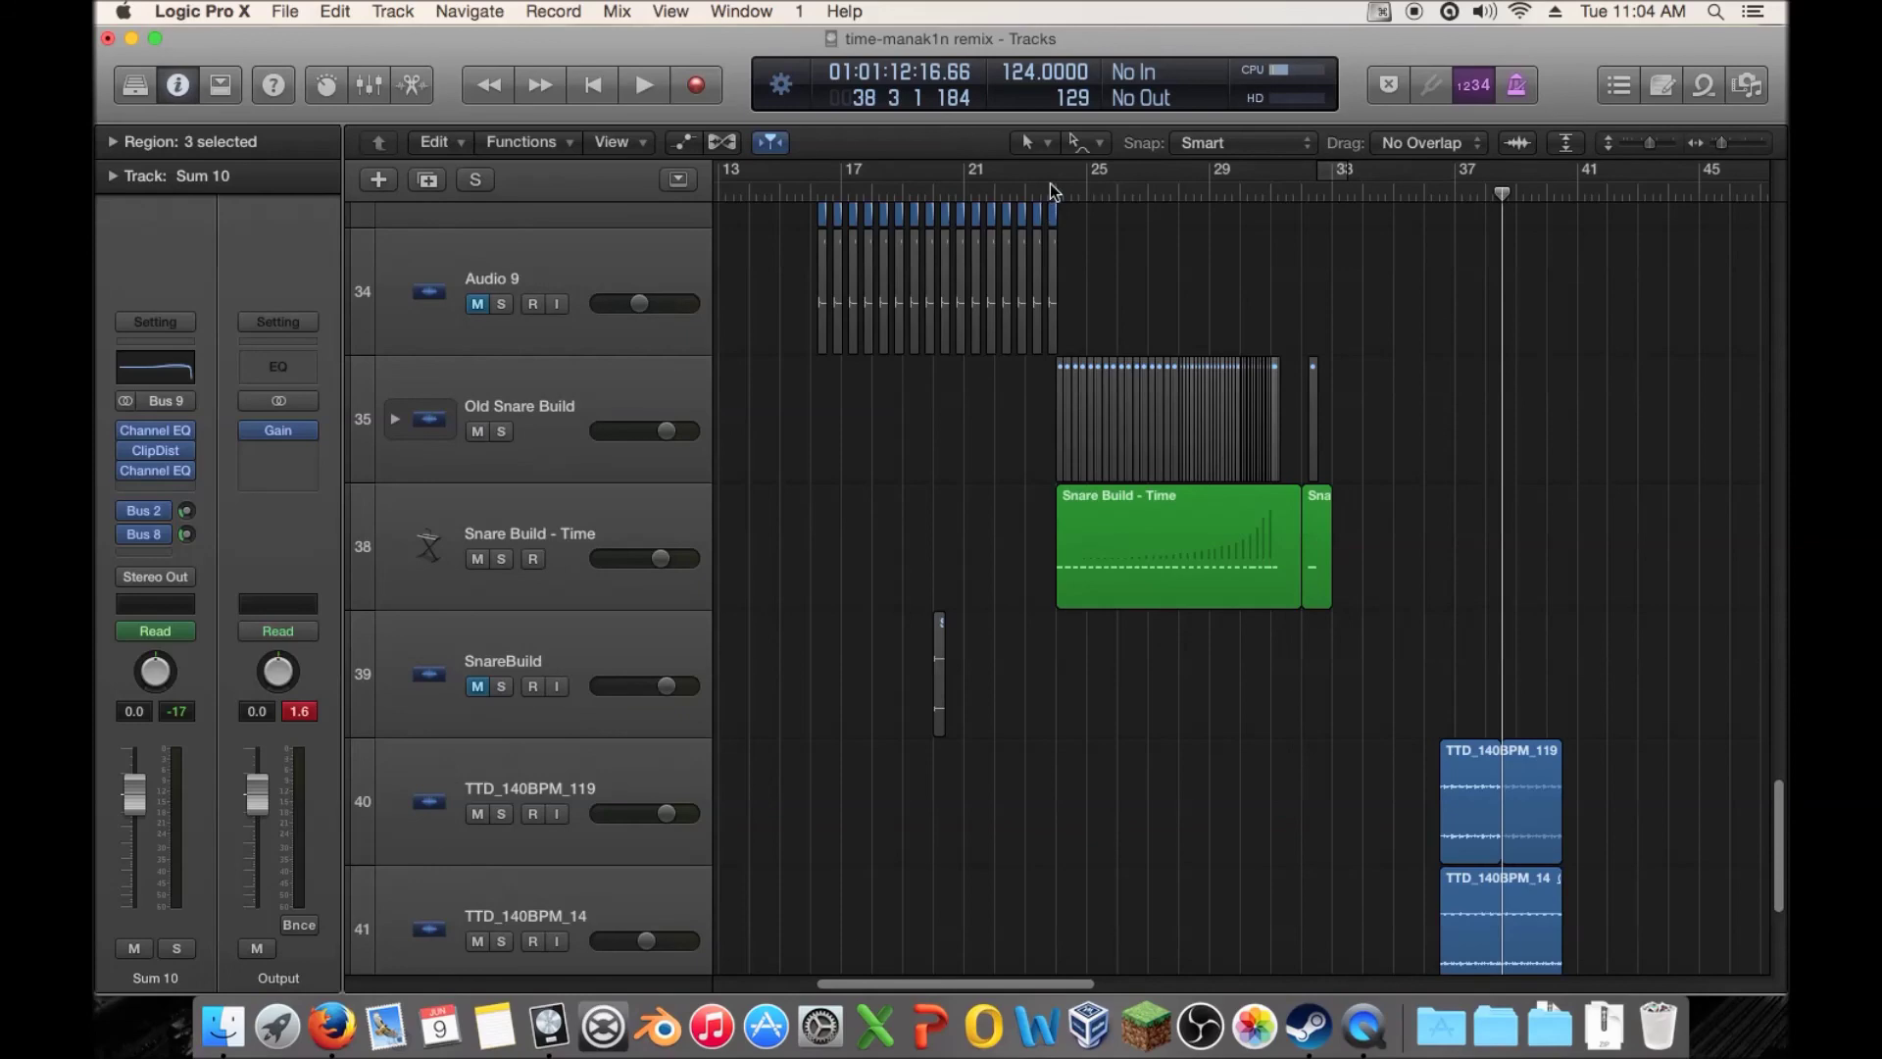
# Examine the Analog Saw Init, Ethereal Mallets, lead and Breathy Vox regions on the first eight tracks
pyautogui.scroll(8, 1500, 541)
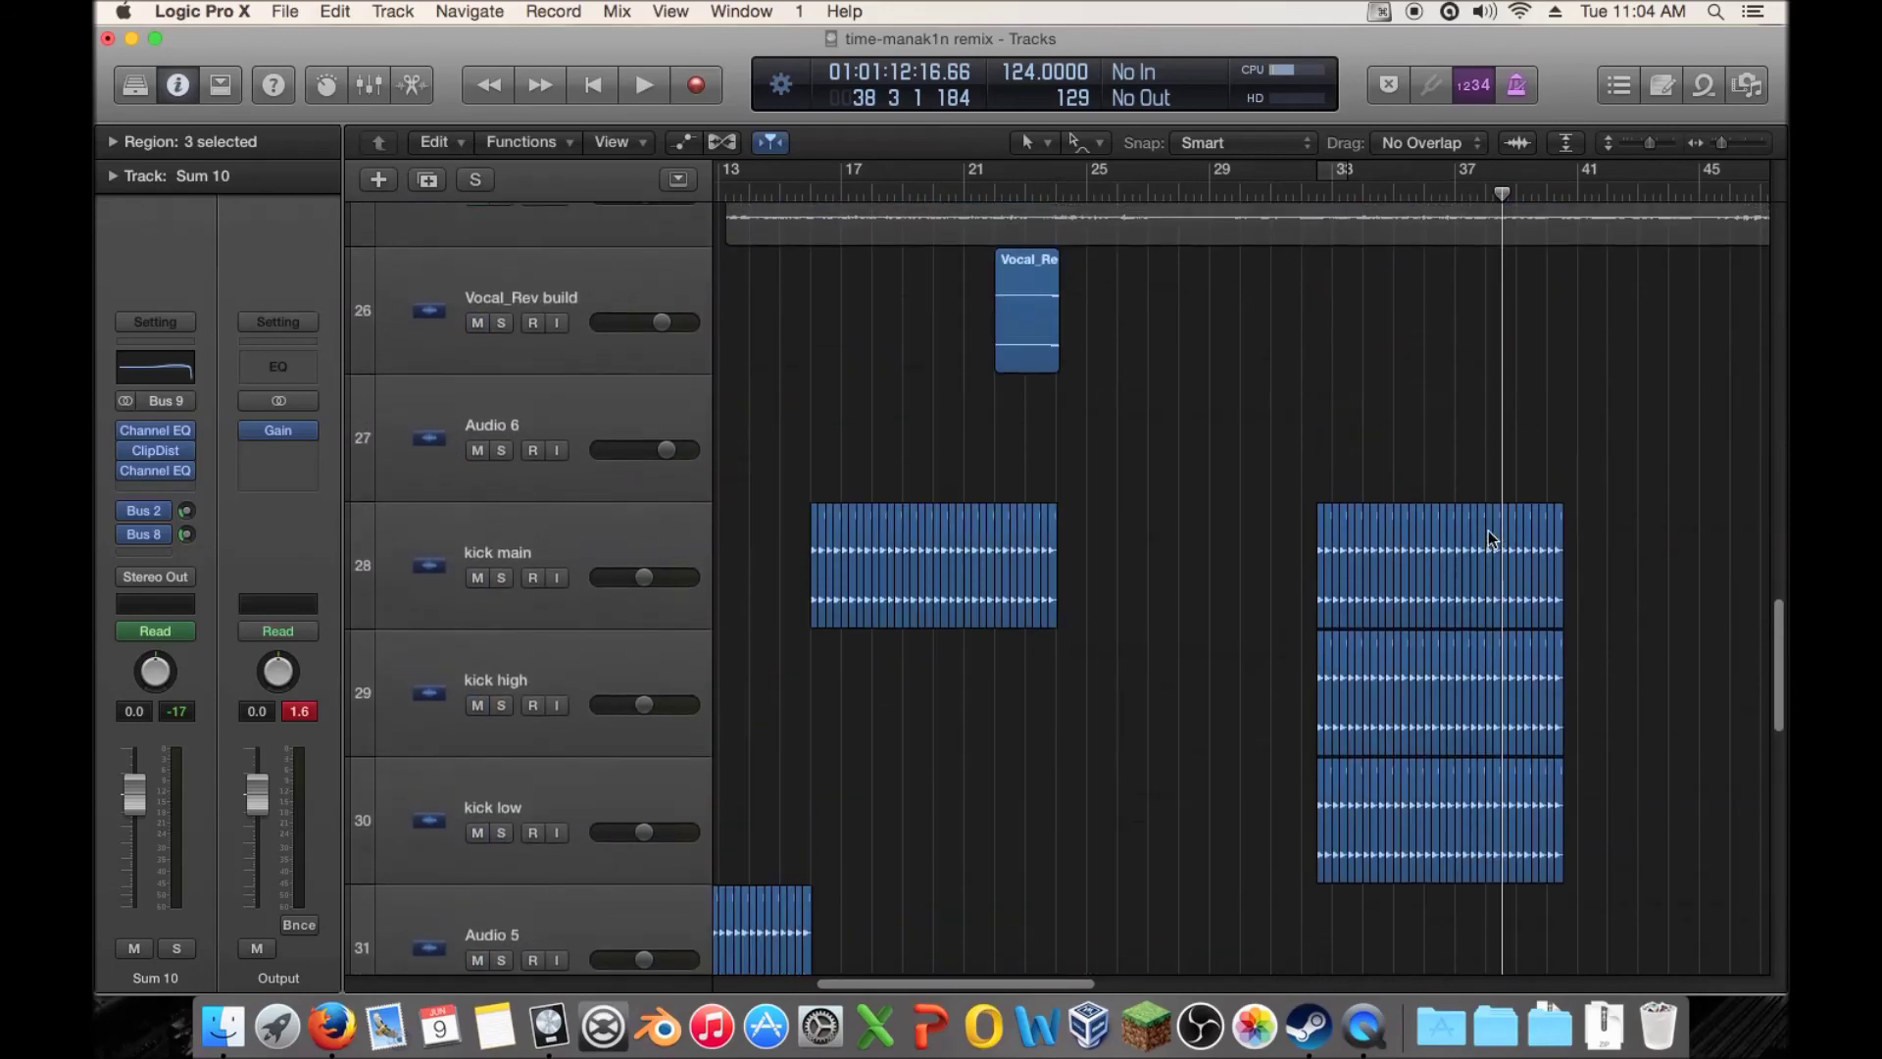
pyautogui.scroll(20, 1489, 531)
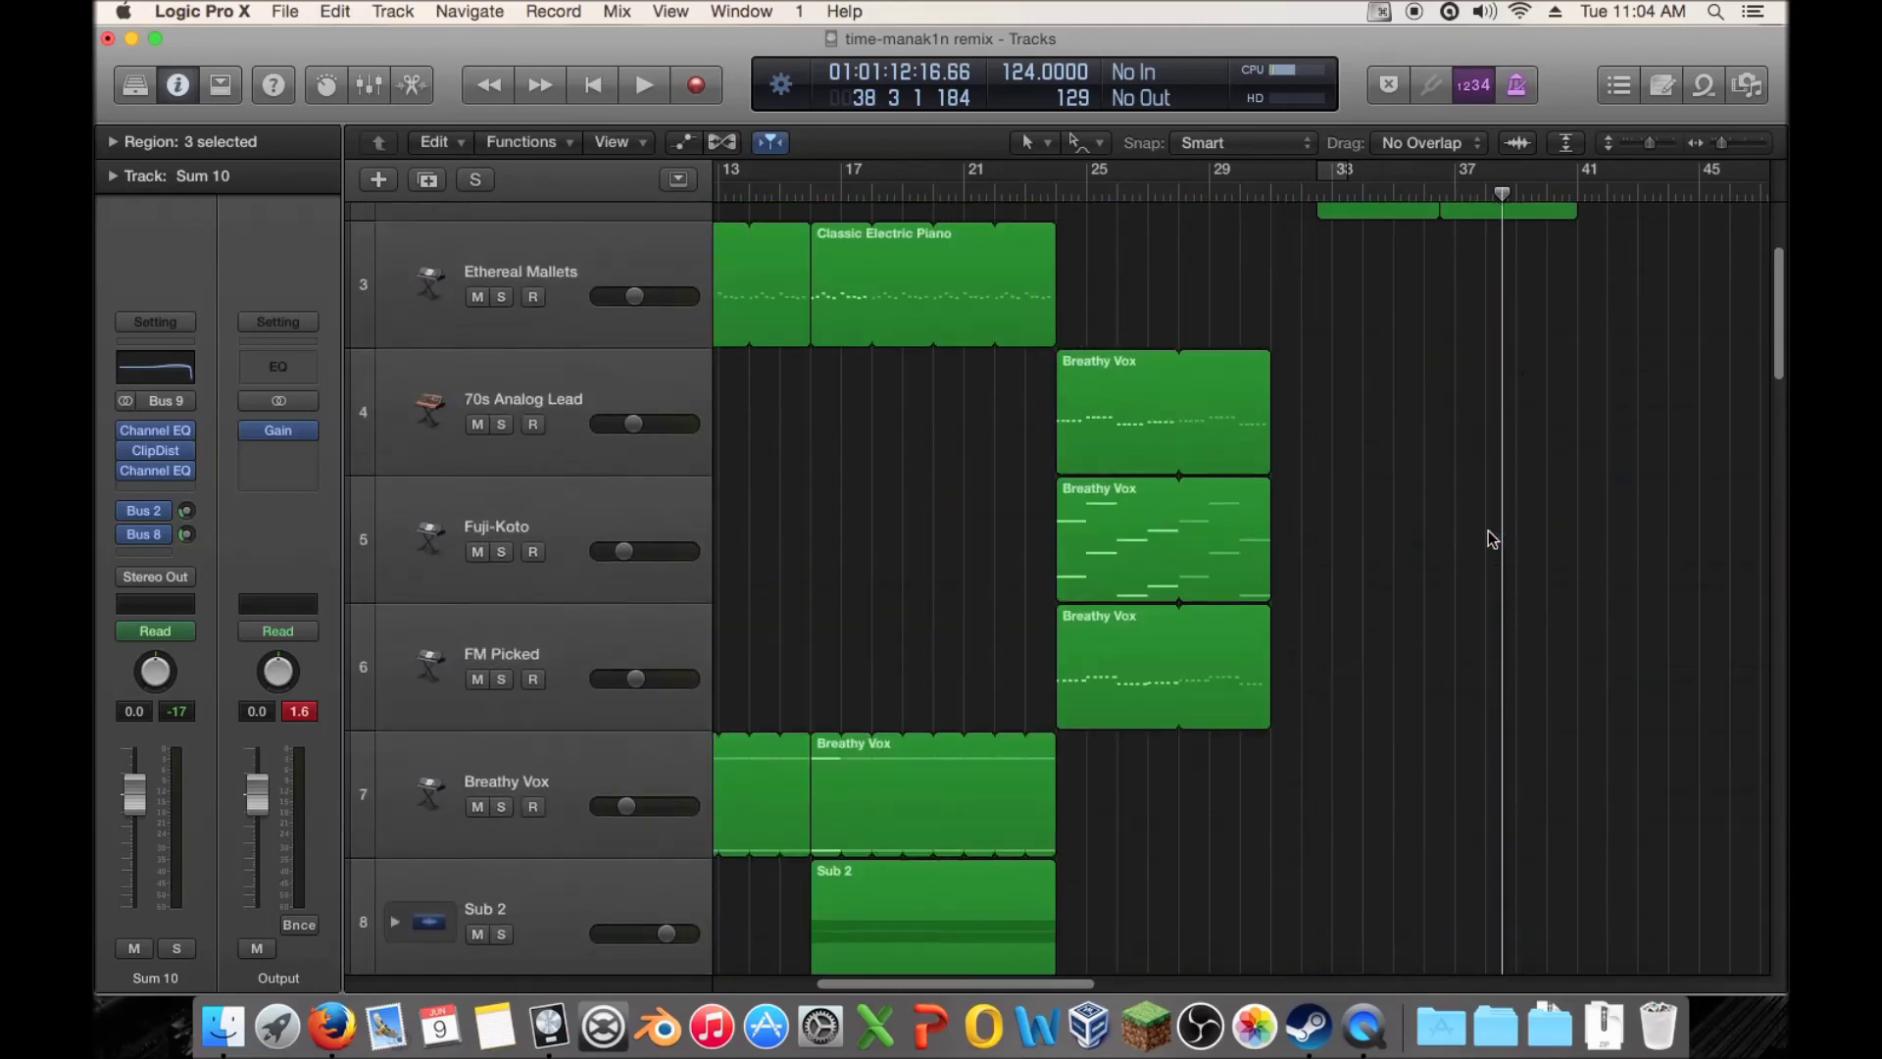
pyautogui.scroll(3, 1488, 537)
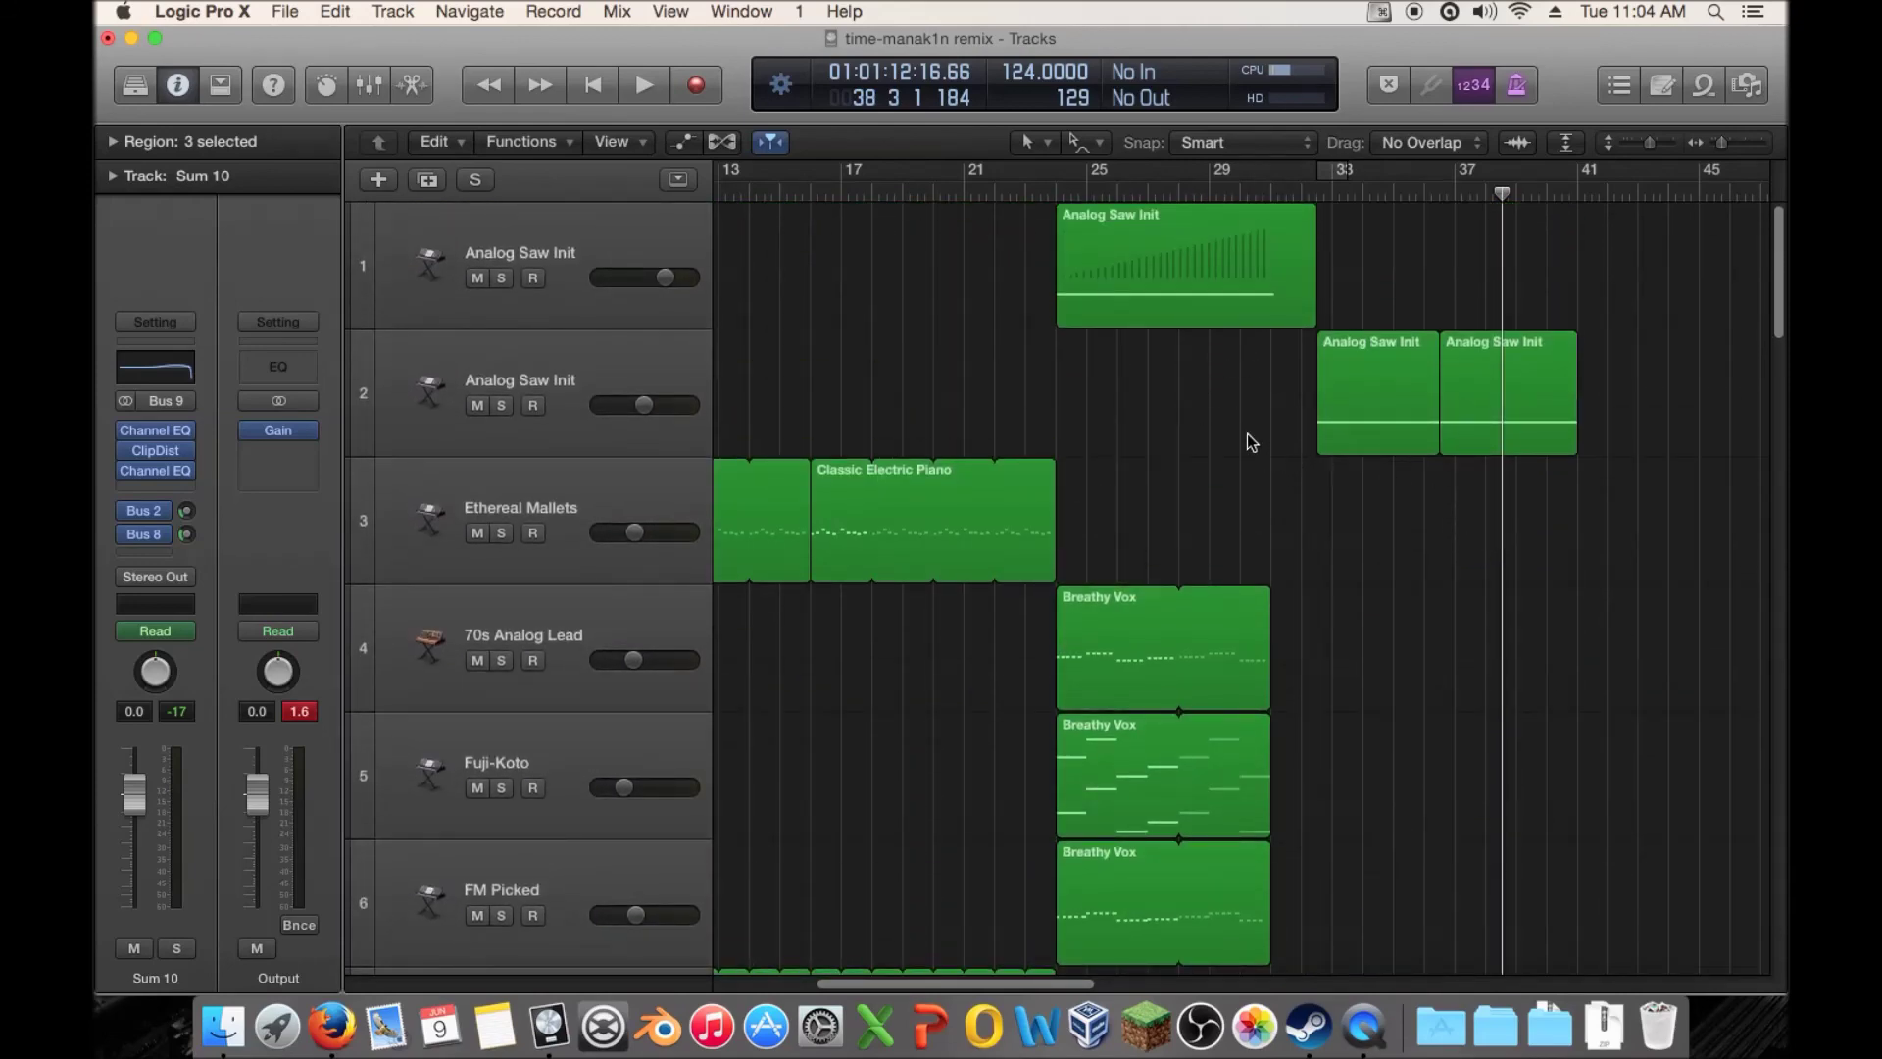
pyautogui.scroll(-6, 1233, 472)
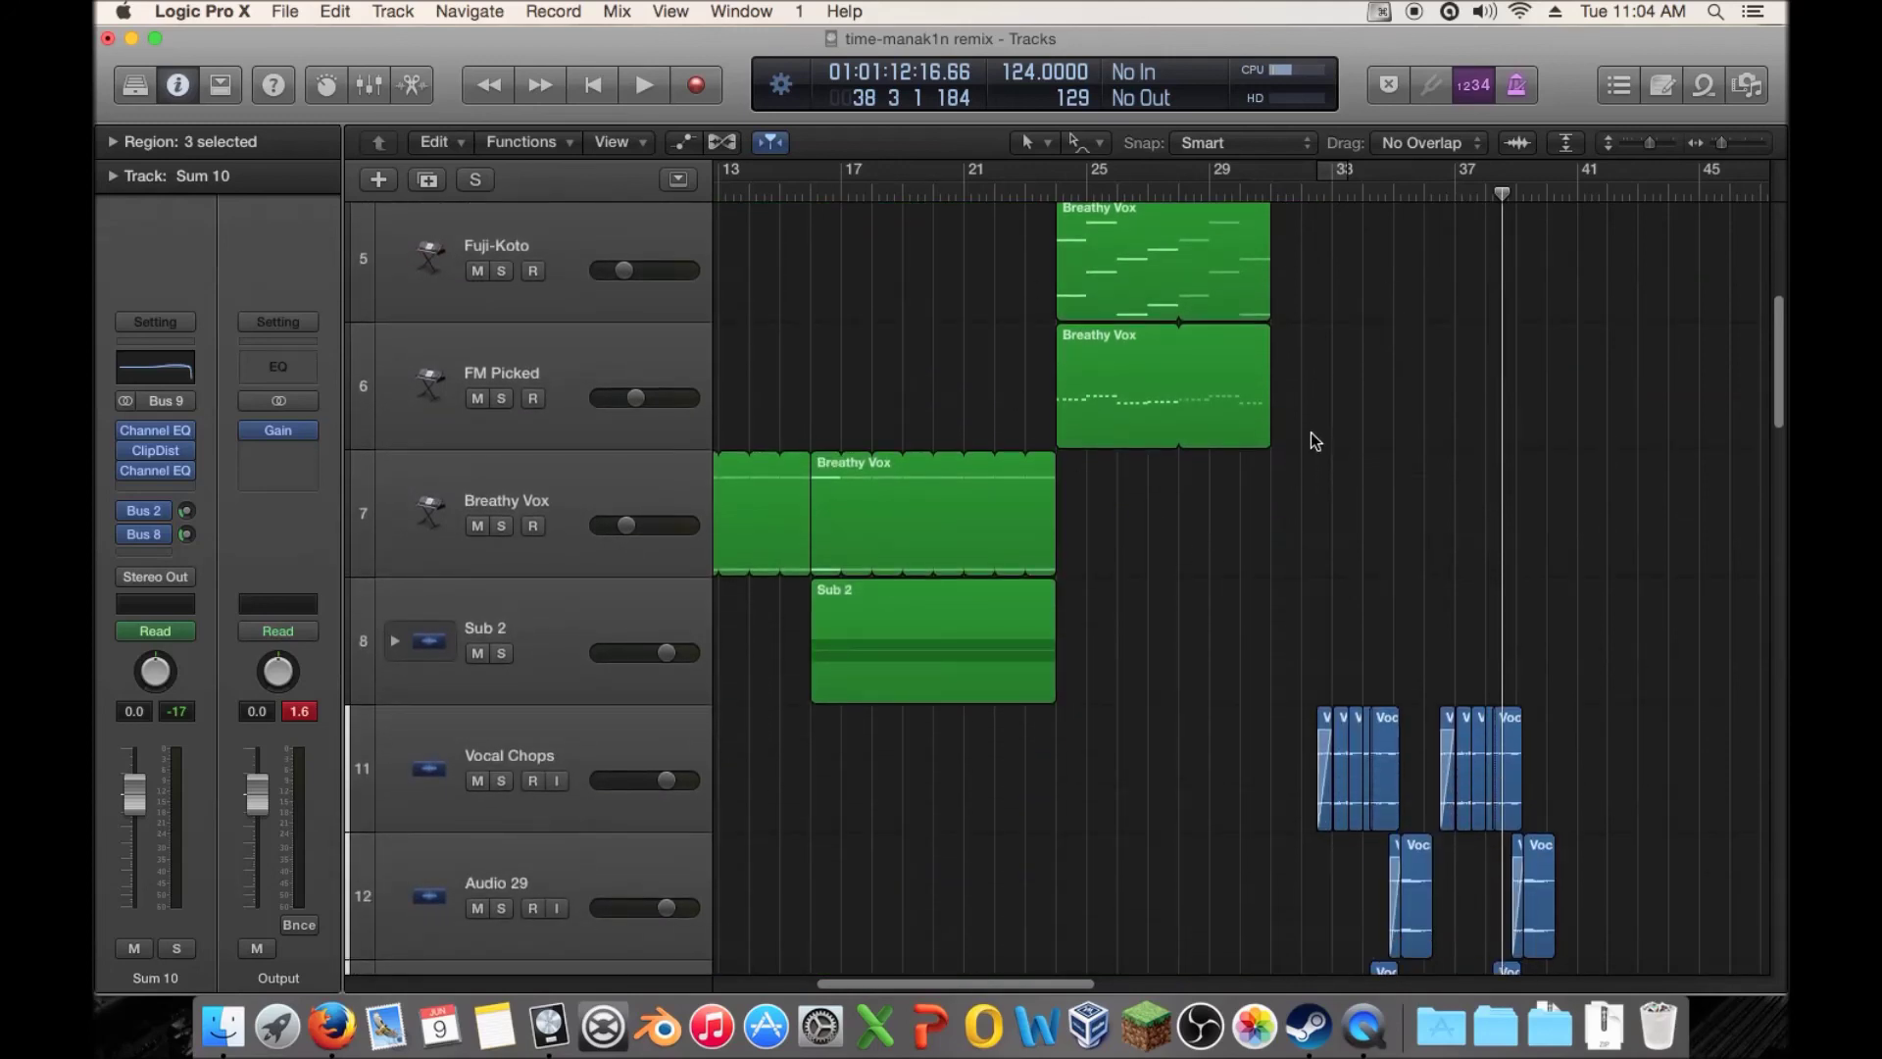
pyautogui.scroll(6, 1354, 410)
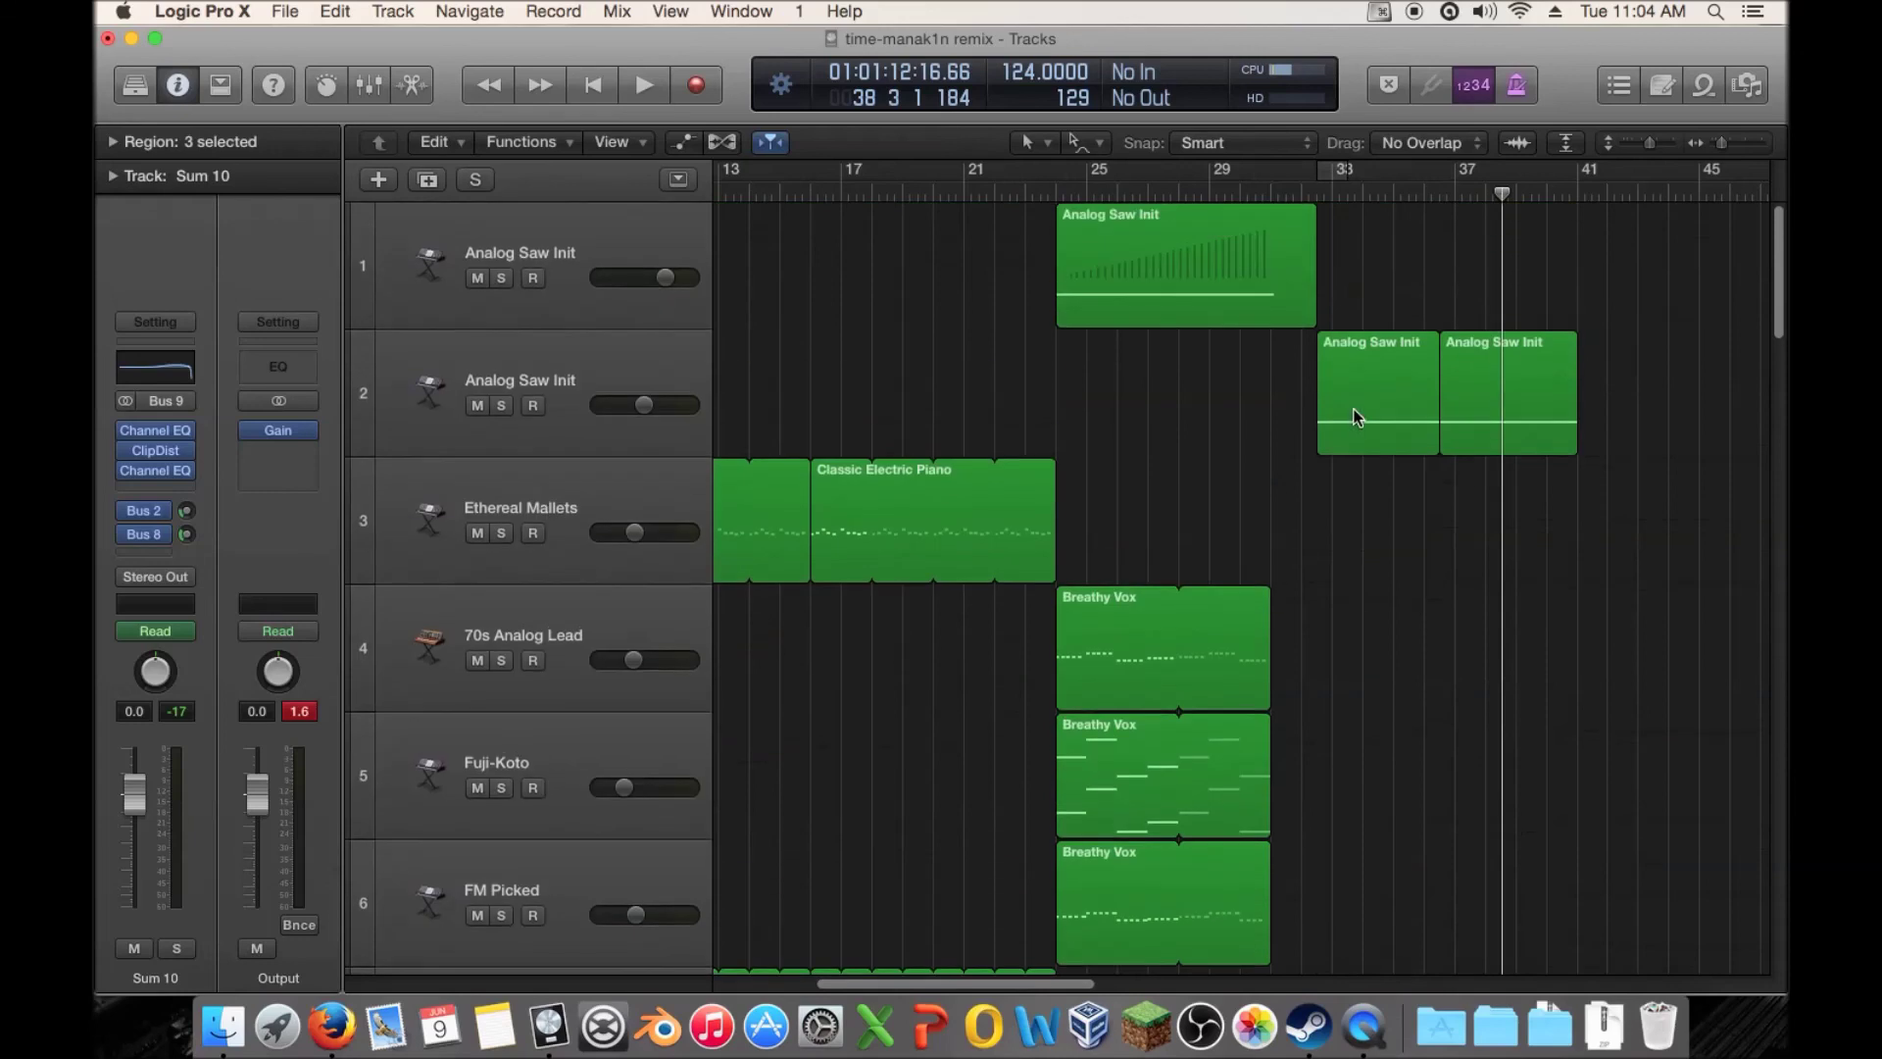
pyautogui.scroll(-2, 1309, 431)
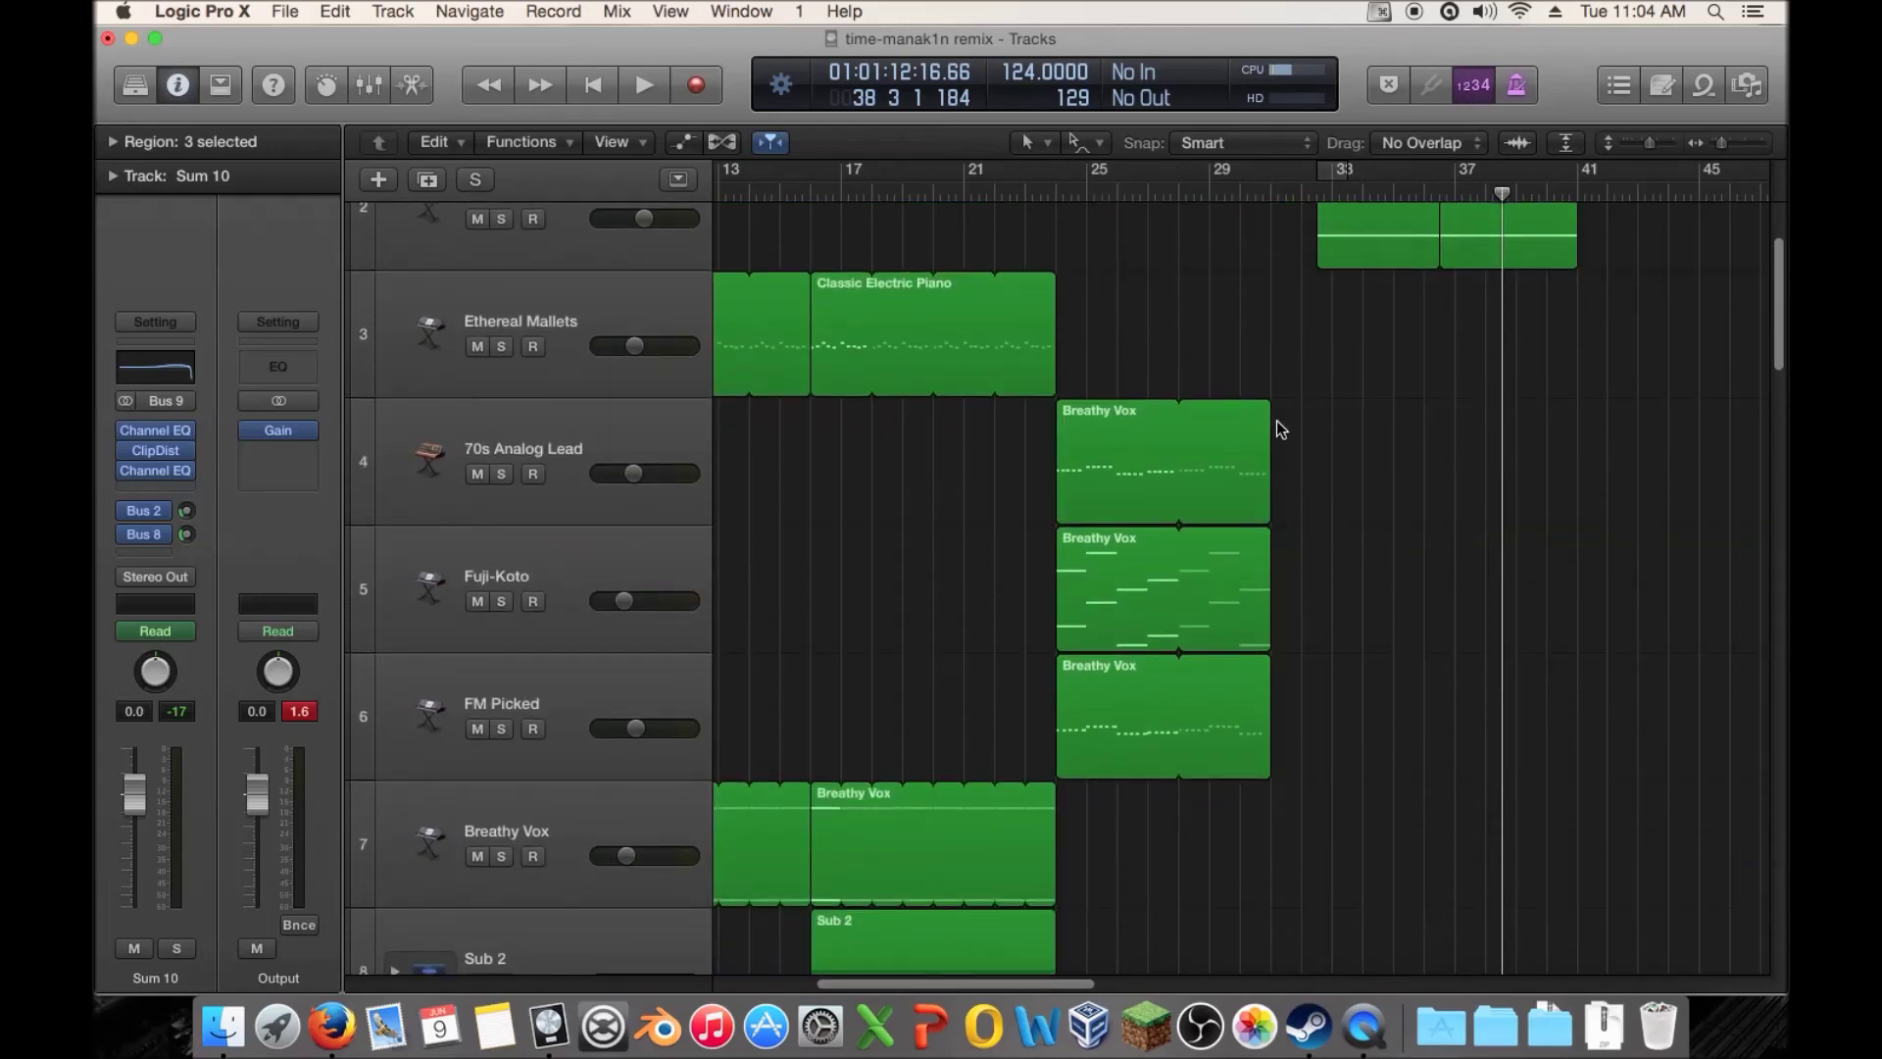
# Place the playhead at the start of bar 24 and look over the build's tracks from the synths to the snare build
pyautogui.moveTo(1059, 191)
pyautogui.mouseDown()
pyautogui.moveTo(1026, 192)
pyautogui.moveTo(1056, 193)
pyautogui.mouseUp()
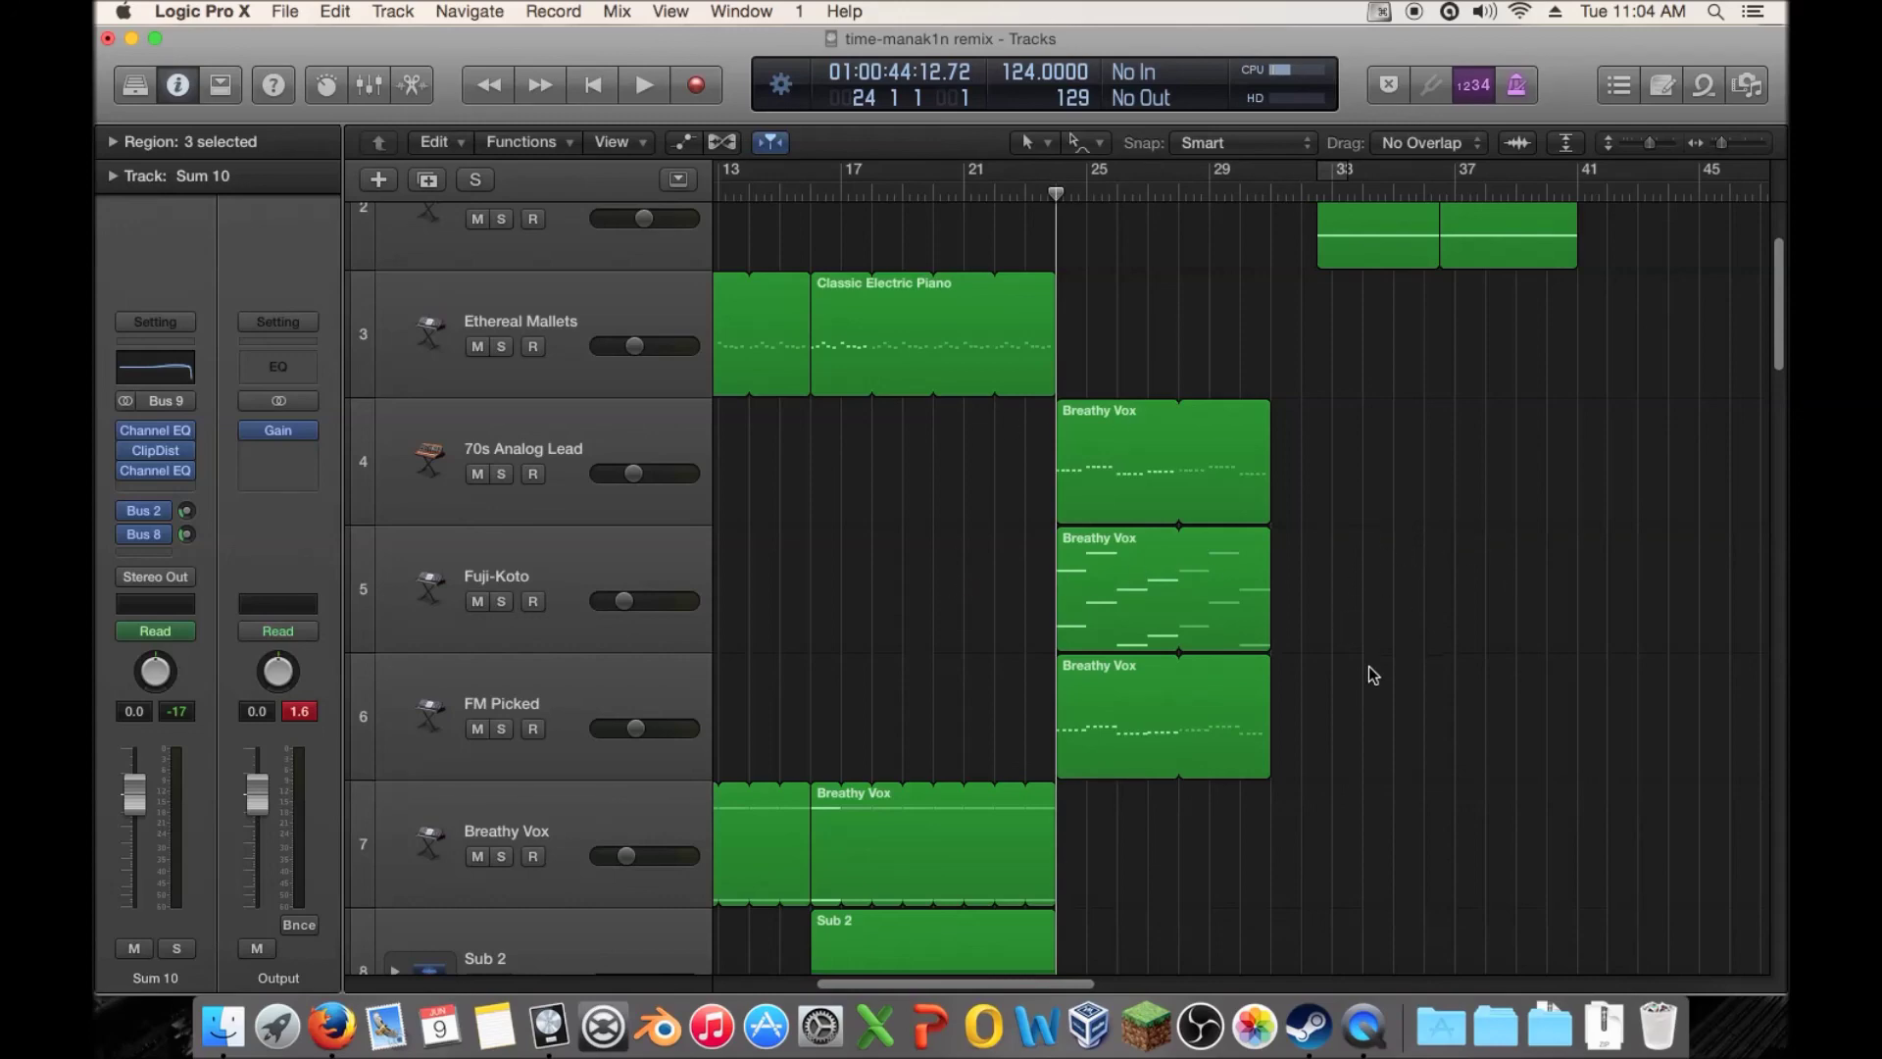
pyautogui.scroll(-10, 1333, 627)
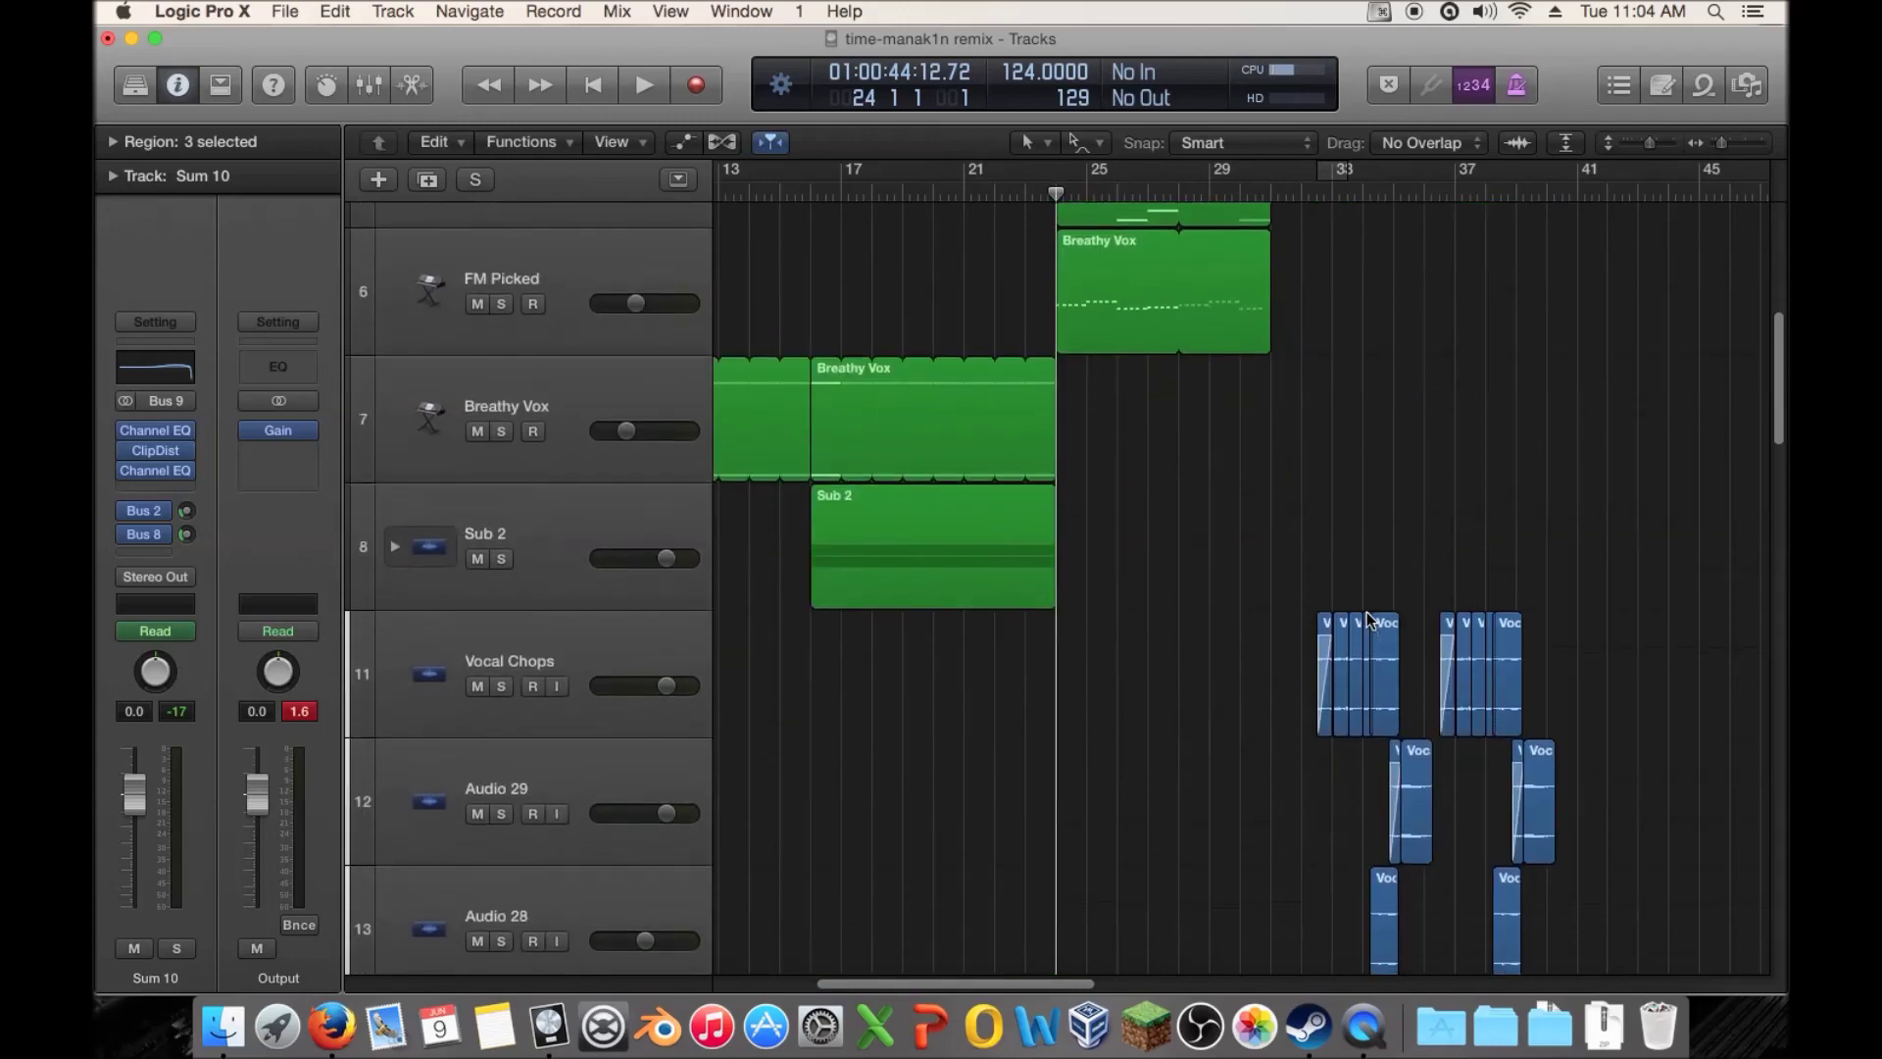
pyautogui.scroll(-15, 1117, 588)
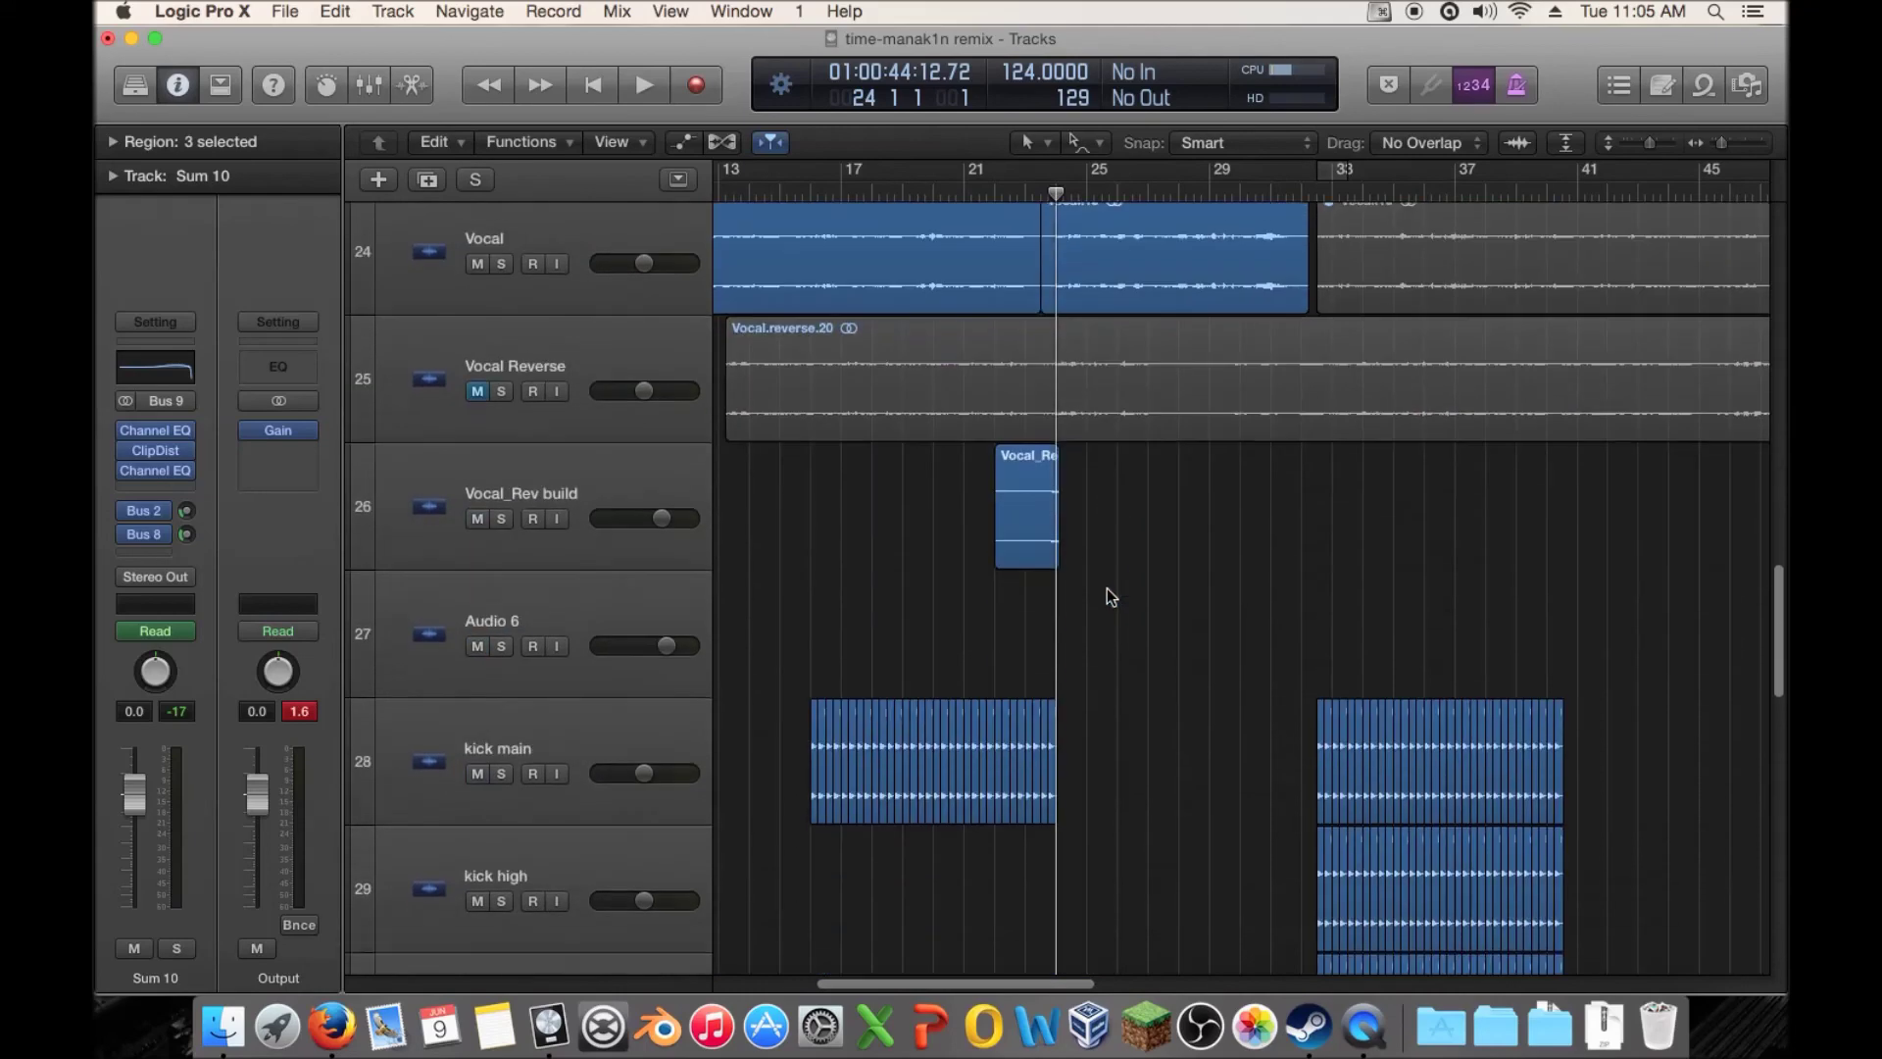
pyautogui.scroll(-10, 1107, 588)
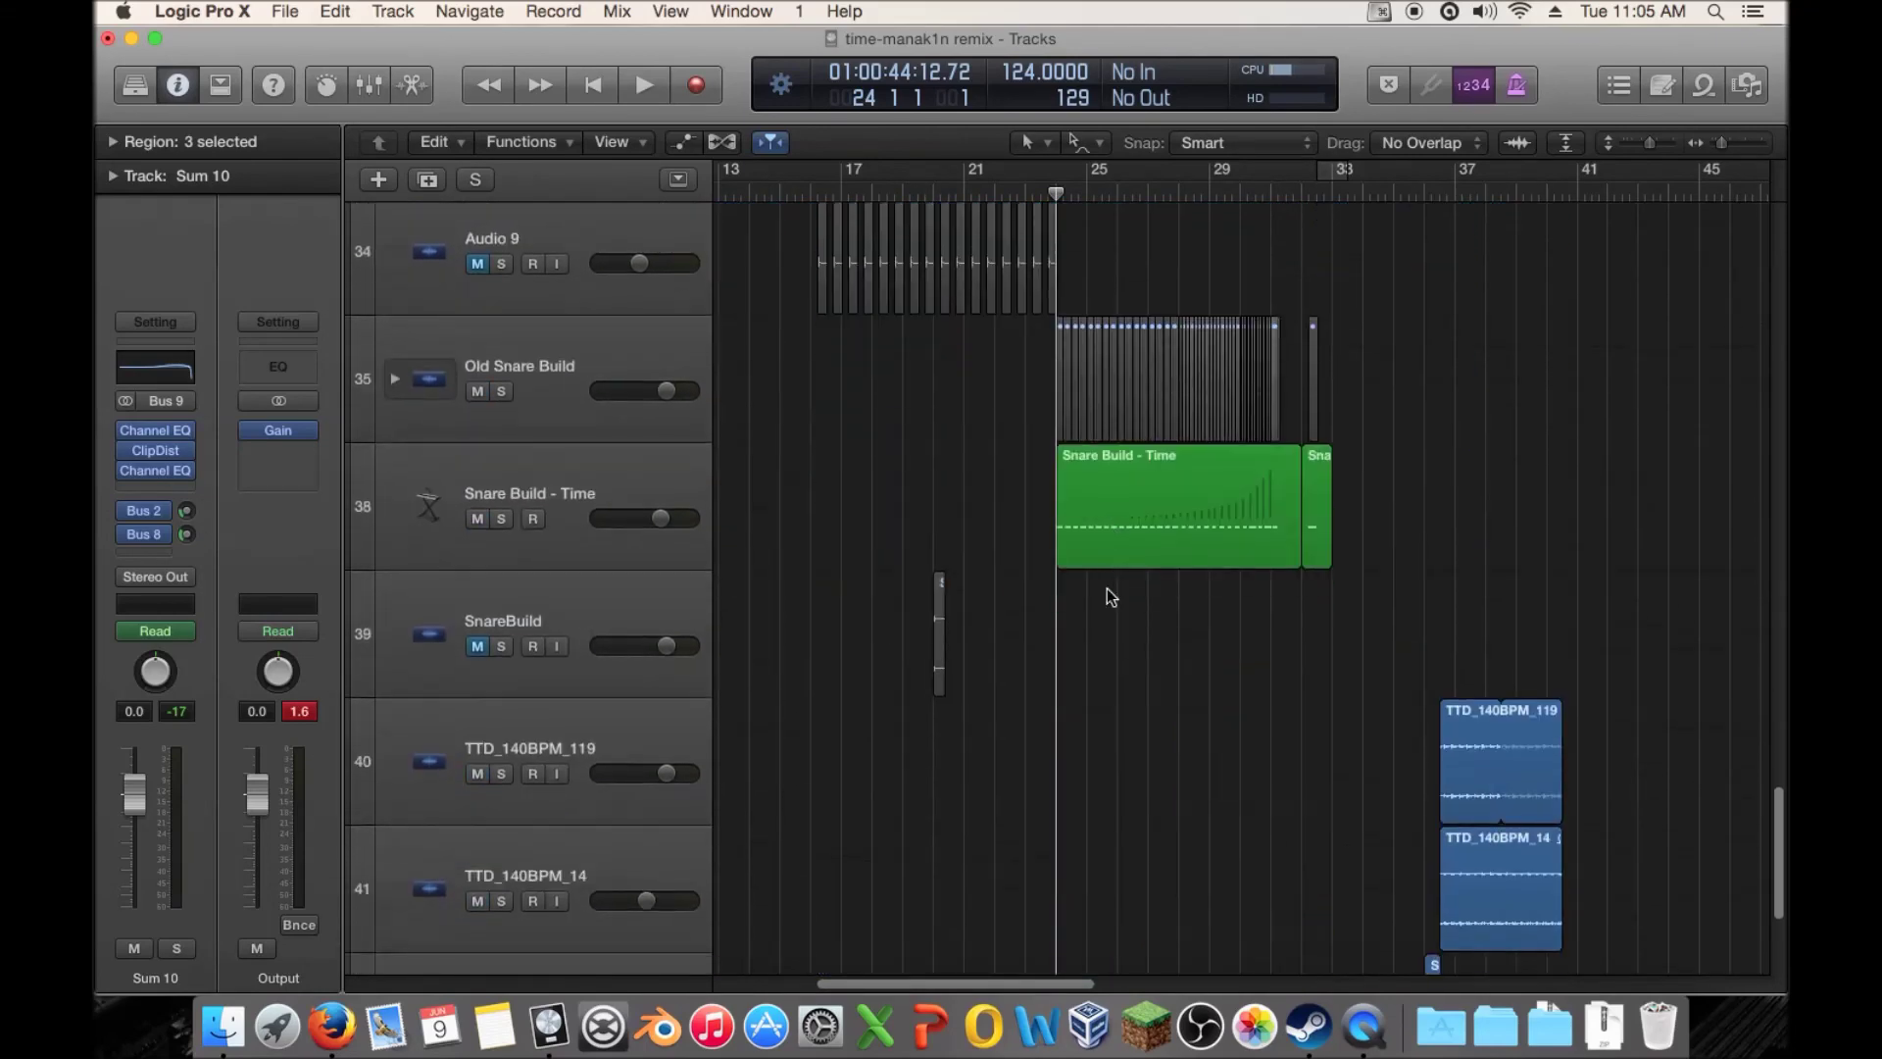
pyautogui.scroll(9, 1108, 588)
pyautogui.scroll(20, 1108, 588)
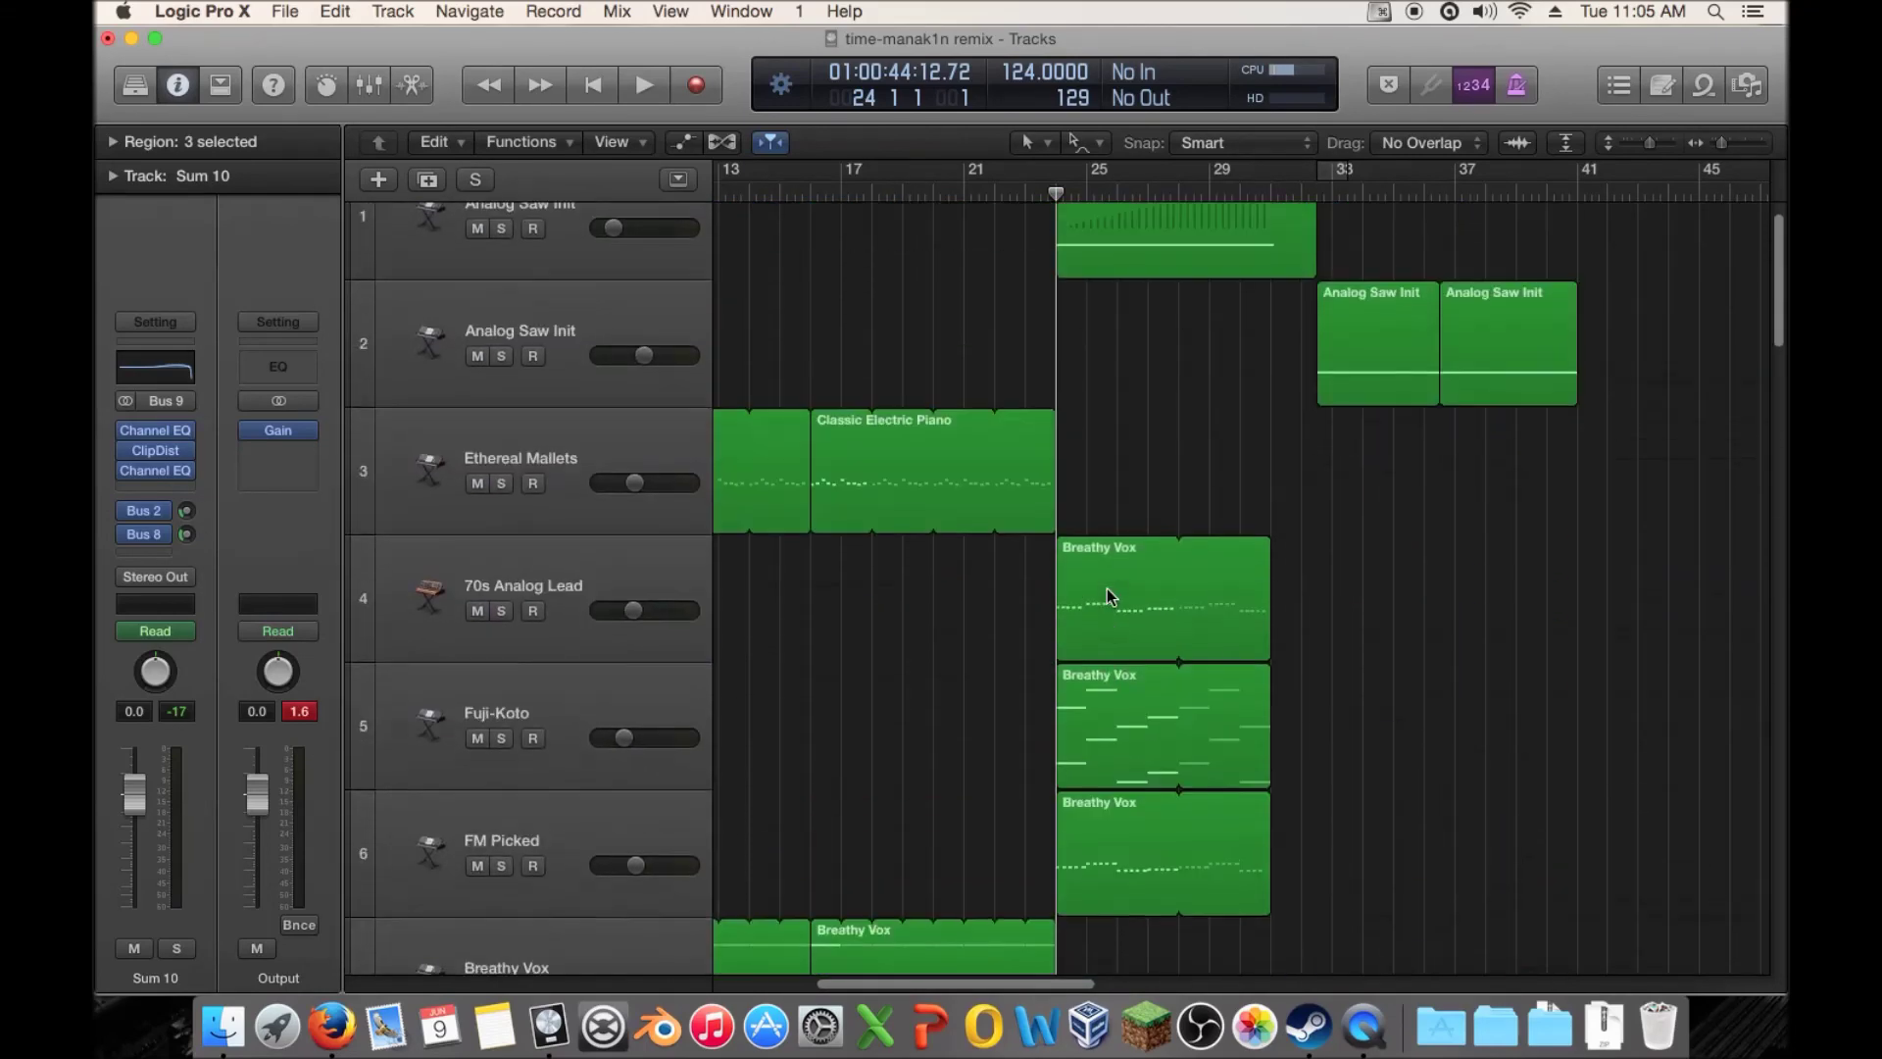